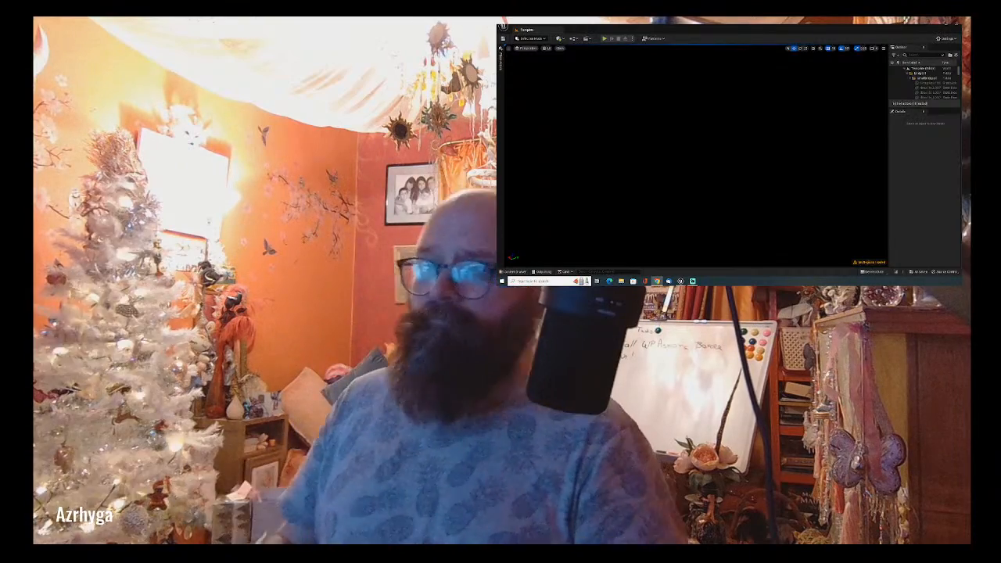
Switch the level viewport to the Unlit view mode.
{"action": "left_click", "coordinate": [549, 51]}
{"action": "left_click", "coordinate": [550, 50]}
{"action": "left_click", "coordinate": [552, 65]}
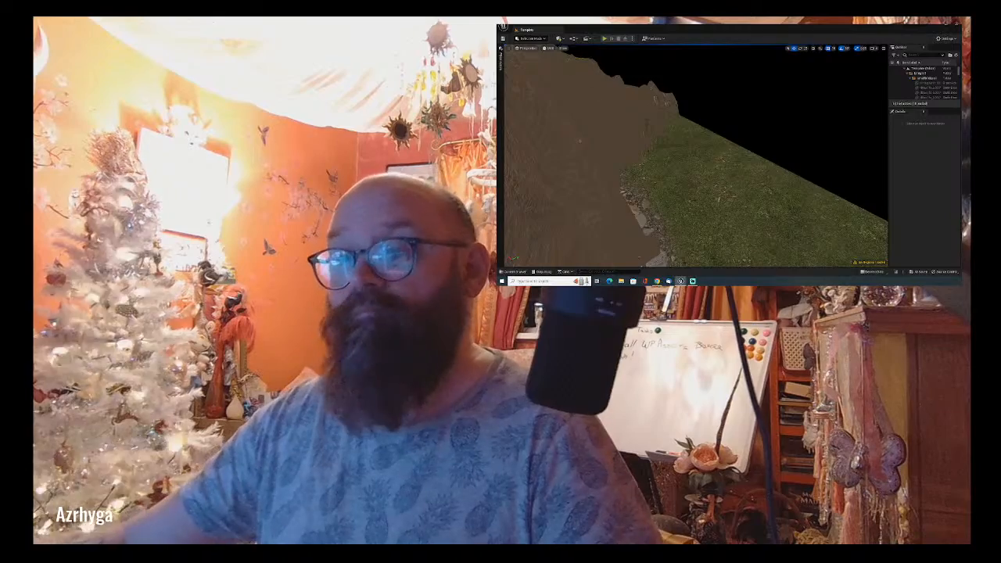
{"action": "right_click_drag", "start_coordinate": [557, 66], "coordinate": [596, 52]}
{"action": "key", "text": "w"}
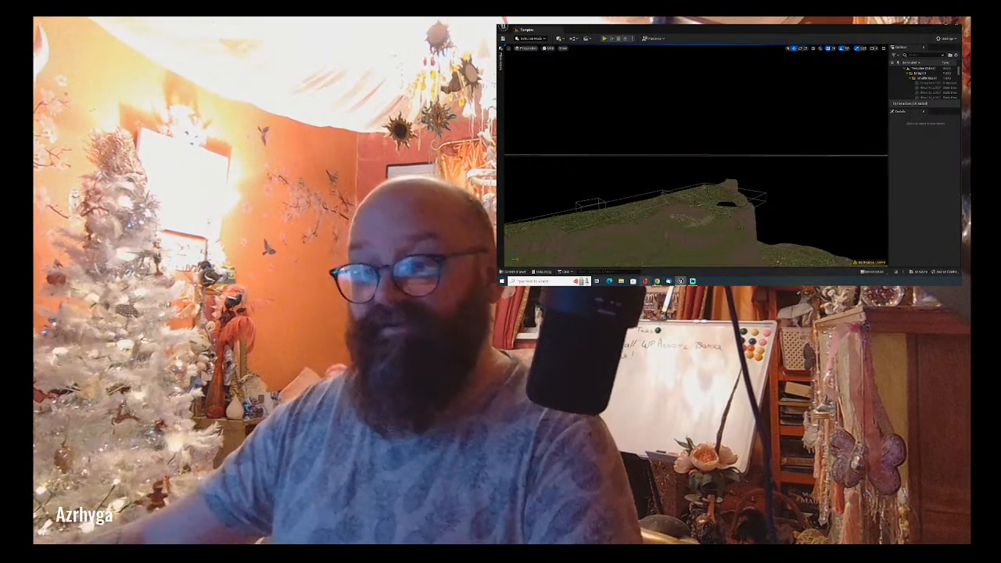
Bring the tiled-roof house into view and return the viewport to the Lit view mode.
{"action": "mouse_move", "coordinate": [658, 281]}
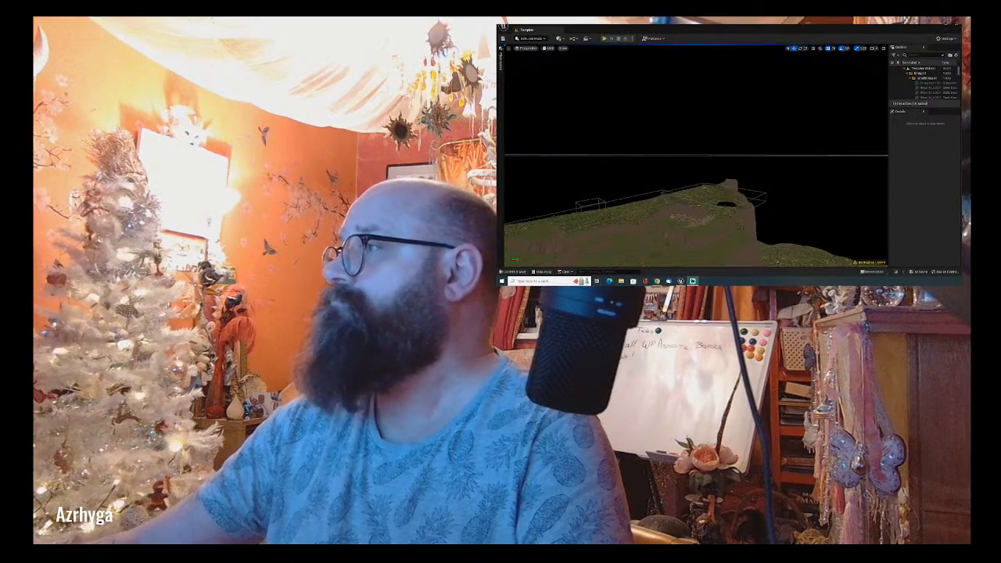
{"action": "mouse_move", "coordinate": [675, 187]}
{"action": "right_mouse_down"}
{"action": "mouse_move", "coordinate": [640, 208]}
{"action": "mouse_move", "coordinate": [677, 193]}
{"action": "right_mouse_up"}
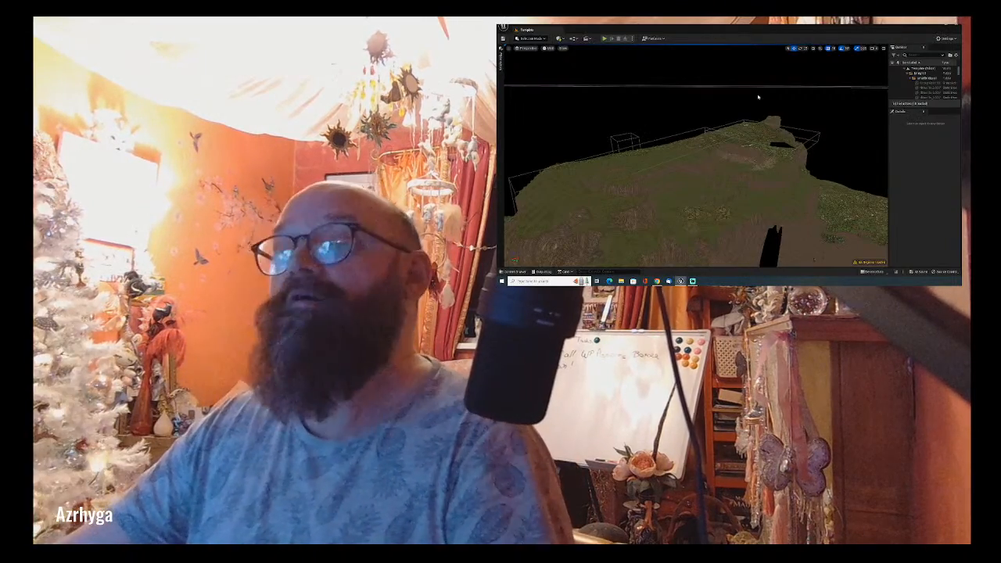
{"action": "key", "text": "w"}
{"action": "right_click_drag", "start_coordinate": [758, 97], "coordinate": [790, 122]}
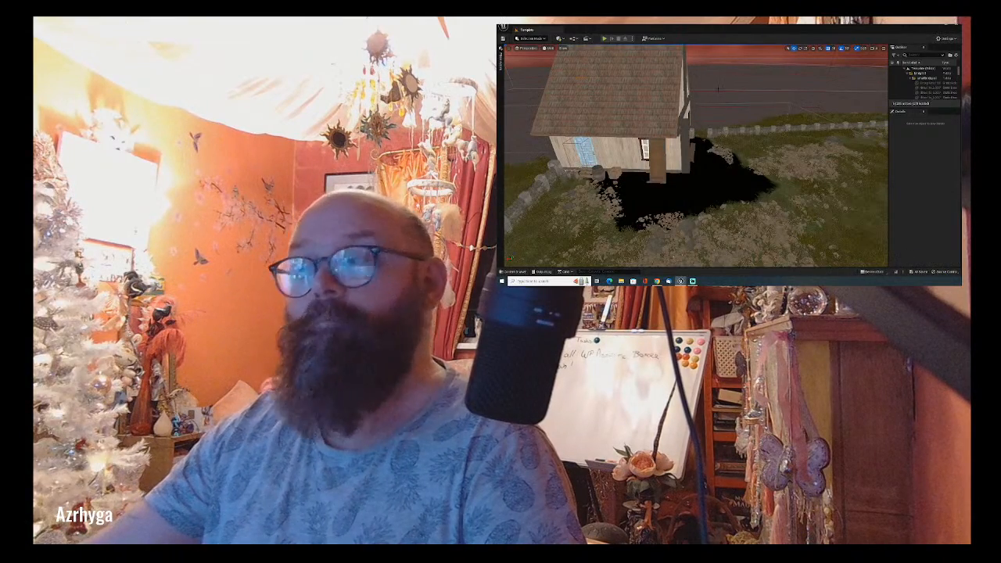
{"action": "right_click_drag", "start_coordinate": [718, 89], "coordinate": [683, 76]}
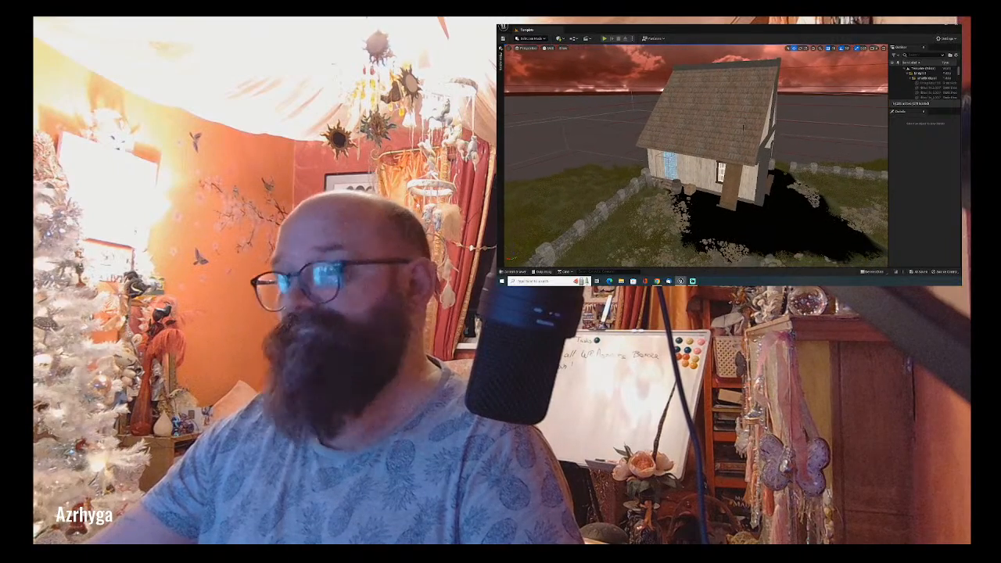
{"action": "left_click", "coordinate": [549, 48]}
{"action": "left_click", "coordinate": [570, 70]}
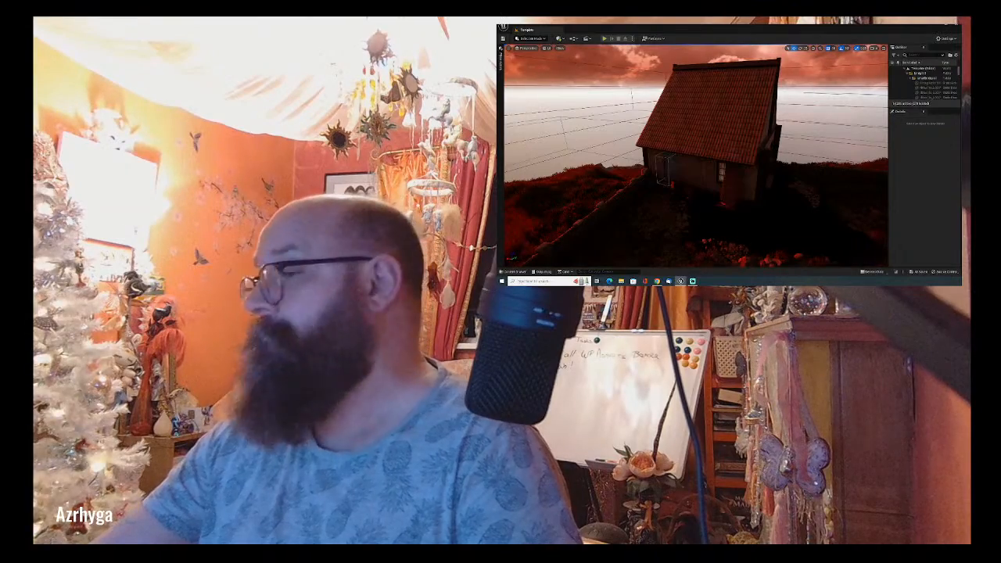
Delete the four tiled panels that form the house's front roof slope.
{"action": "right_click_drag", "start_coordinate": [696, 156], "coordinate": [751, 156]}
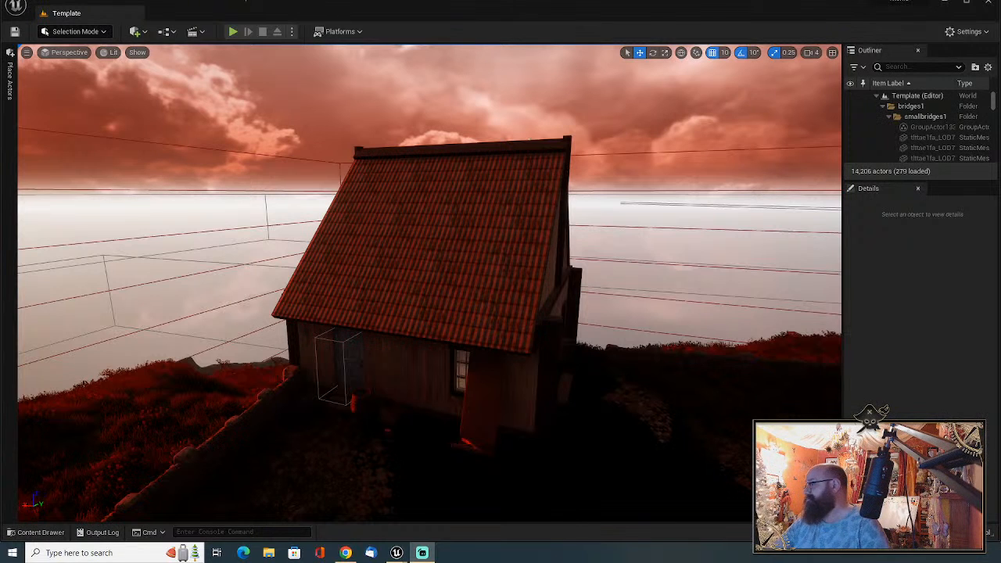
{"action": "right_click_drag", "start_coordinate": [609, 227], "coordinate": [609, 328]}
{"action": "key", "text": "d"}
{"action": "key", "text": "a"}
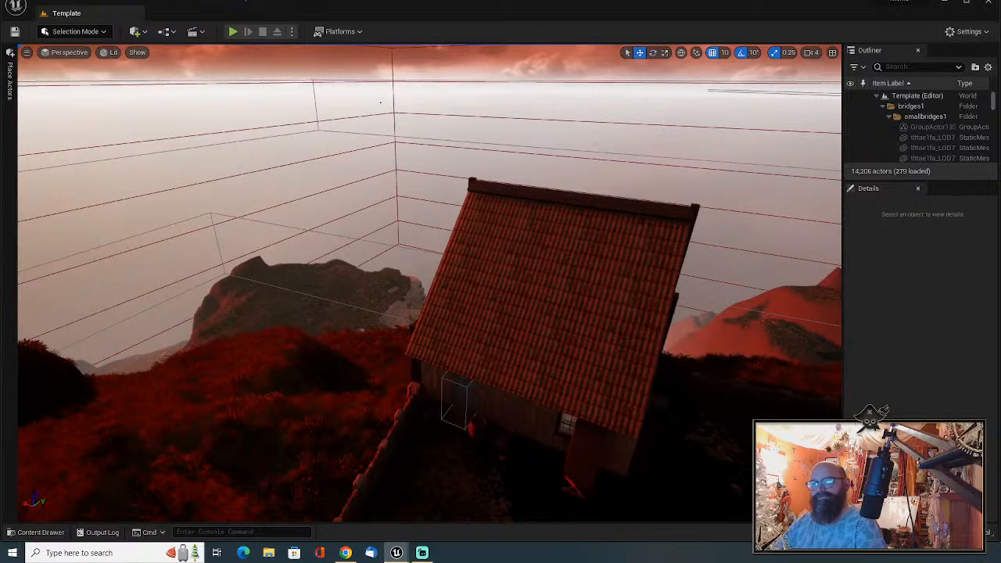
{"action": "left_click", "coordinate": [631, 339]}
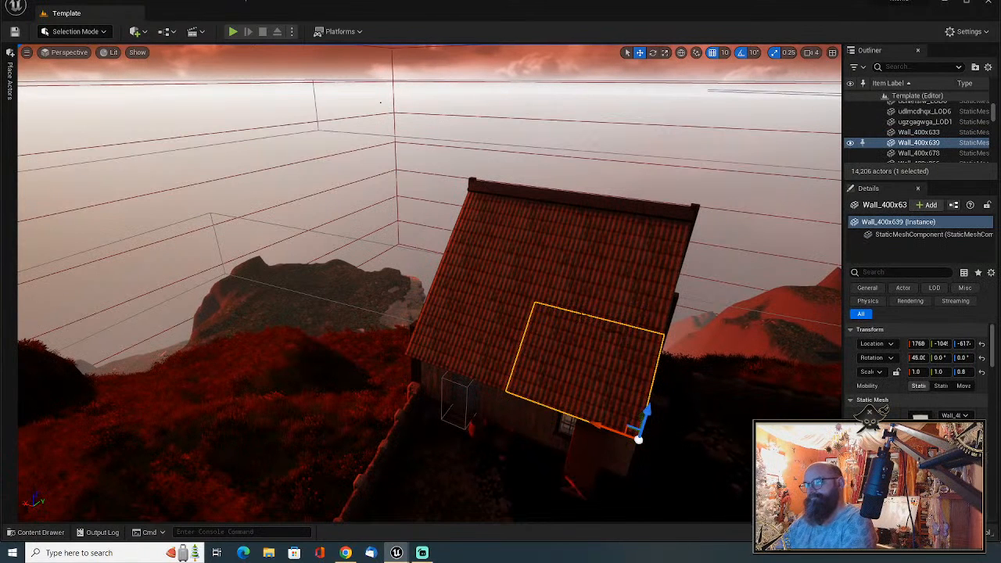
{"action": "key", "text": "Delete"}
{"action": "key", "text": "ctrl+z"}
{"action": "key", "text": "Delete"}
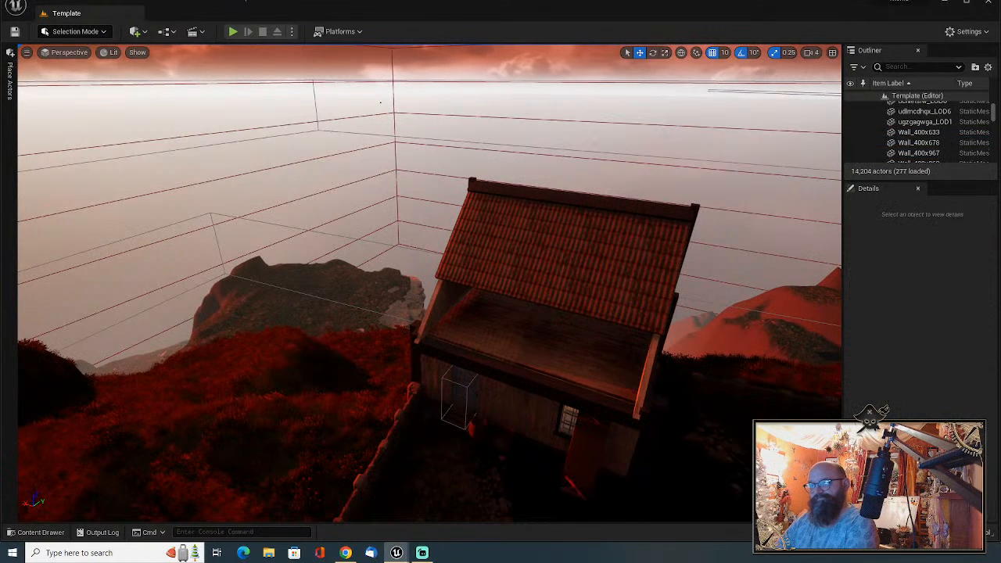
{"action": "left_click", "coordinate": [612, 270]}
{"action": "key", "text": "Delete"}
{"action": "left_click", "coordinate": [512, 249]}
{"action": "key", "text": "Delete"}
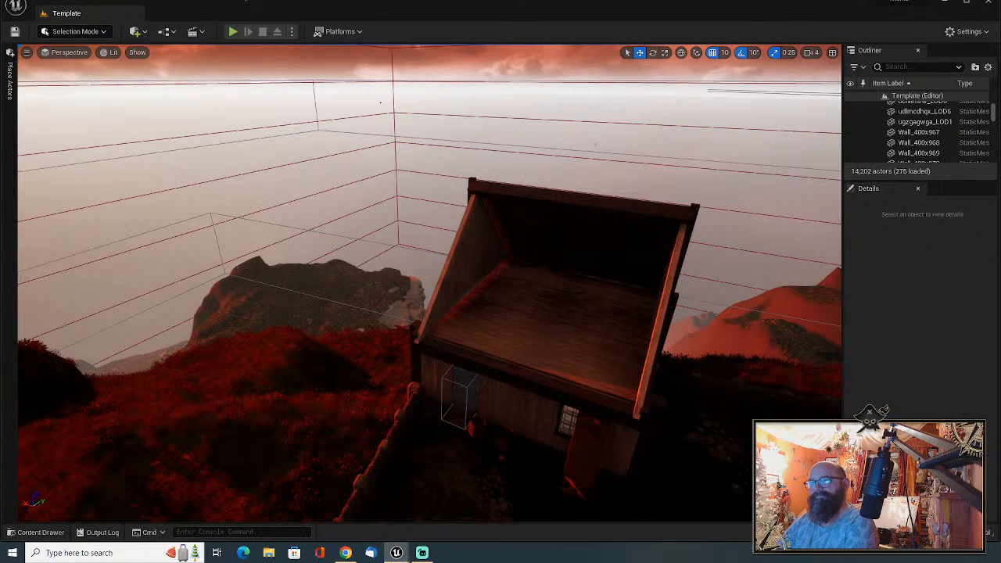
Delete the two ridge beams along the top of the roof.
{"action": "left_click", "coordinate": [521, 188]}
{"action": "key", "text": "Delete"}
{"action": "left_click", "coordinate": [631, 205]}
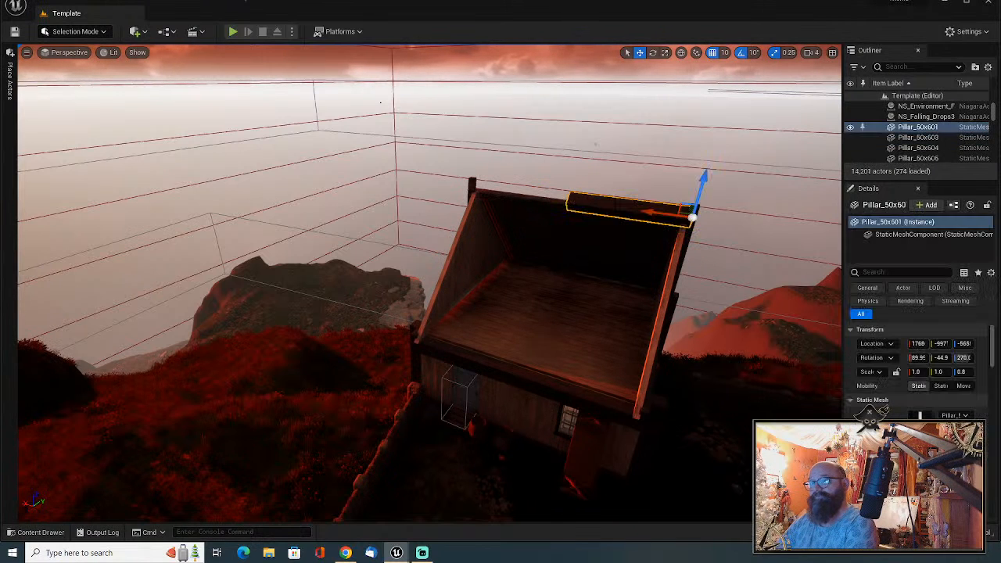
{"action": "key", "text": "Delete"}
Delete the four panels of the rear roof slope.
{"action": "left_click", "coordinate": [628, 233]}
{"action": "key", "text": "Delete"}
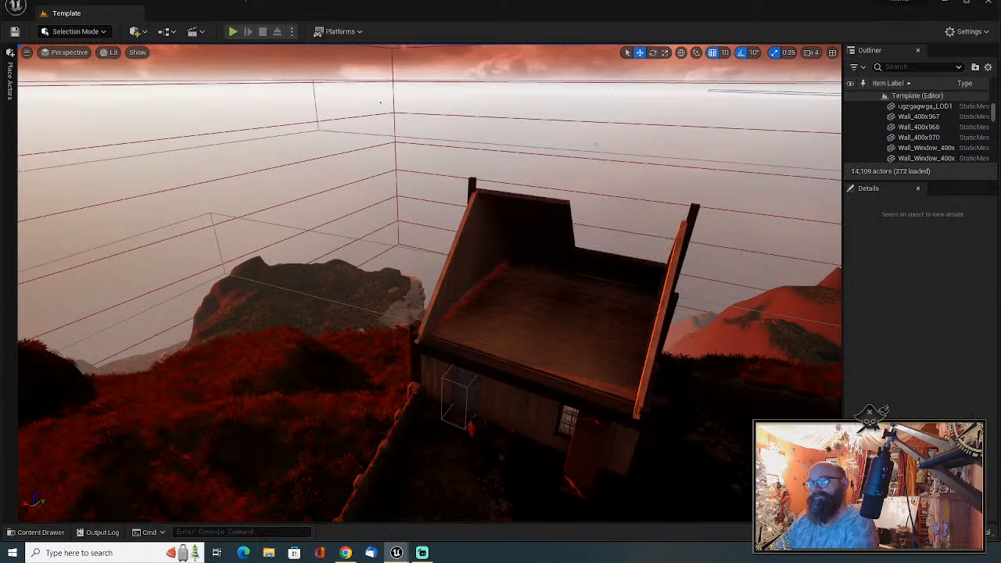
{"action": "left_click", "coordinate": [583, 262]}
{"action": "key", "text": "Delete"}
{"action": "left_click", "coordinate": [501, 219]}
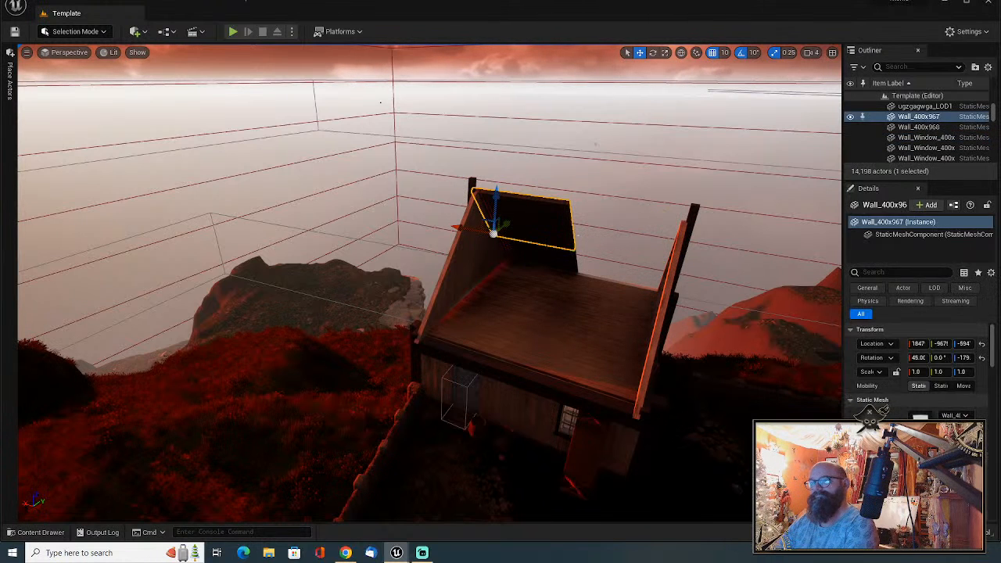
{"action": "key", "text": "Delete"}
{"action": "left_click", "coordinate": [492, 235]}
{"action": "key", "text": "Delete"}
Delete both triangular gable ends and the upright pillar standing beside each of them.
{"action": "left_click", "coordinate": [479, 235]}
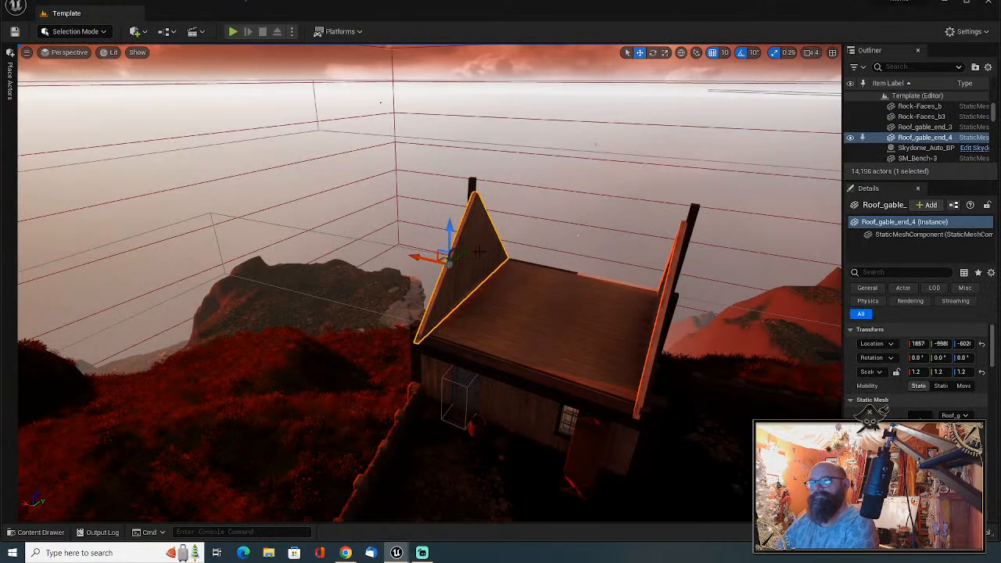
{"action": "key", "text": "Delete"}
{"action": "left_click", "coordinate": [472, 215]}
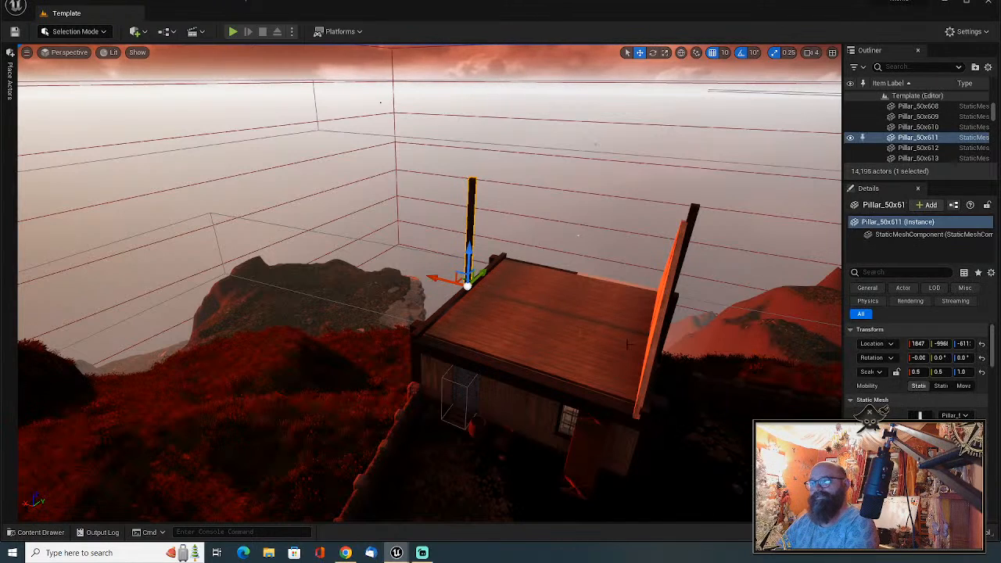
{"action": "key", "text": "Delete"}
{"action": "left_click", "coordinate": [645, 369]}
{"action": "key", "text": "Delete"}
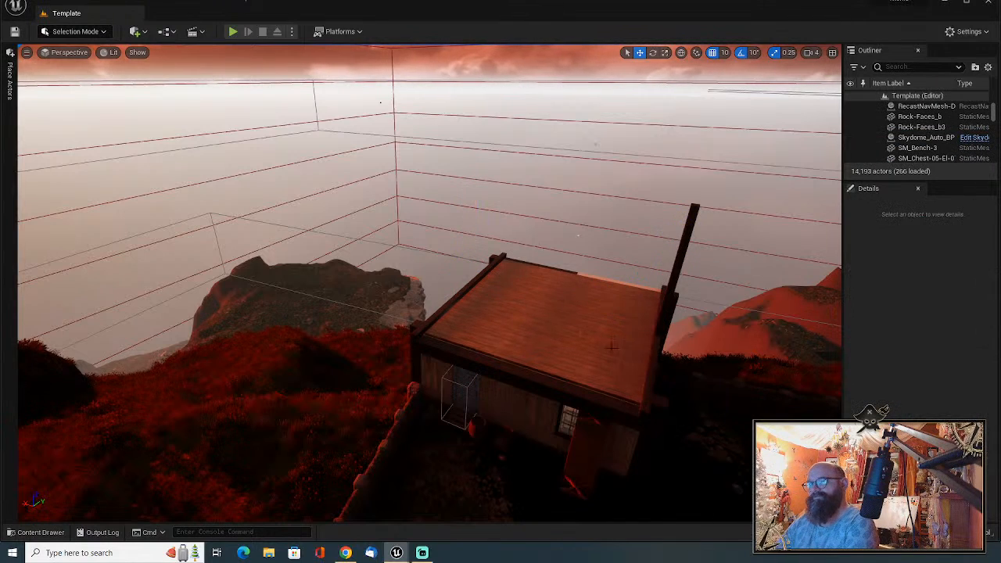
{"action": "right_click_drag", "start_coordinate": [609, 344], "coordinate": [829, 295]}
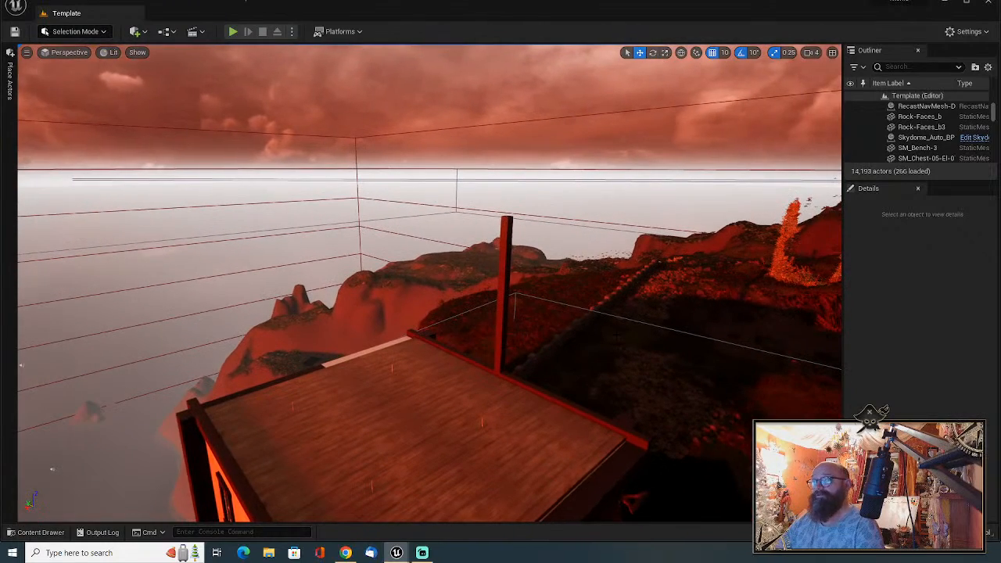
{"action": "left_click", "coordinate": [502, 329]}
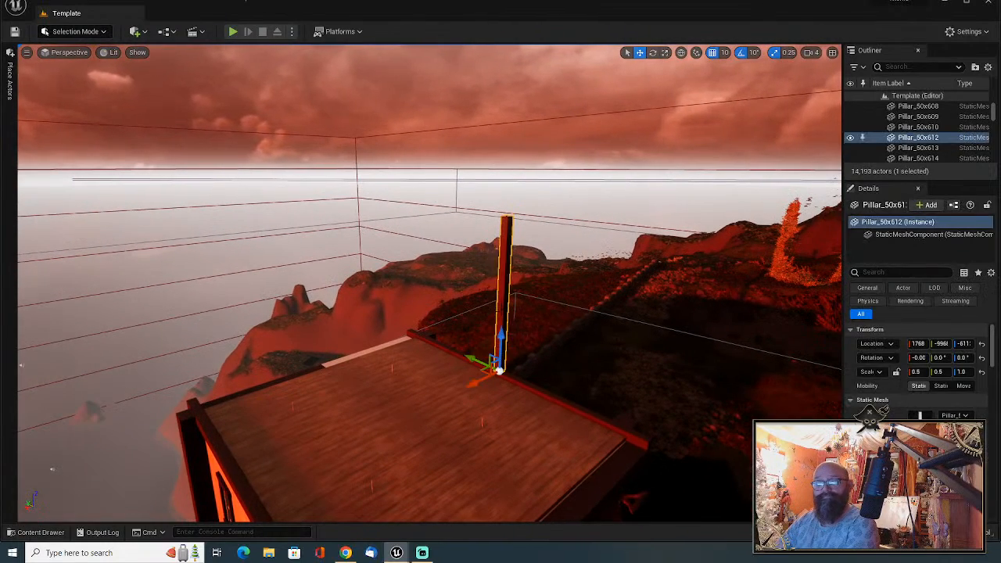
{"action": "key", "text": "Delete"}
Delete the edge beams along the two gable sides of the flat wooden ceiling.
{"action": "left_click", "coordinate": [451, 352]}
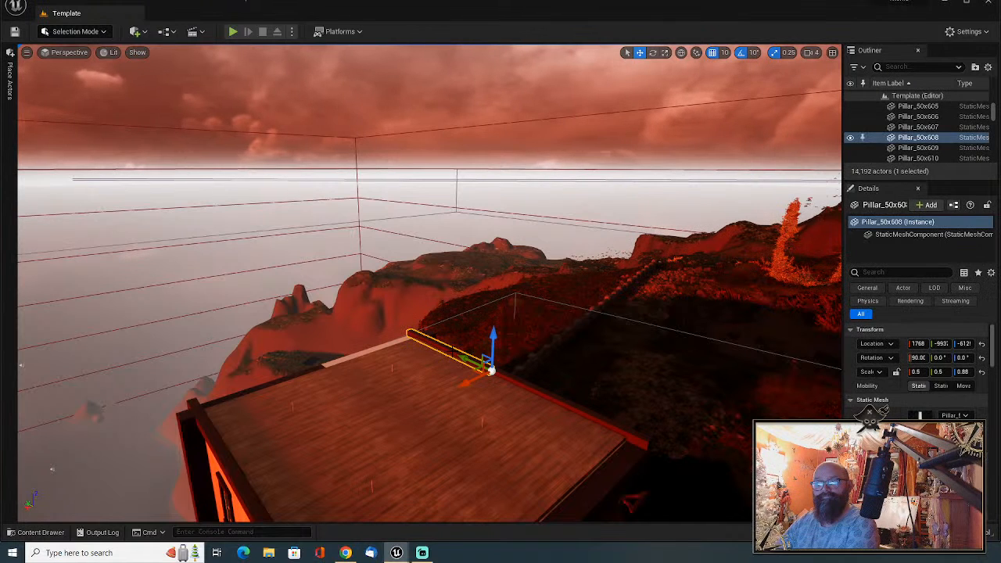
{"action": "key", "text": "Delete"}
{"action": "left_click", "coordinate": [510, 377]}
{"action": "key", "text": "Delete"}
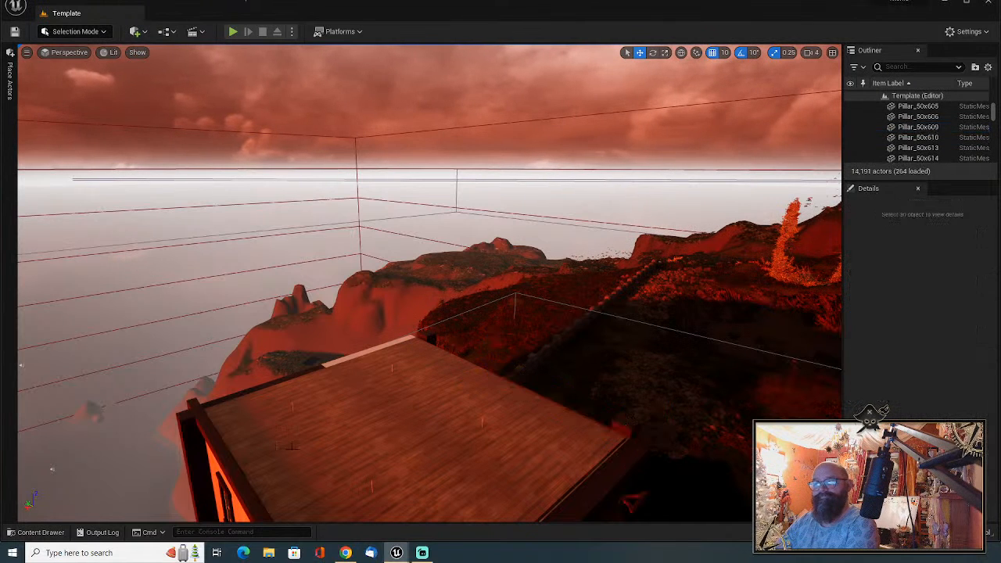
{"action": "right_click_drag", "start_coordinate": [387, 375], "coordinate": [313, 497]}
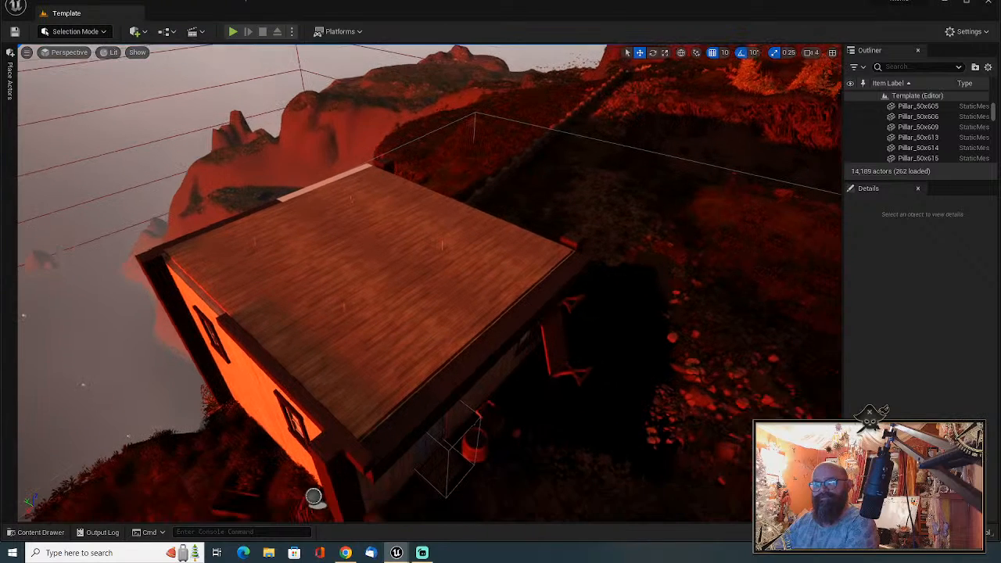
{"action": "left_click", "coordinate": [303, 383]}
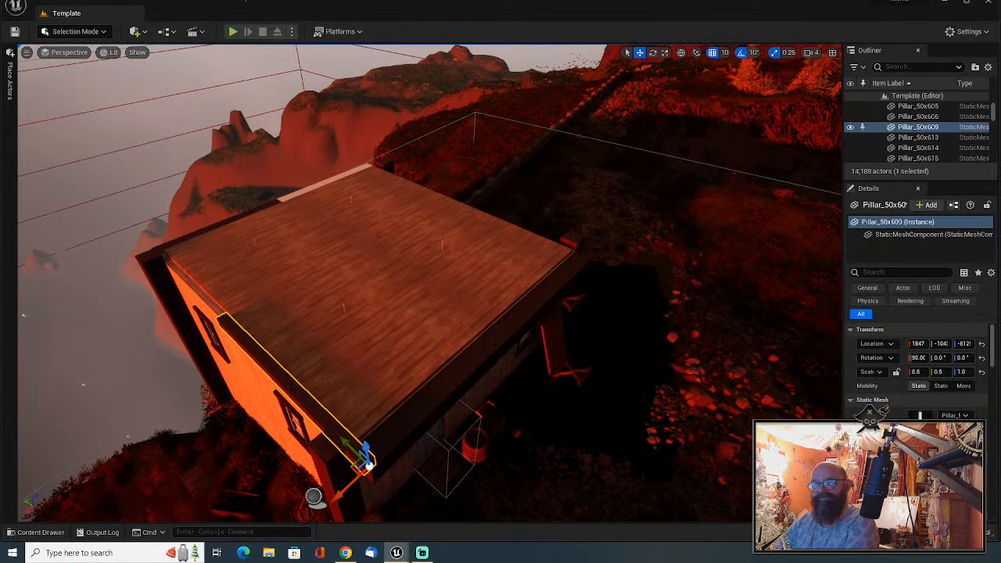
{"action": "key", "text": "Delete"}
Delete the two eave beams along the top of the front wall.
{"action": "left_click", "coordinate": [501, 332]}
{"action": "key", "text": "Delete"}
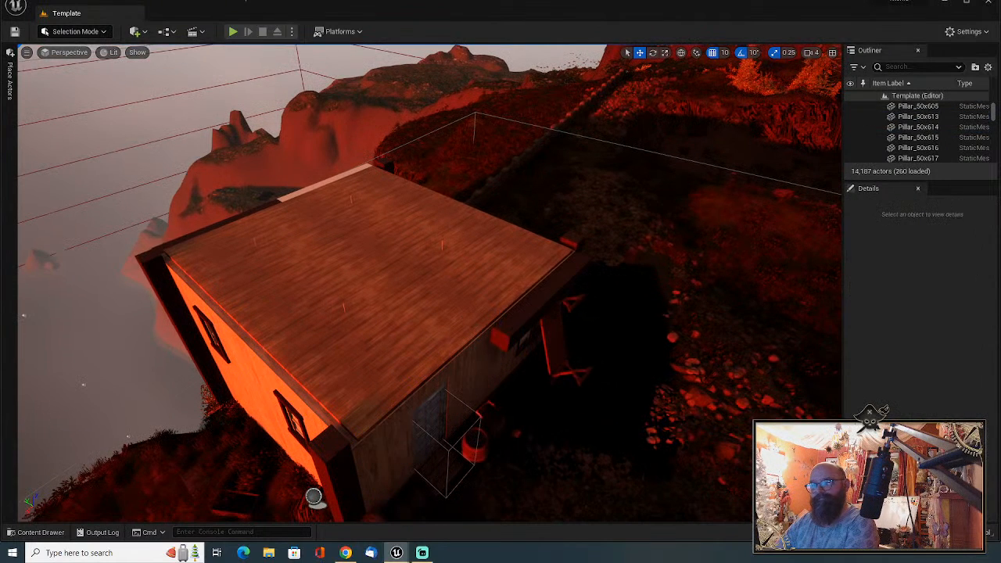
{"action": "left_click", "coordinate": [536, 301]}
{"action": "key", "text": "Delete"}
Delete the two beams along the rear edge and the wooden ceiling over the room.
{"action": "left_click", "coordinate": [281, 196]}
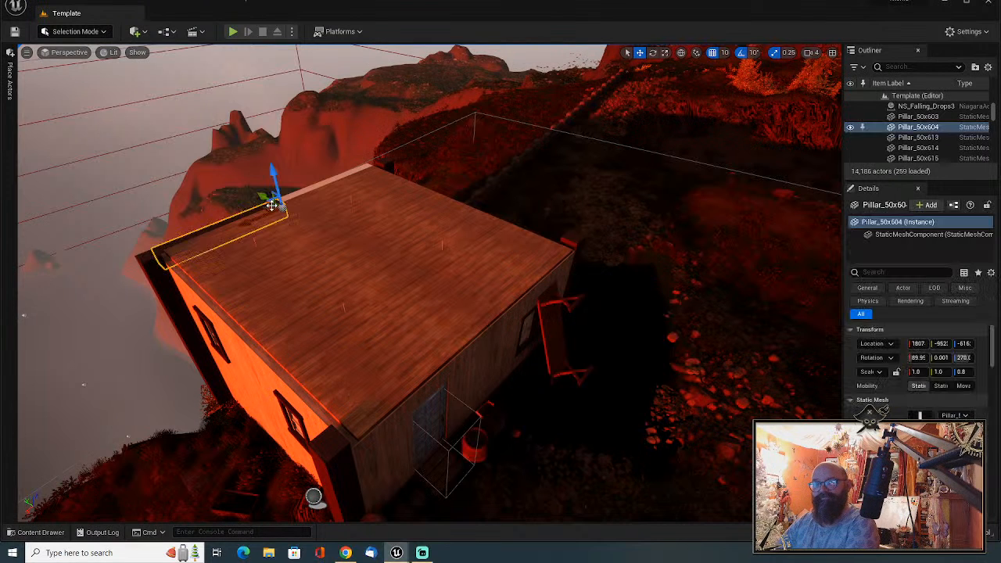
{"action": "key", "text": "Delete"}
{"action": "left_click", "coordinate": [304, 190]}
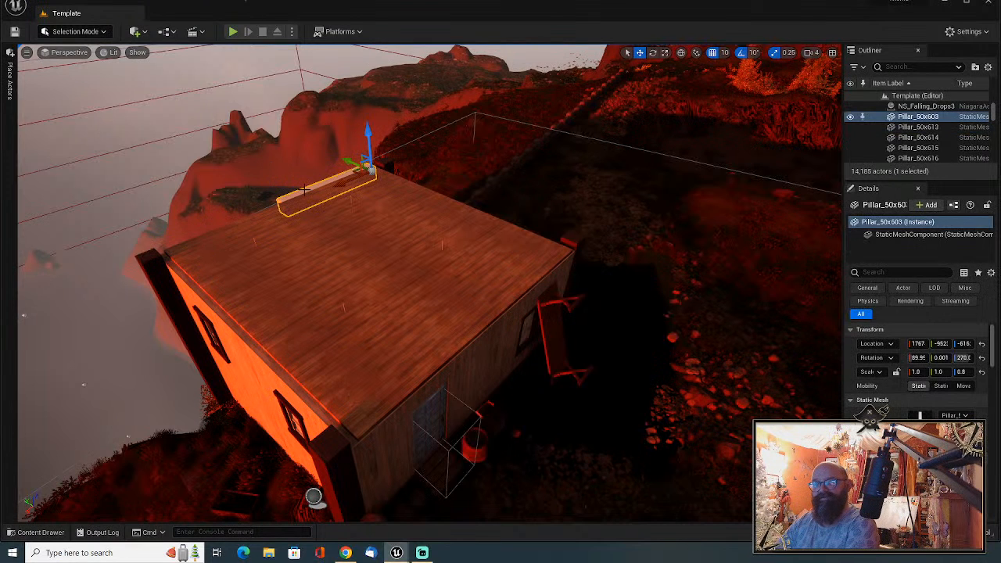
{"action": "key", "text": "Delete"}
{"action": "left_click", "coordinate": [352, 329]}
{"action": "key", "text": "Delete"}
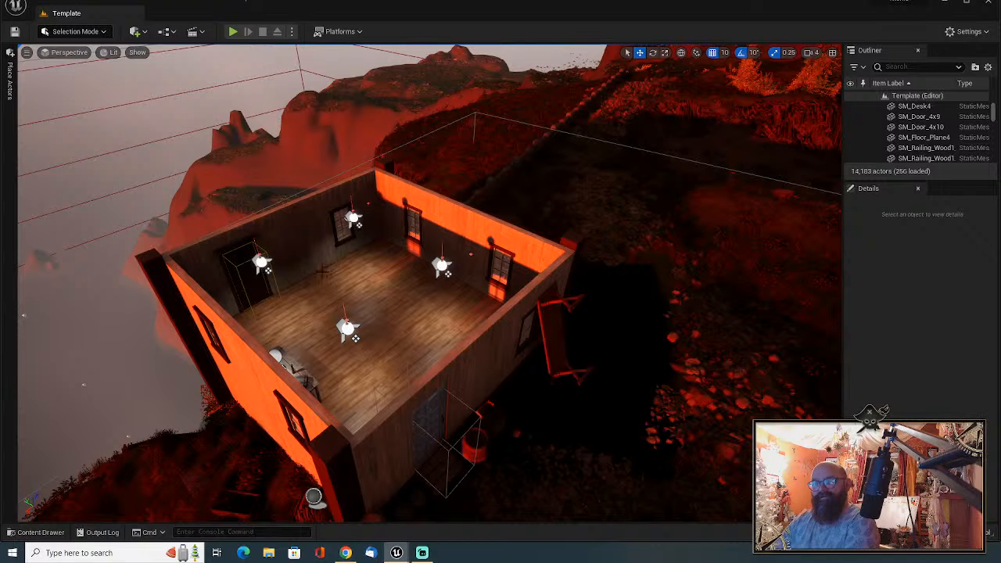
Delete the table, the red bucket and the small prop standing outside the front wall.
{"action": "left_click", "coordinate": [565, 337]}
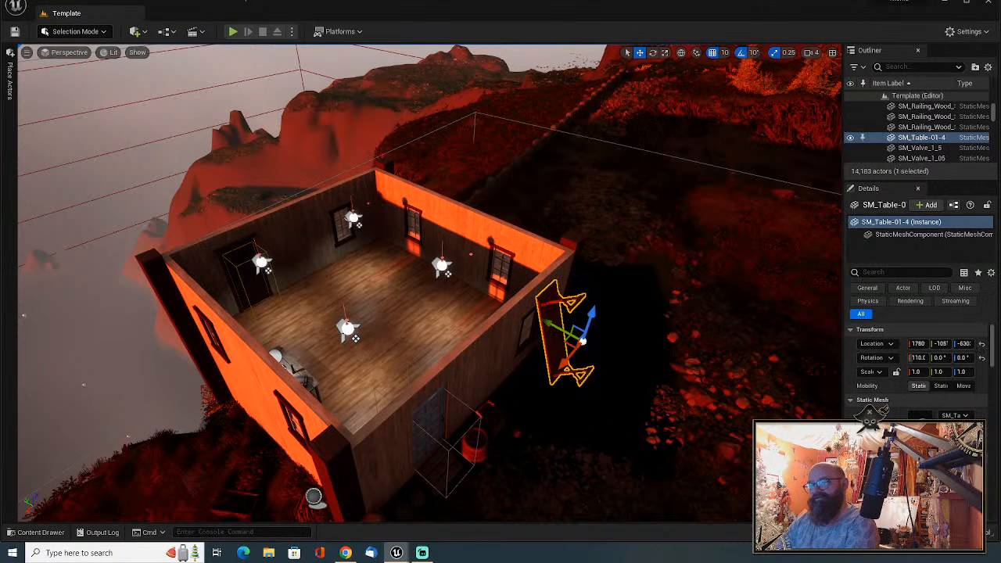
{"action": "key", "text": "Delete"}
{"action": "left_click", "coordinate": [474, 446]}
{"action": "key", "text": "Delete"}
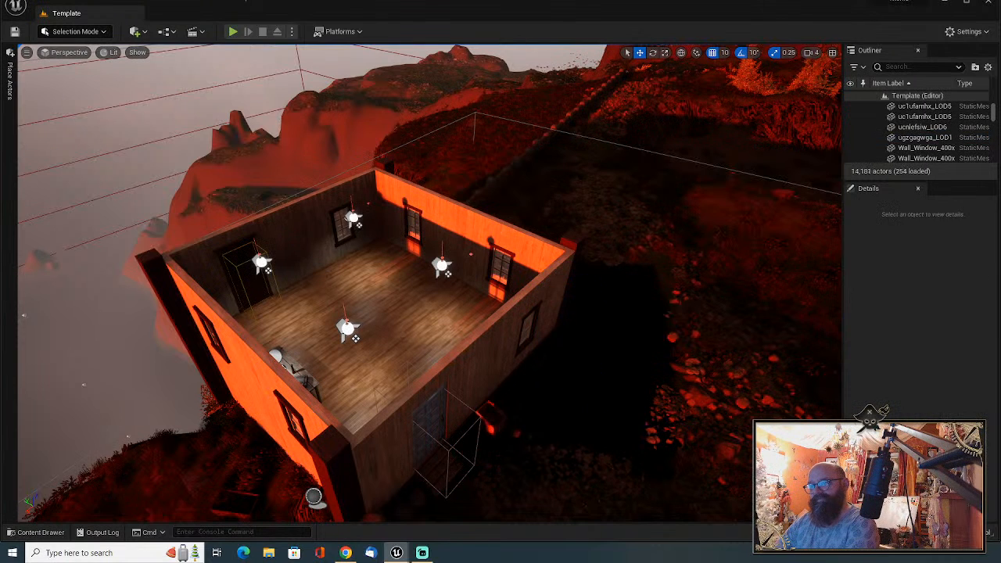
{"action": "left_click", "coordinate": [487, 418]}
{"action": "key", "text": "Delete"}
Delete both parts of the chest on the ground beside the house's two-window side wall.
{"action": "right_click_drag", "start_coordinate": [491, 425], "coordinate": [449, 470]}
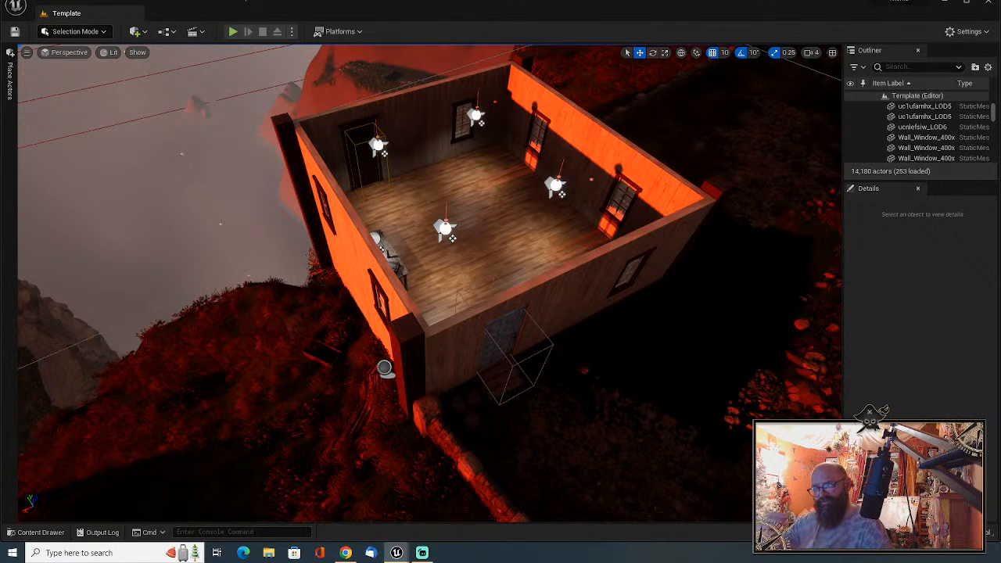
{"action": "right_click_drag", "start_coordinate": [449, 470], "coordinate": [516, 435]}
{"action": "key", "text": "a"}
{"action": "right_click_drag", "start_coordinate": [480, 387], "coordinate": [640, 249]}
{"action": "left_click", "coordinate": [513, 374]}
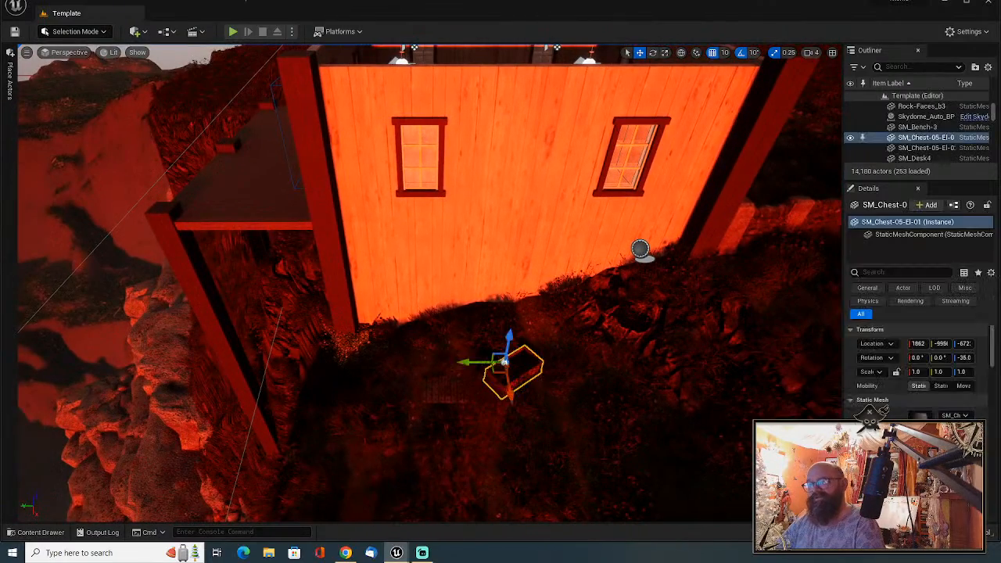
{"action": "key", "text": "Delete"}
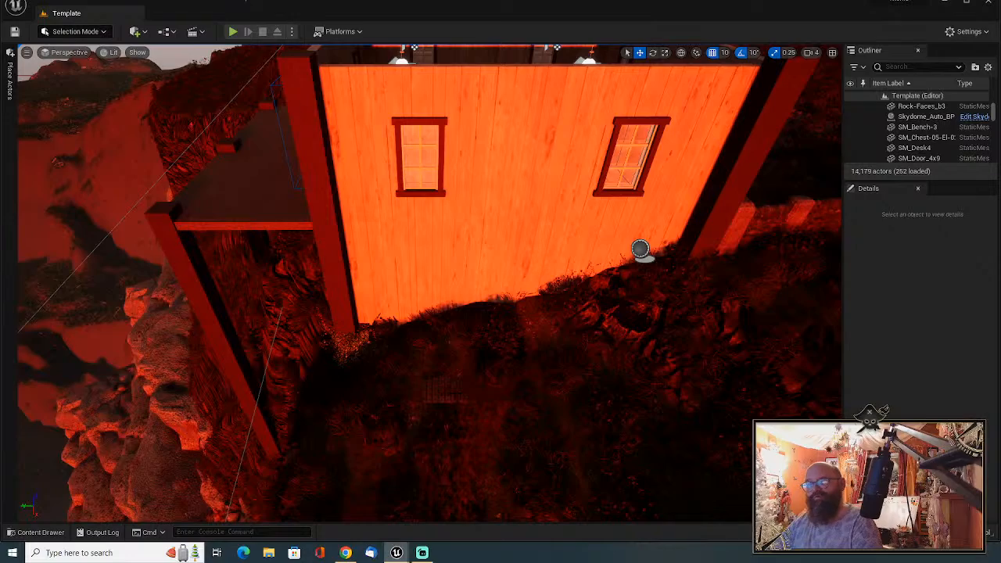
{"action": "key", "text": "ctrl+z"}
{"action": "key", "text": "Delete"}
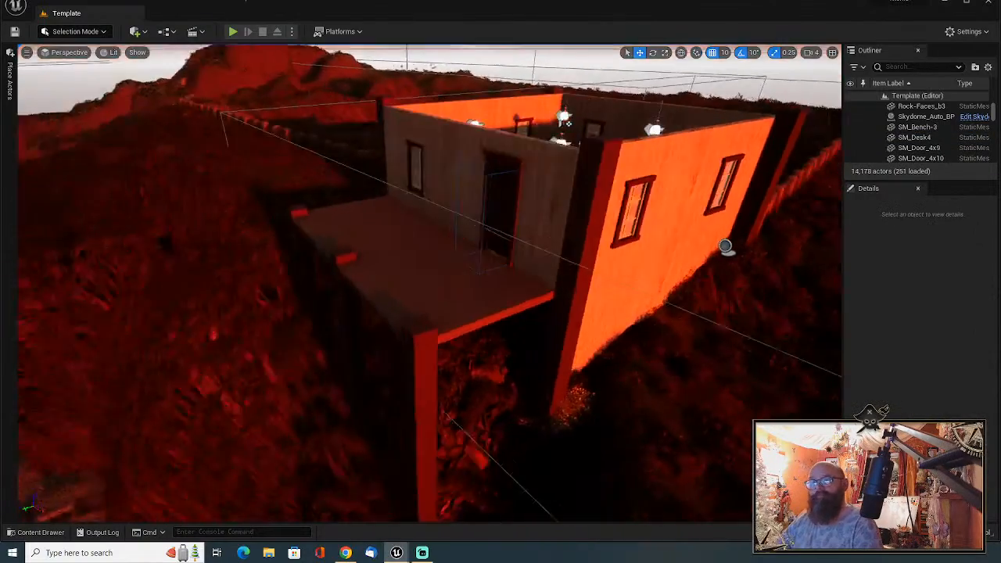
Delete the two corner pillars of the house at either end of the porch-side wall.
{"action": "right_click_drag", "start_coordinate": [431, 282], "coordinate": [650, 328]}
{"action": "left_click", "coordinate": [436, 395]}
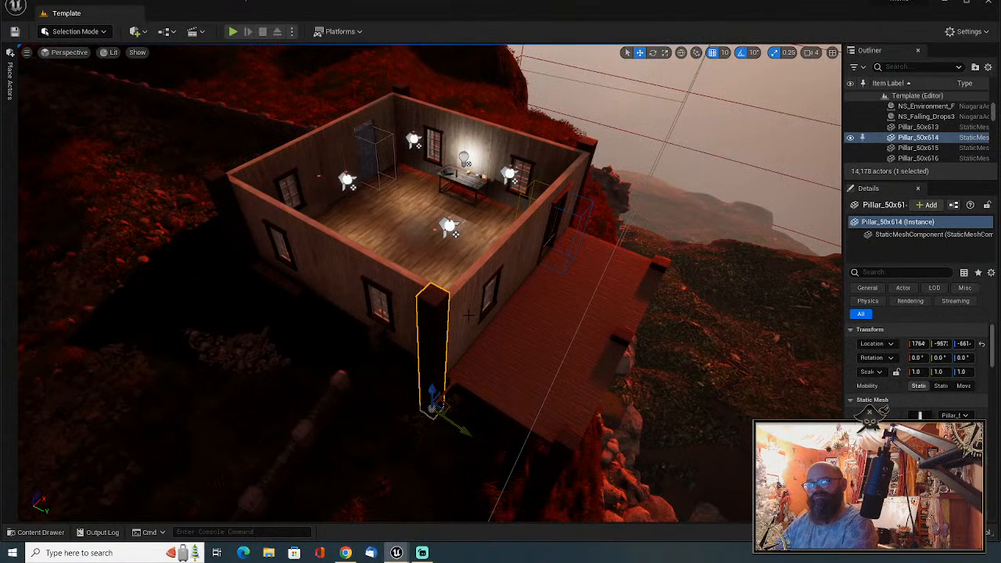
{"action": "key", "text": "Delete"}
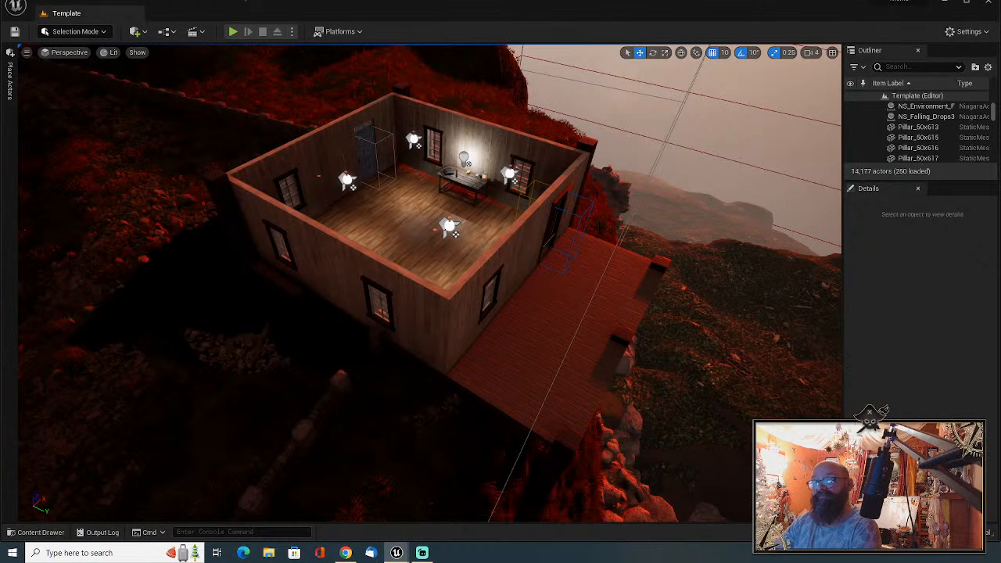
{"action": "right_click_drag", "start_coordinate": [430, 283], "coordinate": [434, 255]}
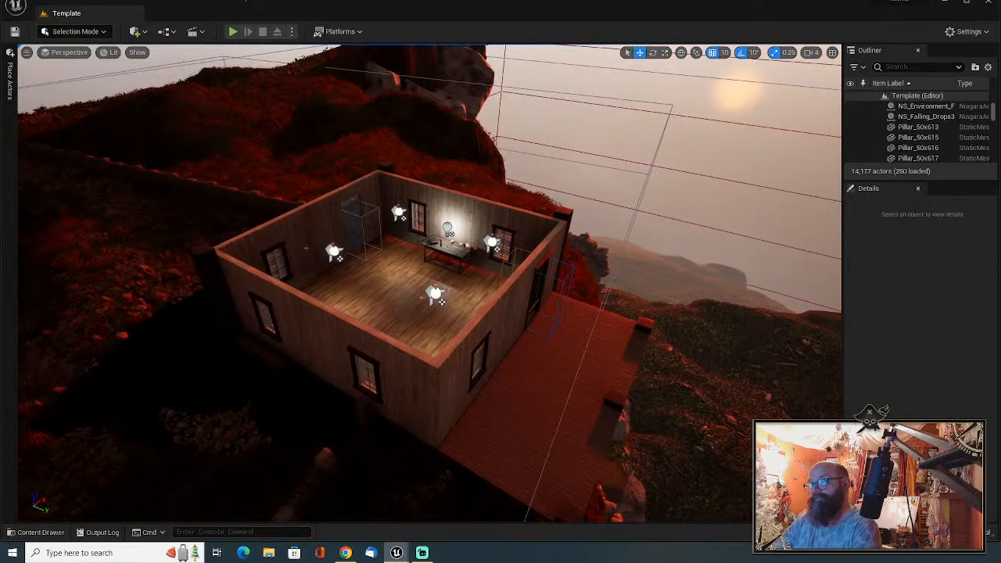
{"action": "left_click", "coordinate": [560, 250]}
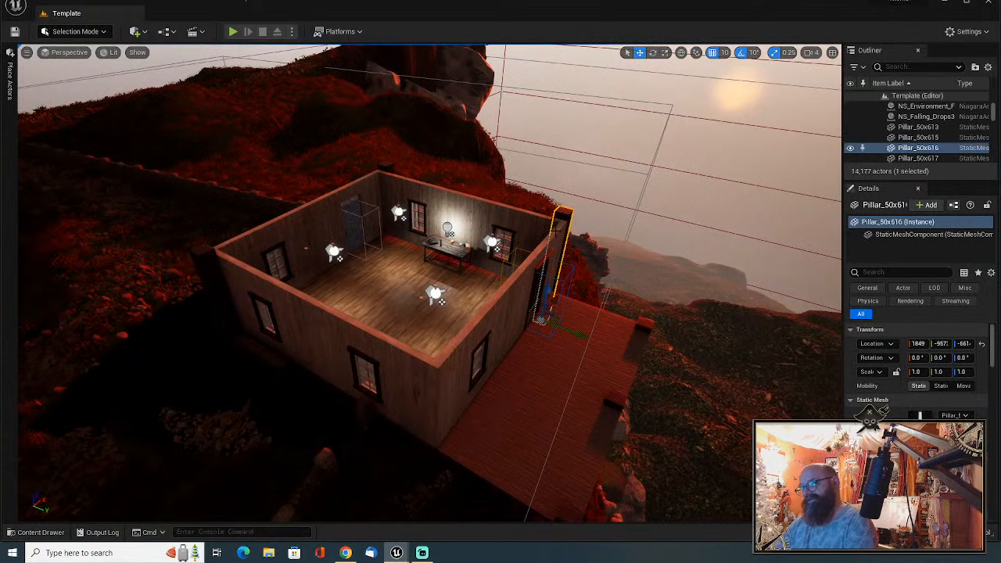
{"action": "key", "text": "Delete"}
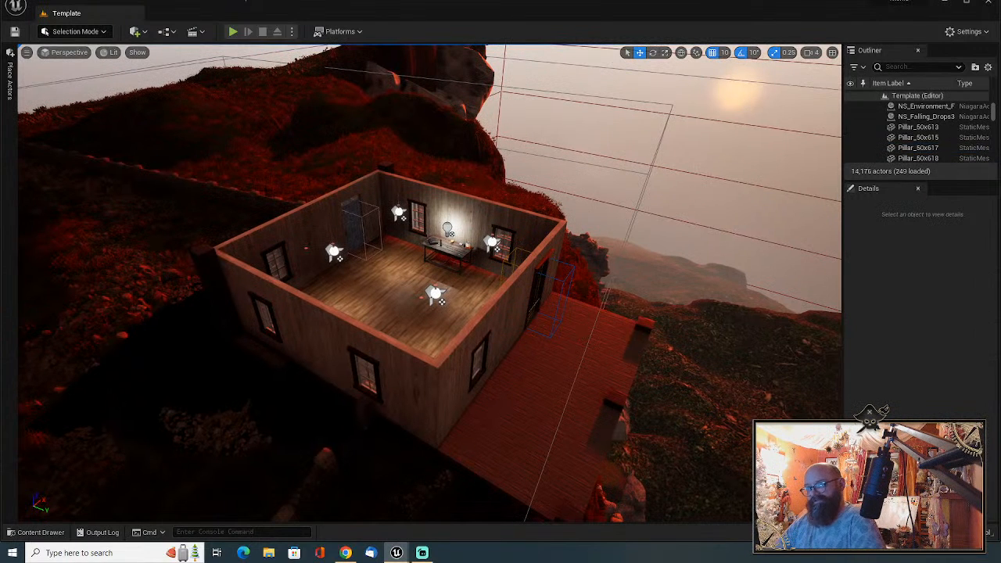
Delete the pillar at the rear corner of the house and the bench standing beside the adjoining wall.
{"action": "right_click_drag", "start_coordinate": [430, 284], "coordinate": [586, 304]}
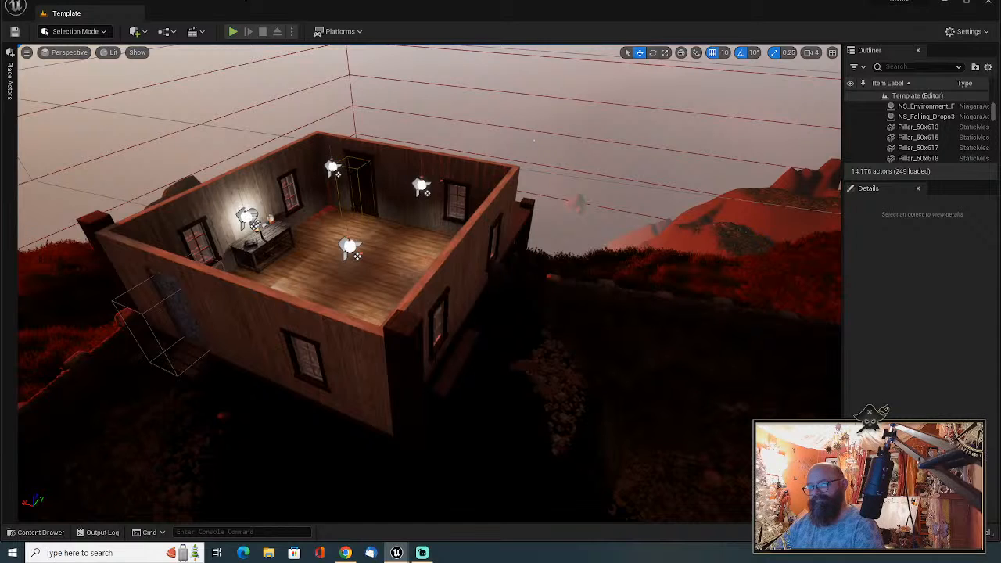
{"action": "left_click", "coordinate": [405, 374]}
{"action": "key", "text": "Delete"}
{"action": "left_click", "coordinate": [448, 364]}
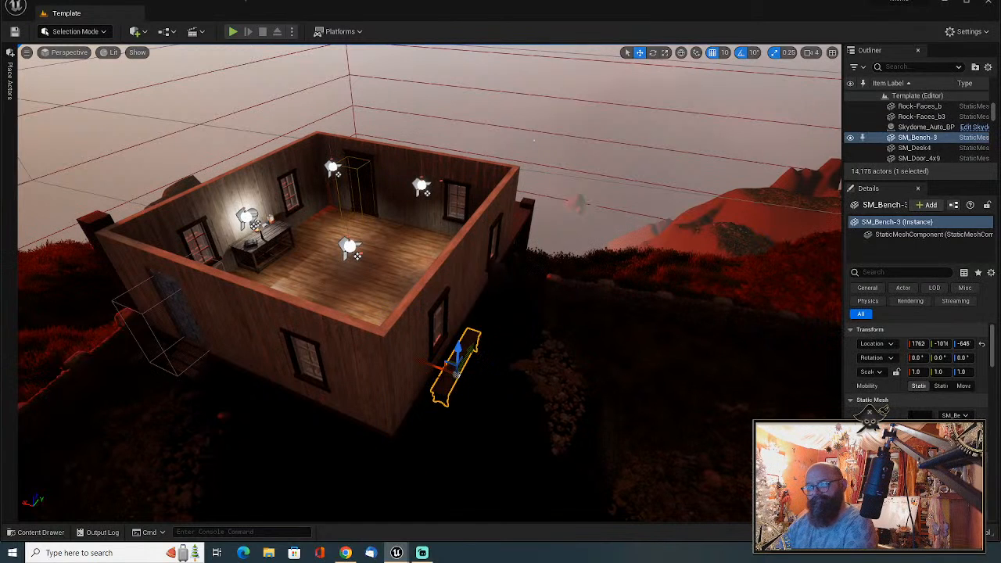
{"action": "key", "text": "Delete"}
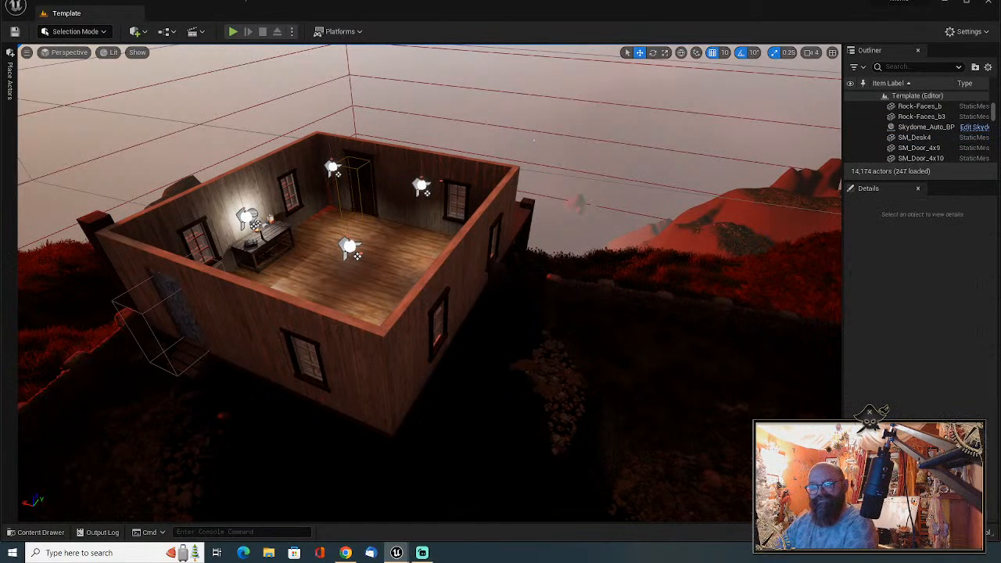
Delete the door in the wall opposite the porch and all the pieces of the steps outside it.
{"action": "left_click", "coordinate": [166, 309]}
{"action": "key", "text": "Delete"}
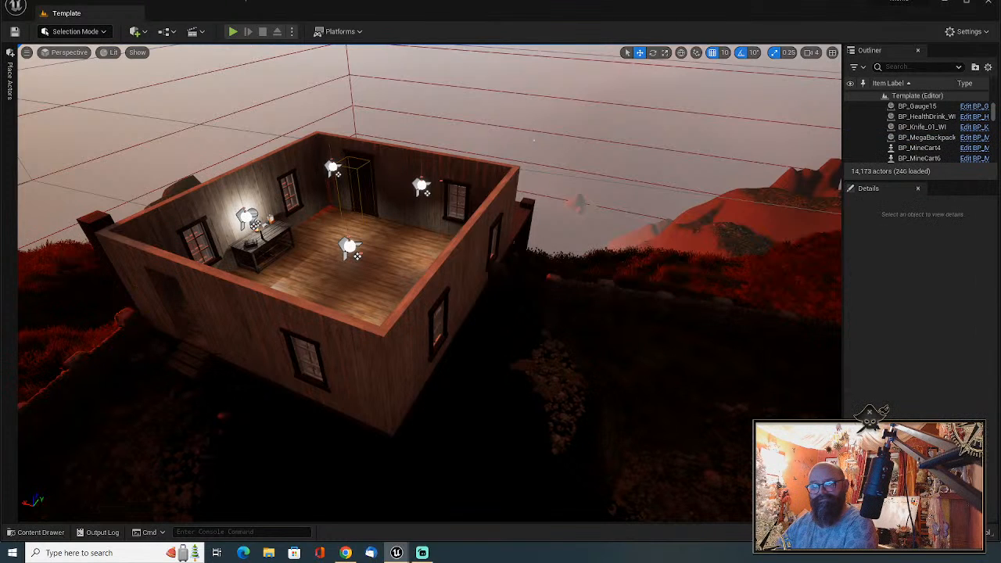
{"action": "left_click", "coordinate": [192, 373]}
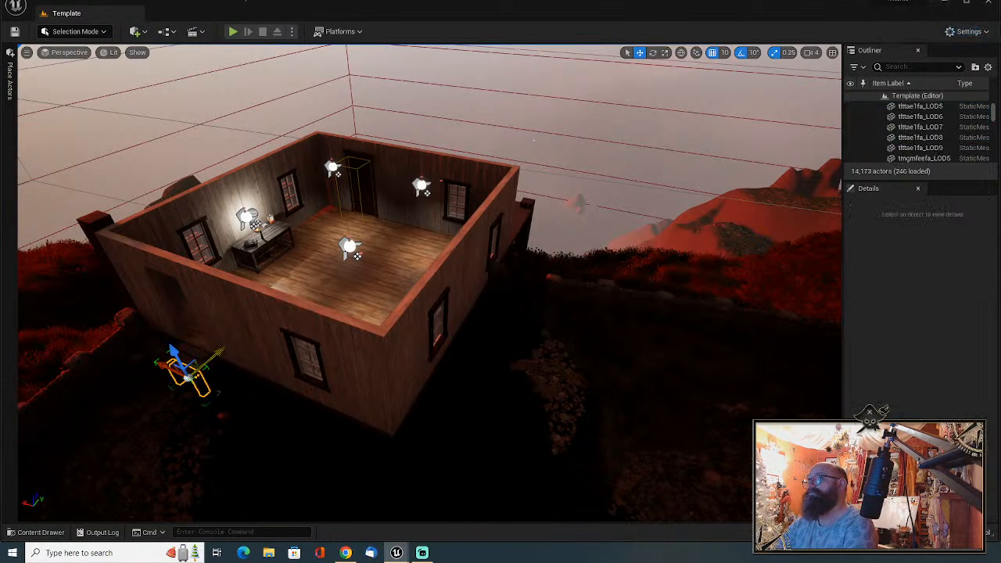
{"action": "left_click", "coordinate": [192, 361]}
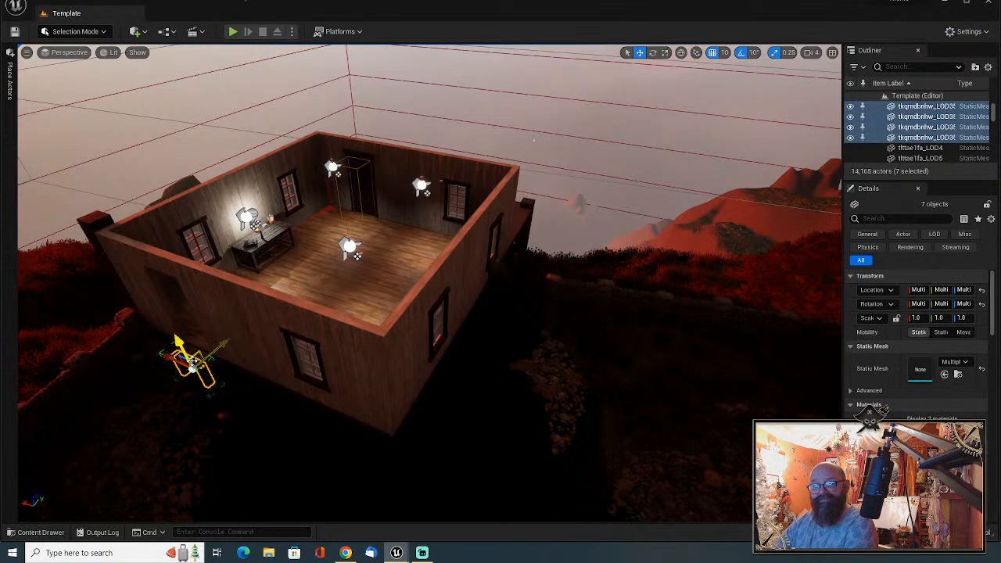
{"action": "key", "text": "Delete"}
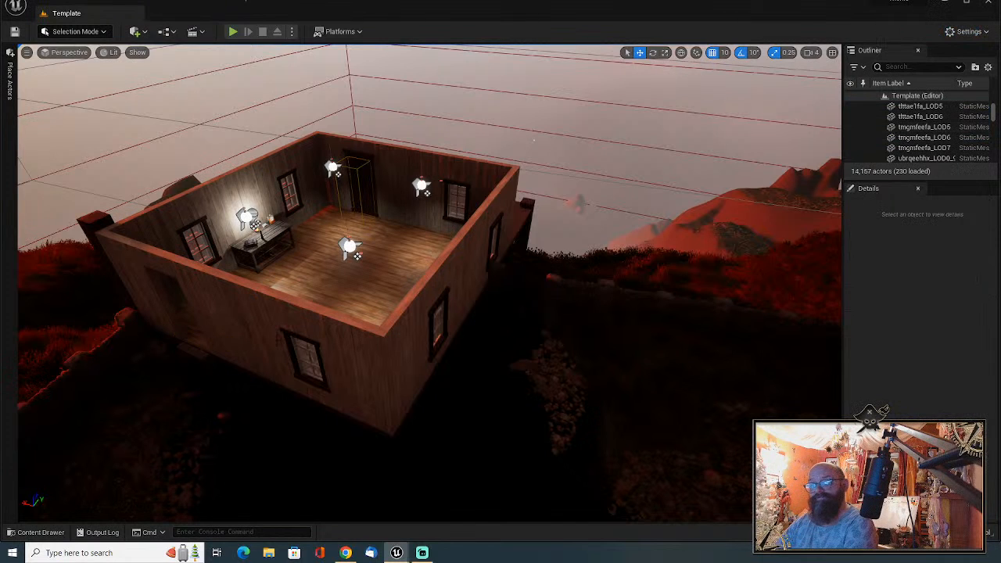
{"action": "left_click", "coordinate": [196, 356]}
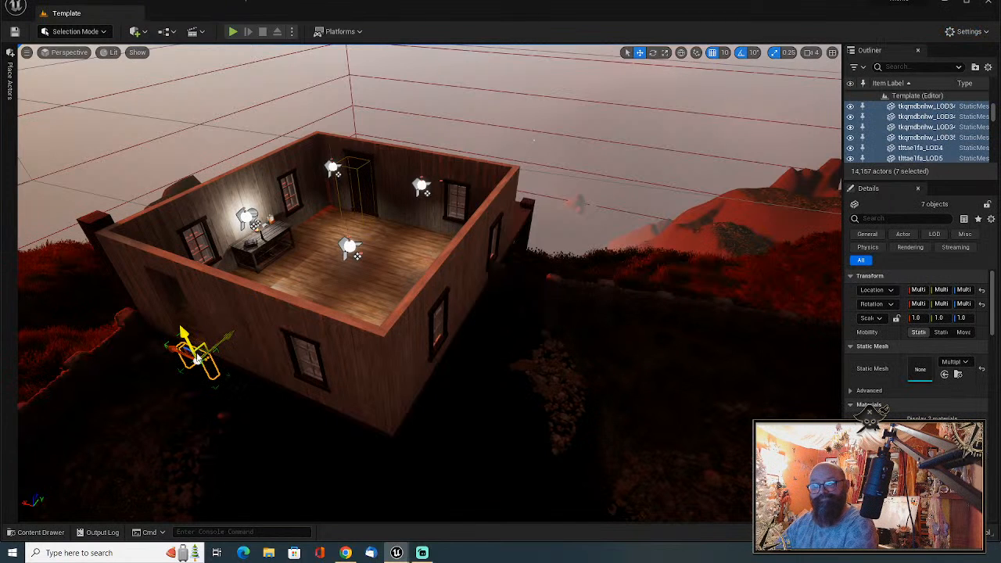
{"action": "key", "text": "Delete"}
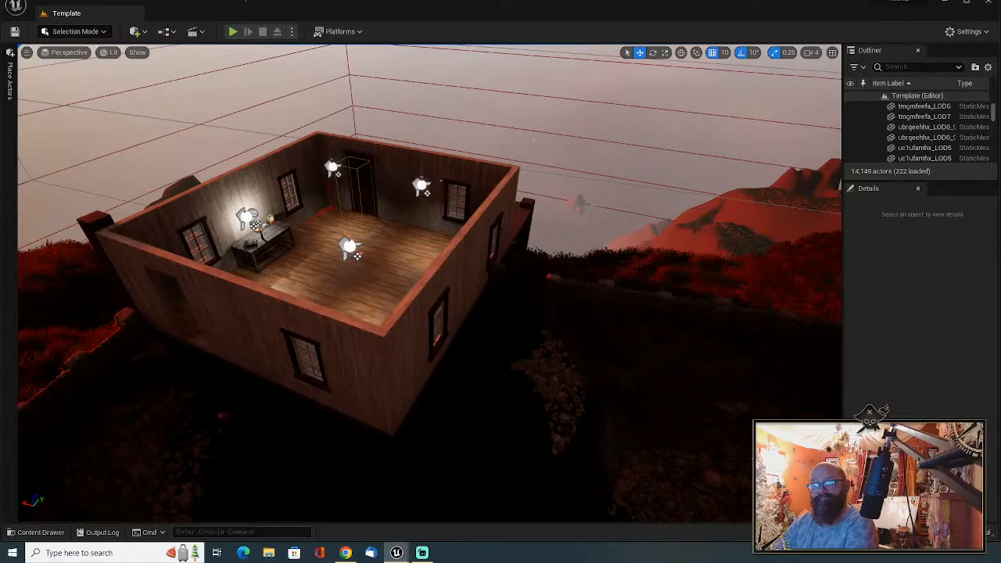
Inside the room, delete the backpack on the table and the light above it.
{"action": "right_click_drag", "start_coordinate": [429, 283], "coordinate": [406, 205]}
{"action": "key", "text": "w"}
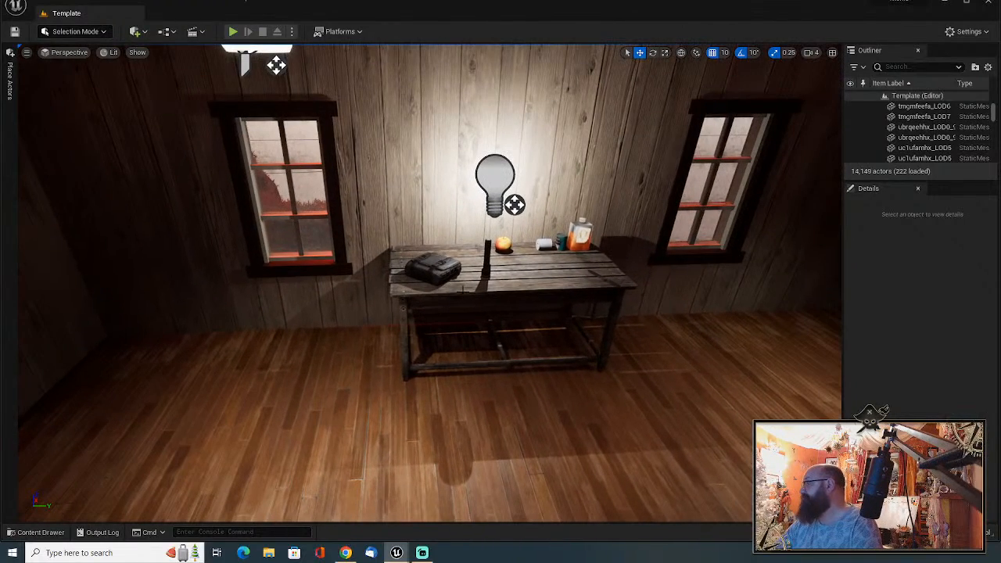
{"action": "left_click", "coordinate": [440, 268]}
{"action": "key", "text": "Delete"}
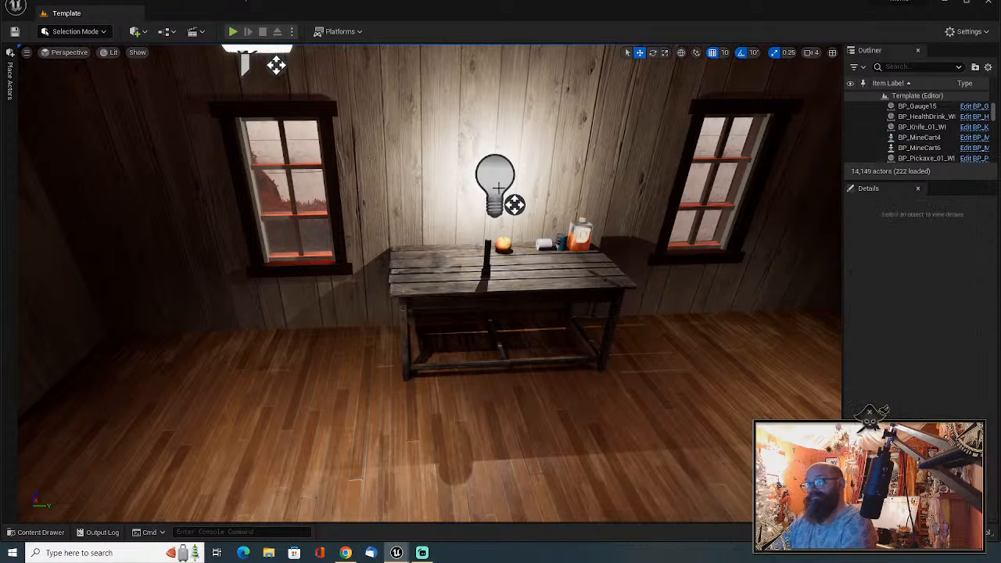
{"action": "left_click", "coordinate": [496, 170]}
{"action": "key", "text": "Delete"}
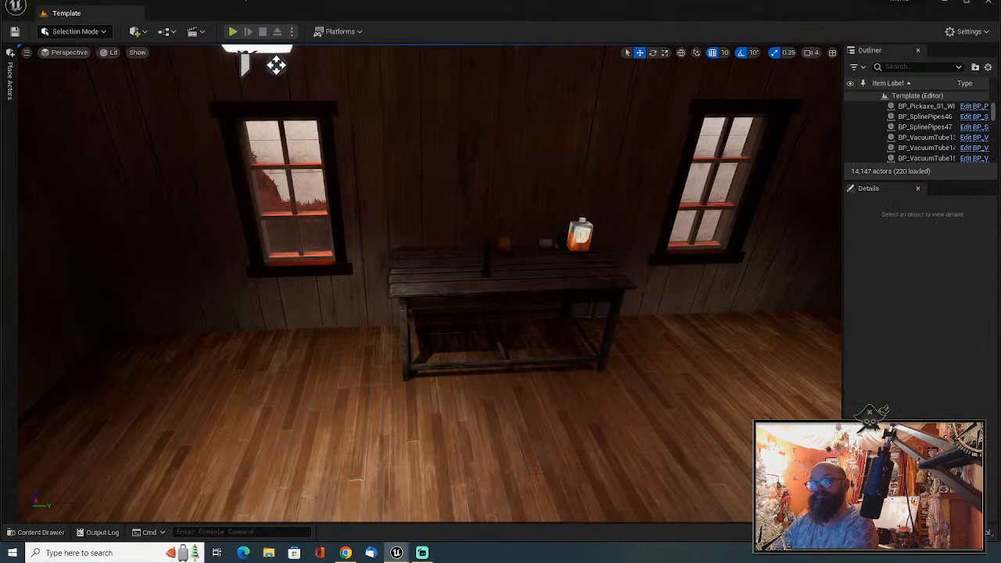
Delete the upright dark item, the orange fruit and the small white roll from the table.
{"action": "left_click", "coordinate": [486, 252]}
{"action": "key", "text": "Delete"}
{"action": "left_click", "coordinate": [504, 243]}
{"action": "key", "text": "Delete"}
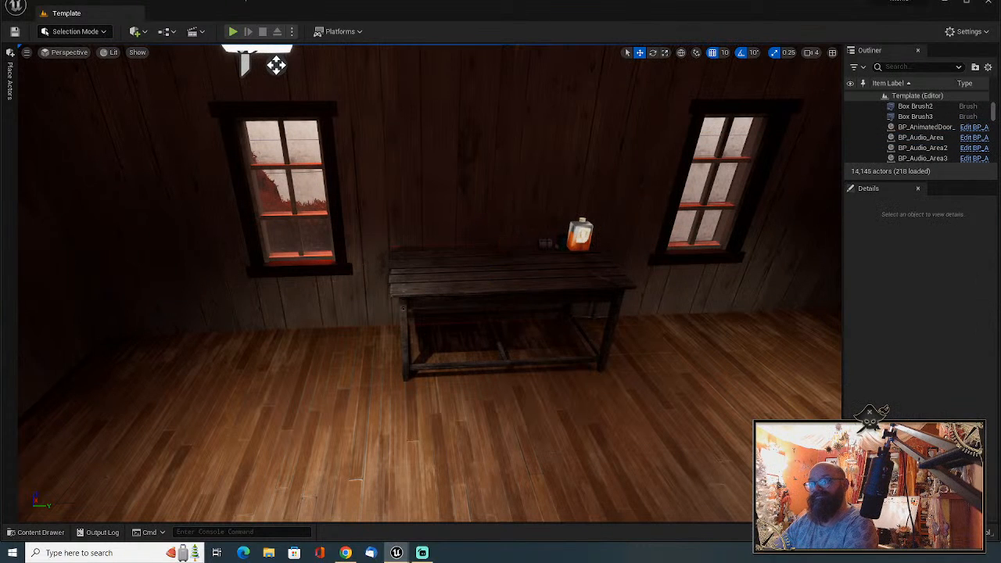
{"action": "left_click", "coordinate": [546, 243]}
{"action": "key", "text": "Delete"}
Delete the health drink, the knife and the last small dark item from the table.
{"action": "left_click", "coordinate": [585, 238]}
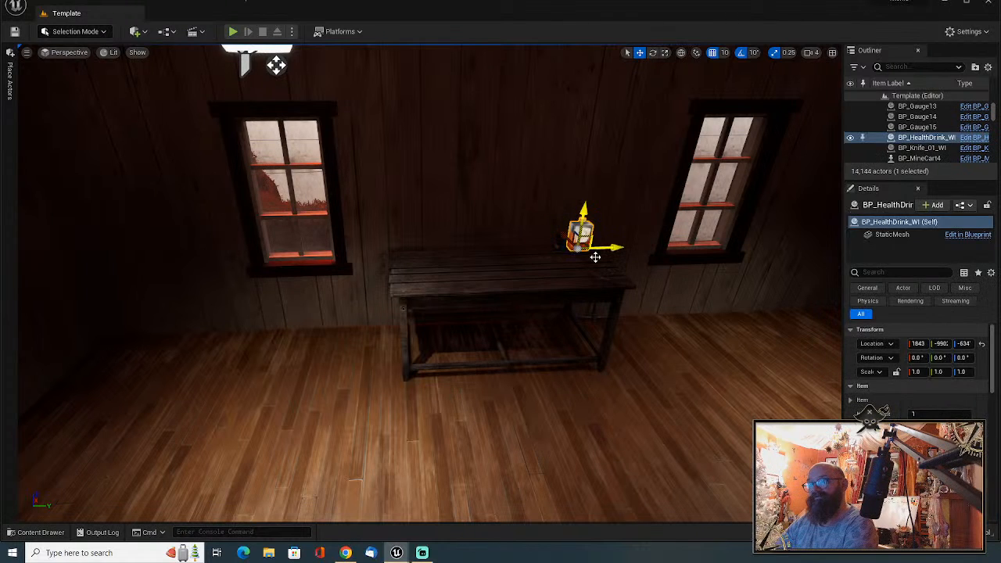
{"action": "key", "text": "Delete"}
{"action": "left_click", "coordinate": [599, 277]}
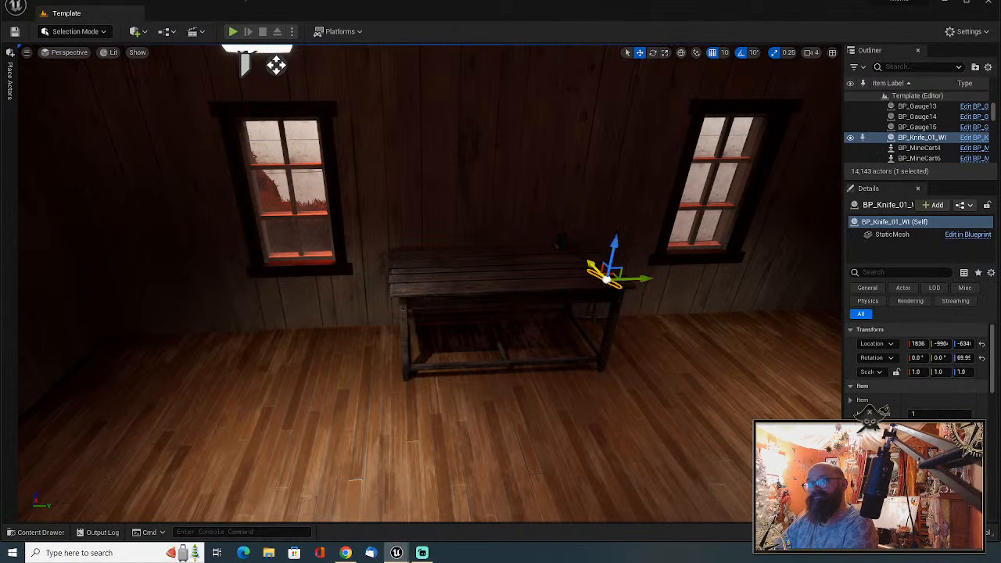
{"action": "key", "text": "Delete"}
{"action": "left_click", "coordinate": [564, 244]}
{"action": "key", "text": "Delete"}
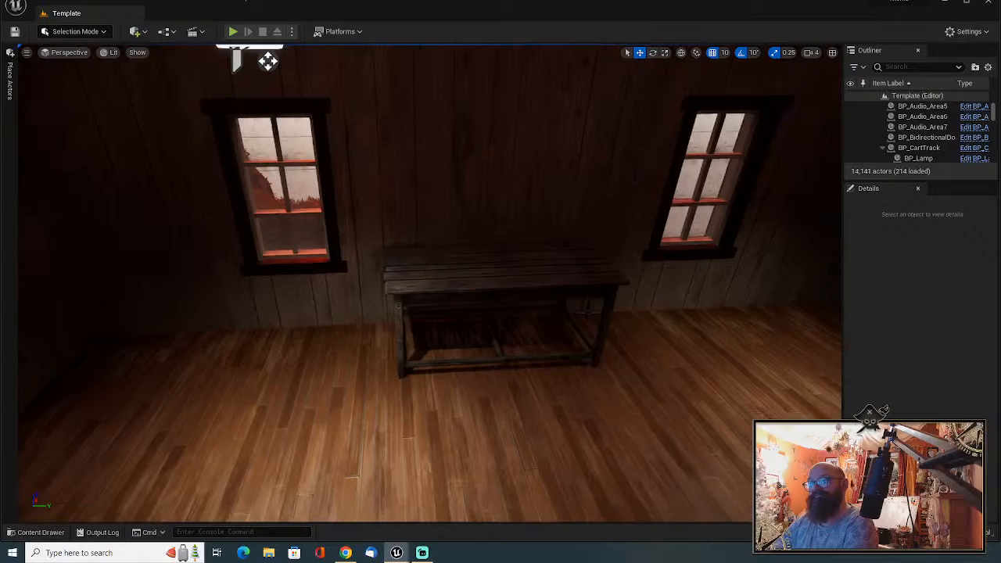
Delete the hanging ceiling lamp near the doorway and the one above the table.
{"action": "right_click_drag", "start_coordinate": [563, 244], "coordinate": [606, 250]}
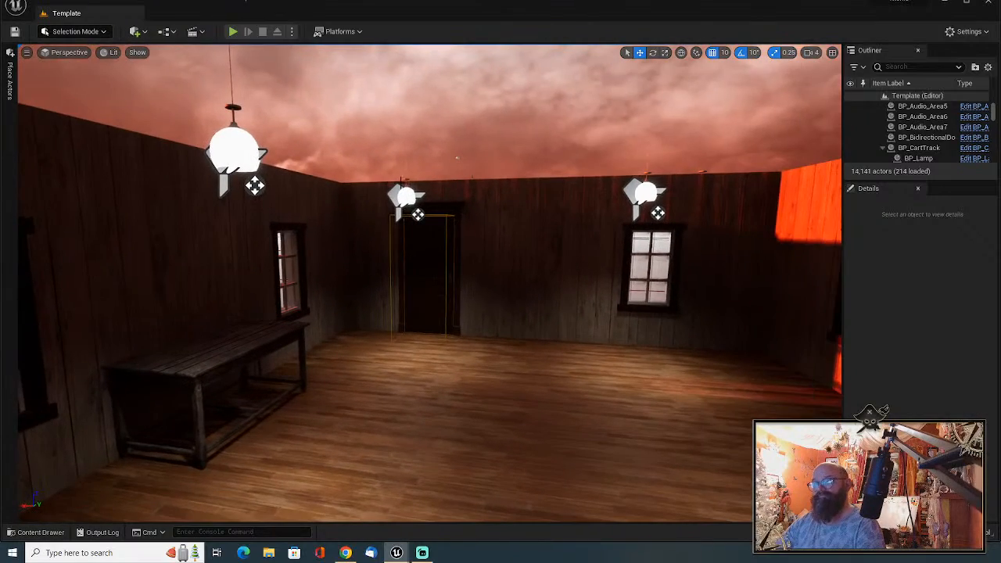
{"action": "left_click", "coordinate": [408, 197]}
{"action": "key", "text": "Delete"}
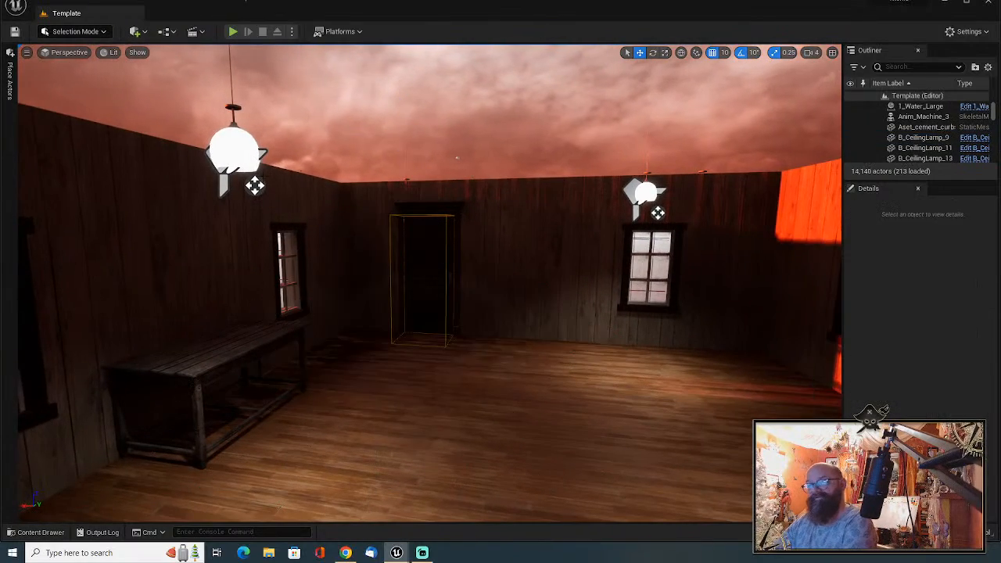
{"action": "left_click", "coordinate": [240, 157]}
{"action": "key", "text": "Delete"}
{"action": "mouse_move", "coordinate": [240, 157]}
{"action": "right_mouse_down"}
{"action": "mouse_move", "coordinate": [298, 152]}
{"action": "mouse_move", "coordinate": [238, 144]}
{"action": "right_mouse_up"}
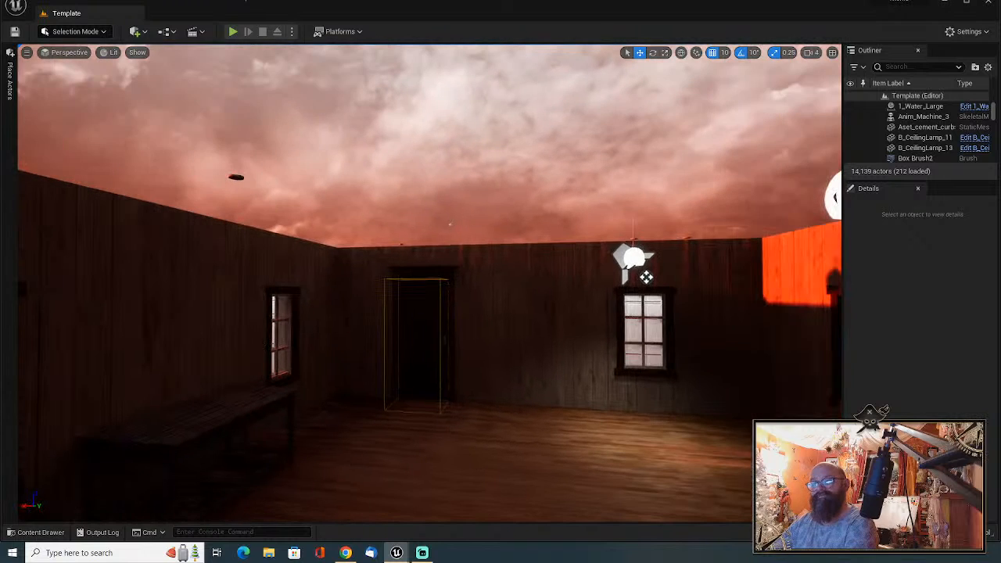
Delete the two overlapping lamp mounting discs above the table and the one above the doorway.
{"action": "left_click", "coordinate": [236, 179]}
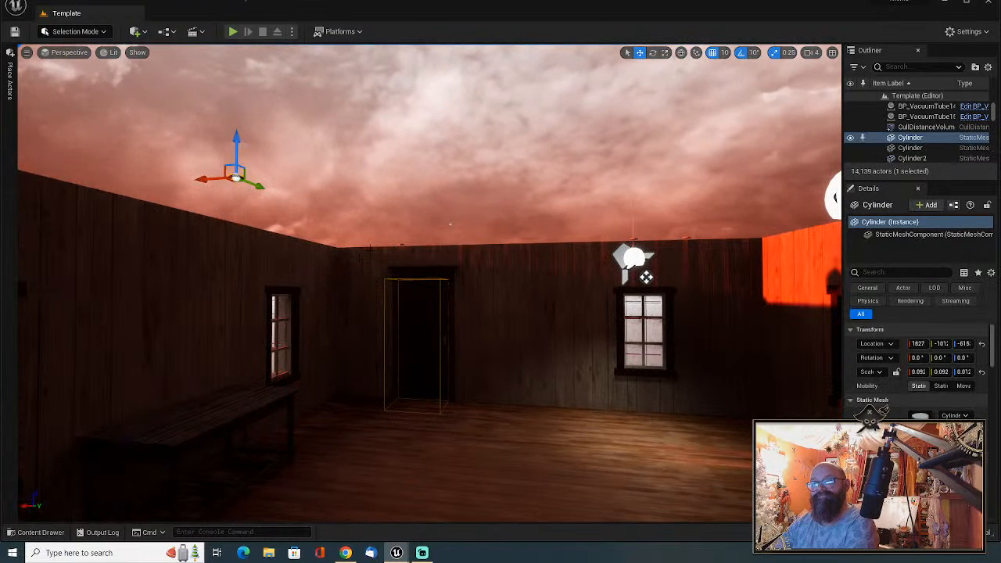
{"action": "key", "text": "Delete"}
{"action": "left_click", "coordinate": [401, 245]}
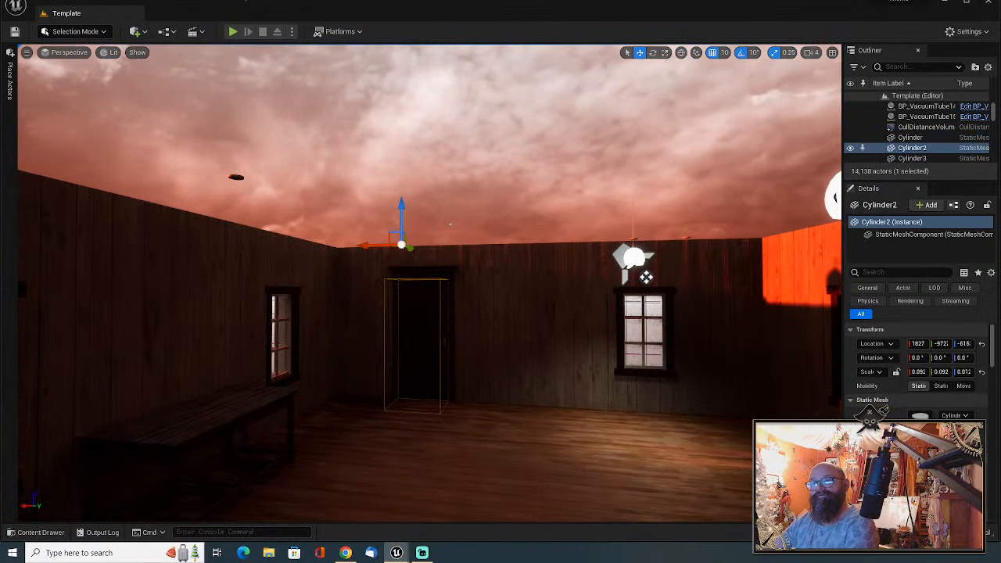
{"action": "key", "text": "Delete"}
{"action": "left_click", "coordinate": [238, 177]}
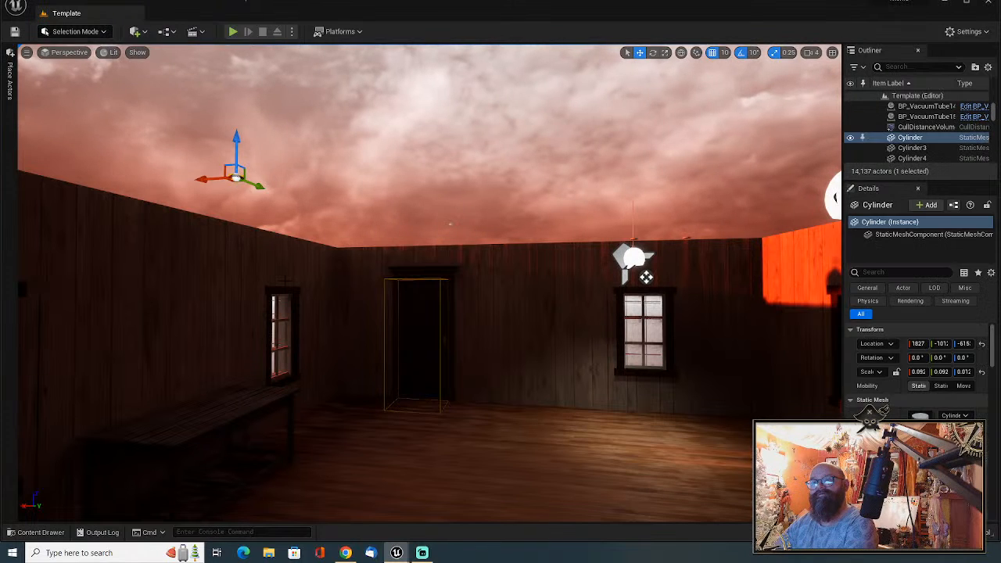
{"action": "key", "text": "Delete"}
Delete the loose mounting disc beside the sunlit wall, plus the nearby hanging ceiling lamp and its disc.
{"action": "right_click_drag", "start_coordinate": [238, 178], "coordinate": [329, 176]}
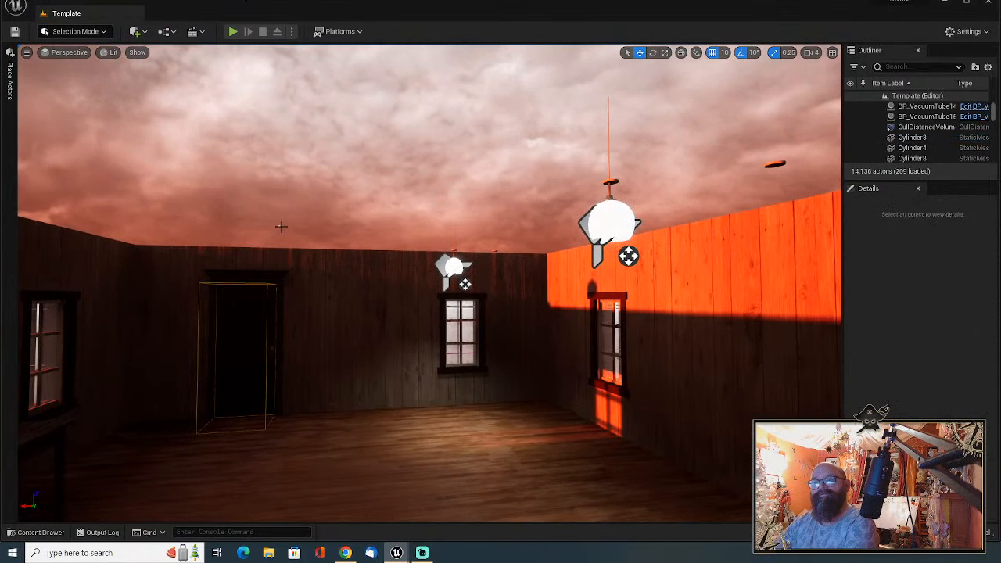
{"action": "left_click", "coordinate": [281, 226]}
{"action": "right_click_drag", "start_coordinate": [346, 294], "coordinate": [505, 230]}
{"action": "left_click", "coordinate": [495, 232]}
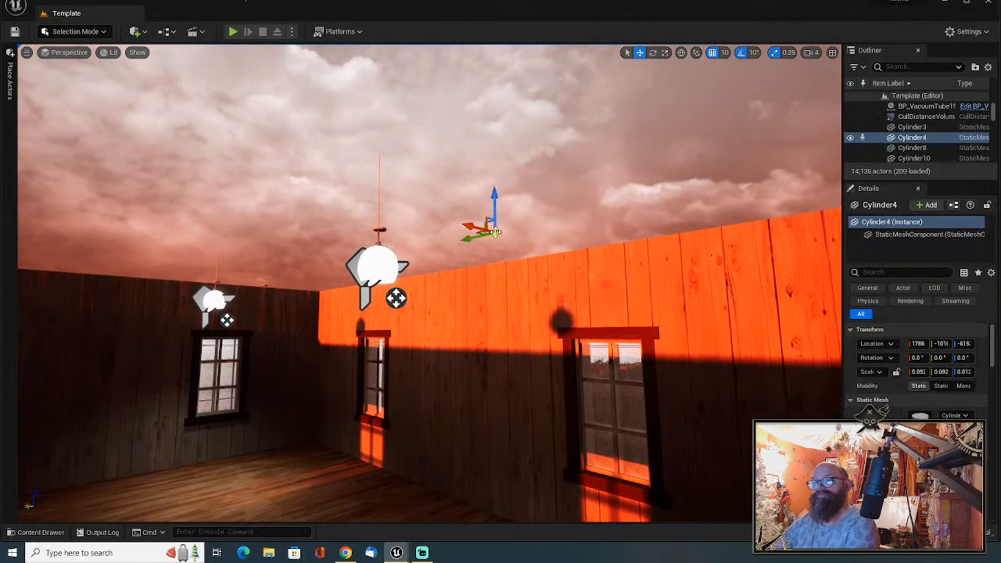
{"action": "key", "text": "Delete"}
{"action": "left_click", "coordinate": [387, 254]}
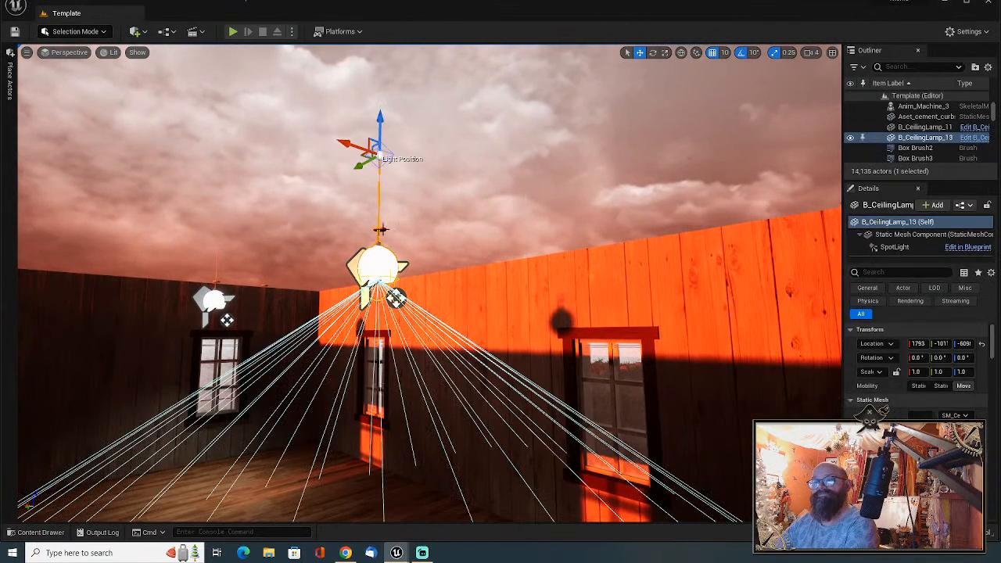
{"action": "key", "text": "Delete"}
{"action": "left_click", "coordinate": [380, 228]}
{"action": "key", "text": "Delete"}
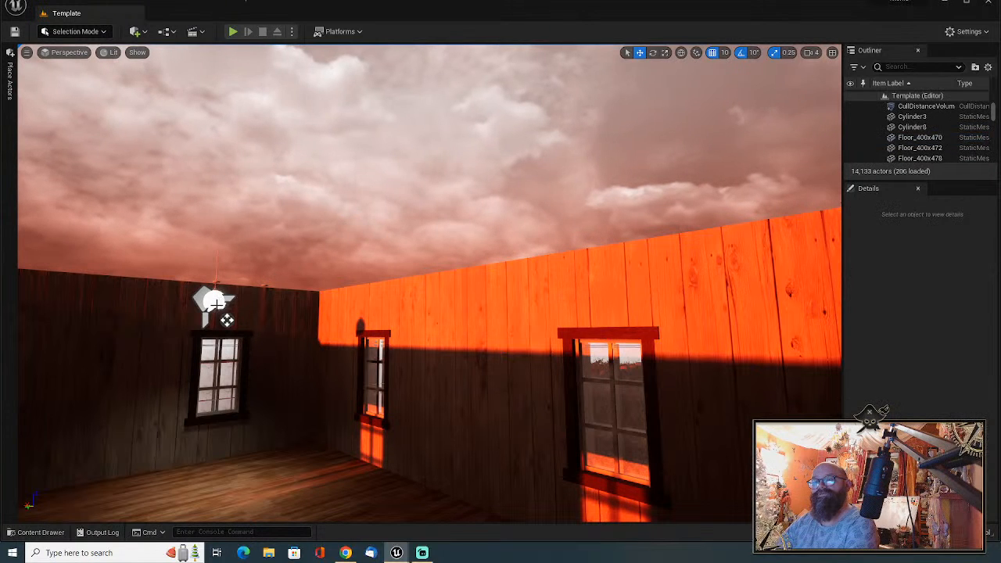
Delete the last hanging lamp by the dark wall's window and the two remaining mounting discs there.
{"action": "left_click", "coordinate": [213, 300]}
{"action": "key", "text": "Delete"}
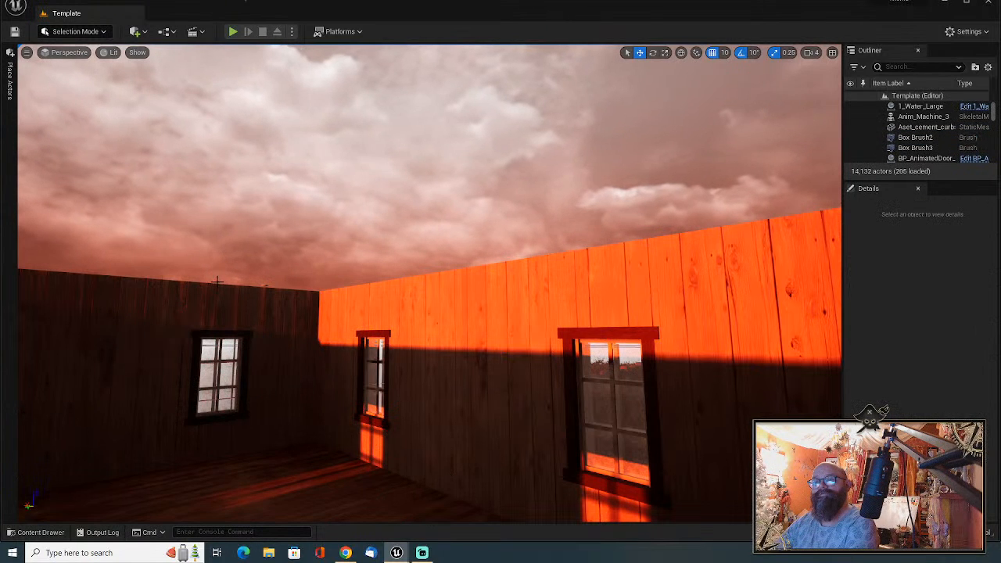
{"action": "left_click", "coordinate": [217, 280]}
{"action": "key", "text": "Delete"}
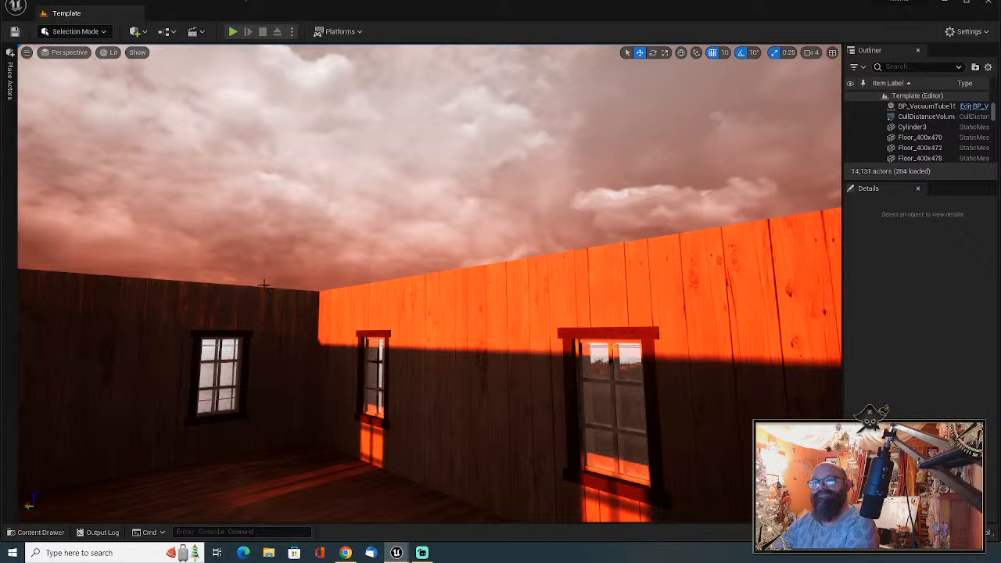
{"action": "left_click", "coordinate": [264, 285]}
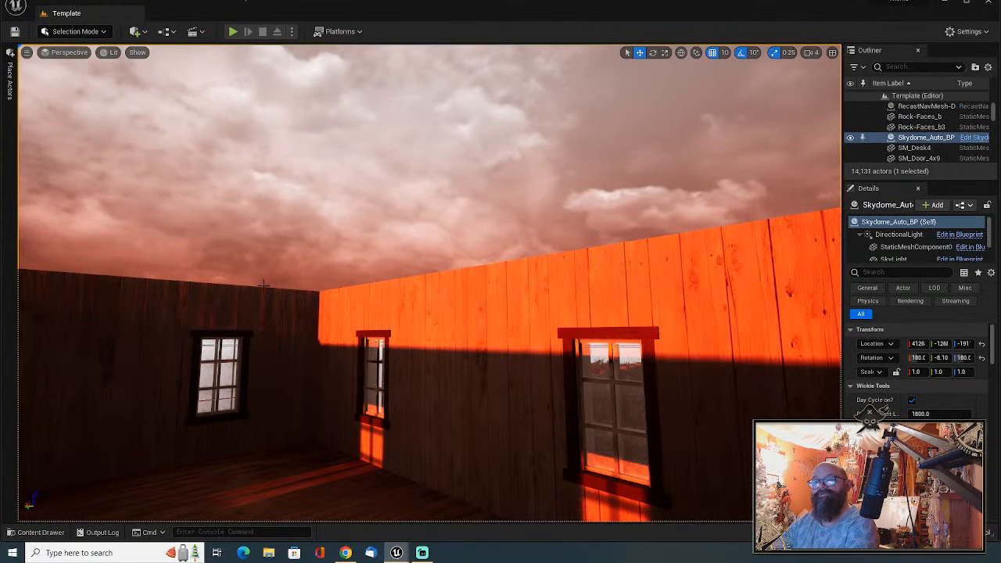
{"action": "left_click", "coordinate": [264, 282]}
{"action": "key", "text": "Delete"}
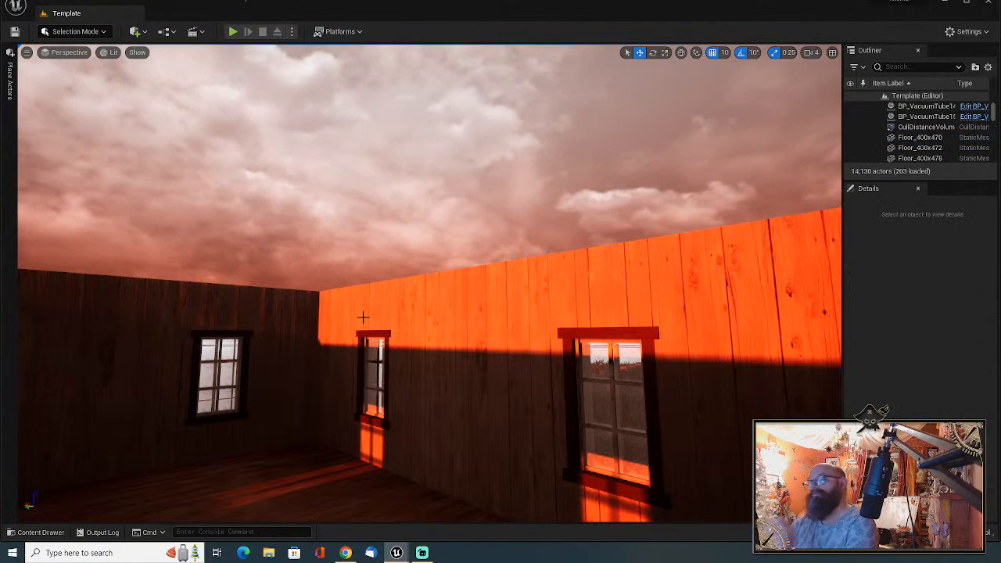
Save all changes made to the level so far.
{"action": "right_click_drag", "start_coordinate": [428, 334], "coordinate": [544, 392]}
{"action": "key", "text": "s"}
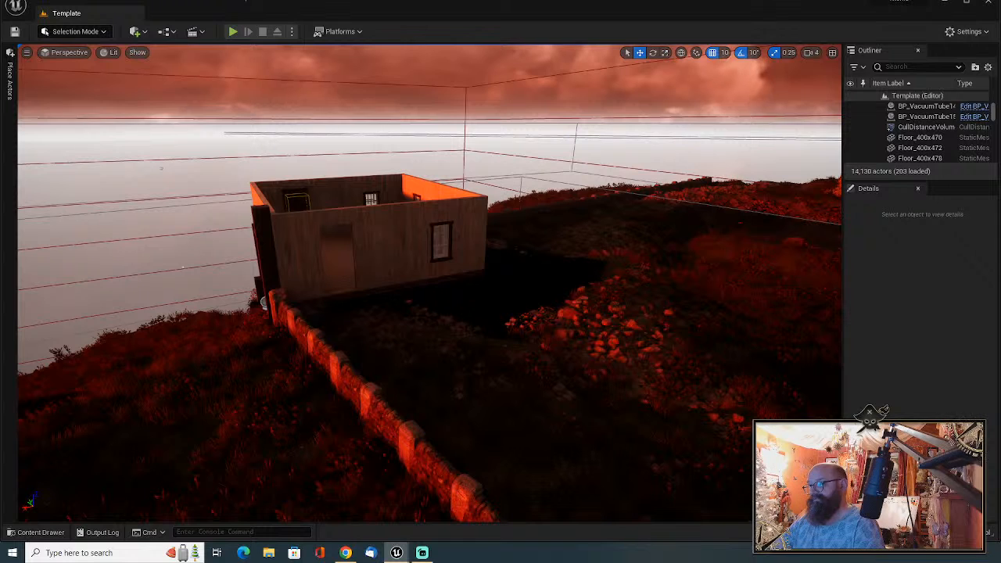
{"action": "key", "text": "ctrl+shift+s"}
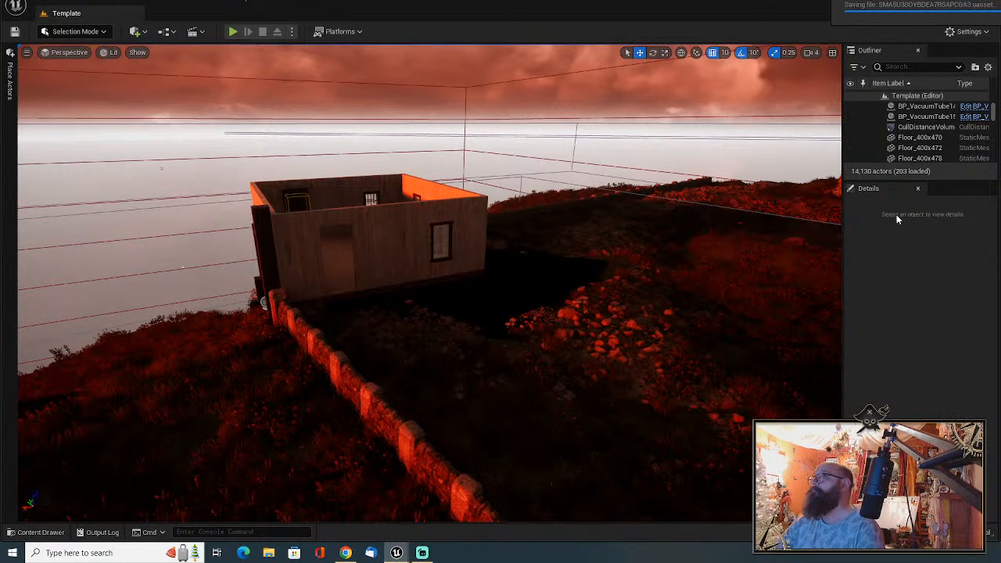
Delete the two framed windows in the long outer wall facing the dark, shadowed ground.
{"action": "right_click_drag", "start_coordinate": [639, 313], "coordinate": [582, 294]}
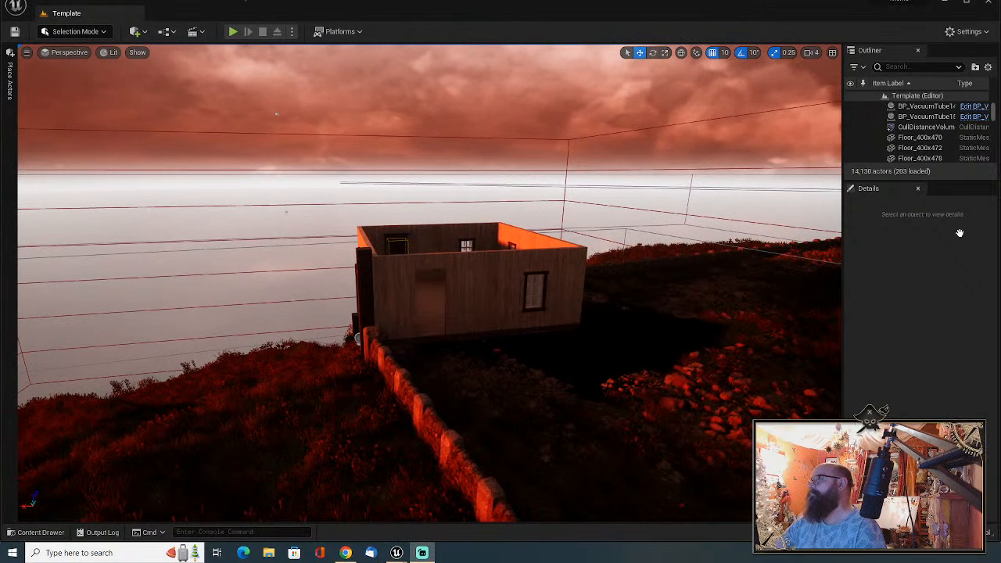
{"action": "right_click_drag", "start_coordinate": [597, 338], "coordinate": [597, 339]}
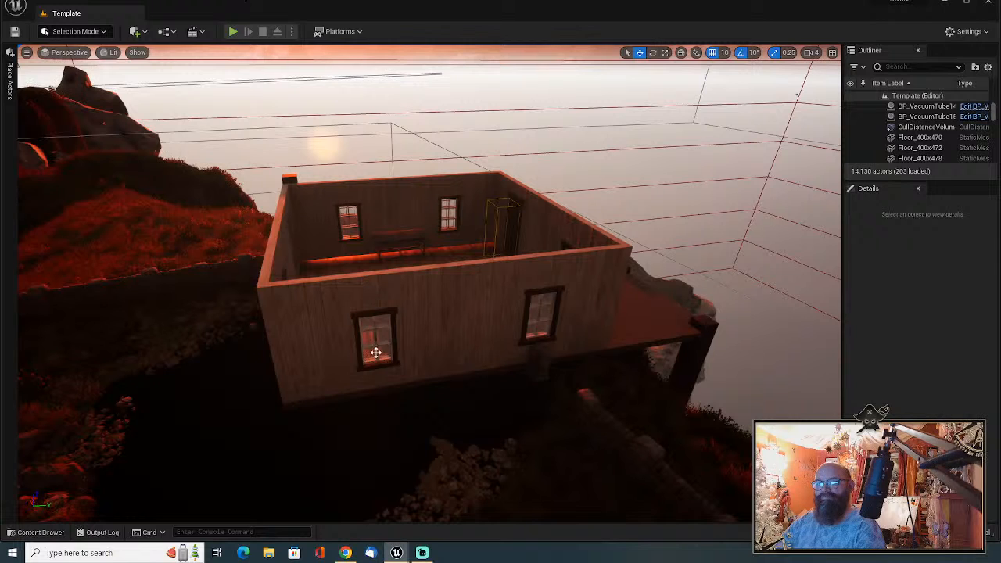
{"action": "left_click", "coordinate": [376, 353]}
{"action": "key", "text": "Delete"}
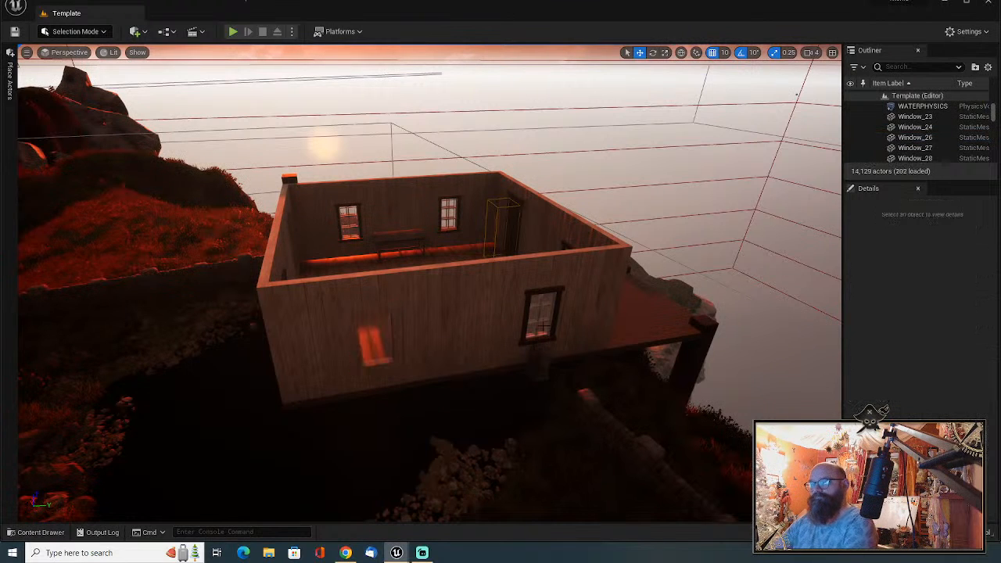
{"action": "left_click", "coordinate": [540, 324]}
{"action": "key", "text": "Delete"}
Delete the two framed windows in the far wall behind the bench.
{"action": "left_click", "coordinate": [450, 215]}
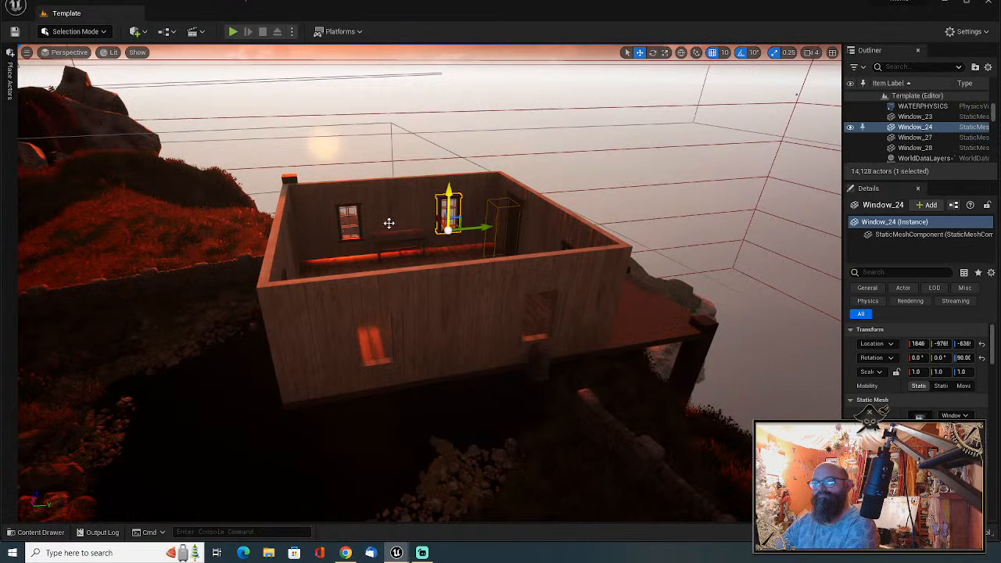
{"action": "key", "text": "Delete"}
{"action": "left_click", "coordinate": [349, 223]}
{"action": "key", "text": "Delete"}
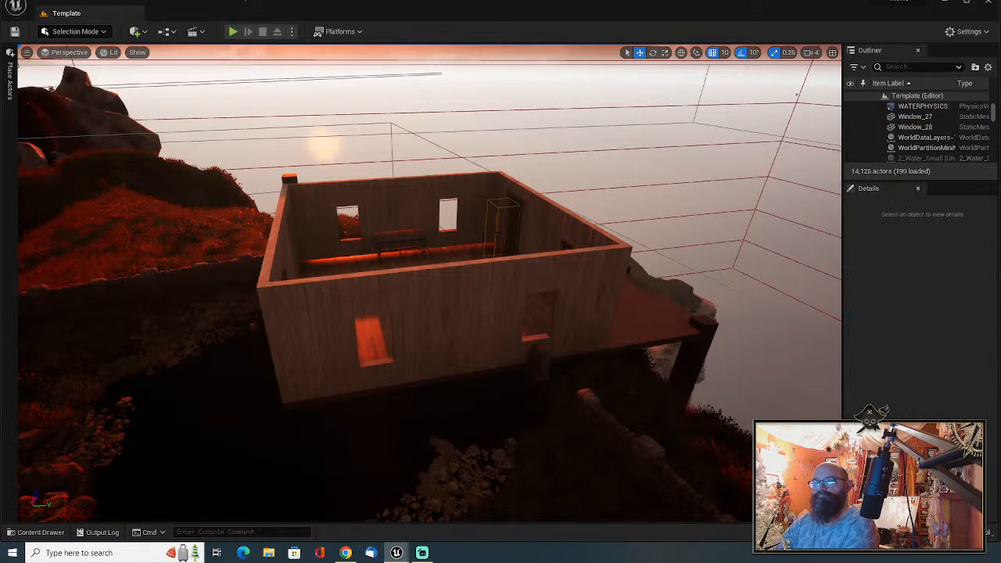
Delete the door with the yellow outlined box in the porch-side wall and the bench along the far wall.
{"action": "left_click", "coordinate": [505, 223]}
{"action": "key", "text": "Delete"}
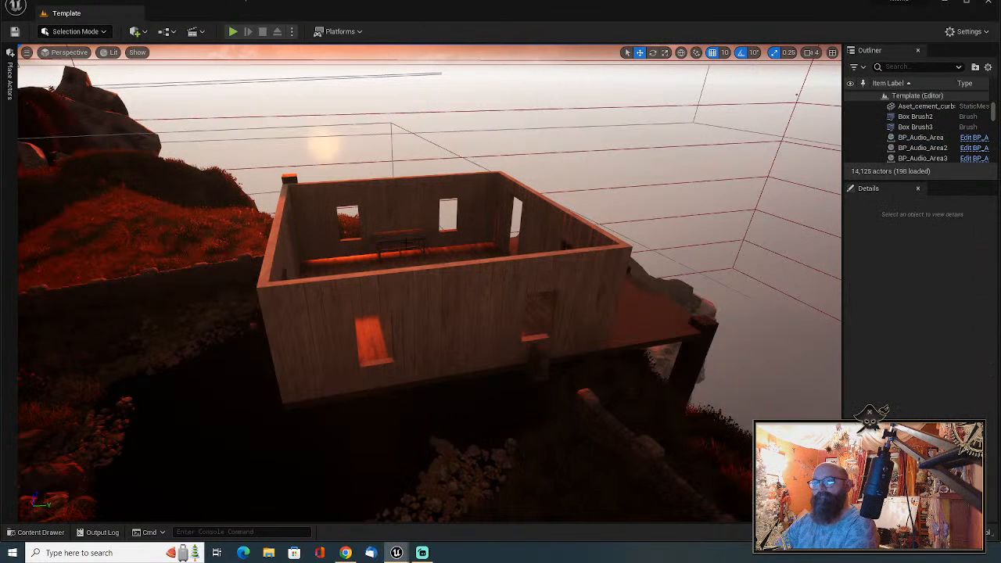
{"action": "left_click", "coordinate": [401, 235]}
{"action": "key", "text": "Delete"}
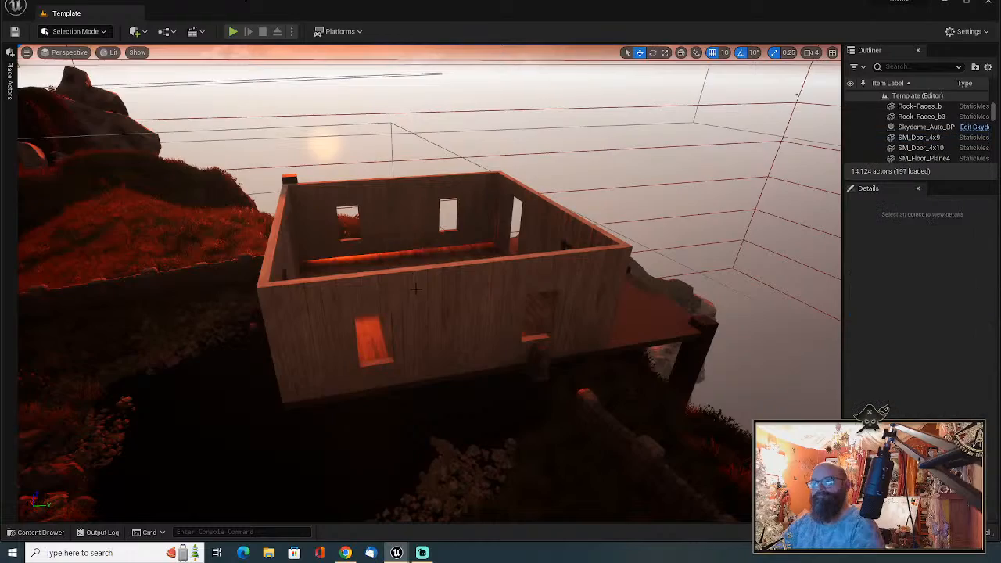
Delete the framed window beside the doorway in the dark porch-side wall.
{"action": "right_click_drag", "start_coordinate": [414, 286], "coordinate": [713, 322]}
{"action": "left_click", "coordinate": [427, 215]}
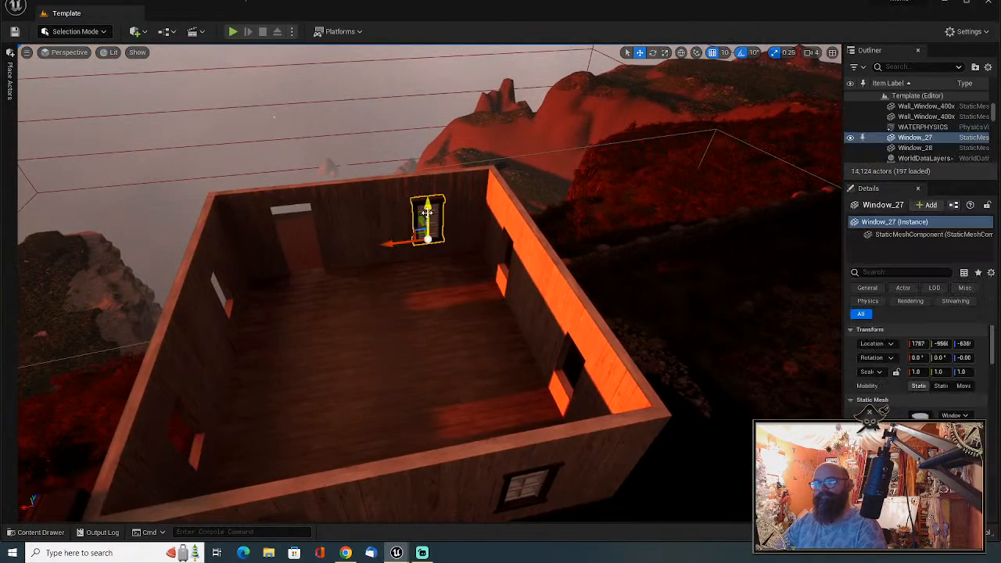
{"action": "key", "text": "Delete"}
Delete the two upper window wall panels on the sunlit side facing the grassy slope.
{"action": "right_click_drag", "start_coordinate": [431, 277], "coordinate": [420, 320]}
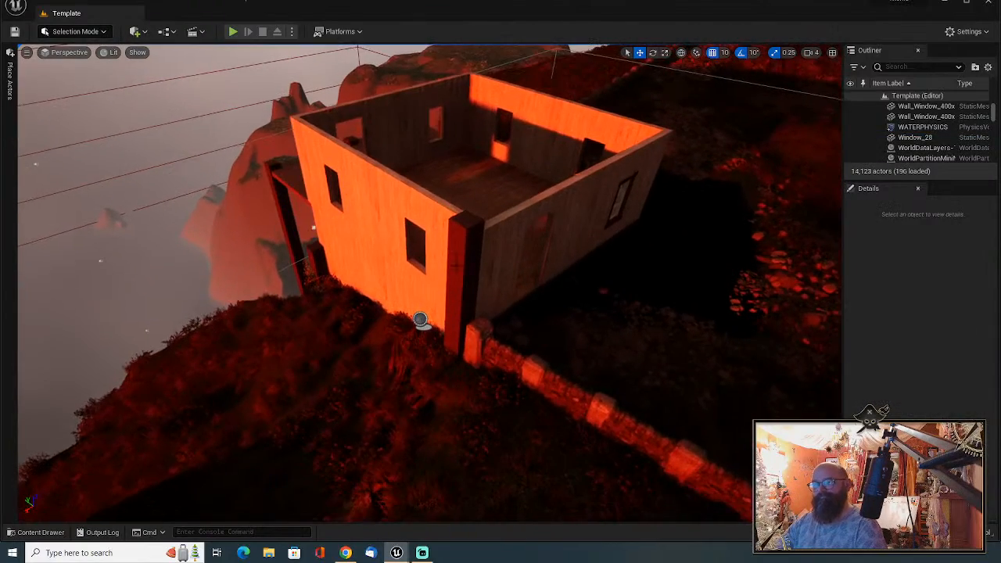
{"action": "left_click", "coordinate": [420, 320]}
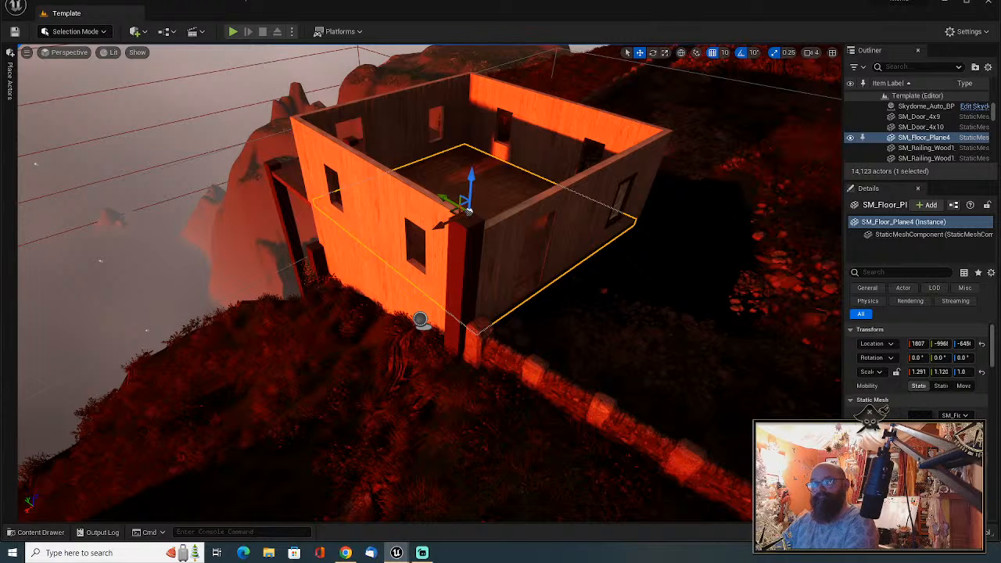
{"action": "left_click", "coordinate": [387, 195]}
{"action": "key", "text": "Delete"}
{"action": "left_click", "coordinate": [358, 190]}
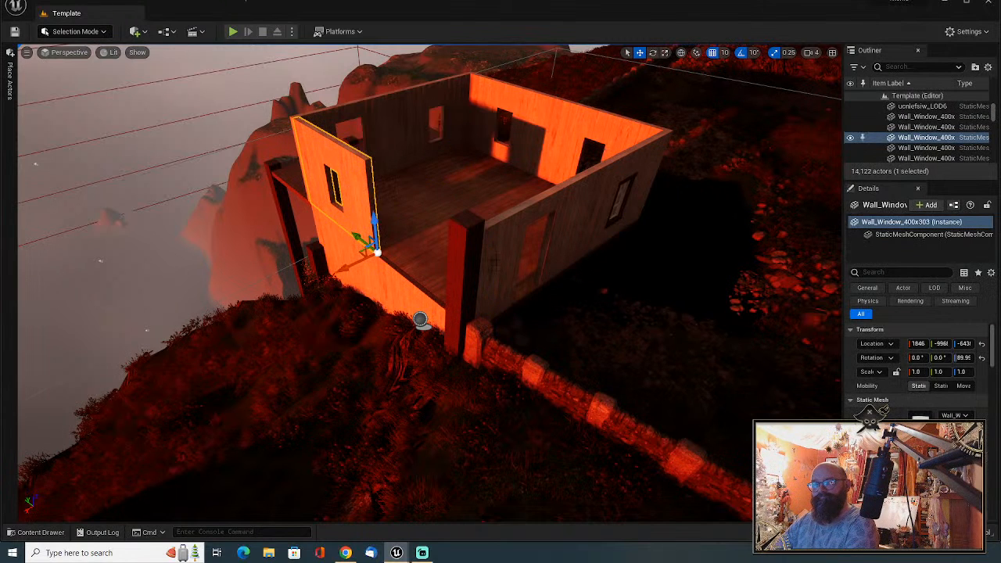
{"action": "key", "text": "Delete"}
Delete the doorway panel and the window panel of the wall behind the tall dark corner post.
{"action": "left_click", "coordinate": [588, 226]}
{"action": "key", "text": "Delete"}
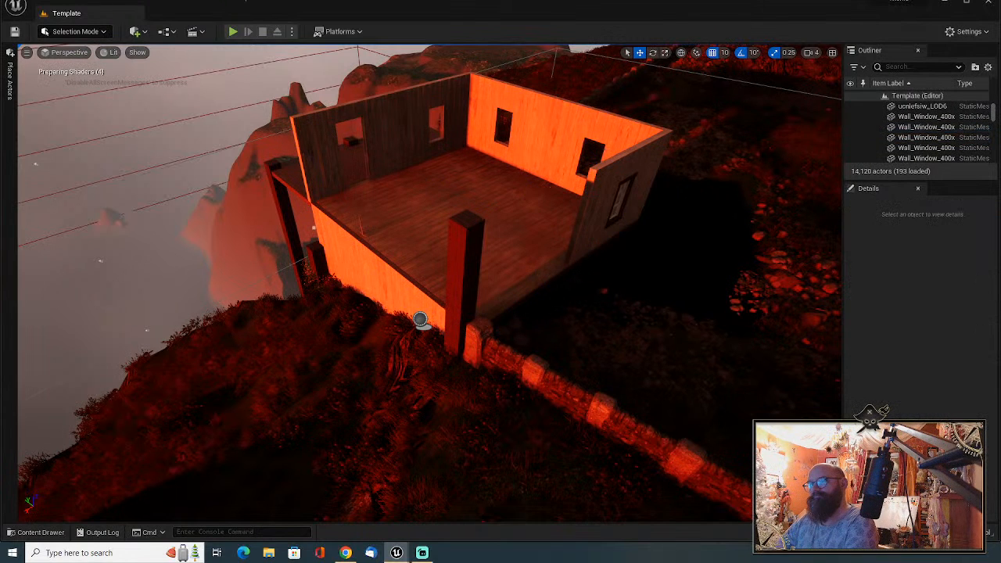
{"action": "left_click", "coordinate": [596, 220]}
{"action": "key", "text": "Delete"}
Delete both sunlit window panels of the back wall and the leftover freestanding window at the floor's corner.
{"action": "left_click", "coordinate": [621, 134]}
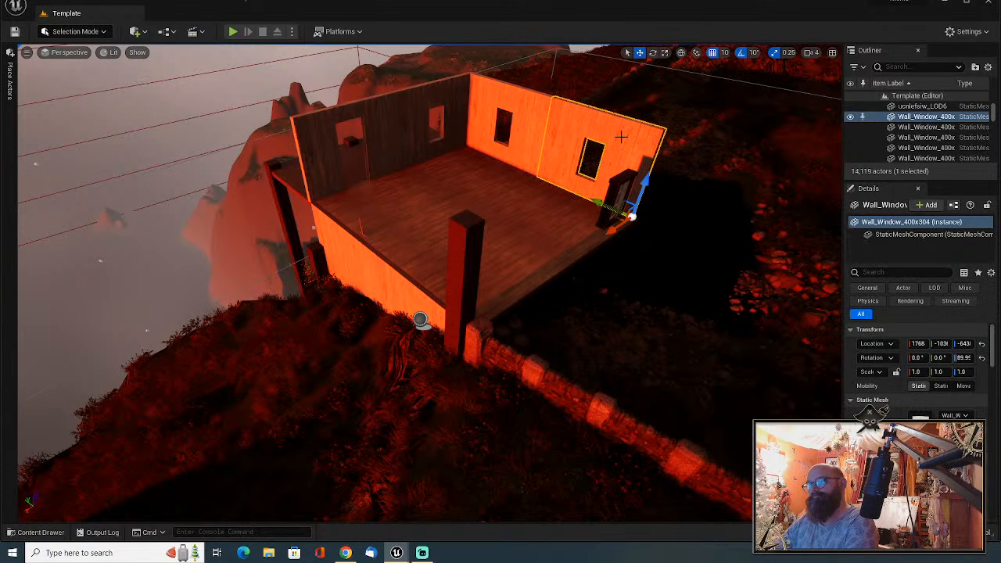
{"action": "key", "text": "Delete"}
{"action": "left_click", "coordinate": [622, 178]}
{"action": "key", "text": "Delete"}
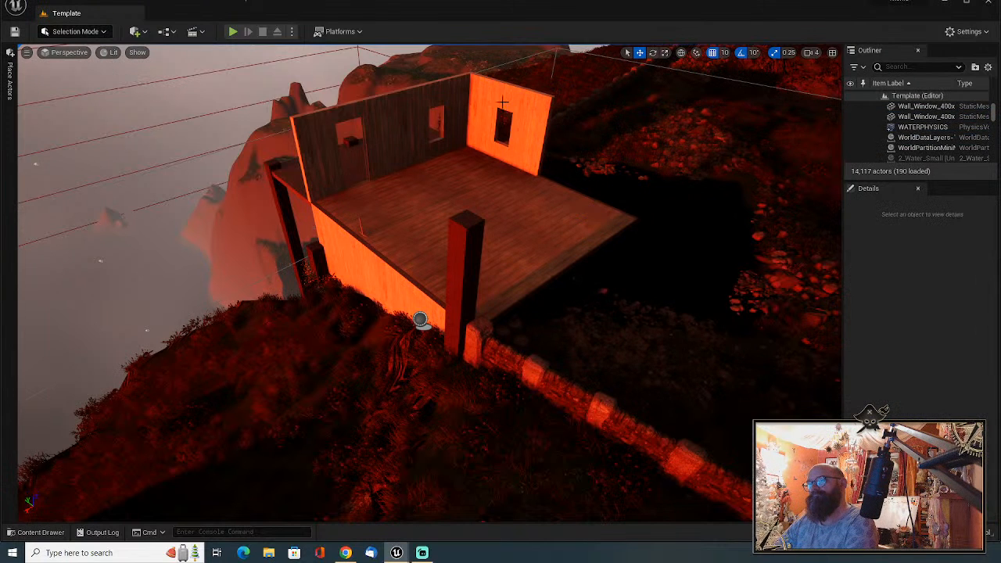
{"action": "left_click", "coordinate": [501, 100]}
{"action": "key", "text": "Delete"}
Delete the last two dark wall panels between floor and porch, and save all modified content.
{"action": "left_click", "coordinate": [407, 109]}
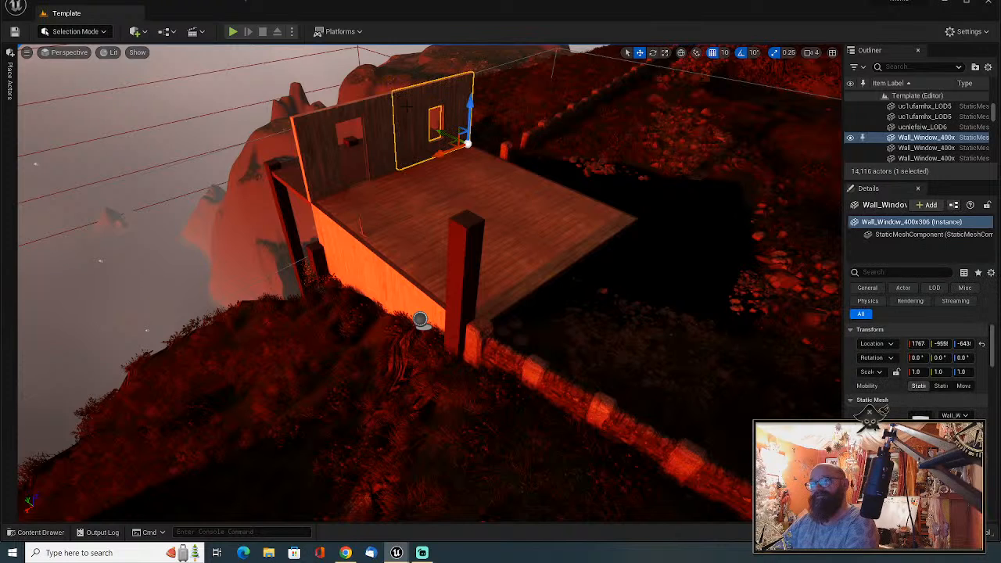
{"action": "key", "text": "Delete"}
{"action": "left_click", "coordinate": [369, 115]}
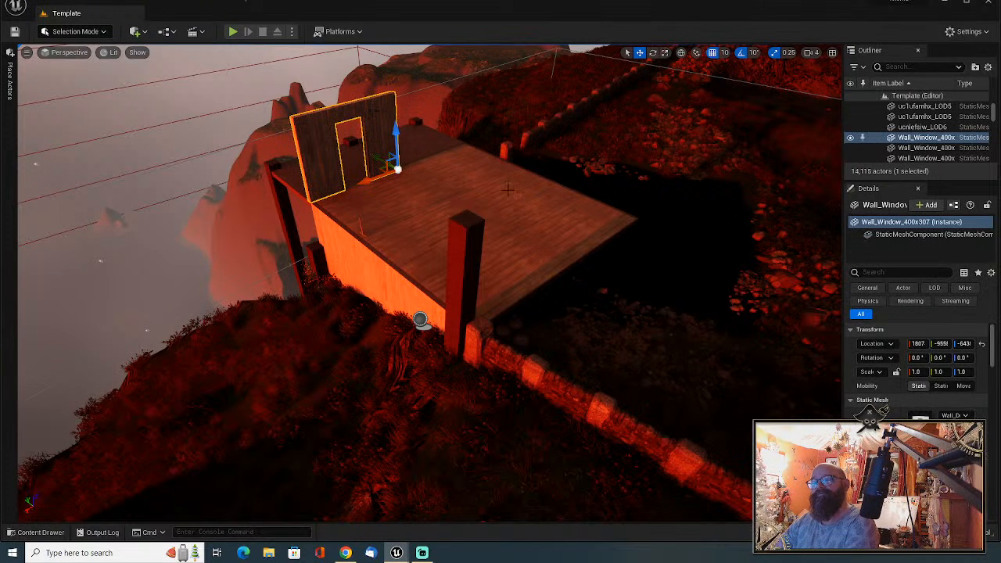
{"action": "key", "text": "Delete"}
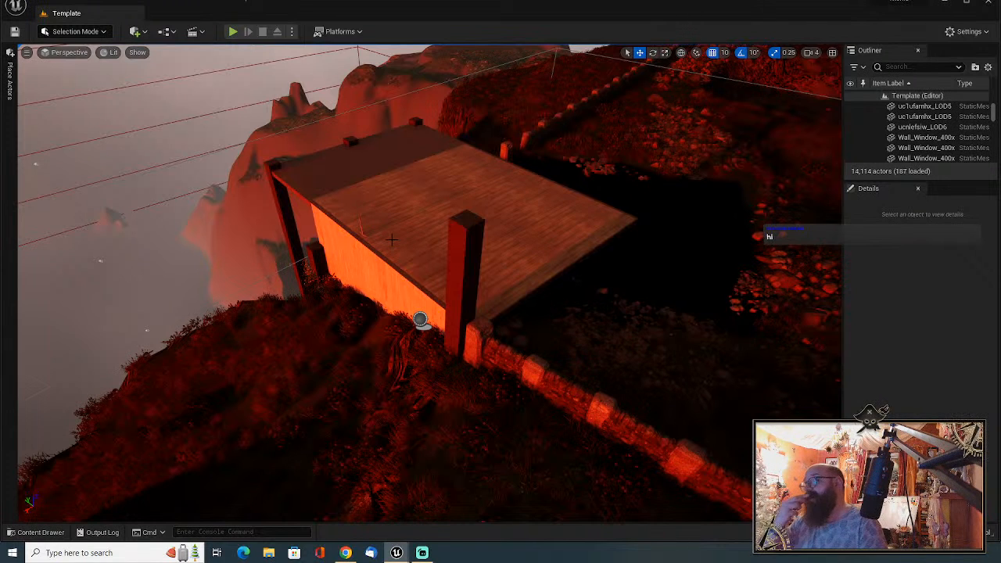
{"action": "left_click", "coordinate": [921, 534]}
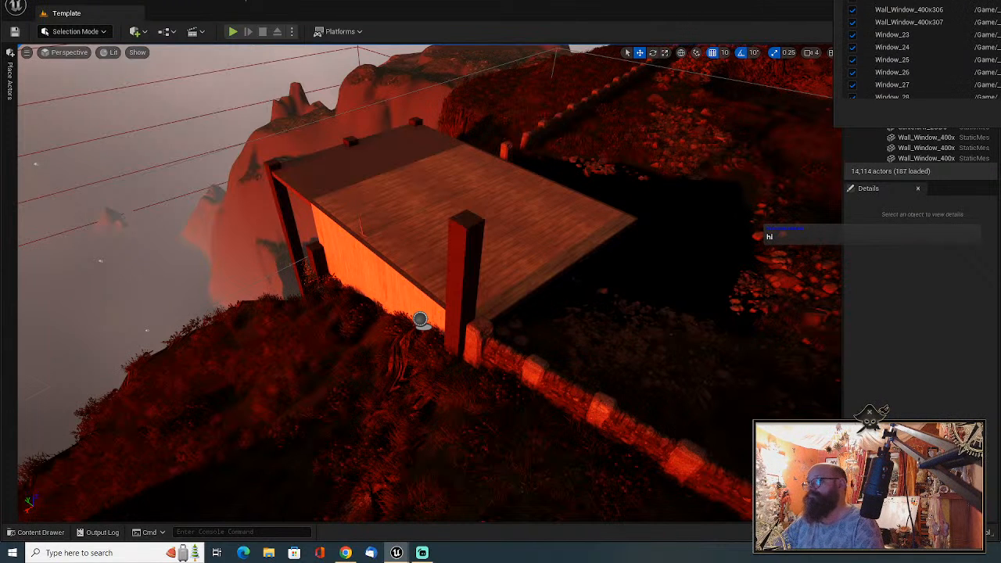
{"action": "left_click", "coordinate": [1000, 113]}
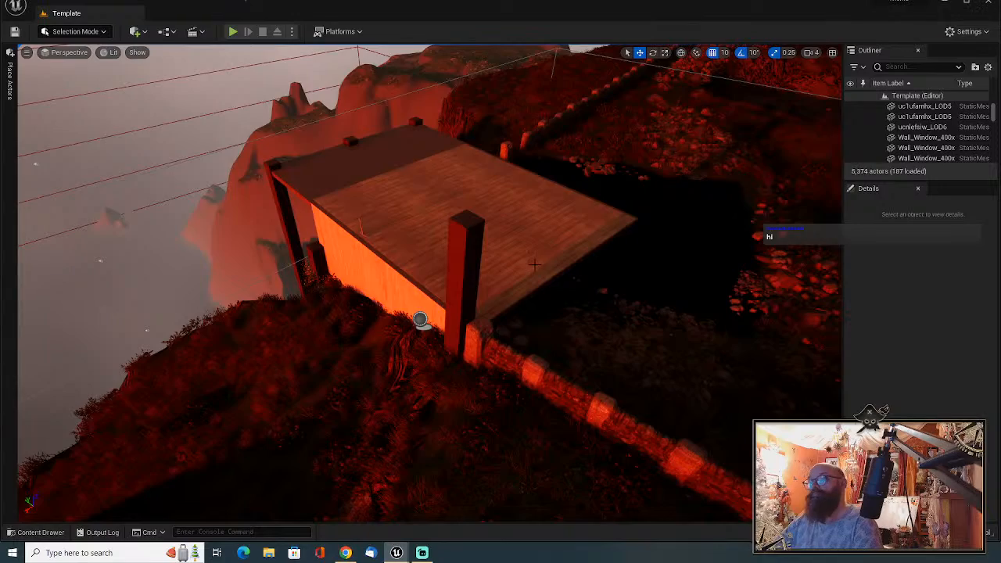
Try to stretch the main wooden floor toward the porch deck by scaling it, and undo the scaling.
{"action": "right_click_drag", "start_coordinate": [559, 263], "coordinate": [673, 305]}
{"action": "right_click_drag", "start_coordinate": [537, 344], "coordinate": [606, 364]}
{"action": "left_click", "coordinate": [659, 287]}
{"action": "left_click", "coordinate": [607, 364]}
{"action": "left_click", "coordinate": [505, 316]}
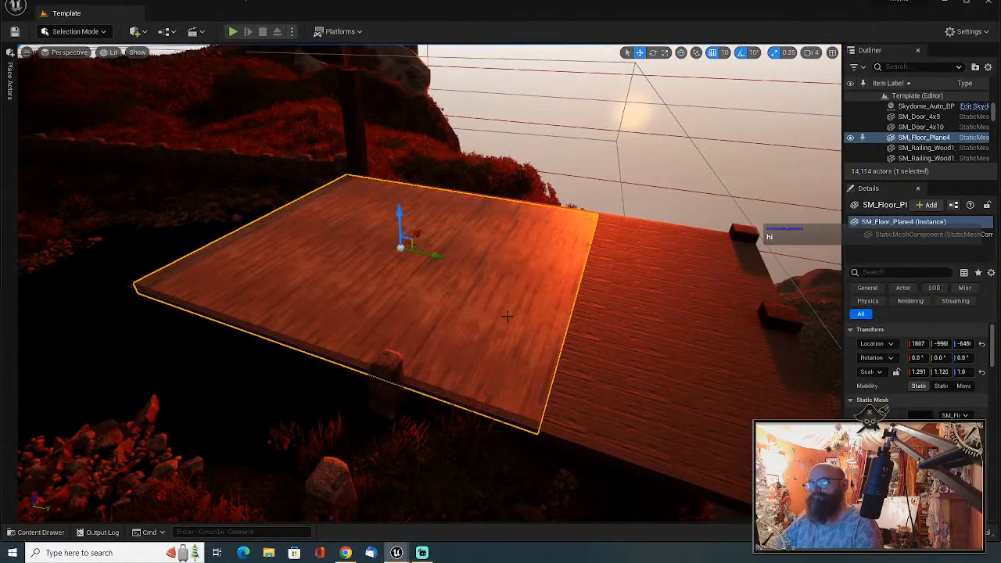
{"action": "key", "text": "r"}
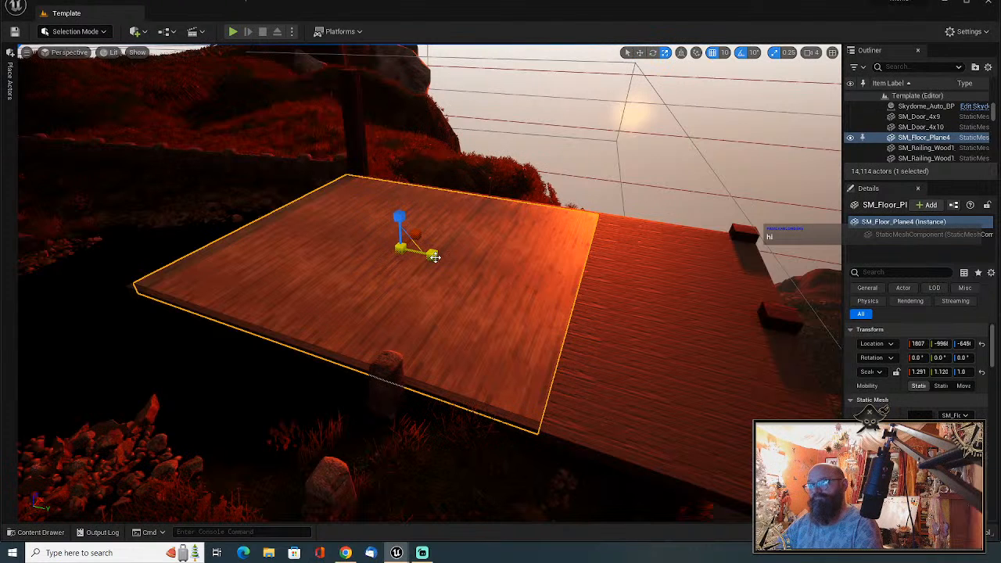
{"action": "left_click_drag", "start_coordinate": [433, 255], "coordinate": [419, 252]}
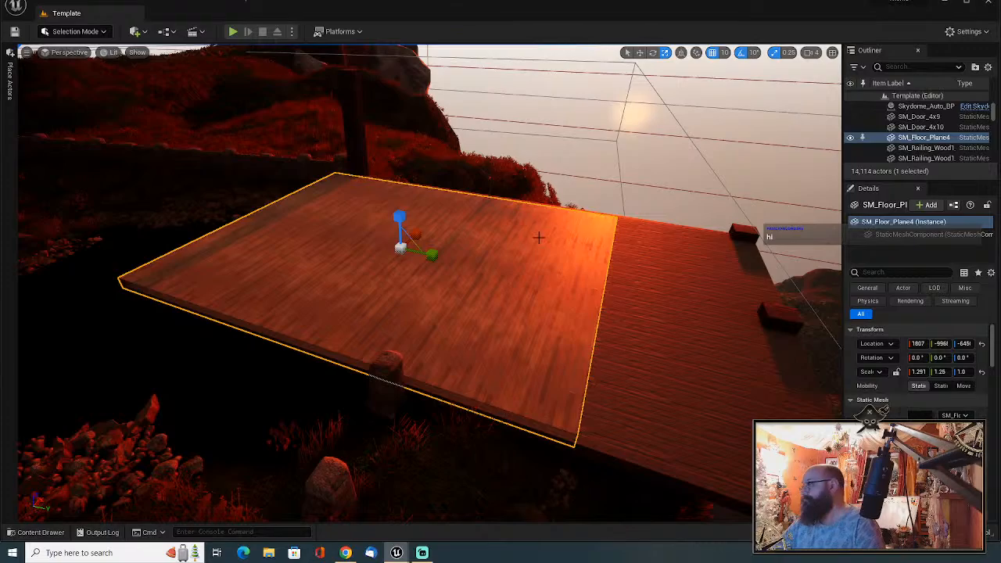
{"action": "key", "text": "ctrl+z"}
Delete the two sunlit wooden foundation panels beneath the edge of the main floor.
{"action": "right_click_drag", "start_coordinate": [588, 266], "coordinate": [704, 291]}
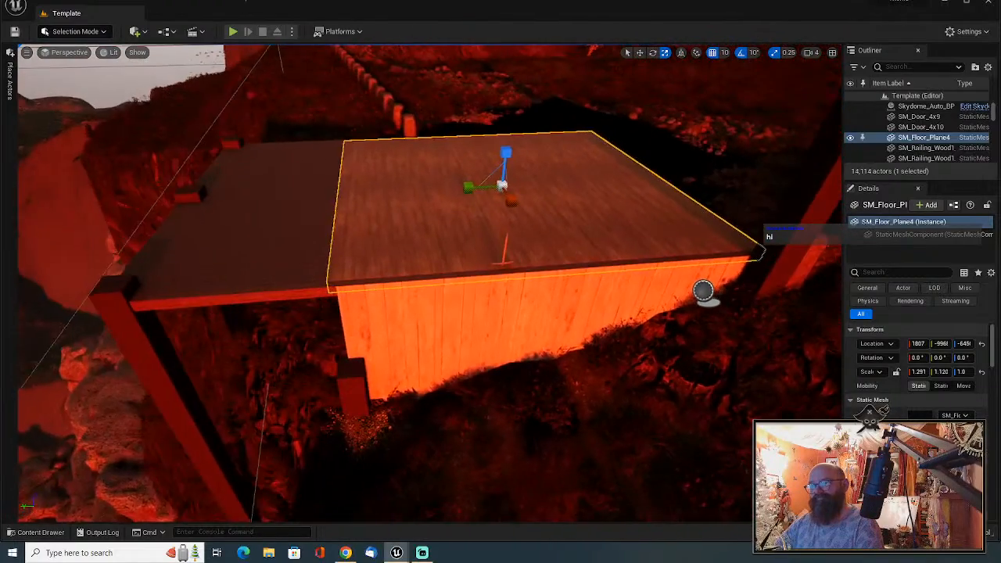
{"action": "left_click", "coordinate": [486, 338]}
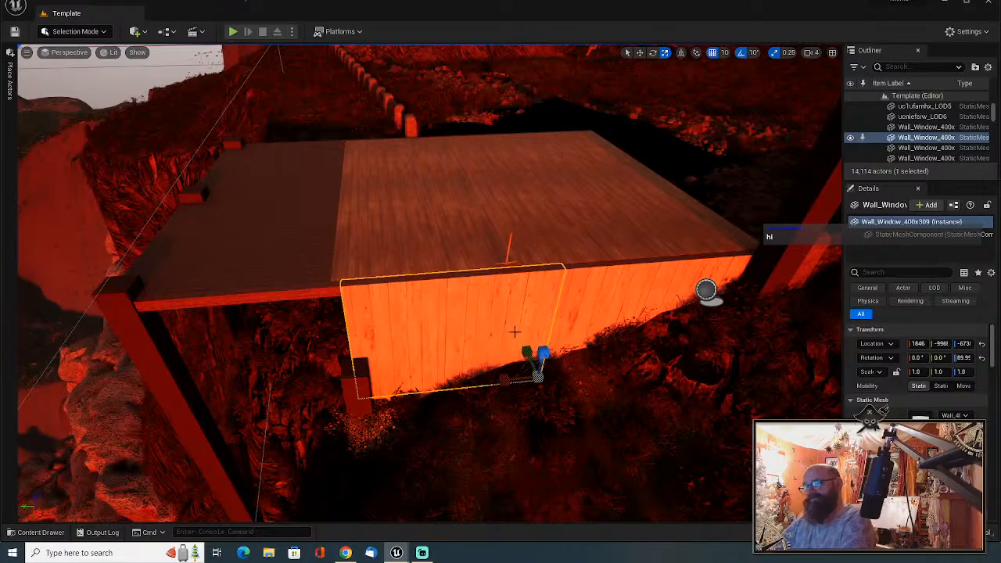
{"action": "key", "text": "Delete"}
{"action": "left_click", "coordinate": [607, 293]}
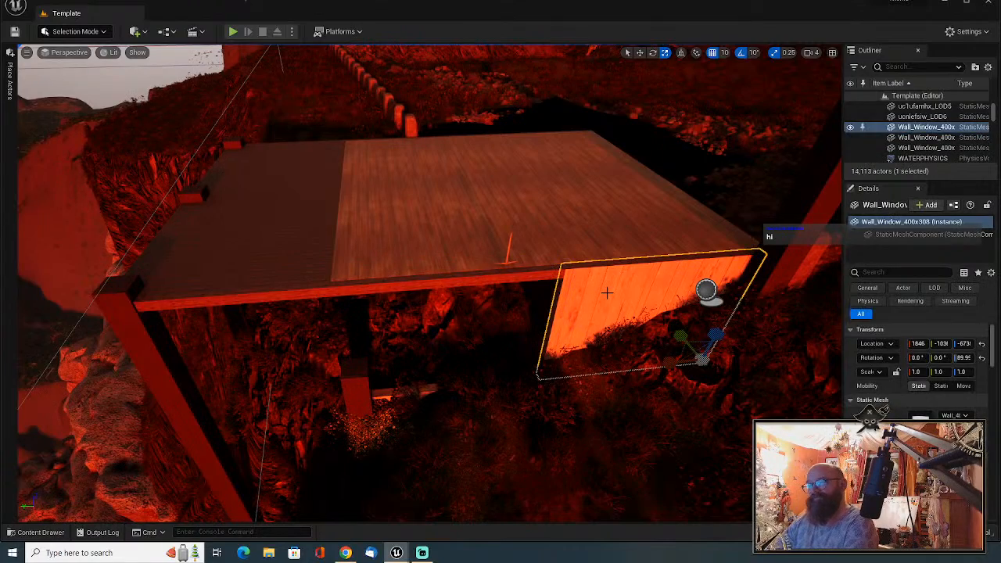
{"action": "key", "text": "Delete"}
Delete the two dark wall panels hidden below the terrain under the house.
{"action": "right_click_drag", "start_coordinate": [607, 293], "coordinate": [649, 288]}
{"action": "left_click", "coordinate": [531, 213]}
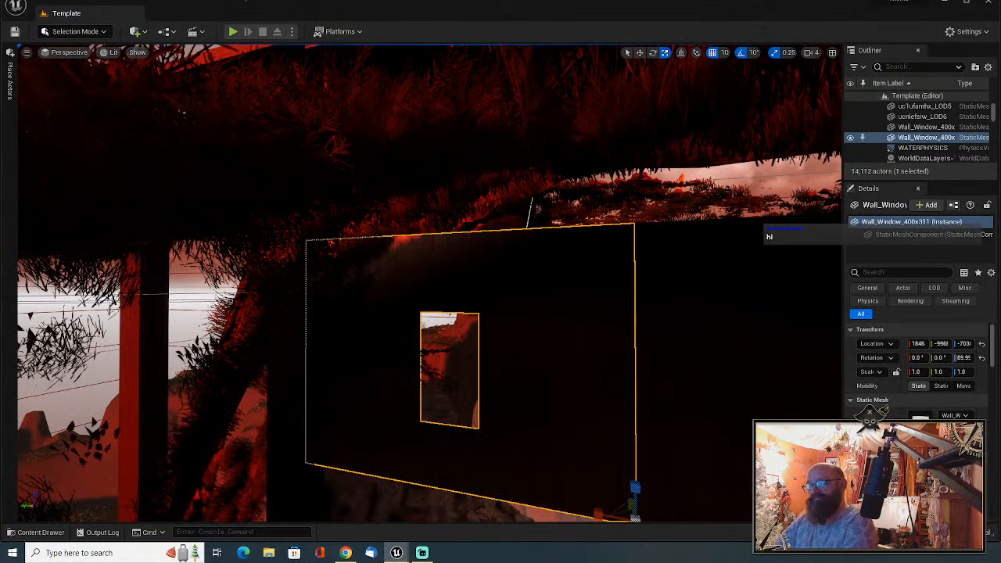
{"action": "key", "text": "Delete"}
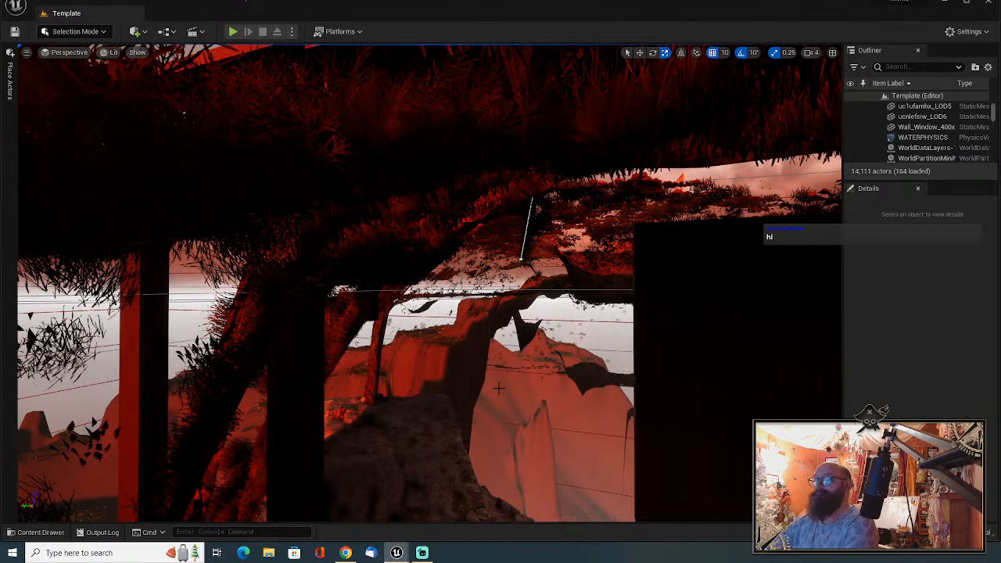
{"action": "left_click", "coordinate": [710, 328]}
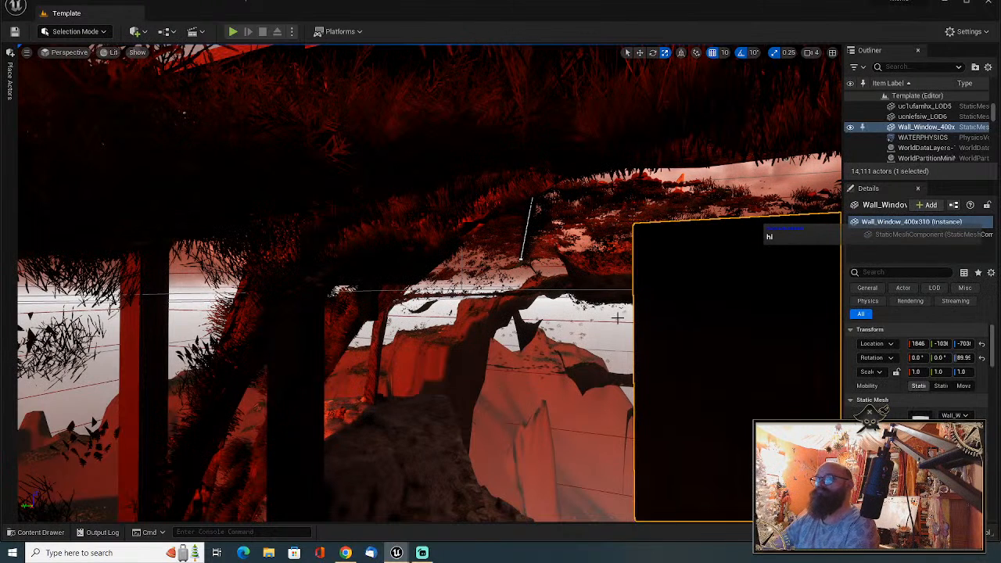
{"action": "key", "text": "Delete"}
Move the end point of the stone fence away from the wooden floor's edge, using the other coordinate space for the move gizmo.
{"action": "right_click_drag", "start_coordinate": [616, 318], "coordinate": [704, 391]}
{"action": "left_click", "coordinate": [391, 388]}
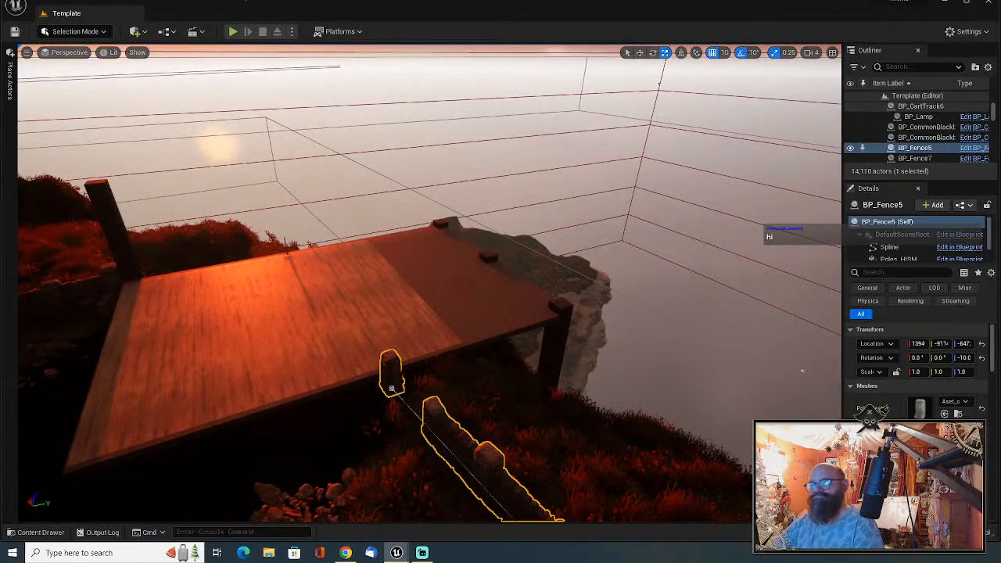
{"action": "right_click_drag", "start_coordinate": [391, 388], "coordinate": [516, 380]}
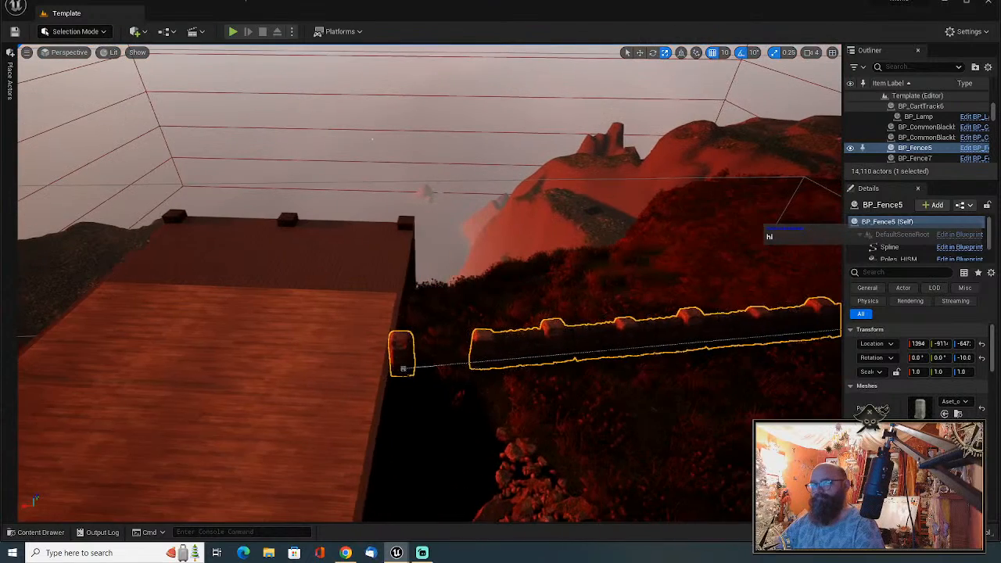
{"action": "right_click_drag", "start_coordinate": [403, 370], "coordinate": [403, 370]}
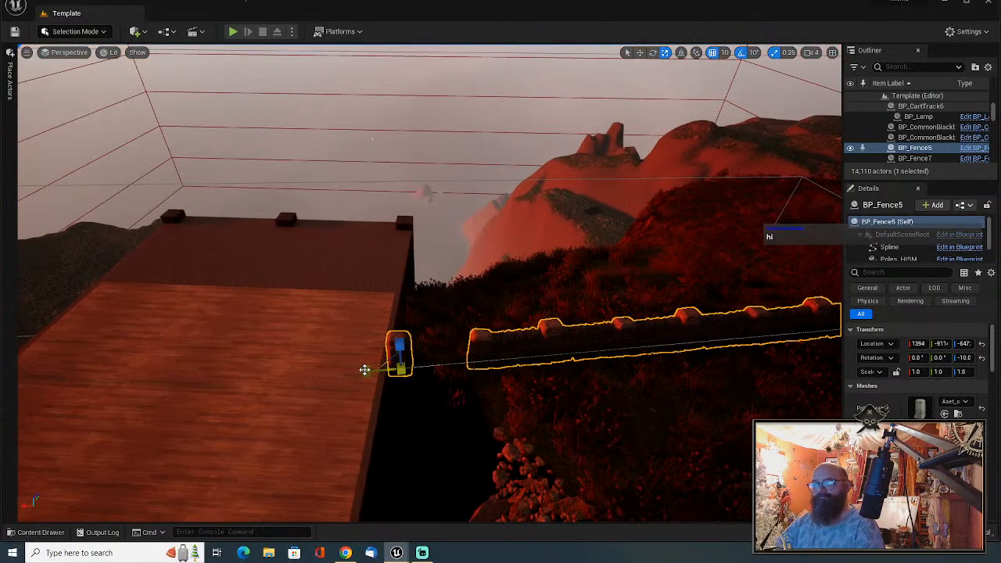
{"action": "key", "text": "w"}
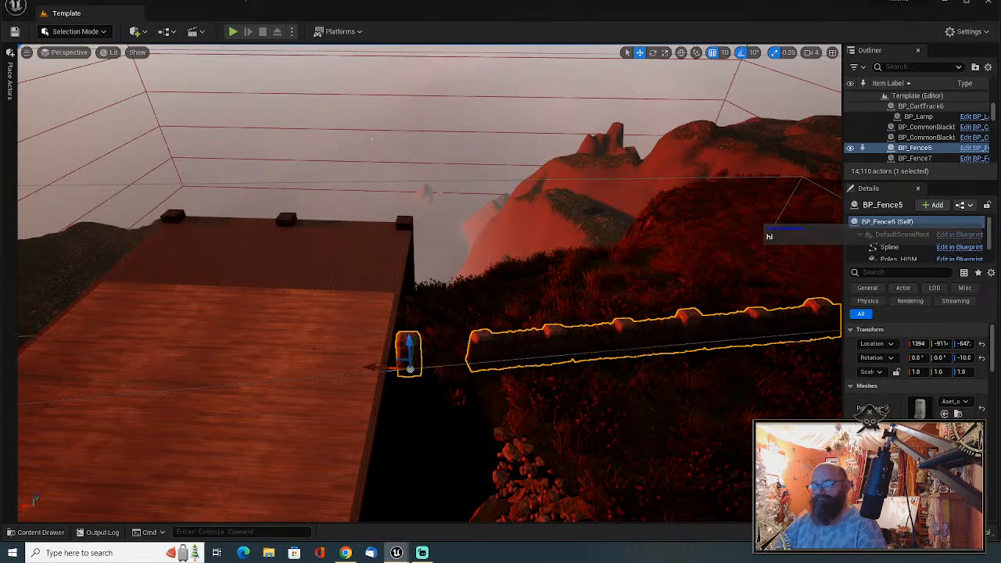
{"action": "left_click", "coordinate": [681, 53]}
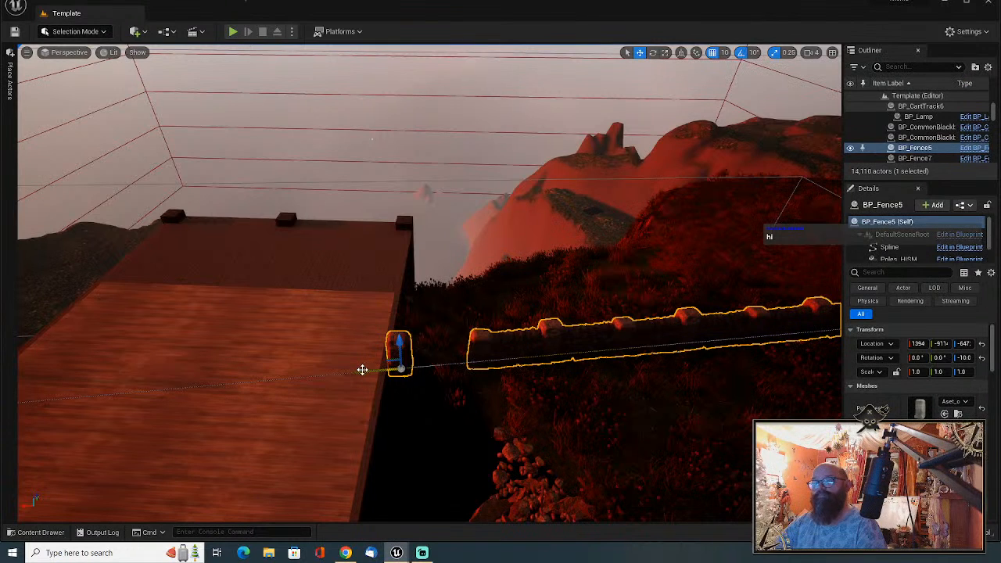
{"action": "left_click_drag", "start_coordinate": [362, 370], "coordinate": [385, 371]}
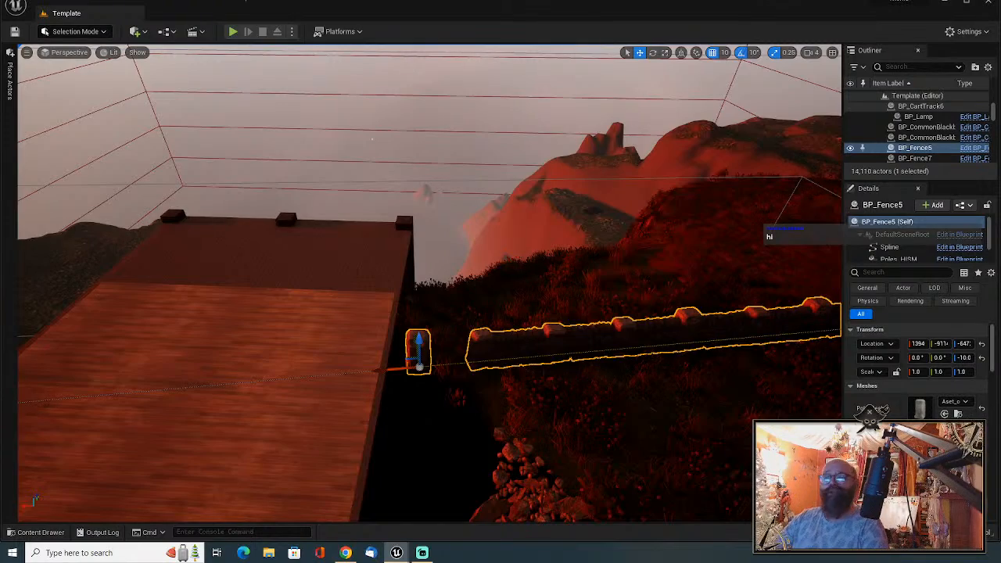
Delete the freestanding pillar on the slope beneath the wooden floor, and save the level.
{"action": "right_click_drag", "start_coordinate": [470, 281], "coordinate": [435, 315]}
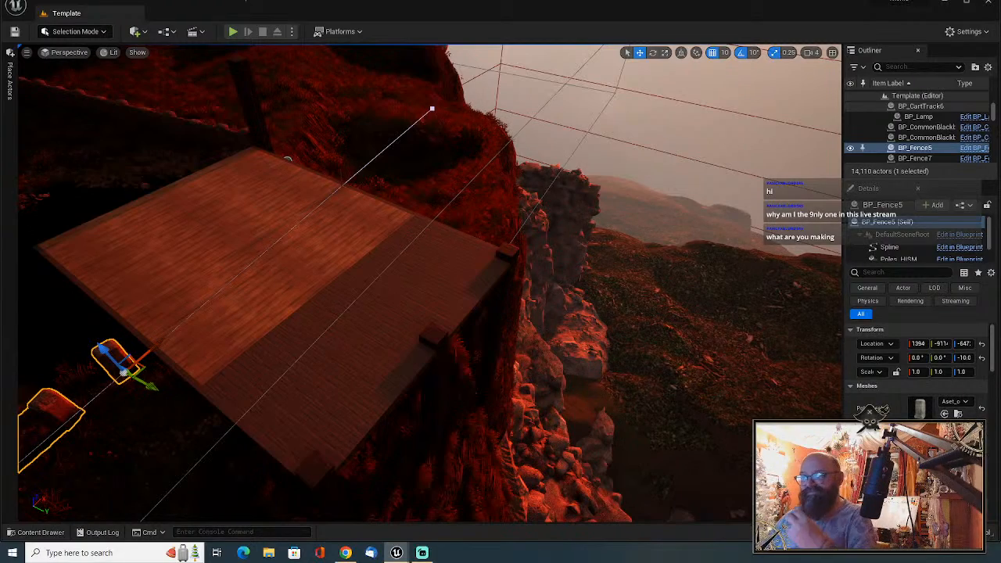
{"action": "right_click_drag", "start_coordinate": [592, 218], "coordinate": [849, 145]}
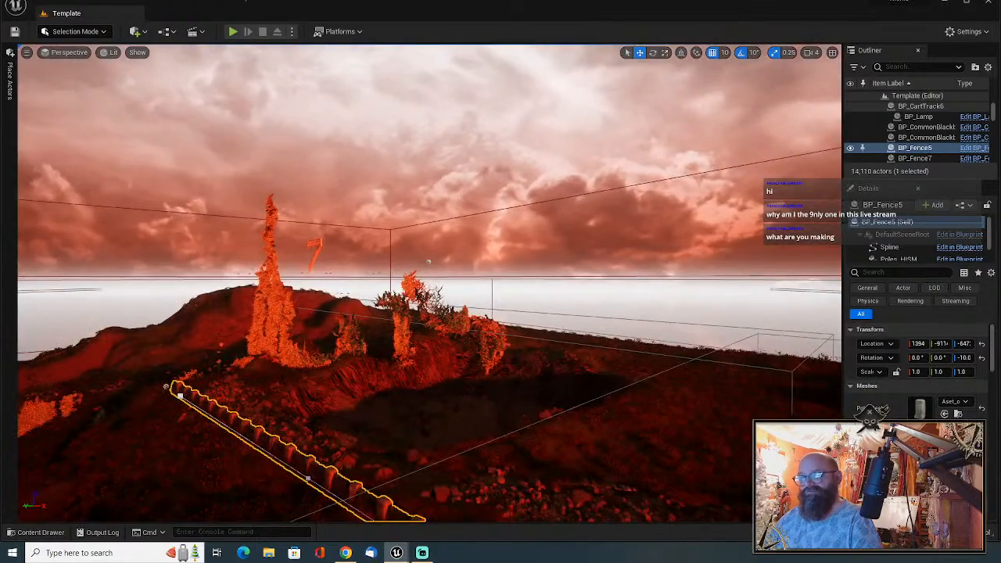
{"action": "right_click_drag", "start_coordinate": [336, 198], "coordinate": [483, 237]}
{"action": "left_click", "coordinate": [403, 368]}
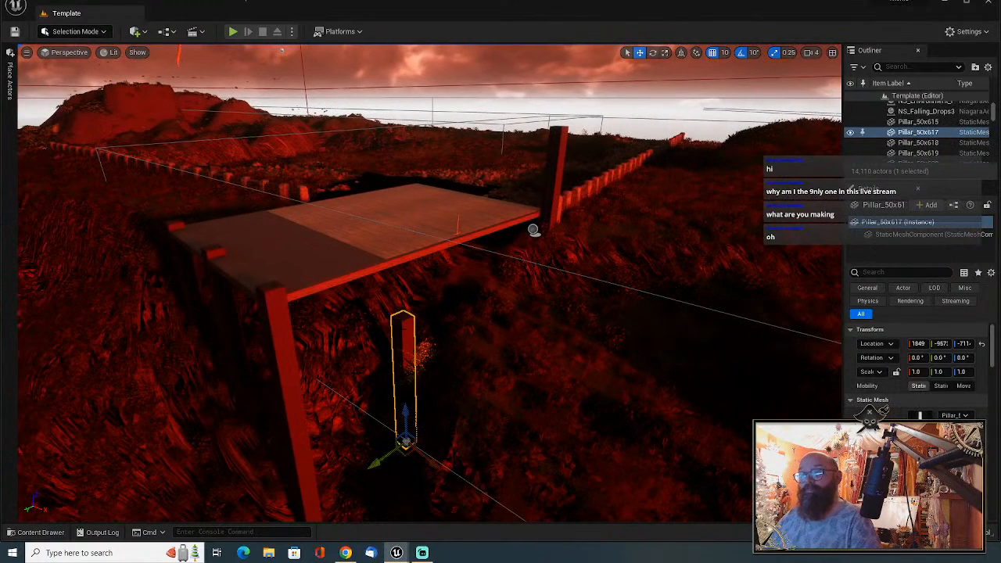
{"action": "key", "text": "Delete"}
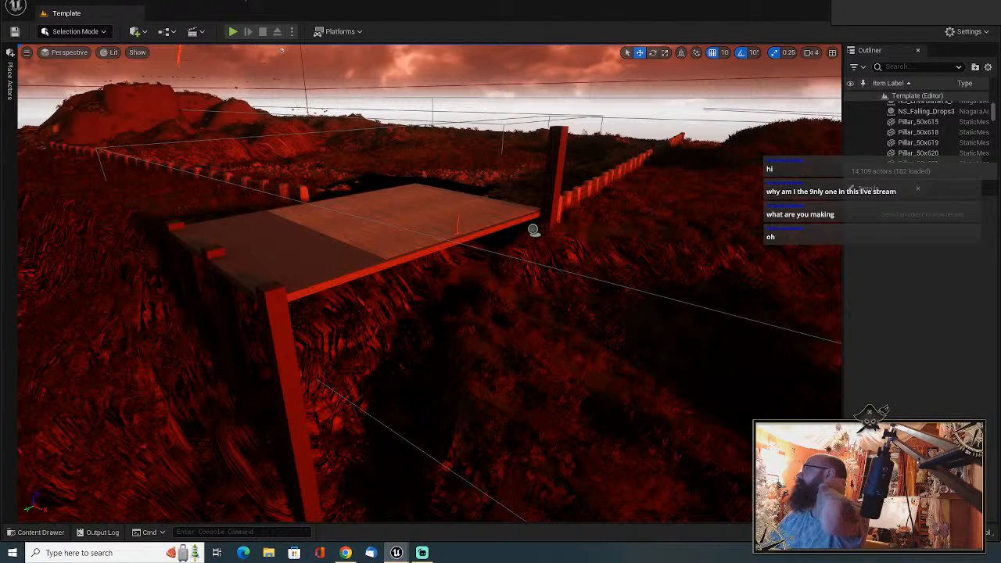
{"action": "key", "text": "ctrl+s"}
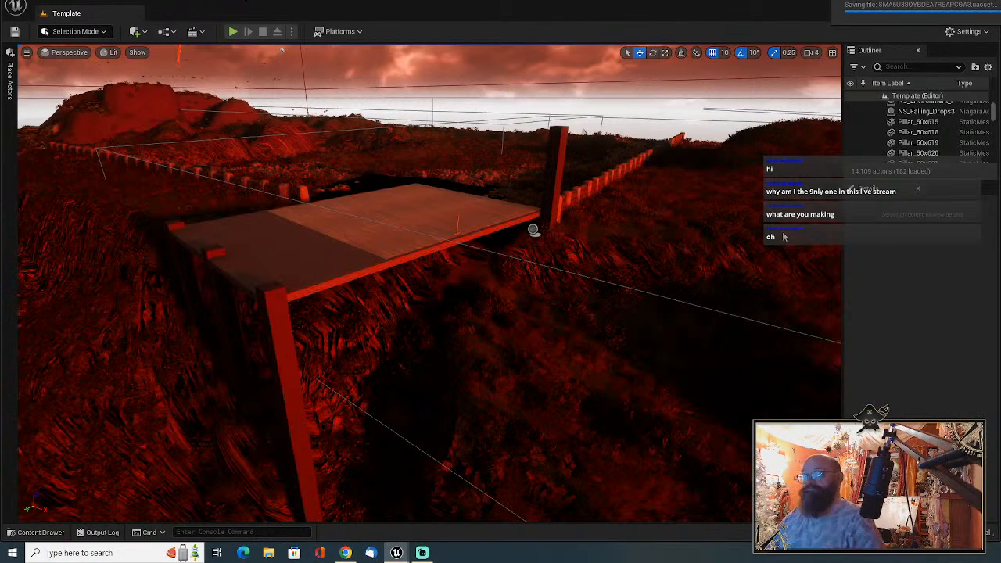
Delete the small pickaxe floating at the edge of the wooden floor.
{"action": "right_click_drag", "start_coordinate": [783, 237], "coordinate": [783, 237]}
{"action": "right_click_drag", "start_coordinate": [147, 335], "coordinate": [161, 356]}
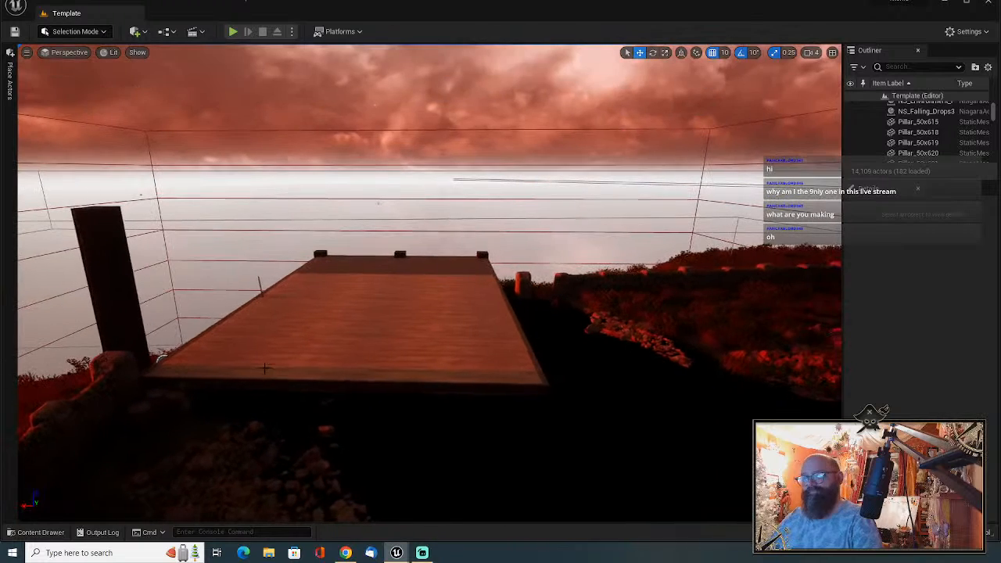
{"action": "left_click", "coordinate": [259, 283]}
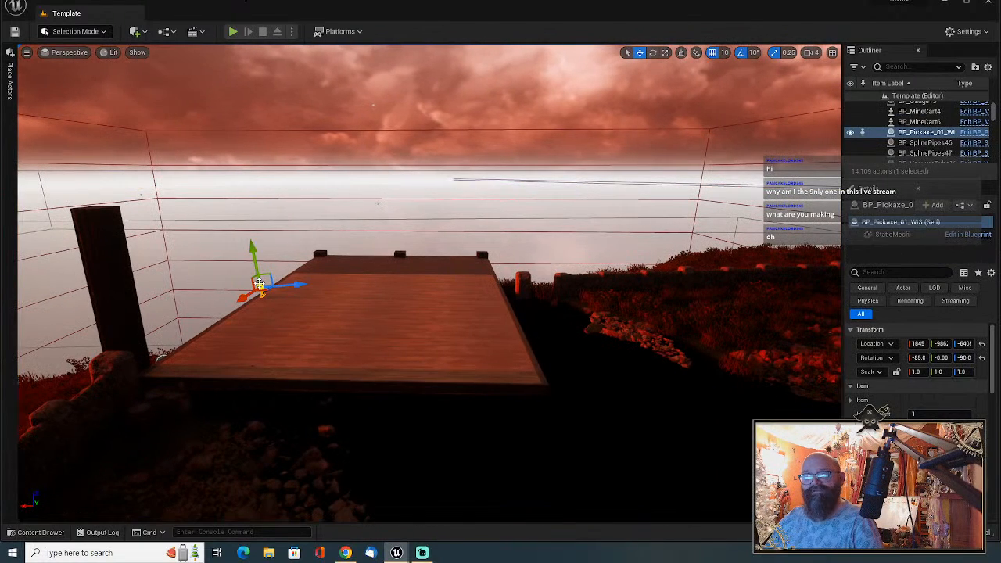
{"action": "key", "text": "Delete"}
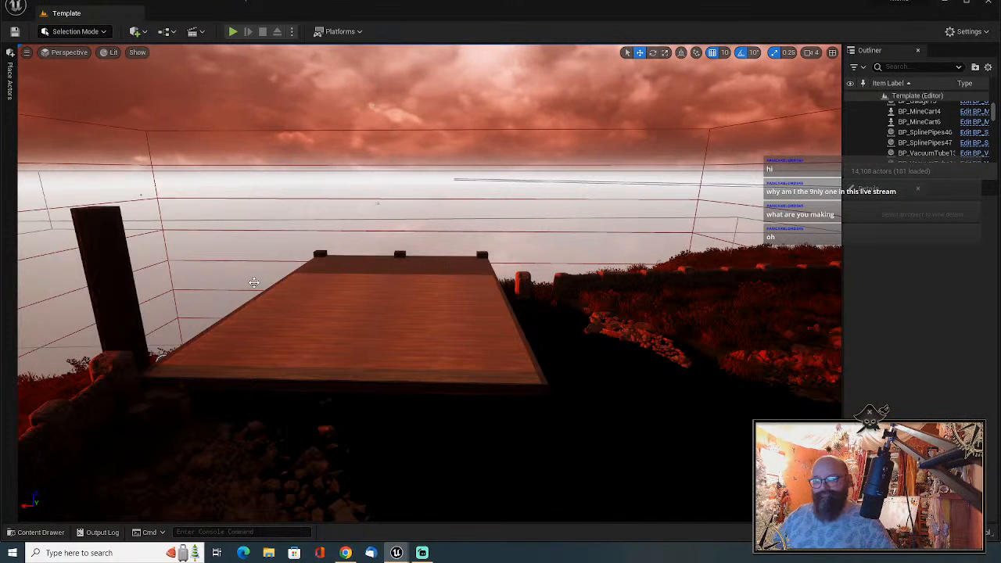
Try out an arched window wall from the modular building first-floor kit on the wooden floor, and delete it.
{"action": "right_click_drag", "start_coordinate": [254, 283], "coordinate": [219, 286]}
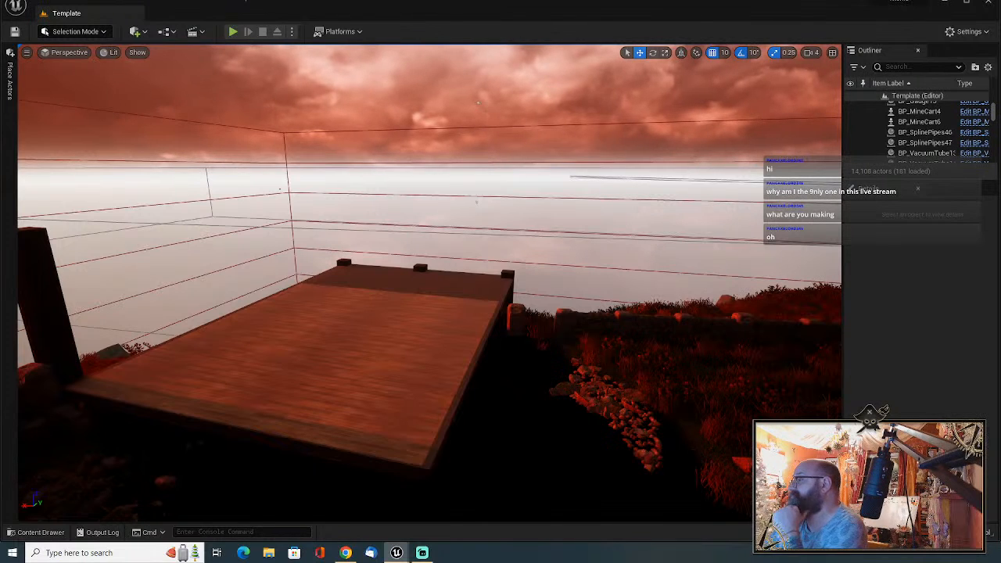
{"action": "left_click_drag", "start_coordinate": [1000, 381], "coordinate": [396, 388]}
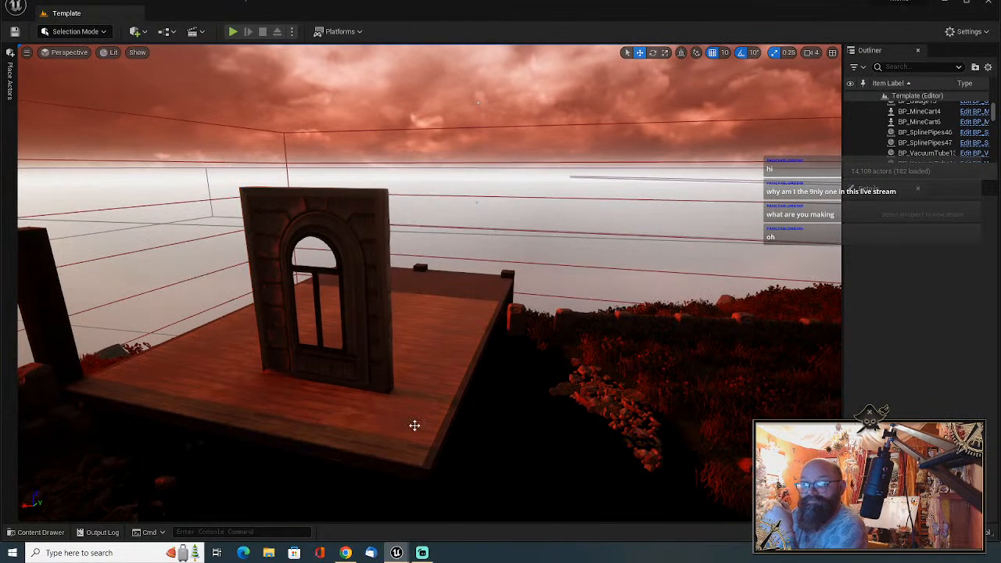
{"action": "right_click_drag", "start_coordinate": [396, 388], "coordinate": [460, 438]}
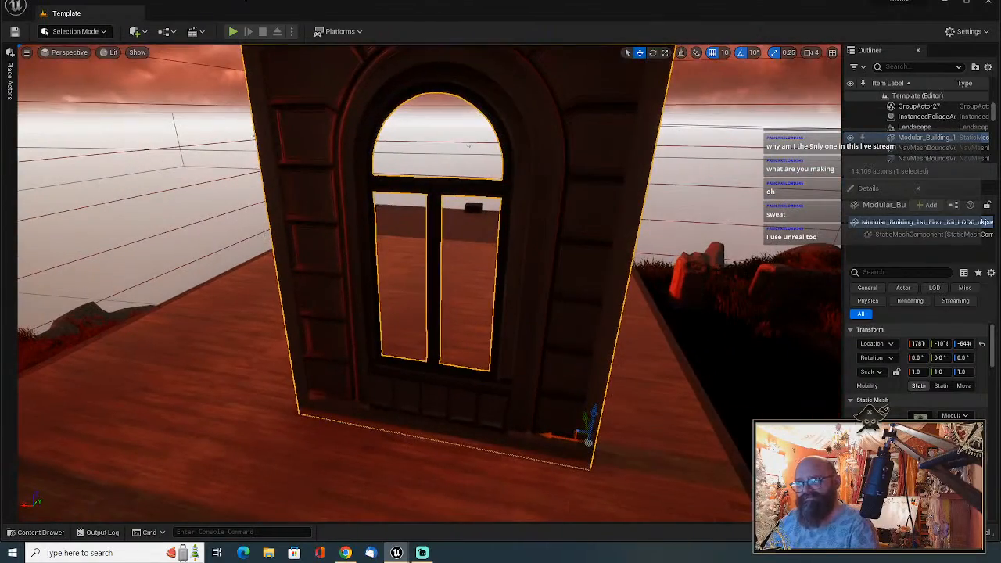
{"action": "key", "text": "Delete"}
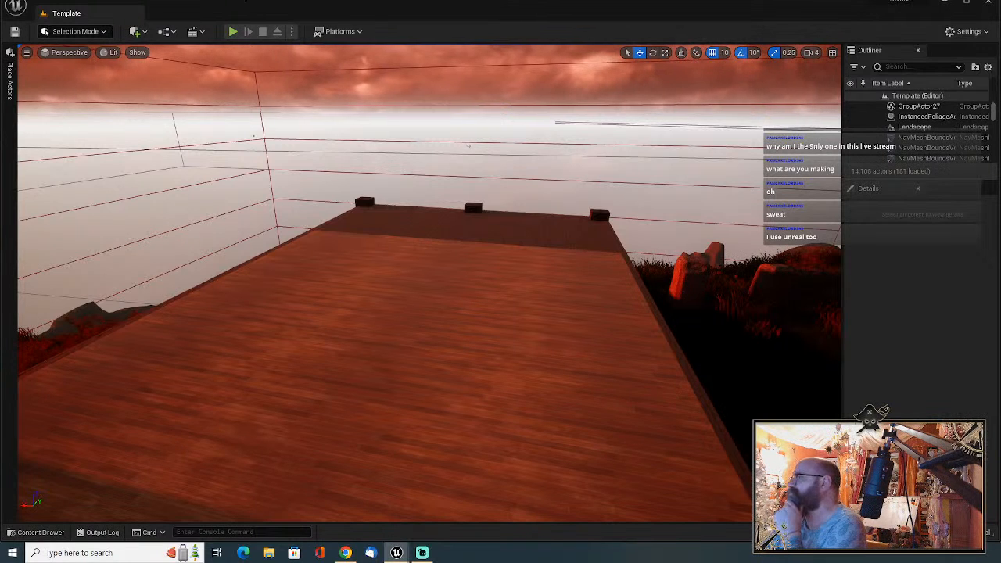
Place a window wall from the modular building ground-floor kit on the wooden floor and duplicate it along the Y axis.
{"action": "key", "text": "ctrl+z"}
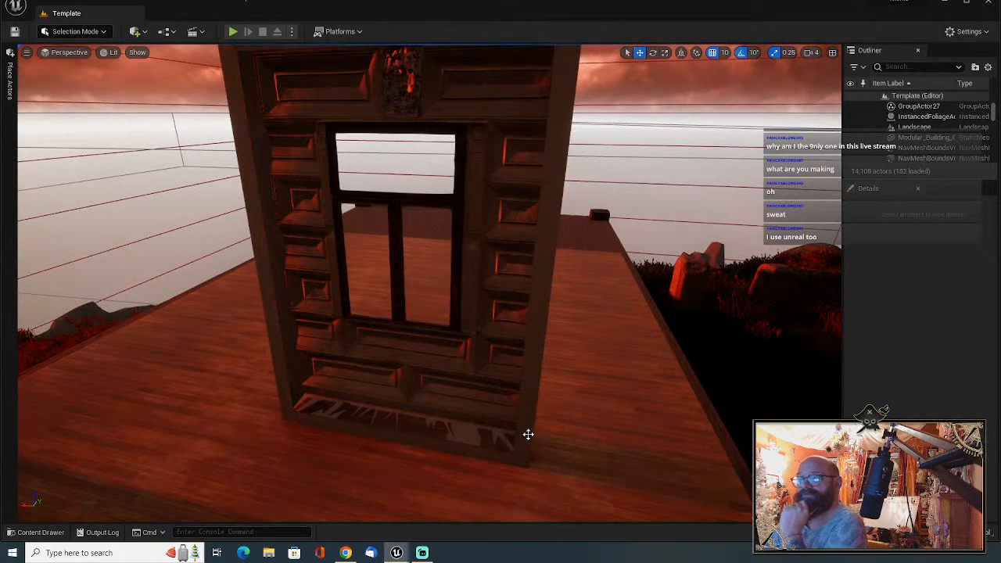
{"action": "left_click", "coordinate": [527, 431]}
{"action": "right_click_drag", "start_coordinate": [593, 429], "coordinate": [558, 406]}
{"action": "left_click_drag", "start_coordinate": [521, 365], "coordinate": [542, 361]}
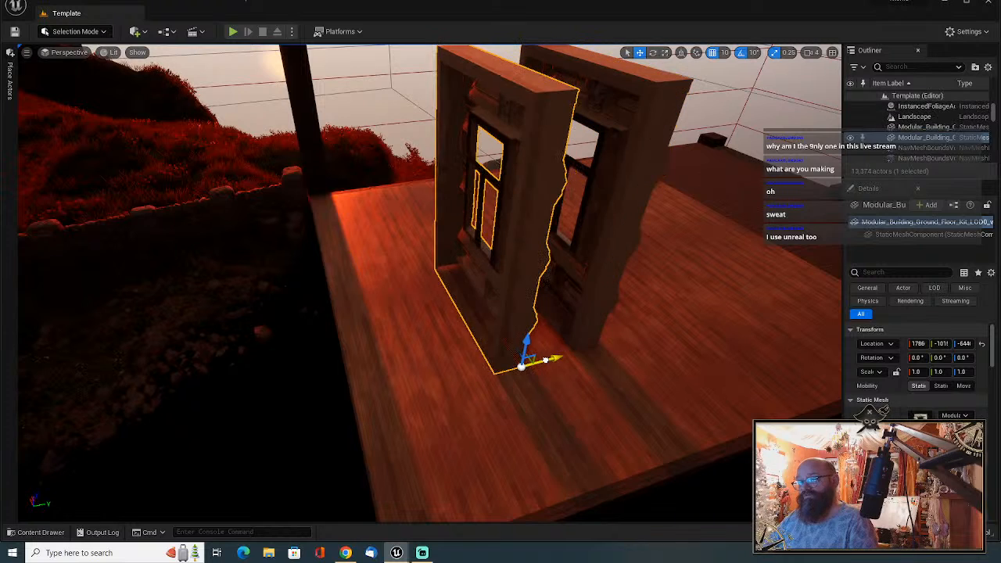
Mirror the duplicated window wall by setting its Y scale to -1, and move it back-to-back against the original.
{"action": "left_click", "coordinate": [965, 373]}
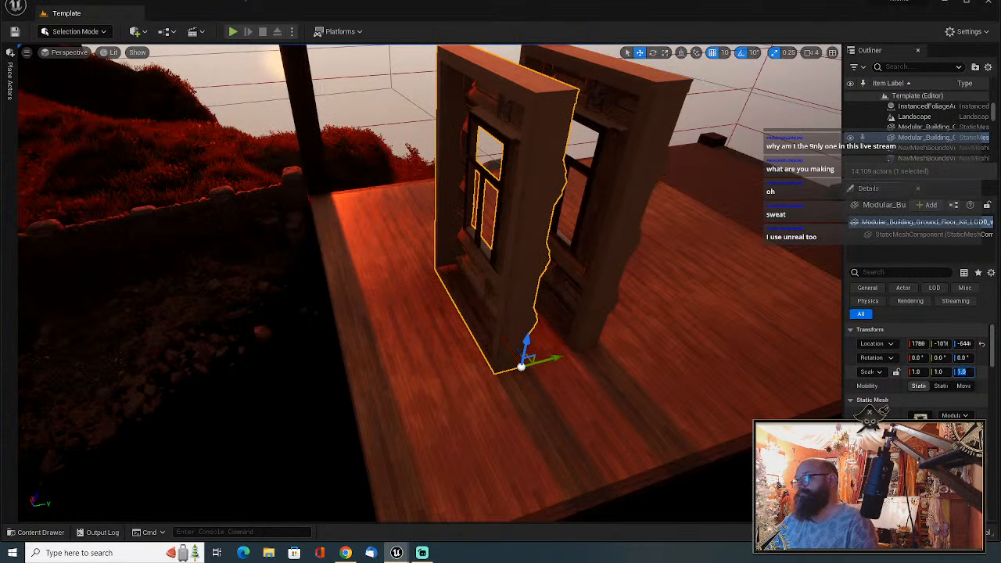
{"action": "left_click", "coordinate": [939, 372]}
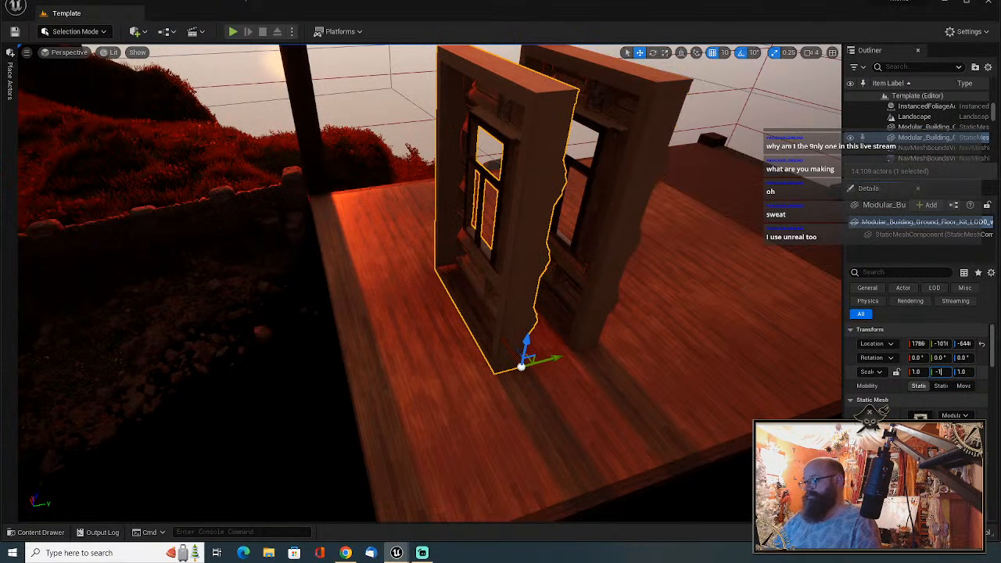
{"action": "key", "text": "Return"}
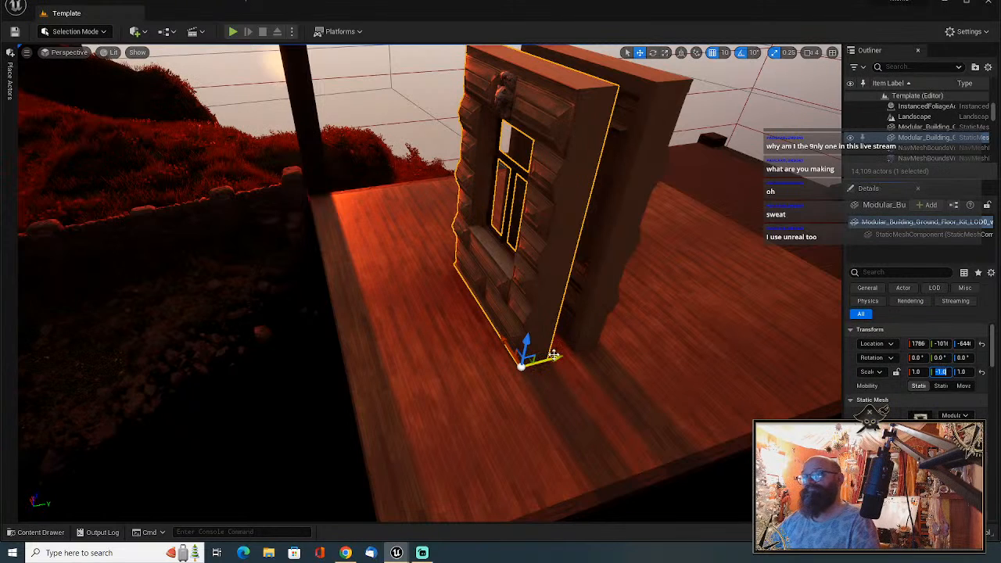
{"action": "left_click_drag", "start_coordinate": [551, 359], "coordinate": [577, 352]}
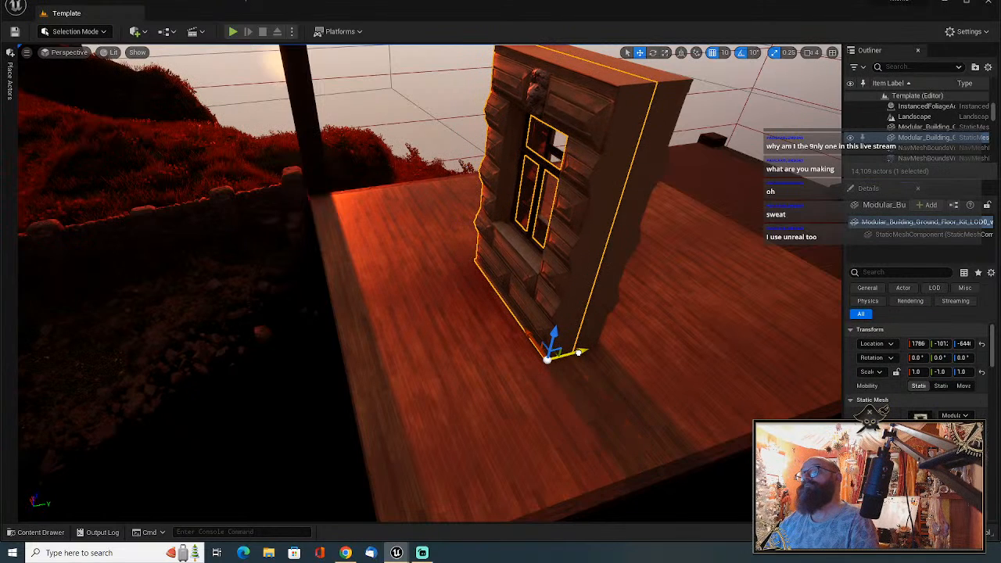
Delete the mirrored copy of the window wall.
{"action": "left_click", "coordinate": [689, 329]}
{"action": "right_click_drag", "start_coordinate": [689, 329], "coordinate": [475, 289]}
{"action": "left_click", "coordinate": [402, 376]}
{"action": "key", "text": "Delete"}
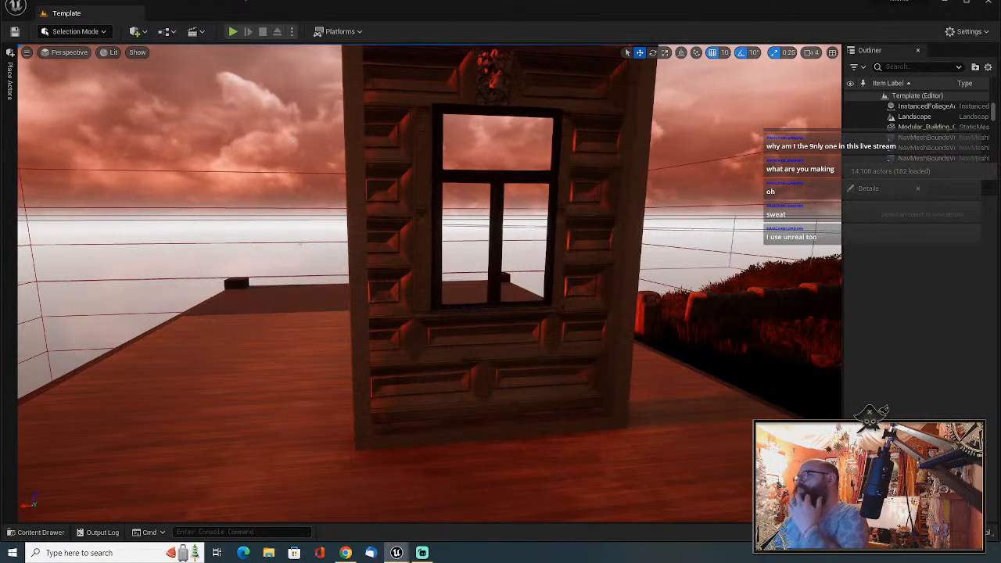
Duplicate the remaining window wall again and set the copy's Y scale to -0.1 to make it a thin mirrored panel.
{"action": "right_click_drag", "start_coordinate": [405, 382], "coordinate": [347, 353]}
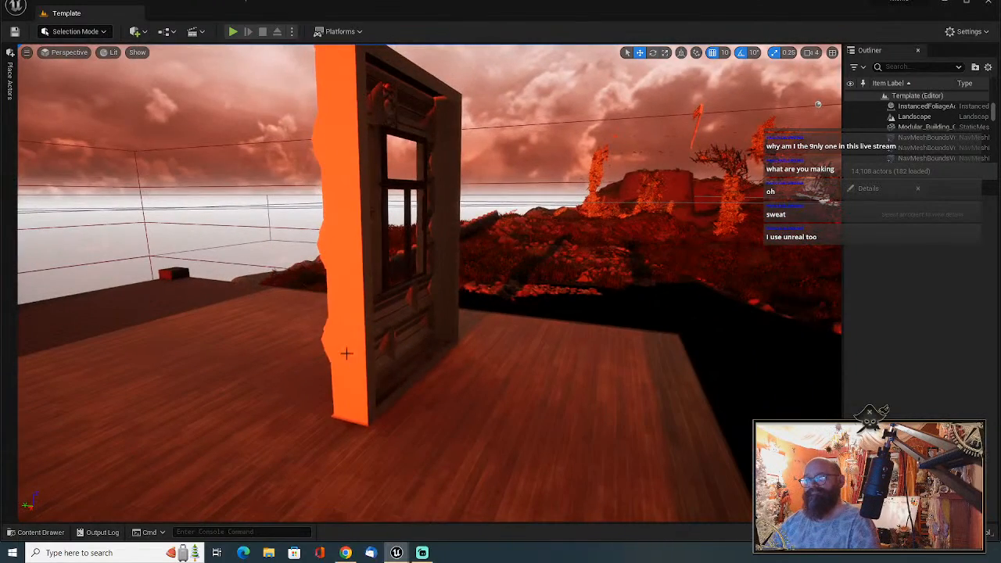
{"action": "left_click", "coordinate": [391, 345]}
{"action": "left_click_drag", "start_coordinate": [410, 338], "coordinate": [470, 347], "text": "alt"}
{"action": "key", "text": "r"}
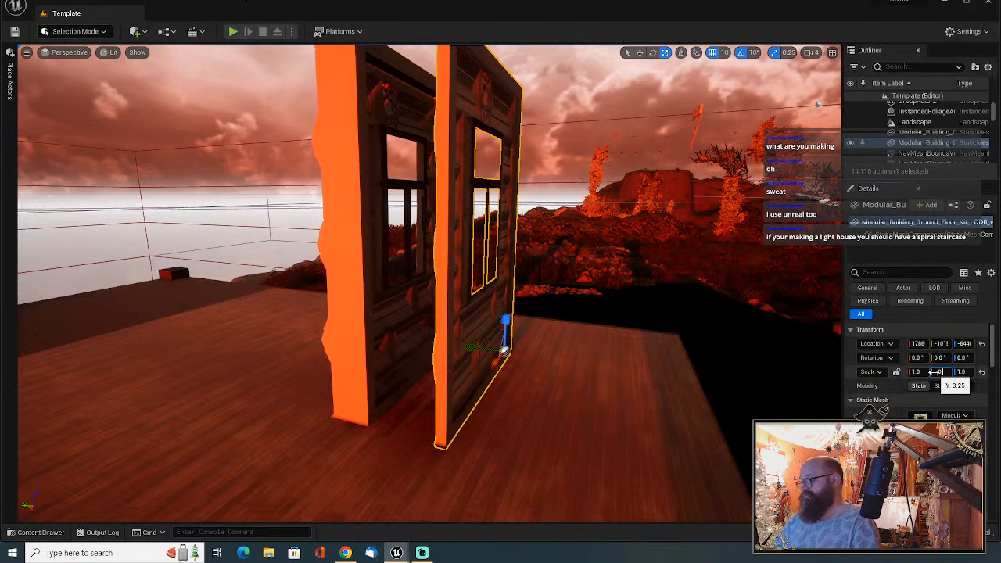
{"action": "left_click_drag", "start_coordinate": [938, 372], "coordinate": [935, 373]}
{"action": "right_click_drag", "start_coordinate": [595, 336], "coordinate": [610, 338]}
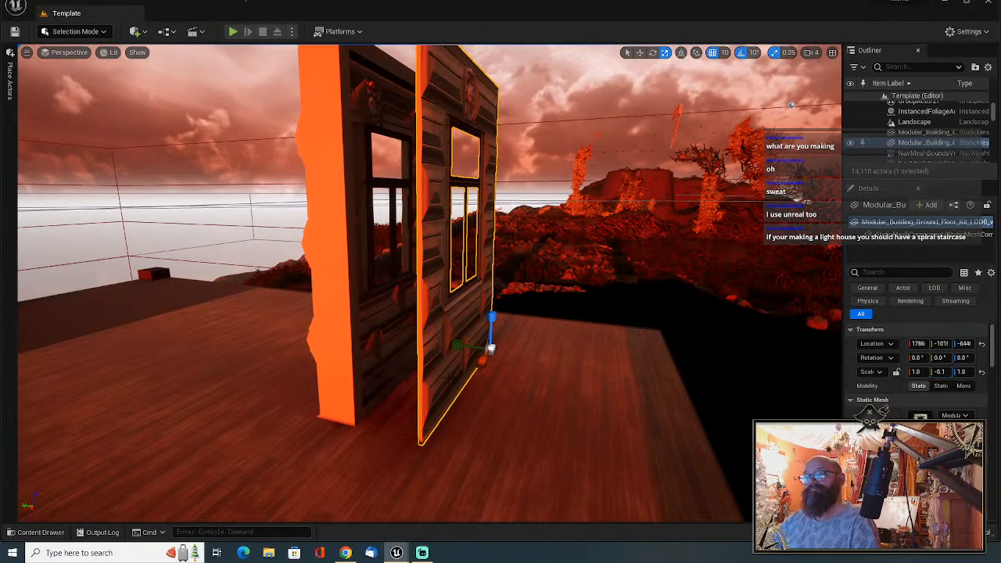
Move the thin mirrored panel against the back of the window wall and check the fit.
{"action": "key", "text": "w"}
{"action": "left_click_drag", "start_coordinate": [459, 346], "coordinate": [422, 348]}
{"action": "left_click", "coordinate": [496, 284]}
{"action": "right_click_drag", "start_coordinate": [501, 281], "coordinate": [117, 283]}
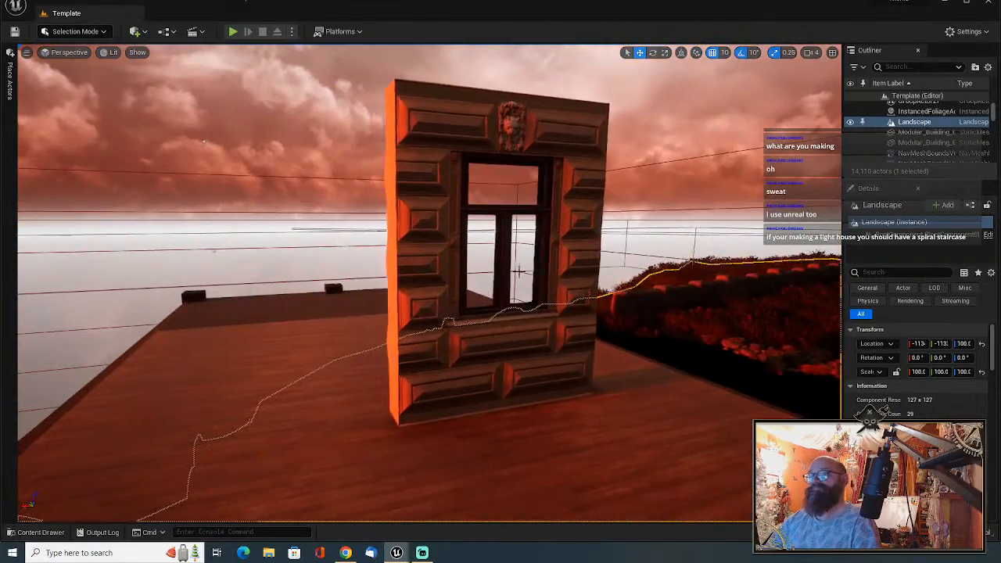
Delete the thin mirrored panel and the original modular window wall from the floor.
{"action": "left_click", "coordinate": [548, 375]}
{"action": "key", "text": "Delete"}
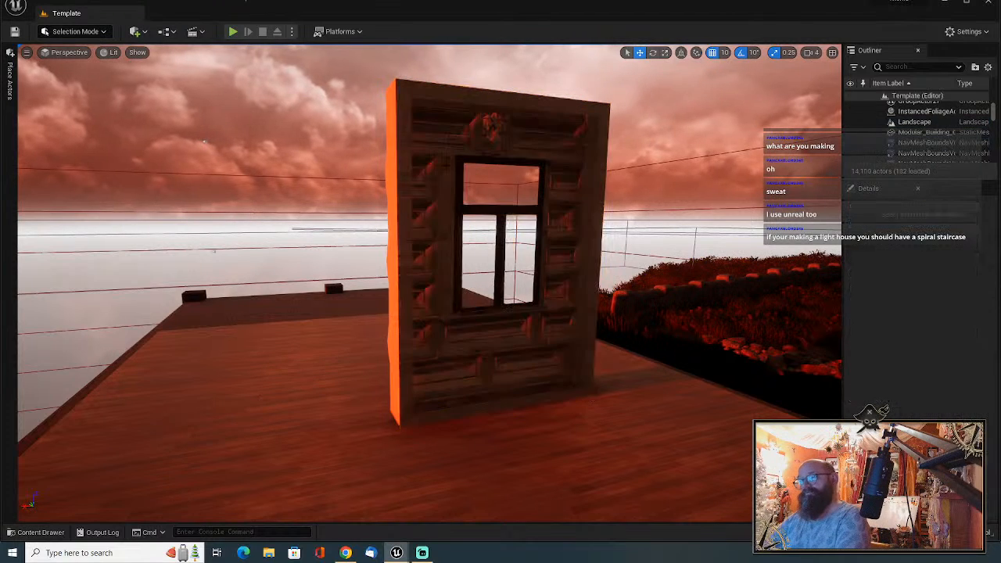
{"action": "left_click", "coordinate": [423, 219]}
{"action": "key", "text": "Delete"}
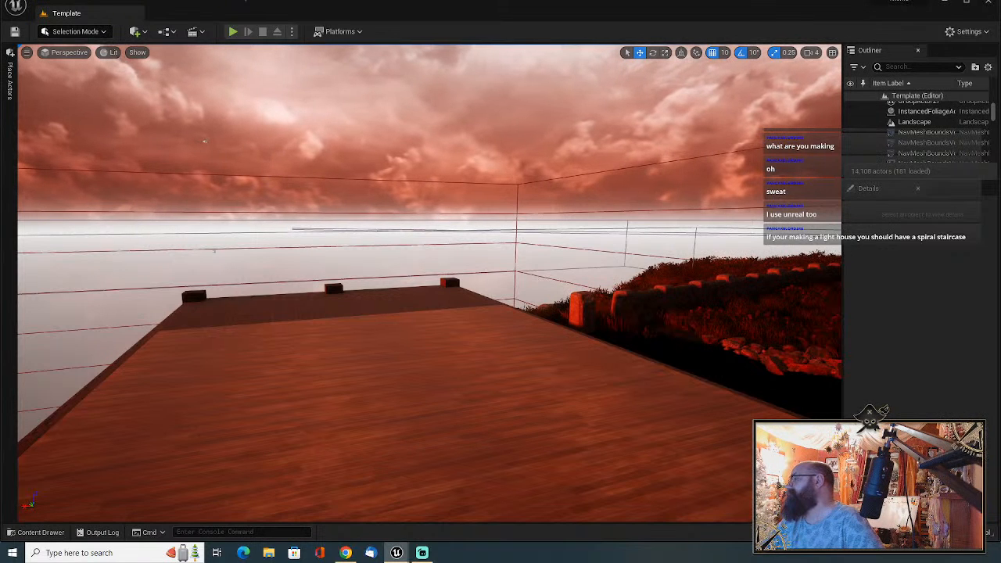
Place the SM_Wall_High_Sec1_Window2_Middle wall section on the wooden floor and rotate it 90 degrees about the vertical axis.
{"action": "left_click_drag", "start_coordinate": [402, 367], "coordinate": [402, 367]}
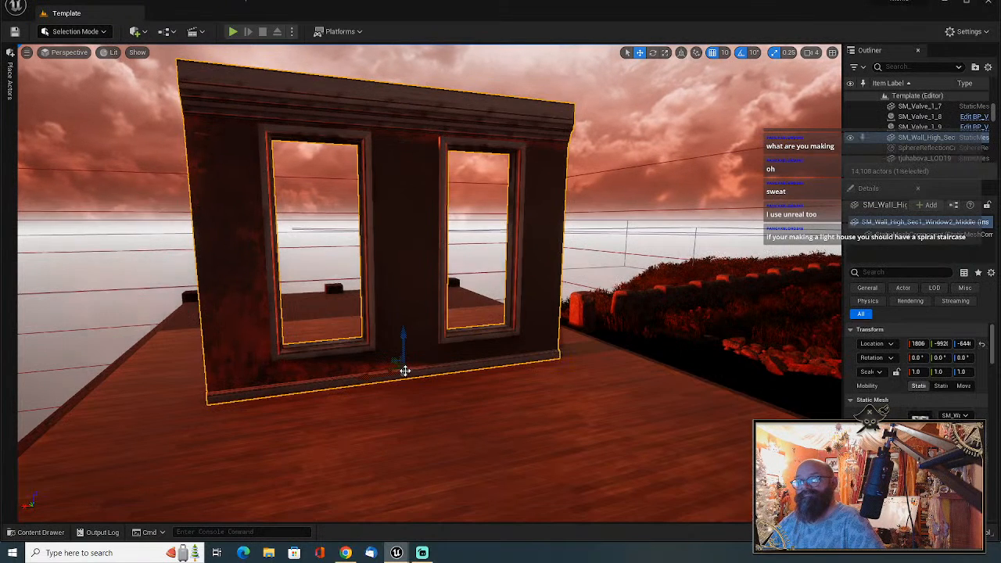
{"action": "right_click_drag", "start_coordinate": [420, 408], "coordinate": [420, 407]}
{"action": "right_click_drag", "start_coordinate": [479, 296], "coordinate": [478, 296]}
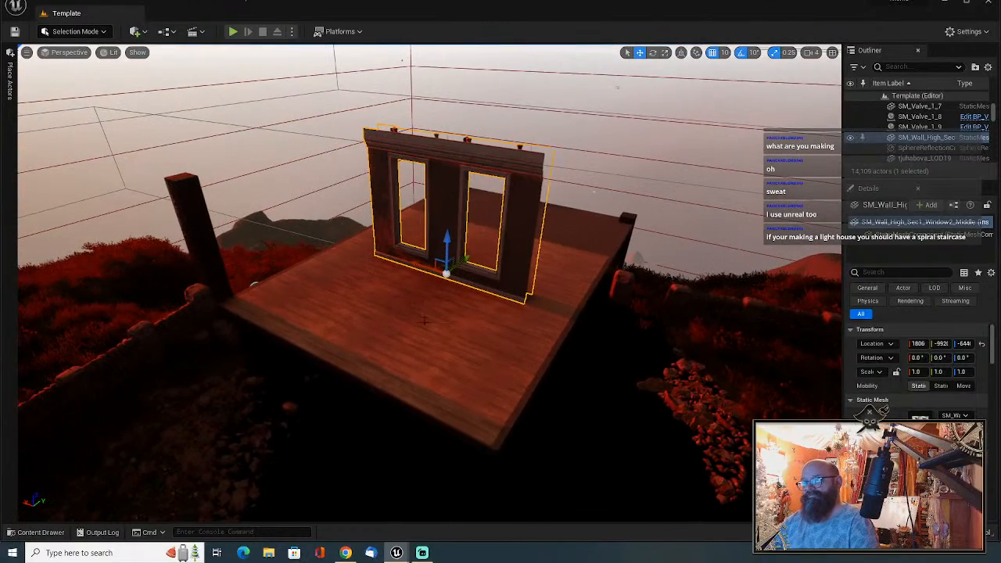
{"action": "key", "text": "e"}
{"action": "left_click_drag", "start_coordinate": [478, 296], "coordinate": [423, 305]}
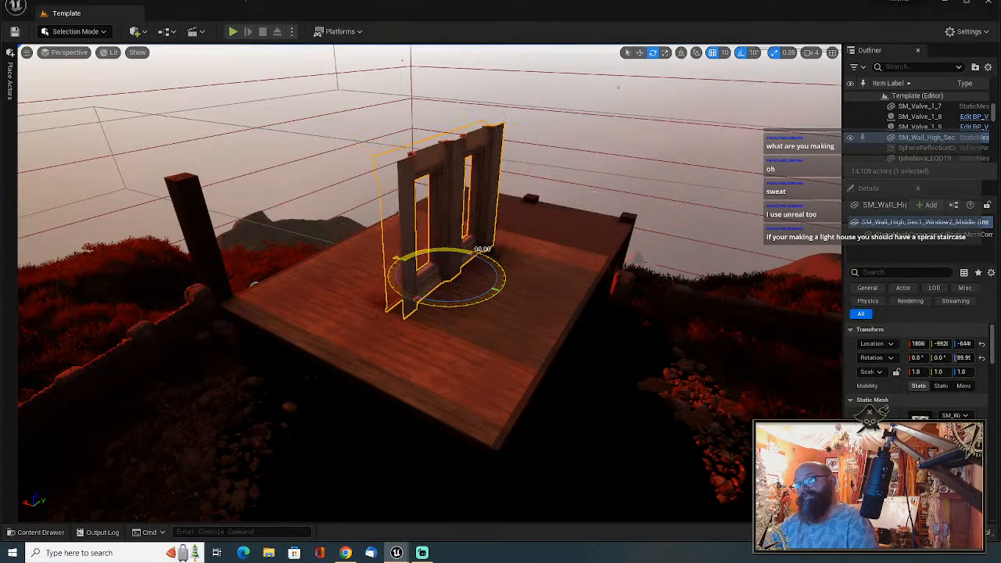
{"action": "right_click_drag", "start_coordinate": [553, 289], "coordinate": [543, 290]}
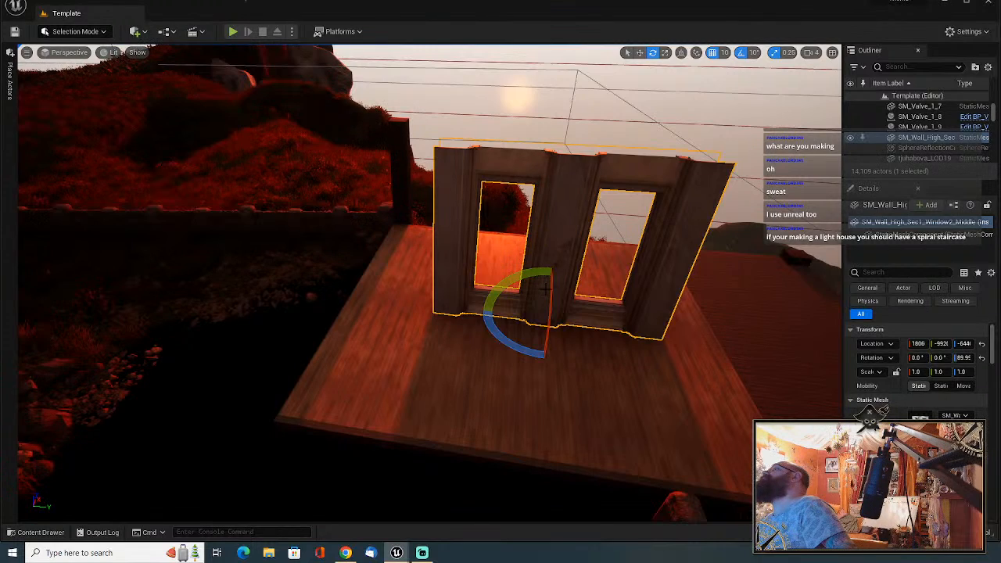
Inspect the lighthouse, the attached building and the surrounding hill from a distance, and return to the wooden floor.
{"action": "right_click_drag", "start_coordinate": [544, 290], "coordinate": [485, 291]}
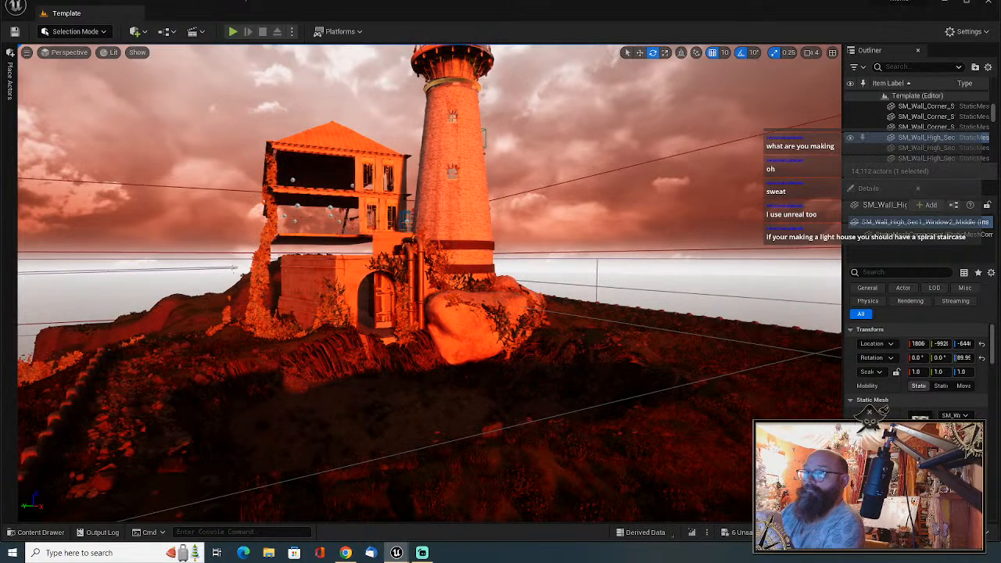
{"action": "right_click", "coordinate": [559, 351]}
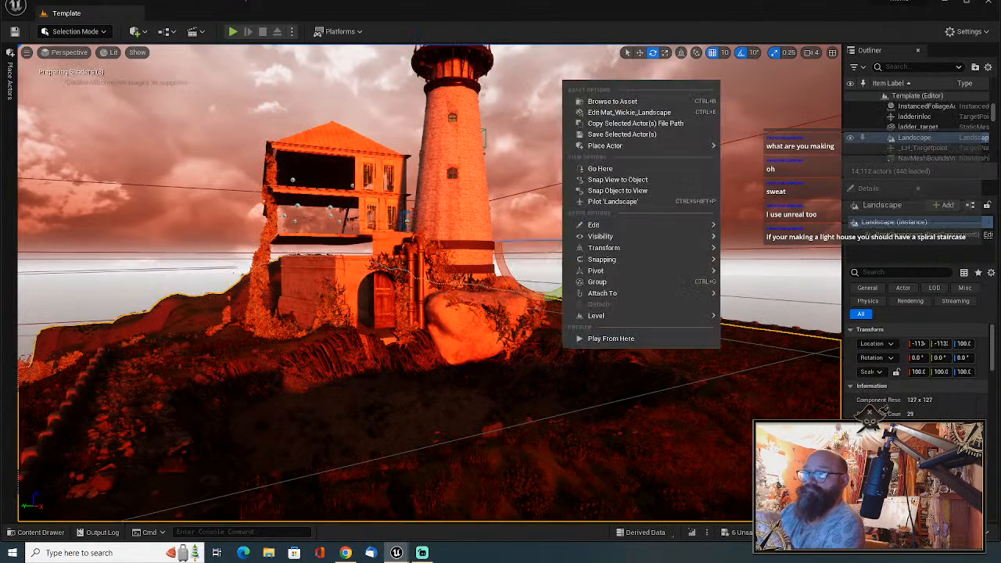
{"action": "right_click_drag", "start_coordinate": [481, 356], "coordinate": [384, 203]}
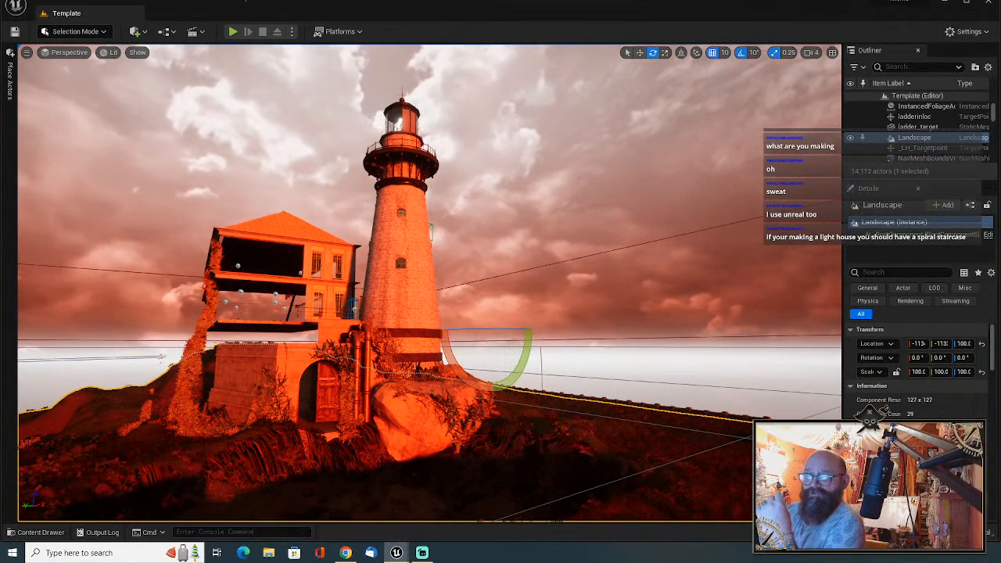
{"action": "key", "text": "w"}
{"action": "right_click_drag", "start_coordinate": [429, 283], "coordinate": [600, 271]}
{"action": "key", "text": "w"}
{"action": "key", "text": "w"}
{"action": "key", "text": "w"}
{"action": "key", "text": "w"}
{"action": "key", "text": "s"}
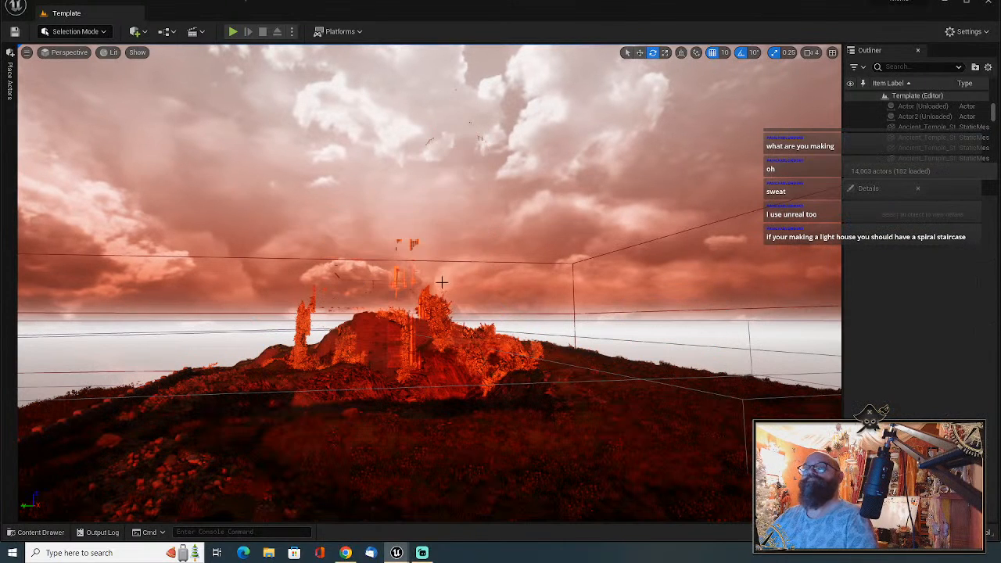
{"action": "right_click_drag", "start_coordinate": [440, 283], "coordinate": [189, 332]}
{"action": "key", "text": "s"}
{"action": "key", "text": "q"}
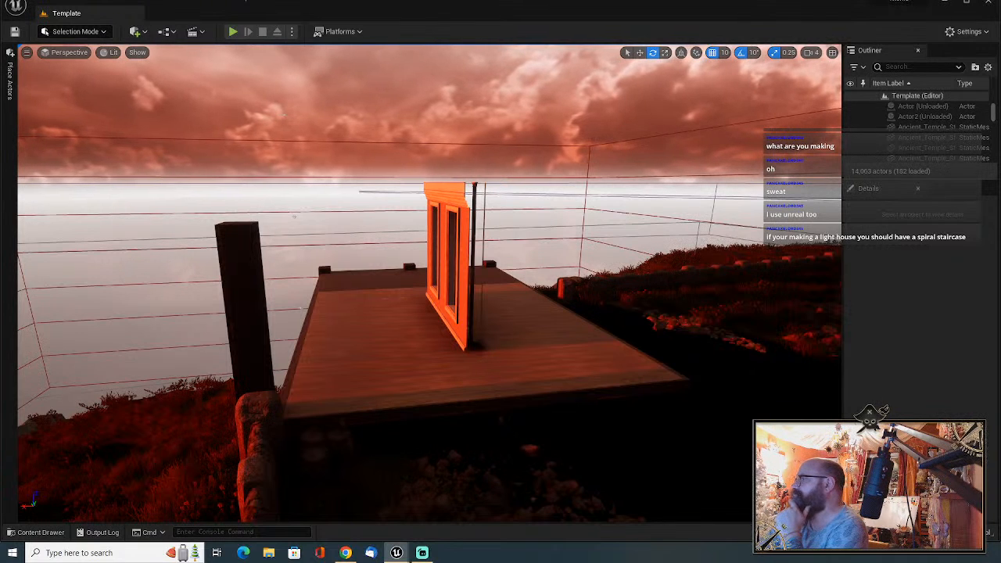
Place the SM_Wall_High_Sec1_Window1_Bottom wall section at the end of the wooden floor and delete the double-window wall.
{"action": "left_click_drag", "start_coordinate": [539, 410], "coordinate": [535, 382]}
{"action": "right_click_drag", "start_coordinate": [535, 382], "coordinate": [835, 402]}
{"action": "right_click_drag", "start_coordinate": [708, 338], "coordinate": [655, 358]}
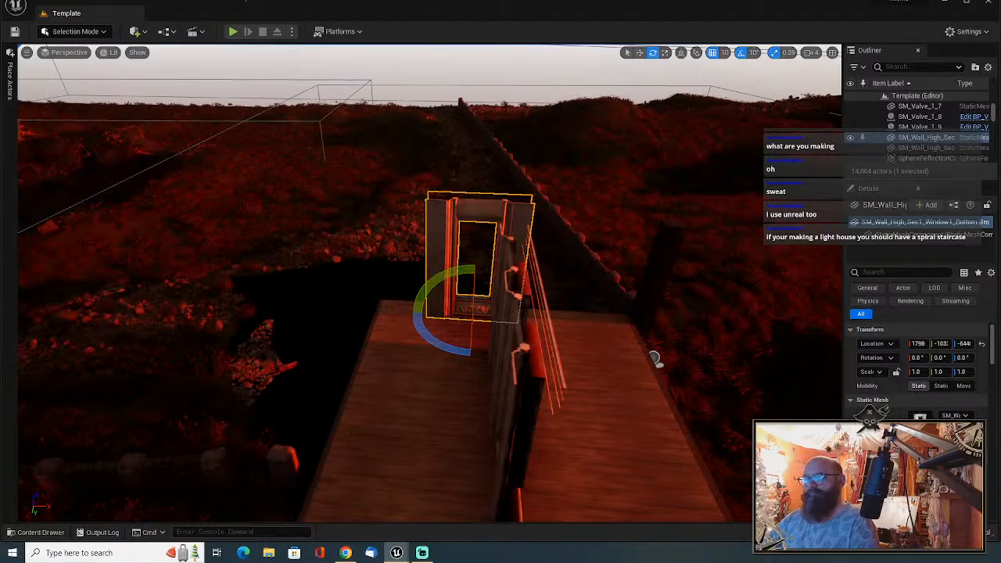
{"action": "key", "text": "ctrl+z"}
{"action": "key", "text": "Delete"}
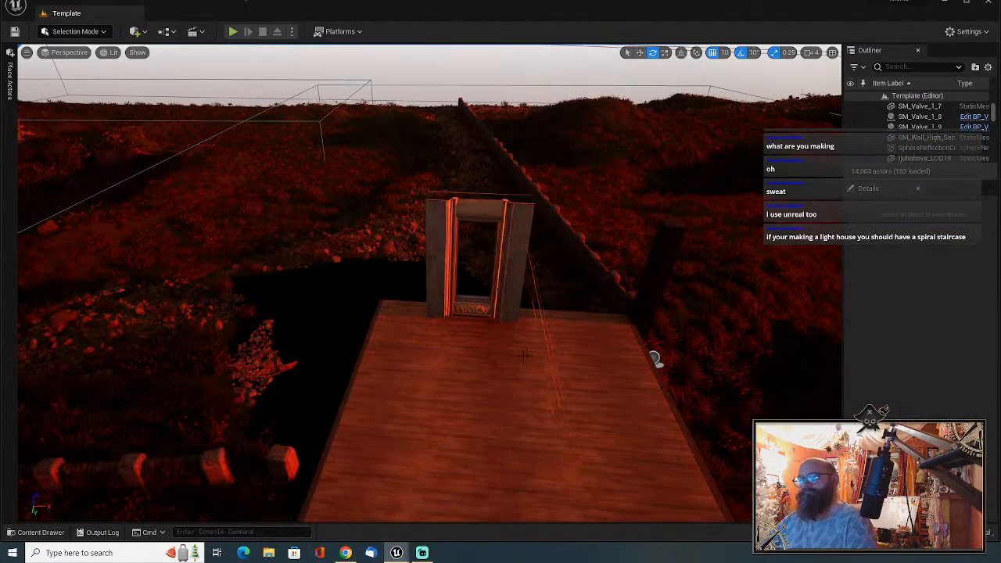
{"action": "right_click_drag", "start_coordinate": [501, 313], "coordinate": [493, 306]}
{"action": "right_click_drag", "start_coordinate": [472, 360], "coordinate": [472, 366]}
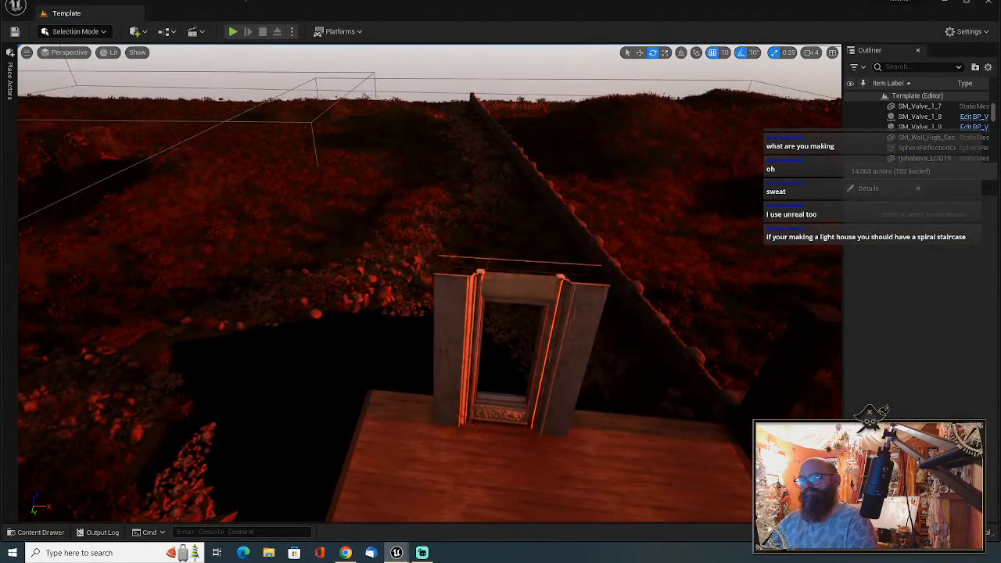
Move the single-window wall along the X axis toward the corner of the wooden floor.
{"action": "left_click", "coordinate": [515, 414]}
{"action": "right_click_drag", "start_coordinate": [515, 414], "coordinate": [528, 427]}
{"action": "key", "text": "w"}
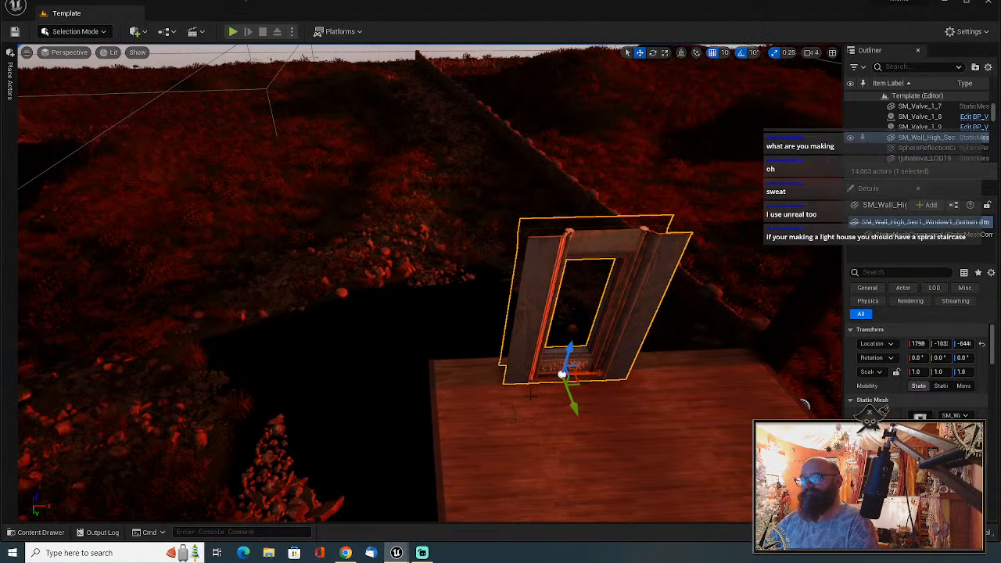
{"action": "left_click_drag", "start_coordinate": [592, 378], "coordinate": [542, 382]}
Shift the single-window wall along the Y axis to the floor's outer edge and check its height against the floor.
{"action": "key", "text": "a"}
{"action": "right_click_drag", "start_coordinate": [542, 382], "coordinate": [696, 380]}
{"action": "key", "text": "w"}
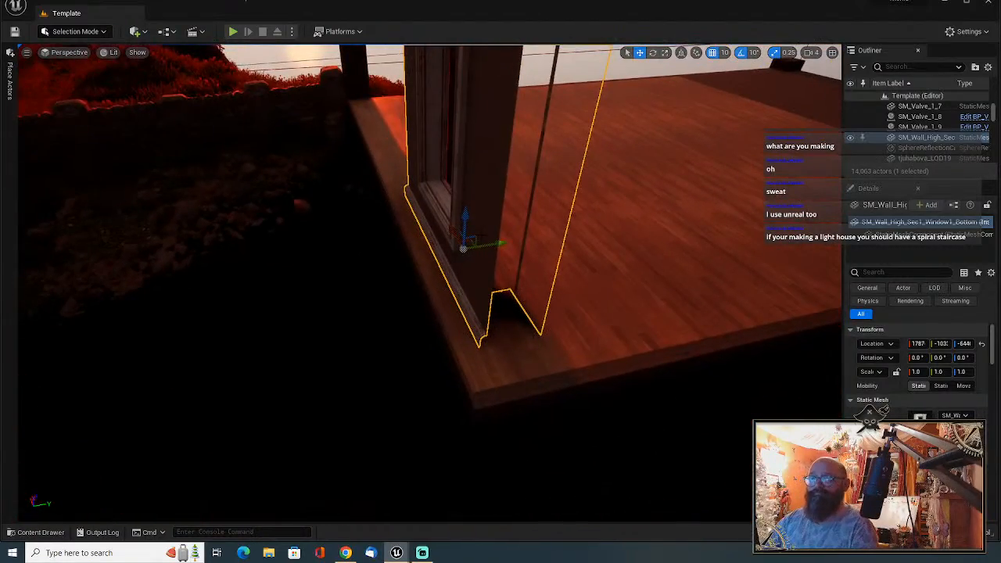
{"action": "left_click_drag", "start_coordinate": [489, 246], "coordinate": [473, 249]}
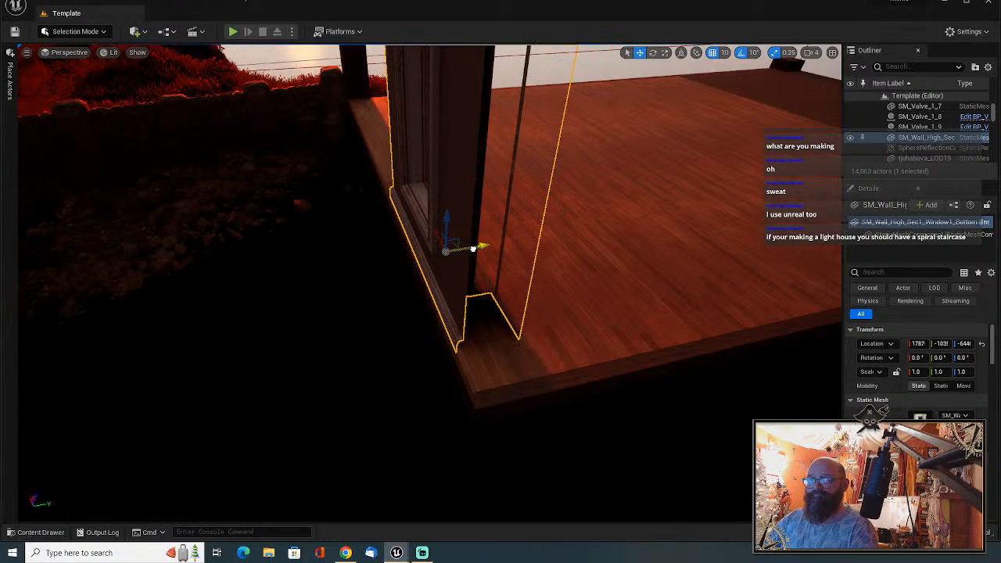
{"action": "key", "text": "w"}
{"action": "right_click_drag", "start_coordinate": [473, 258], "coordinate": [388, 193]}
{"action": "key", "text": "d"}
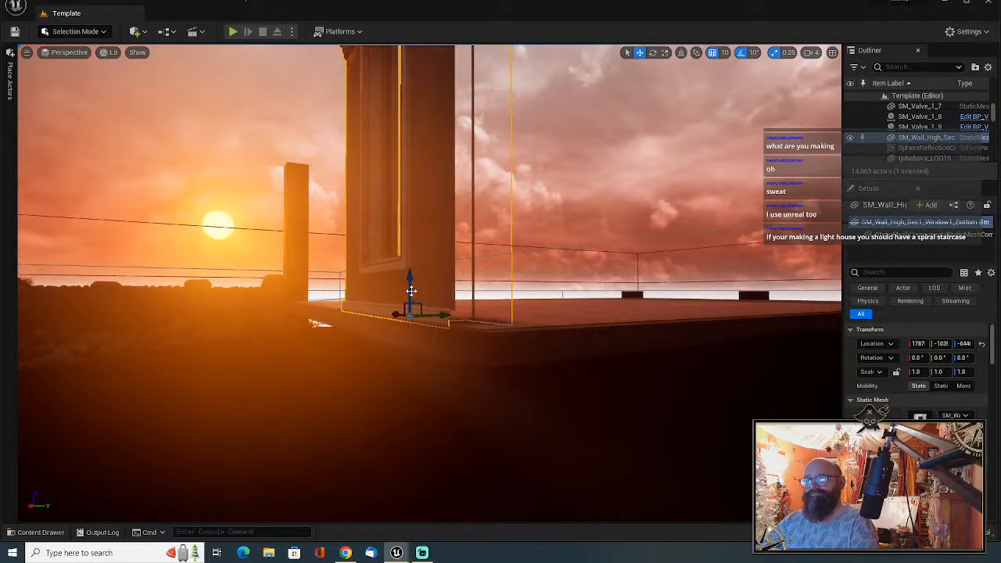
{"action": "mouse_move", "coordinate": [411, 294]}
{"action": "left_mouse_down"}
{"action": "mouse_move", "coordinate": [409, 303]}
{"action": "mouse_move", "coordinate": [416, 290]}
{"action": "left_mouse_up"}
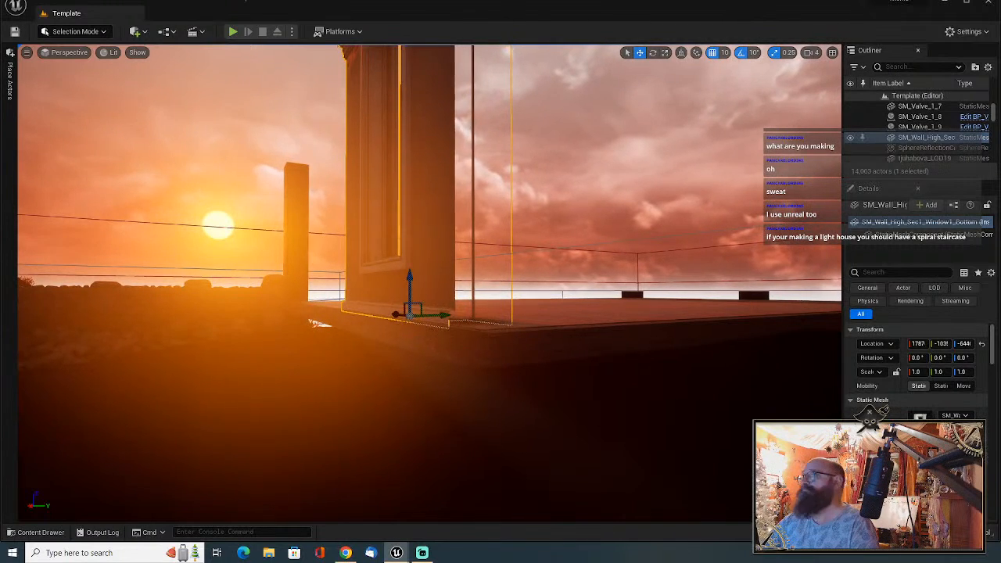
Delete the SM_Floor_Plane4 wooden plane that covers the floor tiles.
{"action": "key", "text": "d"}
{"action": "key", "text": "e"}
{"action": "right_click_drag", "start_coordinate": [416, 290], "coordinate": [102, 435]}
{"action": "key", "text": "d"}
{"action": "key", "text": "e"}
{"action": "key", "text": "s"}
{"action": "key", "text": "w"}
{"action": "key", "text": "s"}
{"action": "key", "text": "w"}
{"action": "left_click", "coordinate": [497, 379]}
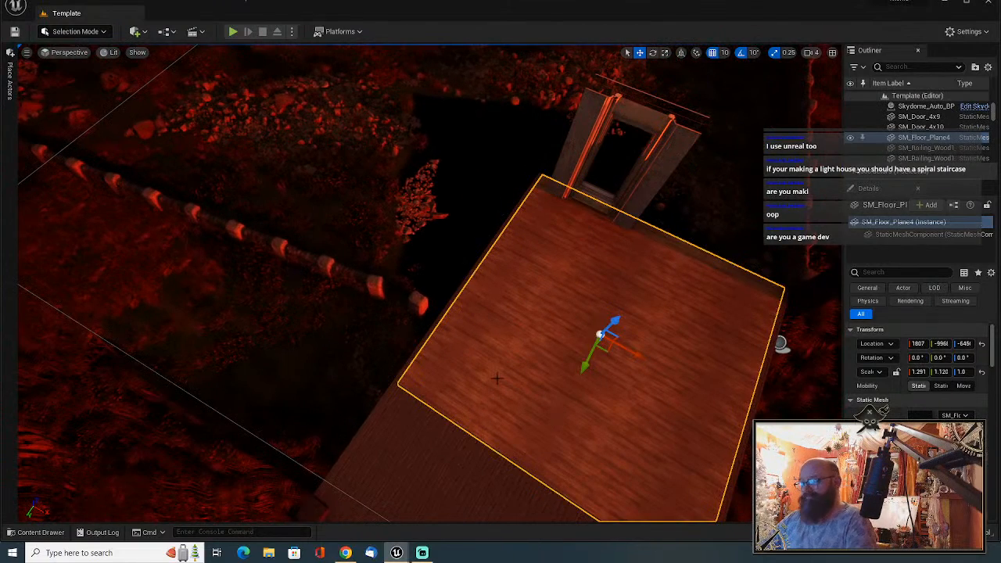
{"action": "key", "text": "Delete"}
Delete the overlapping floor tile Floor_400x482 from the side of the floor next to the stone posts.
{"action": "left_click", "coordinate": [554, 256]}
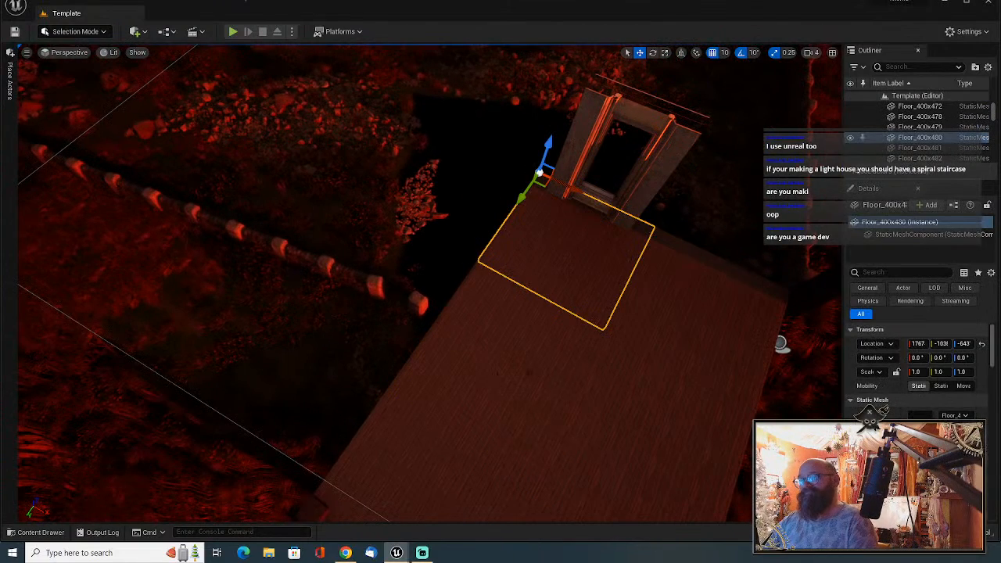
{"action": "left_click", "coordinate": [526, 379]}
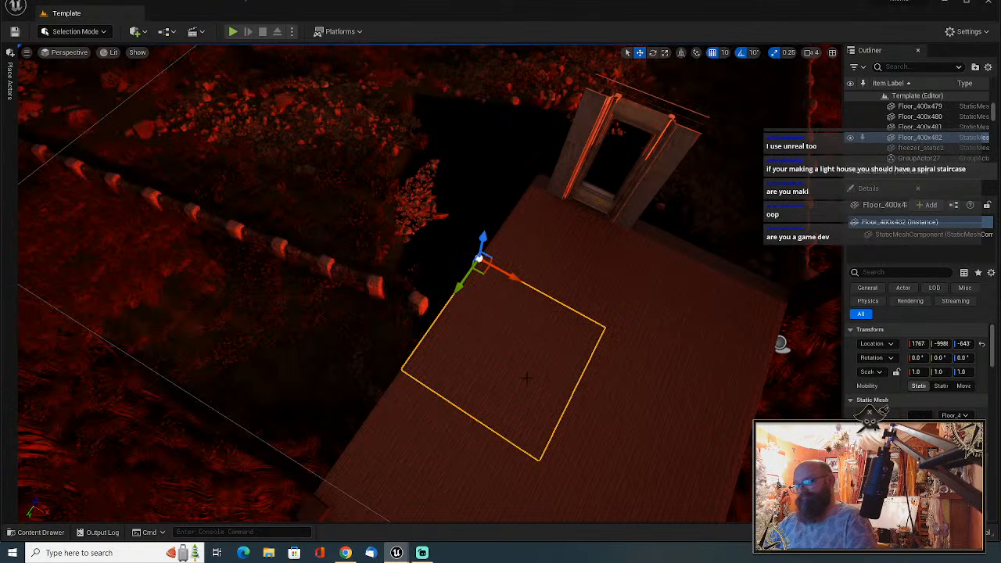
{"action": "key", "text": "Delete"}
Try deleting the Floor_400x480 and Floor_400x478 tiles to look for duplicates underneath, undoing each deletion.
{"action": "left_click", "coordinate": [527, 379]}
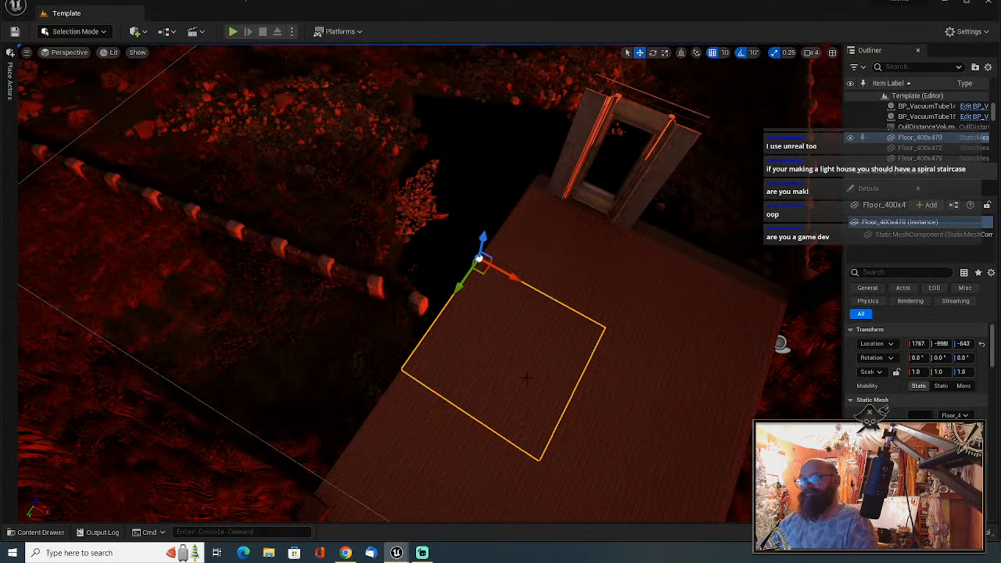
{"action": "left_click", "coordinate": [571, 280]}
{"action": "key", "text": "Delete"}
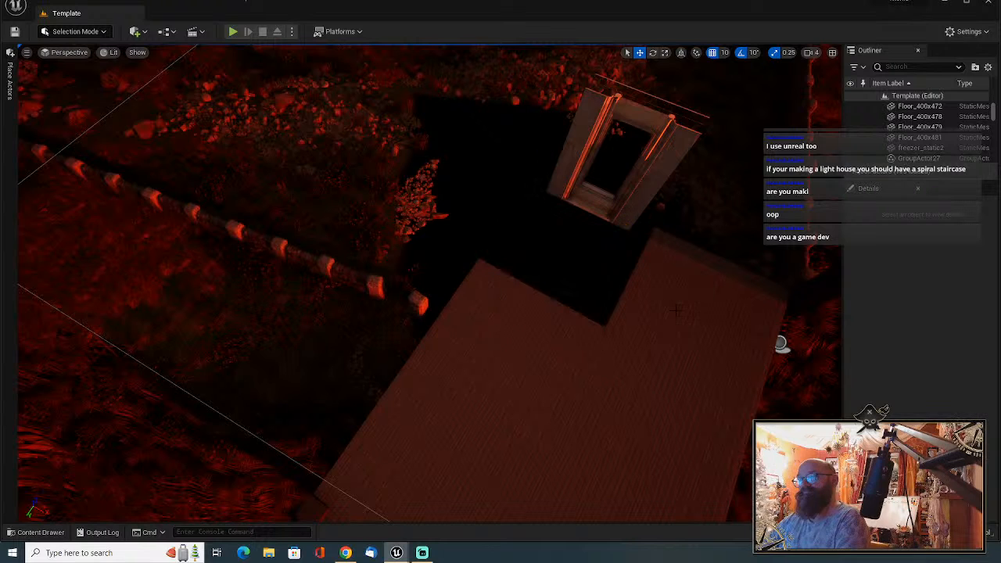
{"action": "key", "text": "ctrl+z"}
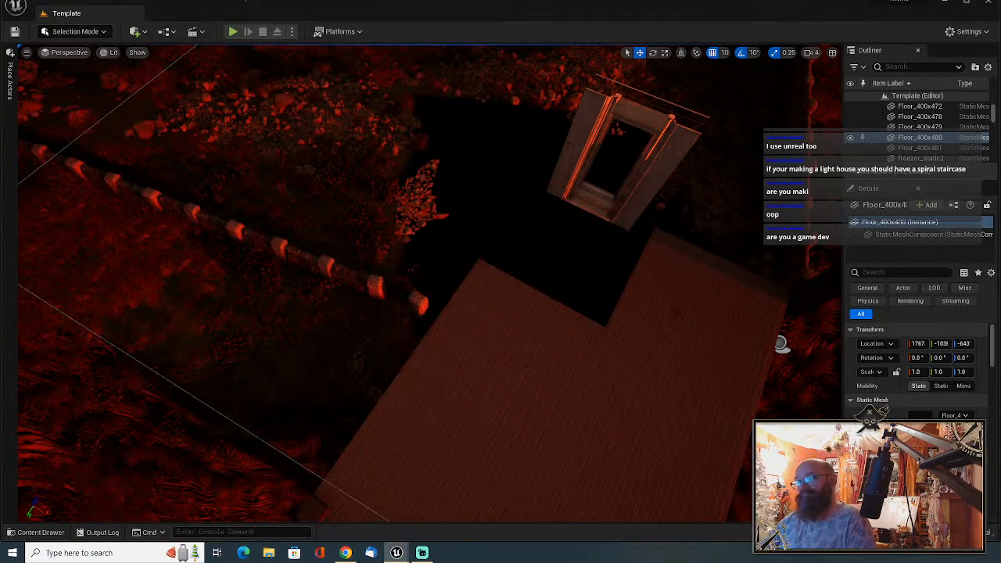
{"action": "left_click", "coordinate": [676, 313]}
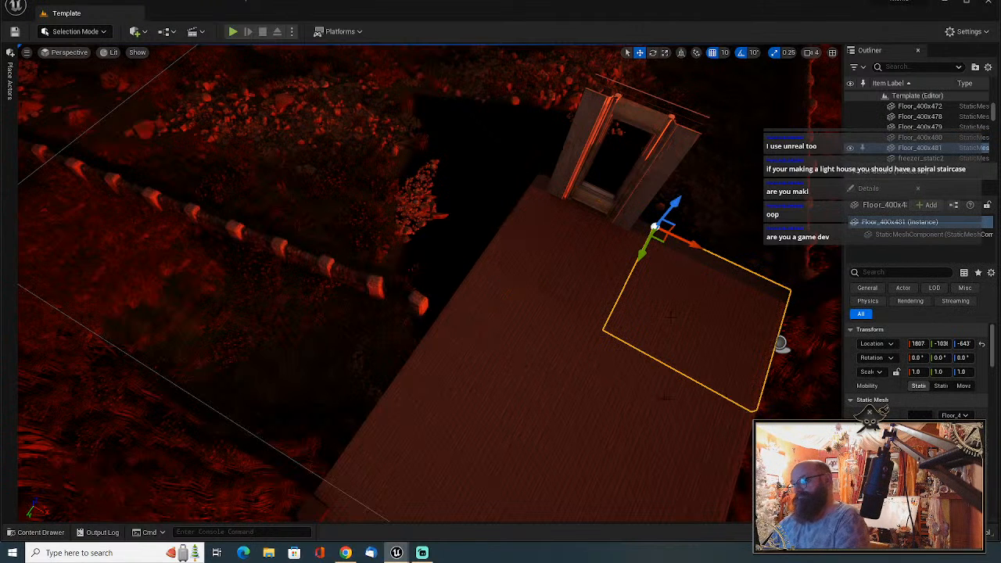
{"action": "key", "text": "Delete"}
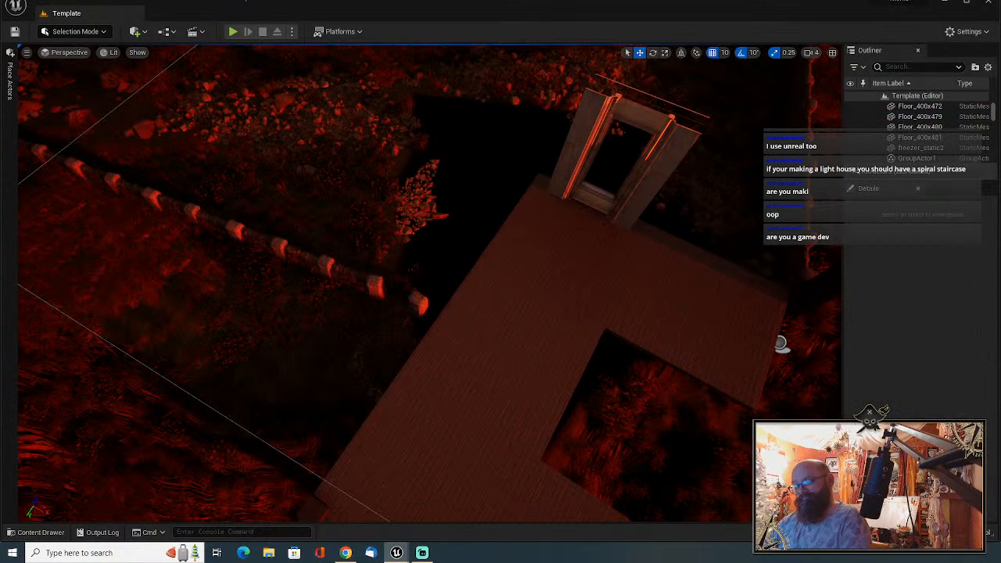
{"action": "key", "text": "ctrl+z"}
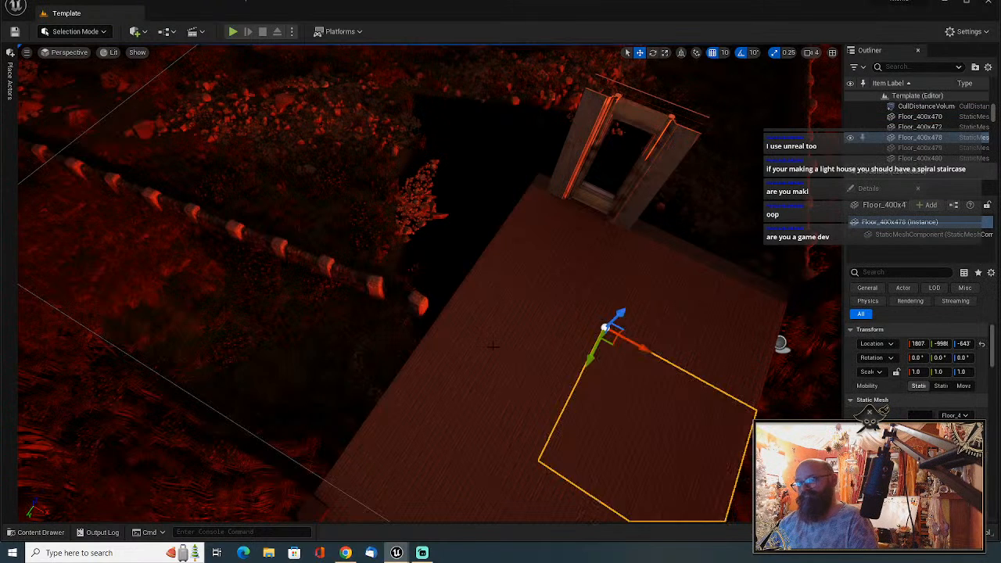
Delete the Floor_400x470 tile on the side facing the stone posts to open a gap in the floor.
{"action": "left_click", "coordinate": [494, 345]}
{"action": "key", "text": "Delete"}
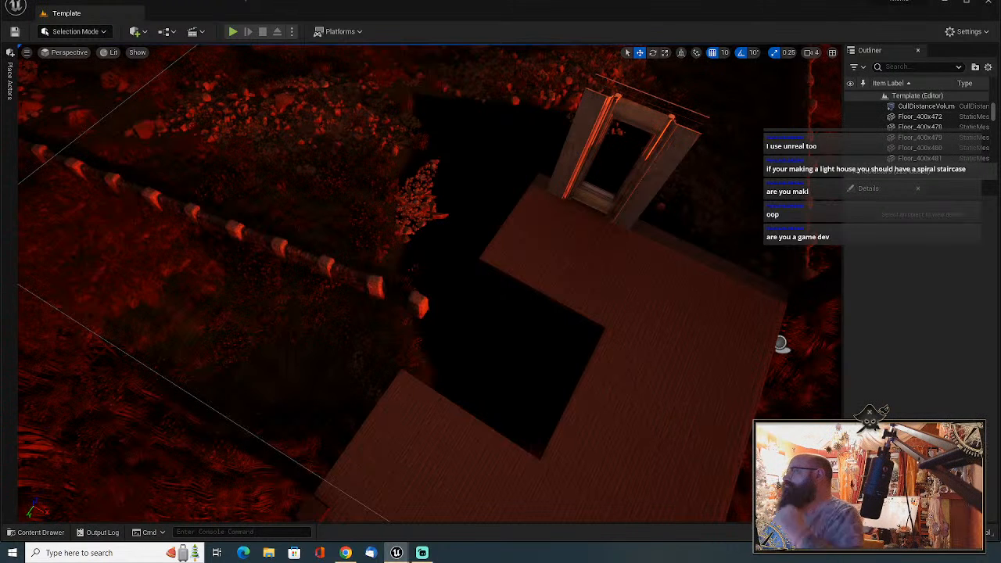
Try out the SM_Wall_Medium1 and SM_Wall_High_Sec1_Arch_Wall1 wall sections on the floor, deleting each one.
{"action": "left_click_drag", "start_coordinate": [486, 447], "coordinate": [590, 294]}
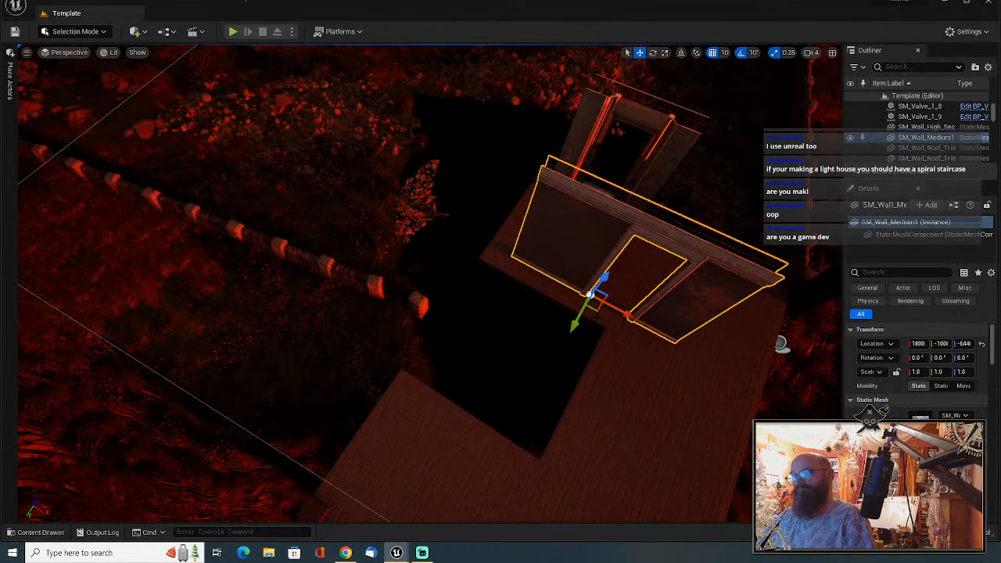
{"action": "key", "text": "Delete"}
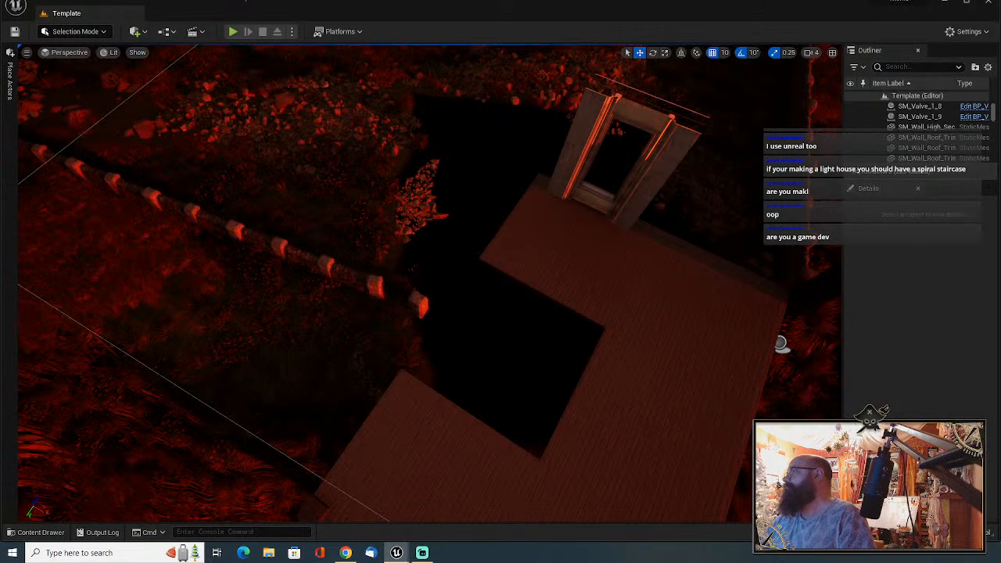
{"action": "left_click_drag", "start_coordinate": [617, 438], "coordinate": [612, 294]}
{"action": "right_click_drag", "start_coordinate": [561, 321], "coordinate": [512, 415]}
{"action": "key", "text": "e"}
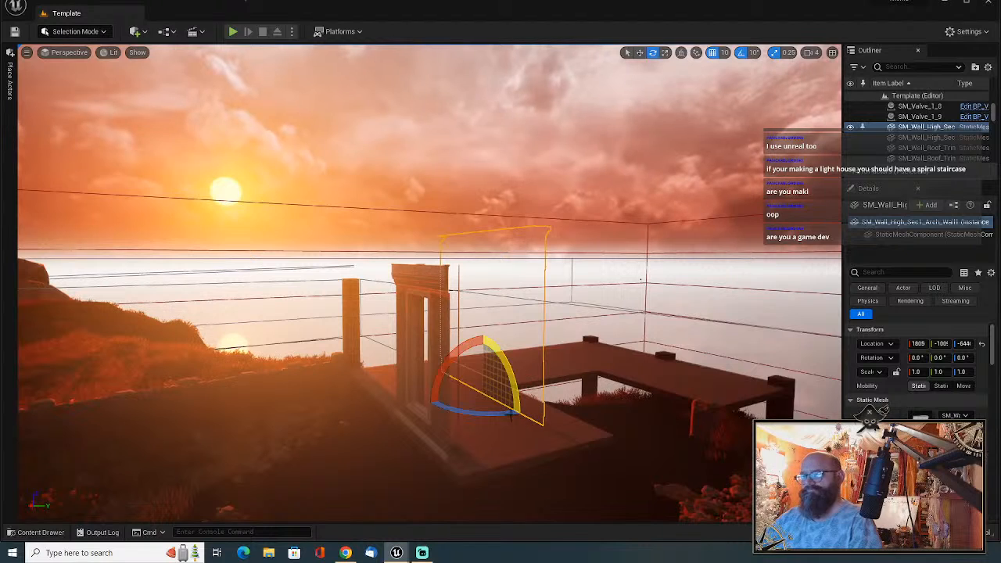
{"action": "mouse_move", "coordinate": [512, 415]}
{"action": "left_mouse_down"}
{"action": "mouse_move", "coordinate": [536, 400]}
{"action": "mouse_move", "coordinate": [493, 415]}
{"action": "left_mouse_up"}
{"action": "key", "text": "Delete"}
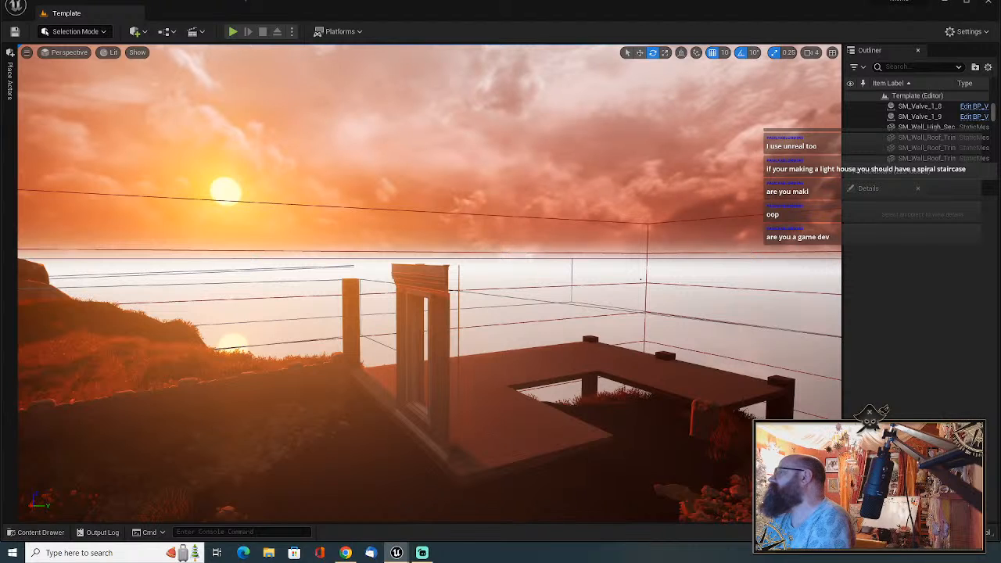
Remove the arch wall section and the single-window wall from the floor.
{"action": "key", "text": "ctrl+z"}
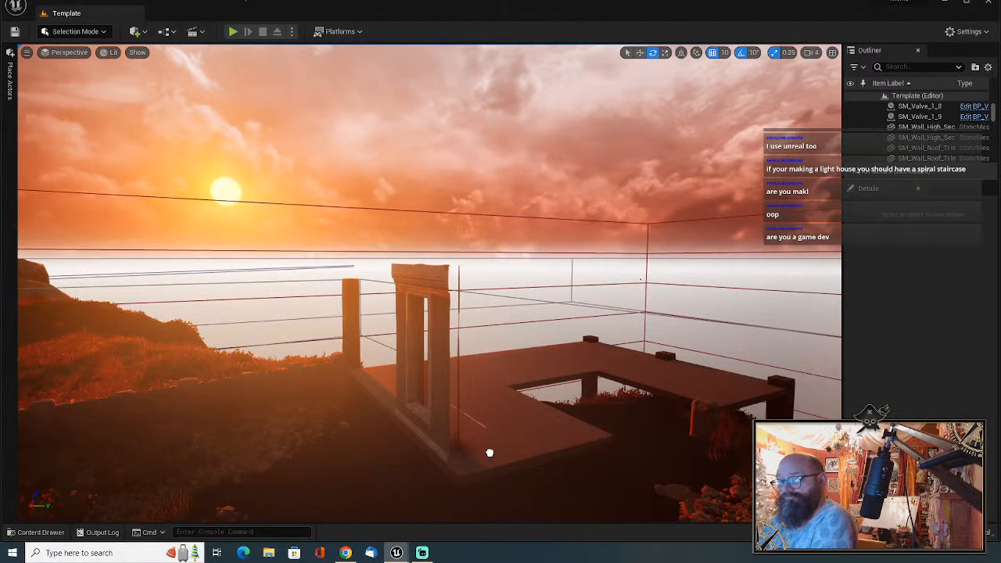
{"action": "left_click", "coordinate": [532, 438]}
{"action": "key", "text": "Delete"}
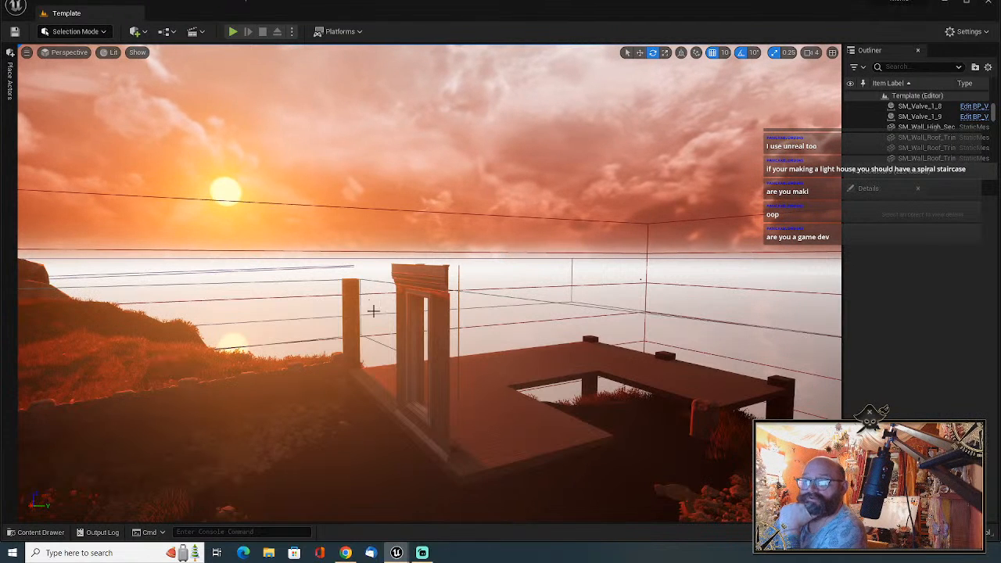
{"action": "left_click", "coordinate": [399, 323]}
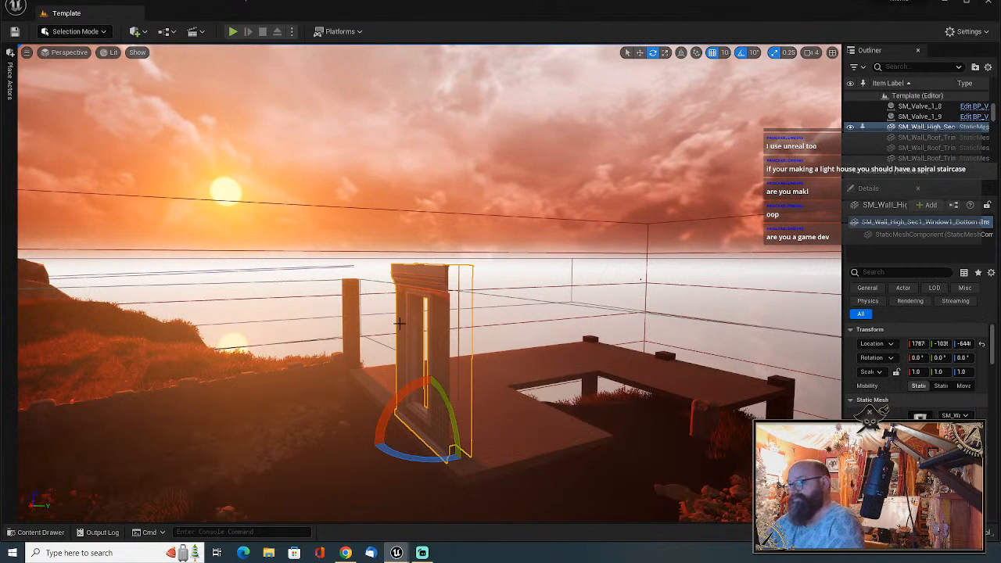
{"action": "key", "text": "Delete"}
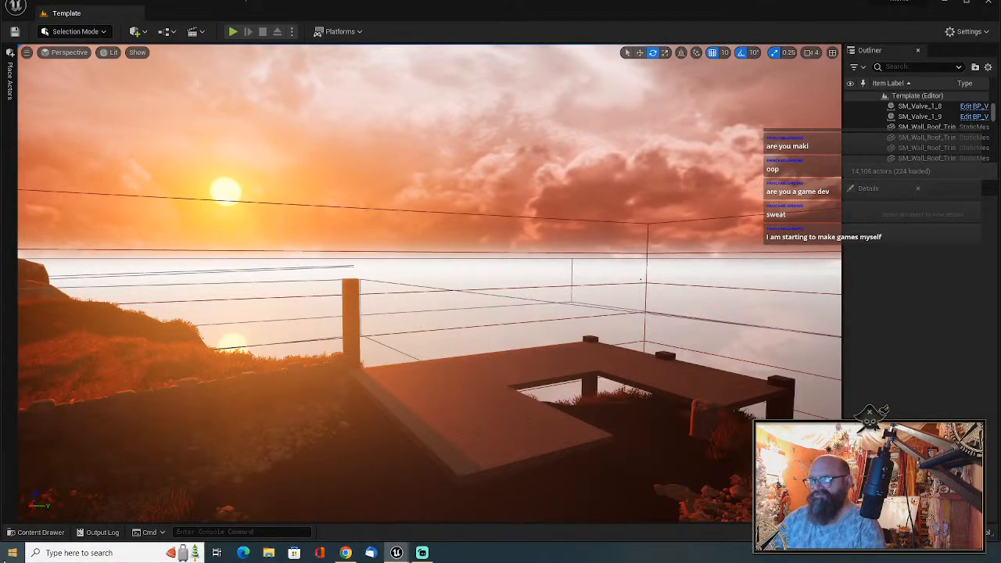
Place SM_Wall_High_Sec1_Window1_Bottom near the floor's outer edge and SM_Wall_High_Sec1_Arch_Wall2 beside it.
{"action": "mouse_move", "coordinate": [313, 329]}
{"action": "right_mouse_down"}
{"action": "mouse_move", "coordinate": [406, 391]}
{"action": "mouse_move", "coordinate": [485, 375]}
{"action": "mouse_move", "coordinate": [368, 384]}
{"action": "mouse_move", "coordinate": [579, 422]}
{"action": "mouse_move", "coordinate": [704, 411]}
{"action": "mouse_move", "coordinate": [745, 426]}
{"action": "mouse_move", "coordinate": [742, 450]}
{"action": "mouse_move", "coordinate": [720, 368]}
{"action": "mouse_move", "coordinate": [749, 286]}
{"action": "mouse_move", "coordinate": [696, 312]}
{"action": "mouse_move", "coordinate": [749, 340]}
{"action": "mouse_move", "coordinate": [805, 342]}
{"action": "mouse_move", "coordinate": [620, 299]}
{"action": "mouse_move", "coordinate": [499, 400]}
{"action": "mouse_move", "coordinate": [478, 395]}
{"action": "right_mouse_up"}
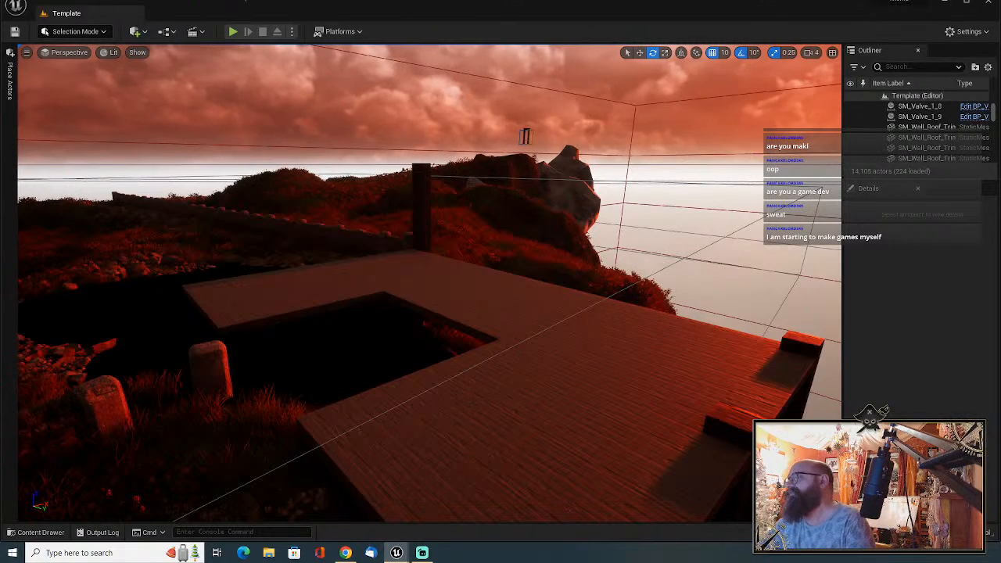
{"action": "right_click_drag", "start_coordinate": [430, 283], "coordinate": [336, 287]}
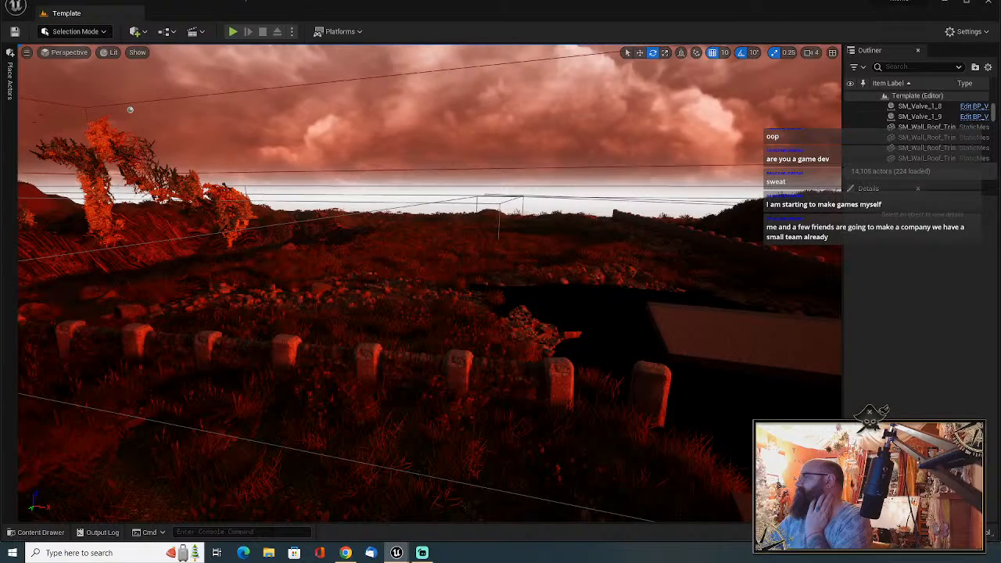
{"action": "left_click_drag", "start_coordinate": [1000, 243], "coordinate": [737, 320]}
{"action": "right_click_drag", "start_coordinate": [430, 282], "coordinate": [501, 313]}
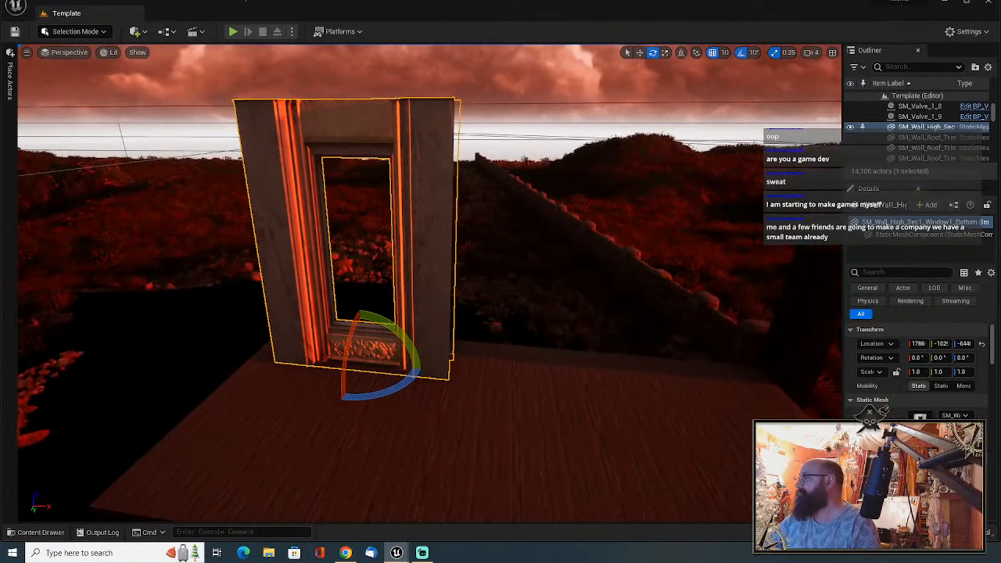
{"action": "left_click_drag", "start_coordinate": [1000, 423], "coordinate": [472, 379]}
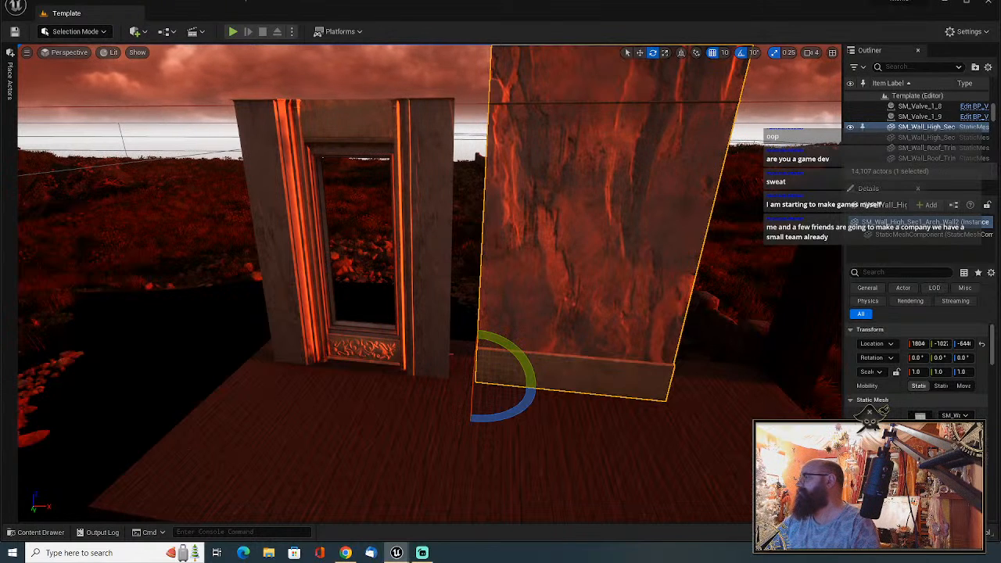
Try out two more wall pieces on the floor beside the window section, deleting each one.
{"action": "left_click_drag", "start_coordinate": [453, 420], "coordinate": [393, 417]}
{"action": "key", "text": "Delete"}
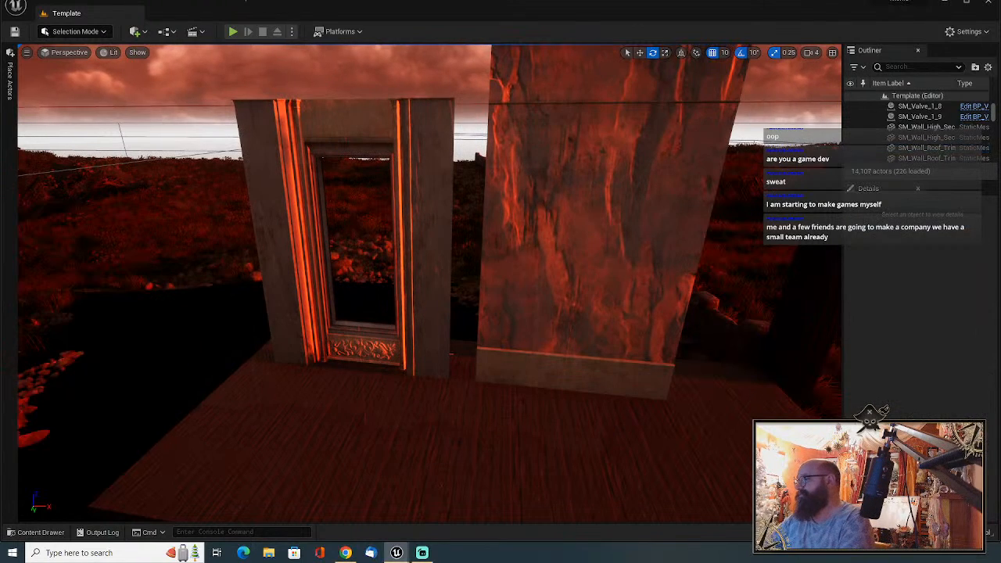
{"action": "left_click_drag", "start_coordinate": [451, 353], "coordinate": [370, 400]}
{"action": "key", "text": "Delete"}
Delete the SM_Wall_High_Sec1_Arch_Wall2 and SM_Wall_High_Sec1_Window1_Bottom sections from the floor.
{"action": "right_click_drag", "start_coordinate": [369, 401], "coordinate": [728, 352]}
{"action": "key", "text": "d"}
{"action": "right_click_drag", "start_coordinate": [775, 221], "coordinate": [629, 221]}
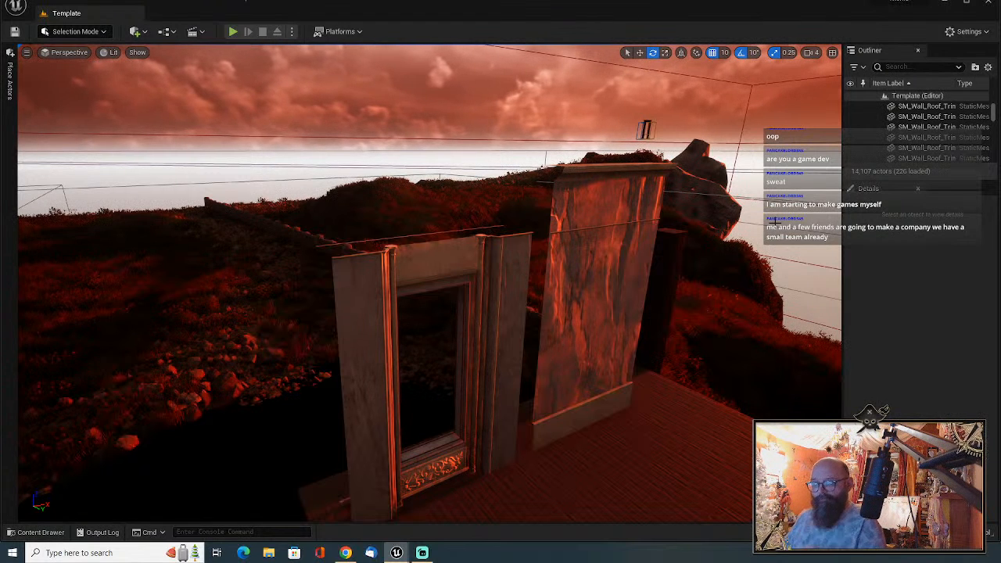
{"action": "left_click", "coordinate": [575, 331]}
{"action": "key", "text": "Delete"}
{"action": "left_click", "coordinate": [507, 370]}
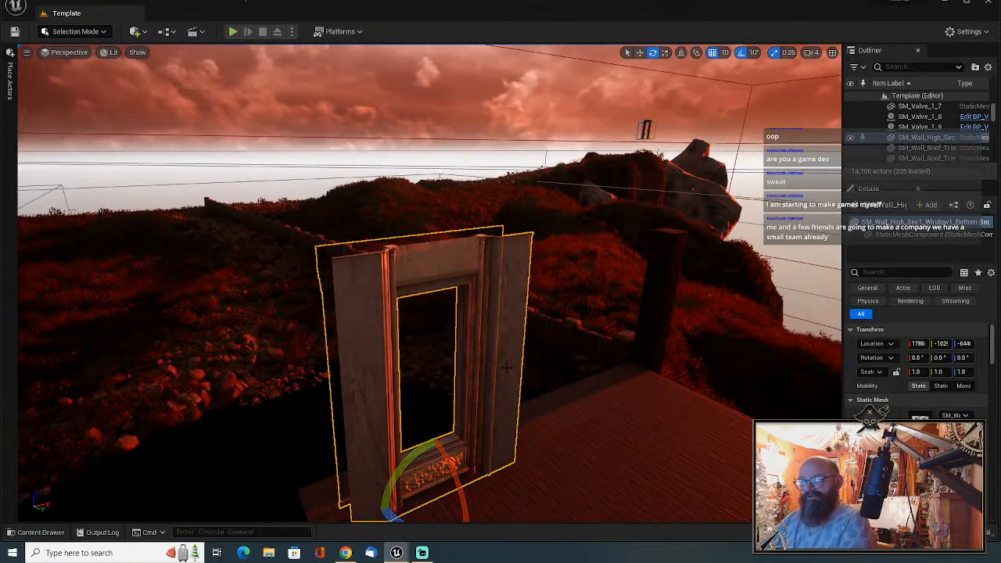
{"action": "key", "text": "Delete"}
Delete the three small leftover meshes around the floor corner next to the low stone wall.
{"action": "right_click_drag", "start_coordinate": [507, 370], "coordinate": [266, 367]}
{"action": "right_click_drag", "start_coordinate": [693, 80], "coordinate": [299, 315]}
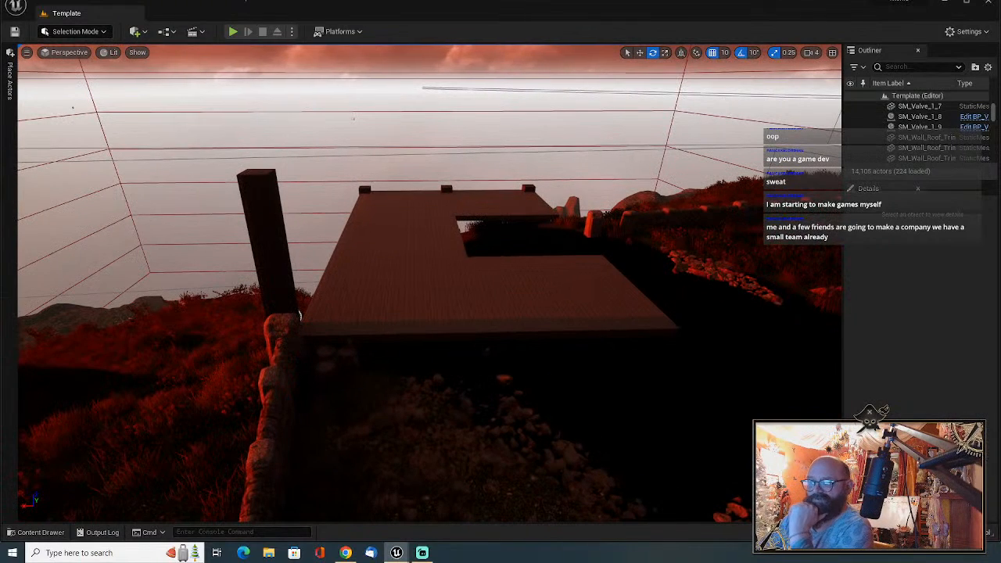
{"action": "left_click", "coordinate": [299, 315]}
{"action": "key", "text": "Delete"}
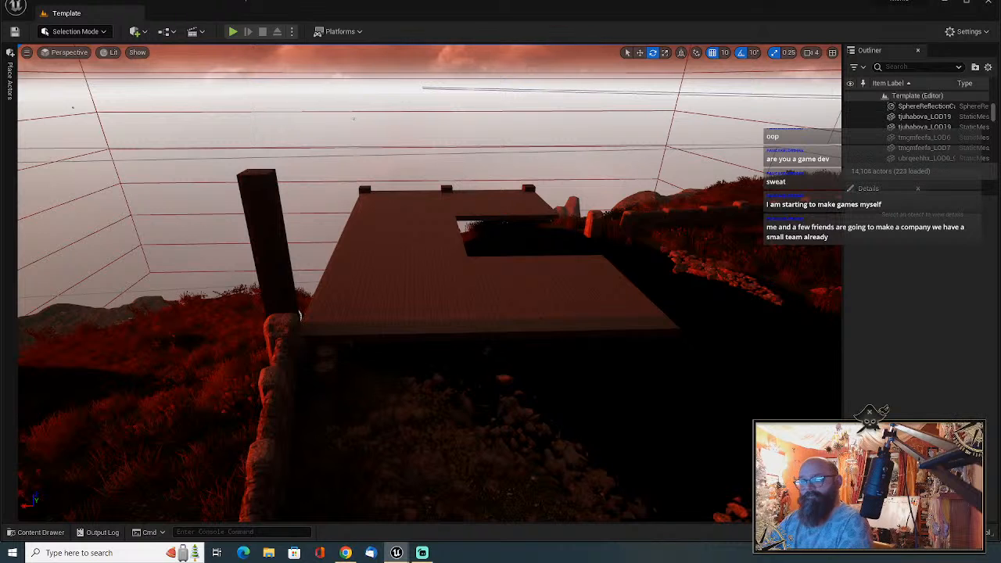
{"action": "left_click", "coordinate": [325, 372]}
{"action": "key", "text": "Delete"}
{"action": "left_click", "coordinate": [299, 316]}
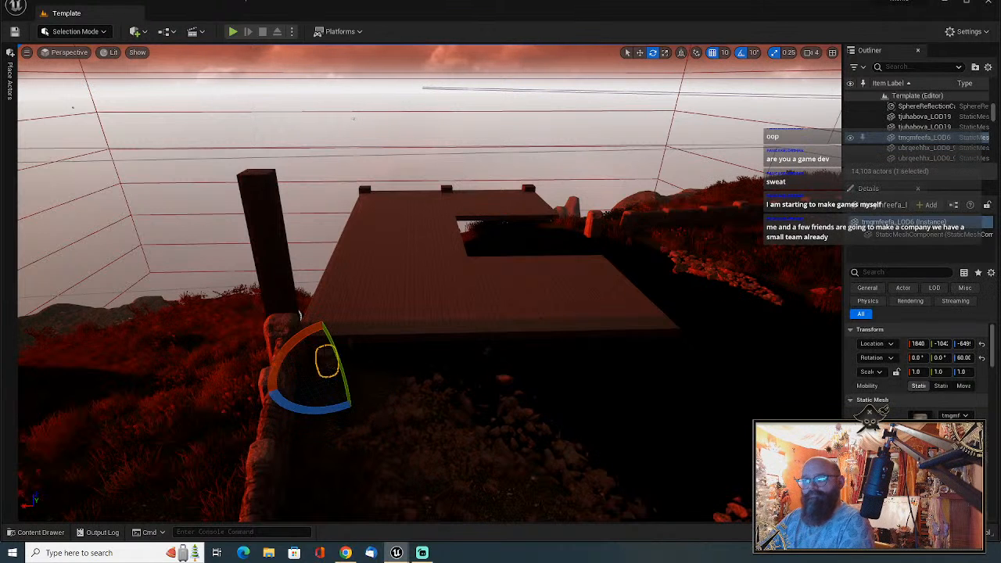
{"action": "key", "text": "Delete"}
Place the large-window brick wall SM_ModuleWall_1_06 at the floor corner by the stone wall and move it toward the floor's outer edge.
{"action": "middle_click_drag", "start_coordinate": [298, 315], "coordinate": [274, 365]}
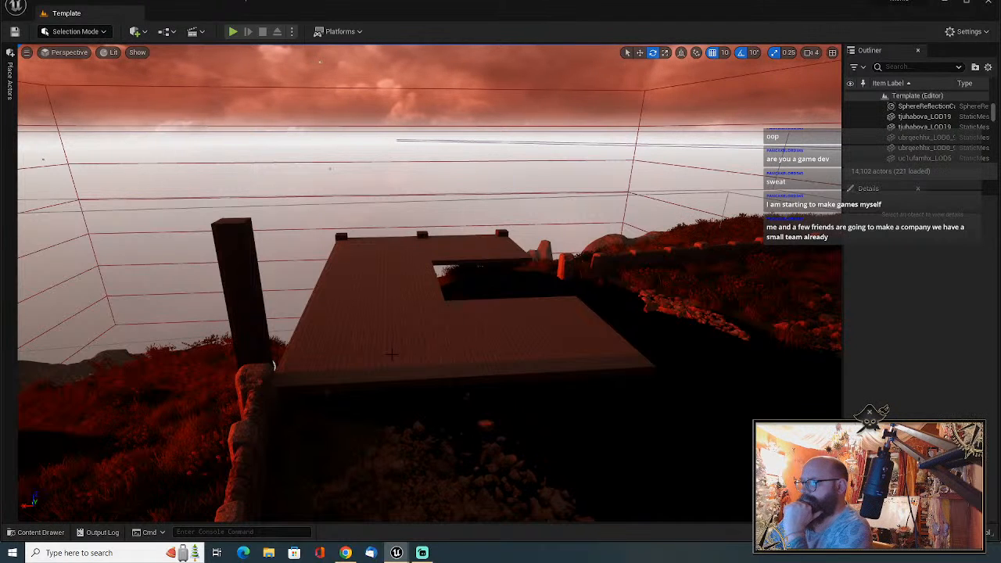
{"action": "middle_click_drag", "start_coordinate": [274, 365], "coordinate": [210, 396]}
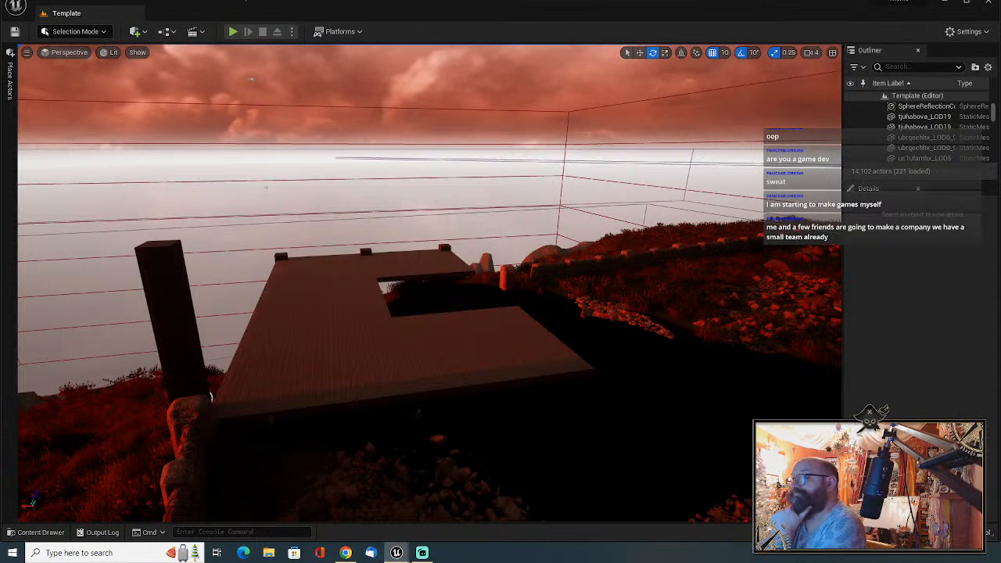
{"action": "left_click_drag", "start_coordinate": [460, 370], "coordinate": [223, 392]}
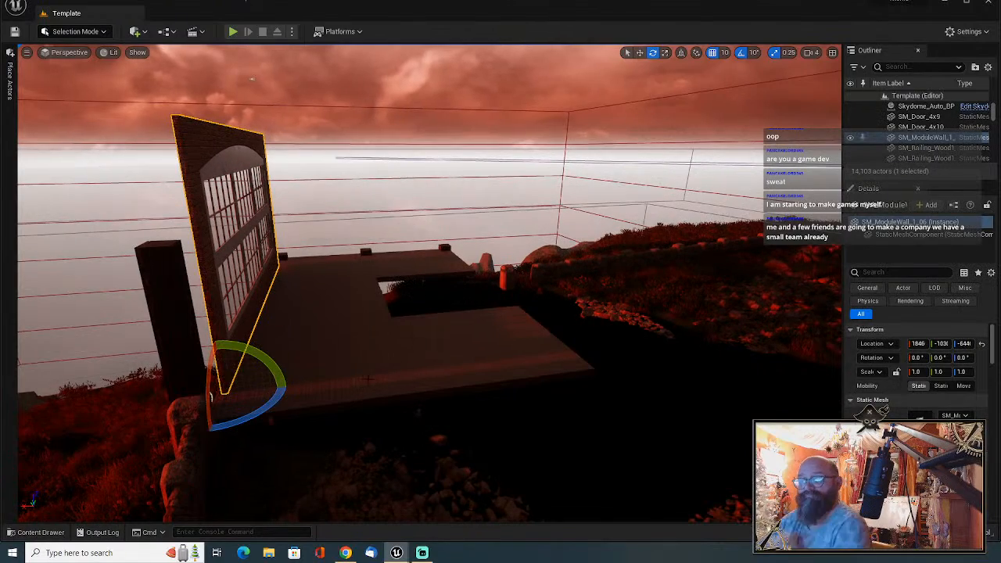
{"action": "right_click_drag", "start_coordinate": [222, 393], "coordinate": [403, 386]}
{"action": "key", "text": "a"}
{"action": "key", "text": "s"}
{"action": "key", "text": "q"}
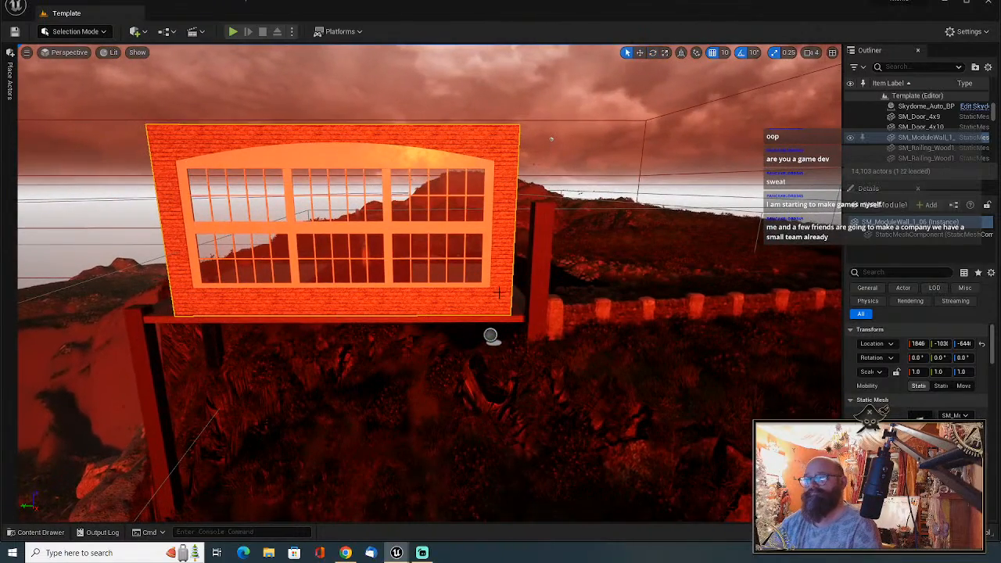
{"action": "key", "text": "w"}
{"action": "left_click_drag", "start_coordinate": [483, 315], "coordinate": [506, 314]}
Delete the dark pillar standing outside the large-window wall at the stone wall corner.
{"action": "right_click_drag", "start_coordinate": [506, 315], "coordinate": [246, 354]}
{"action": "key", "text": "d"}
{"action": "key", "text": "e"}
{"action": "key", "text": "w"}
{"action": "key", "text": "d"}
{"action": "left_click", "coordinate": [453, 206]}
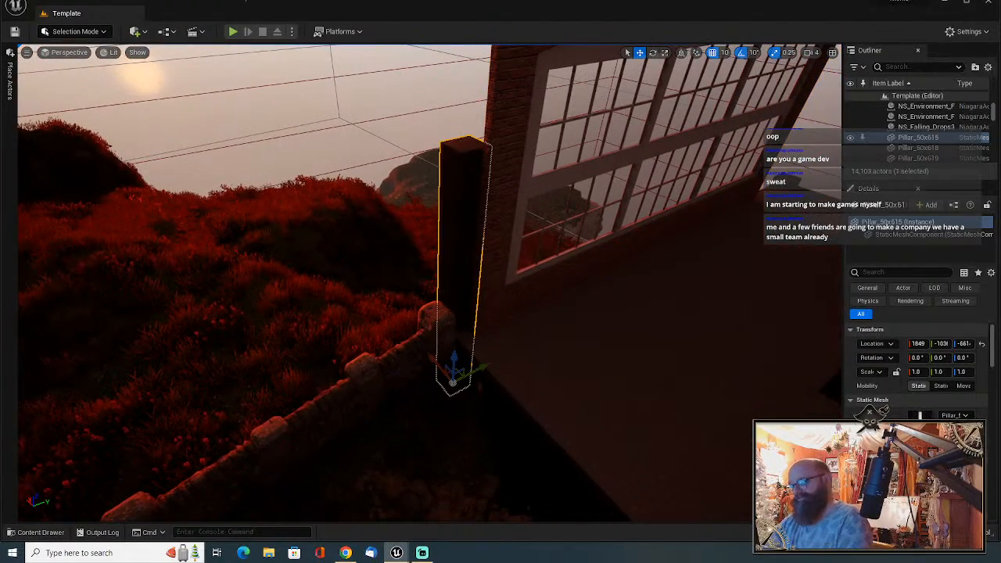
{"action": "key", "text": "Delete"}
Set the position grid snap to 5 and nudge the large-window wall to line up with the floor edge.
{"action": "right_click_drag", "start_coordinate": [454, 206], "coordinate": [571, 270]}
{"action": "key", "text": "a"}
{"action": "right_click_drag", "start_coordinate": [355, 268], "coordinate": [308, 331]}
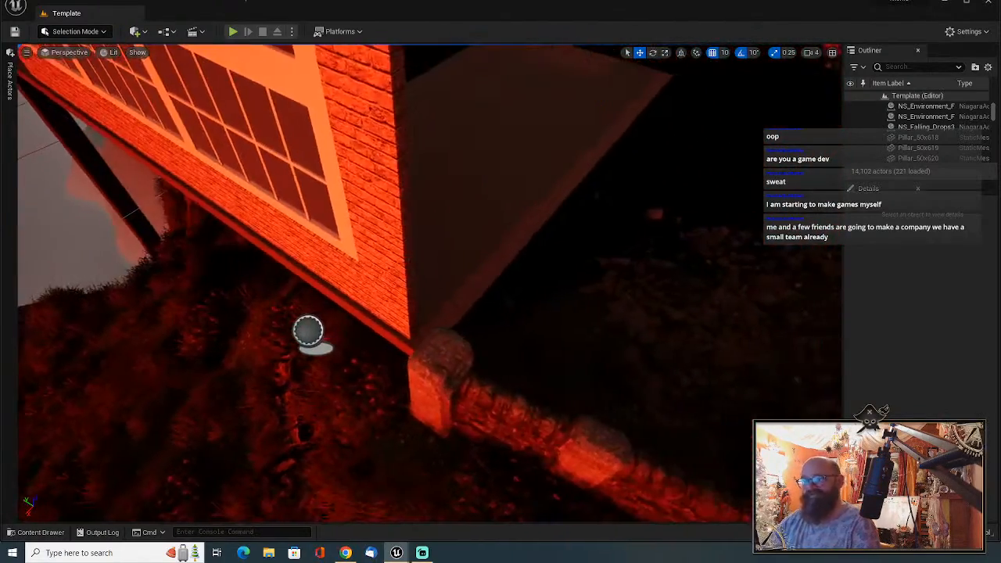
{"action": "left_click", "coordinate": [404, 294]}
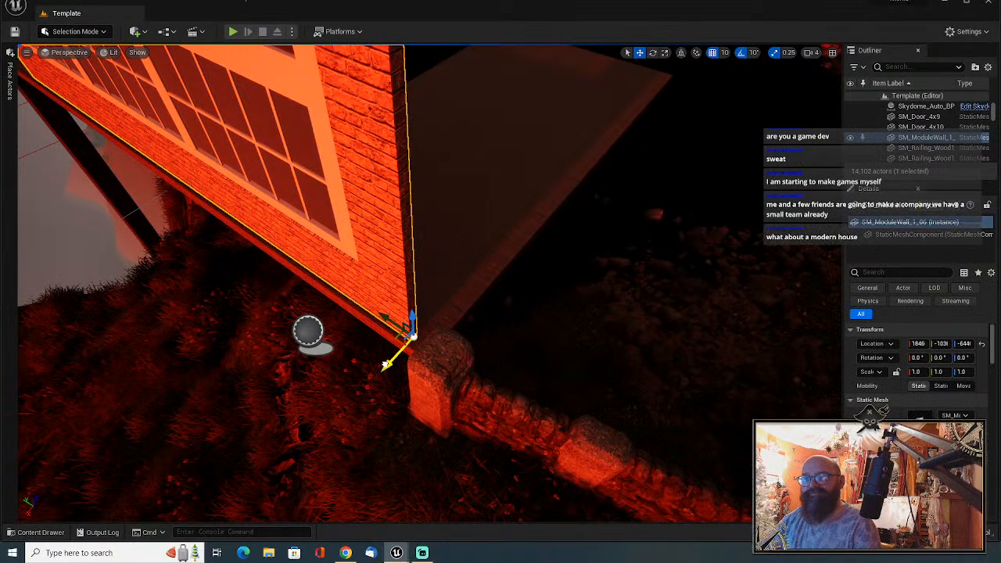
{"action": "left_click_drag", "start_coordinate": [384, 365], "coordinate": [386, 367]}
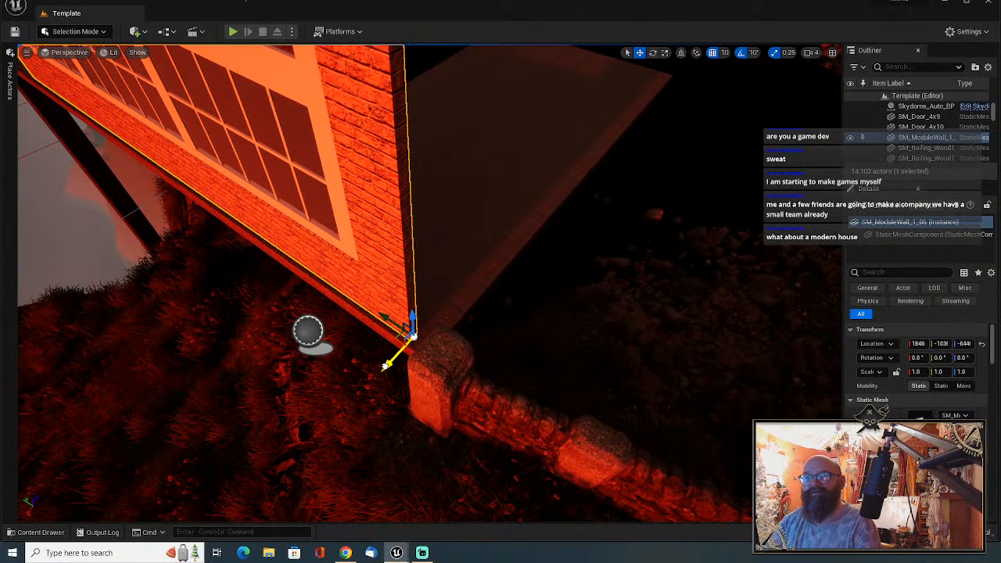
{"action": "left_click", "coordinate": [725, 52]}
{"action": "left_click", "coordinate": [739, 93]}
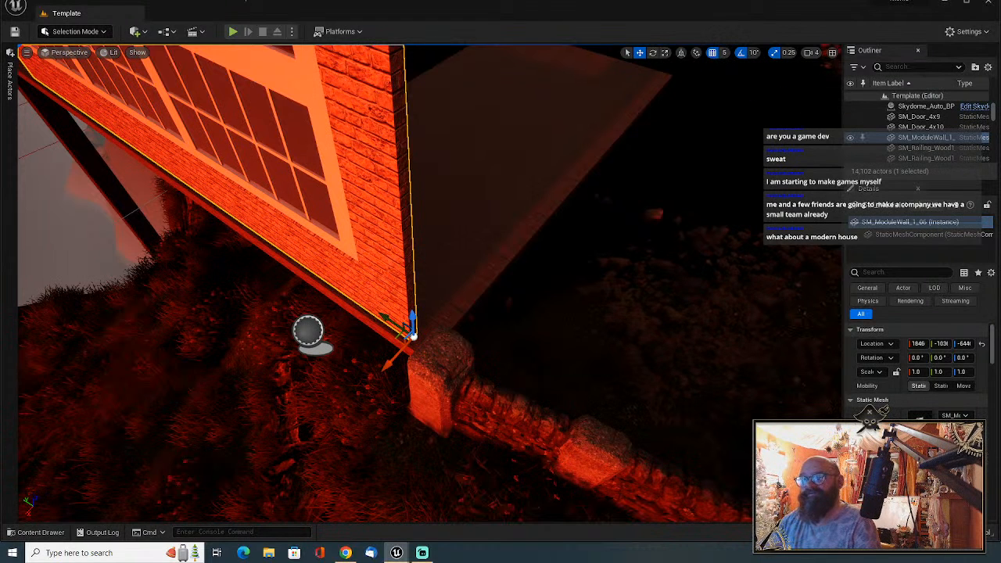
{"action": "left_click_drag", "start_coordinate": [384, 366], "coordinate": [382, 368]}
{"action": "right_click_drag", "start_coordinate": [386, 366], "coordinate": [501, 366]}
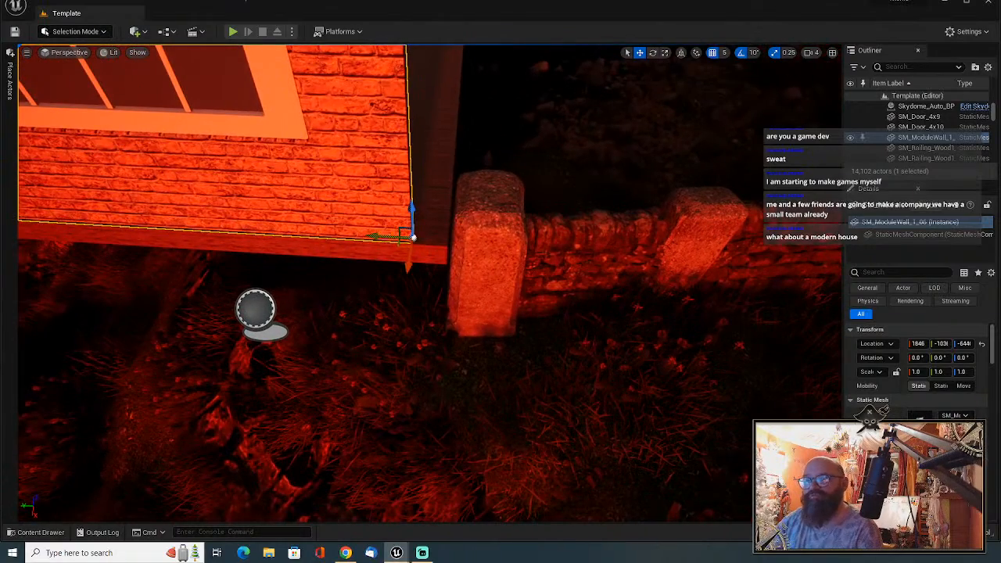
Place the SM_ModuleWall_1_05 brick wall with the small opening on the floor and rotate it 90° about the vertical axis.
{"action": "right_click_drag", "start_coordinate": [403, 236], "coordinate": [274, 296]}
{"action": "left_click_drag", "start_coordinate": [754, 348], "coordinate": [626, 276]}
{"action": "key", "text": "e"}
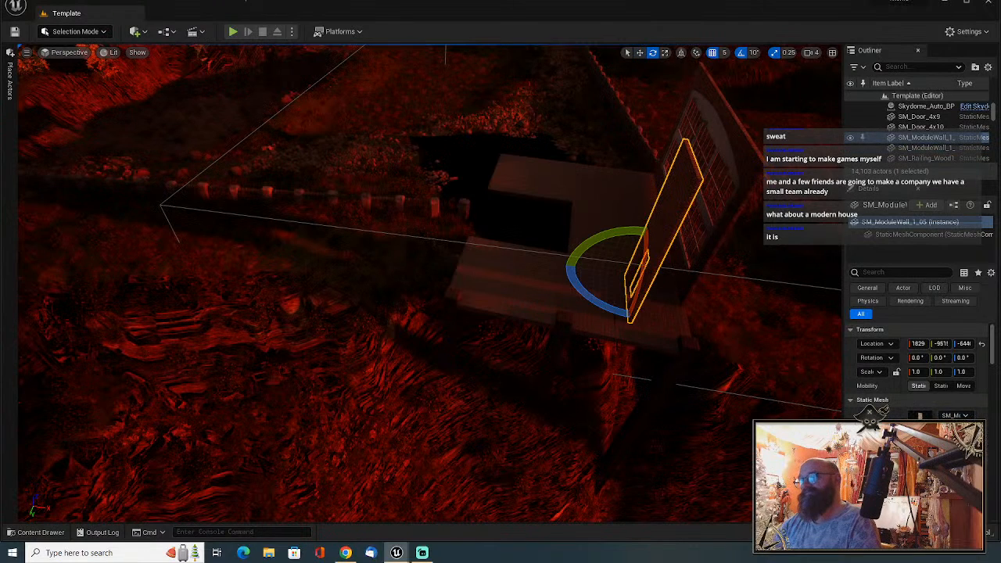
{"action": "mouse_move", "coordinate": [618, 312]}
{"action": "left_mouse_down"}
{"action": "mouse_move", "coordinate": [688, 304]}
{"action": "mouse_move", "coordinate": [616, 315]}
{"action": "mouse_move", "coordinate": [629, 318]}
{"action": "left_mouse_up"}
{"action": "key", "text": "w"}
{"action": "right_click_drag", "start_coordinate": [630, 318], "coordinate": [640, 366]}
{"action": "key", "text": "s"}
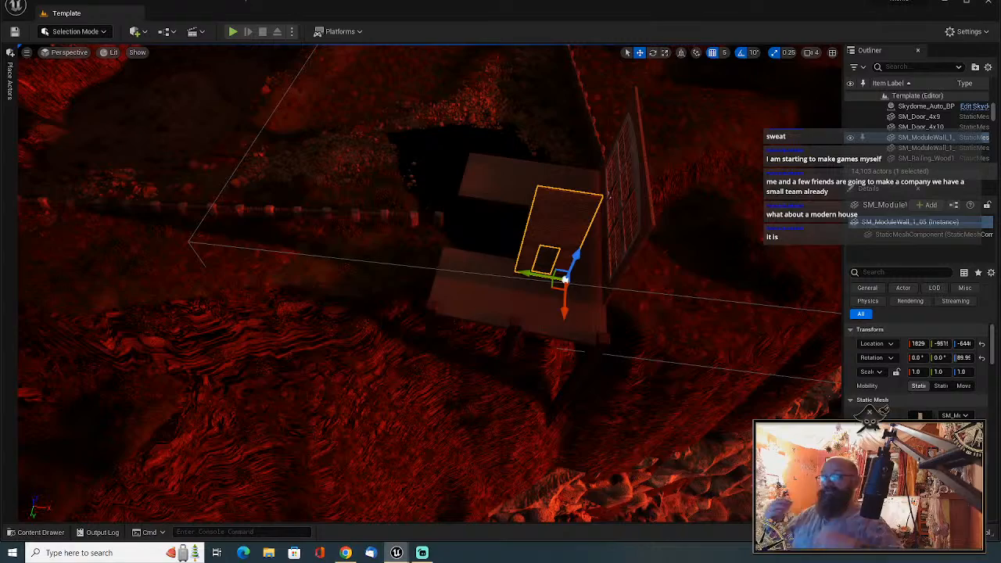
Move the small-opening wall to the far end of the large-window wall so the two form a corner.
{"action": "right_click_drag", "start_coordinate": [430, 283], "coordinate": [440, 416]}
{"action": "left_click_drag", "start_coordinate": [453, 415], "coordinate": [383, 346]}
{"action": "left_click", "coordinate": [384, 346]}
{"action": "right_click_drag", "start_coordinate": [384, 346], "coordinate": [453, 369]}
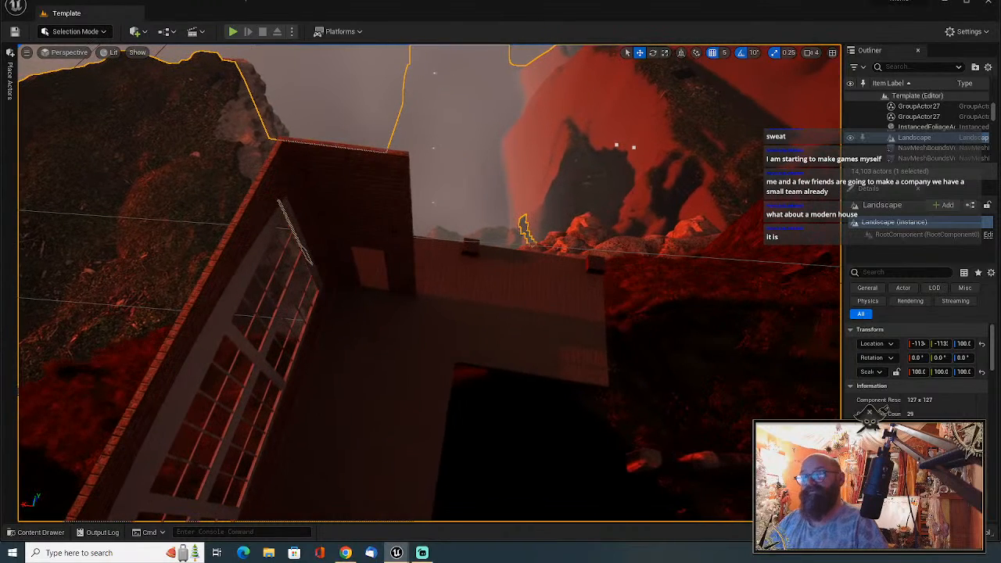
Duplicate the small-opening wall along its length, swap the copy's mesh for the solid brick wall, and close the gap between them.
{"action": "left_click", "coordinate": [365, 287]}
{"action": "left_click_drag", "start_coordinate": [364, 288], "coordinate": [491, 294], "text": "alt"}
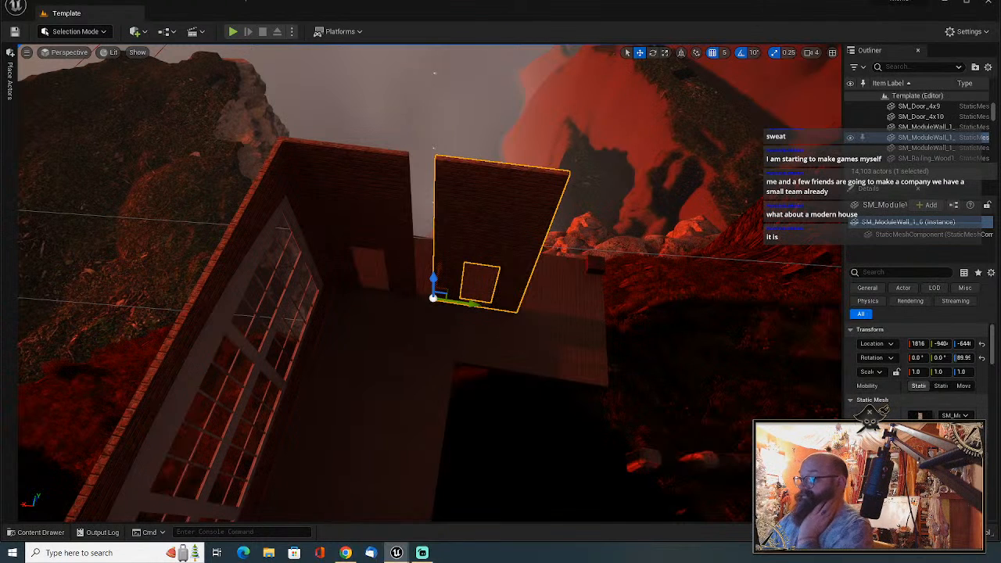
{"action": "left_click", "coordinate": [945, 428]}
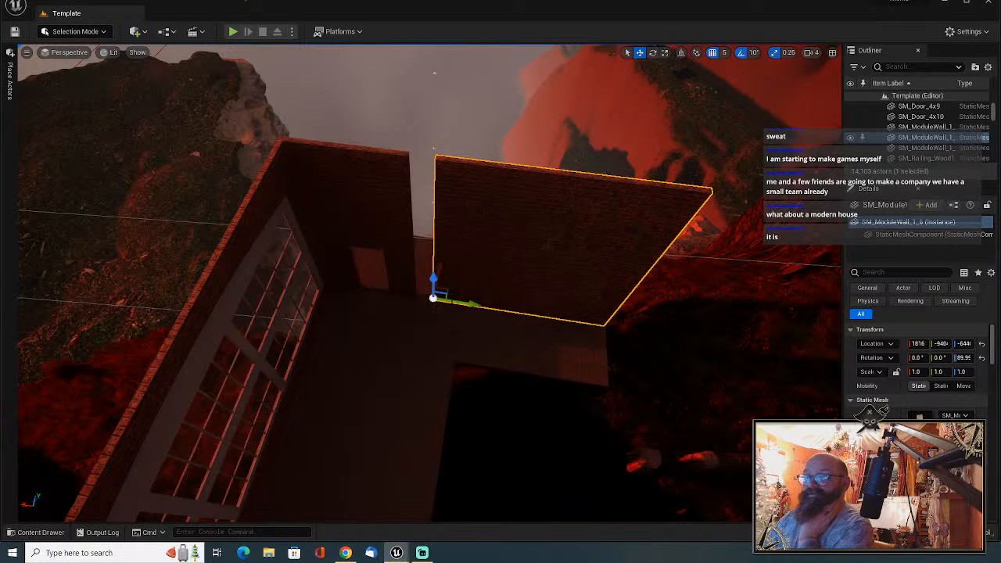
{"action": "left_click_drag", "start_coordinate": [452, 303], "coordinate": [441, 300]}
{"action": "left_click", "coordinate": [479, 129]}
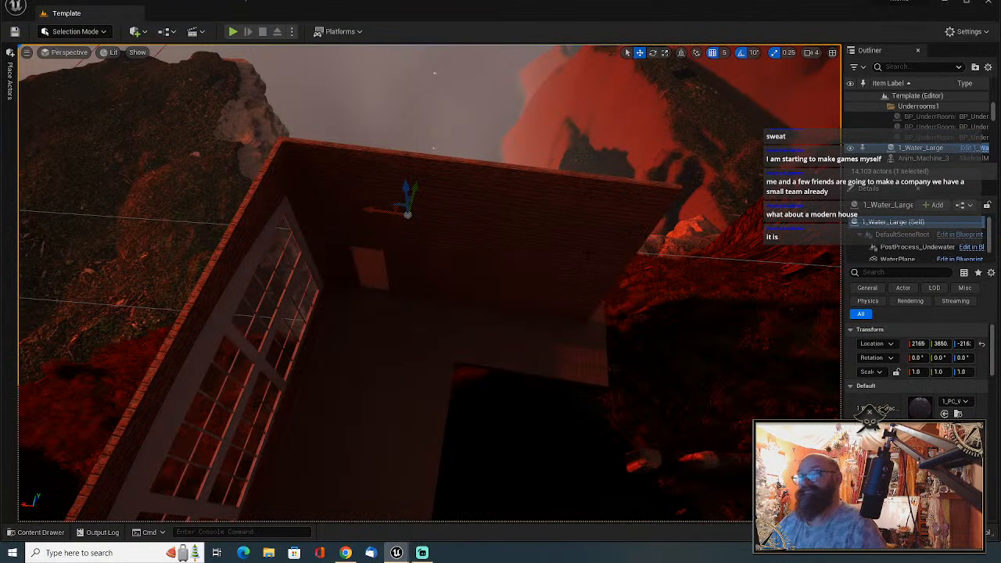
Duplicate the solid brick wall and rotate the copy 90° so it runs parallel to the large-window wall.
{"action": "right_click_drag", "start_coordinate": [480, 129], "coordinate": [371, 210]}
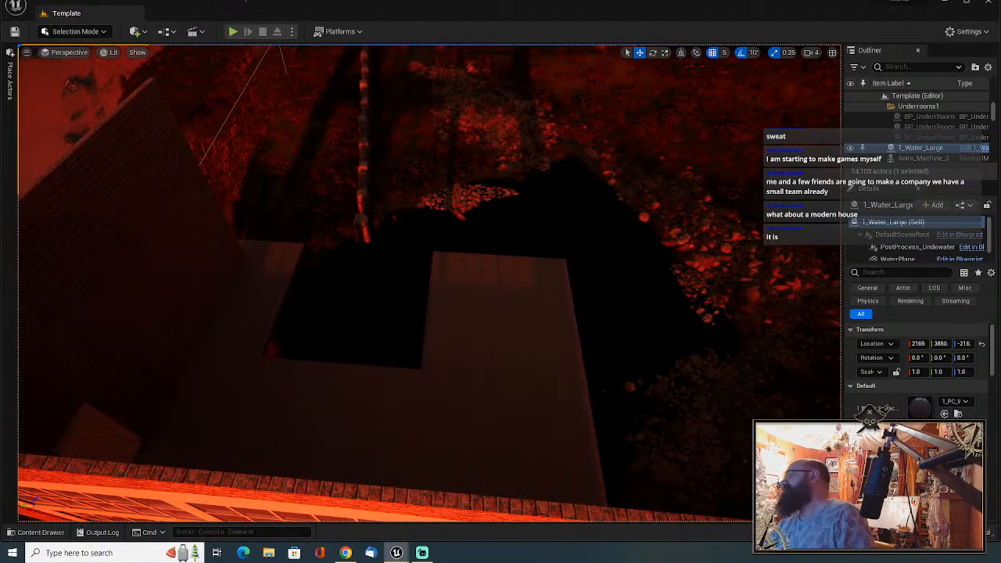
{"action": "right_click_drag", "start_coordinate": [371, 210], "coordinate": [356, 201]}
{"action": "left_click", "coordinate": [285, 326]}
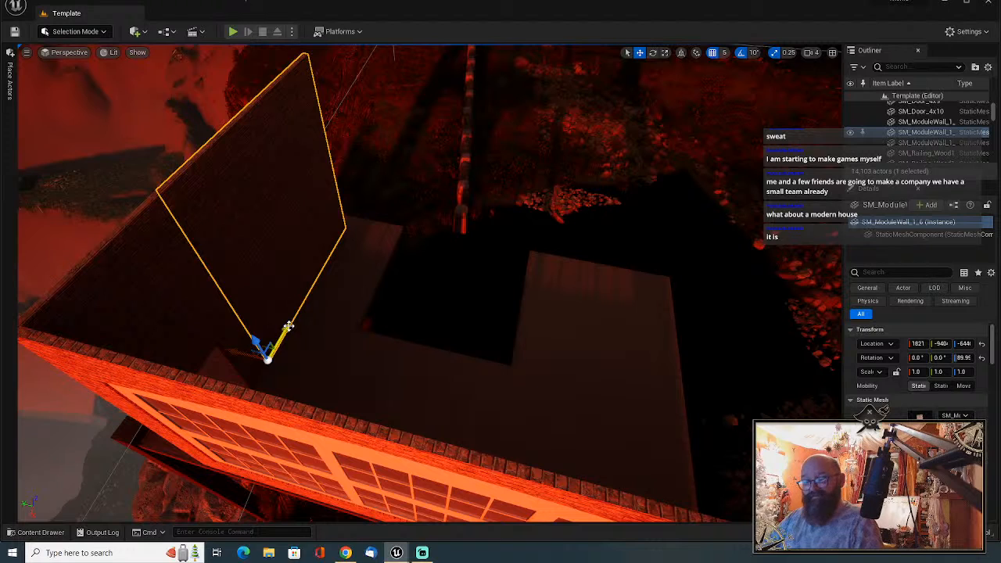
{"action": "key", "text": "e"}
{"action": "left_click_drag", "start_coordinate": [286, 345], "coordinate": [211, 350], "text": "alt"}
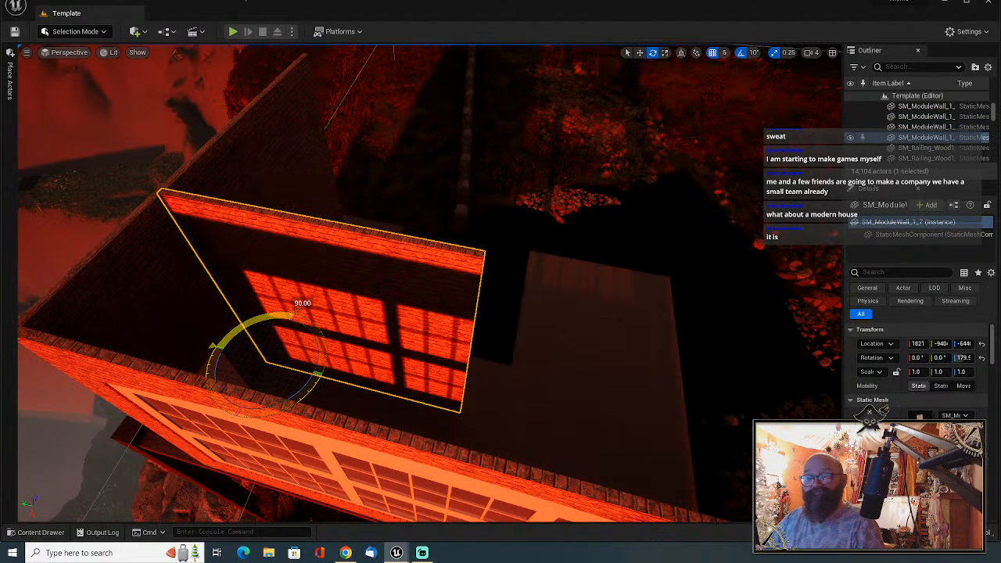
Move the rotated solid wall to the free end of the wall row and fit it into the corner.
{"action": "key", "text": "w"}
{"action": "left_click_drag", "start_coordinate": [282, 332], "coordinate": [338, 268]}
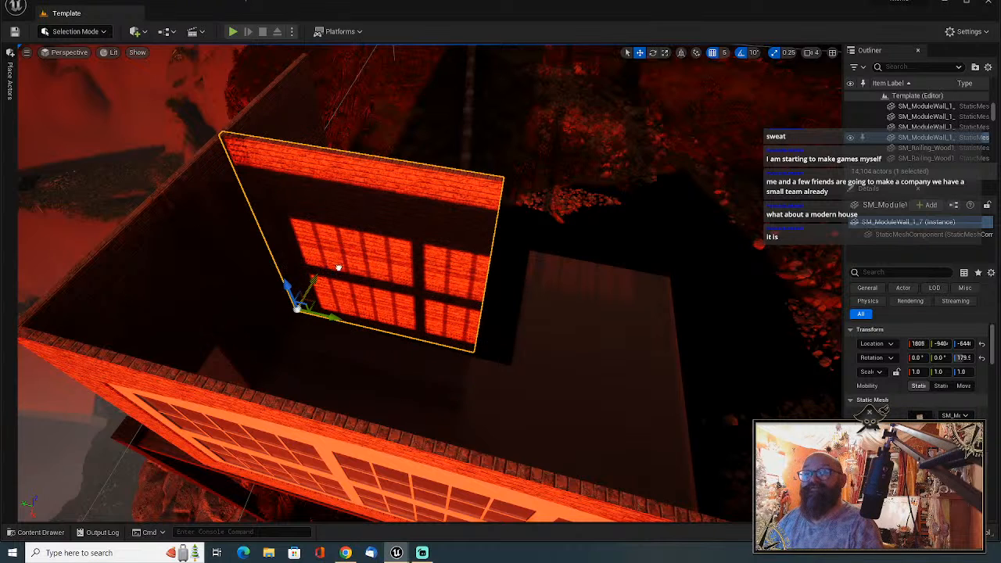
{"action": "left_click_drag", "start_coordinate": [392, 228], "coordinate": [403, 221]}
{"action": "right_click_drag", "start_coordinate": [356, 206], "coordinate": [626, 202]}
{"action": "right_click_drag", "start_coordinate": [430, 234], "coordinate": [360, 274]}
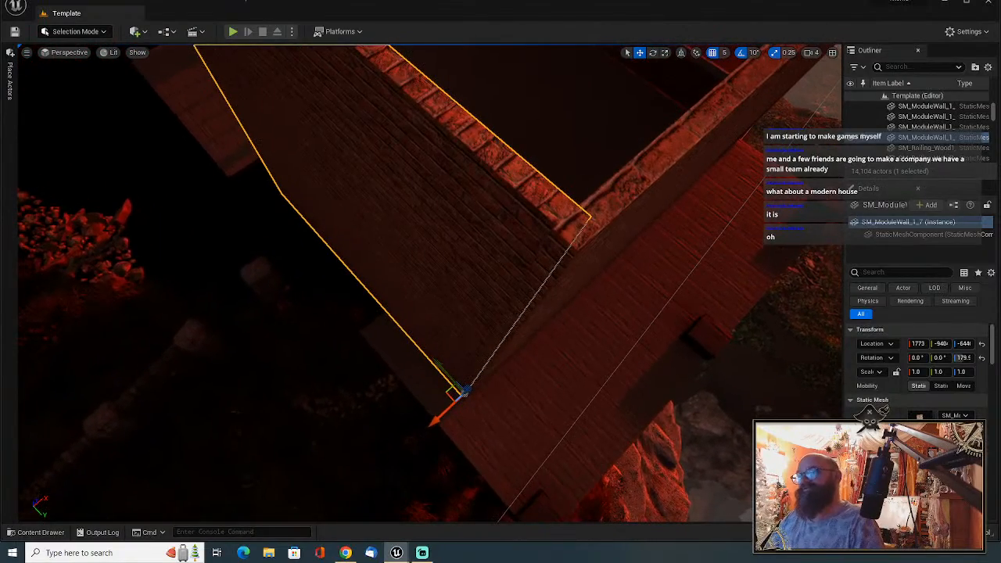
{"action": "left_click_drag", "start_coordinate": [446, 393], "coordinate": [442, 371]}
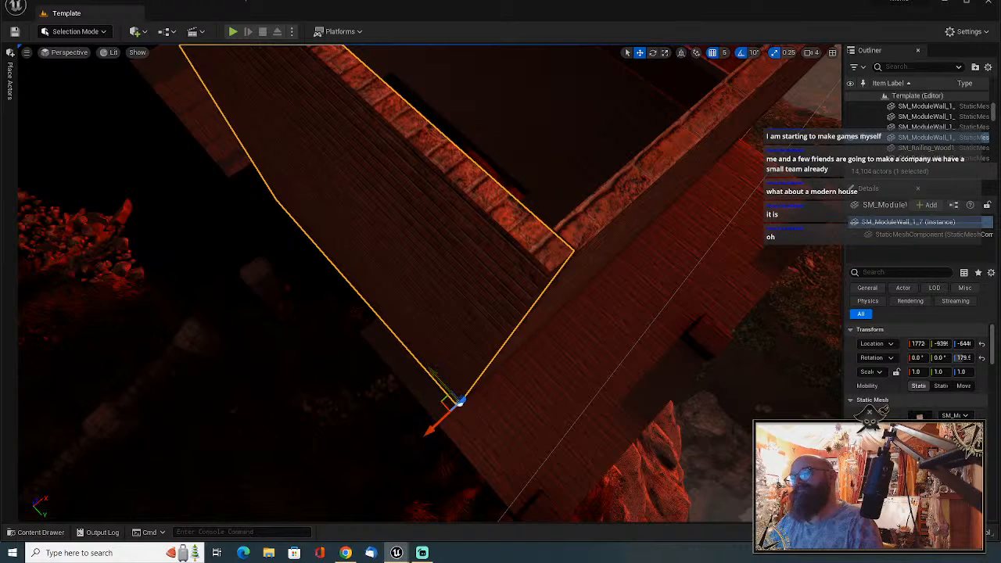
Set the position grid snap to 1 and fine-adjust the rotated solid wall to sit flush at the outer corner.
{"action": "left_click", "coordinate": [548, 374]}
{"action": "right_click_drag", "start_coordinate": [548, 374], "coordinate": [486, 335]}
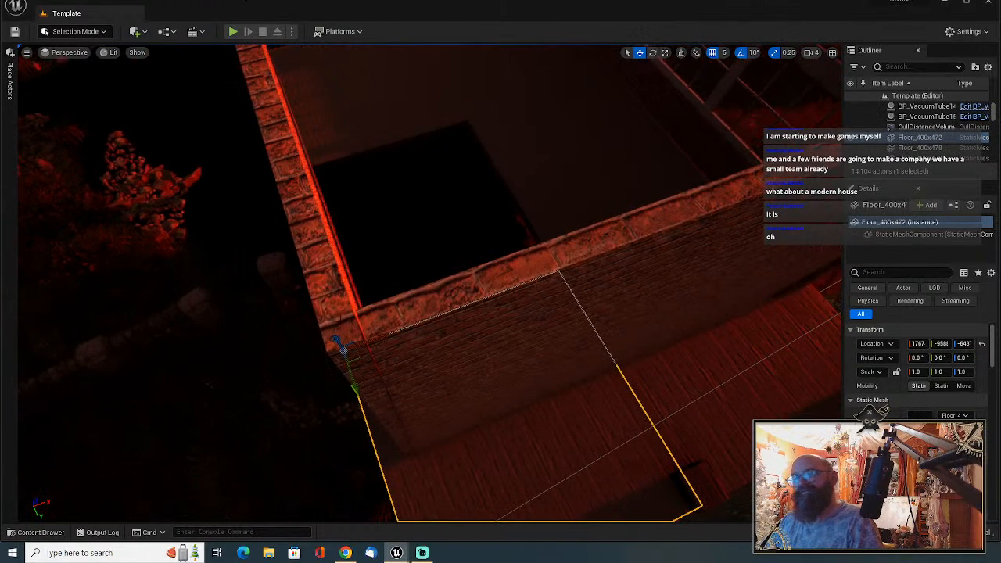
{"action": "left_click", "coordinate": [344, 313]}
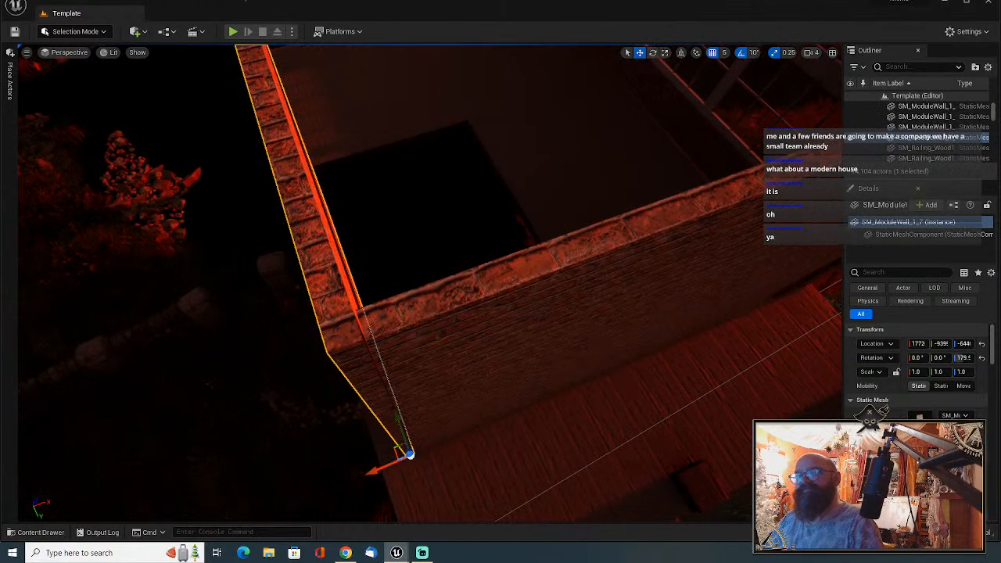
{"action": "left_click", "coordinate": [724, 52]}
{"action": "left_click", "coordinate": [744, 81]}
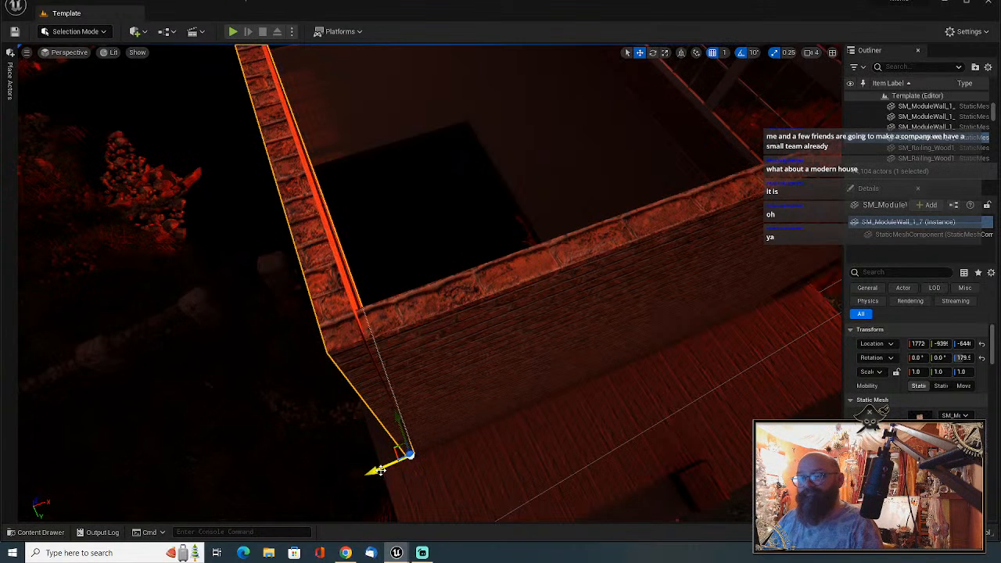
{"action": "left_click_drag", "start_coordinate": [379, 469], "coordinate": [381, 469]}
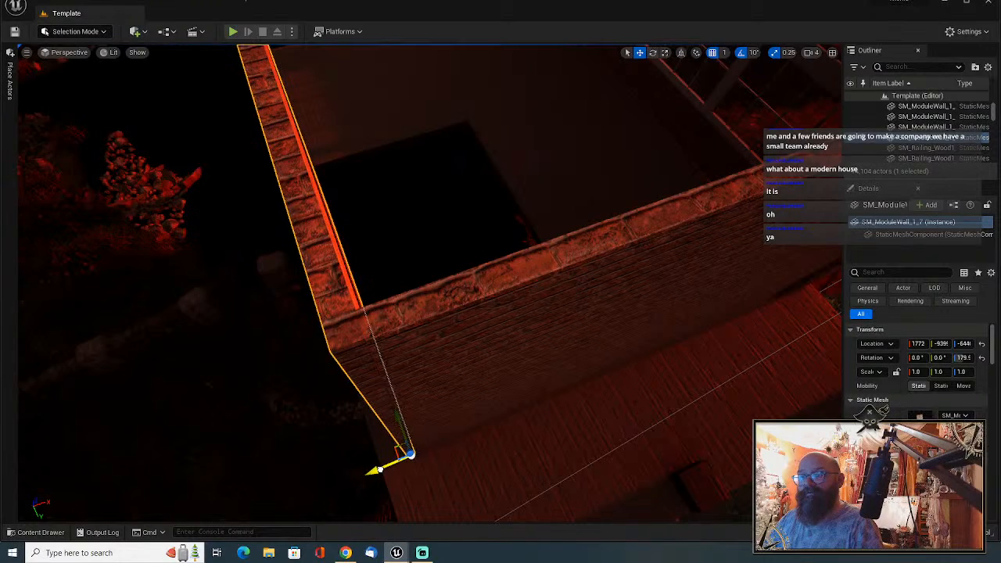
{"action": "left_click", "coordinate": [344, 458]}
{"action": "right_click_drag", "start_coordinate": [344, 458], "coordinate": [520, 450]}
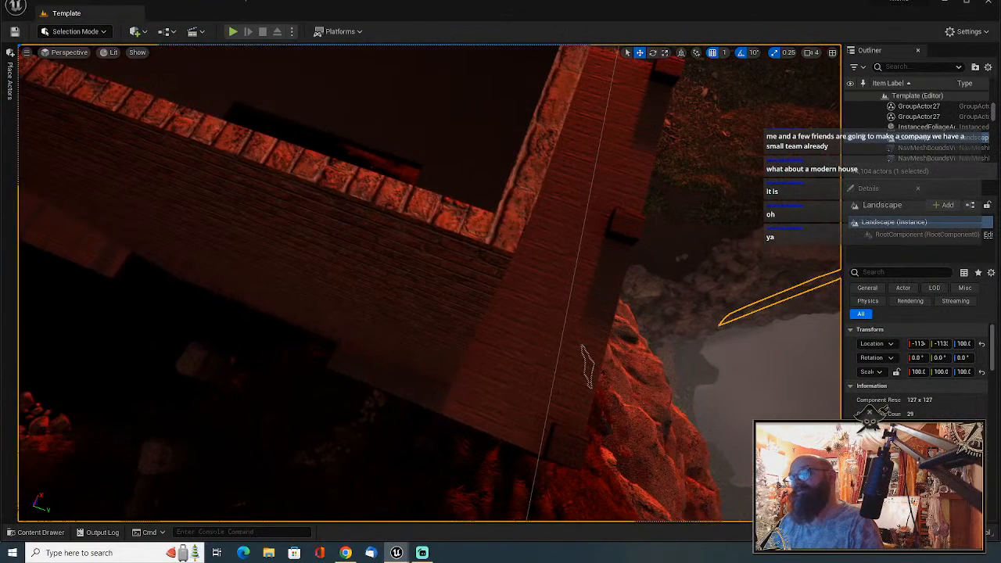
{"action": "left_click", "coordinate": [458, 349]}
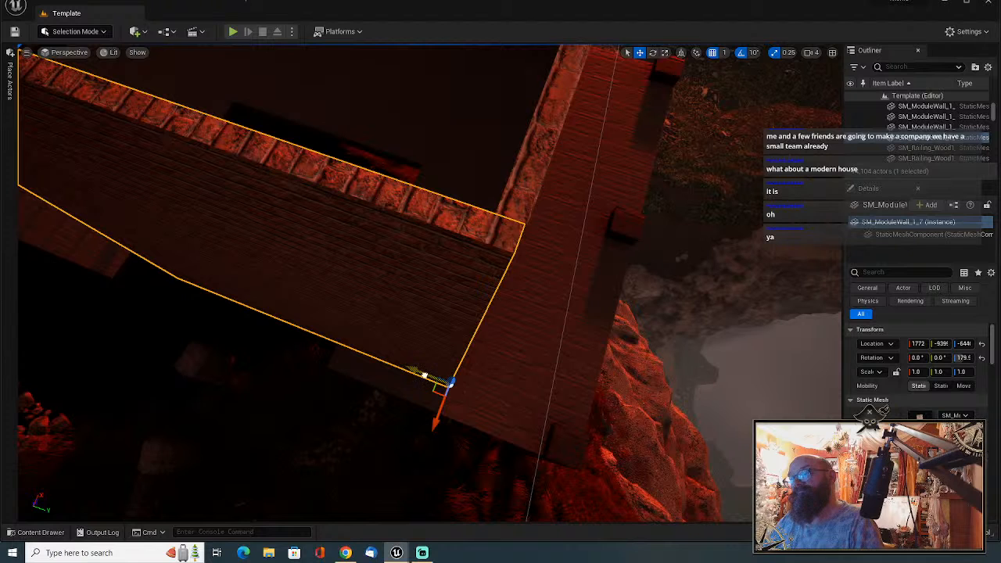
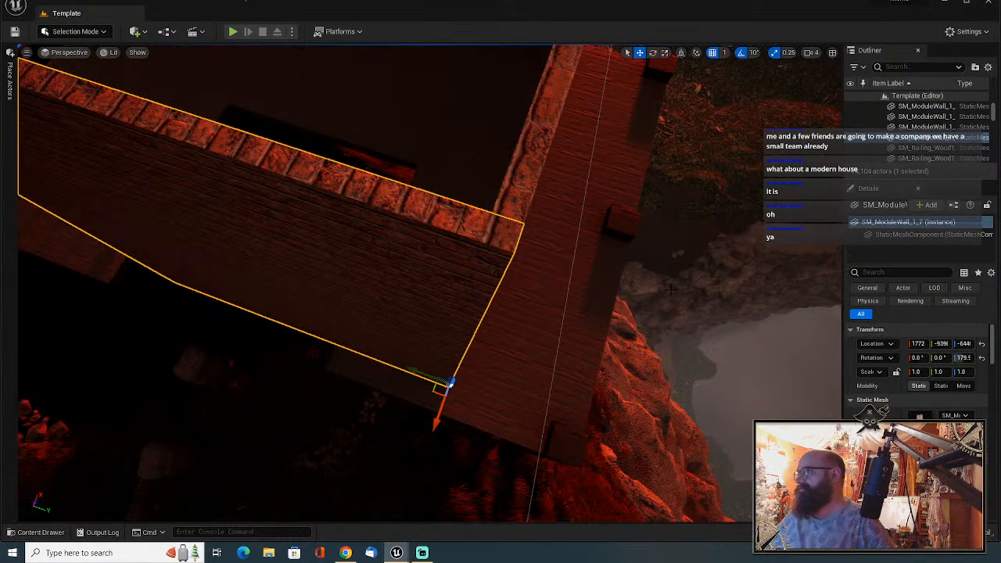
Duplicate the rotated solid wall along its length, swap the copy's mesh for the shorter solid wall, and butt it against the original.
{"action": "right_click_drag", "start_coordinate": [545, 280], "coordinate": [601, 227]}
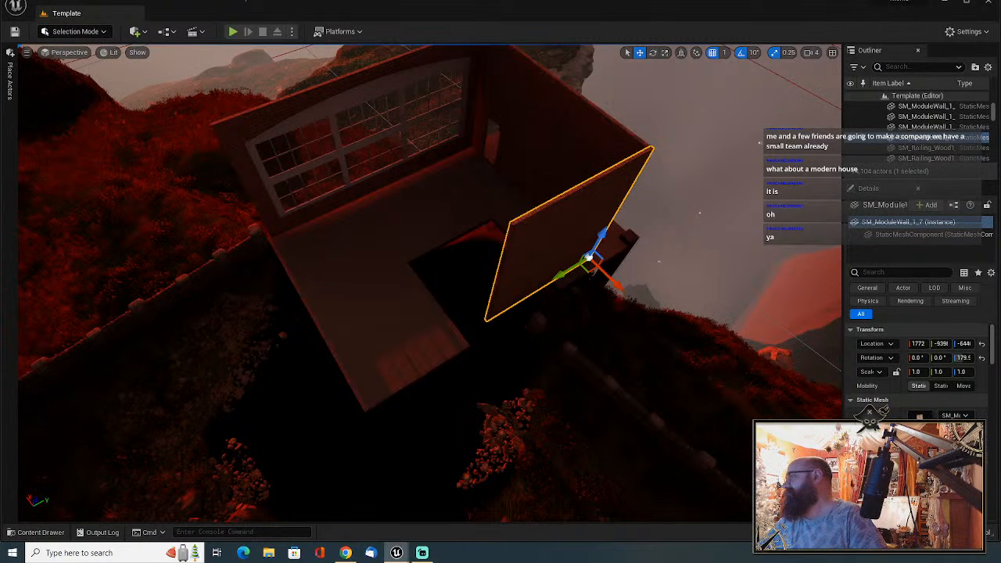
{"action": "left_click_drag", "start_coordinate": [564, 273], "coordinate": [408, 339], "text": "alt"}
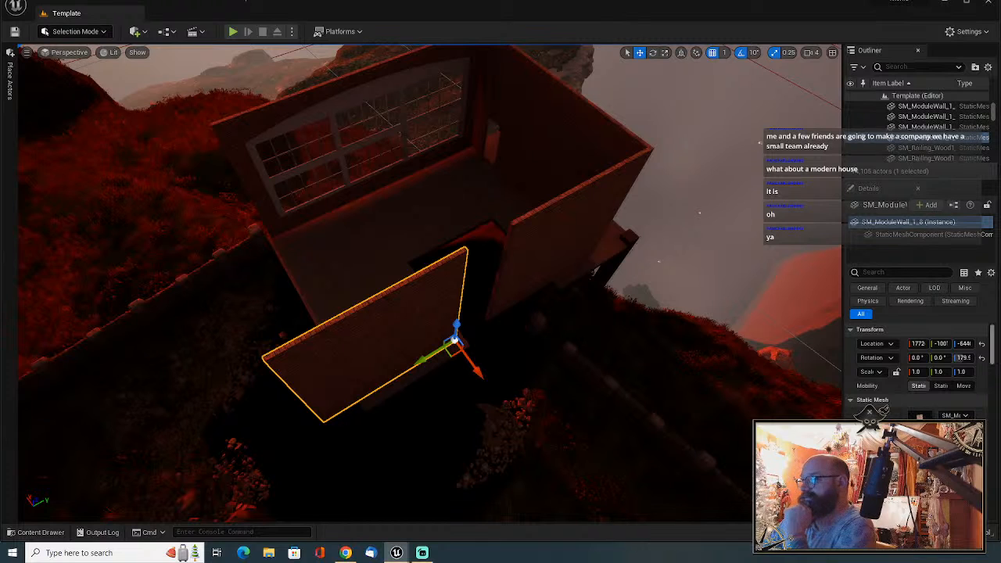
{"action": "left_click", "coordinate": [948, 429]}
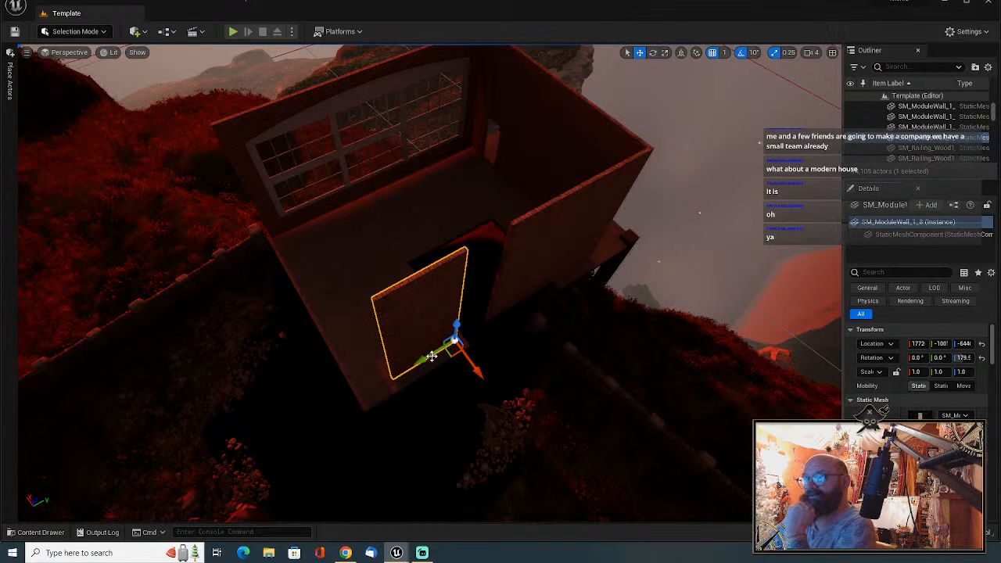
{"action": "left_click_drag", "start_coordinate": [432, 357], "coordinate": [461, 342]}
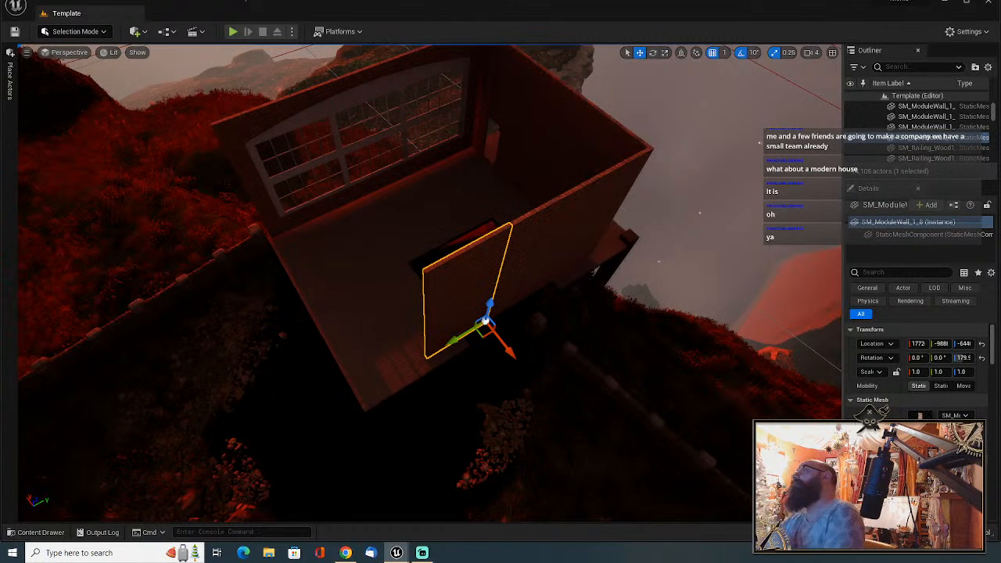
Try stretching the short wall copy to a scale of 1.25 along its length and undo the change.
{"action": "right_click_drag", "start_coordinate": [462, 342], "coordinate": [413, 314]}
{"action": "key", "text": "w"}
{"action": "key", "text": "w"}
{"action": "key", "text": "a"}
{"action": "key", "text": "s"}
{"action": "key", "text": "r"}
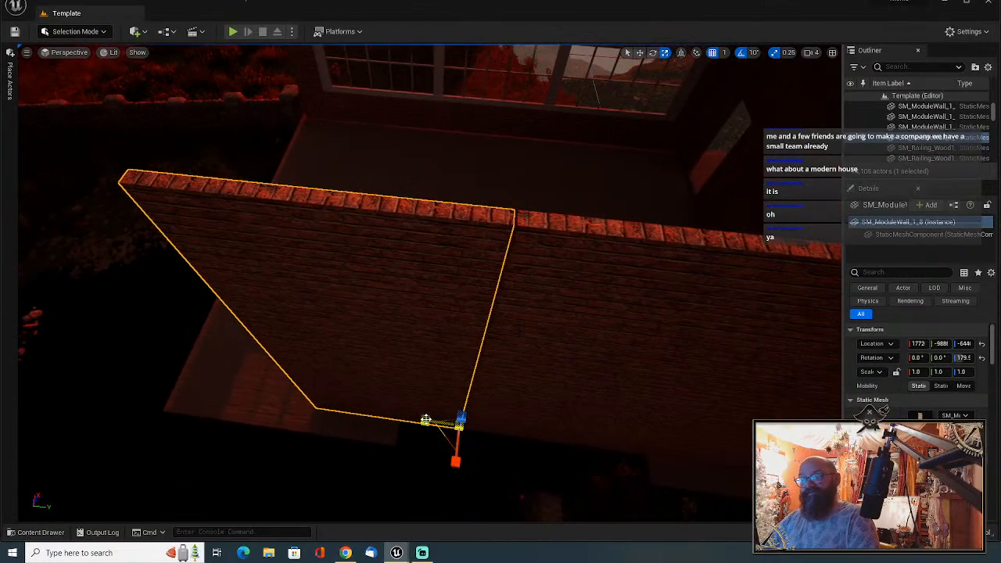
{"action": "mouse_move", "coordinate": [426, 421]}
{"action": "left_mouse_down"}
{"action": "mouse_move", "coordinate": [463, 425]}
{"action": "mouse_move", "coordinate": [398, 419]}
{"action": "mouse_move", "coordinate": [407, 420]}
{"action": "left_mouse_up"}
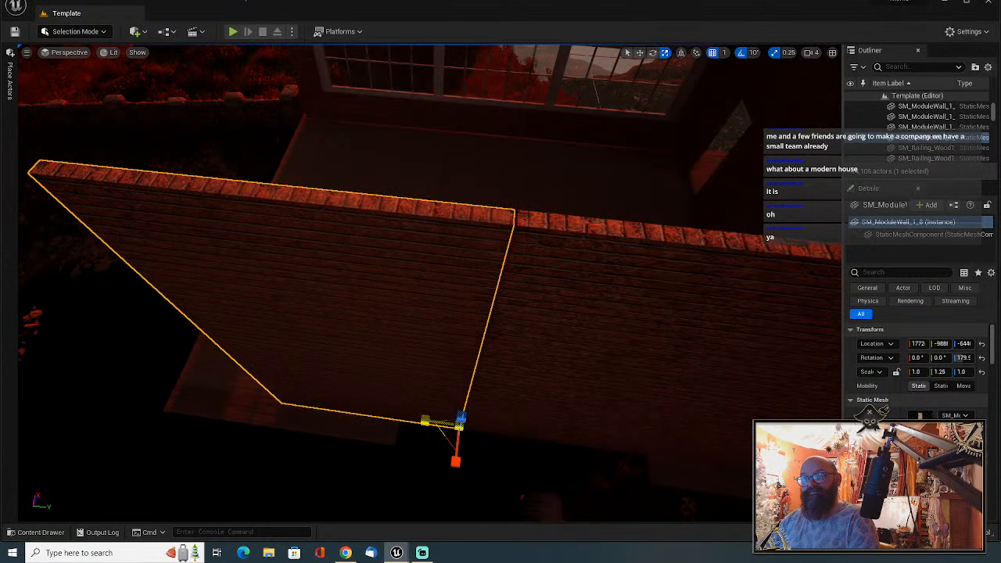
{"action": "key", "text": "ctrl+z"}
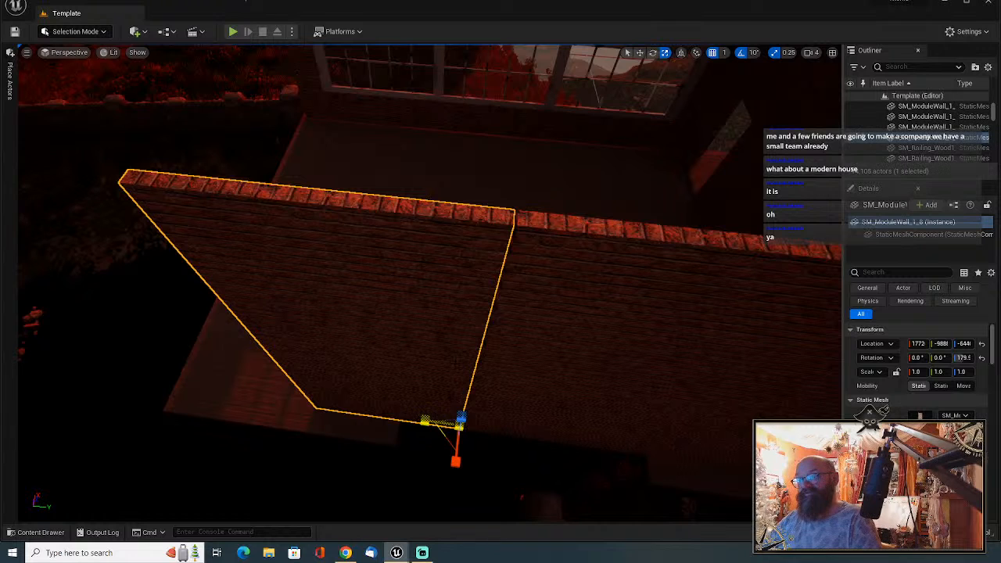
Nudge the short wall along its length to close the seam with the neighbouring solid wall.
{"action": "key", "text": "w"}
{"action": "left_click_drag", "start_coordinate": [421, 423], "coordinate": [432, 420]}
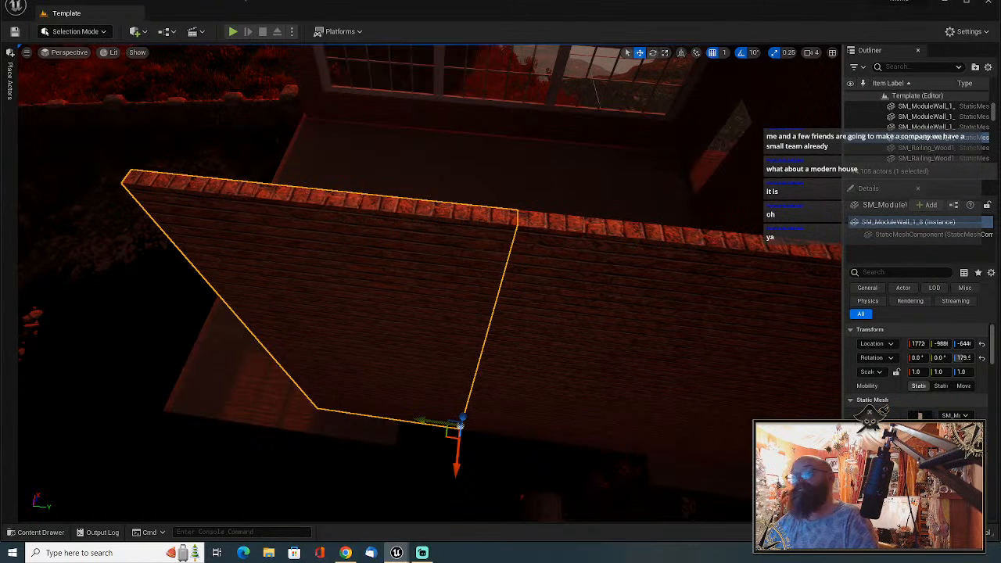
Search the project settings for "navig", review the navigation mesh and navigation system options, and close the settings.
{"action": "left_click", "coordinate": [68, 5]}
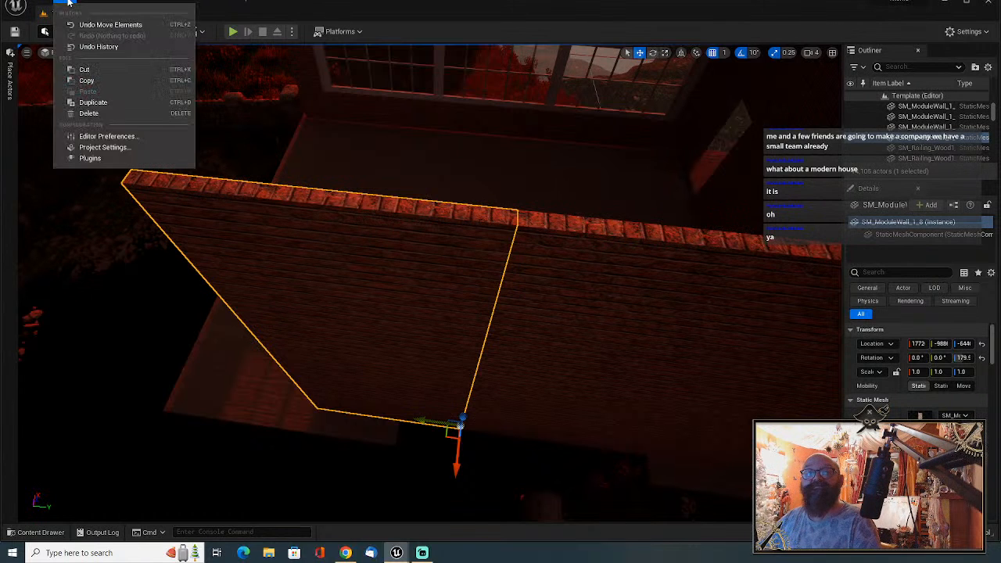
{"action": "left_click", "coordinate": [101, 148]}
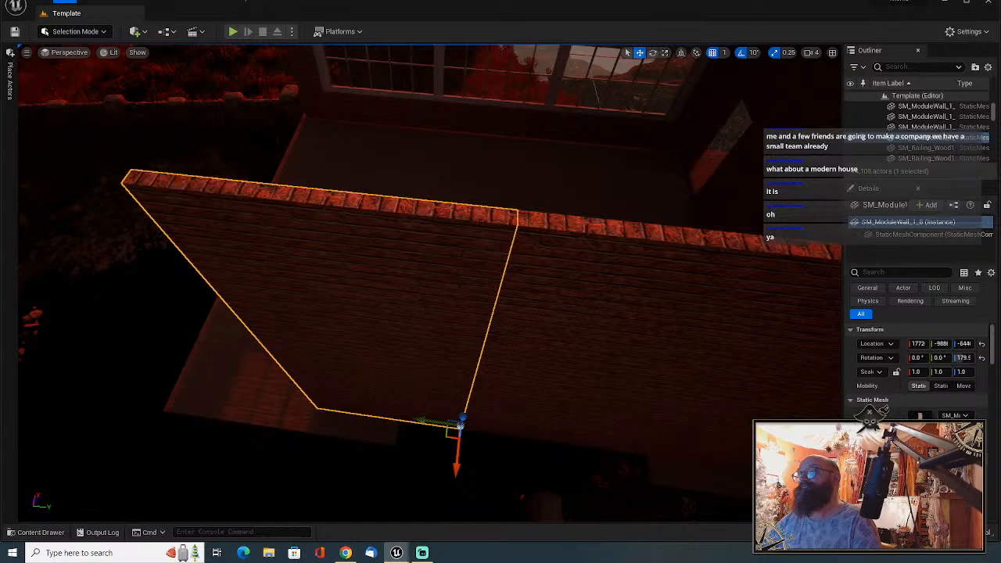
{"action": "type", "text": "na"}
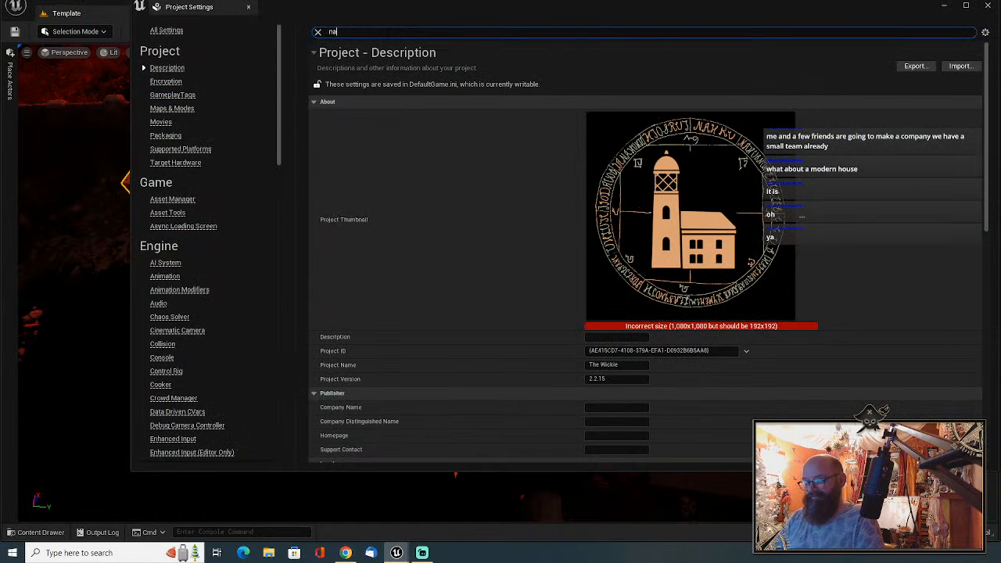
{"action": "type", "text": "vig"}
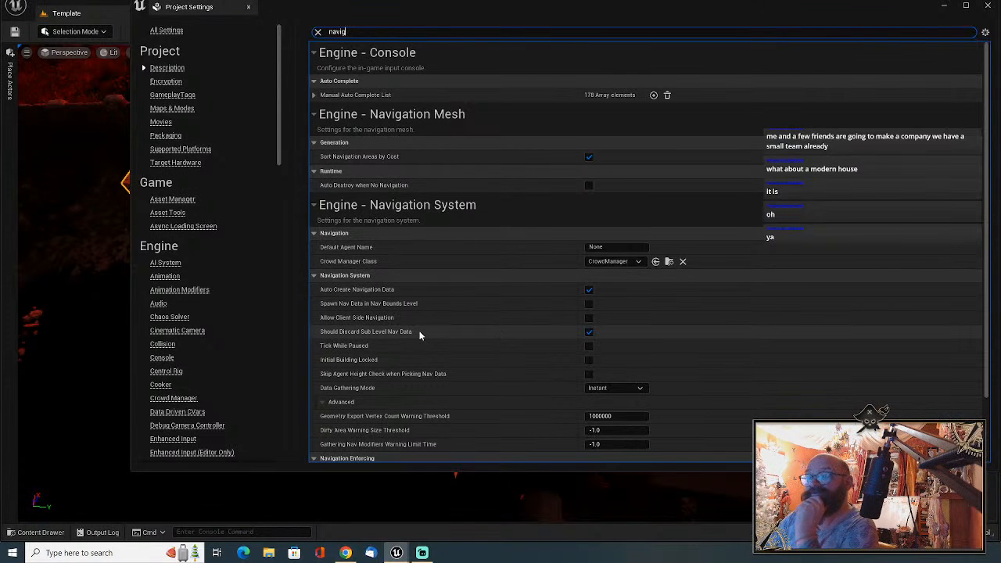
{"action": "scroll", "coordinate": [420, 335], "scroll_direction": "down", "scroll_amount": 3}
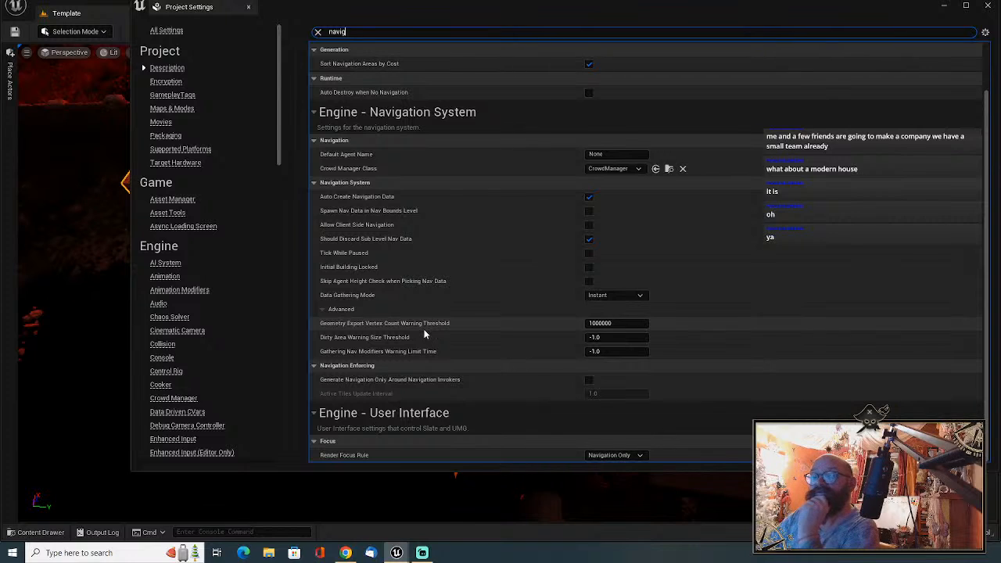
{"action": "scroll", "coordinate": [425, 329], "scroll_direction": "up", "scroll_amount": 3}
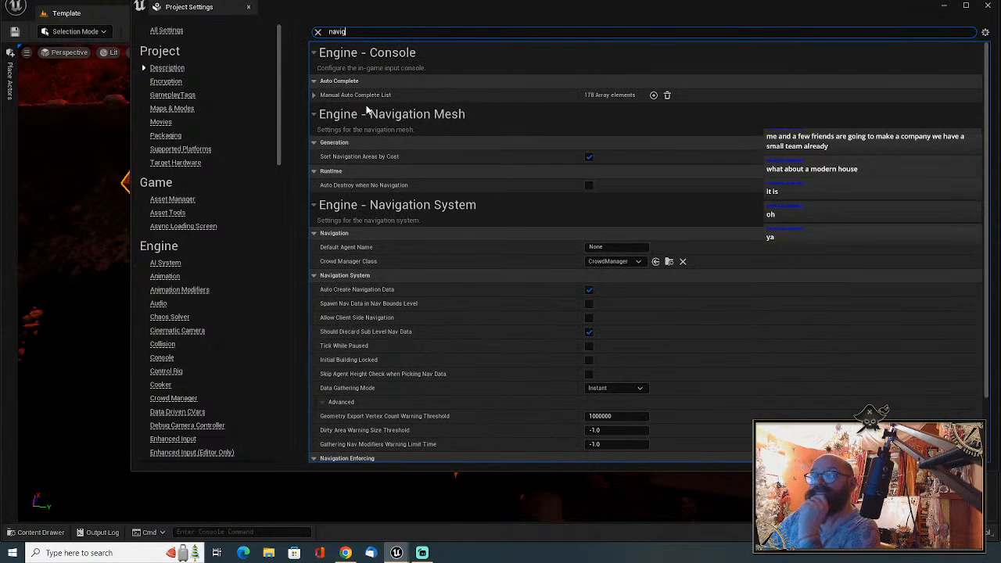
{"action": "left_click", "coordinate": [318, 33]}
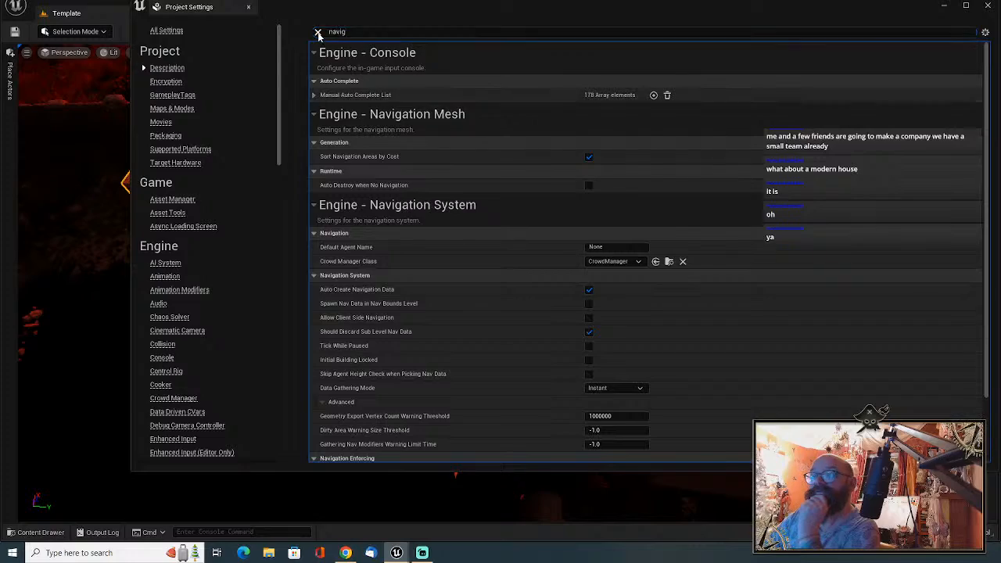
{"action": "left_click", "coordinate": [987, 9]}
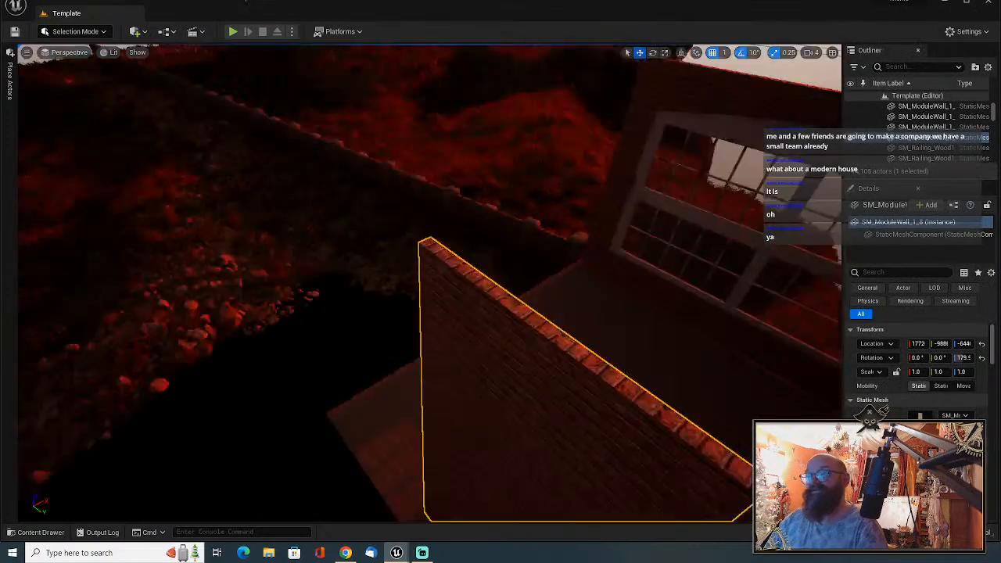
Move the NavMeshBoundsVolume that covers the building along its Y axis, away from the house.
{"action": "key", "text": "s"}
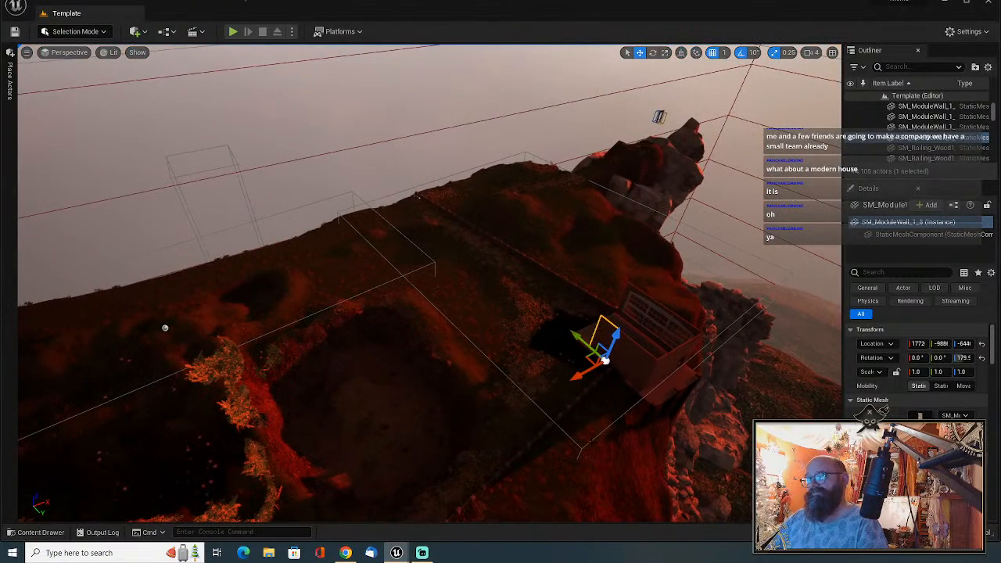
{"action": "left_click", "coordinate": [592, 442]}
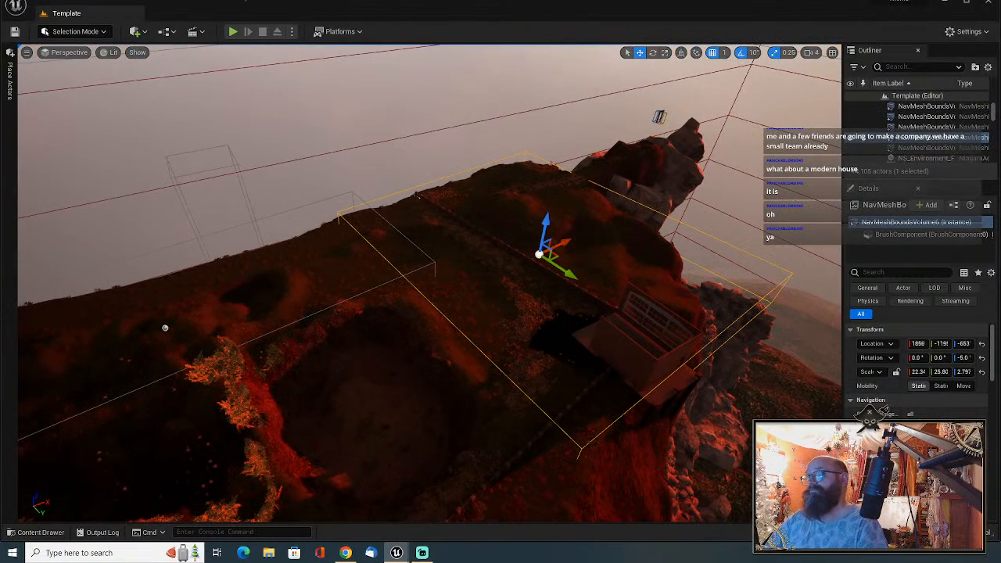
{"action": "left_click_drag", "start_coordinate": [563, 274], "coordinate": [517, 234]}
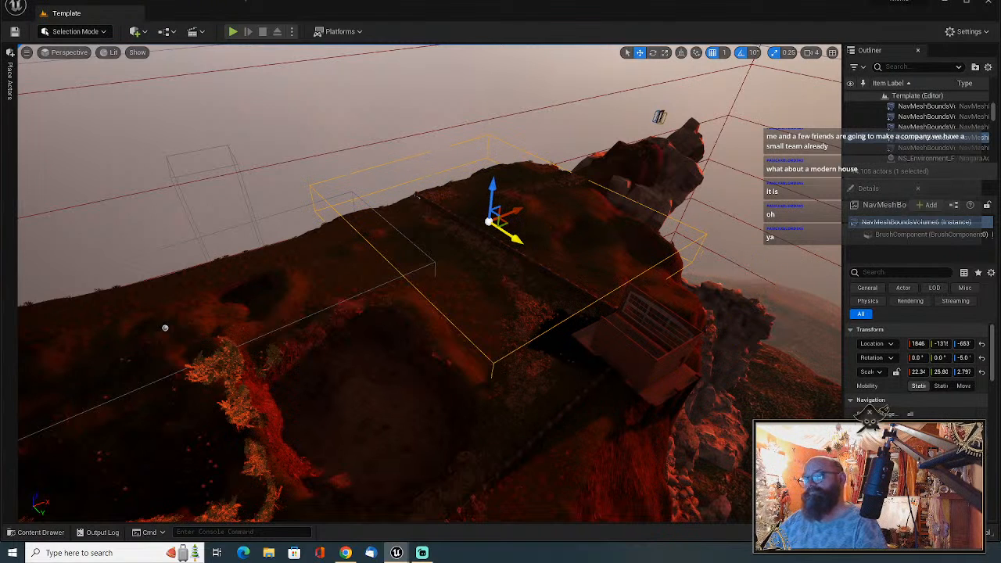
Reselect the short wall section and fine-adjust it along its length, checking the brick joint with the adjacent wall from both sides.
{"action": "right_click_drag", "start_coordinate": [517, 237], "coordinate": [654, 227]}
{"action": "key", "text": "w"}
{"action": "key", "text": "w"}
{"action": "key", "text": "w"}
{"action": "key", "text": "s"}
{"action": "key", "text": "d"}
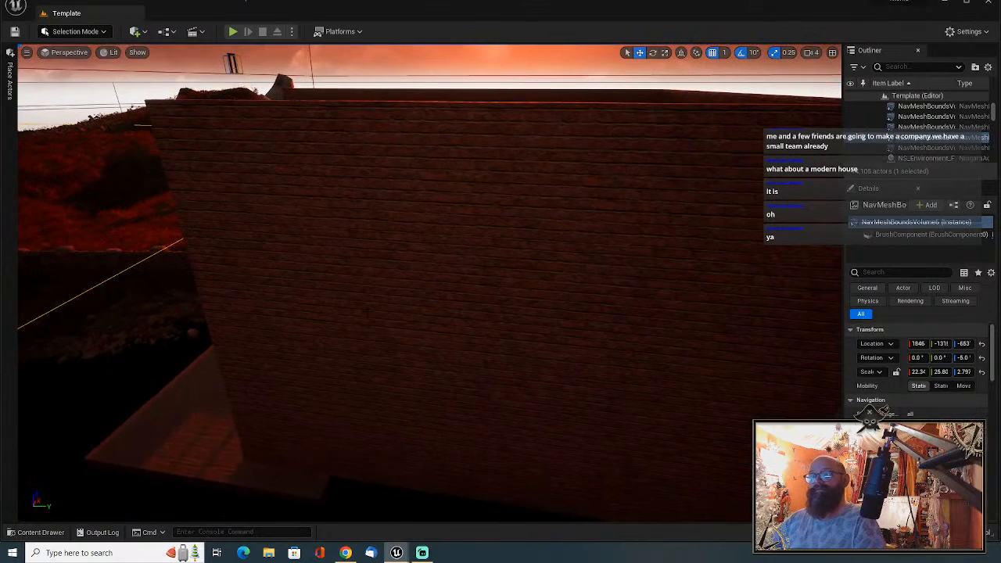
{"action": "left_click", "coordinate": [344, 313]}
{"action": "key", "text": "a"}
{"action": "right_click_drag", "start_coordinate": [344, 313], "coordinate": [356, 319]}
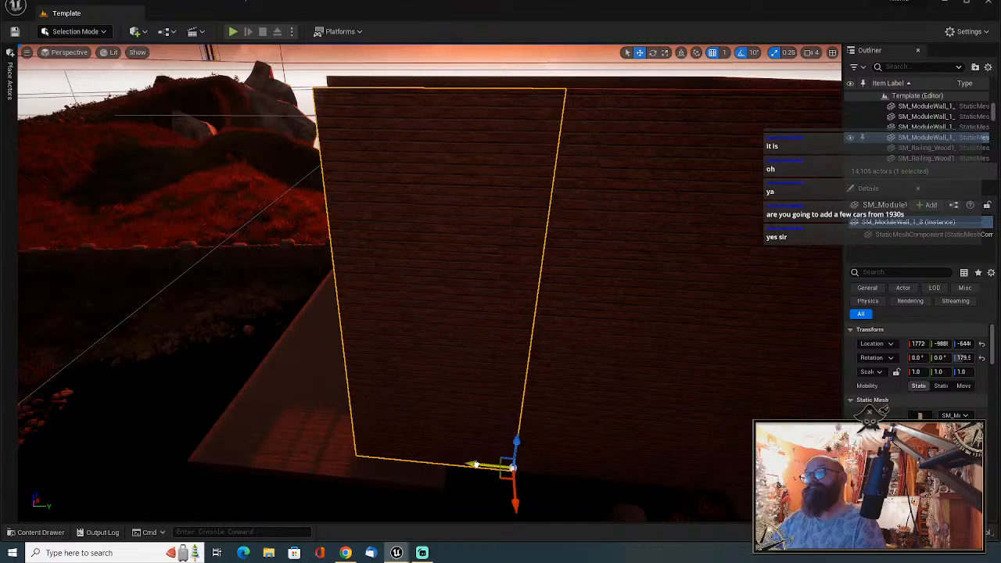
{"action": "key", "text": "e"}
{"action": "right_click_drag", "start_coordinate": [474, 465], "coordinate": [249, 355]}
{"action": "key", "text": "w"}
{"action": "key", "text": "a"}
{"action": "key", "text": "s"}
{"action": "key", "text": "w"}
{"action": "key", "text": "q"}
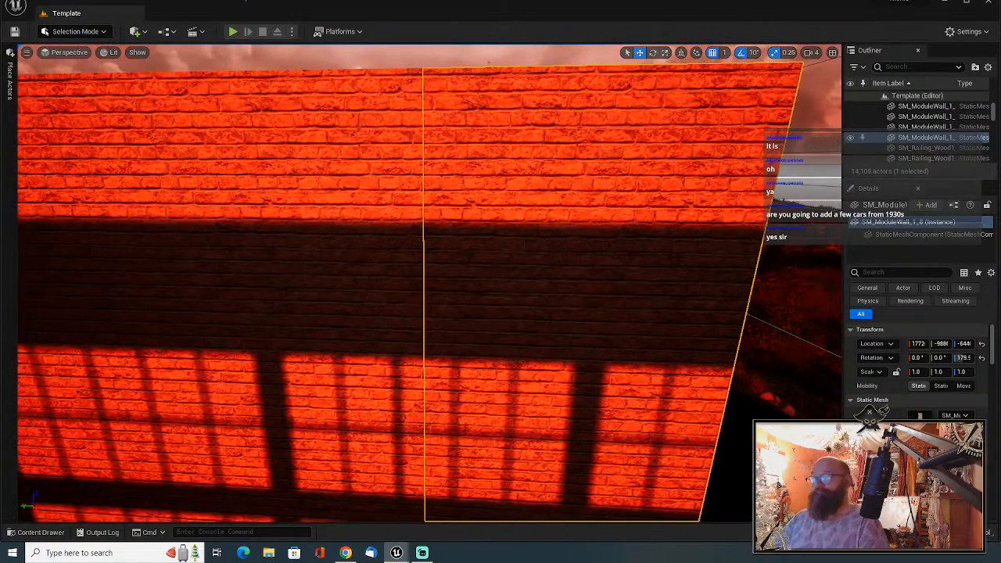
{"action": "key", "text": "d"}
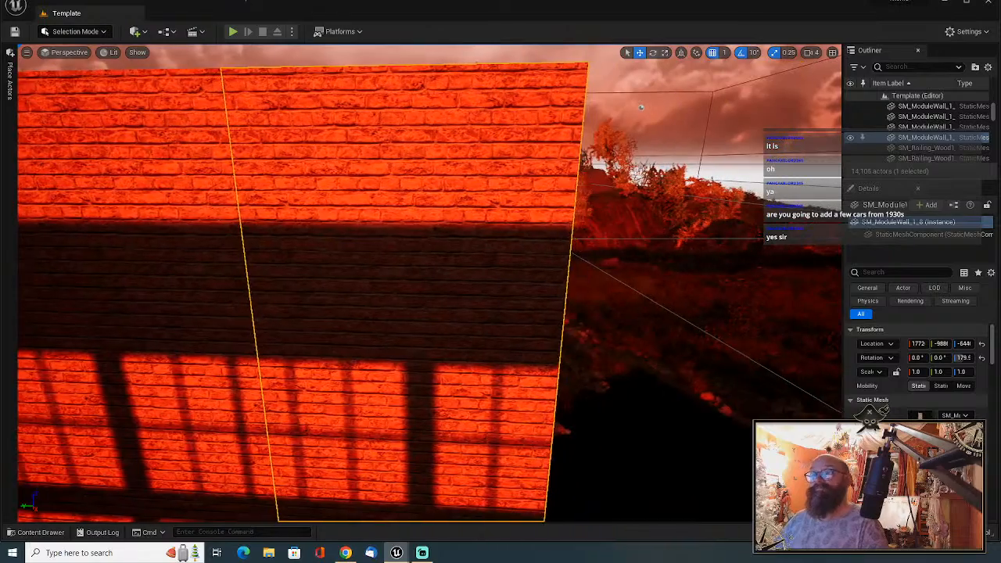
{"action": "key", "text": "a"}
{"action": "right_click_drag", "start_coordinate": [430, 282], "coordinate": [426, 316]}
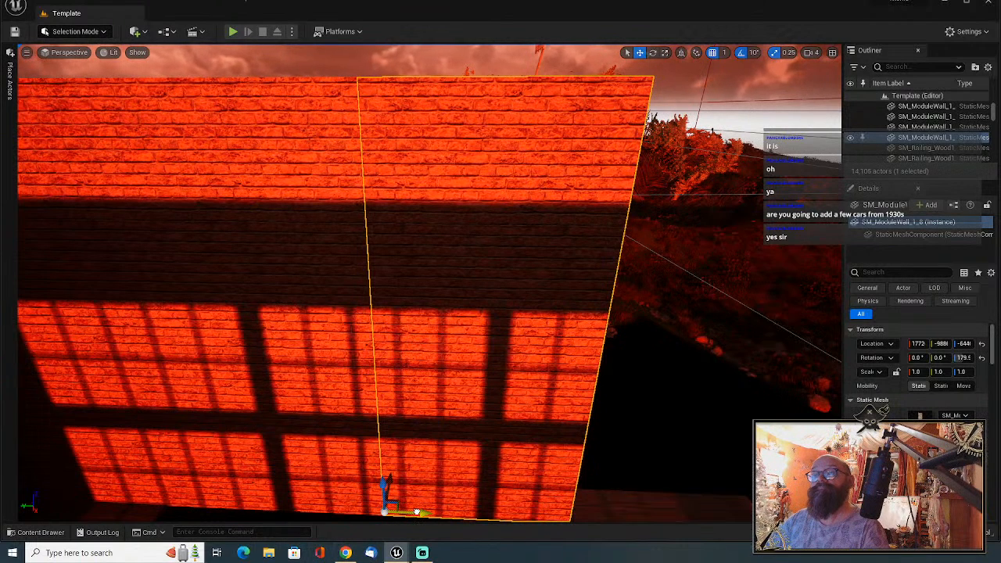
{"action": "left_click_drag", "start_coordinate": [417, 513], "coordinate": [419, 512]}
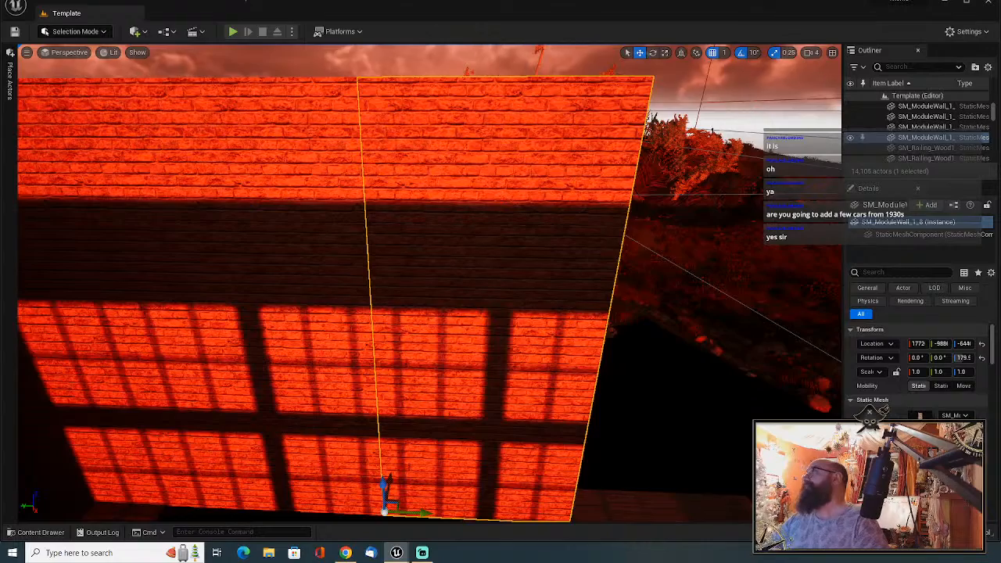
Select both walls of the small-opening row and duplicate the pair across to the opposite open side of the building.
{"action": "right_click_drag", "start_coordinate": [431, 313], "coordinate": [172, 376]}
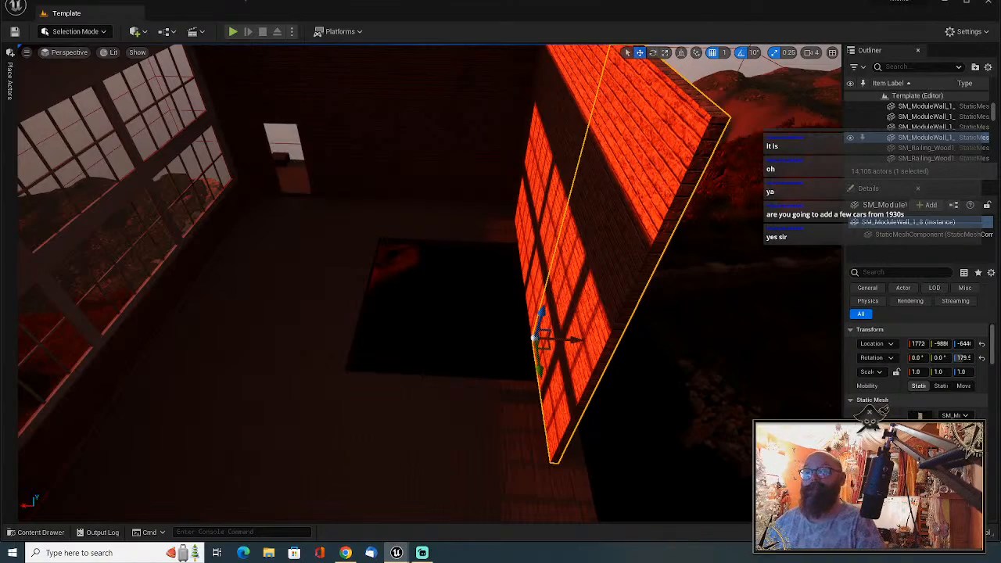
{"action": "right_click_drag", "start_coordinate": [430, 282], "coordinate": [556, 293]}
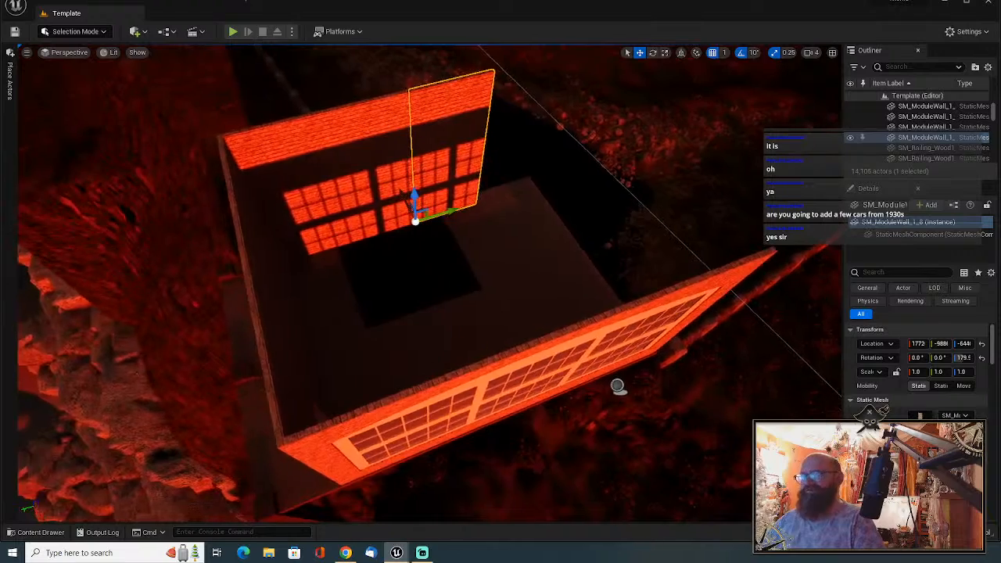
{"action": "right_click_drag", "start_coordinate": [617, 385], "coordinate": [574, 380]}
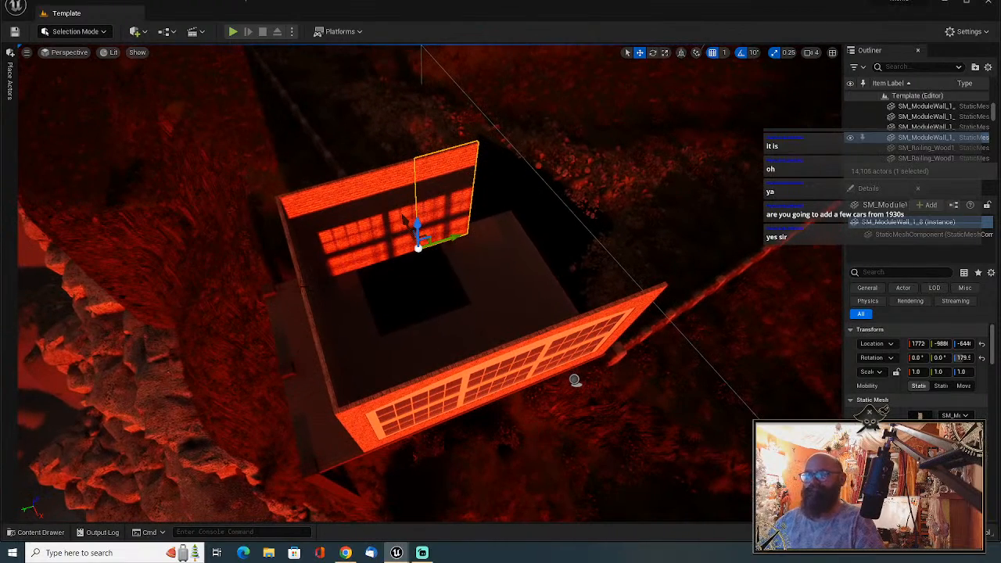
{"action": "left_click", "coordinate": [327, 368]}
{"action": "left_click", "coordinate": [313, 395], "text": "ctrl"}
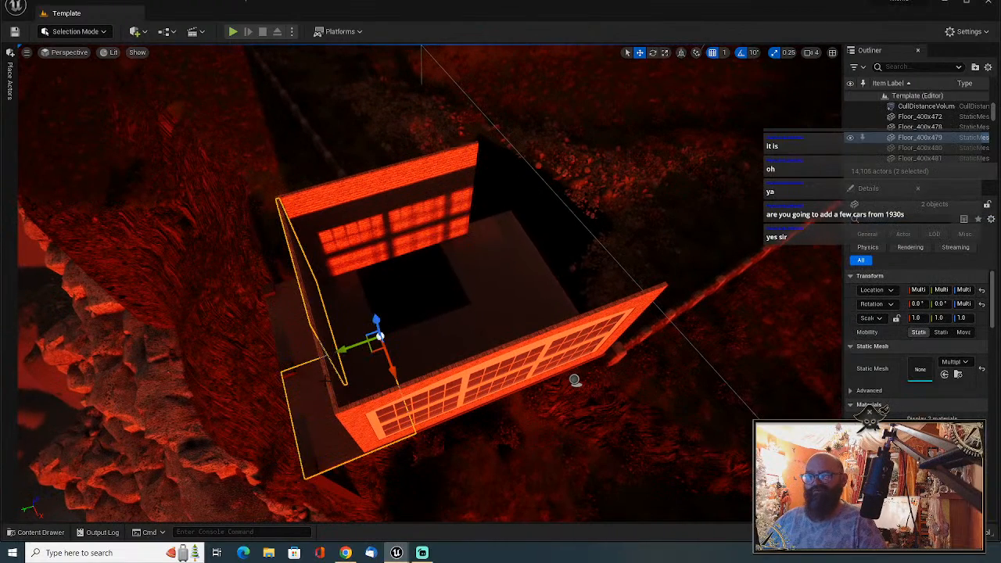
{"action": "left_click", "coordinate": [327, 381], "text": "ctrl"}
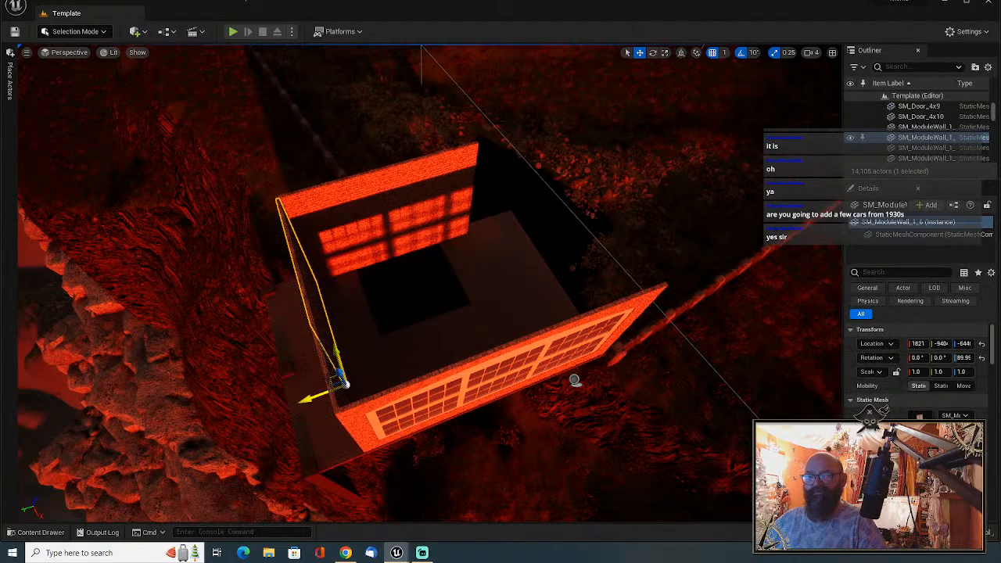
{"action": "left_click", "coordinate": [329, 379], "text": "ctrl"}
{"action": "left_click_drag", "start_coordinate": [336, 461], "coordinate": [383, 342], "text": "alt"}
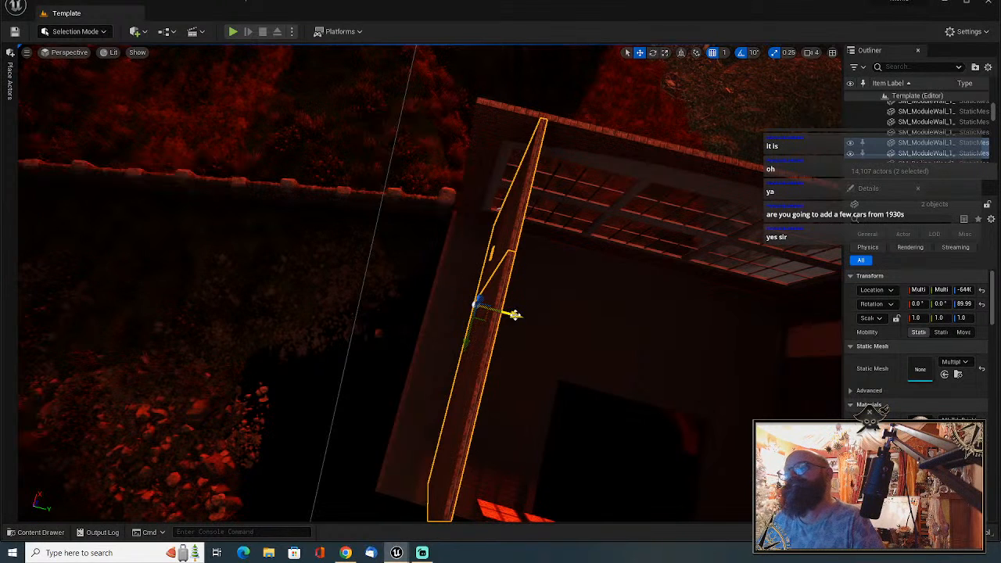
Move the duplicated wall pair outward to the floor's open edge and fit it flush at the large-window wall's corner.
{"action": "left_click_drag", "start_coordinate": [512, 314], "coordinate": [474, 307]}
{"action": "left_click", "coordinate": [377, 332]}
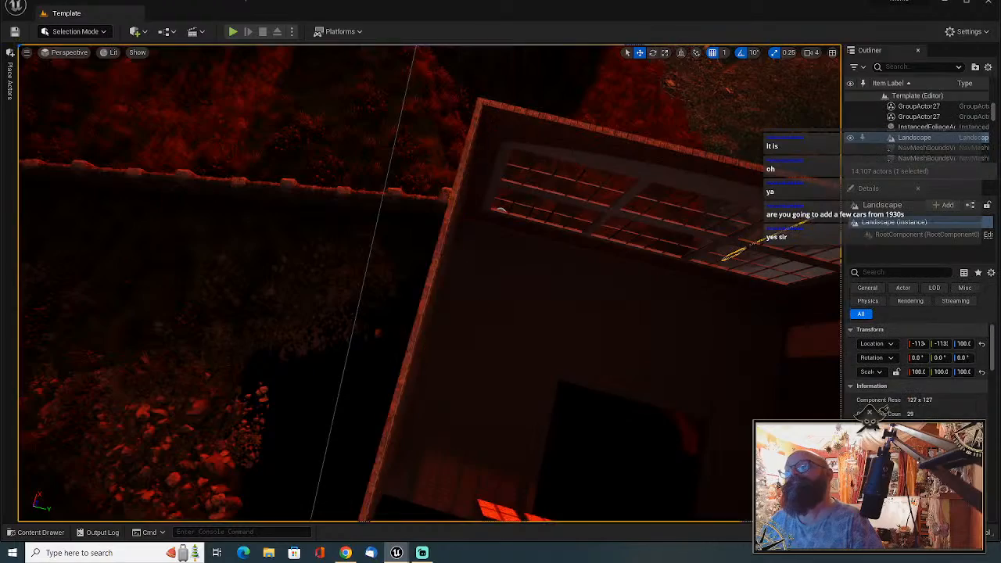
{"action": "right_click_drag", "start_coordinate": [377, 332], "coordinate": [621, 329]}
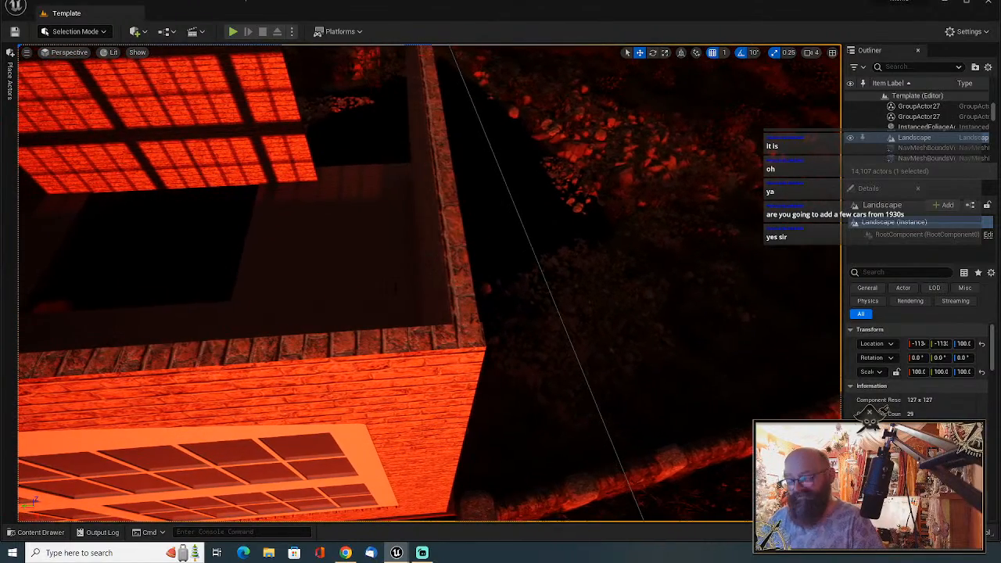
{"action": "left_click", "coordinate": [444, 331]}
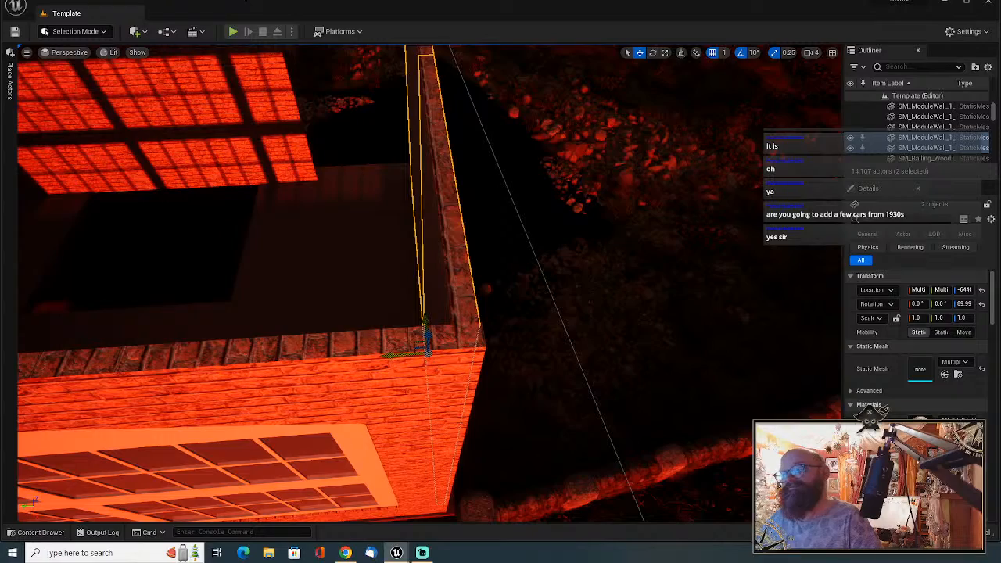
{"action": "left_click", "coordinate": [399, 354]}
{"action": "left_click", "coordinate": [509, 356]}
{"action": "right_click_drag", "start_coordinate": [508, 356], "coordinate": [443, 313]}
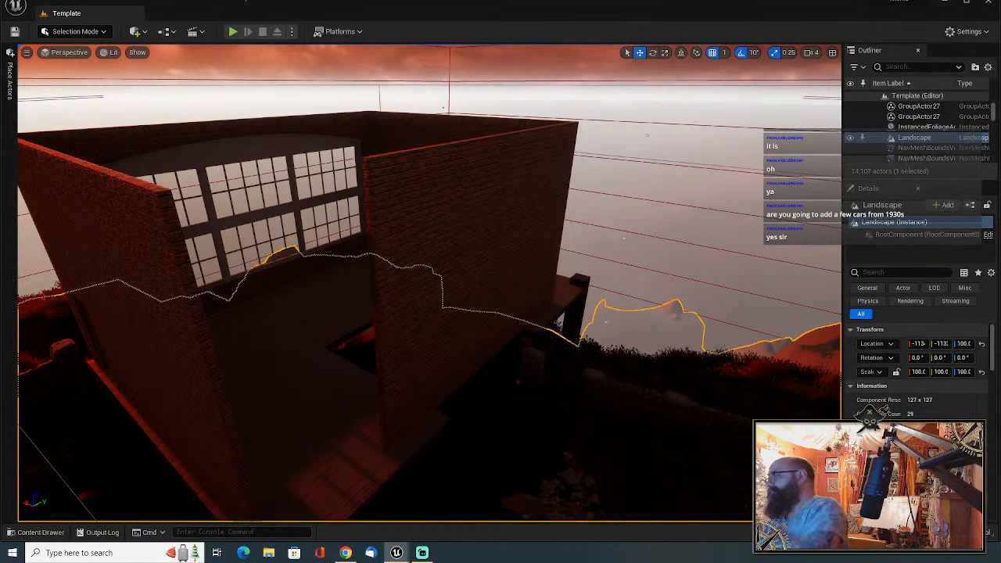
Add an SM_ModuleWall_1_03 corner section at the building's open corner and nudge it along Y flush with the adjoining wall.
{"action": "left_click_drag", "start_coordinate": [535, 392], "coordinate": [280, 471]}
{"action": "right_click_drag", "start_coordinate": [365, 479], "coordinate": [365, 479]}
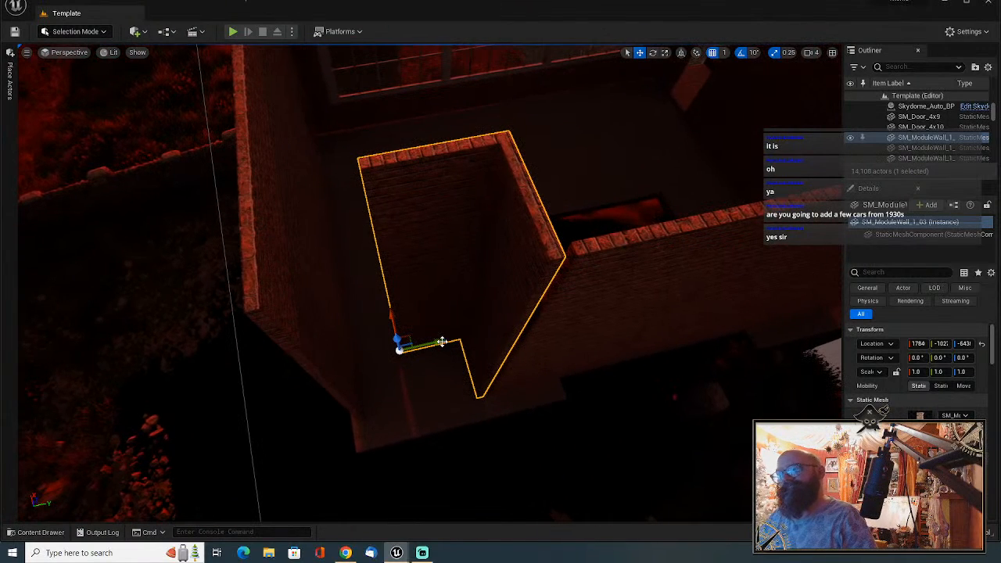
{"action": "left_click_drag", "start_coordinate": [442, 343], "coordinate": [448, 341]}
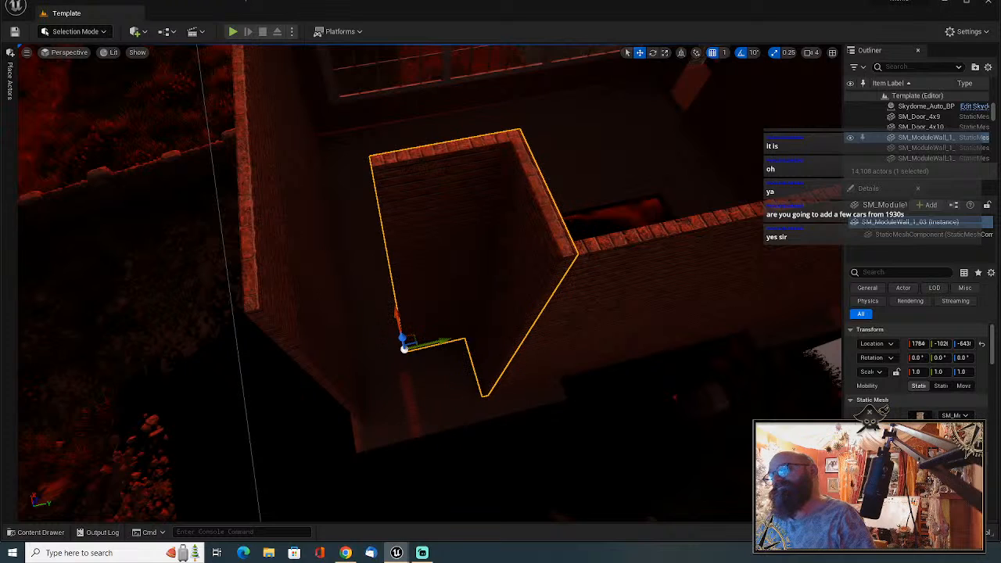
{"action": "left_click", "coordinate": [673, 141]}
{"action": "right_click_drag", "start_coordinate": [673, 141], "coordinate": [617, 163]}
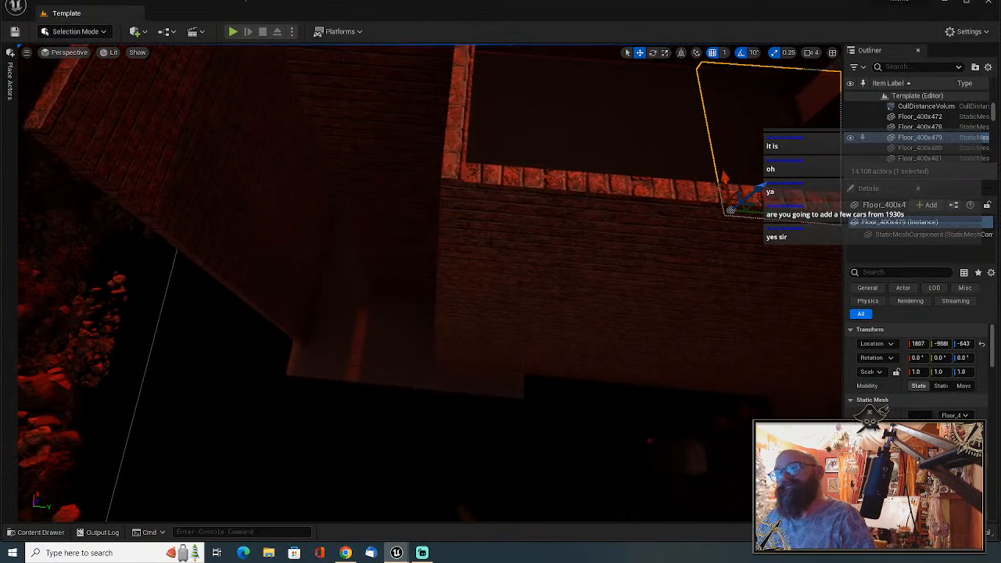
{"action": "left_click", "coordinate": [383, 247]}
{"action": "left_click_drag", "start_coordinate": [401, 294], "coordinate": [397, 294]}
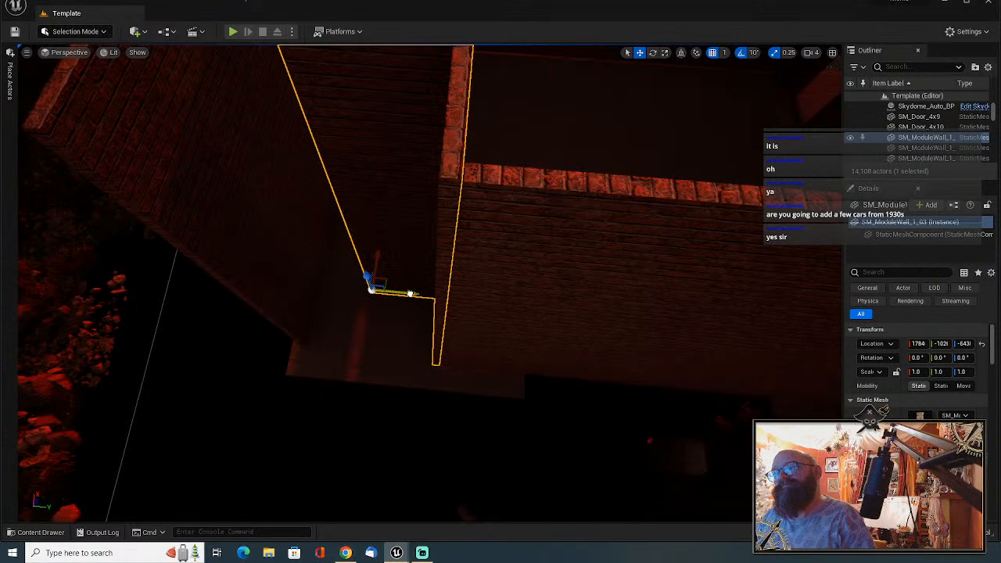
{"action": "right_click_drag", "start_coordinate": [410, 293], "coordinate": [625, 274]}
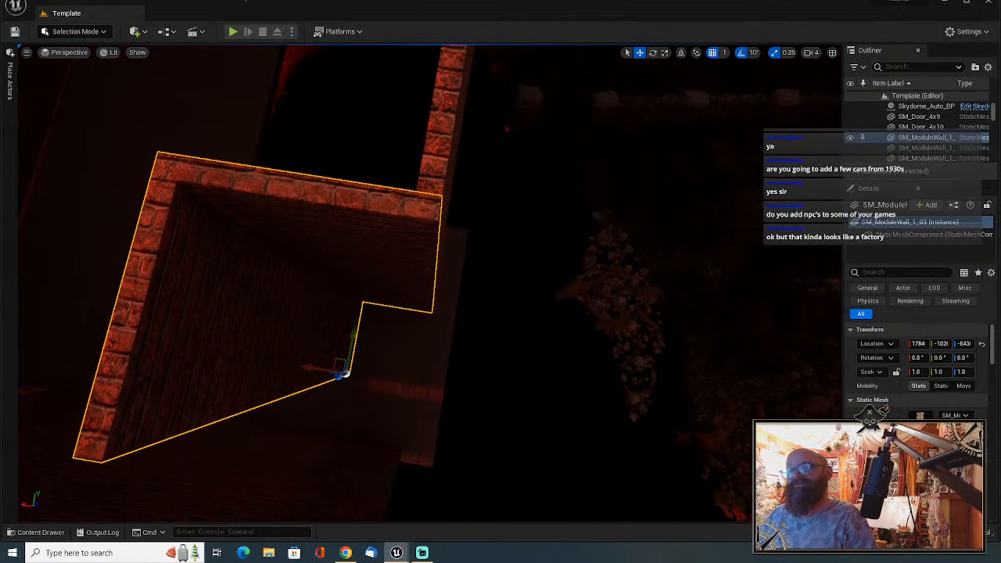
{"action": "left_click", "coordinate": [345, 375]}
{"action": "right_click_drag", "start_coordinate": [345, 375], "coordinate": [325, 385]}
{"action": "key", "text": "s"}
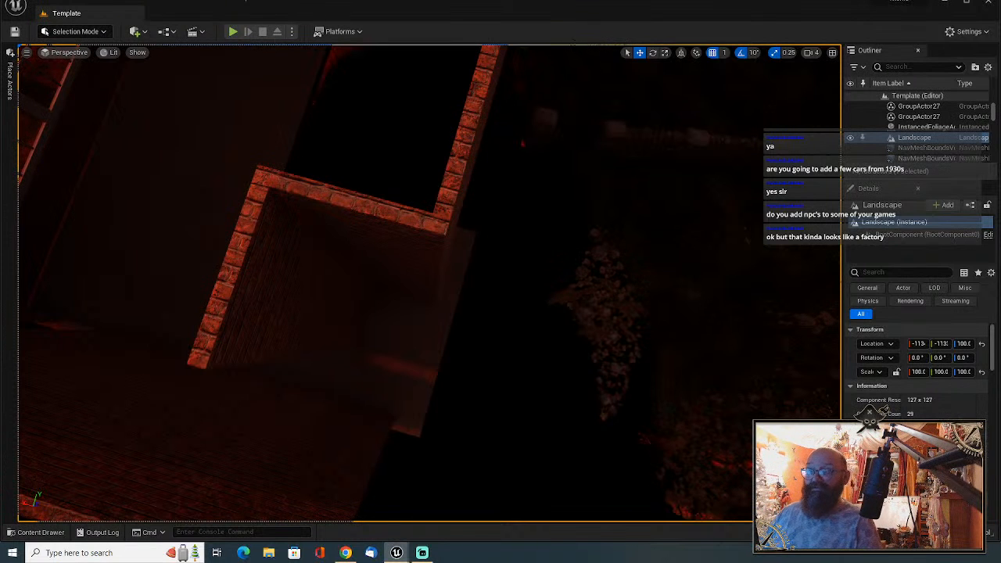
Duplicate the SM_ModuleWall_1_03 corner section and rotate the copy 180° about the vertical axis toward the remaining wall gap.
{"action": "right_click_drag", "start_coordinate": [485, 297], "coordinate": [477, 219]}
{"action": "left_click", "coordinate": [485, 321]}
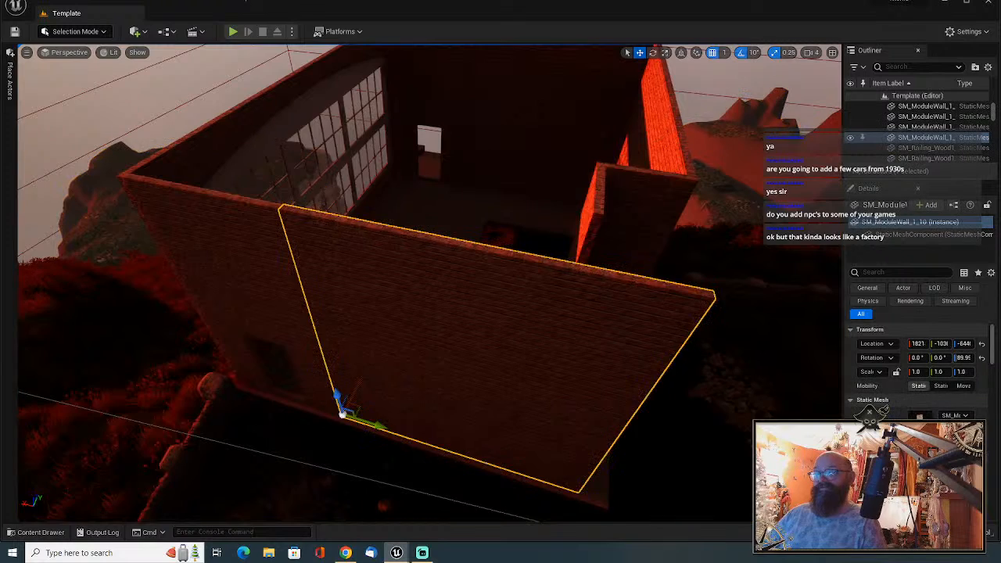
{"action": "right_click_drag", "start_coordinate": [485, 321], "coordinate": [548, 322]}
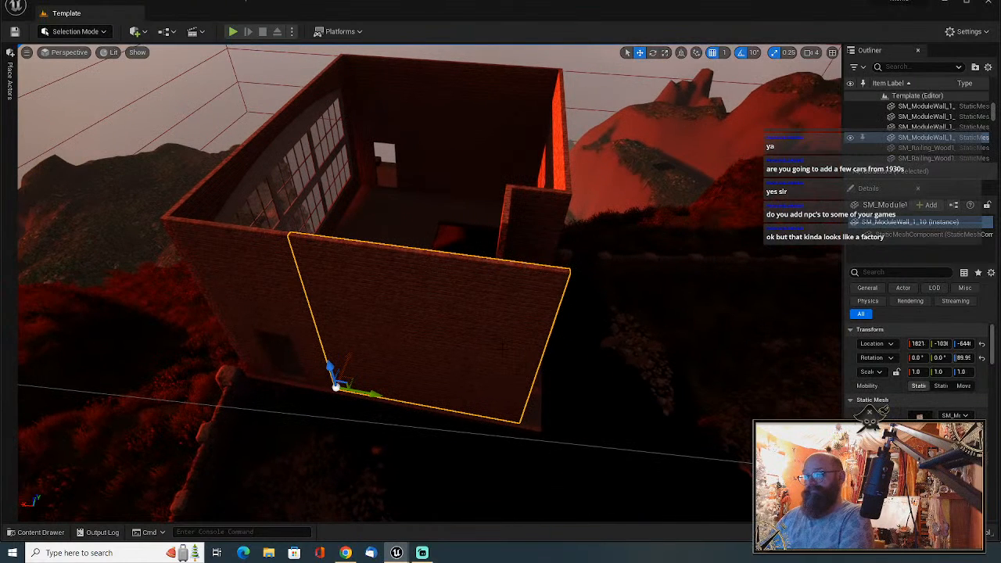
{"action": "left_click", "coordinate": [563, 158]}
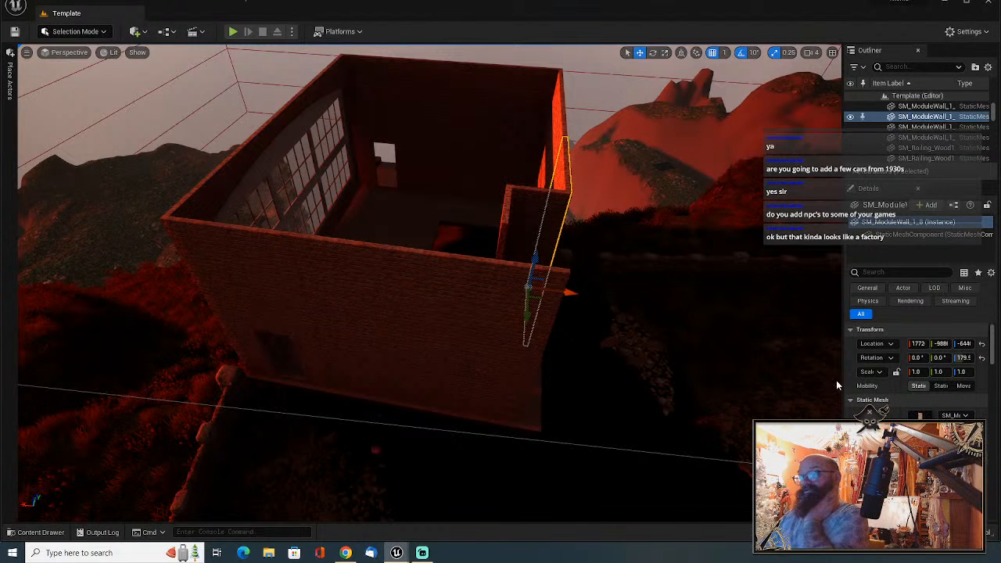
{"action": "left_click", "coordinate": [449, 316]}
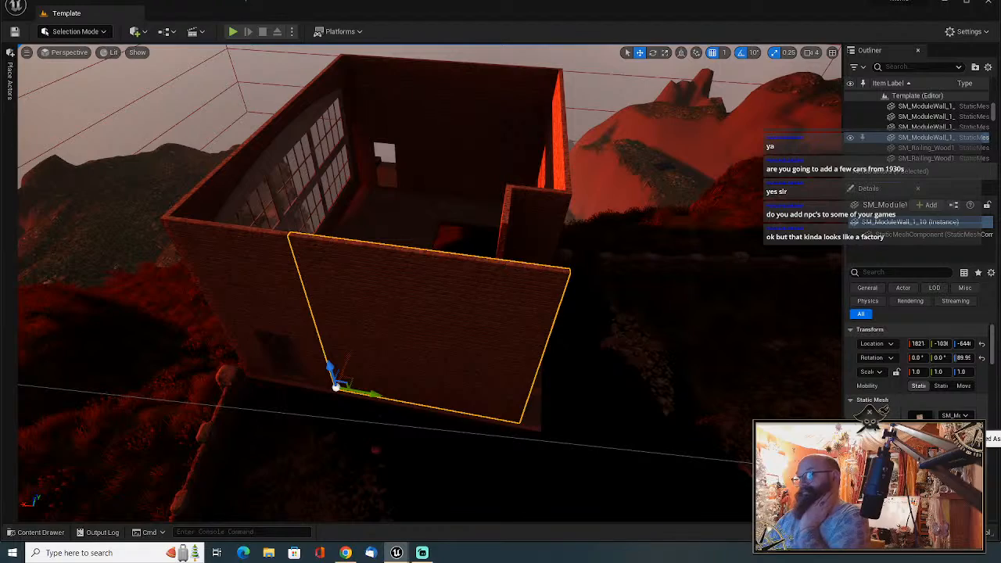
{"action": "left_click", "coordinate": [945, 427]}
{"action": "right_click_drag", "start_coordinate": [517, 313], "coordinate": [571, 403]}
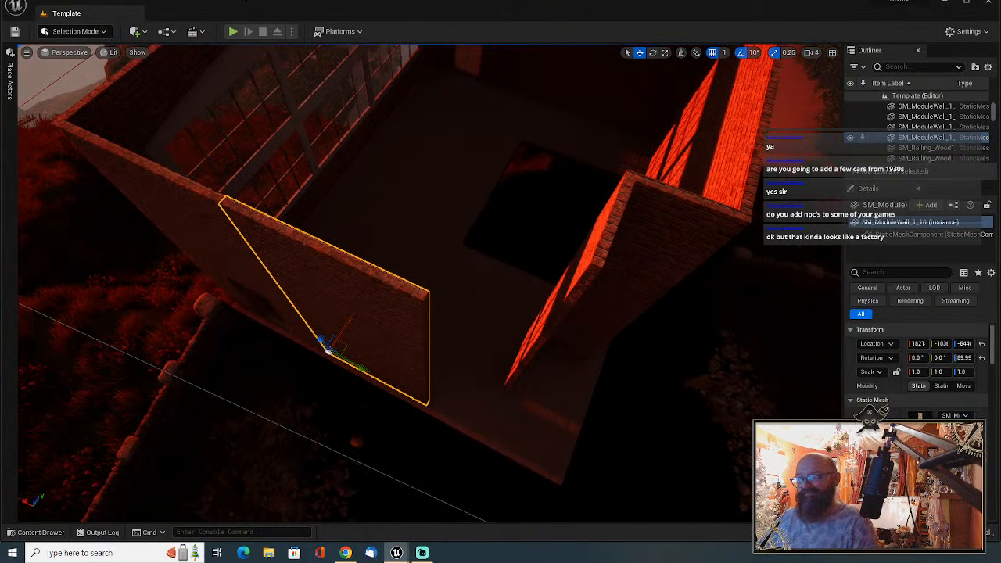
{"action": "left_click", "coordinate": [507, 383]}
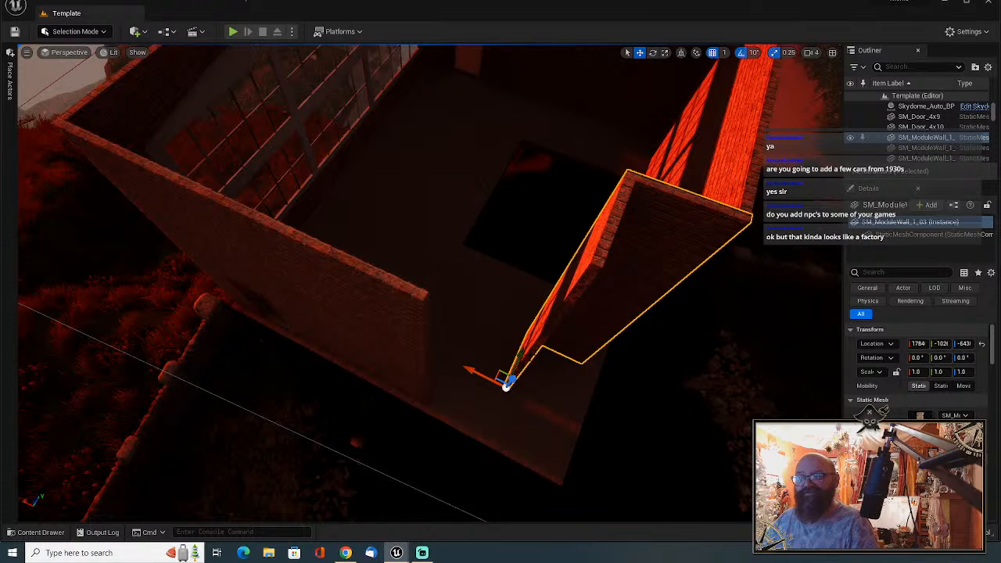
{"action": "key", "text": "e"}
{"action": "left_click_drag", "start_coordinate": [465, 426], "coordinate": [565, 419]}
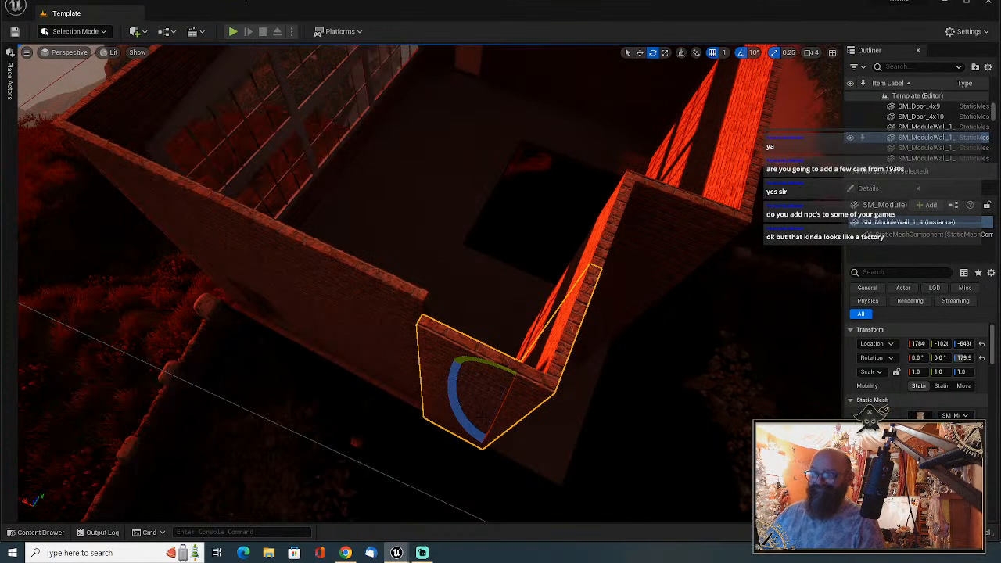
Slide the rotated corner copy along Y until it lines up with the adjoining side wall.
{"action": "right_click_drag", "start_coordinate": [569, 293], "coordinate": [526, 481]}
{"action": "key", "text": "w"}
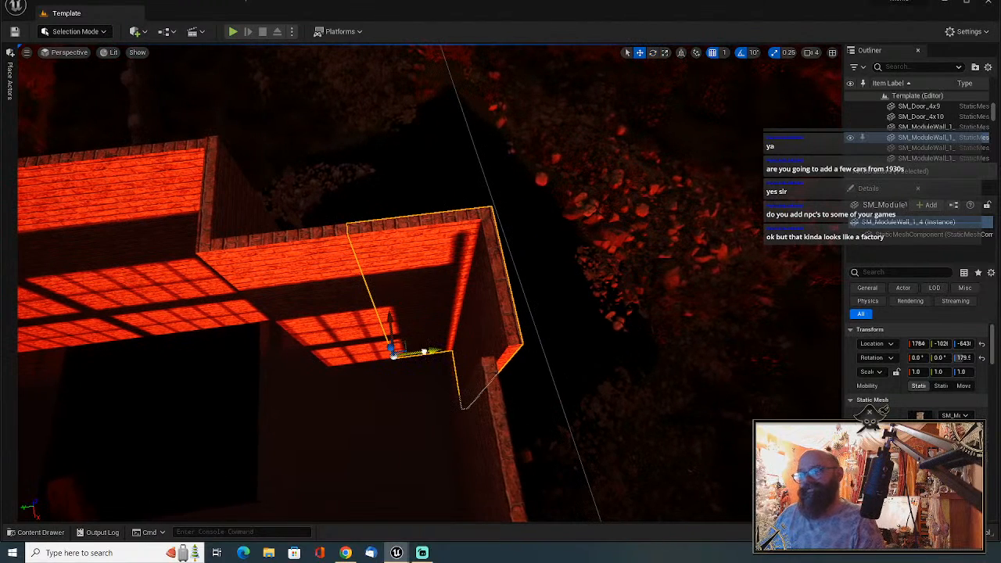
{"action": "left_click_drag", "start_coordinate": [411, 352], "coordinate": [380, 328]}
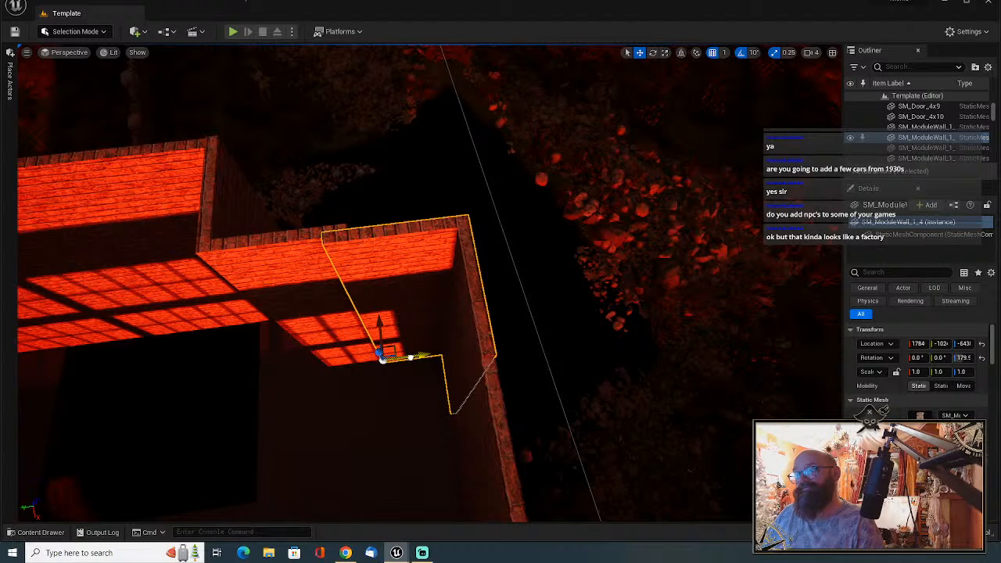
{"action": "left_click_drag", "start_coordinate": [411, 357], "coordinate": [409, 357]}
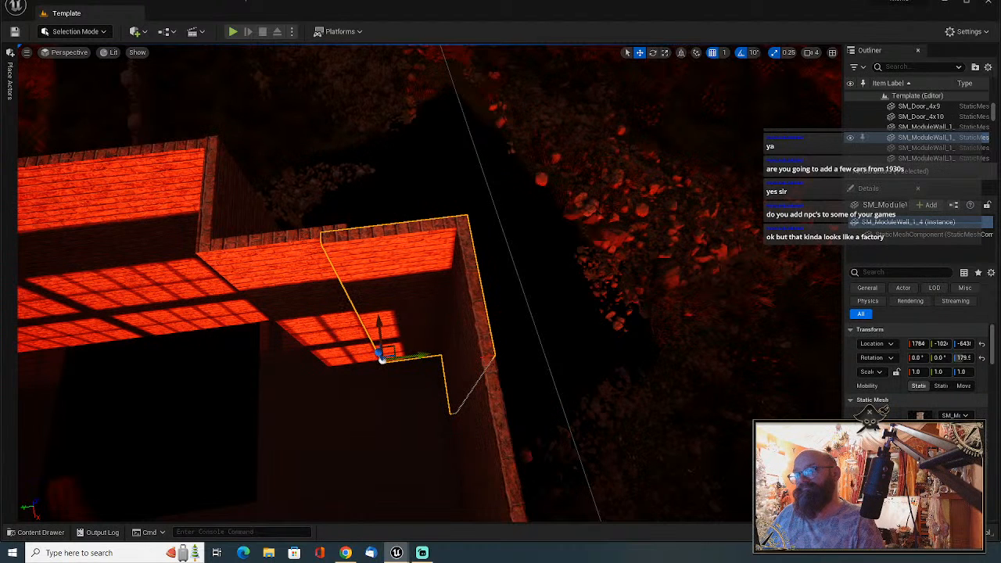
Inspect the enclosed building from outside and inside, checking the wall joints, door opening and floor gap.
{"action": "left_click", "coordinate": [548, 329]}
{"action": "right_click_drag", "start_coordinate": [547, 329], "coordinate": [340, 118]}
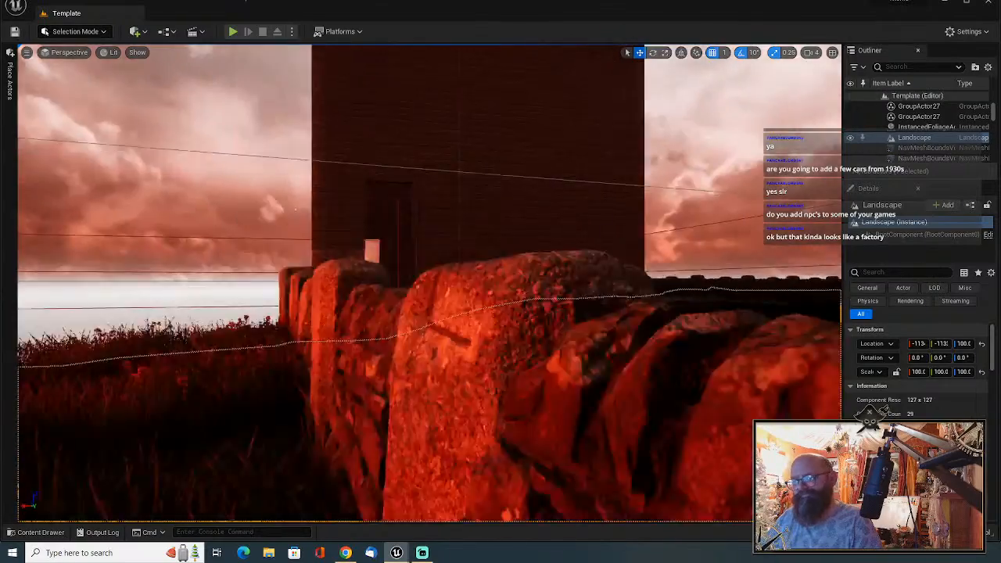
{"action": "right_click_drag", "start_coordinate": [430, 282], "coordinate": [403, 385]}
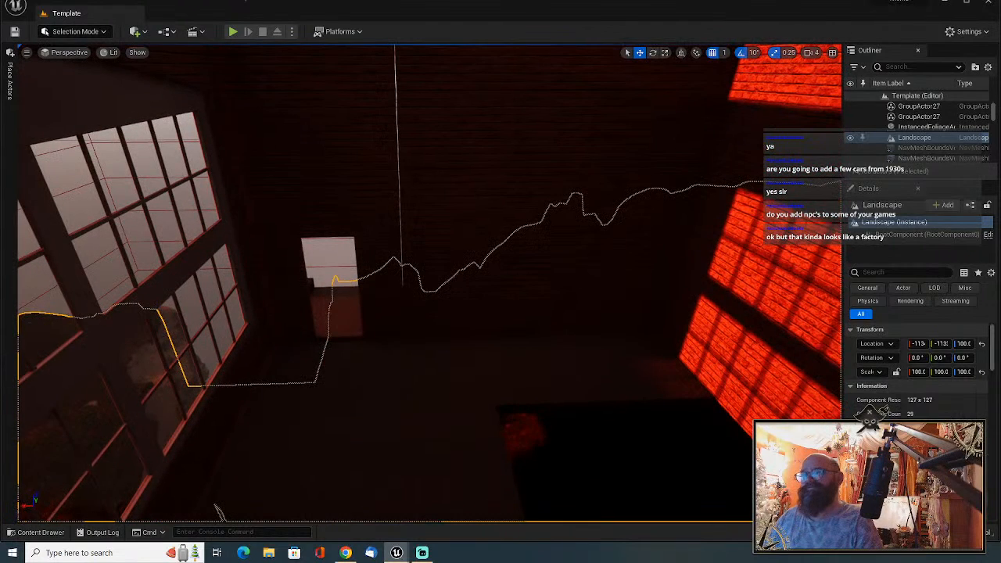
{"action": "left_click", "coordinate": [442, 328]}
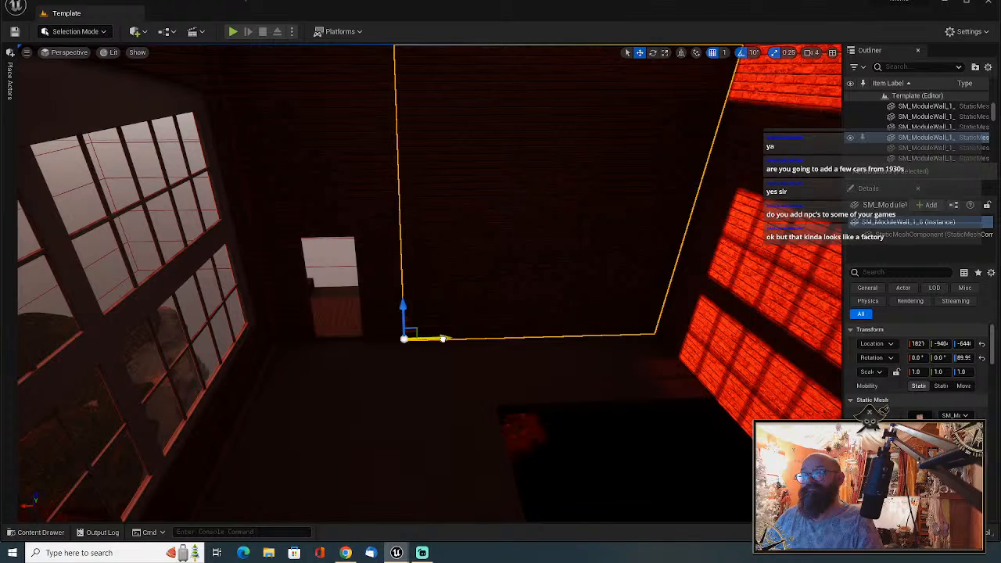
{"action": "left_click", "coordinate": [318, 280]}
{"action": "left_click", "coordinate": [332, 255]}
{"action": "right_click_drag", "start_coordinate": [332, 256], "coordinate": [343, 237]}
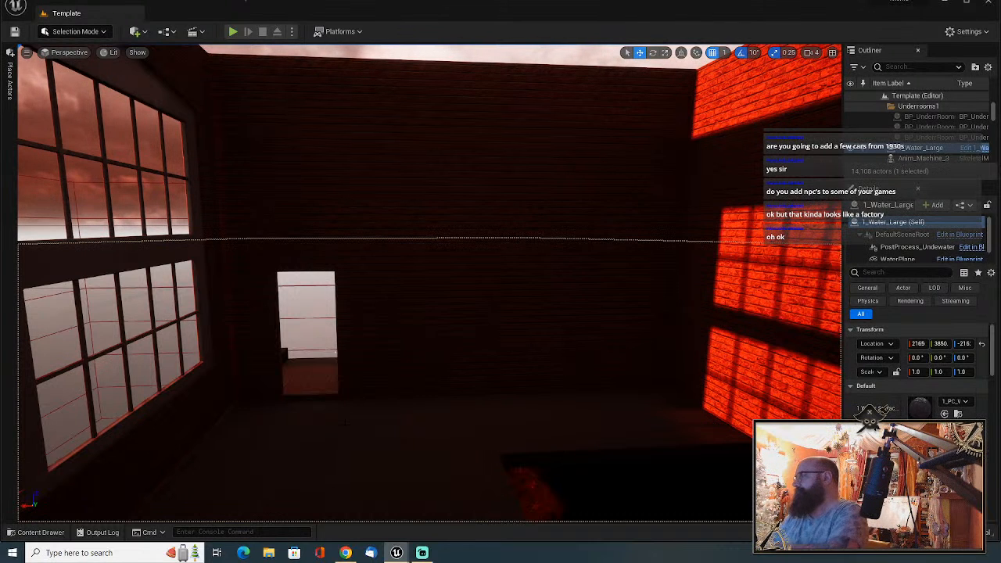
{"action": "left_click", "coordinate": [547, 440]}
{"action": "right_click_drag", "start_coordinate": [548, 441], "coordinate": [548, 440]}
{"action": "left_click_drag", "start_coordinate": [373, 363], "coordinate": [659, 467]}
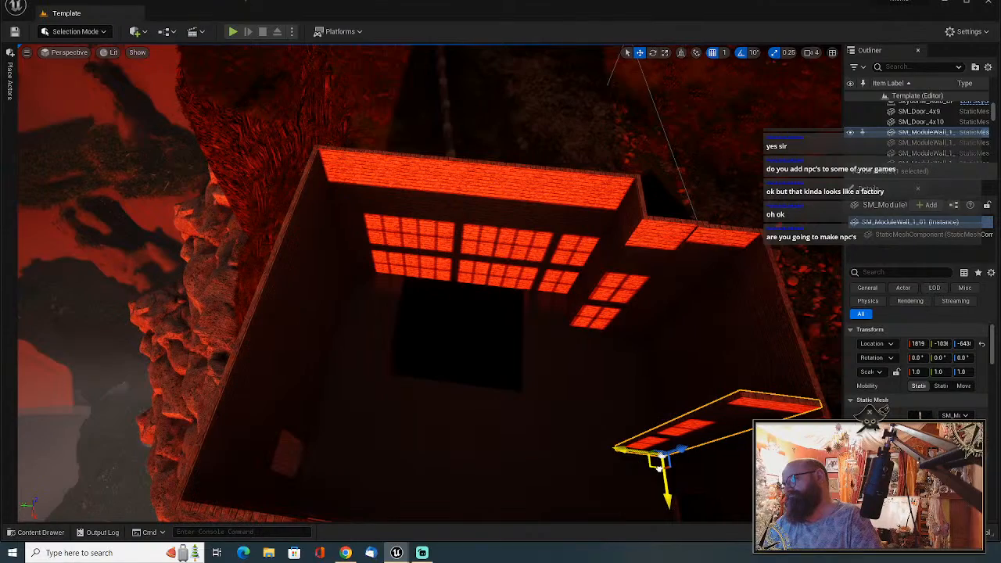
{"action": "right_click_drag", "start_coordinate": [659, 468], "coordinate": [710, 501]}
{"action": "key", "text": "w"}
{"action": "right_click_drag", "start_coordinate": [556, 467], "coordinate": [35, 443]}
{"action": "key", "text": "Delete"}
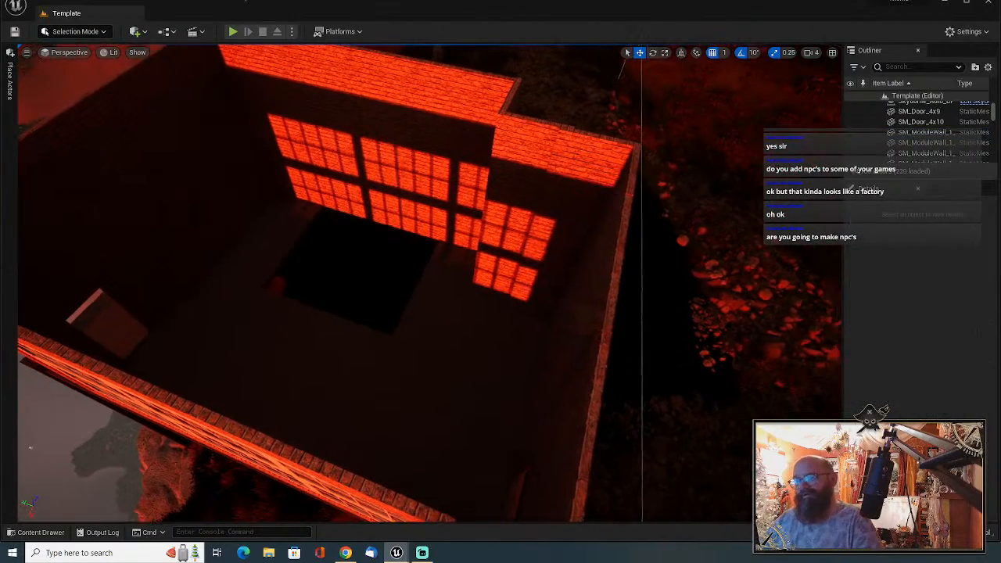
Delete the large-window wall, the adjoining side walls including the one with the doorway, and both corner sections.
{"action": "right_click_drag", "start_coordinate": [514, 355], "coordinate": [522, 337]}
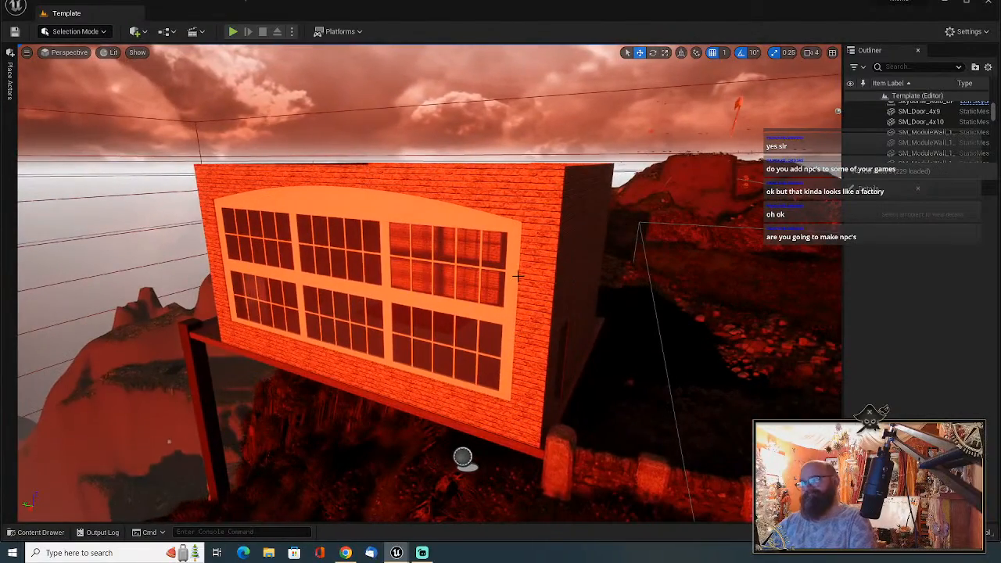
{"action": "left_click", "coordinate": [524, 281]}
{"action": "key", "text": "Delete"}
{"action": "left_click", "coordinate": [583, 251]}
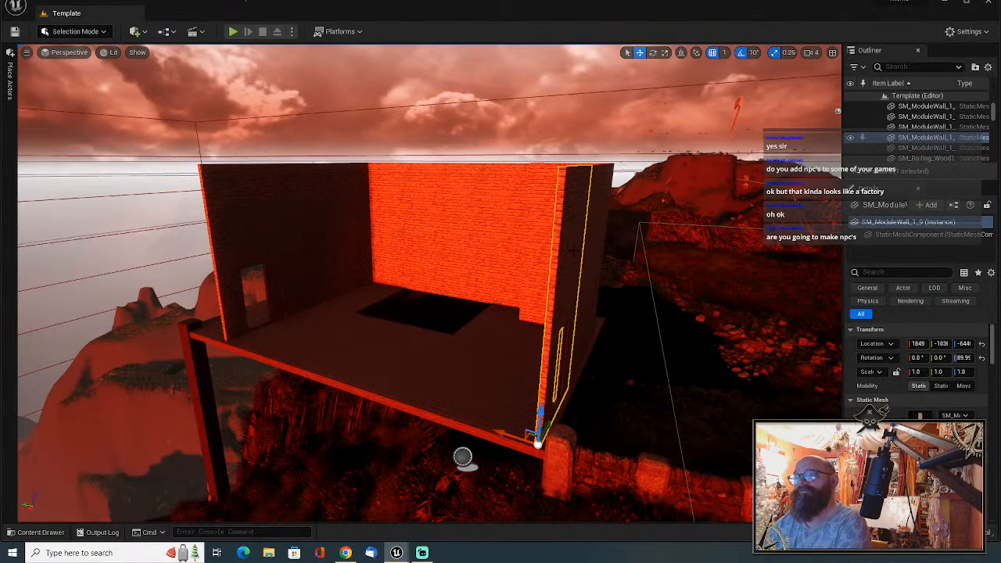
{"action": "key", "text": "Delete"}
{"action": "left_click", "coordinate": [587, 245]}
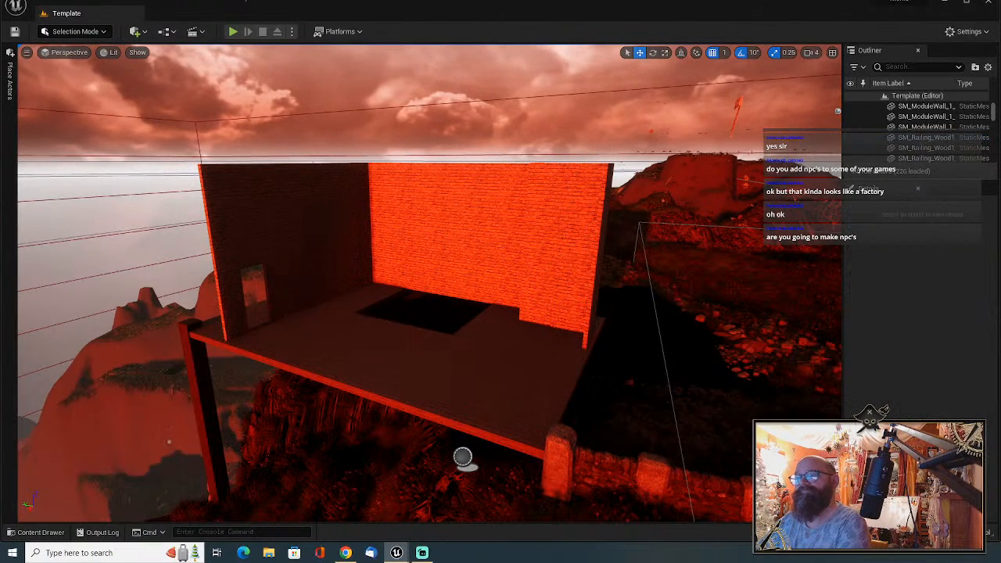
{"action": "key", "text": "Delete"}
{"action": "left_click", "coordinate": [568, 254]}
{"action": "key", "text": "Delete"}
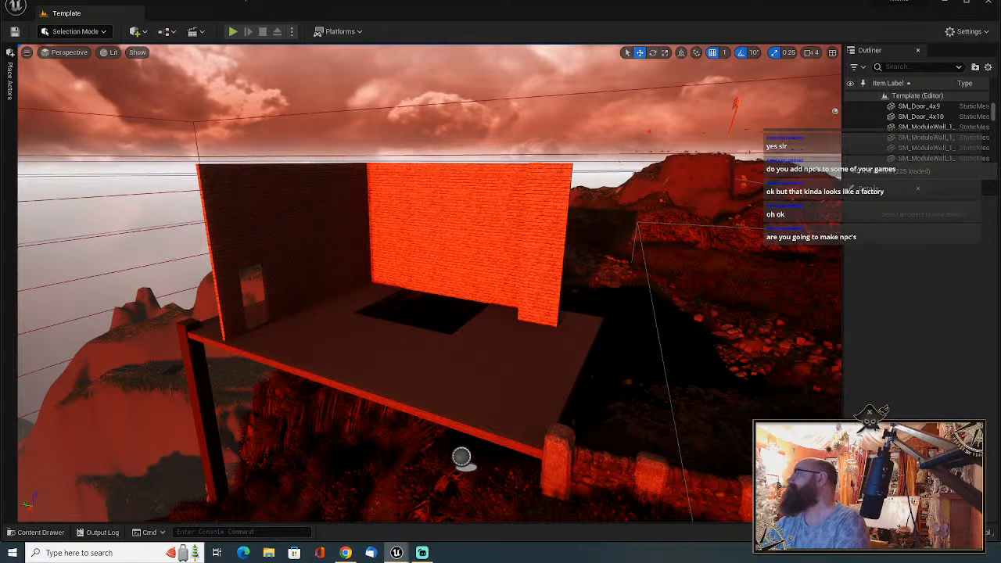
{"action": "left_click", "coordinate": [540, 253]}
{"action": "key", "text": "Delete"}
Delete the remaining back walls and the far side walls, clearing the building down to its floor tiles.
{"action": "left_click", "coordinate": [456, 246]}
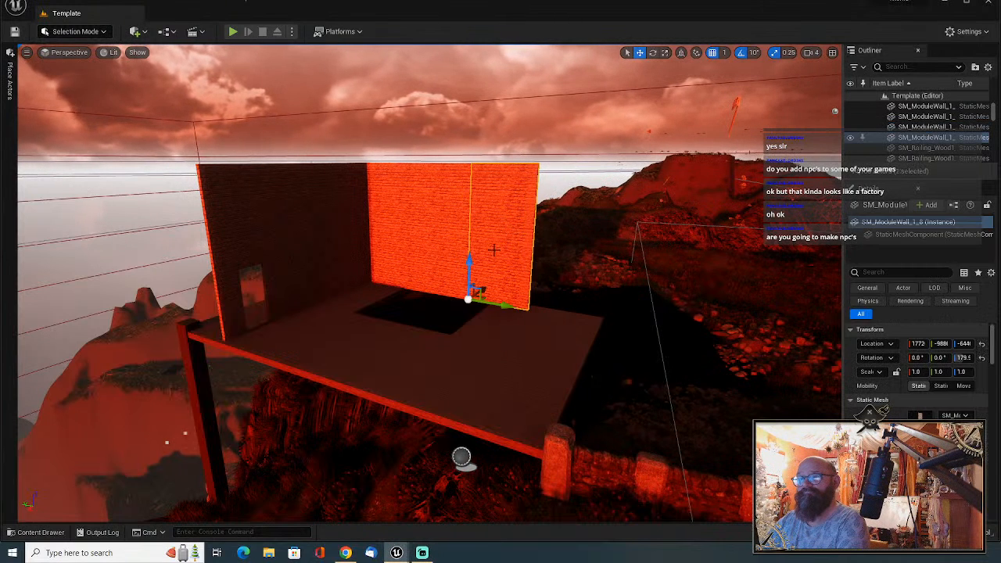
{"action": "key", "text": "Delete"}
{"action": "left_click", "coordinate": [442, 241]}
{"action": "key", "text": "Delete"}
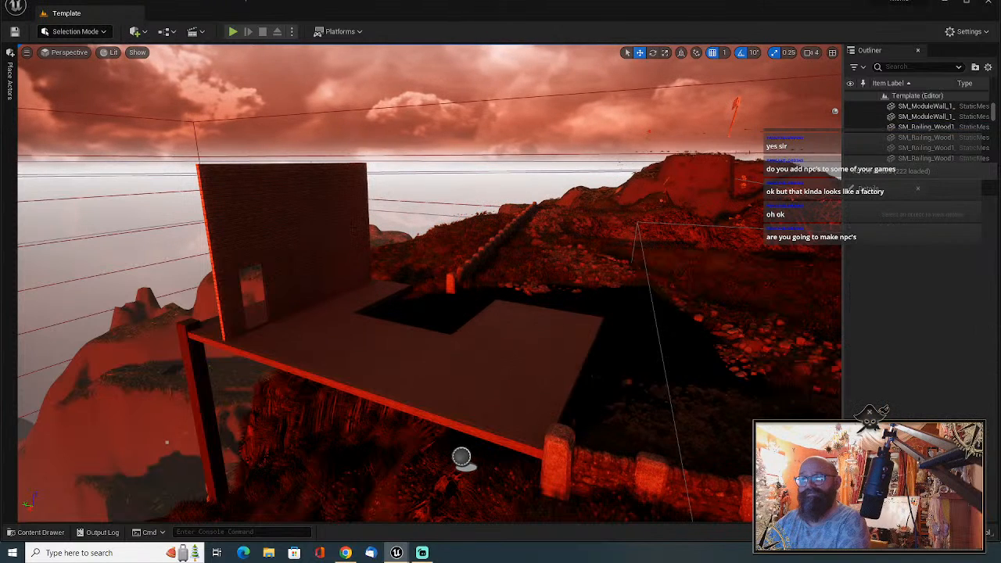
{"action": "left_click", "coordinate": [353, 227]}
{"action": "key", "text": "Delete"}
{"action": "left_click", "coordinate": [264, 227]}
{"action": "key", "text": "Delete"}
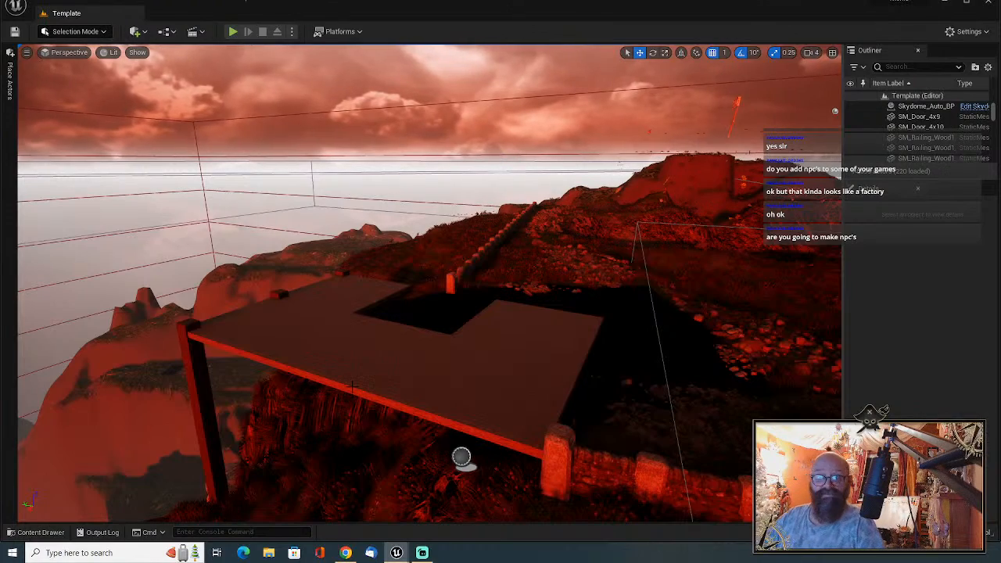
Place a b_wall_long_03 wall with two window openings on the floor and rotate it 90° about its vertical axis.
{"action": "right_click_drag", "start_coordinate": [354, 371], "coordinate": [507, 411]}
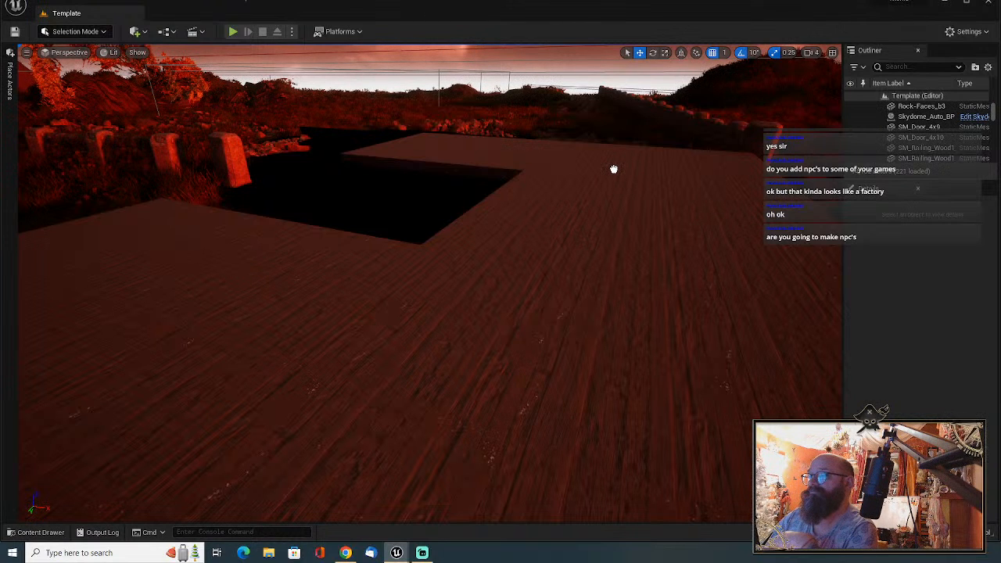
{"action": "left_click_drag", "start_coordinate": [614, 169], "coordinate": [534, 149]}
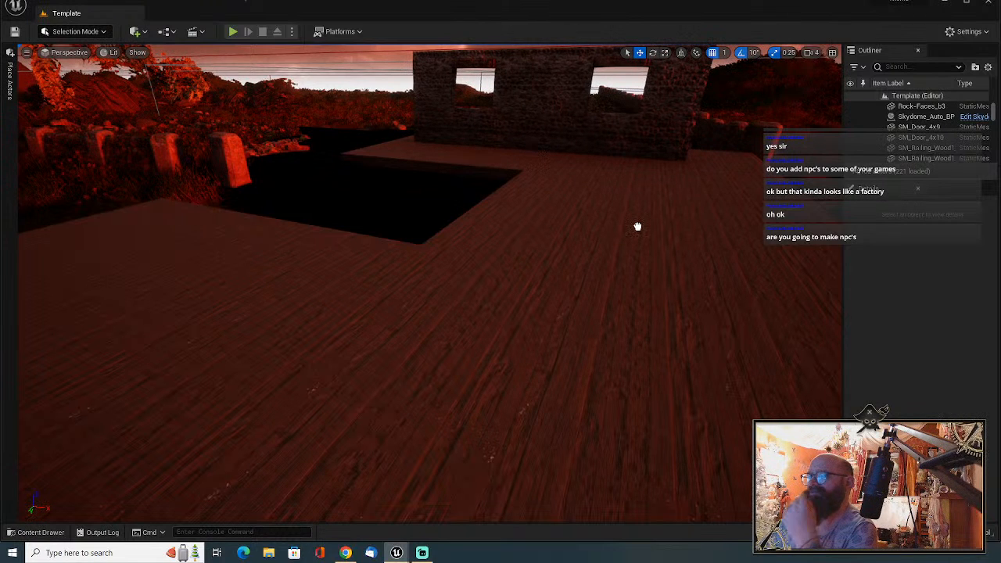
{"action": "right_click_drag", "start_coordinate": [637, 226], "coordinate": [450, 232]}
{"action": "key", "text": "s"}
{"action": "key", "text": "d"}
{"action": "key", "text": "w"}
{"action": "key", "text": "a"}
{"action": "key", "text": "s"}
{"action": "key", "text": "e"}
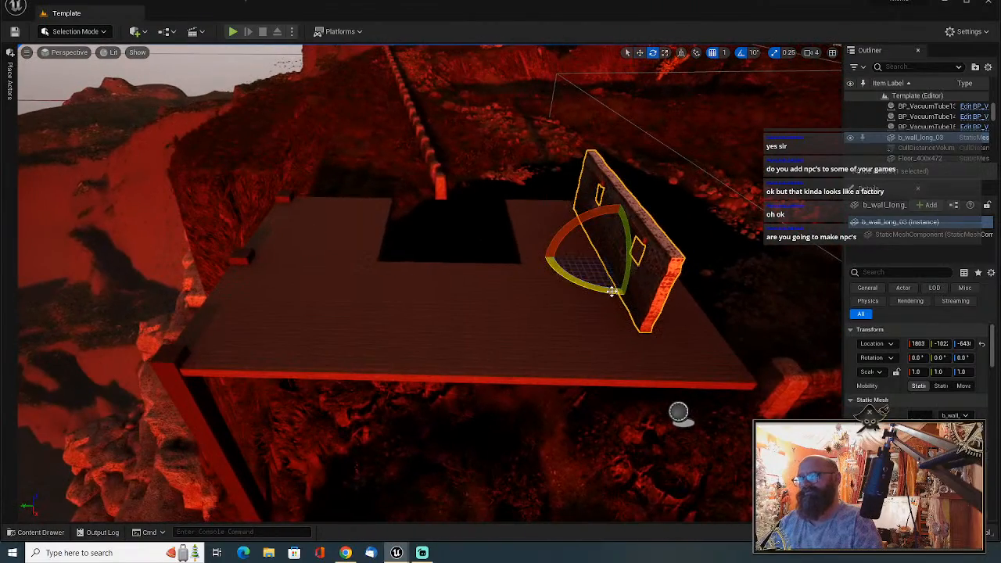
{"action": "left_click_drag", "start_coordinate": [613, 292], "coordinate": [526, 259]}
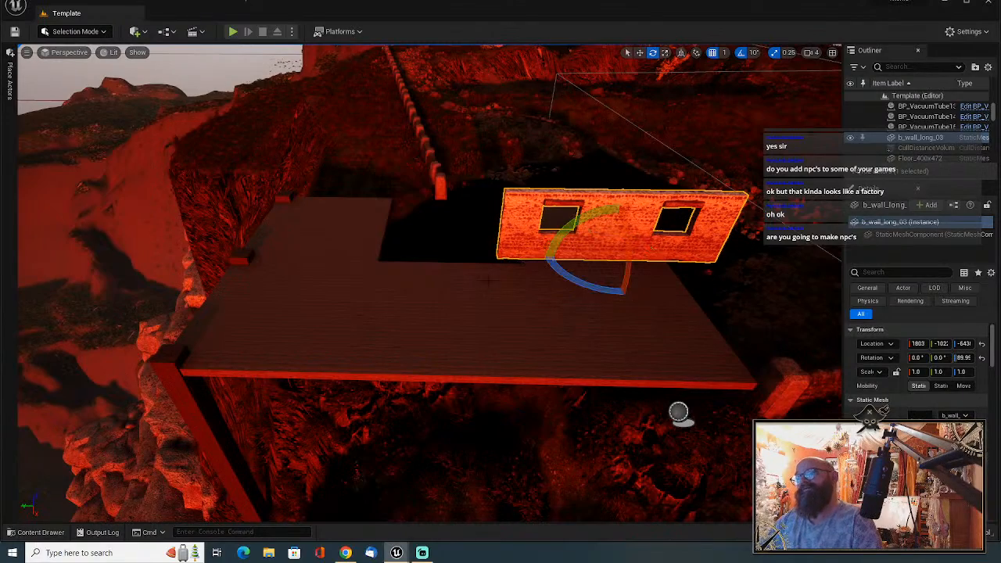
Move the two-window b_wall_long_03 wall across the floor so it lines up with the floor's outer edge and corner.
{"action": "key", "text": "a"}
{"action": "right_click_drag", "start_coordinate": [488, 282], "coordinate": [673, 235]}
{"action": "key", "text": "a"}
{"action": "key", "text": "w"}
{"action": "key", "text": "w"}
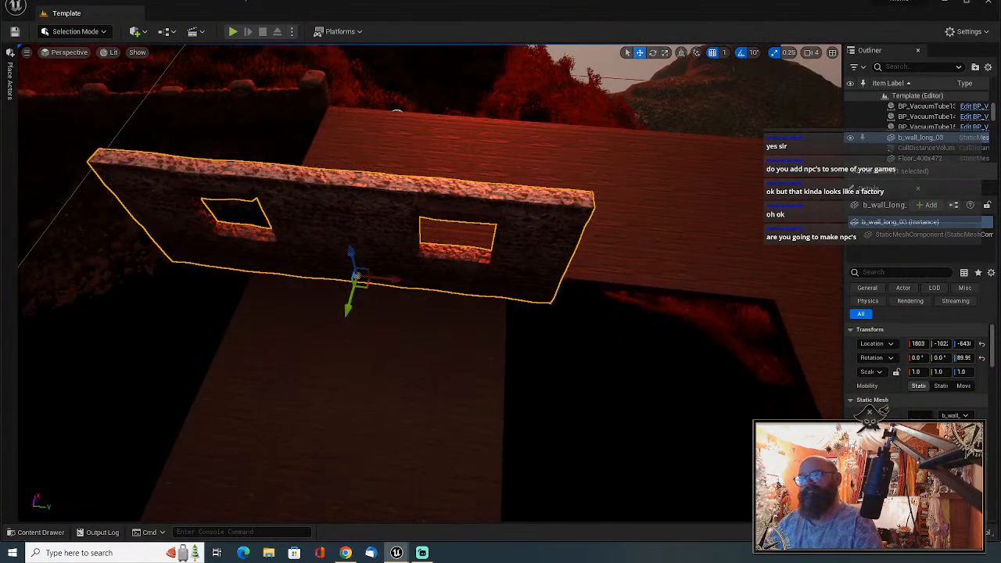
{"action": "left_click_drag", "start_coordinate": [362, 286], "coordinate": [459, 208]}
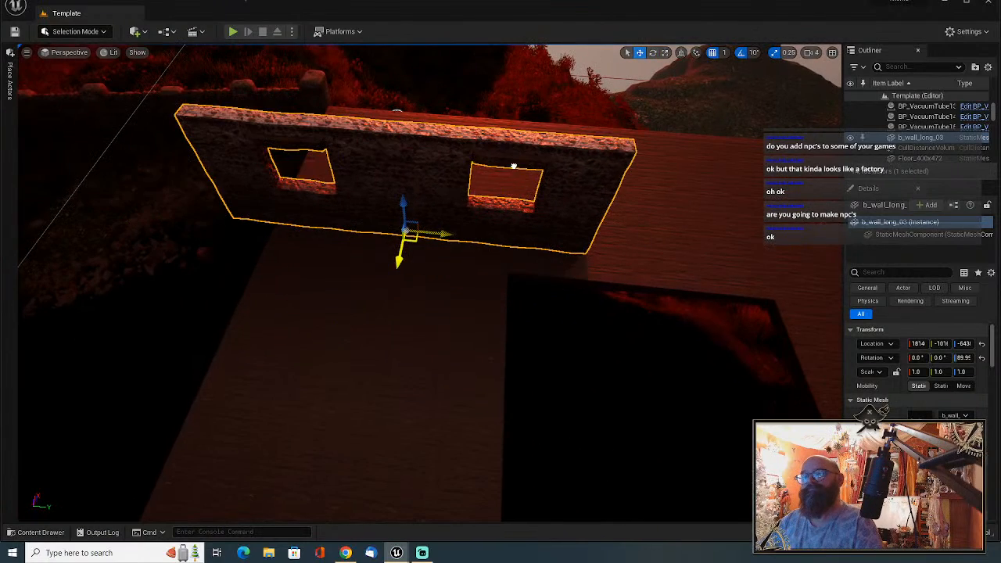
{"action": "left_click_drag", "start_coordinate": [514, 167], "coordinate": [475, 120]}
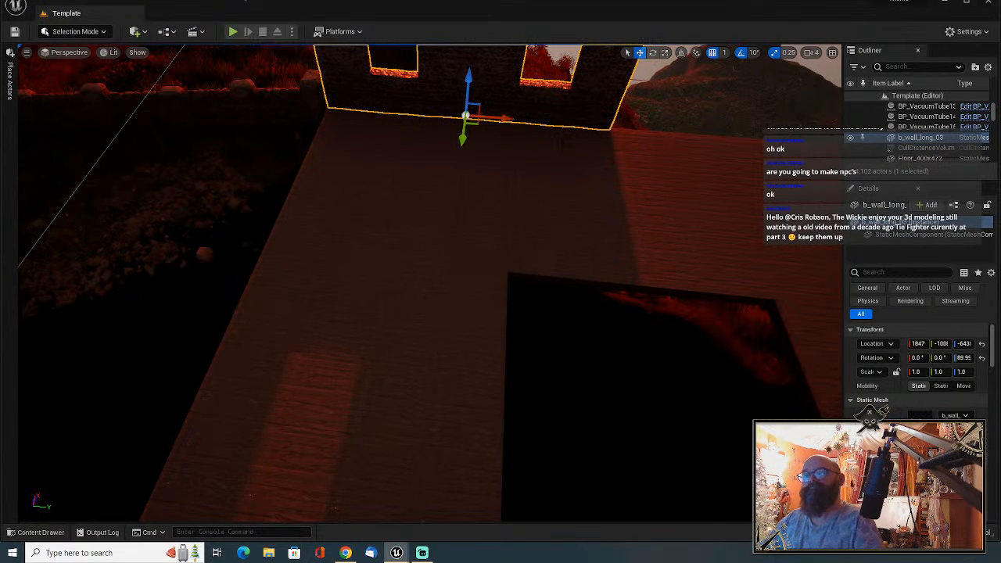
{"action": "key", "text": "s"}
{"action": "right_click_drag", "start_coordinate": [470, 196], "coordinate": [513, 163]}
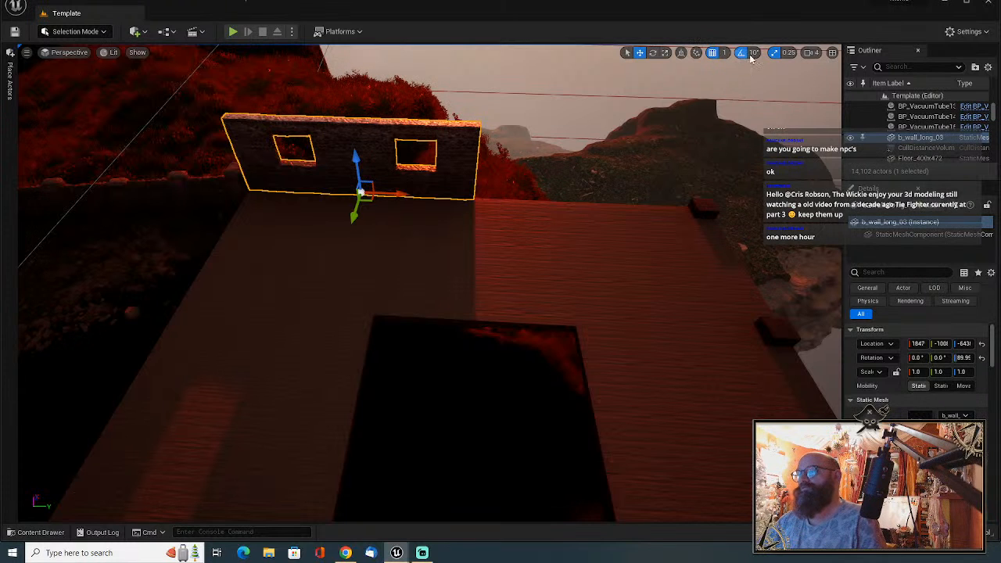
Set the grid snap to 100 and duplicate the two-window wall end to end along the floor's outer edge.
{"action": "left_click", "coordinate": [723, 53]}
{"action": "left_click", "coordinate": [741, 125]}
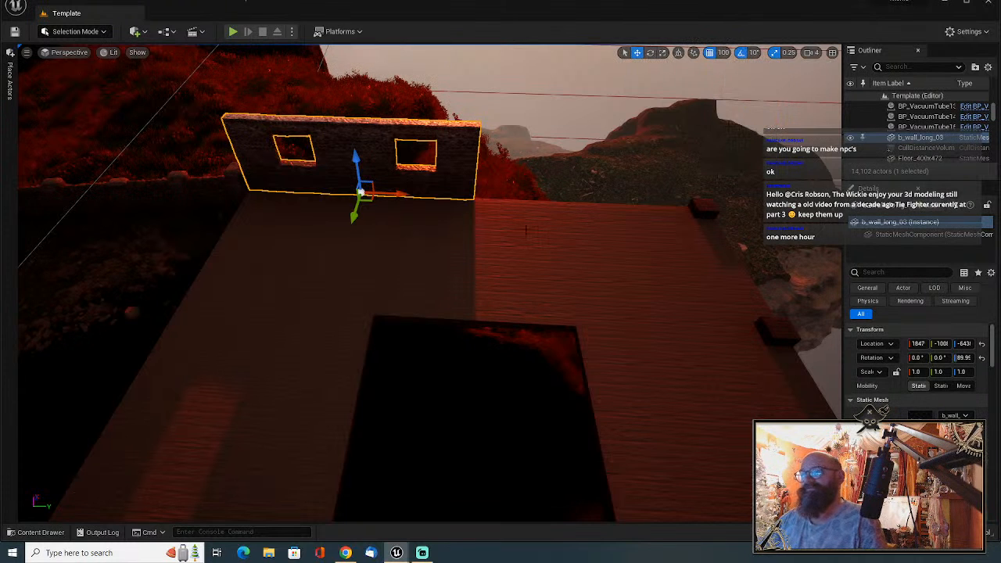
{"action": "right_click_drag", "start_coordinate": [525, 230], "coordinate": [532, 213]}
{"action": "left_click_drag", "start_coordinate": [377, 224], "coordinate": [639, 210], "text": "alt"}
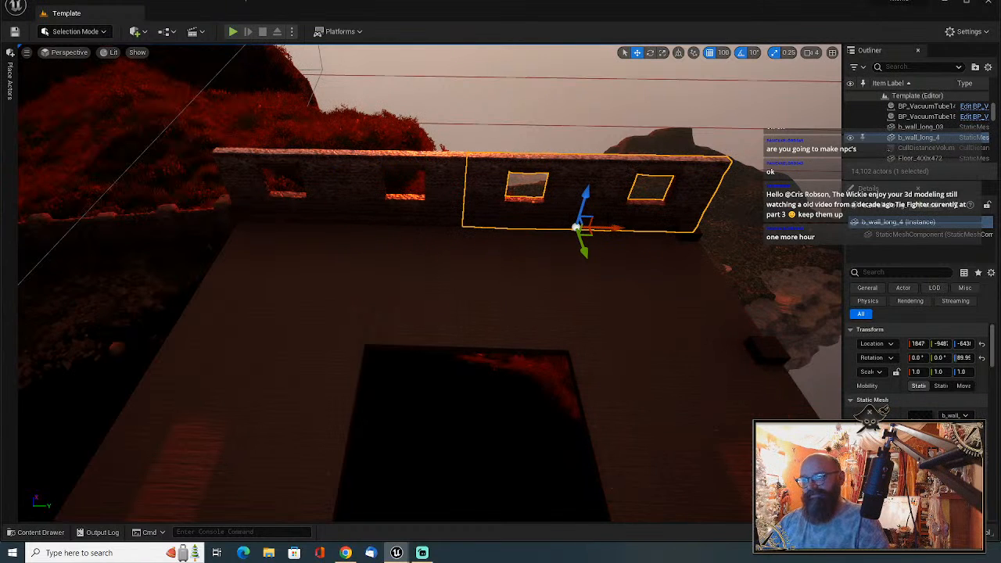
{"action": "left_click", "coordinate": [579, 110]}
{"action": "right_click_drag", "start_coordinate": [579, 110], "coordinate": [723, 176]}
{"action": "left_click", "coordinate": [513, 313]}
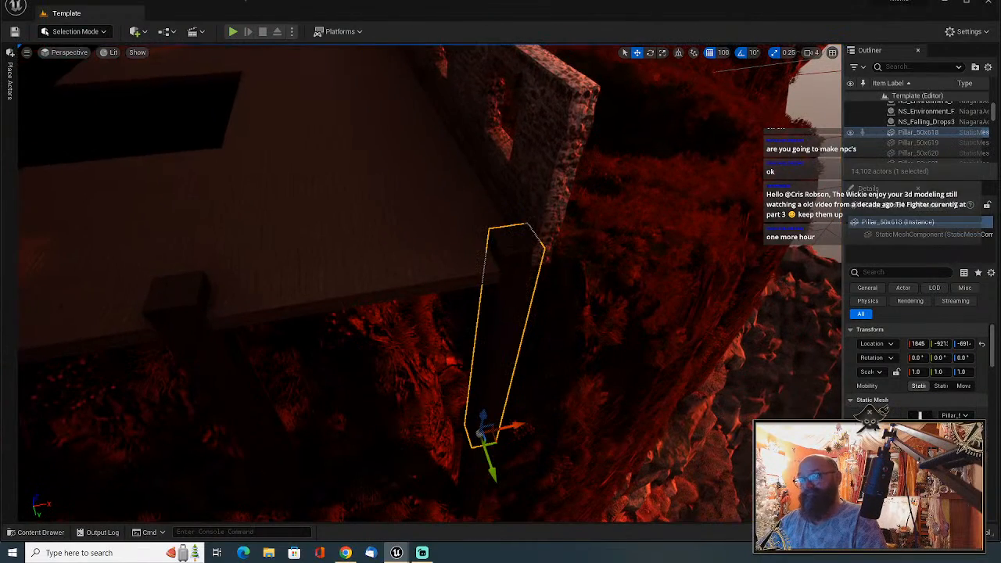
{"action": "right_click_drag", "start_coordinate": [512, 313], "coordinate": [518, 337]}
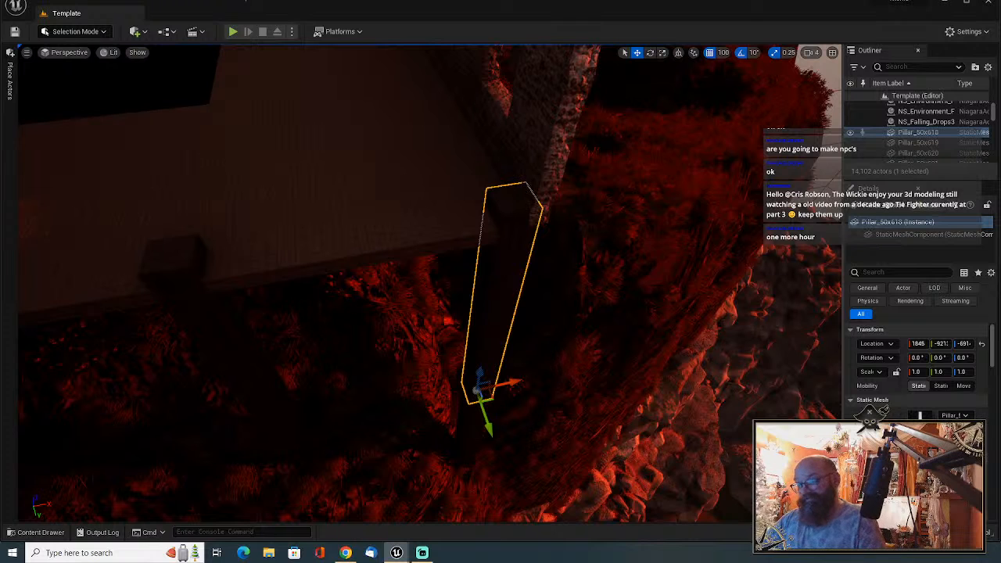
{"action": "left_click", "coordinate": [473, 435], "text": "ctrl"}
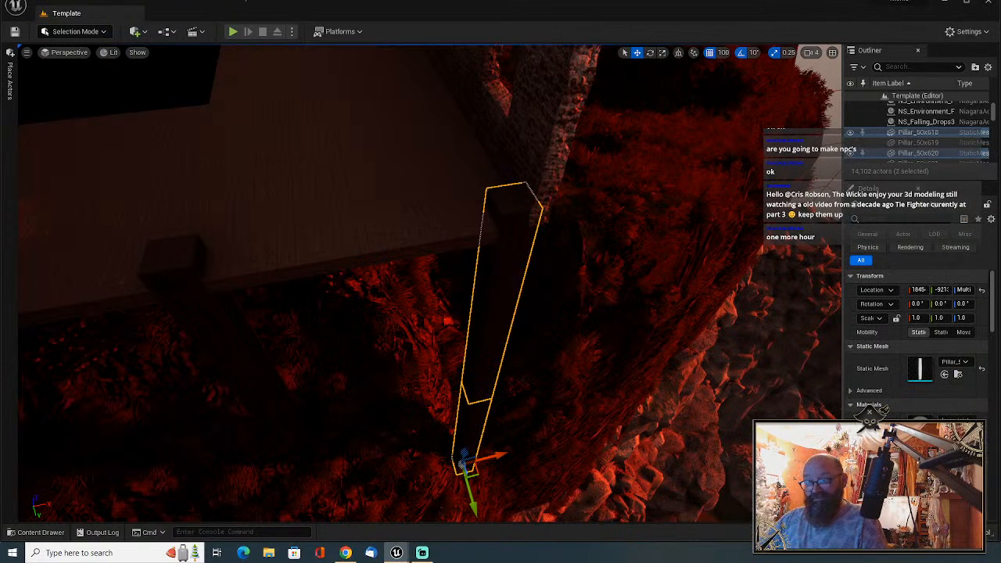
{"action": "left_click", "coordinate": [266, 395], "text": "ctrl"}
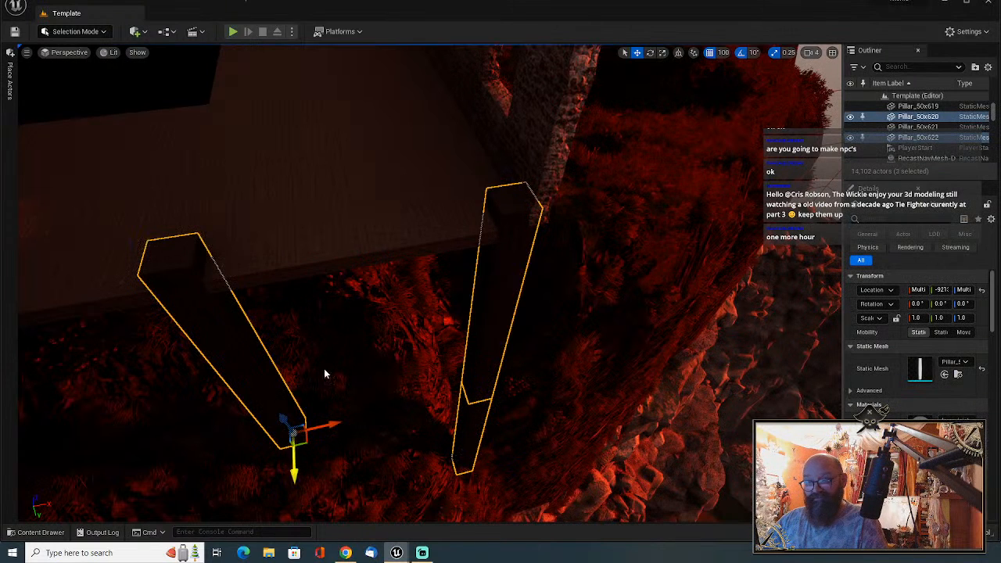
{"action": "left_click", "coordinate": [304, 460], "text": "ctrl"}
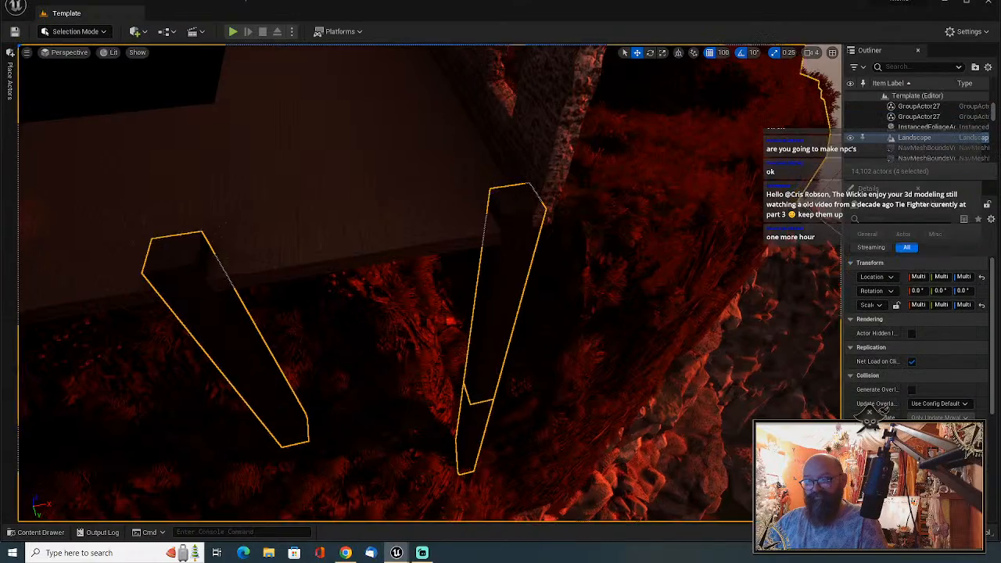
{"action": "right_click_drag", "start_coordinate": [304, 460], "coordinate": [216, 394]}
{"action": "left_click", "coordinate": [603, 301]}
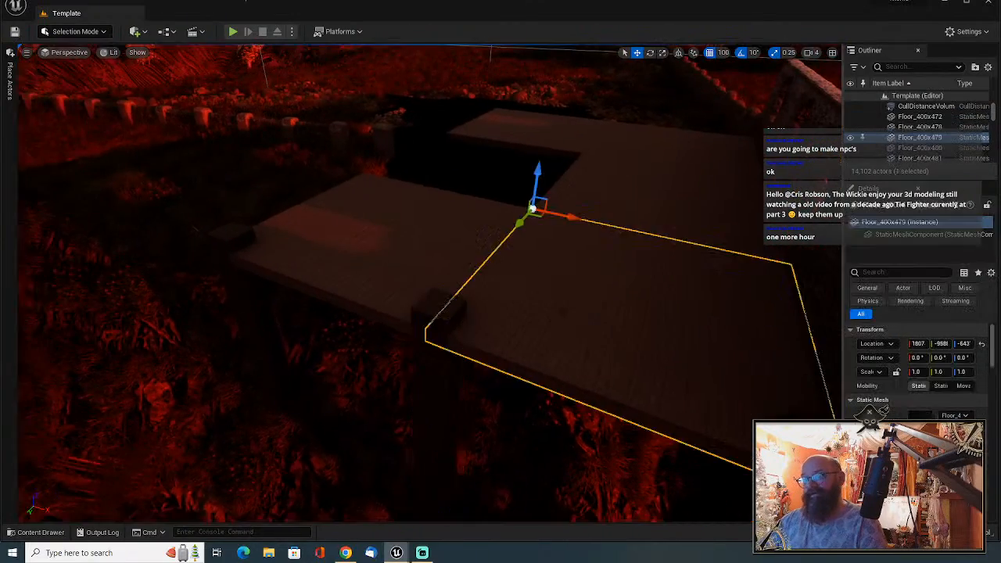
Delete the five remaining Pillar_50x support pillars around and beneath the floor.
{"action": "key", "text": "s"}
{"action": "right_click_drag", "start_coordinate": [603, 301], "coordinate": [606, 319]}
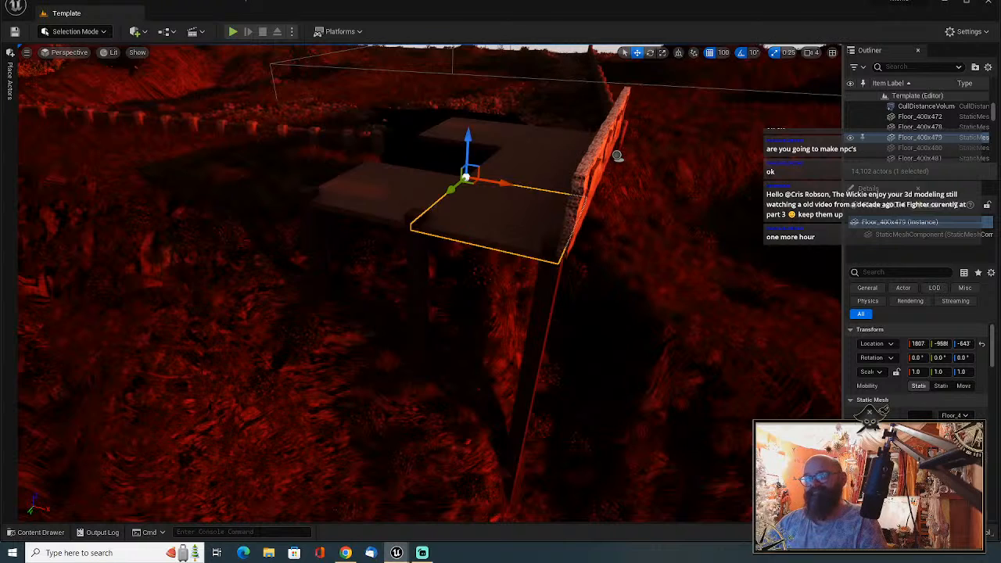
{"action": "left_click", "coordinate": [311, 243]}
{"action": "key", "text": "Delete"}
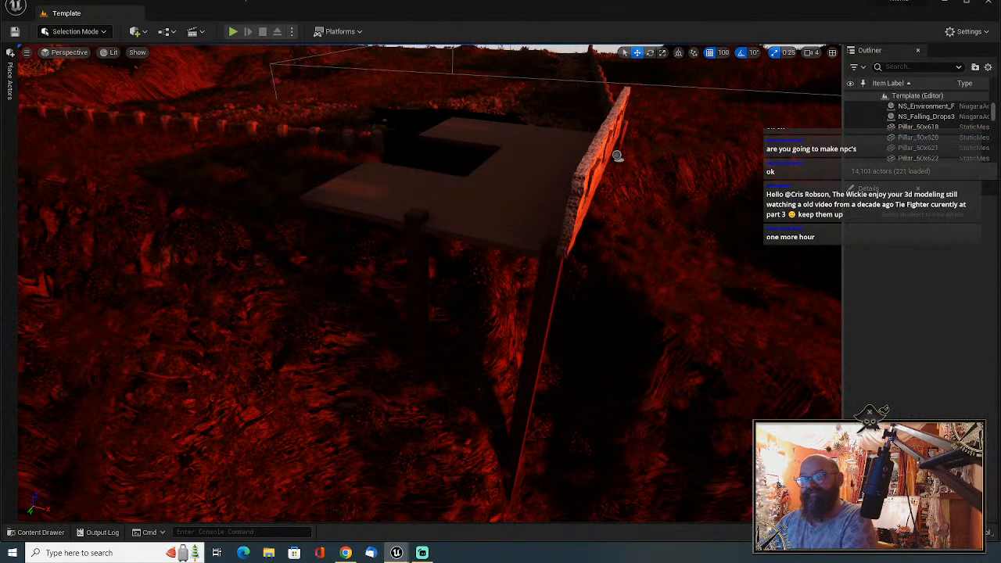
{"action": "left_click", "coordinate": [417, 281]}
{"action": "key", "text": "Delete"}
{"action": "left_click", "coordinate": [539, 328]}
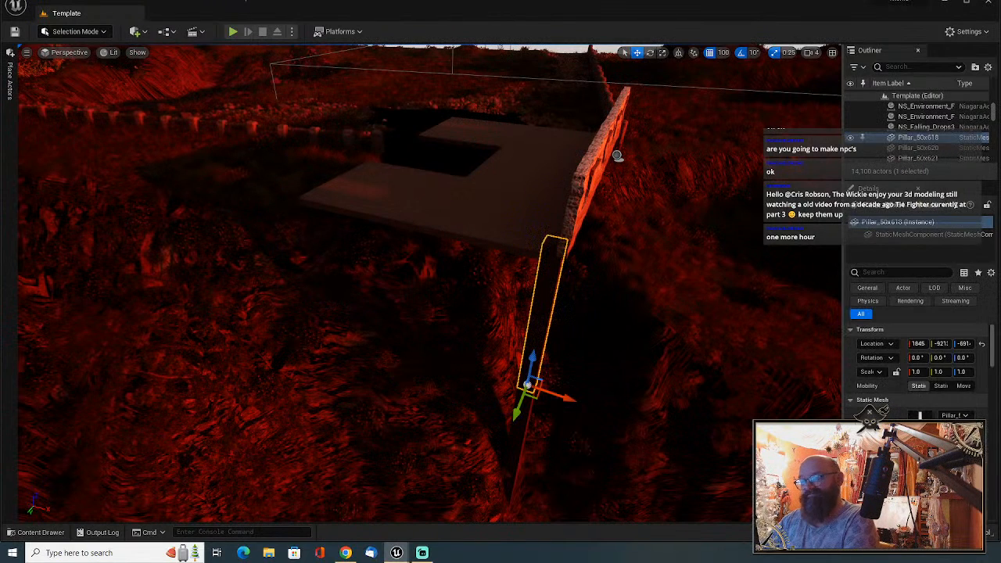
{"action": "key", "text": "Delete"}
{"action": "left_click", "coordinate": [522, 442]}
{"action": "key", "text": "Delete"}
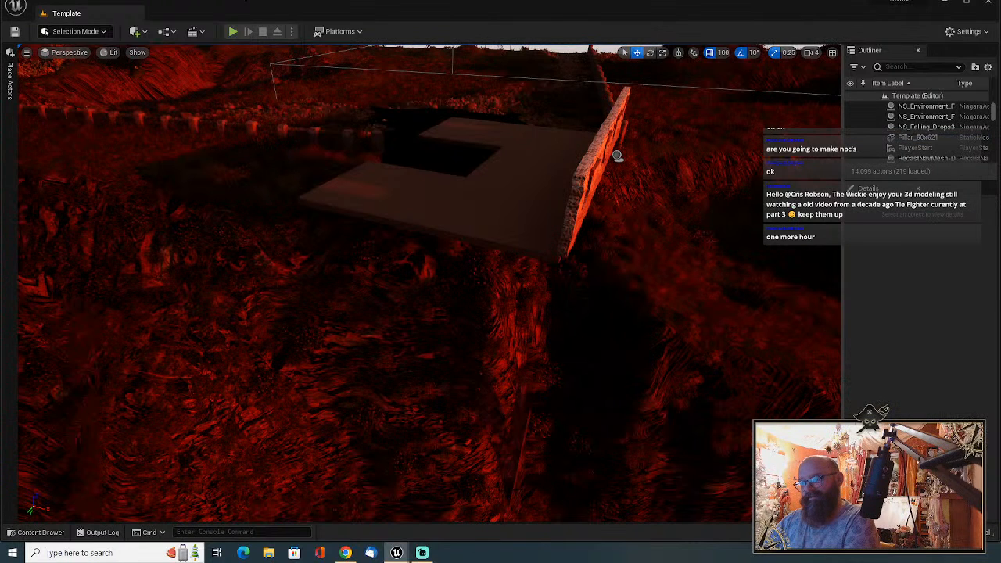
{"action": "left_click", "coordinate": [917, 137]}
{"action": "key", "text": "Delete"}
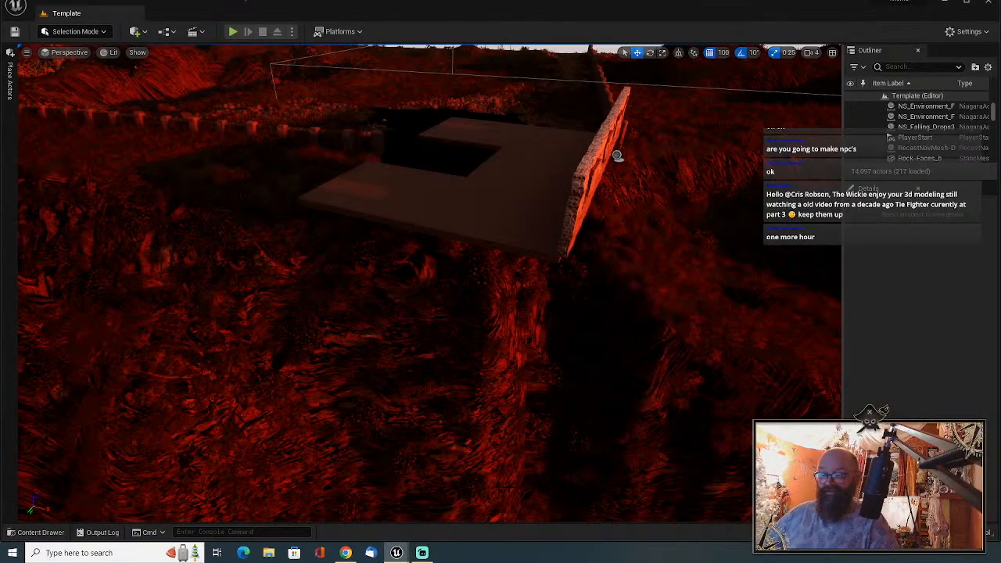
Duplicate the middle floor tile Floor_400x478 sideways to fill the gap in the floor.
{"action": "right_click_drag", "start_coordinate": [617, 155], "coordinate": [489, 165]}
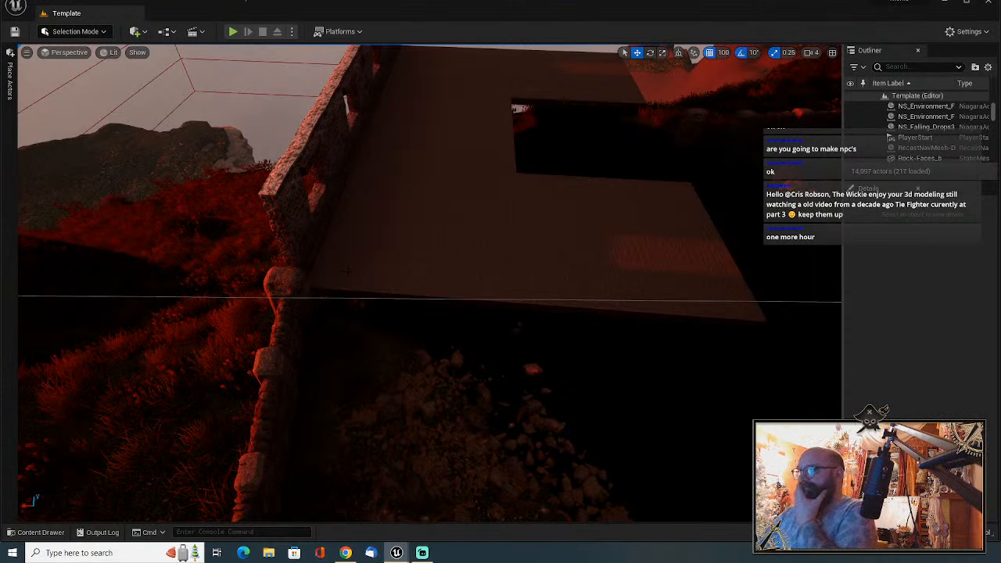
{"action": "right_click_drag", "start_coordinate": [489, 165], "coordinate": [481, 167]}
{"action": "left_click", "coordinate": [475, 268]}
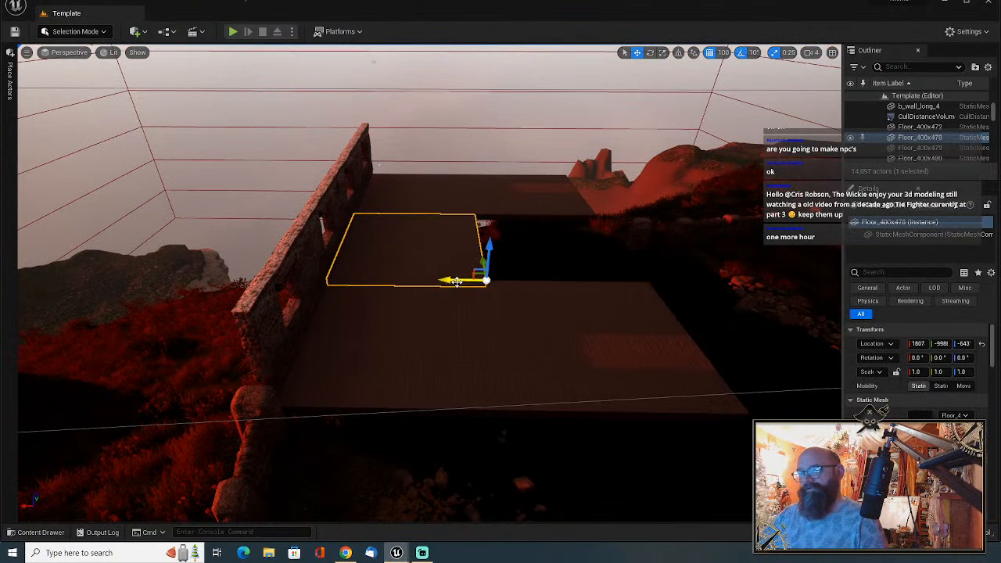
{"action": "left_click_drag", "start_coordinate": [470, 278], "coordinate": [617, 266], "text": "alt"}
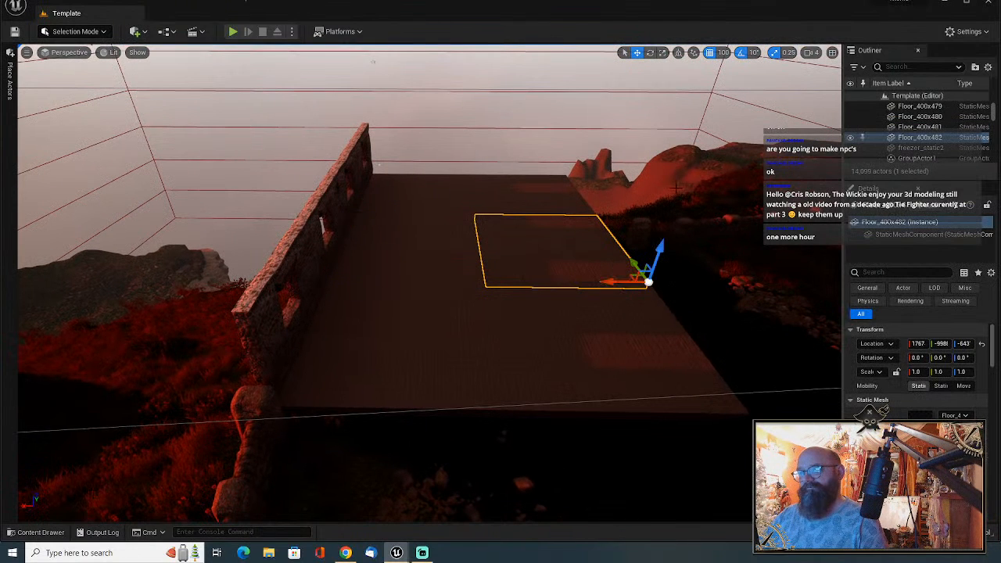
{"action": "left_click", "coordinate": [667, 287]}
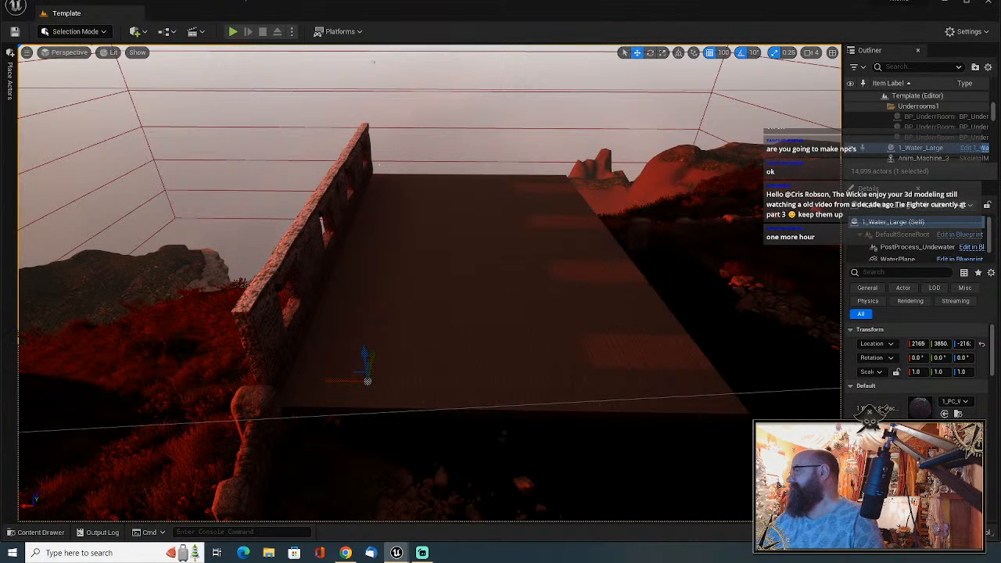
Place a b_smallwall_03 gable wall rotated -90° about its vertical axis and move it to the far end of the long wall.
{"action": "left_click_drag", "start_coordinate": [656, 353], "coordinate": [479, 334]}
{"action": "key", "text": "e"}
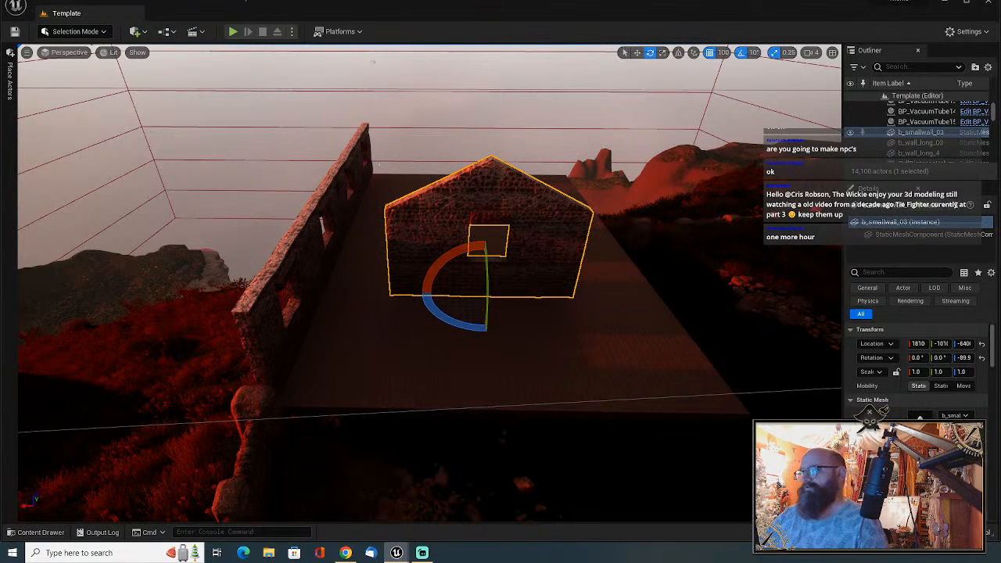
{"action": "right_click_drag", "start_coordinate": [479, 334], "coordinate": [444, 350]}
{"action": "key", "text": "w"}
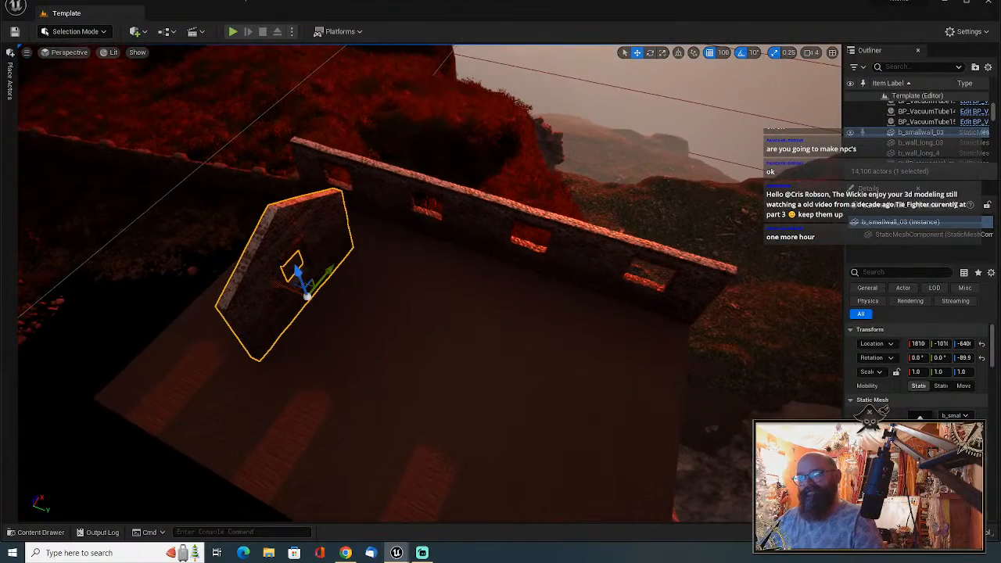
{"action": "left_click_drag", "start_coordinate": [291, 280], "coordinate": [632, 377]}
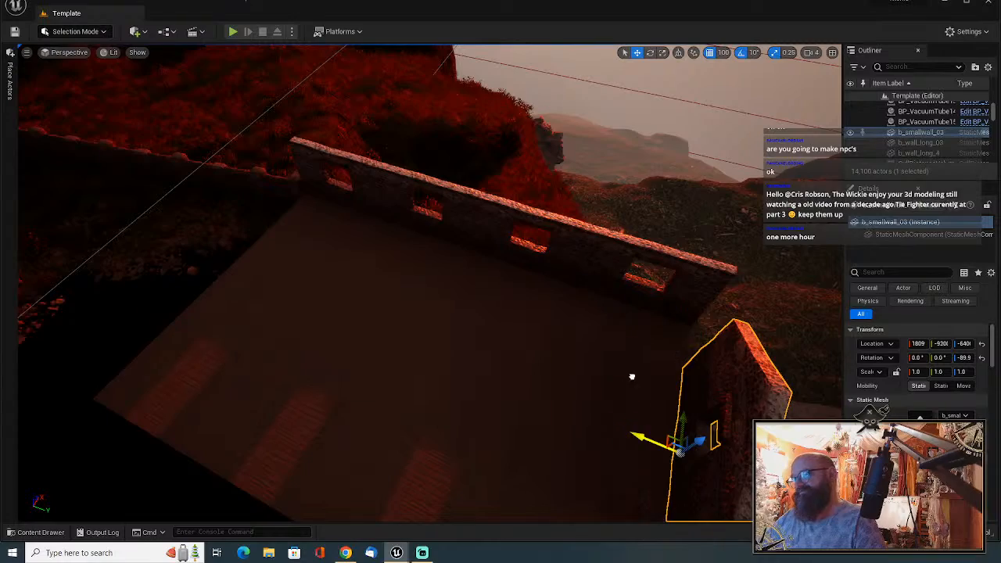
{"action": "right_click_drag", "start_coordinate": [636, 379], "coordinate": [621, 350]}
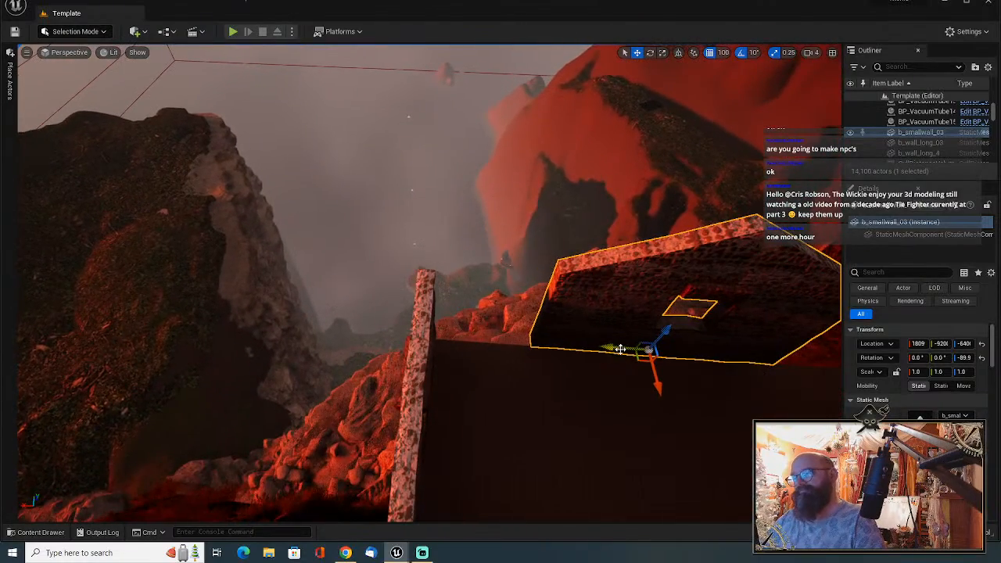
{"action": "left_click_drag", "start_coordinate": [607, 350], "coordinate": [520, 345]}
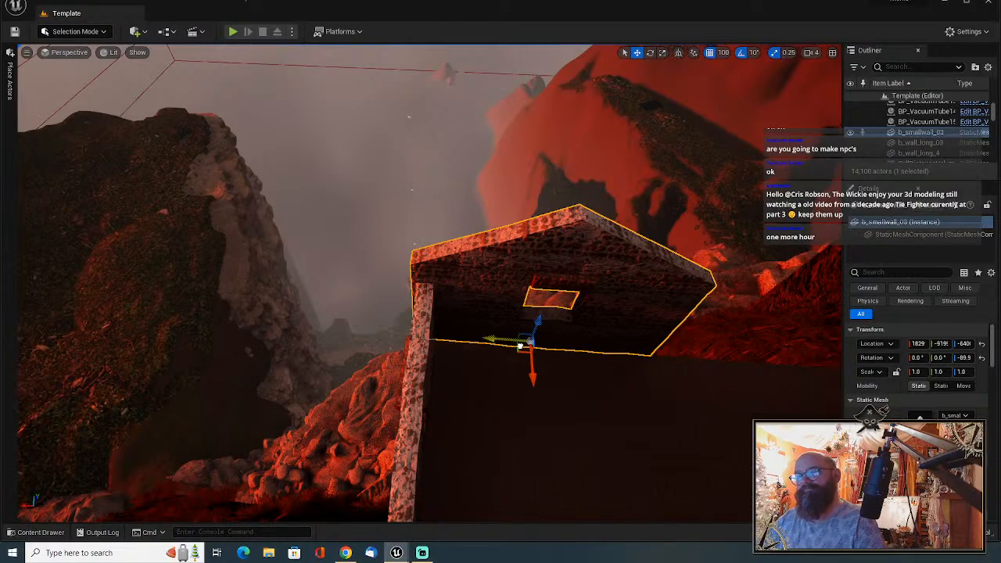
Turn off grid snapping, lower the gable wall to floor level and align its edge with the end of the long wall.
{"action": "left_click", "coordinate": [710, 55]}
{"action": "right_click_drag", "start_coordinate": [467, 339], "coordinate": [742, 262]}
{"action": "right_click_drag", "start_coordinate": [471, 341], "coordinate": [505, 306]}
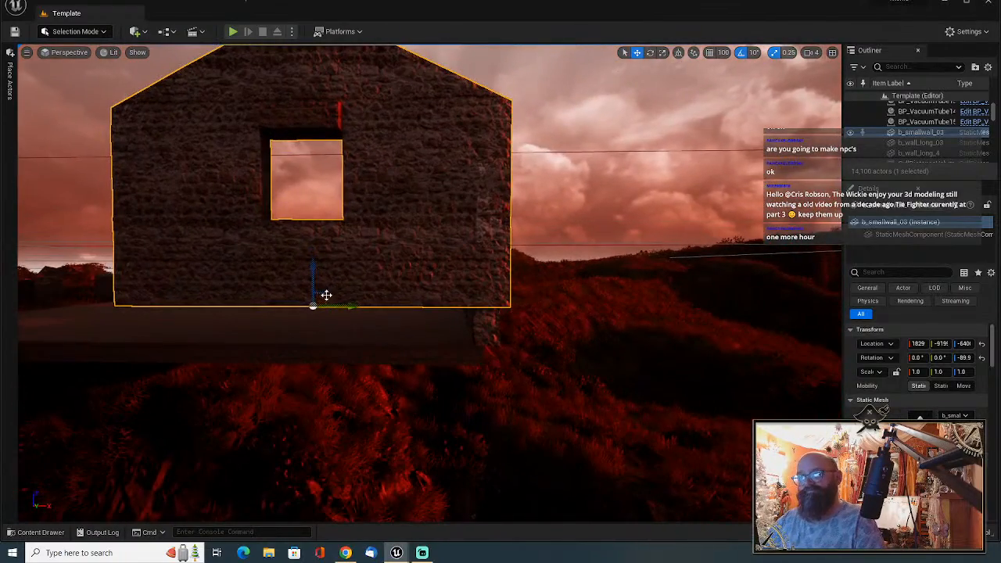
{"action": "left_click_drag", "start_coordinate": [324, 298], "coordinate": [292, 334]}
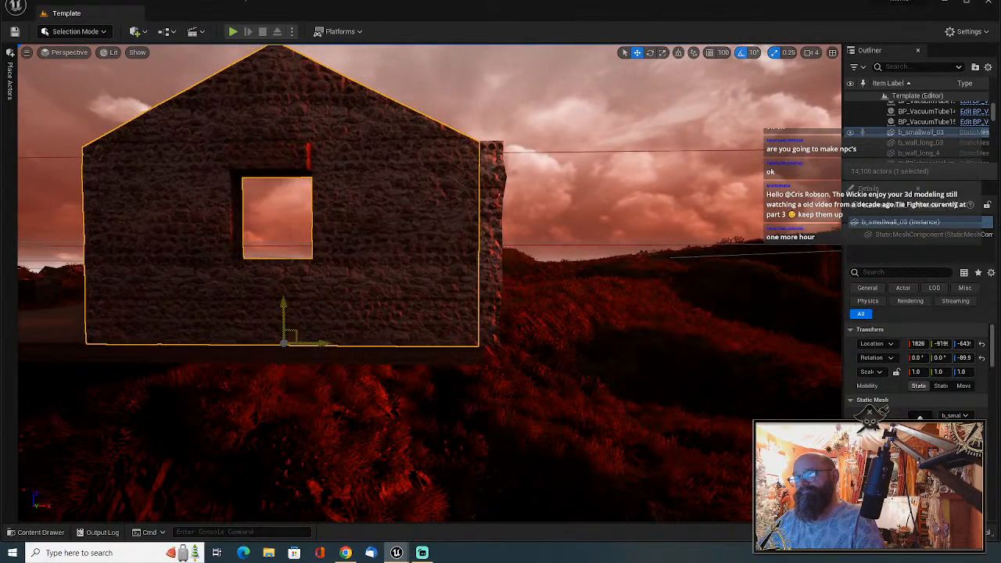
{"action": "right_click_drag", "start_coordinate": [284, 340], "coordinate": [423, 322]}
{"action": "left_click_drag", "start_coordinate": [433, 289], "coordinate": [422, 301]}
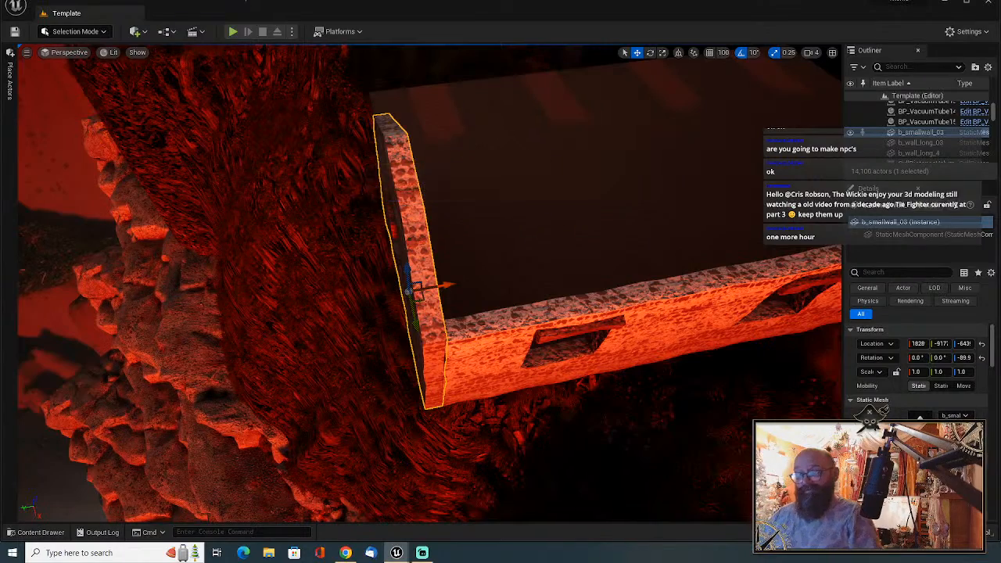
Place a b_wall_long_01_export_single_material wall with a doorway and window on the floor and rotate it 90° about its vertical axis.
{"action": "right_click_drag", "start_coordinate": [438, 301], "coordinate": [747, 280]}
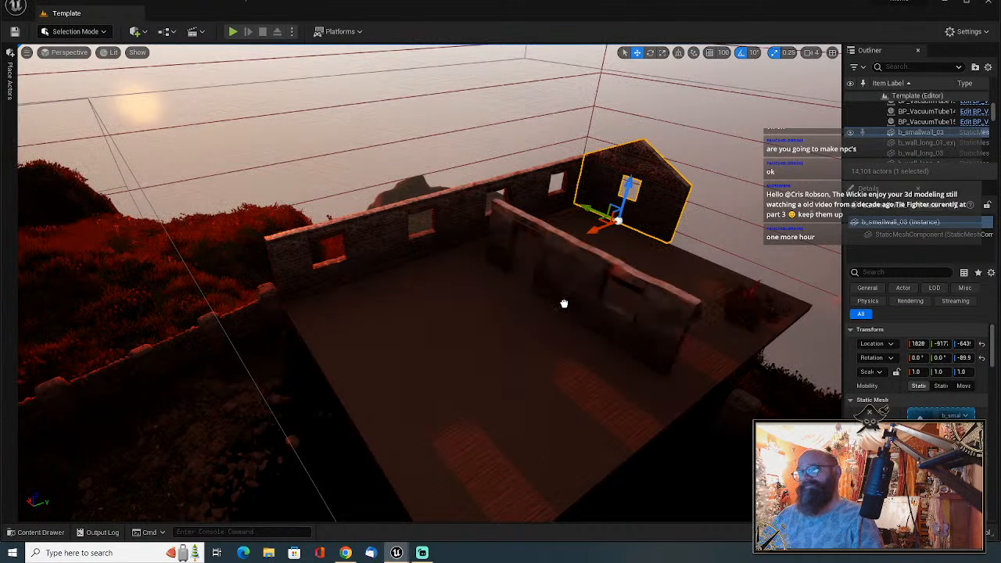
{"action": "left_click", "coordinate": [564, 304]}
{"action": "key", "text": "e"}
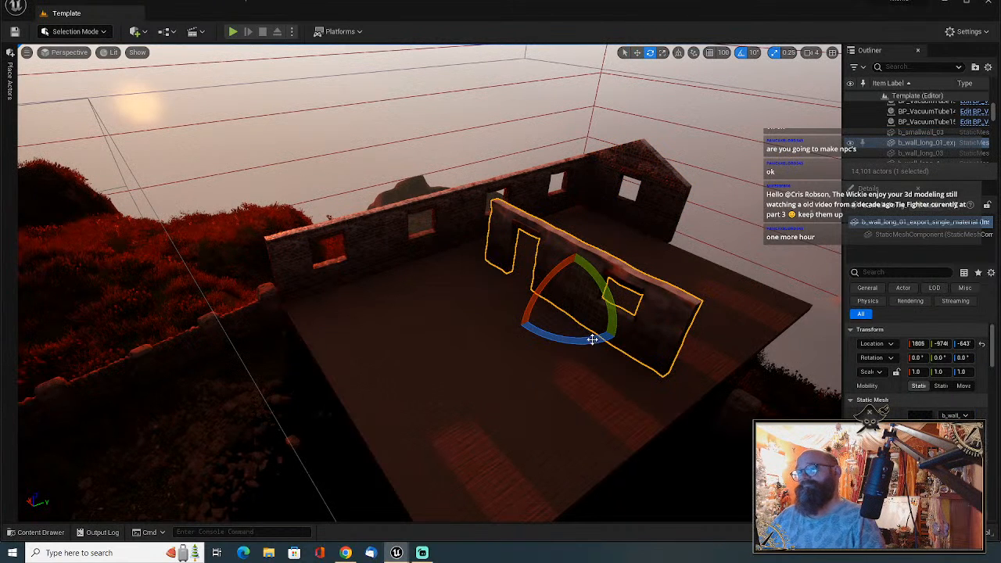
{"action": "left_click_drag", "start_coordinate": [592, 340], "coordinate": [592, 340]}
{"action": "left_click_drag", "start_coordinate": [510, 274], "coordinate": [613, 284]}
Move the doorway wall across the floor so its doorway end meets the gable wall, opposite the long window wall.
{"action": "key", "text": "d"}
{"action": "right_click_drag", "start_coordinate": [612, 284], "coordinate": [465, 323]}
{"action": "key", "text": "w"}
{"action": "left_click_drag", "start_coordinate": [465, 324], "coordinate": [553, 296]}
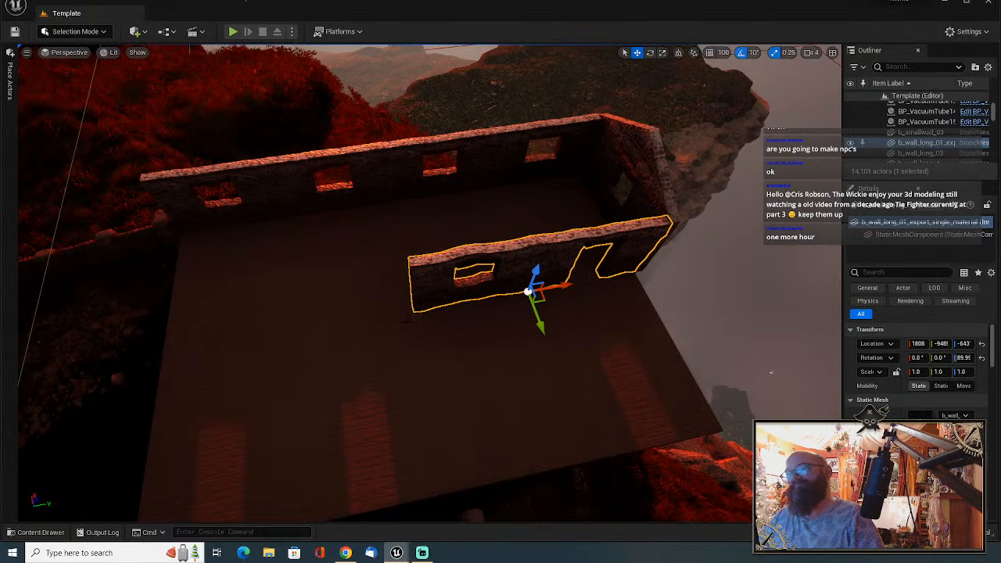
{"action": "right_click_drag", "start_coordinate": [553, 295], "coordinate": [498, 273]}
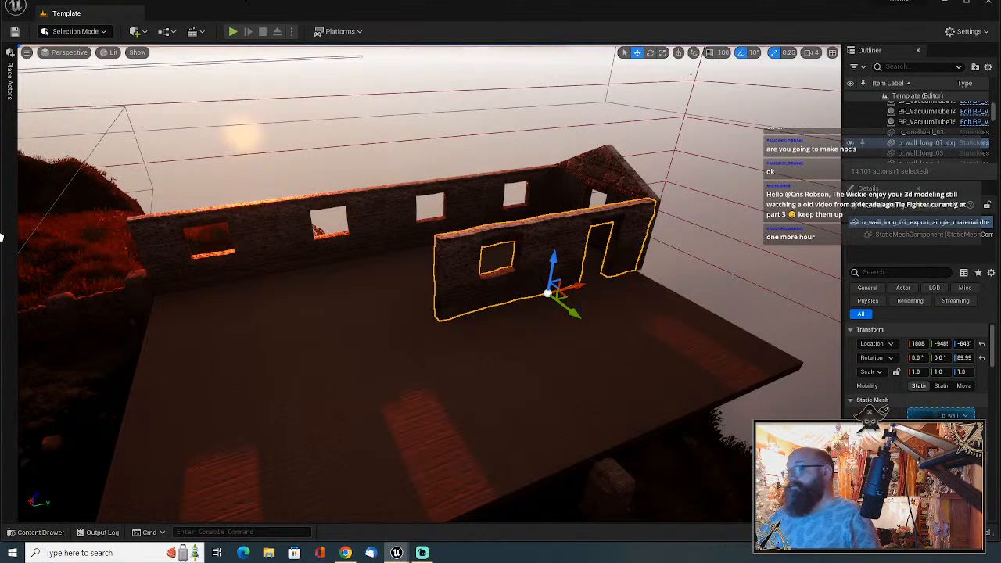
Place a b_wall_long_02 wall in line beyond the doorway wall and rotate it -90° about its vertical axis.
{"action": "left_click_drag", "start_coordinate": [1, 237], "coordinate": [210, 394]}
{"action": "key", "text": "e"}
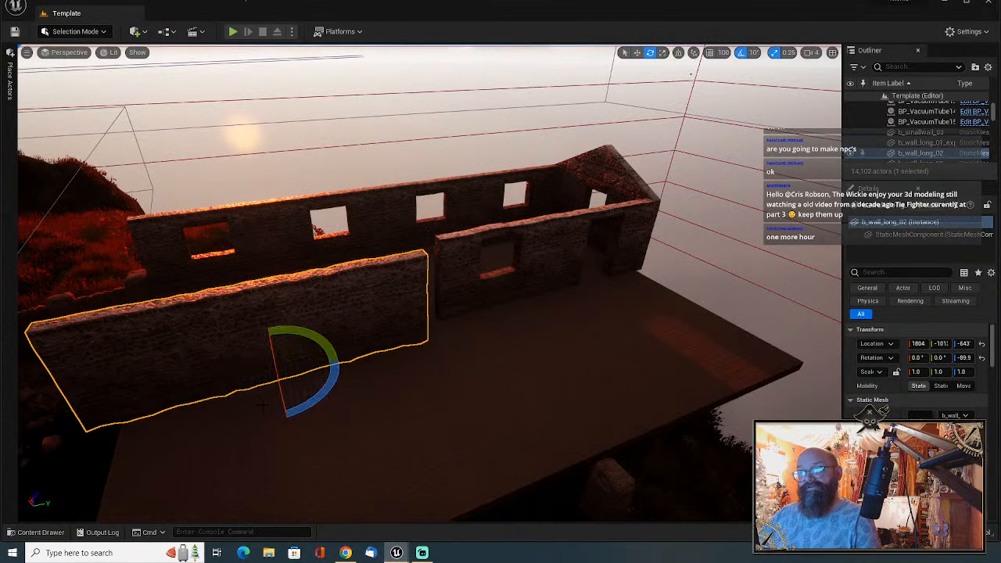
{"action": "right_click_drag", "start_coordinate": [210, 394], "coordinate": [458, 446]}
{"action": "key", "text": "w"}
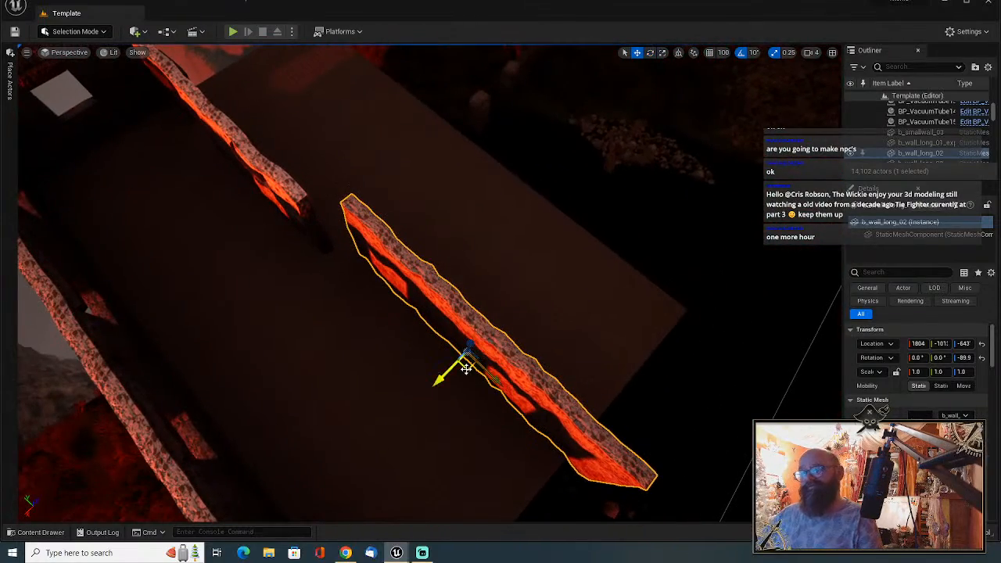
Slide the long wall b_wall_long_02 against the end of the neighbouring long wall so the two meet in line without a gap.
{"action": "left_click_drag", "start_coordinate": [464, 367], "coordinate": [426, 370]}
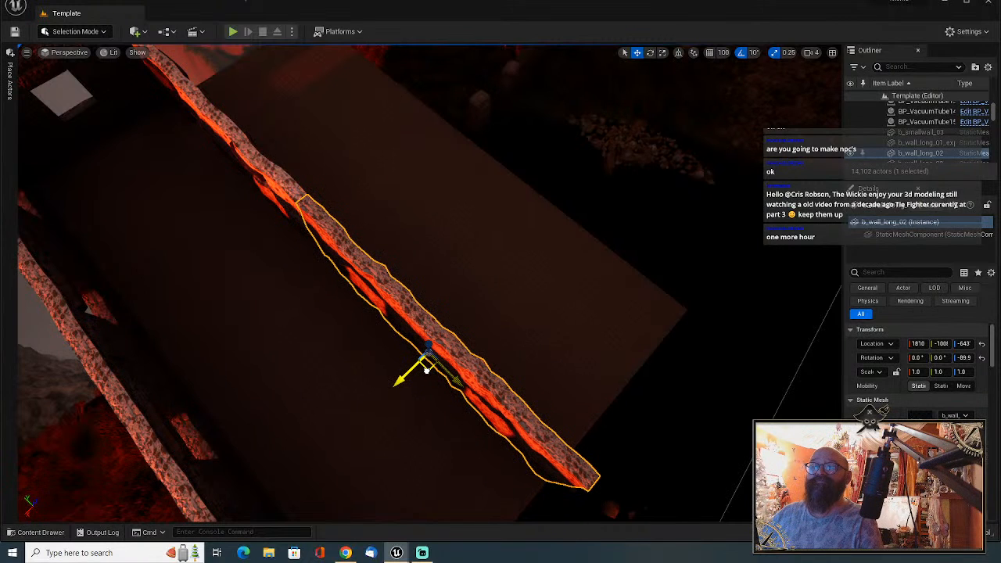
{"action": "left_click", "coordinate": [419, 384]}
{"action": "right_click_drag", "start_coordinate": [419, 384], "coordinate": [470, 329]}
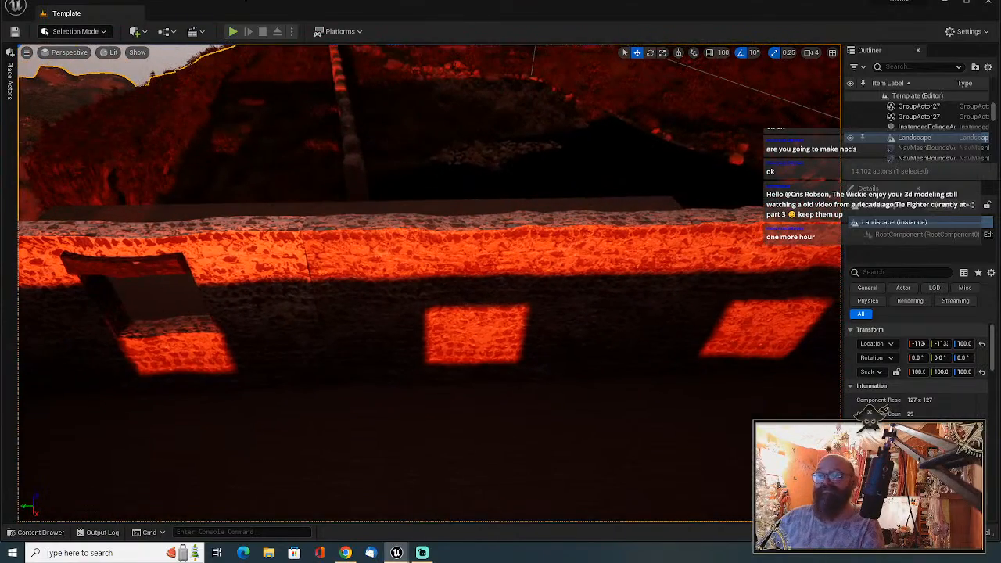
{"action": "left_click", "coordinate": [415, 378]}
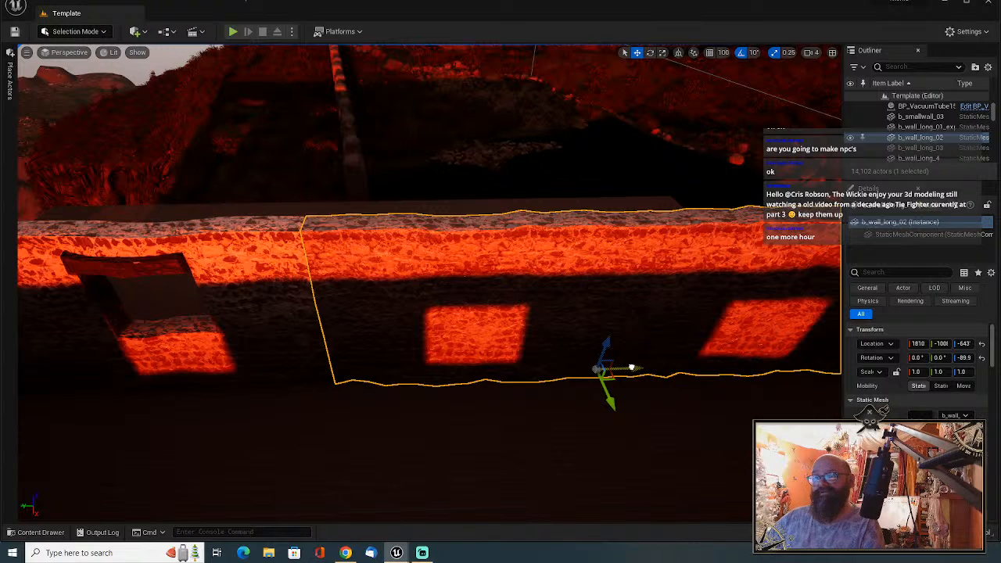
{"action": "left_click_drag", "start_coordinate": [632, 367], "coordinate": [631, 367]}
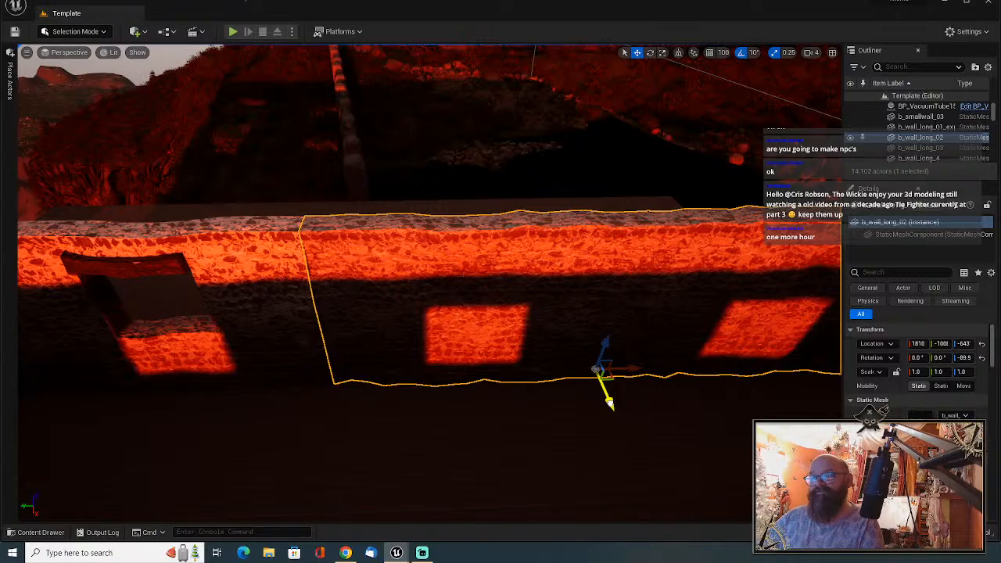
{"action": "left_click", "coordinate": [615, 432]}
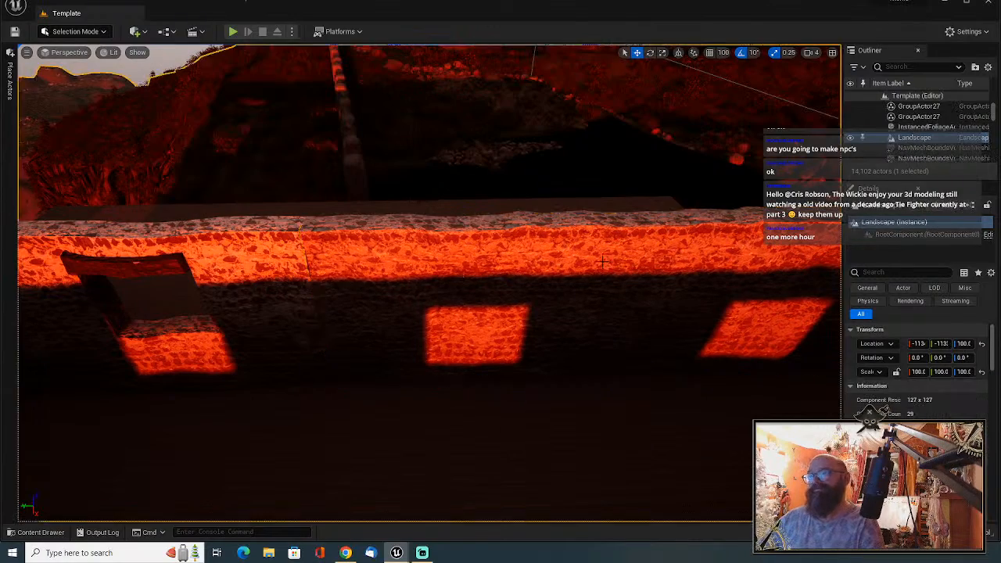
Duplicate the gable end wall b_smallwall_03 and position the copy across the open opposite end of the house.
{"action": "right_click_drag", "start_coordinate": [615, 431], "coordinate": [505, 420]}
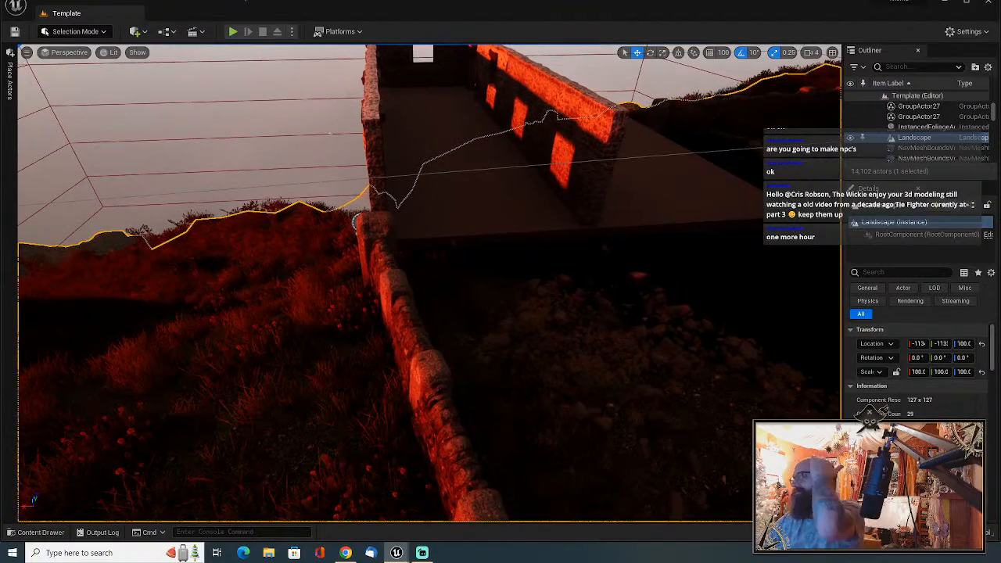
{"action": "right_click_drag", "start_coordinate": [356, 223], "coordinate": [443, 391]}
{"action": "left_click", "coordinate": [110, 197]}
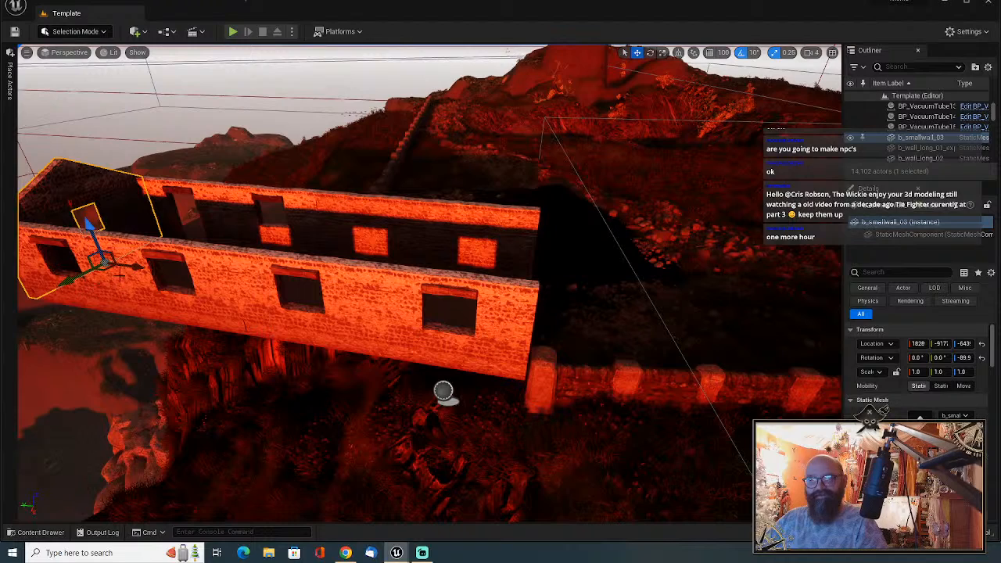
{"action": "left_click_drag", "start_coordinate": [138, 266], "coordinate": [360, 298]}
{"action": "key", "text": "ctrl+z"}
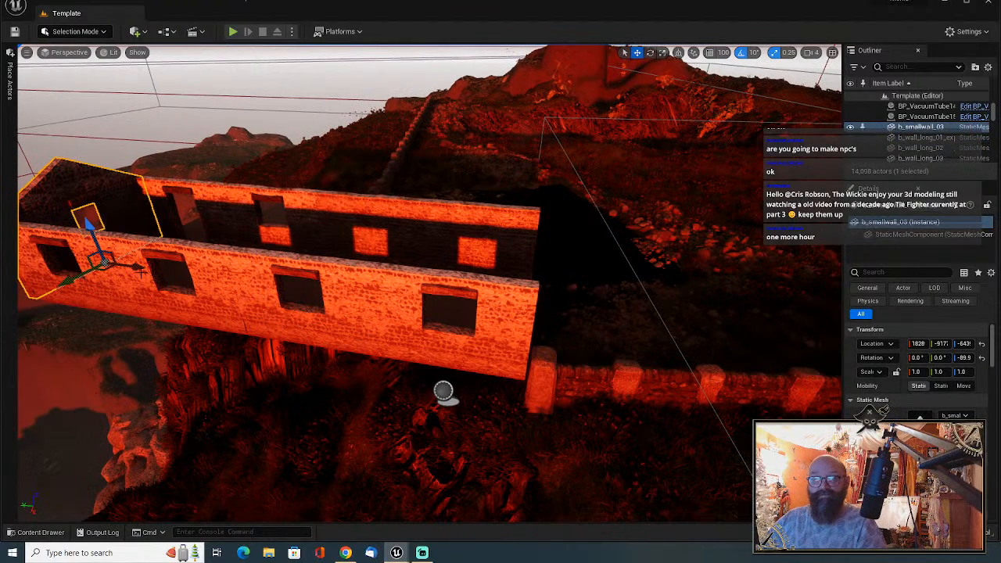
{"action": "left_click_drag", "start_coordinate": [139, 267], "coordinate": [585, 317], "text": "alt"}
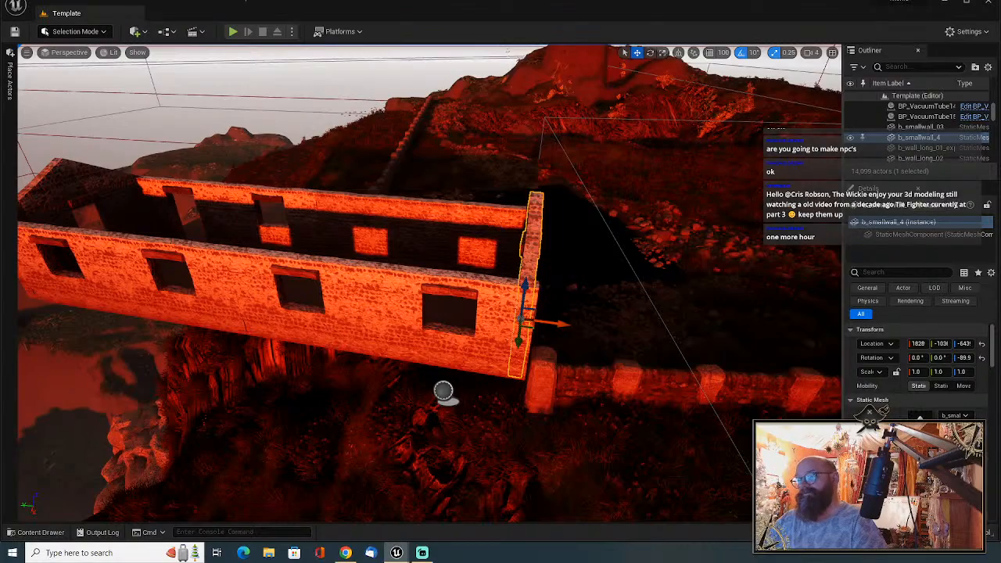
{"action": "right_click_drag", "start_coordinate": [540, 270], "coordinate": [495, 279]}
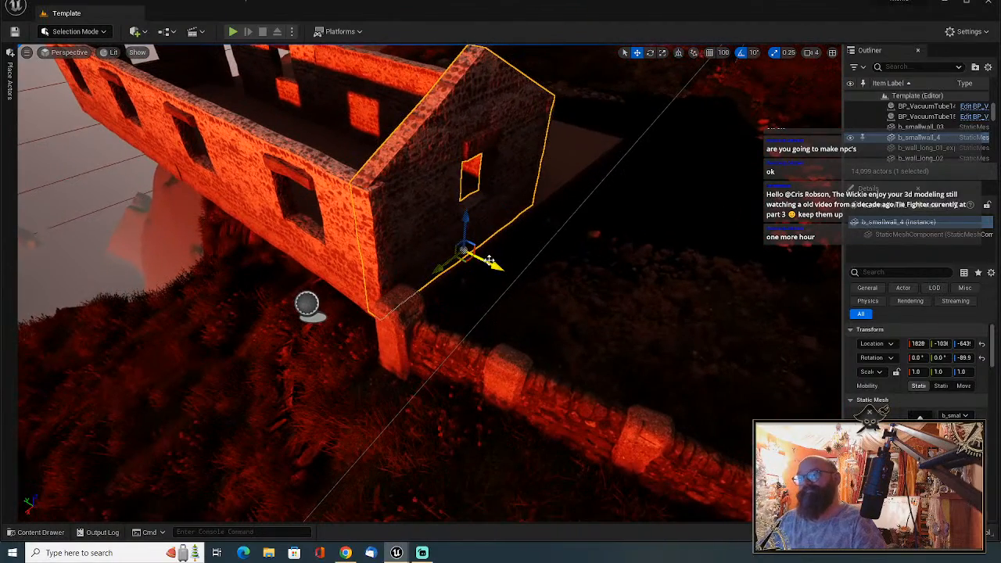
{"action": "mouse_move", "coordinate": [490, 262]}
{"action": "left_mouse_down"}
{"action": "mouse_move", "coordinate": [512, 274]}
{"action": "mouse_move", "coordinate": [505, 269]}
{"action": "left_mouse_up"}
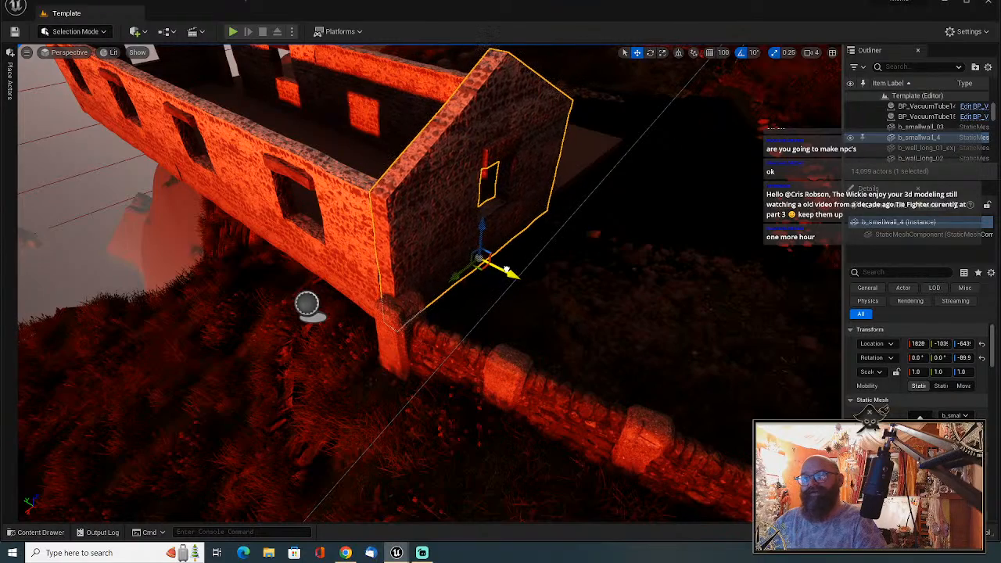
Select all six outer walls of the house and shift them together slightly along the building's length toward the original gable end.
{"action": "right_click_drag", "start_coordinate": [506, 269], "coordinate": [721, 245]}
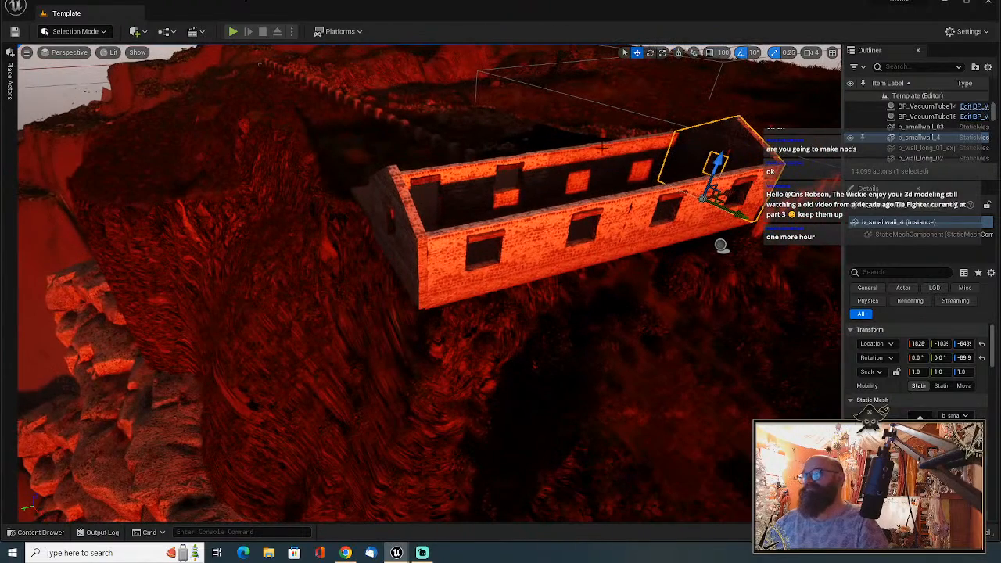
{"action": "left_click", "coordinate": [626, 153], "text": "ctrl"}
{"action": "left_click", "coordinate": [642, 216], "text": "ctrl"}
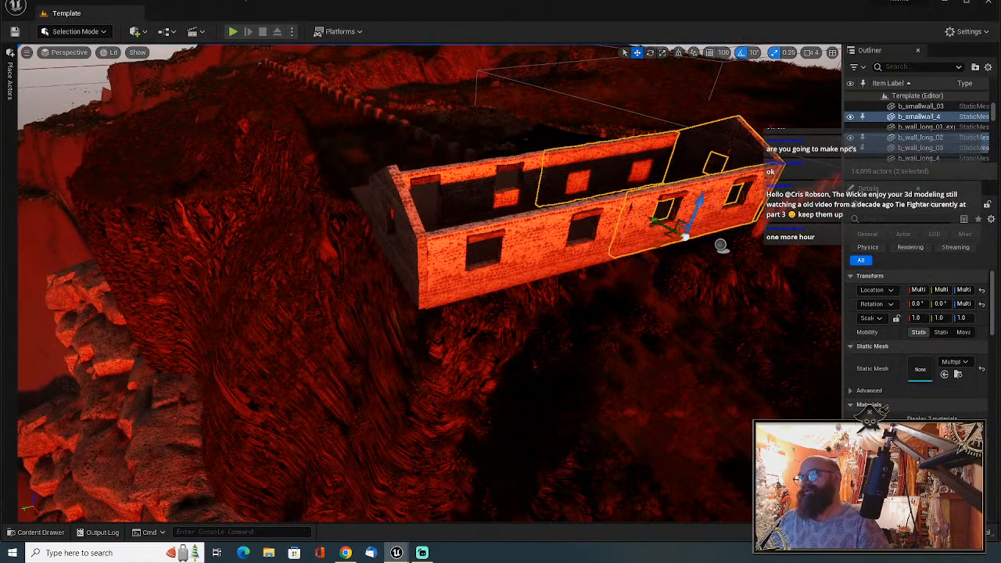
{"action": "left_click", "coordinate": [465, 180], "text": "ctrl"}
{"action": "left_click", "coordinate": [462, 275], "text": "ctrl"}
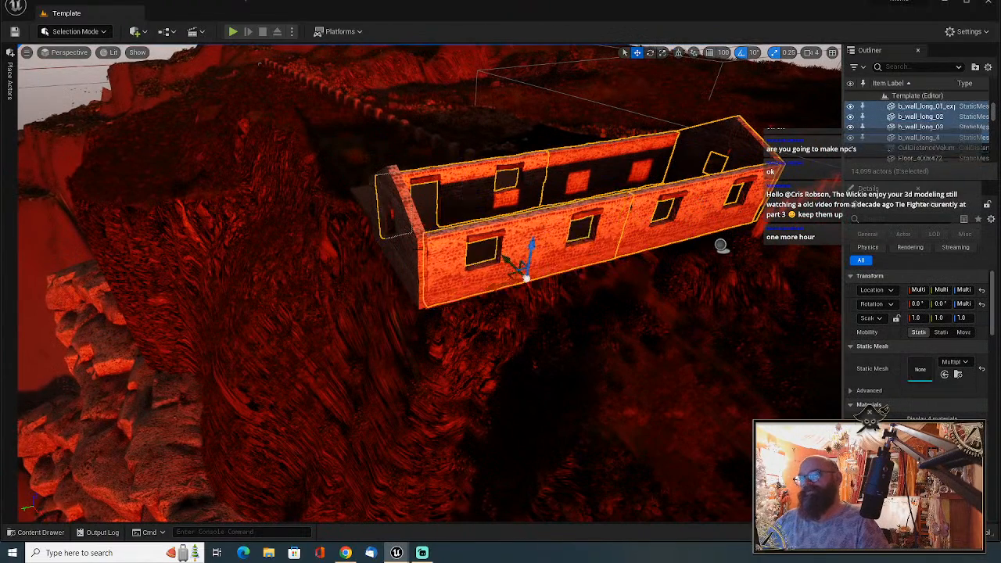
{"action": "left_click", "coordinate": [408, 249], "text": "ctrl"}
{"action": "left_click_drag", "start_coordinate": [421, 264], "coordinate": [408, 269]}
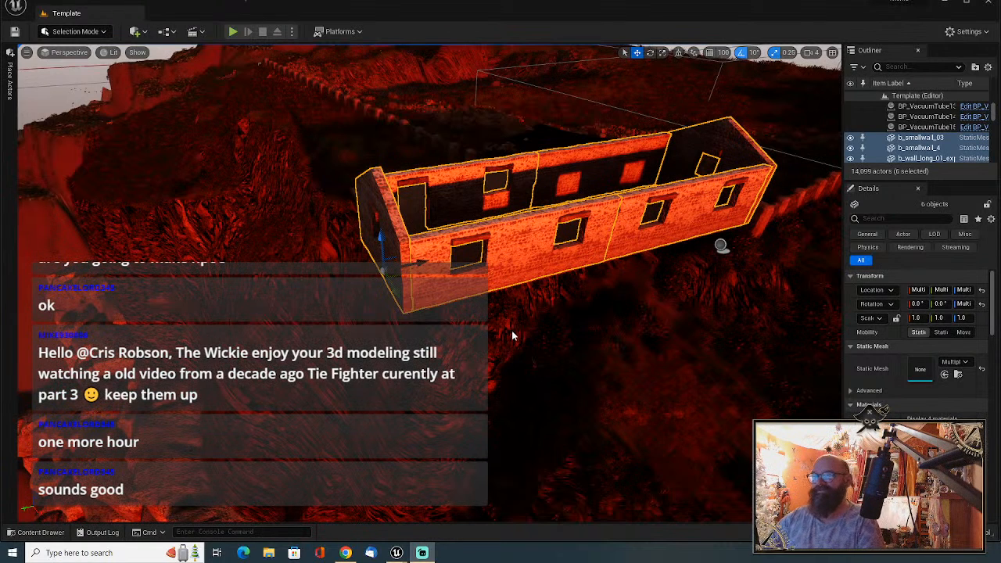
Place the small doorway wall b_smallwall_02 inside the house and rotate it -90° to run across between the long walls.
{"action": "left_click_drag", "start_coordinate": [722, 245], "coordinate": [579, 243], "text": "alt"}
{"action": "right_click_drag", "start_coordinate": [579, 243], "coordinate": [689, 313]}
{"action": "left_click", "coordinate": [461, 343]}
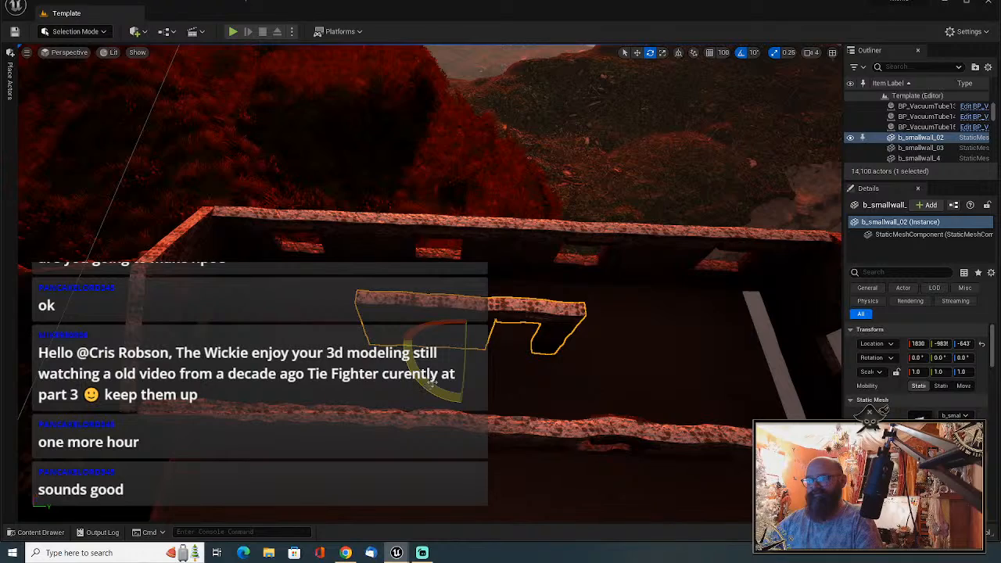
{"action": "left_click_drag", "start_coordinate": [432, 382], "coordinate": [397, 342]}
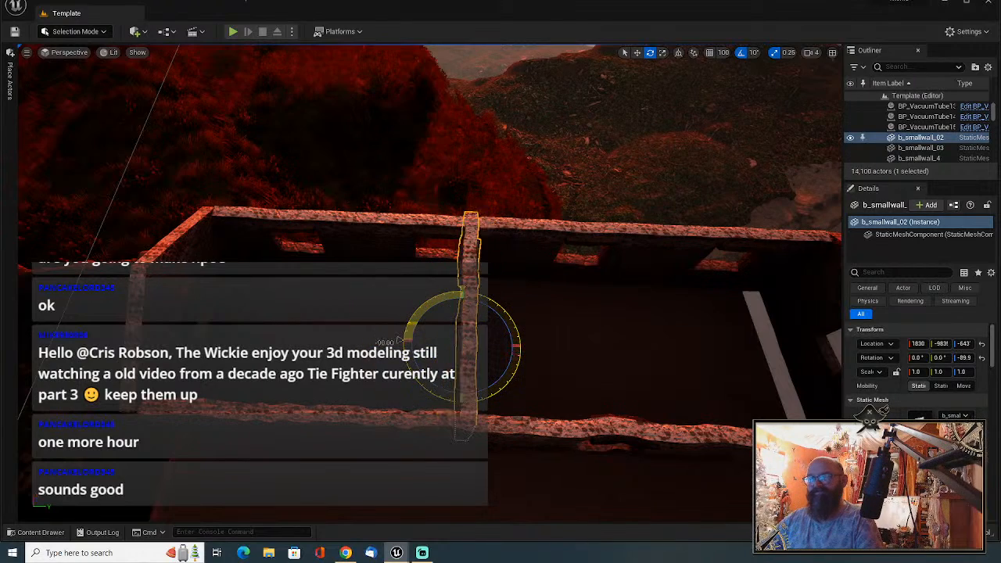
Move the interior doorway wall so it joins both long walls, and shift it further along the house as a partition.
{"action": "right_click_drag", "start_coordinate": [399, 342], "coordinate": [610, 374]}
{"action": "key", "text": "w"}
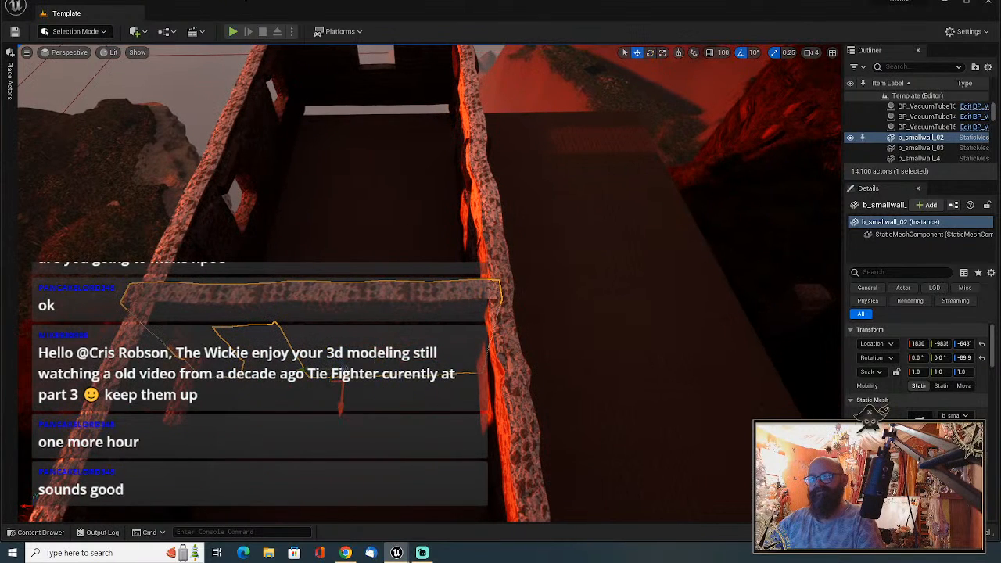
{"action": "left_click_drag", "start_coordinate": [321, 364], "coordinate": [328, 369]}
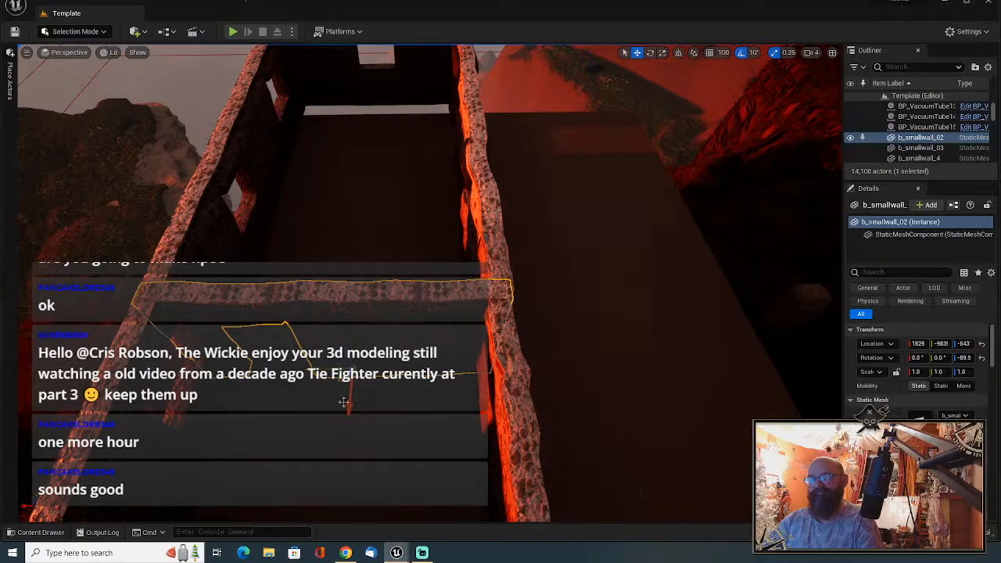
{"action": "left_click_drag", "start_coordinate": [349, 407], "coordinate": [356, 337]}
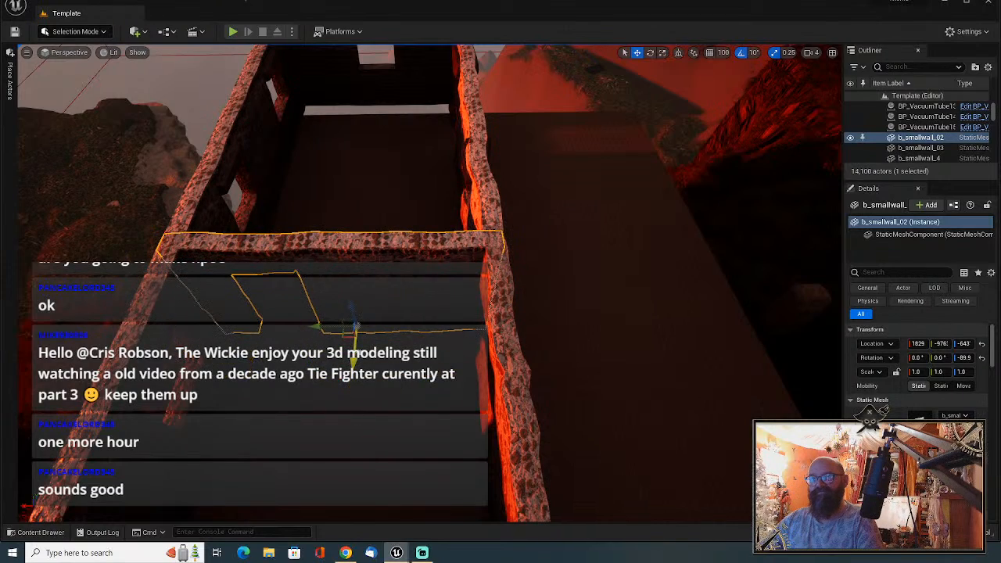
Reposition the partition wall and add a duplicate of it further along, dividing the house into three rooms.
{"action": "right_click_drag", "start_coordinate": [356, 336], "coordinate": [427, 305]}
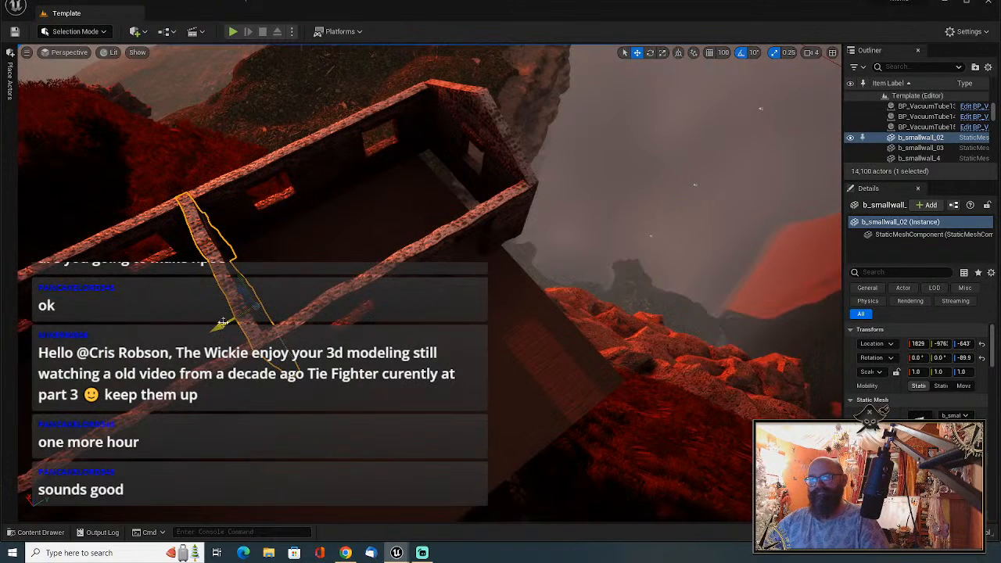
{"action": "right_click_drag", "start_coordinate": [223, 323], "coordinate": [247, 312]}
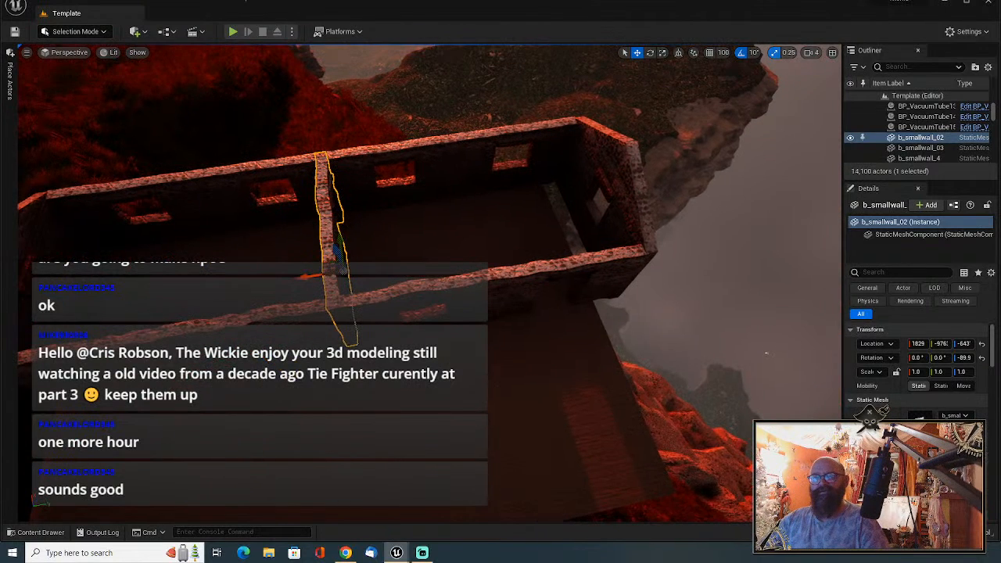
{"action": "left_click_drag", "start_coordinate": [307, 277], "coordinate": [438, 279]}
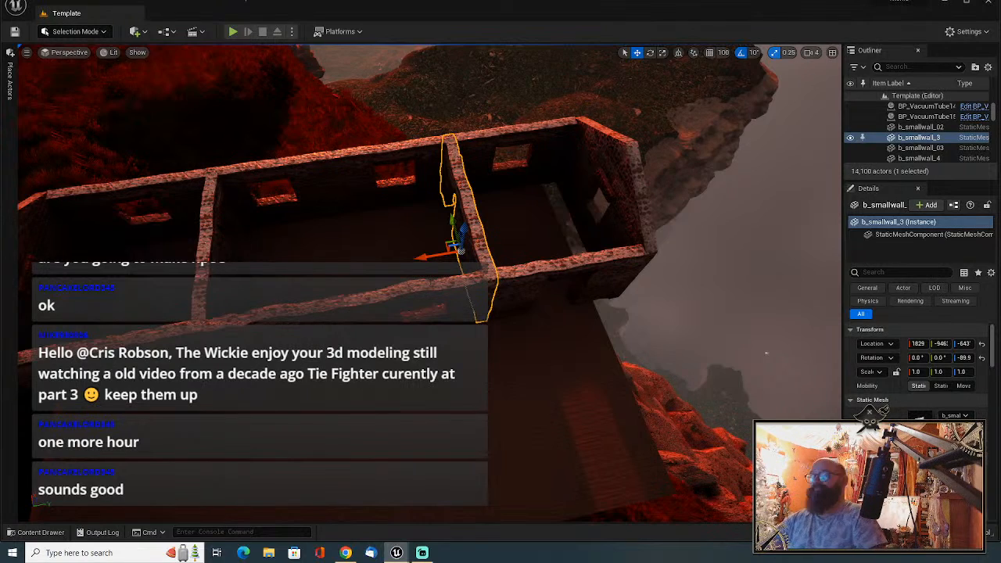
Duplicate the facing long walls b_wall_long_4 and b_wall_long_01_exp, rotate the copies 90°, and move them out over the floor as a side wing.
{"action": "right_click_drag", "start_coordinate": [547, 282], "coordinate": [552, 238]}
{"action": "right_click_drag", "start_coordinate": [319, 376], "coordinate": [314, 396]}
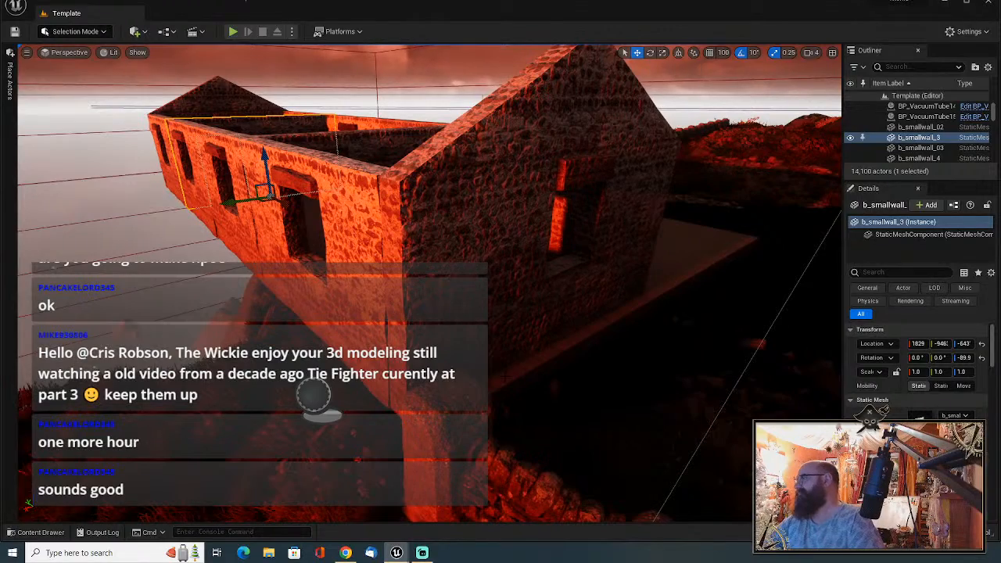
{"action": "right_click_drag", "start_coordinate": [314, 396], "coordinate": [414, 202]}
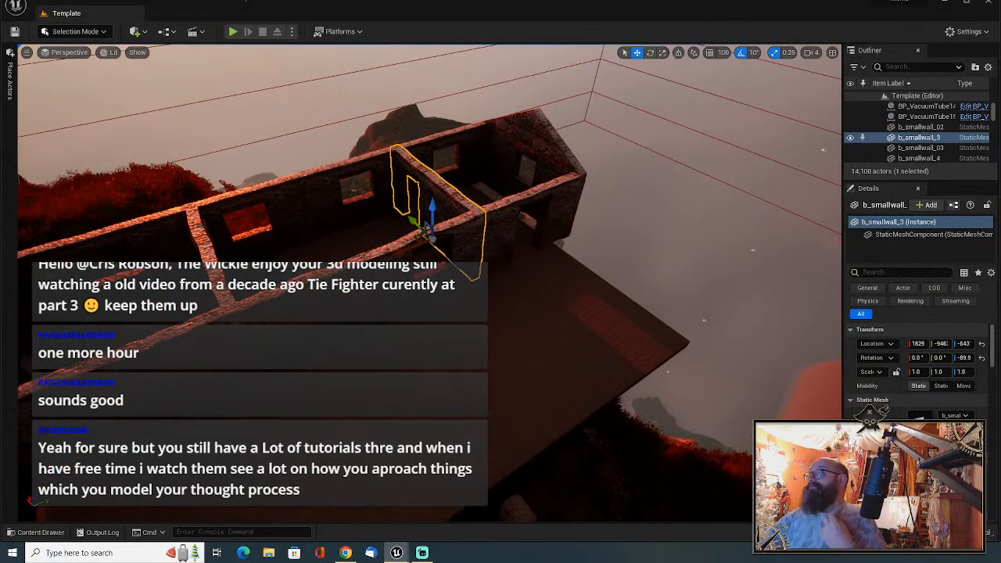
{"action": "left_click", "coordinate": [408, 206]}
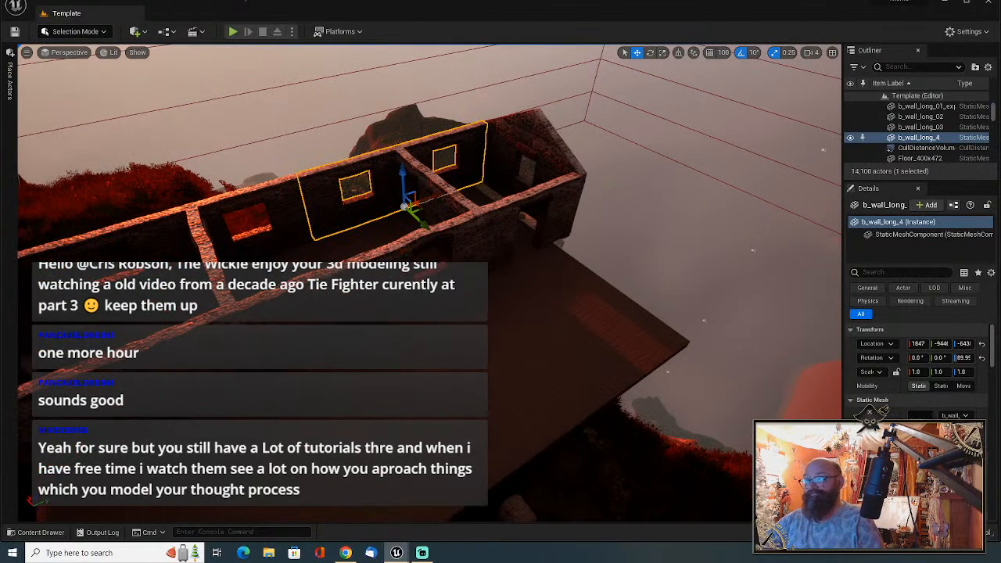
{"action": "left_click", "coordinate": [496, 233], "text": "ctrl"}
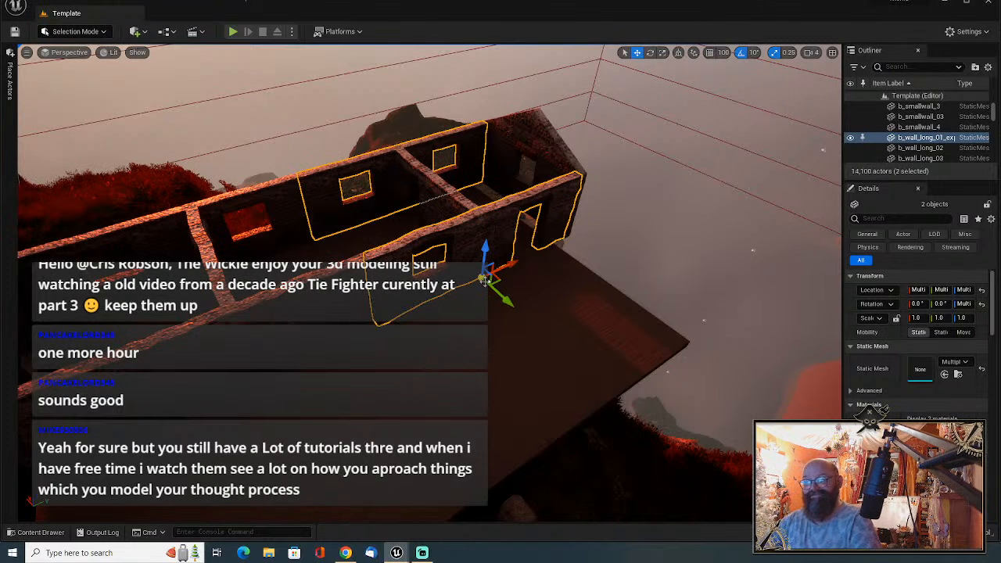
{"action": "key", "text": "e"}
{"action": "left_click_drag", "start_coordinate": [495, 318], "coordinate": [528, 315]}
{"action": "right_click_drag", "start_coordinate": [494, 316], "coordinate": [578, 267]}
{"action": "key", "text": "w"}
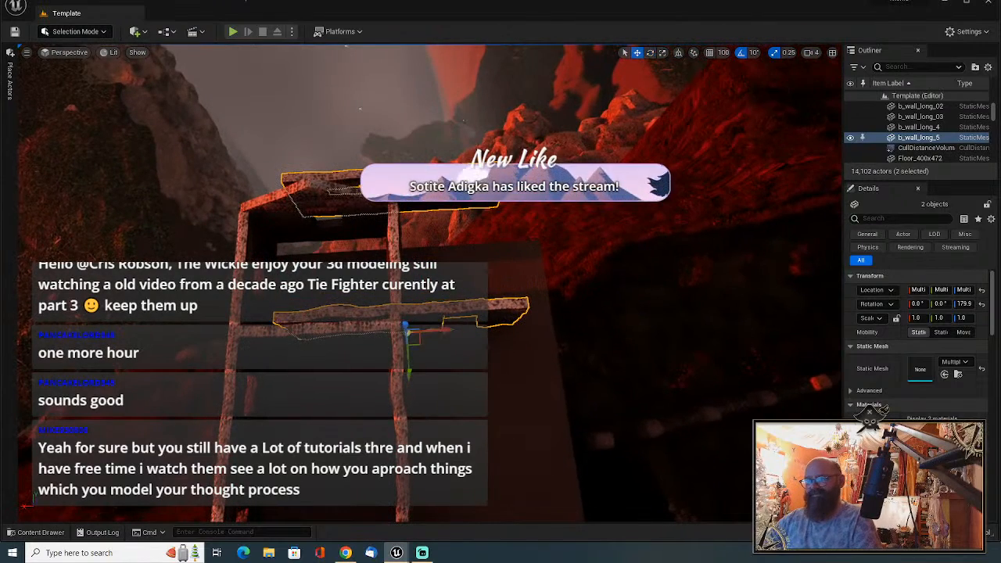
{"action": "left_click_drag", "start_coordinate": [408, 333], "coordinate": [522, 361]}
{"action": "left_click", "coordinate": [519, 393]}
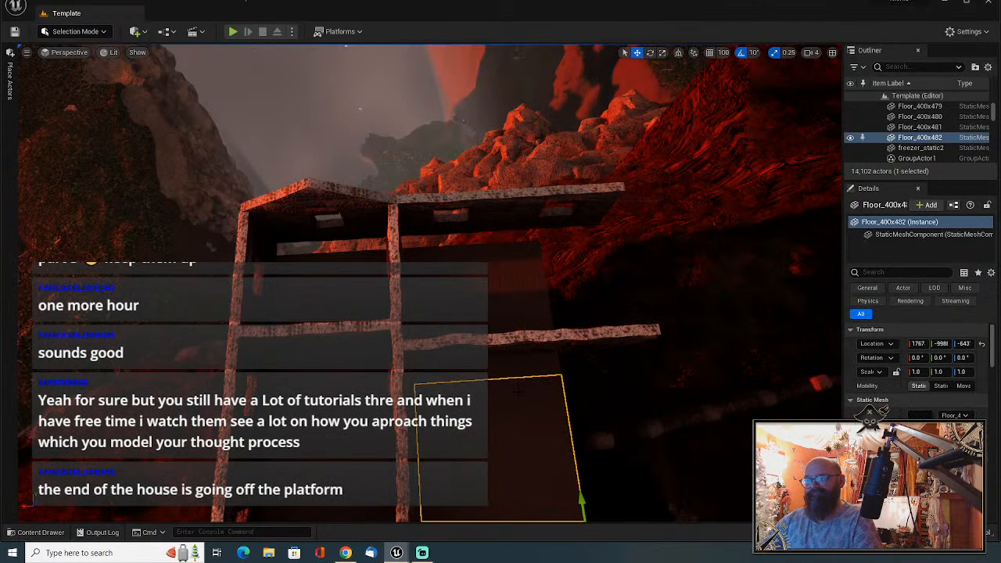
Duplicate the gable end wall, rotate the copy 90°, and fit it across the open end of the side wing.
{"action": "left_click", "coordinate": [333, 209]}
{"action": "right_click_drag", "start_coordinate": [333, 210], "coordinate": [270, 219]}
{"action": "key", "text": "e"}
{"action": "left_click_drag", "start_coordinate": [425, 264], "coordinate": [381, 288], "text": "alt"}
{"action": "key", "text": "w"}
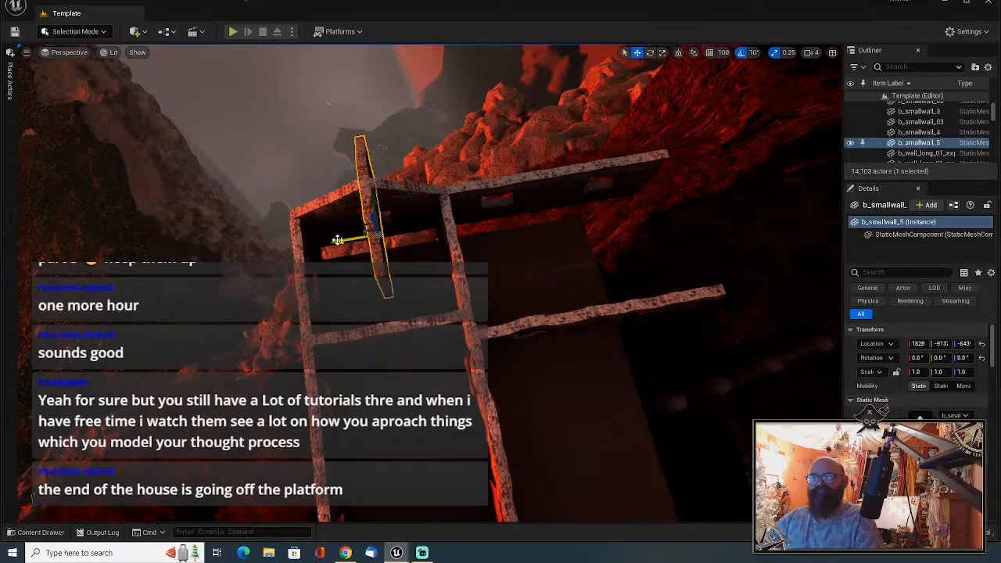
{"action": "left_click_drag", "start_coordinate": [337, 240], "coordinate": [804, 287]}
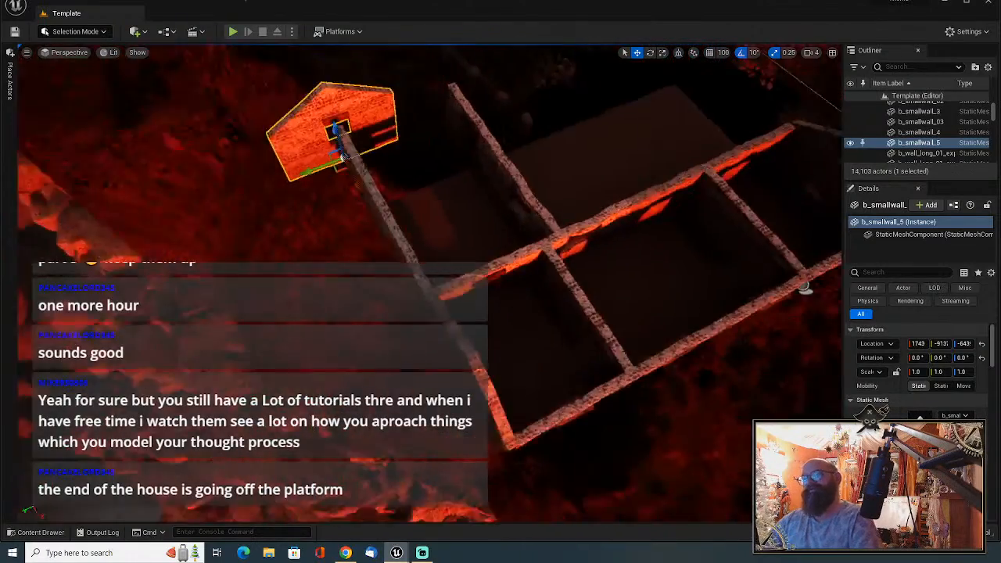
{"action": "right_click_drag", "start_coordinate": [646, 244], "coordinate": [724, 266]}
{"action": "left_click_drag", "start_coordinate": [450, 348], "coordinate": [520, 302]}
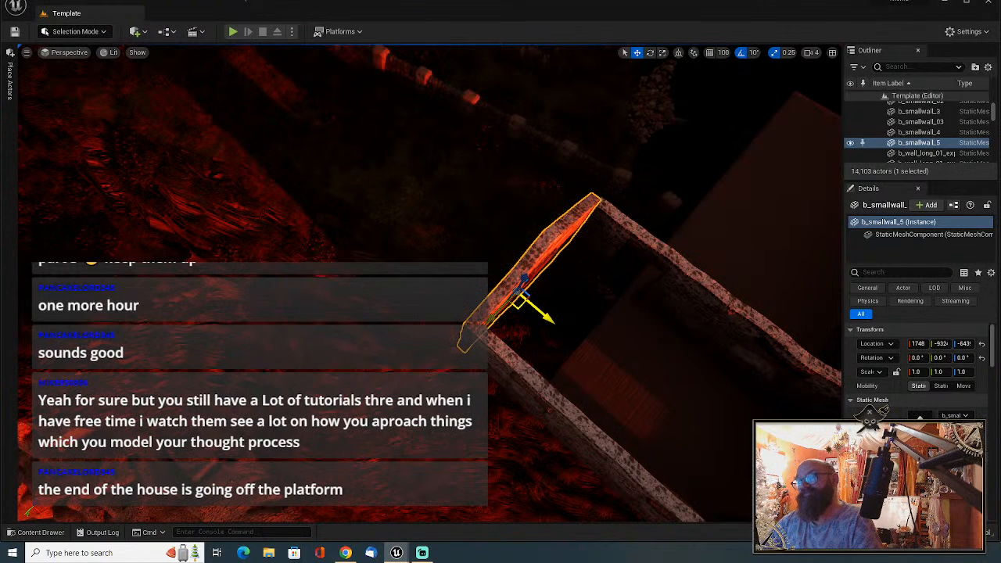
{"action": "left_click", "coordinate": [570, 307]}
{"action": "right_click_drag", "start_coordinate": [570, 307], "coordinate": [534, 161]}
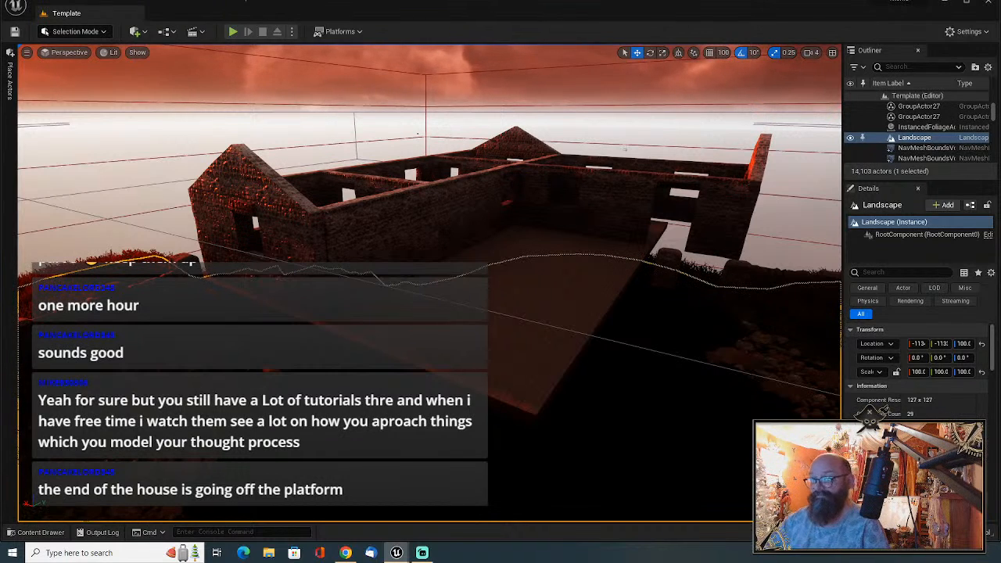
{"action": "right_click_drag", "start_coordinate": [429, 282], "coordinate": [399, 297]}
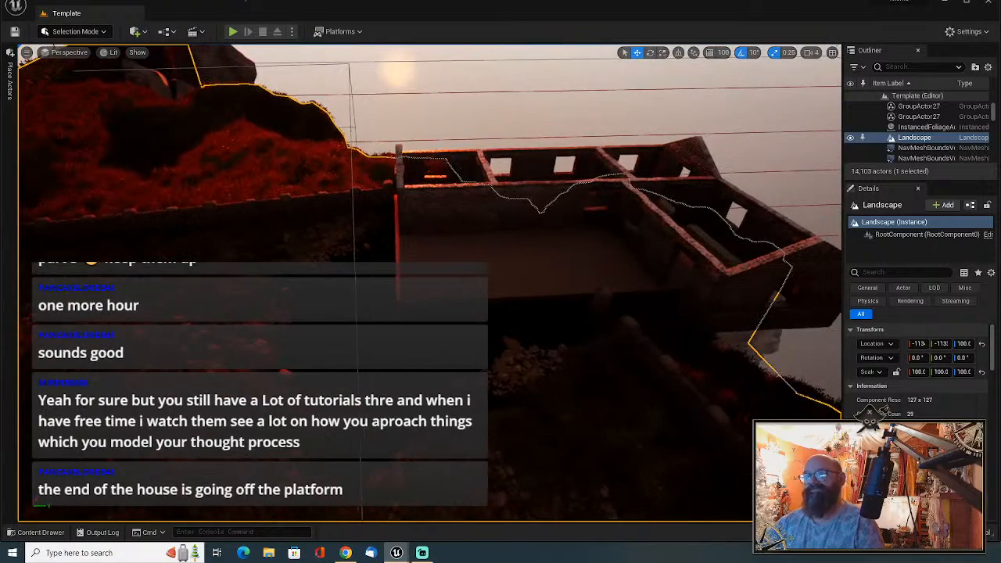
{"action": "left_click", "coordinate": [354, 227]}
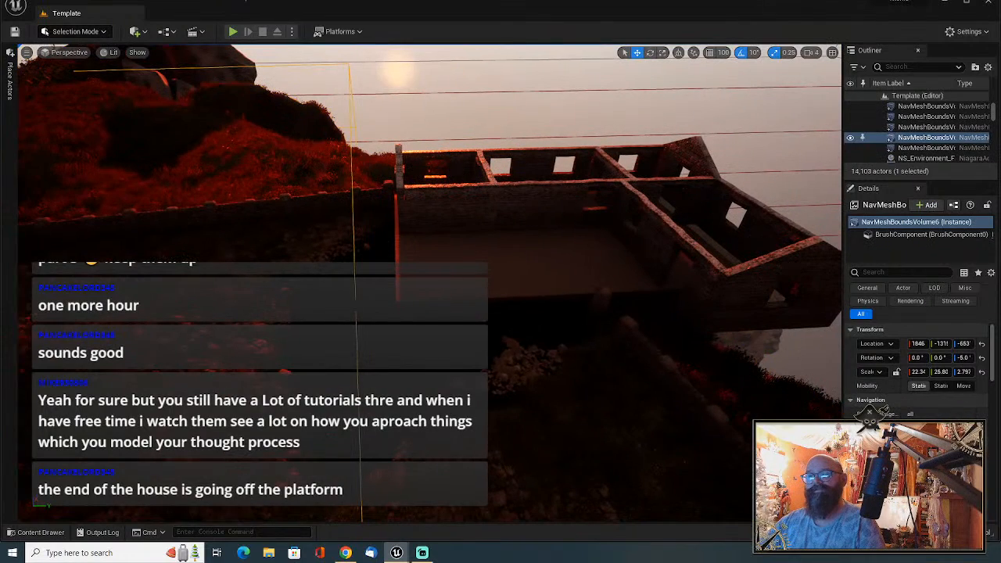
Move the selected nav mesh bounds volume sideways, further away from the house.
{"action": "right_click_drag", "start_coordinate": [355, 227], "coordinate": [297, 204]}
{"action": "left_click_drag", "start_coordinate": [246, 227], "coordinate": [179, 212]}
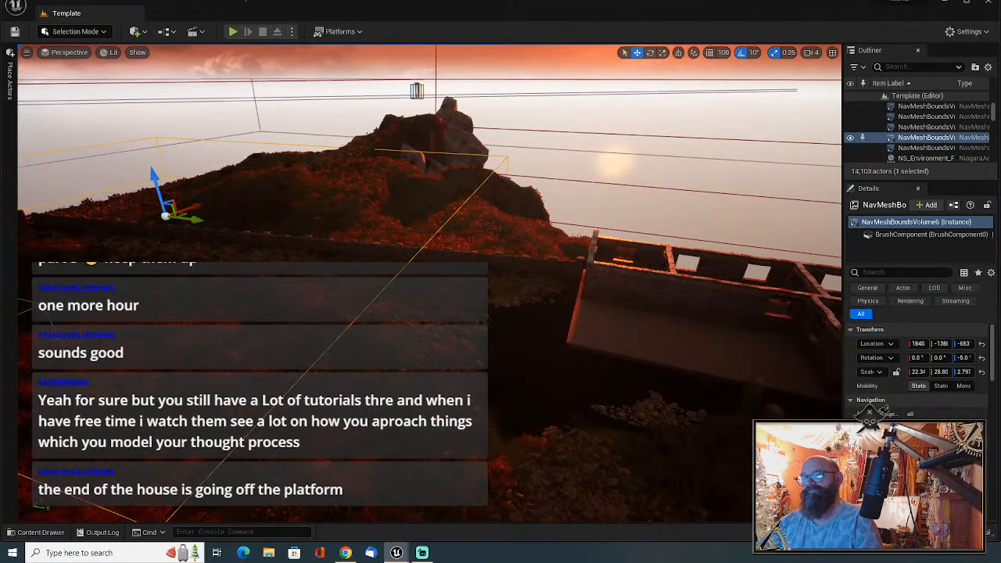
Select all eleven wall pieces of the house and side wing and move them together inland, away from the platform's edge.
{"action": "right_click_drag", "start_coordinate": [180, 211], "coordinate": [341, 247]}
{"action": "left_click", "coordinate": [370, 399]}
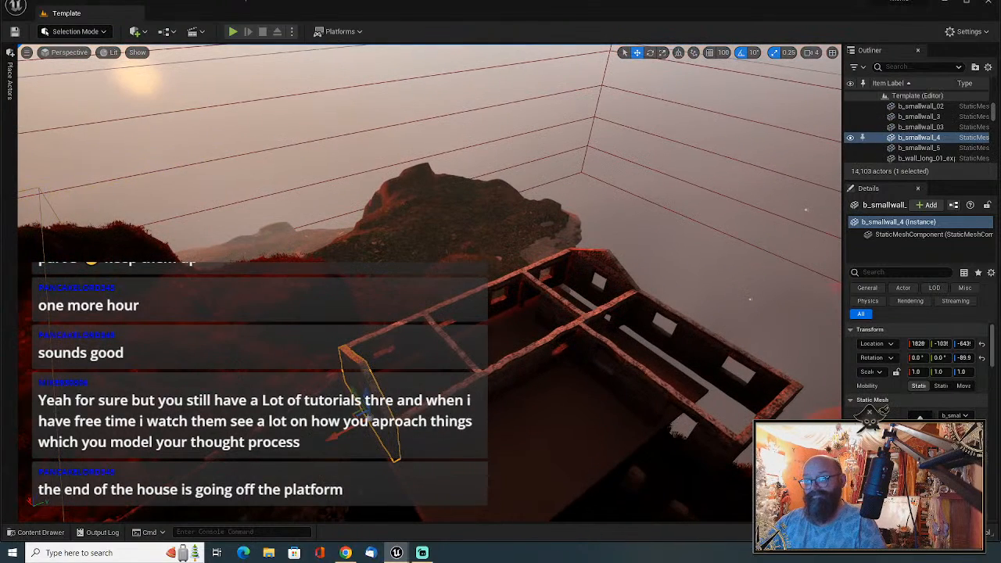
{"action": "left_click", "coordinate": [448, 403], "text": "shift"}
{"action": "left_click", "coordinate": [443, 339], "text": "shift"}
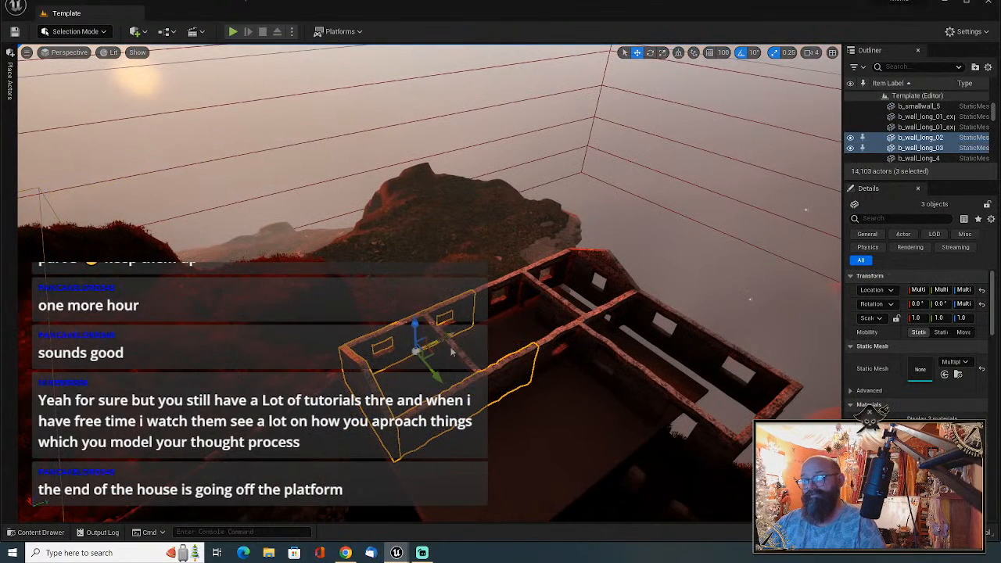
{"action": "left_click", "coordinate": [451, 353], "text": "shift"}
{"action": "left_click", "coordinate": [519, 303], "text": "shift"}
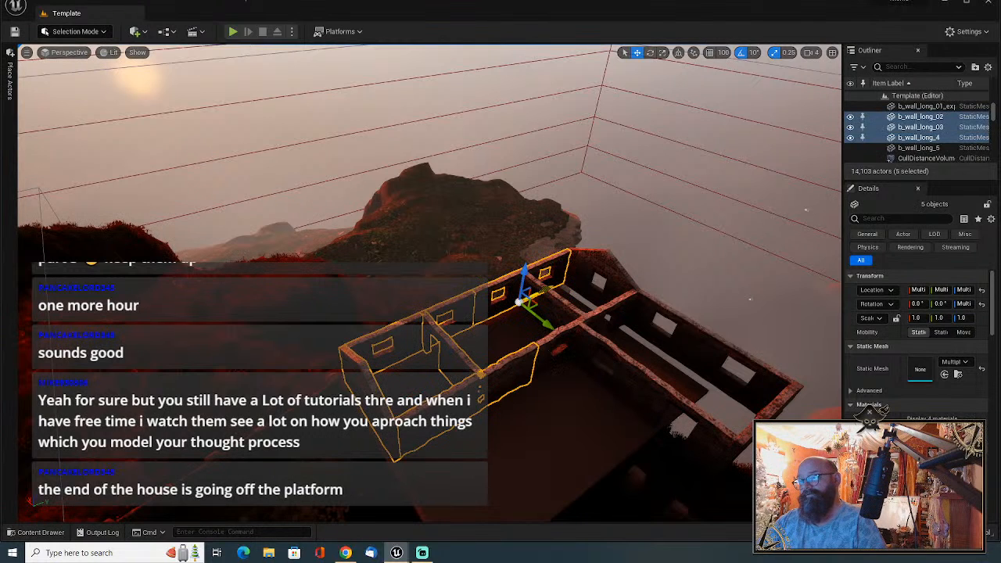
{"action": "left_click", "coordinate": [579, 336], "text": "shift"}
{"action": "left_click", "coordinate": [540, 320], "text": "shift"}
{"action": "left_click", "coordinate": [596, 275], "text": "shift"}
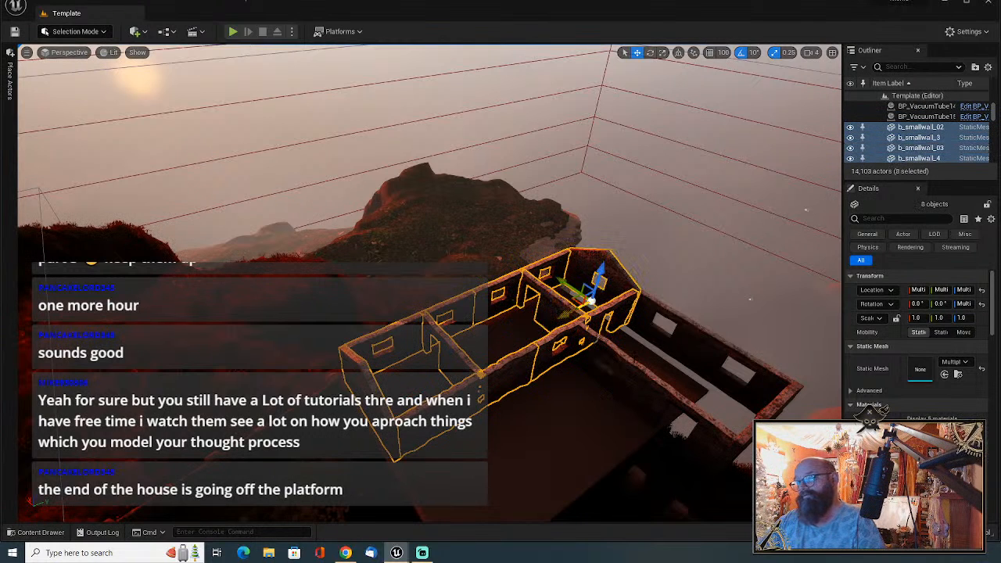
{"action": "left_click", "coordinate": [690, 340], "text": "shift"}
{"action": "left_click", "coordinate": [636, 373], "text": "shift"}
{"action": "left_click", "coordinate": [710, 401], "text": "shift"}
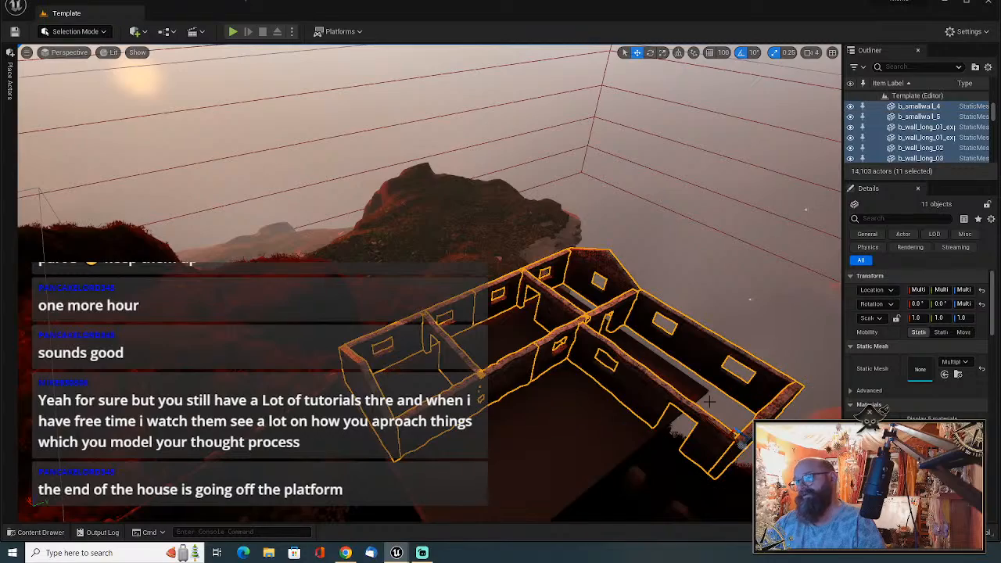
{"action": "mouse_move", "coordinate": [605, 402]}
{"action": "right_mouse_down"}
{"action": "mouse_move", "coordinate": [669, 442]}
{"action": "mouse_move", "coordinate": [605, 402]}
{"action": "right_mouse_up"}
{"action": "left_click_drag", "start_coordinate": [595, 366], "coordinate": [496, 399]}
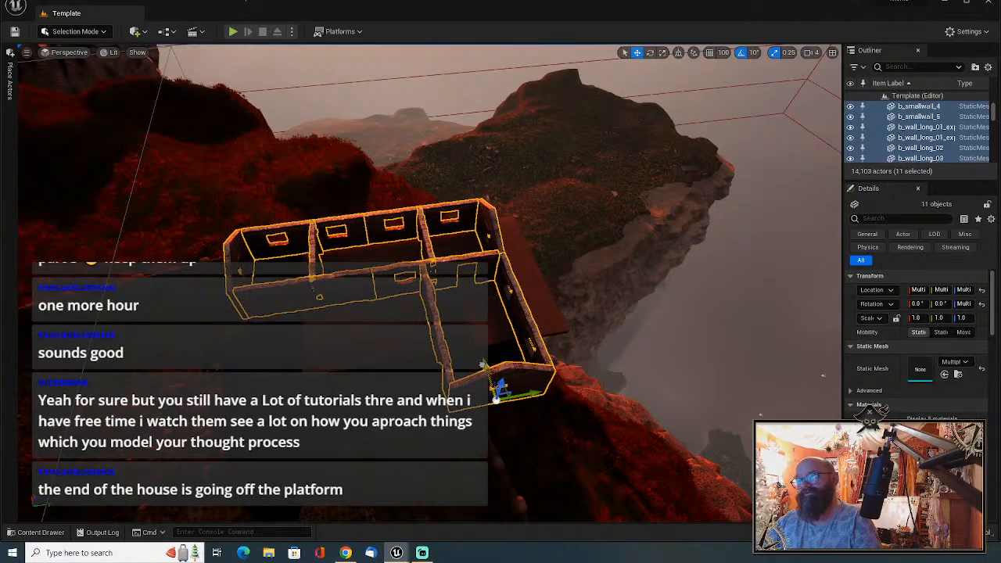
{"action": "right_click_drag", "start_coordinate": [496, 399], "coordinate": [400, 424]}
{"action": "left_click_drag", "start_coordinate": [578, 224], "coordinate": [577, 240]}
{"action": "left_click_drag", "start_coordinate": [552, 263], "coordinate": [561, 263]}
Delete the old Floor_400 platform tiles from under and around the house.
{"action": "right_click_drag", "start_coordinate": [307, 340], "coordinate": [699, 204]}
{"action": "left_click", "coordinate": [700, 204]}
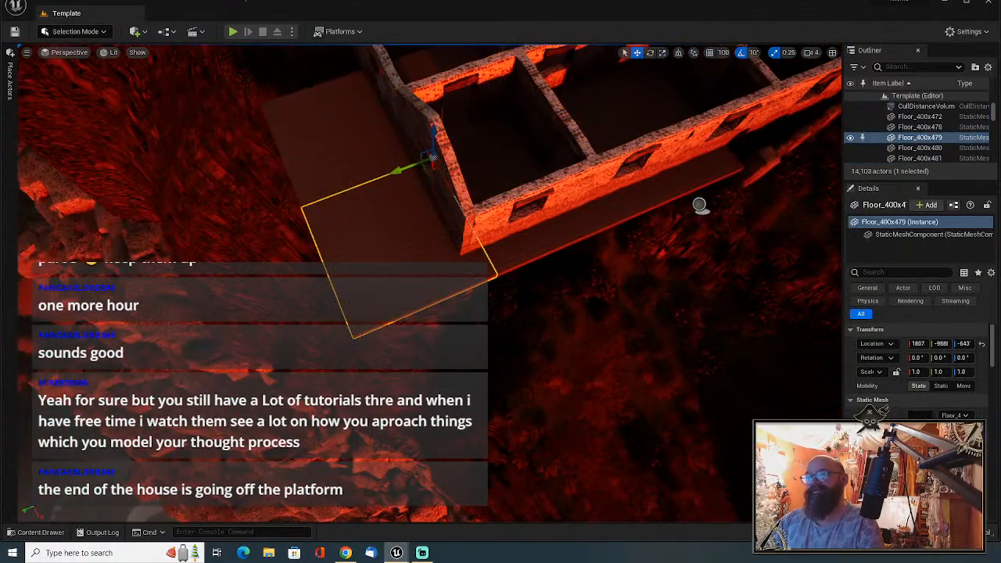
{"action": "key", "text": "Delete"}
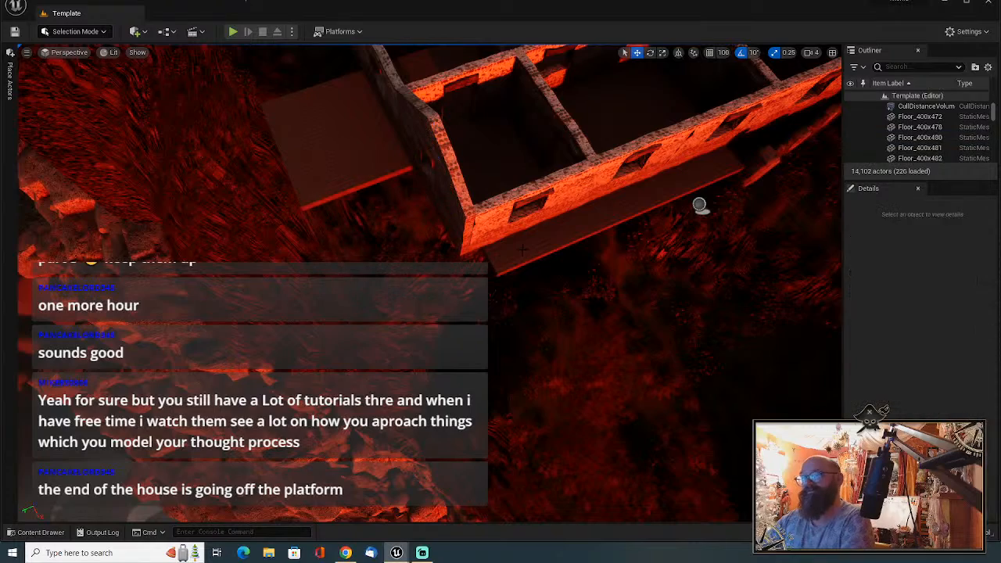
{"action": "left_click", "coordinate": [557, 235]}
{"action": "key", "text": "Delete"}
{"action": "left_click", "coordinate": [699, 204]}
{"action": "key", "text": "Delete"}
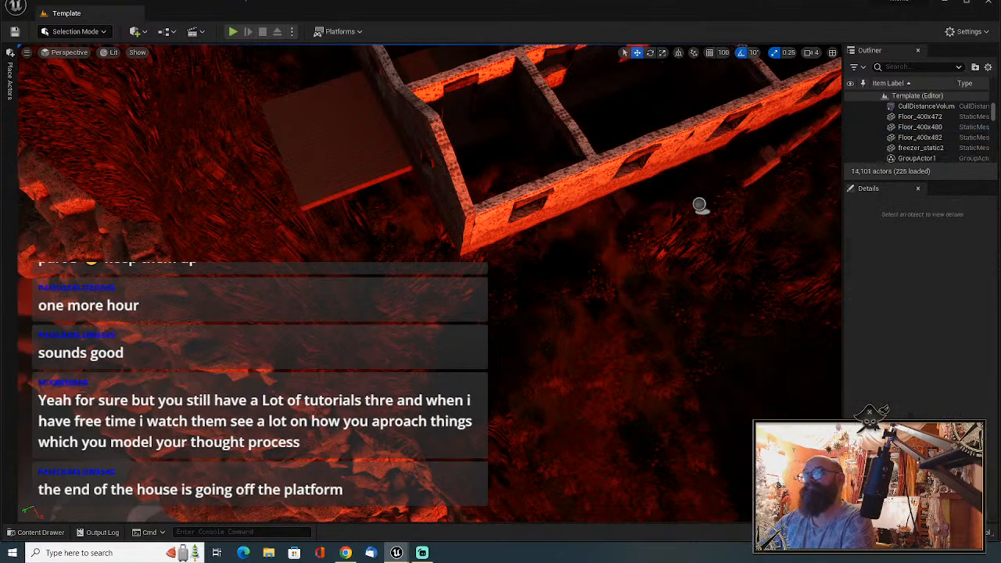
{"action": "left_click", "coordinate": [700, 204]}
{"action": "key", "text": "Delete"}
{"action": "right_click_drag", "start_coordinate": [699, 206], "coordinate": [540, 258]}
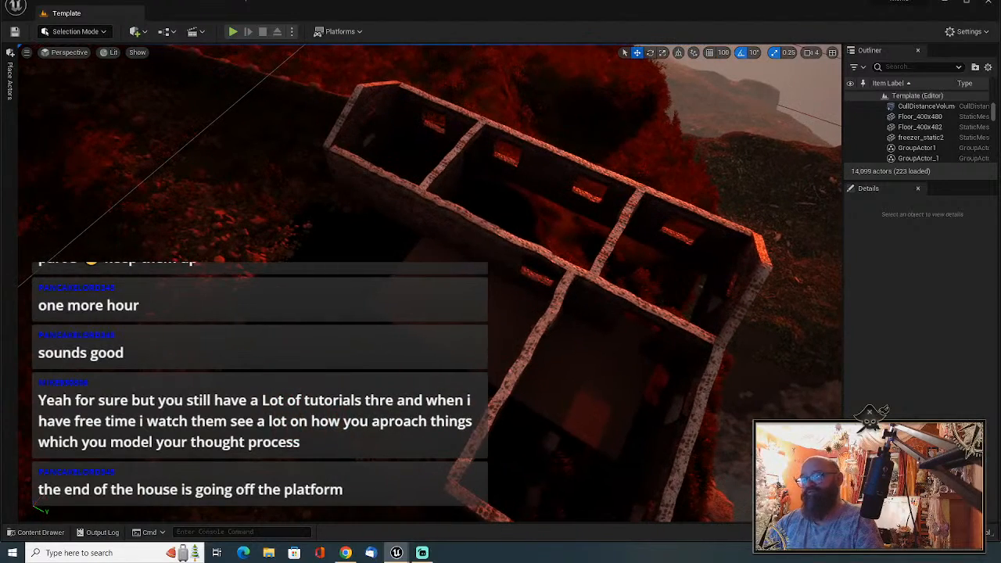
{"action": "left_click", "coordinate": [540, 328]}
{"action": "key", "text": "Delete"}
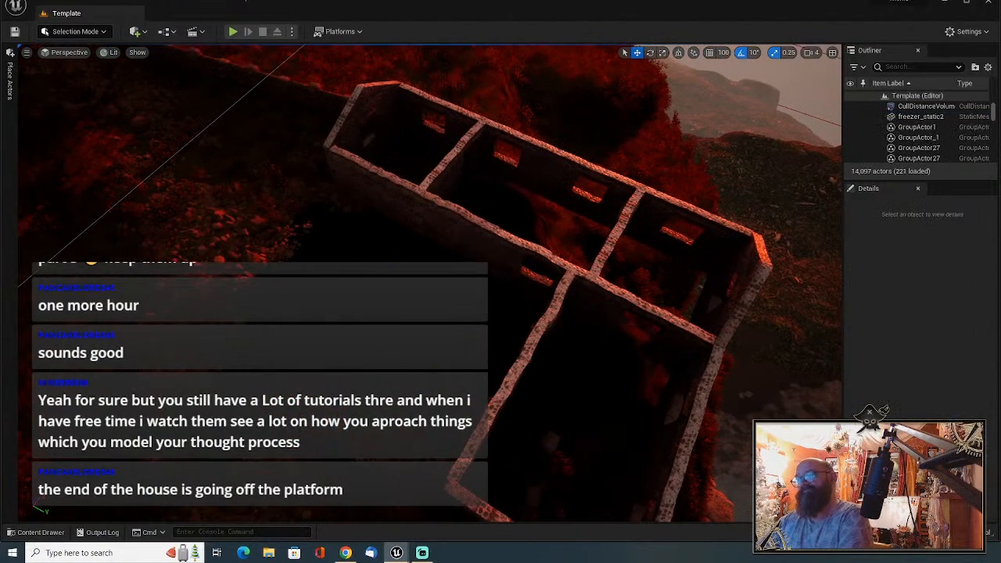
Open Content Browser 2 and place its floating window over the level editor.
{"action": "right_click_drag", "start_coordinate": [540, 328], "coordinate": [498, 277]}
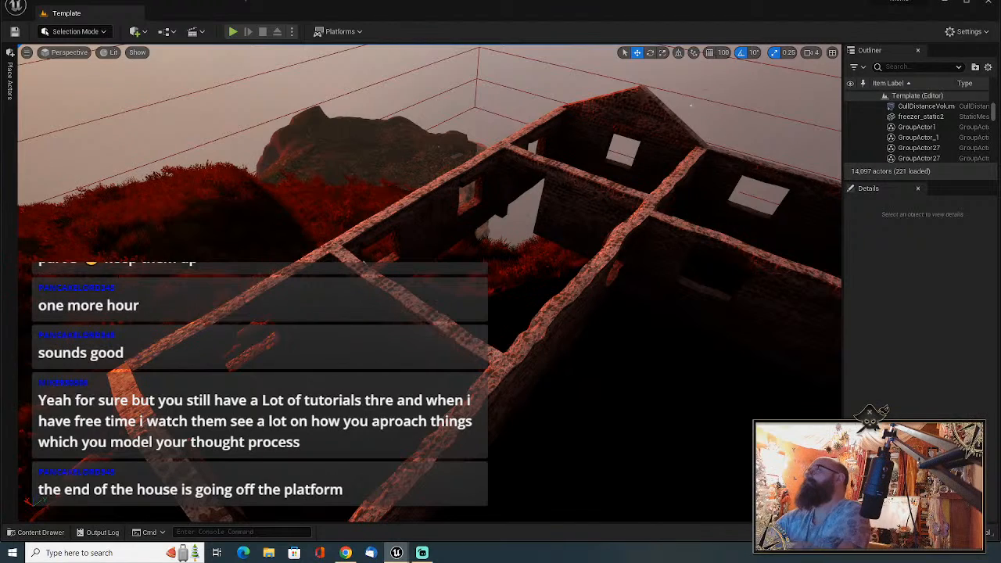
{"action": "right_click_drag", "start_coordinate": [498, 277], "coordinate": [450, 270]}
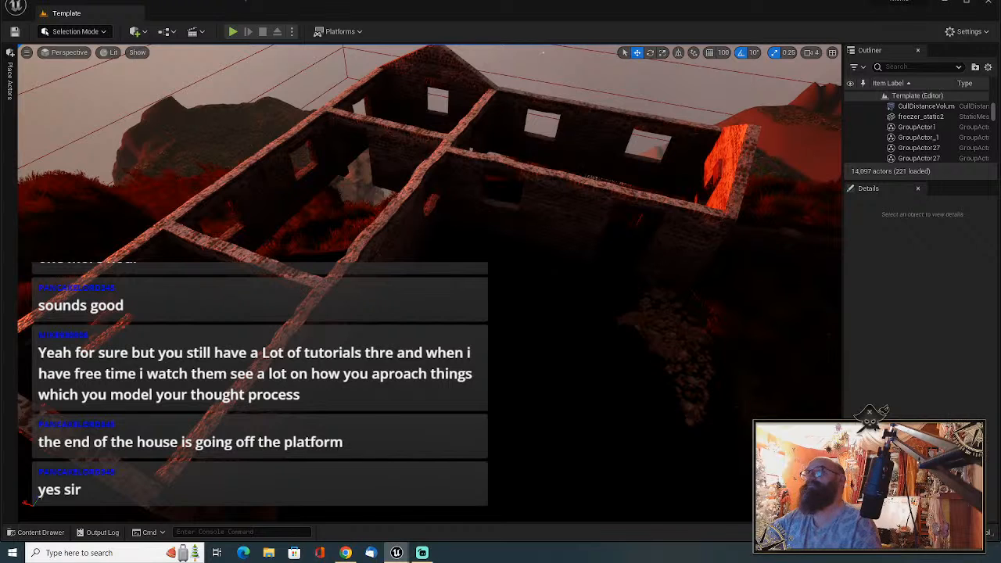
{"action": "left_click", "coordinate": [92, 7]}
{"action": "mouse_move", "coordinate": [130, 50]}
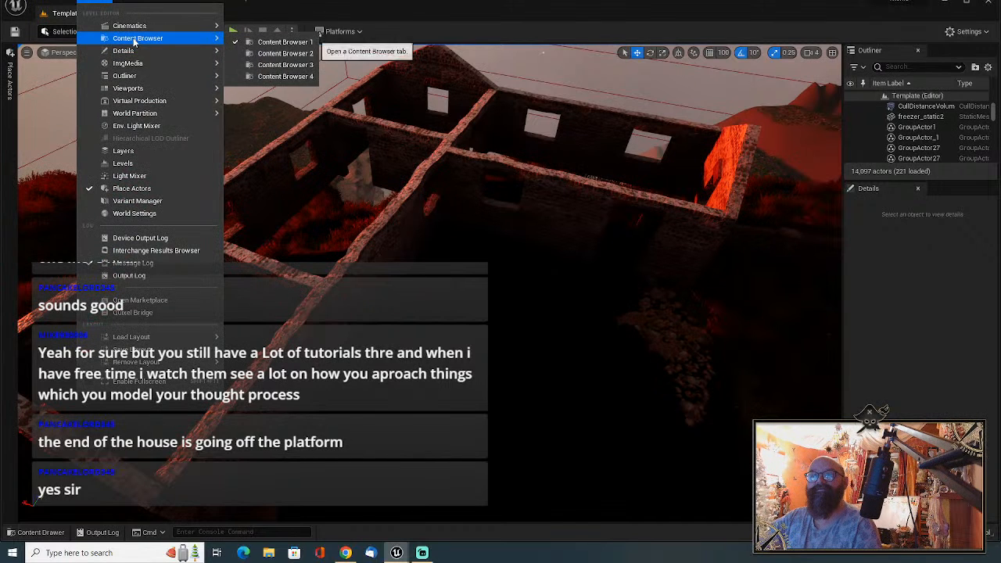
{"action": "left_click", "coordinate": [270, 50]}
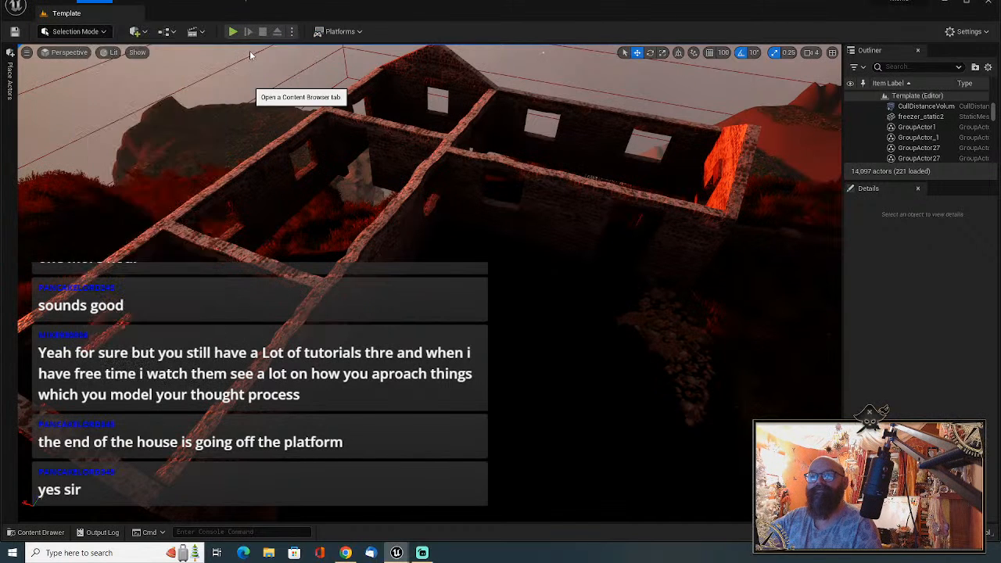
{"action": "left_click_drag", "start_coordinate": [625, 28], "coordinate": [1000, 32]}
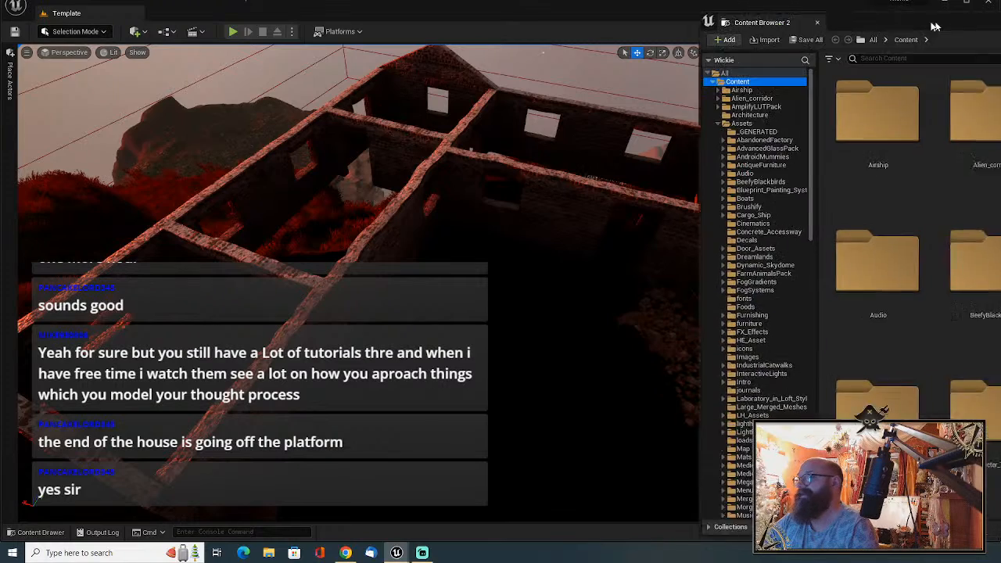
{"action": "left_click_drag", "start_coordinate": [930, 13], "coordinate": [427, 15]}
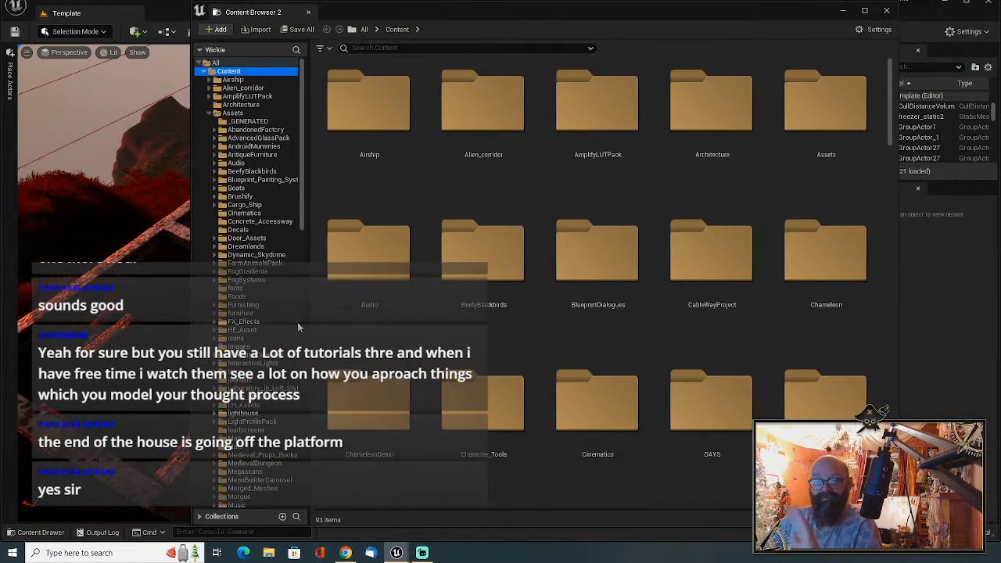
Browse to the Interior mesh folder inside Assets/Seaside_Town/Meshes.
{"action": "scroll", "coordinate": [281, 327], "scroll_direction": "down", "scroll_amount": 3}
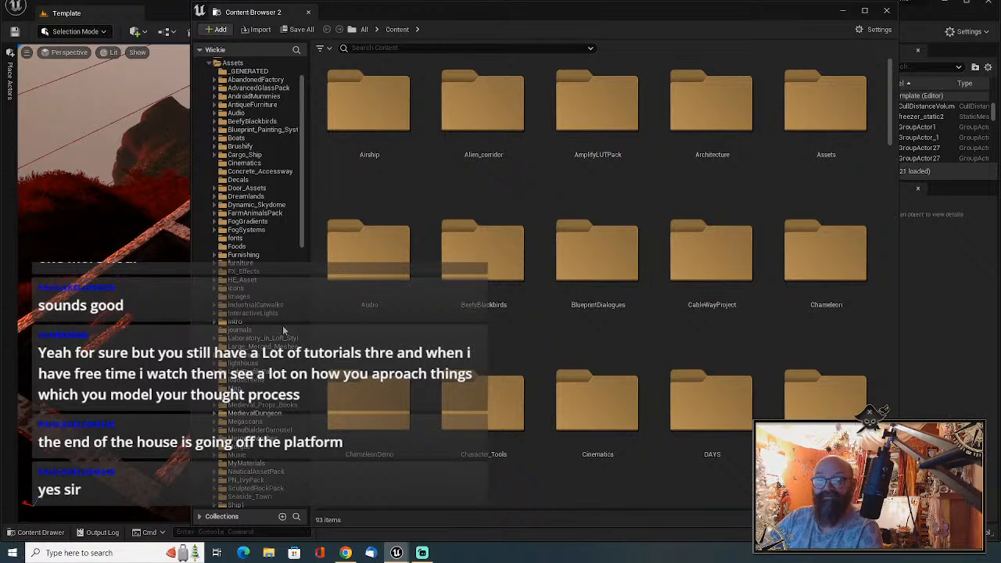
{"action": "scroll", "coordinate": [282, 326], "scroll_direction": "down", "scroll_amount": 2}
{"action": "scroll", "coordinate": [268, 398], "scroll_direction": "down", "scroll_amount": 2}
{"action": "left_click", "coordinate": [249, 448]}
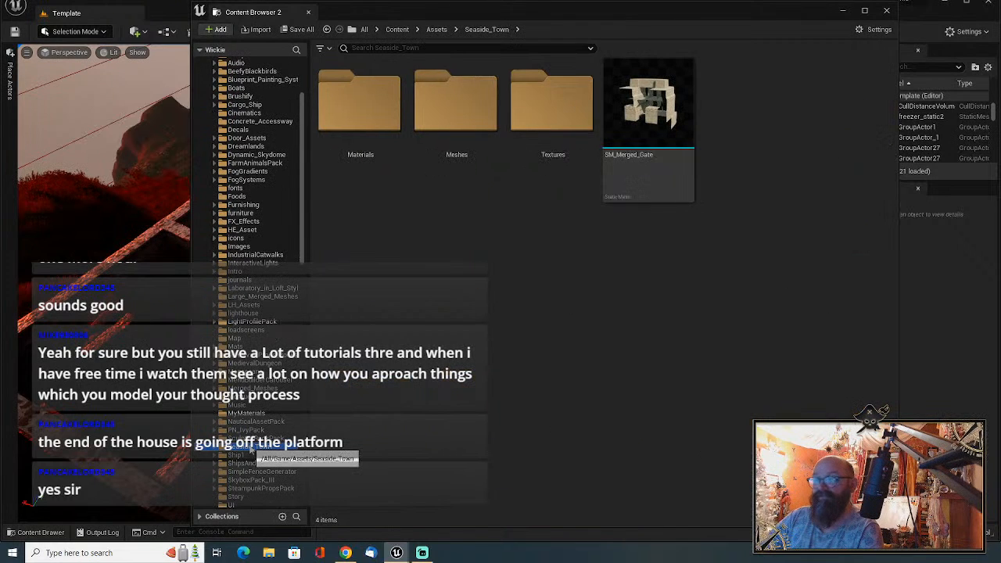
{"action": "double_click", "coordinate": [461, 155]}
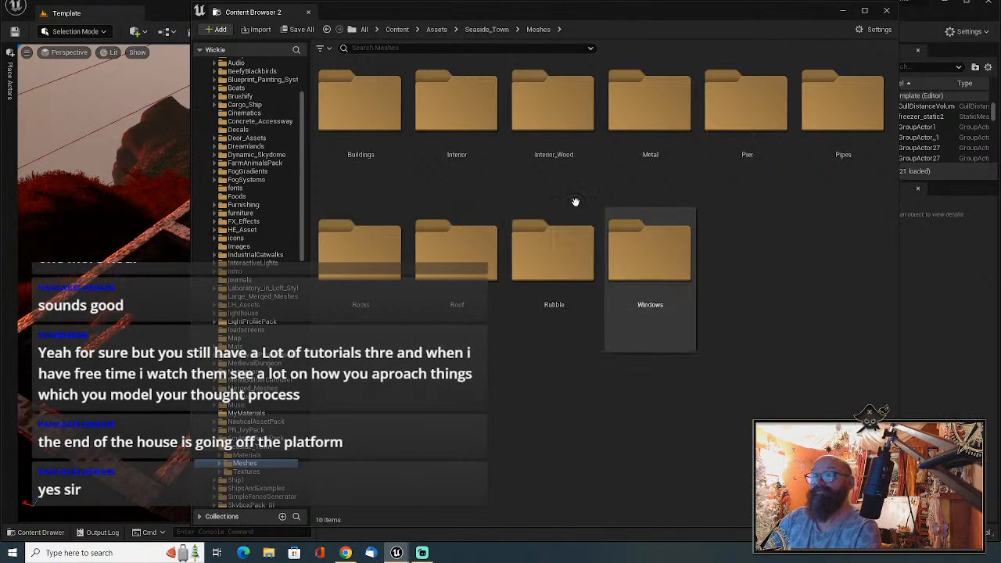
{"action": "double_click", "coordinate": [468, 116]}
{"action": "key", "text": "alt+Left"}
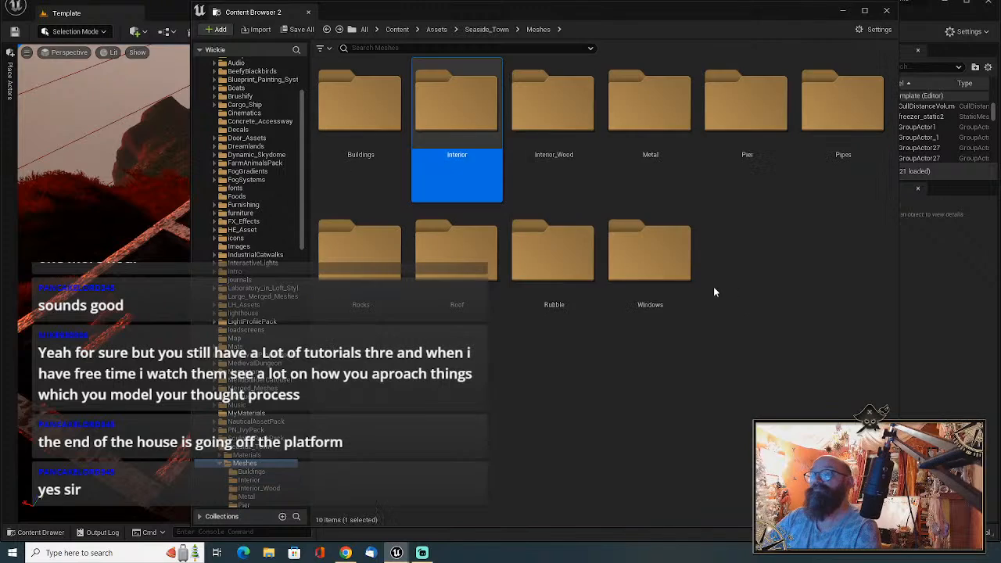
{"action": "double_click", "coordinate": [460, 159]}
Place the SM_Floor_Plane1 mesh in the level by the house and lower it to the base of the walls.
{"action": "left_click", "coordinate": [363, 109]}
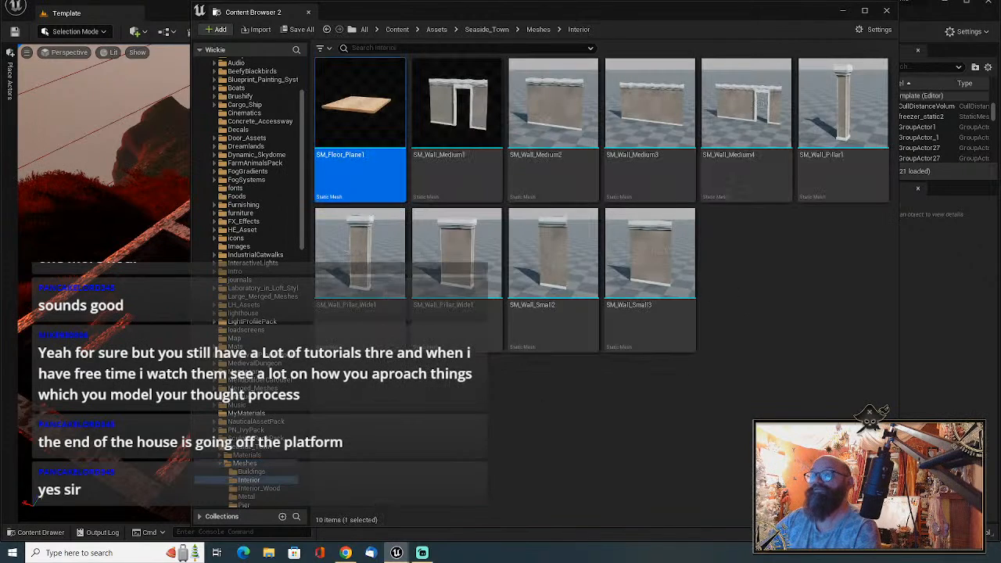
{"action": "left_click_drag", "start_coordinate": [551, 14], "coordinate": [1000, 24]}
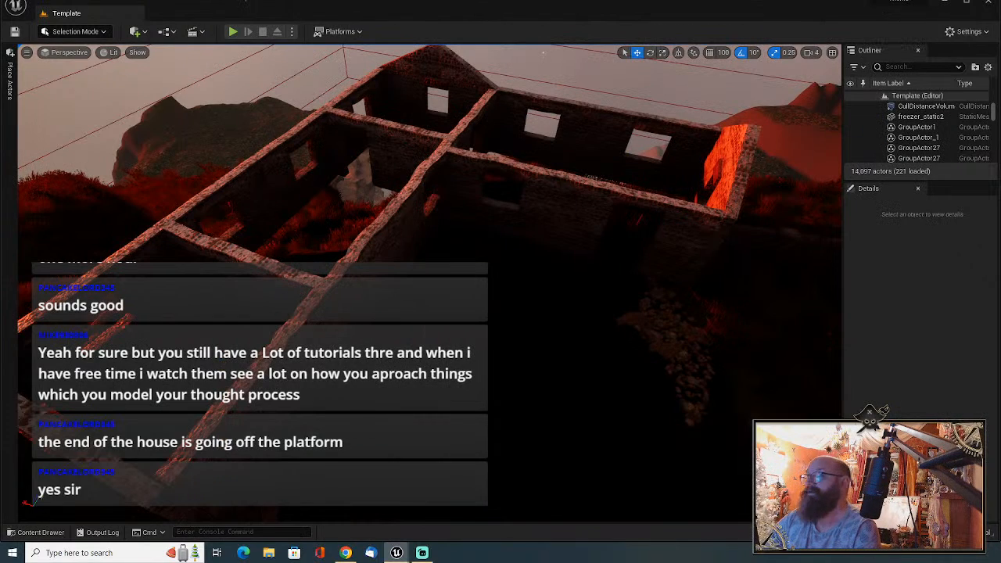
{"action": "left_click_drag", "start_coordinate": [1000, 133], "coordinate": [304, 388]}
{"action": "key", "text": "w"}
{"action": "right_click_drag", "start_coordinate": [304, 387], "coordinate": [303, 321]}
{"action": "key", "text": "s"}
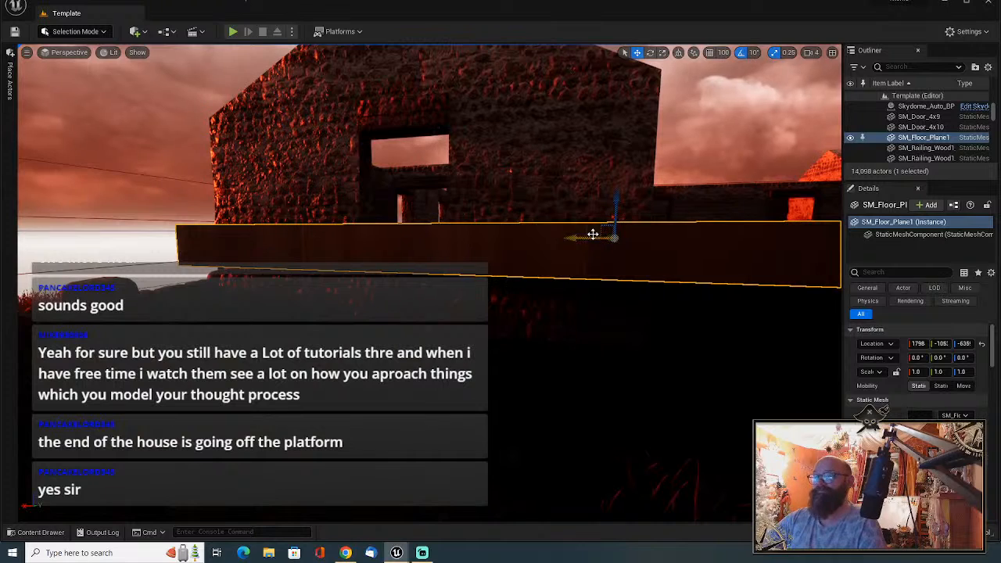
{"action": "left_click_drag", "start_coordinate": [615, 213], "coordinate": [605, 240]}
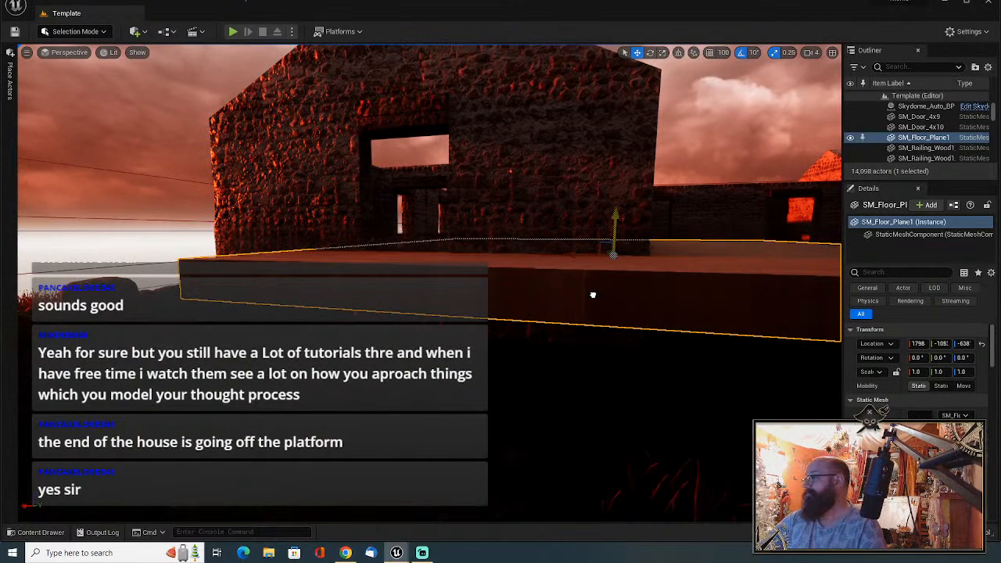
{"action": "left_click_drag", "start_coordinate": [593, 295], "coordinate": [604, 285]}
Move the floor plane between the house's long walls and narrow it to an X scale of about 0.57 with scale snapping off.
{"action": "right_click_drag", "start_coordinate": [605, 285], "coordinate": [548, 219]}
{"action": "right_click_drag", "start_coordinate": [157, 411], "coordinate": [613, 444]}
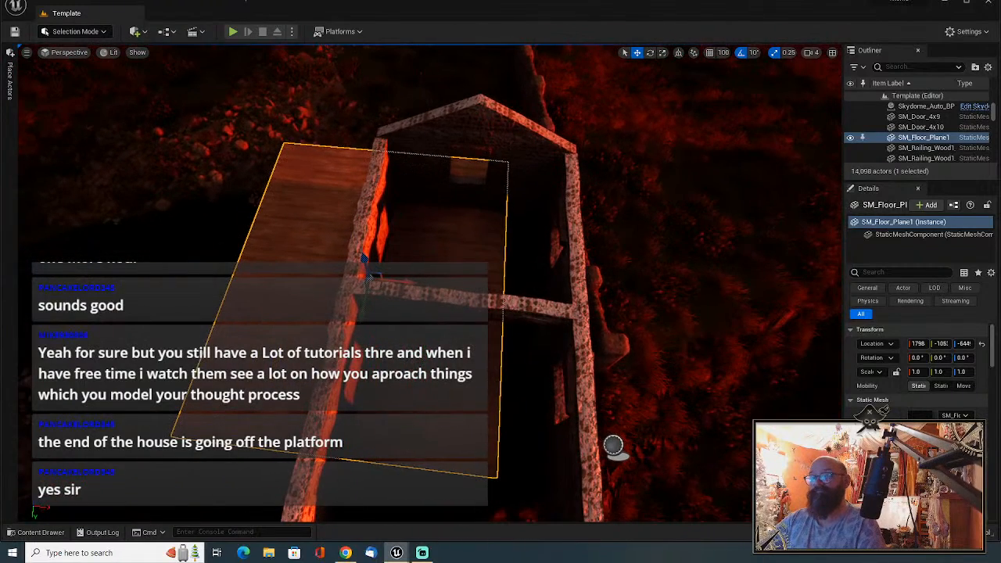
{"action": "left_click_drag", "start_coordinate": [377, 290], "coordinate": [416, 332]}
{"action": "left_click_drag", "start_coordinate": [488, 367], "coordinate": [483, 361]}
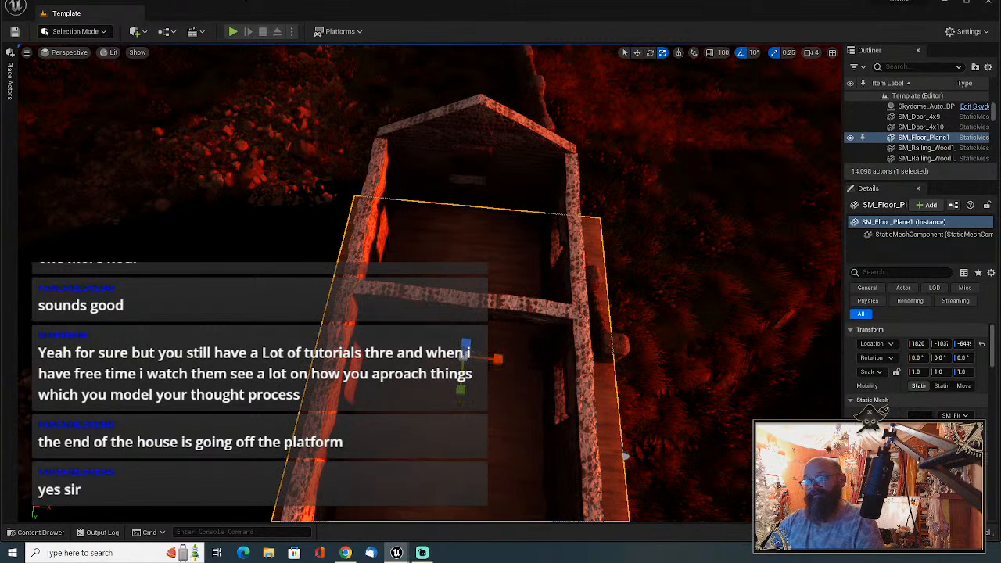
{"action": "left_click_drag", "start_coordinate": [498, 359], "coordinate": [482, 358]}
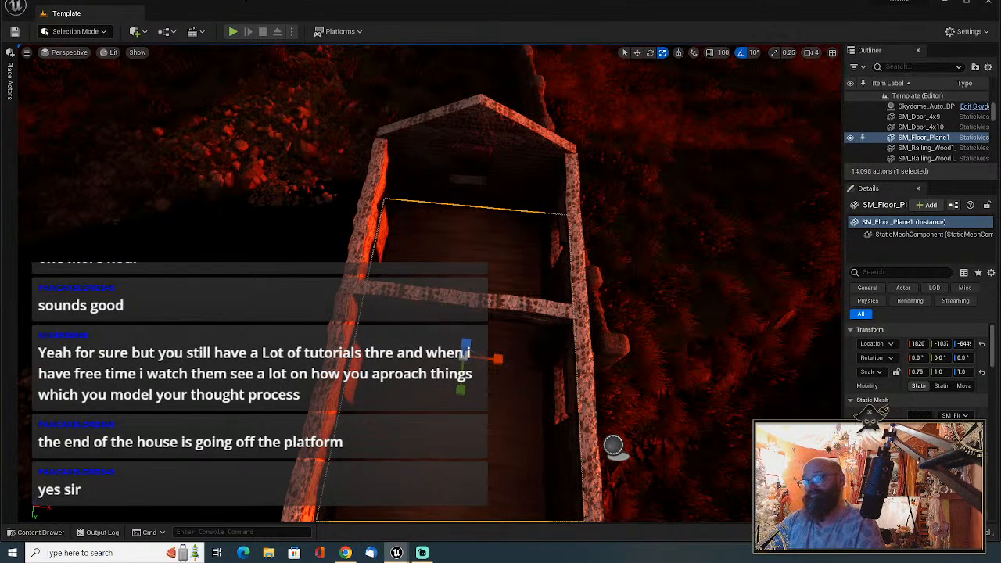
{"action": "mouse_move", "coordinate": [497, 362]}
{"action": "left_mouse_down"}
{"action": "mouse_move", "coordinate": [477, 361]}
{"action": "mouse_move", "coordinate": [491, 359]}
{"action": "left_mouse_up"}
Switch the viewport to Unlit shading for a clear look at the floor inside the house.
{"action": "key", "text": "w"}
{"action": "scroll", "coordinate": [492, 360], "scroll_direction": "up", "scroll_amount": 4}
{"action": "right_click_drag", "start_coordinate": [491, 359], "coordinate": [492, 313]}
{"action": "scroll", "coordinate": [213, 144], "scroll_direction": "up", "scroll_amount": 2}
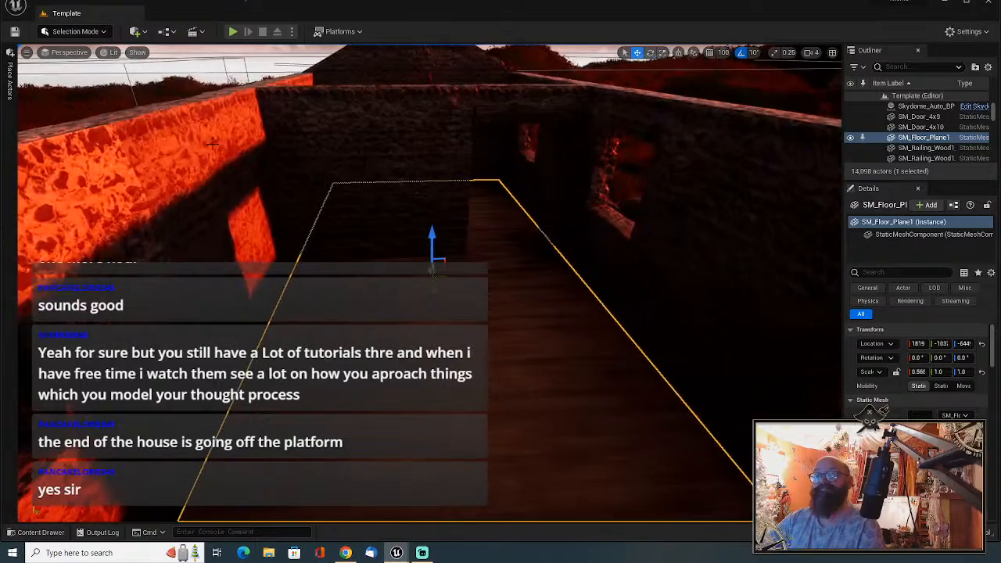
{"action": "left_click", "coordinate": [106, 53]}
{"action": "left_click", "coordinate": [129, 92]}
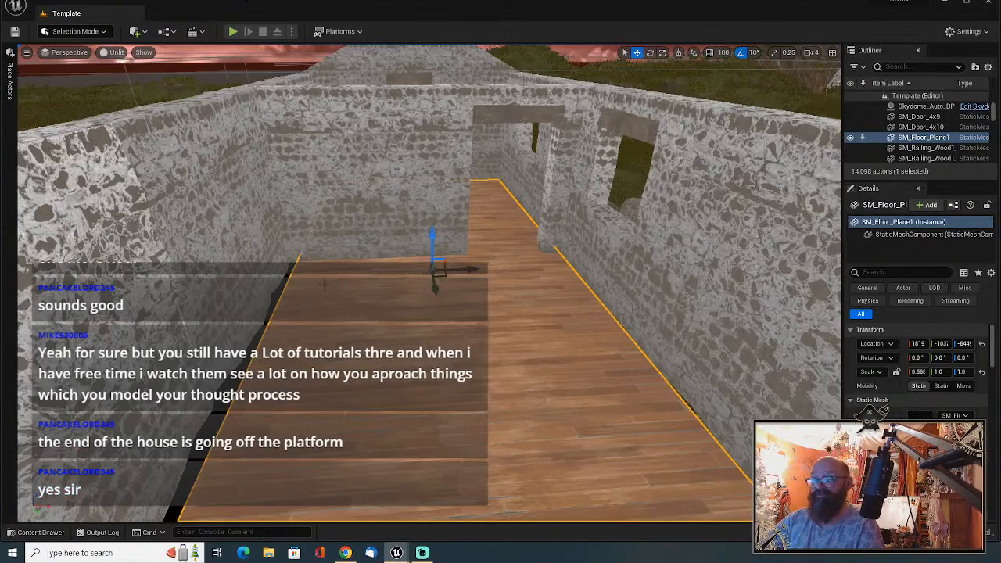
Nudge the floor plane sideways between the long walls and widen it to an X scale of about 0.61, closing the side gaps.
{"action": "scroll", "coordinate": [413, 314], "scroll_direction": "up", "scroll_amount": 5}
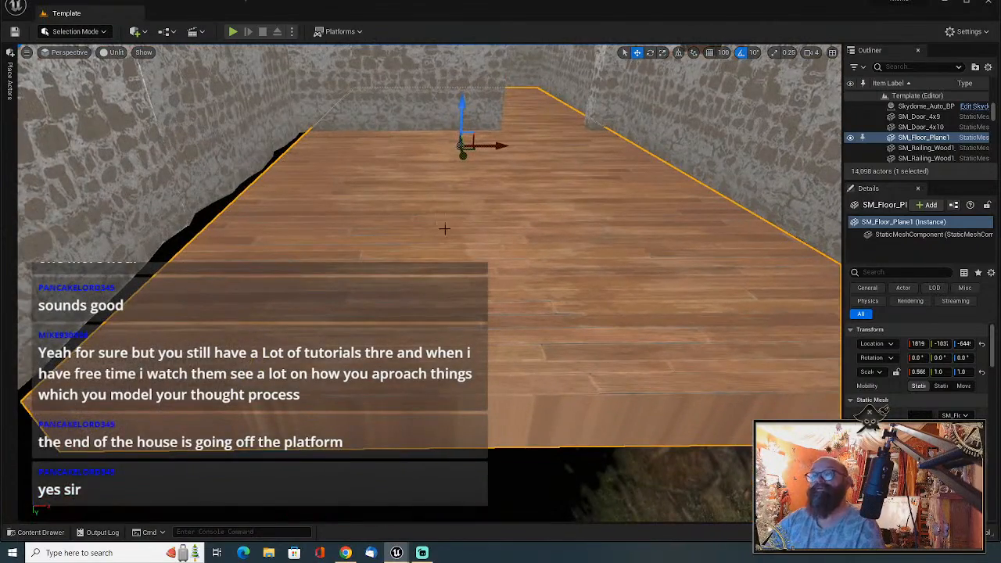
{"action": "left_click_drag", "start_coordinate": [495, 145], "coordinate": [491, 145]}
{"action": "key", "text": "r"}
{"action": "mouse_move", "coordinate": [490, 146]}
{"action": "right_mouse_down"}
{"action": "mouse_move", "coordinate": [491, 203]}
{"action": "mouse_move", "coordinate": [493, 133]}
{"action": "right_mouse_up"}
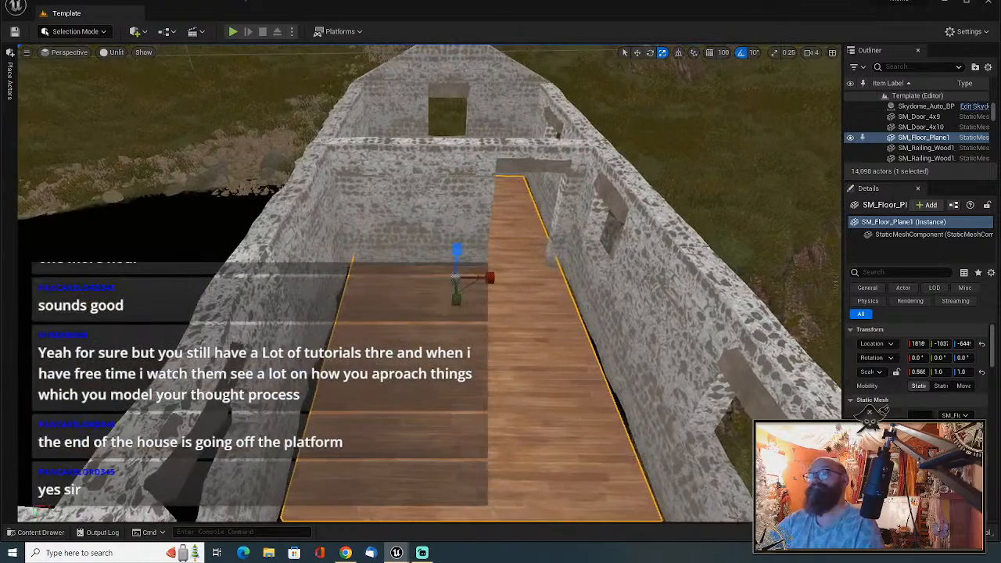
{"action": "left_click_drag", "start_coordinate": [486, 276], "coordinate": [490, 277]}
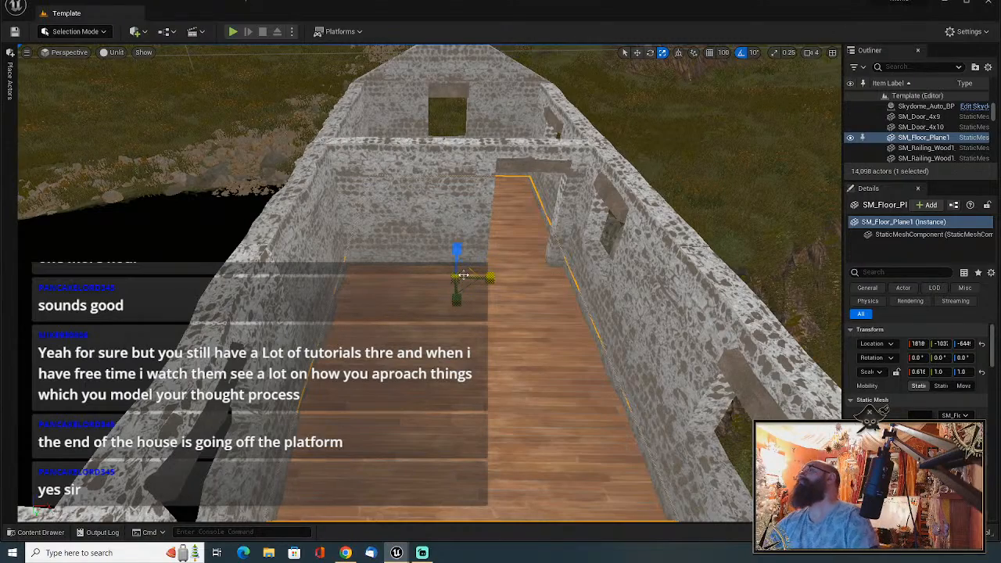
{"action": "right_click_drag", "start_coordinate": [453, 337], "coordinate": [580, 424]}
{"action": "key", "text": "w"}
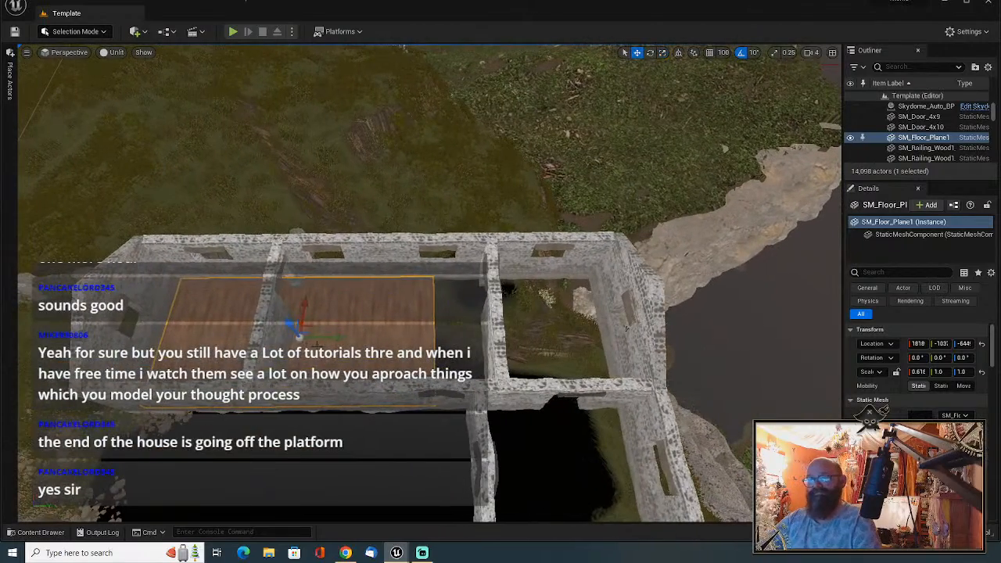
Shift the floor plane along the house and lengthen it to a Y scale of about 1.64, spanning all three rooms.
{"action": "left_click_drag", "start_coordinate": [340, 337], "coordinate": [420, 337]}
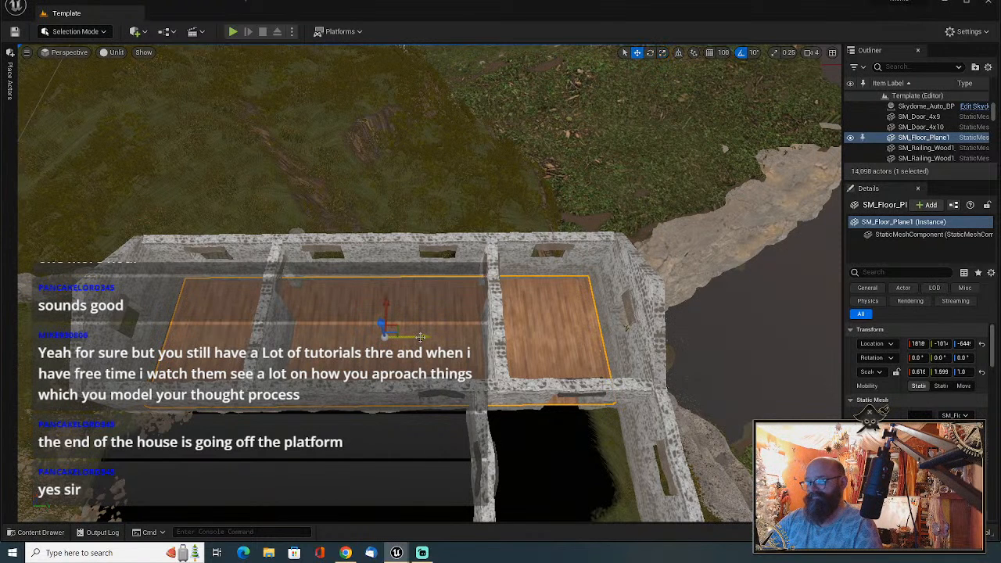
{"action": "key", "text": "r"}
{"action": "left_click_drag", "start_coordinate": [417, 337], "coordinate": [420, 336]}
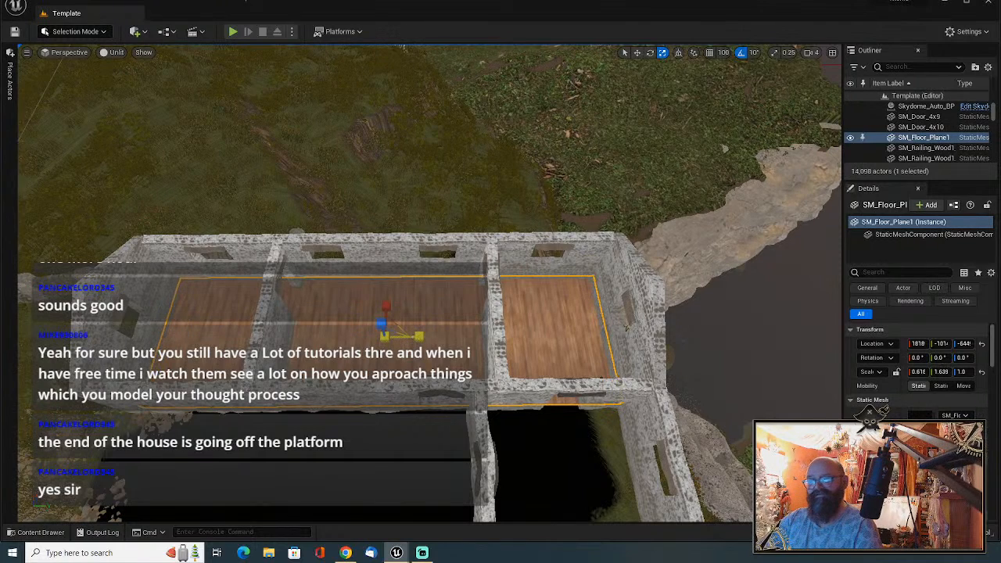
Duplicate the floor plane into the side wing and shorten the copy to a Y scale of about 0.52 between the wing's walls.
{"action": "right_click_drag", "start_coordinate": [420, 337], "coordinate": [681, 380]}
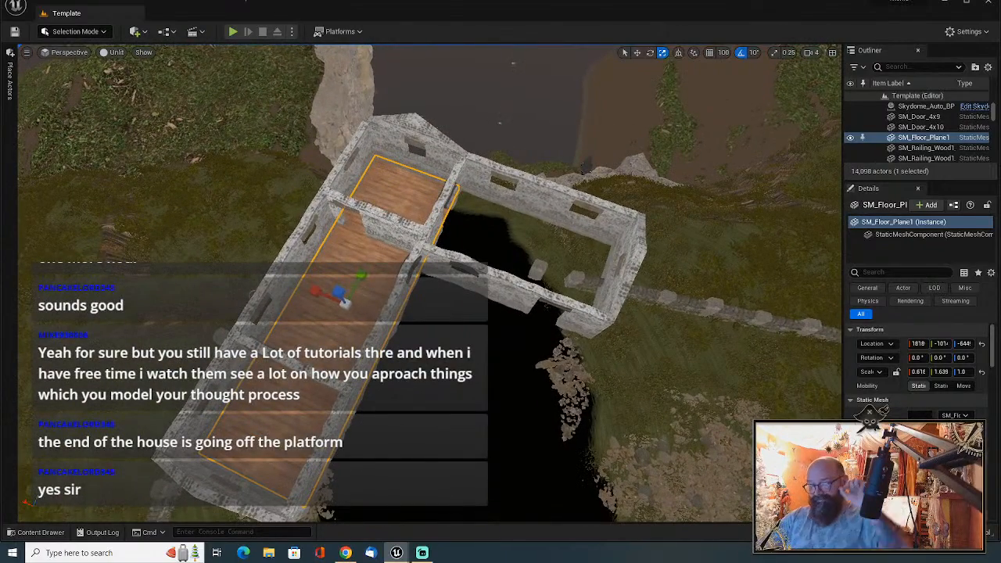
{"action": "key", "text": "w"}
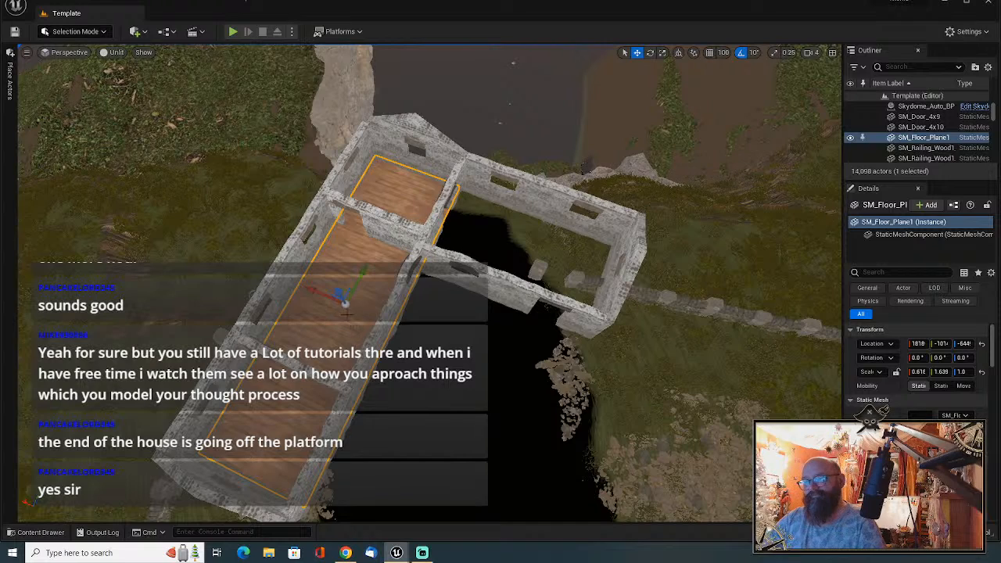
{"action": "left_click_drag", "start_coordinate": [316, 292], "coordinate": [530, 237], "text": "alt"}
{"action": "right_click_drag", "start_coordinate": [582, 266], "coordinate": [573, 259]}
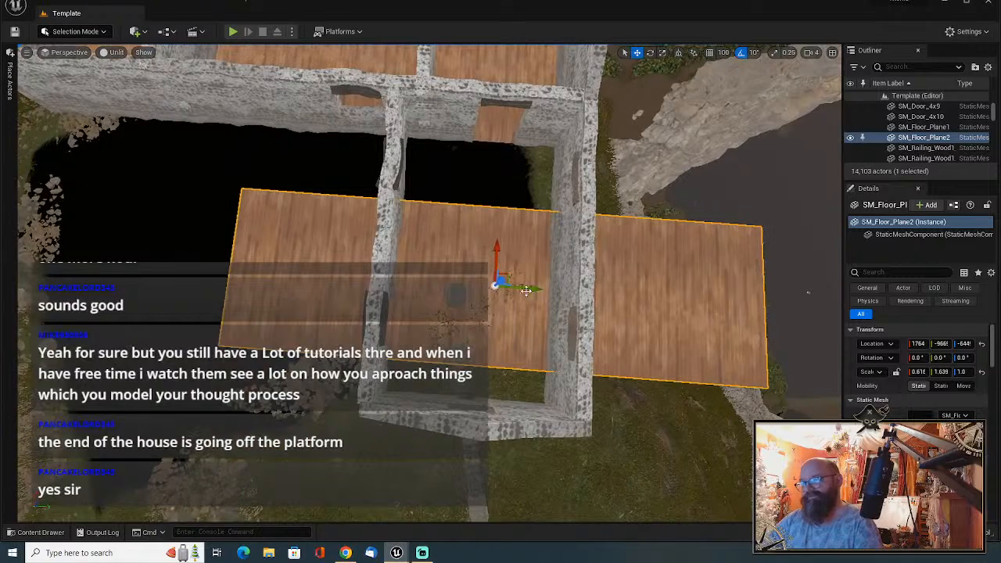
{"action": "left_click_drag", "start_coordinate": [523, 289], "coordinate": [483, 259]}
{"action": "key", "text": "r"}
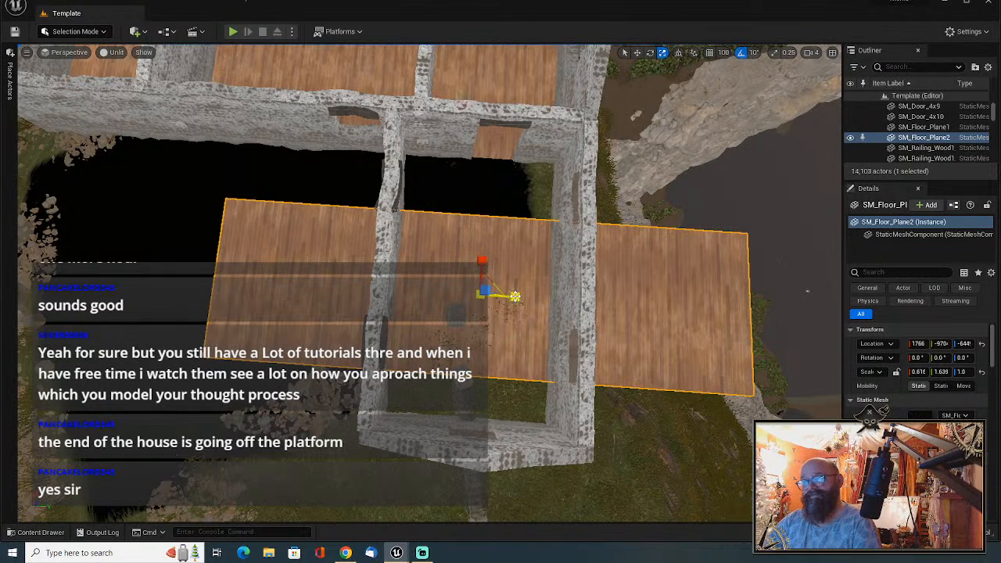
{"action": "left_click_drag", "start_coordinate": [516, 296], "coordinate": [473, 299]}
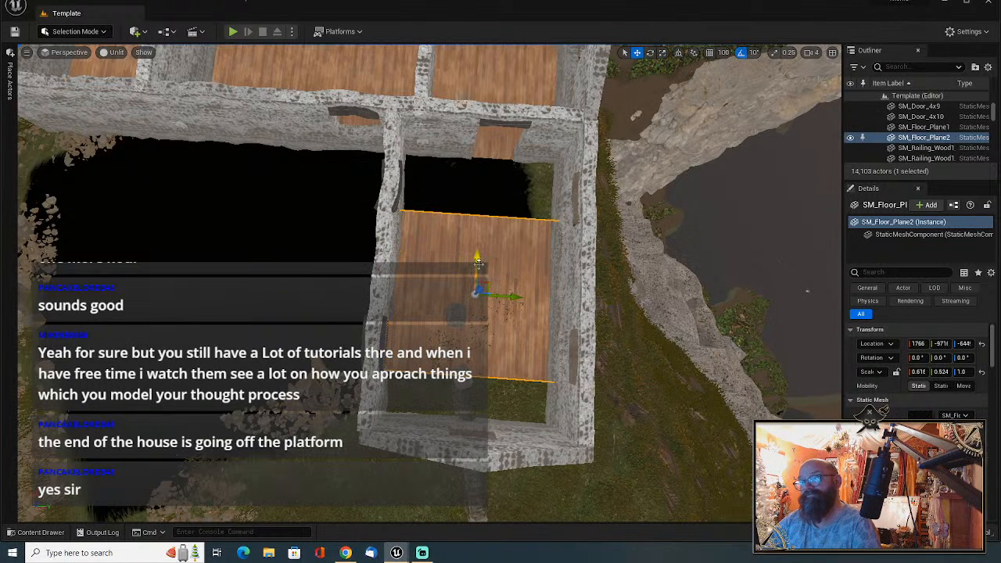
Move the wing's floor plane toward the main house and lengthen it to an X scale of about 1.01 to fill the room.
{"action": "left_click_drag", "start_coordinate": [478, 263], "coordinate": [477, 221]}
{"action": "key", "text": "r"}
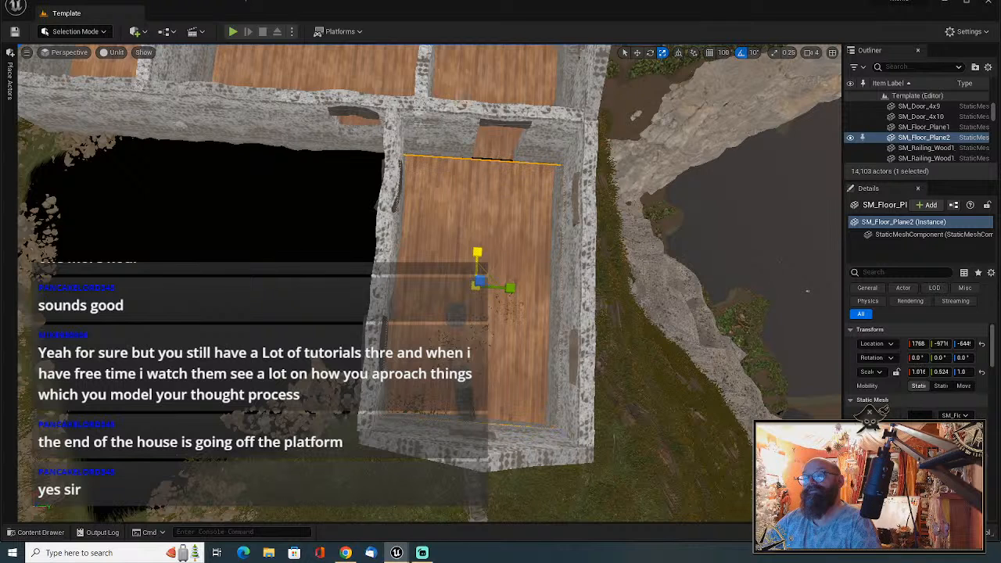
{"action": "key", "text": "w"}
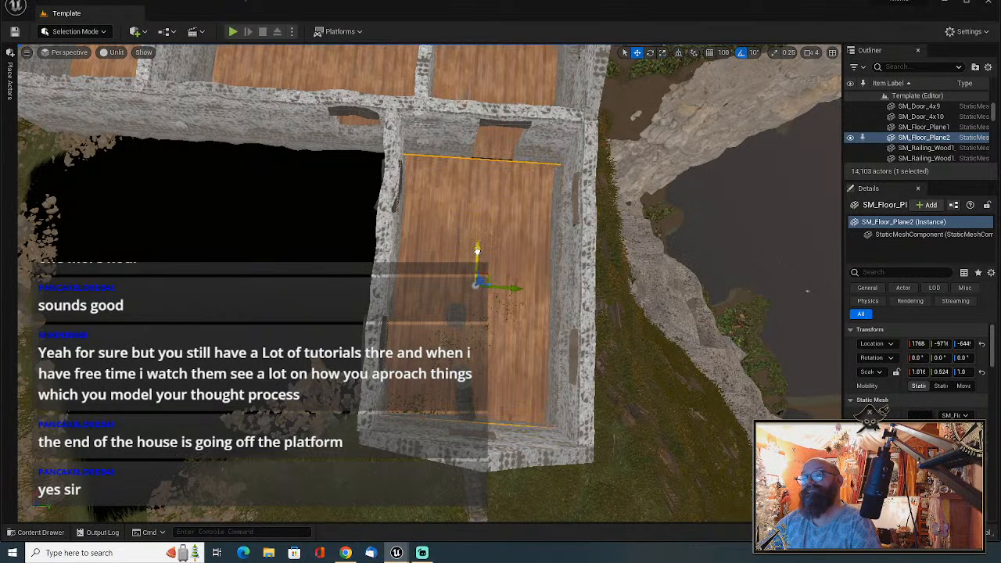
Nudge the wing's floor plane toward the main house to close the gap in the connecting doorway.
{"action": "left_click", "coordinate": [511, 184]}
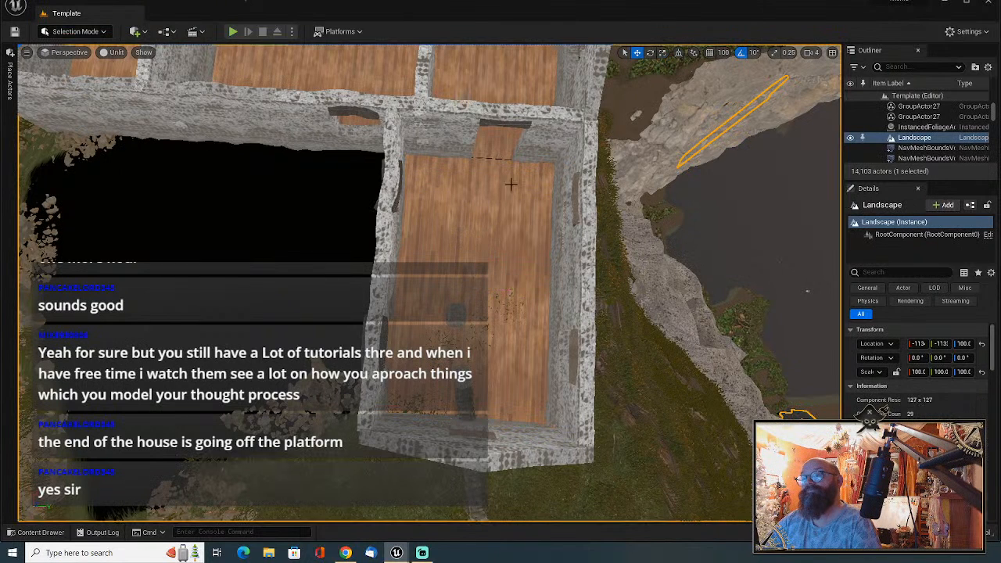
{"action": "left_click", "coordinate": [471, 240]}
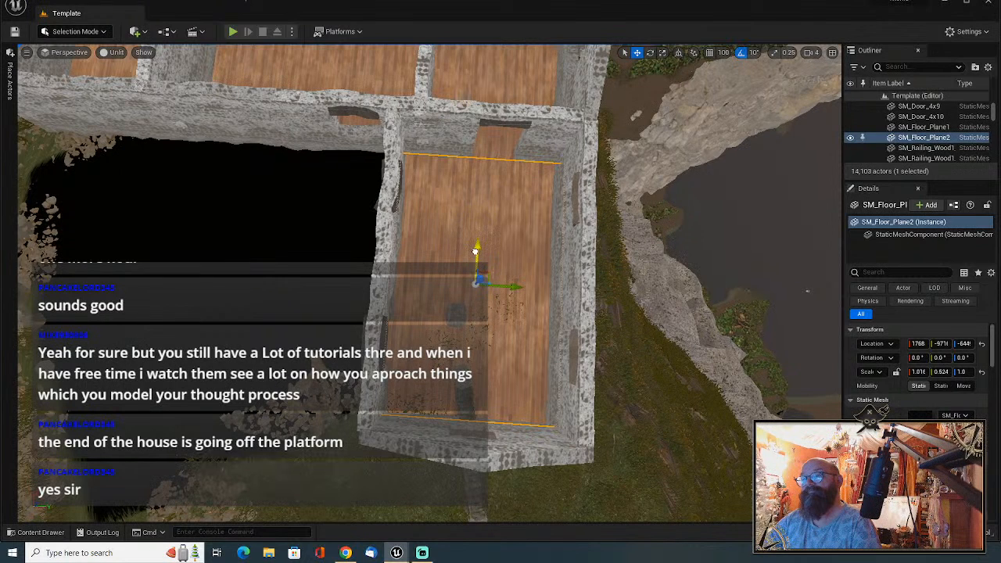
{"action": "left_click", "coordinate": [661, 208]}
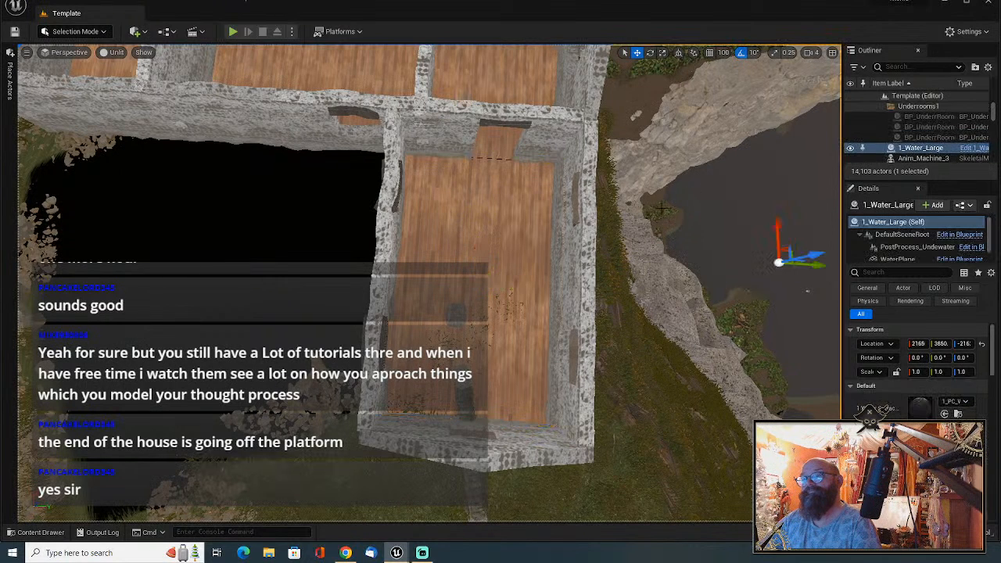
{"action": "left_click", "coordinate": [491, 234]}
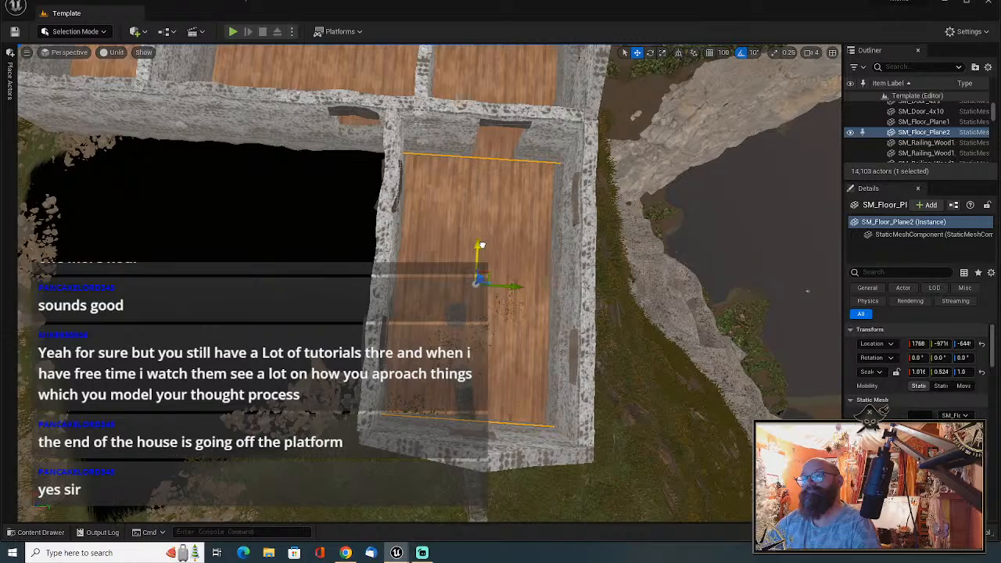
{"action": "left_click_drag", "start_coordinate": [482, 245], "coordinate": [483, 244]}
{"action": "left_click", "coordinate": [711, 184]}
{"action": "right_click_drag", "start_coordinate": [503, 267], "coordinate": [698, 265]}
{"action": "mouse_move", "coordinate": [482, 236]}
{"action": "right_mouse_down"}
{"action": "mouse_move", "coordinate": [495, 237]}
{"action": "mouse_move", "coordinate": [483, 236]}
{"action": "right_mouse_up"}
{"action": "left_click", "coordinate": [483, 208]}
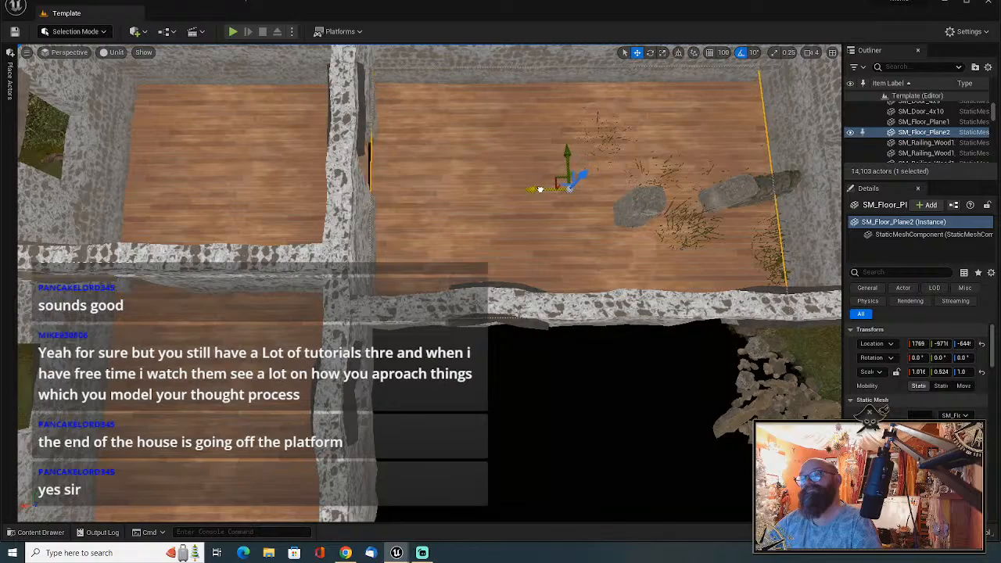
{"action": "right_click_drag", "start_coordinate": [456, 203], "coordinate": [465, 215]}
{"action": "left_click", "coordinate": [90, 165]}
{"action": "right_click_drag", "start_coordinate": [430, 282], "coordinate": [441, 270]}
{"action": "right_click_drag", "start_coordinate": [623, 219], "coordinate": [625, 216]}
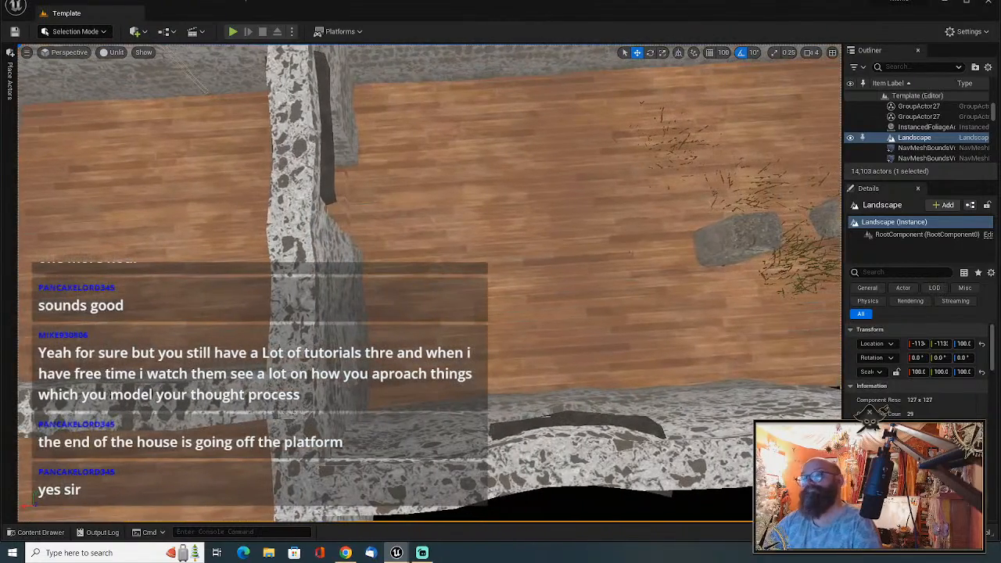
{"action": "left_click", "coordinate": [625, 216]}
{"action": "left_click_drag", "start_coordinate": [598, 220], "coordinate": [594, 223]}
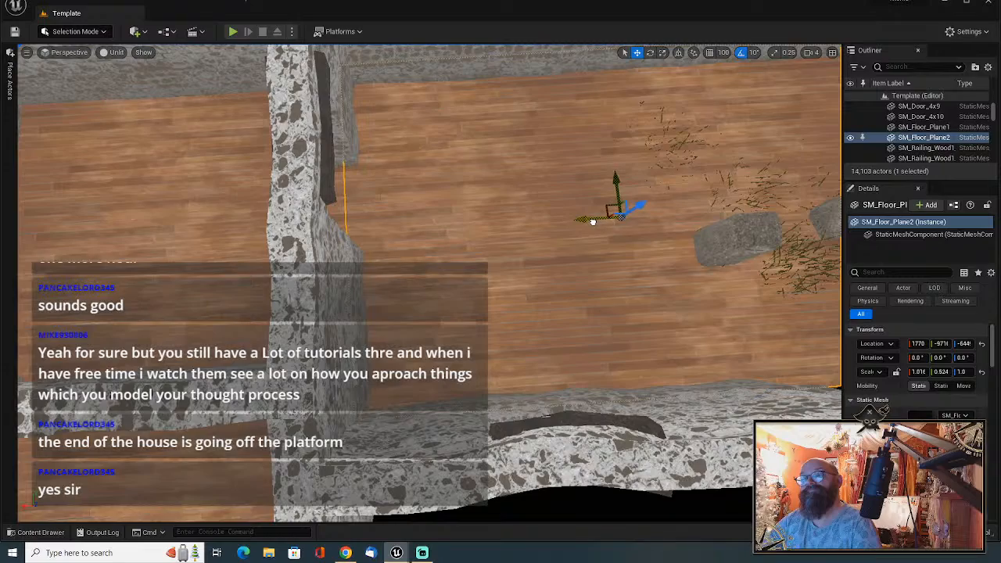
Move the wing's gabled end wall inward to meet the edge of the wooden floor.
{"action": "scroll", "coordinate": [619, 214], "scroll_direction": "down", "scroll_amount": 10}
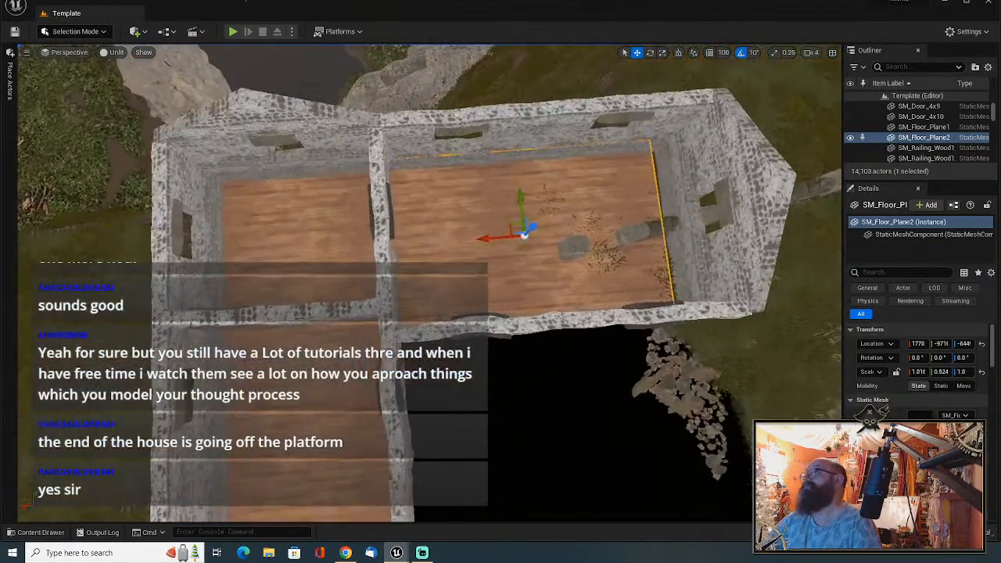
{"action": "left_click", "coordinate": [751, 368]}
{"action": "mouse_move", "coordinate": [751, 368]}
{"action": "right_mouse_down"}
{"action": "mouse_move", "coordinate": [790, 368]}
{"action": "mouse_move", "coordinate": [744, 360]}
{"action": "right_mouse_up"}
{"action": "key", "text": "w"}
{"action": "mouse_move", "coordinate": [562, 405]}
{"action": "right_mouse_down"}
{"action": "mouse_move", "coordinate": [587, 405]}
{"action": "mouse_move", "coordinate": [562, 405]}
{"action": "right_mouse_up"}
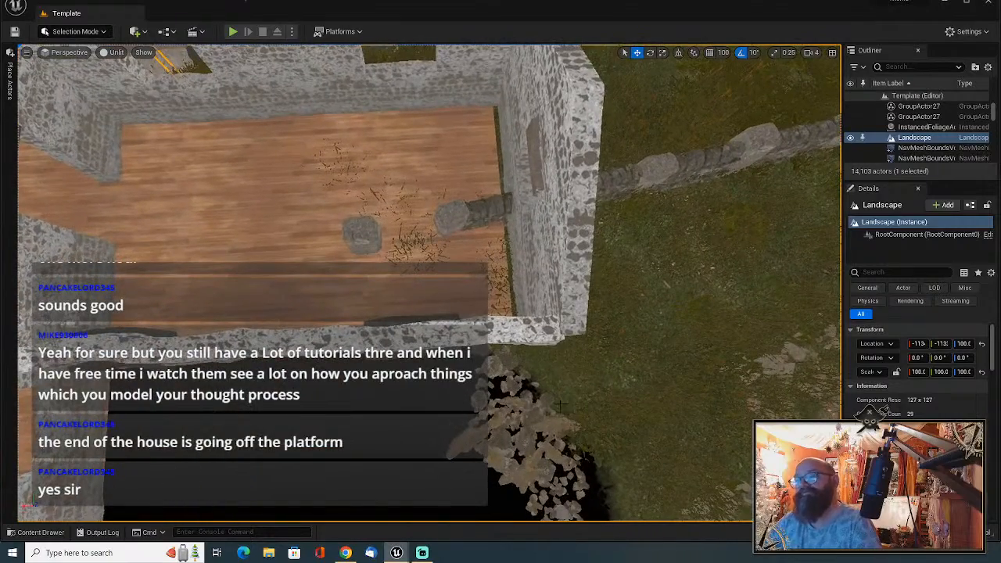
{"action": "left_click", "coordinate": [562, 268]}
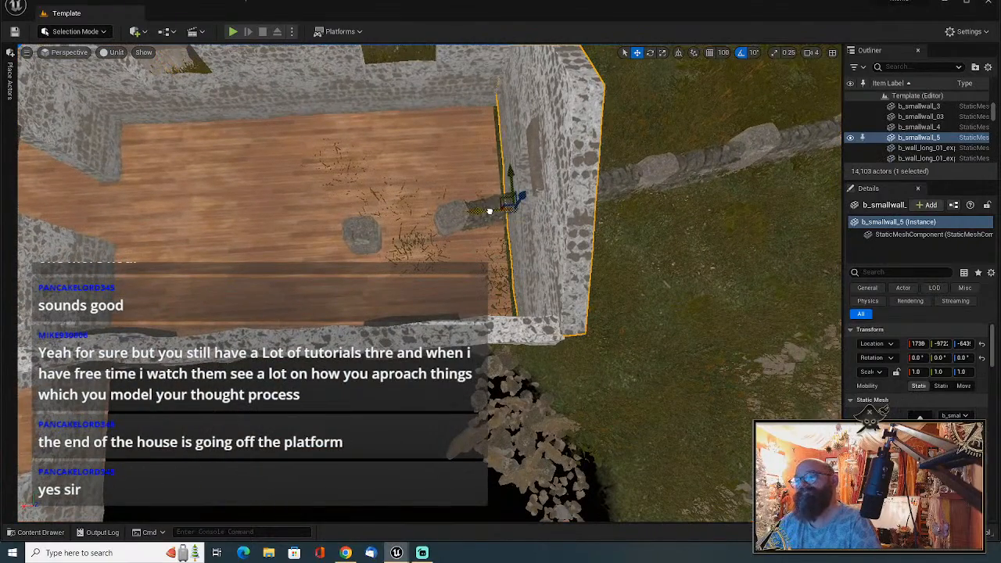
{"action": "left_click_drag", "start_coordinate": [490, 212], "coordinate": [480, 213]}
{"action": "left_click", "coordinate": [664, 370]}
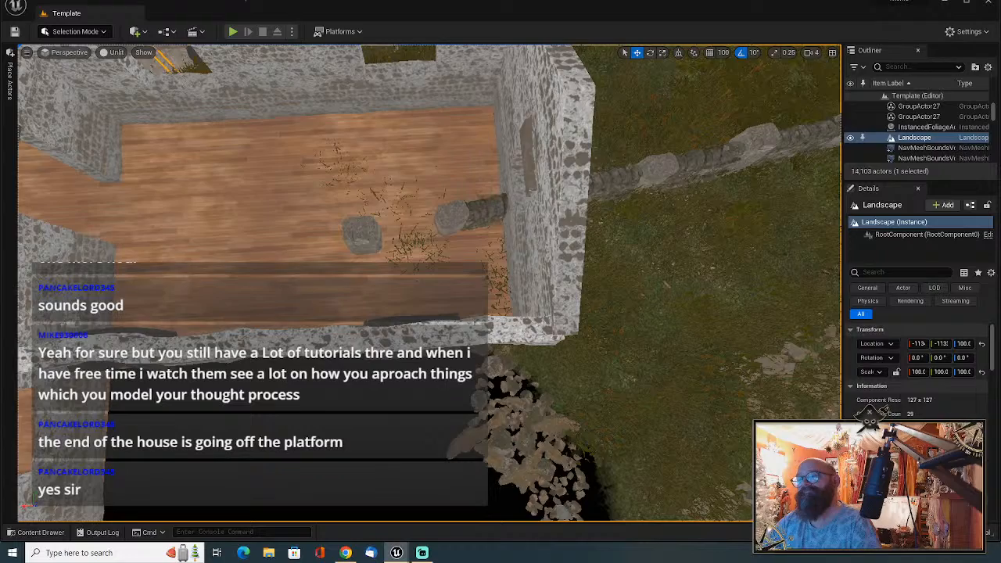
Move the end spline point of the stone fence BP_Fence5 out of the wing's room to the outside of the end wall.
{"action": "key", "text": "s"}
{"action": "right_click_drag", "start_coordinate": [348, 245], "coordinate": [348, 245]}
{"action": "left_click", "coordinate": [380, 247]}
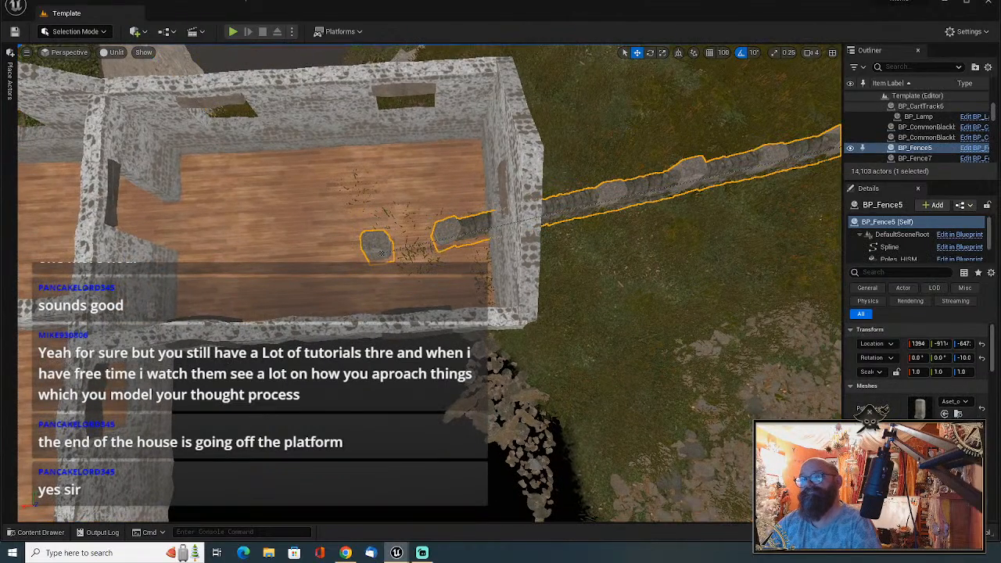
{"action": "left_click", "coordinate": [380, 251]}
{"action": "left_click_drag", "start_coordinate": [356, 258], "coordinate": [525, 238]}
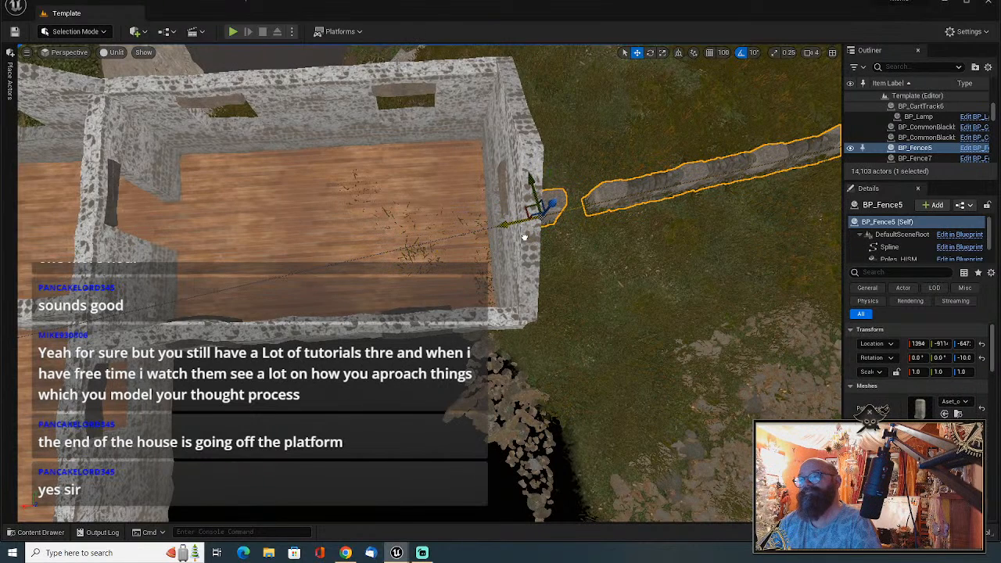
{"action": "left_click", "coordinate": [552, 283]}
Shift the stone fence's detached end post closer to the outside of the wing's end wall.
{"action": "right_click_drag", "start_coordinate": [552, 283], "coordinate": [493, 283]}
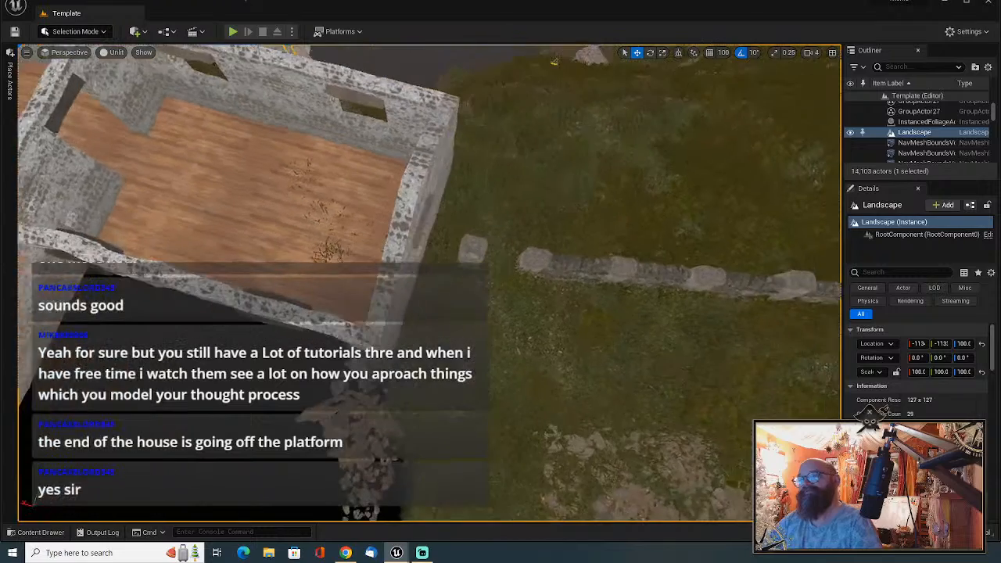
{"action": "left_click", "coordinate": [468, 256]}
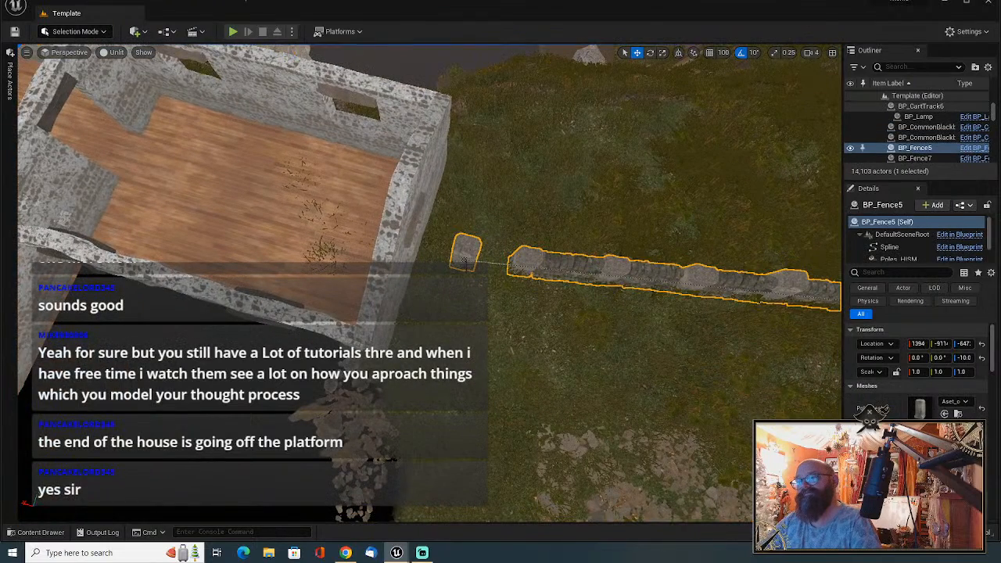
{"action": "left_click", "coordinate": [466, 260]}
{"action": "left_click_drag", "start_coordinate": [438, 256], "coordinate": [411, 258]}
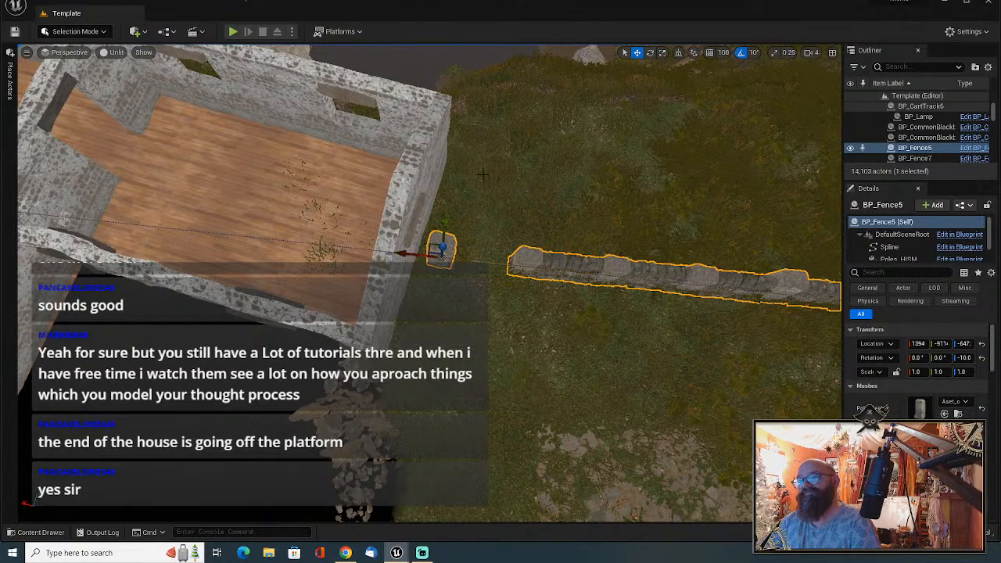
{"action": "left_click", "coordinate": [493, 227]}
Duplicate the wing's long wall with the doorway straight upward and swap the copy's static mesh for the solid long wall.
{"action": "right_click_drag", "start_coordinate": [492, 227], "coordinate": [212, 155]}
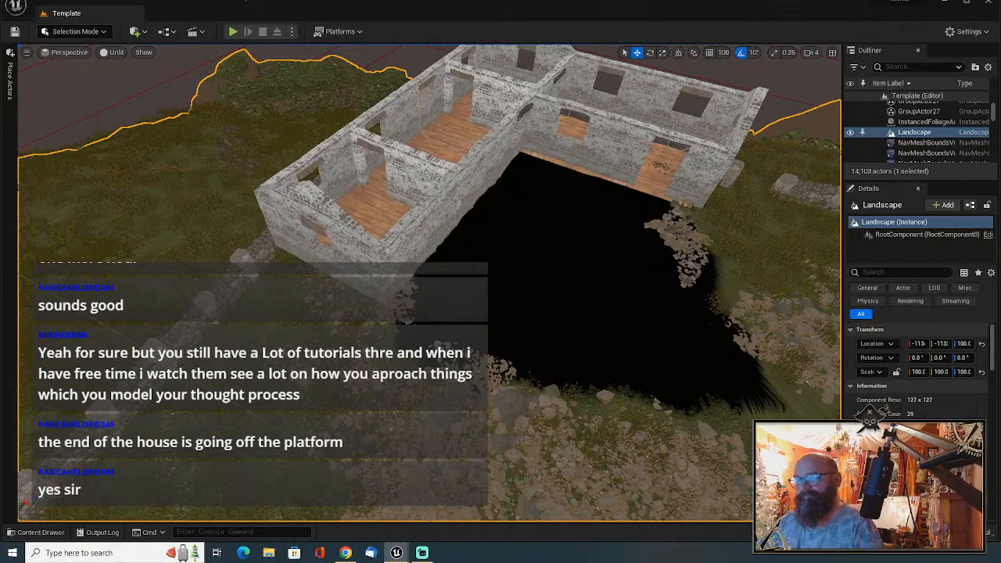
{"action": "right_click_drag", "start_coordinate": [501, 234], "coordinate": [547, 149]}
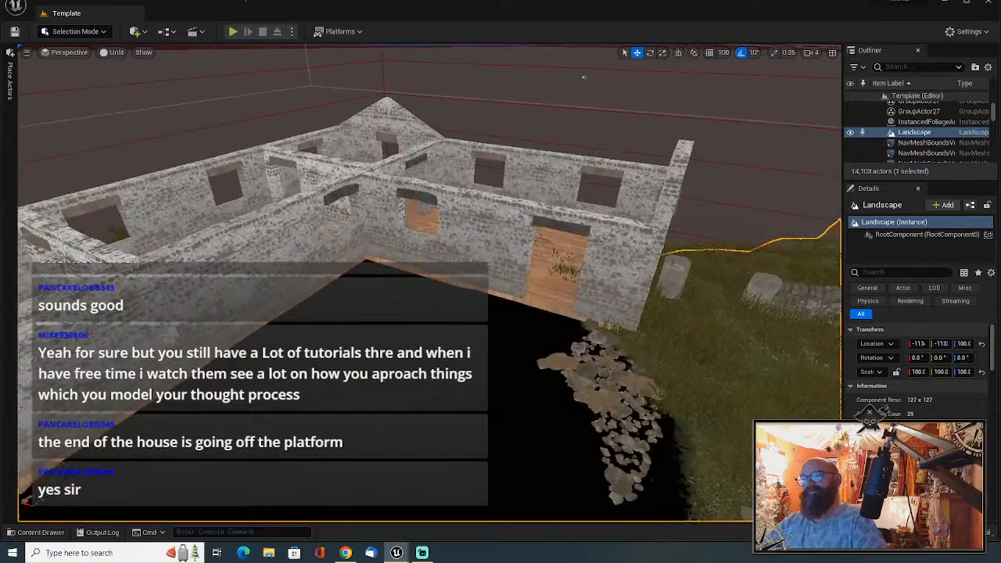
{"action": "right_click_drag", "start_coordinate": [583, 77], "coordinate": [795, 90]}
{"action": "left_click", "coordinate": [657, 254]}
{"action": "right_click_drag", "start_coordinate": [657, 253], "coordinate": [743, 266]}
{"action": "scroll", "coordinate": [550, 316], "scroll_direction": "up", "scroll_amount": 2}
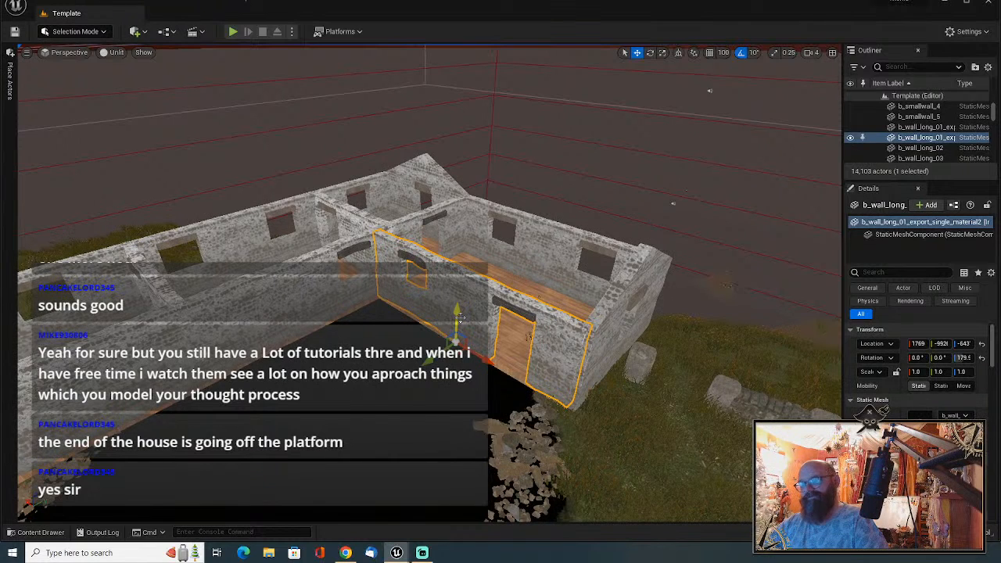
{"action": "left_click_drag", "start_coordinate": [460, 317], "coordinate": [461, 237], "text": "alt"}
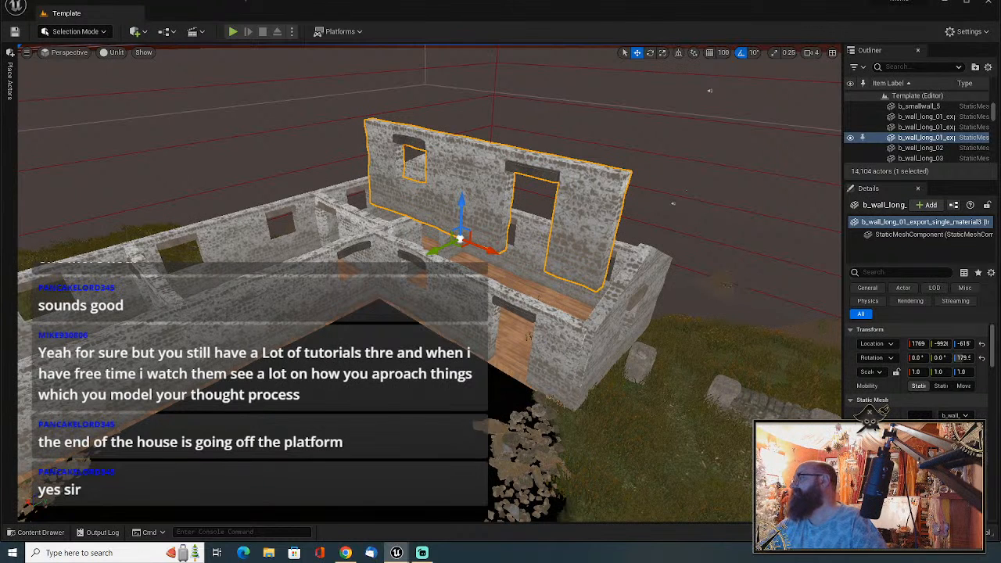
{"action": "left_click", "coordinate": [871, 417]}
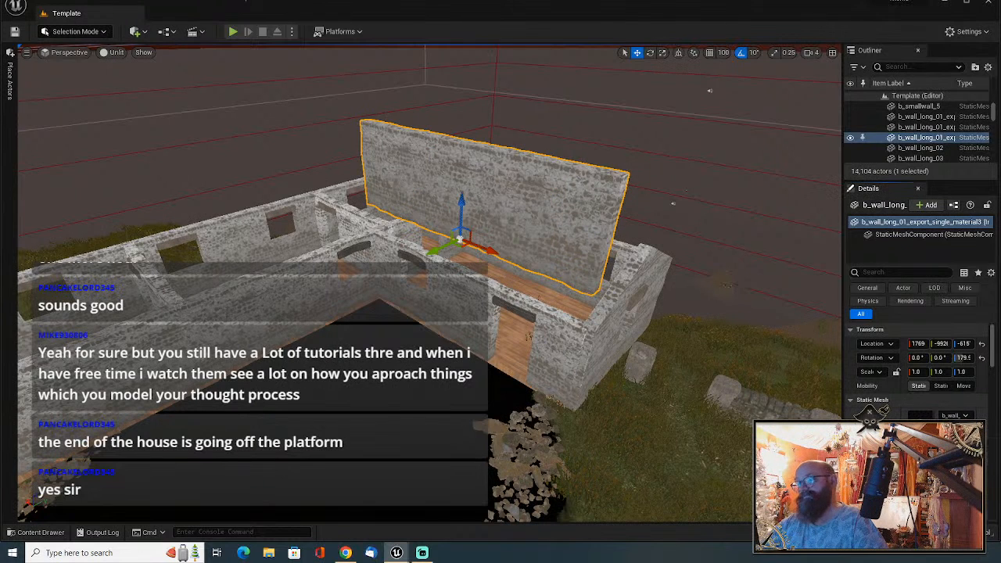
Lower the solid wall beneath the wing's doorway wall as a foundation, aligning its face and its top with the floor edge.
{"action": "left_click_drag", "start_coordinate": [465, 198], "coordinate": [452, 383]}
{"action": "right_click_drag", "start_coordinate": [452, 383], "coordinate": [380, 496]}
{"action": "left_click_drag", "start_coordinate": [416, 374], "coordinate": [406, 374]}
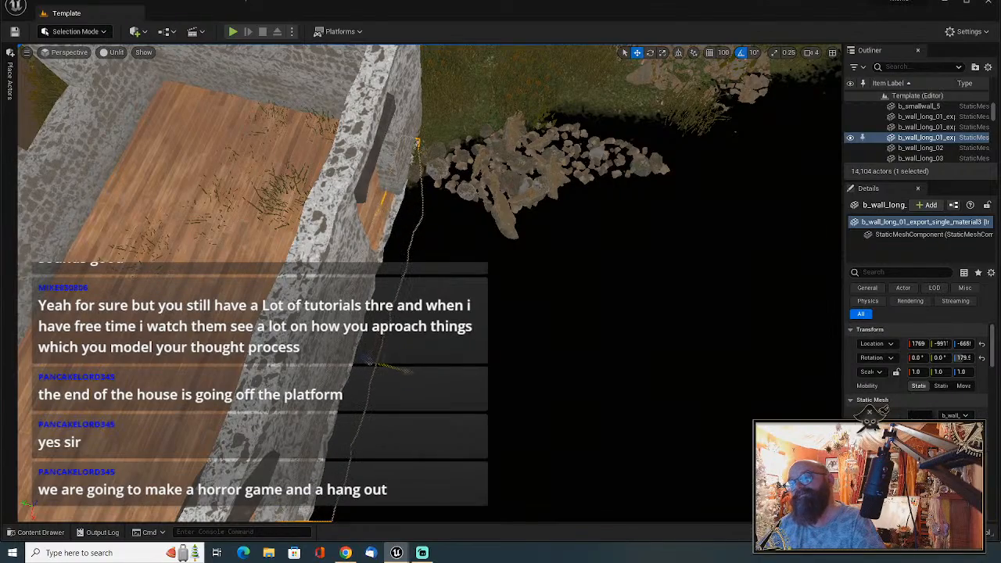
{"action": "right_click_drag", "start_coordinate": [406, 374], "coordinate": [434, 305]}
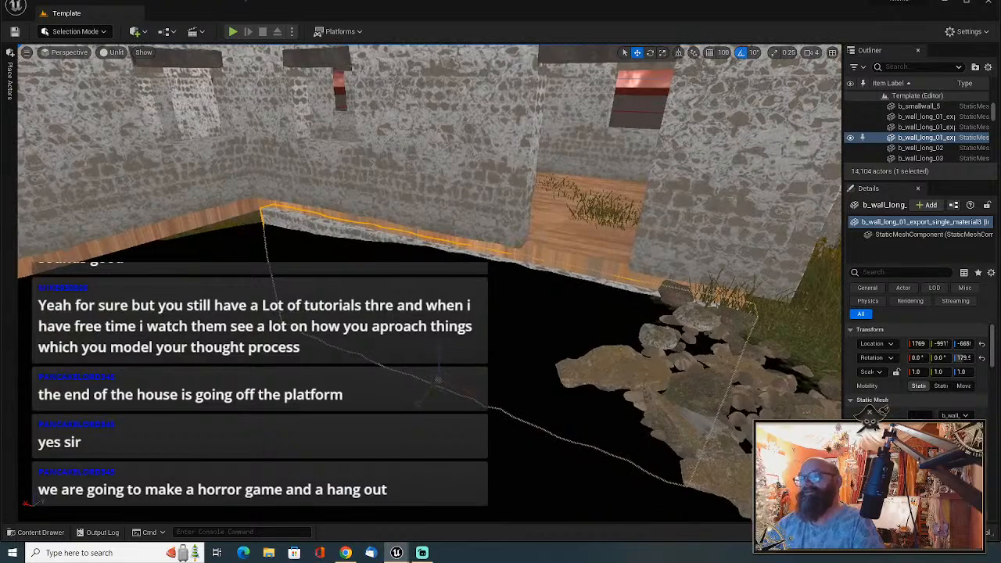
{"action": "left_click_drag", "start_coordinate": [438, 352], "coordinate": [445, 345]}
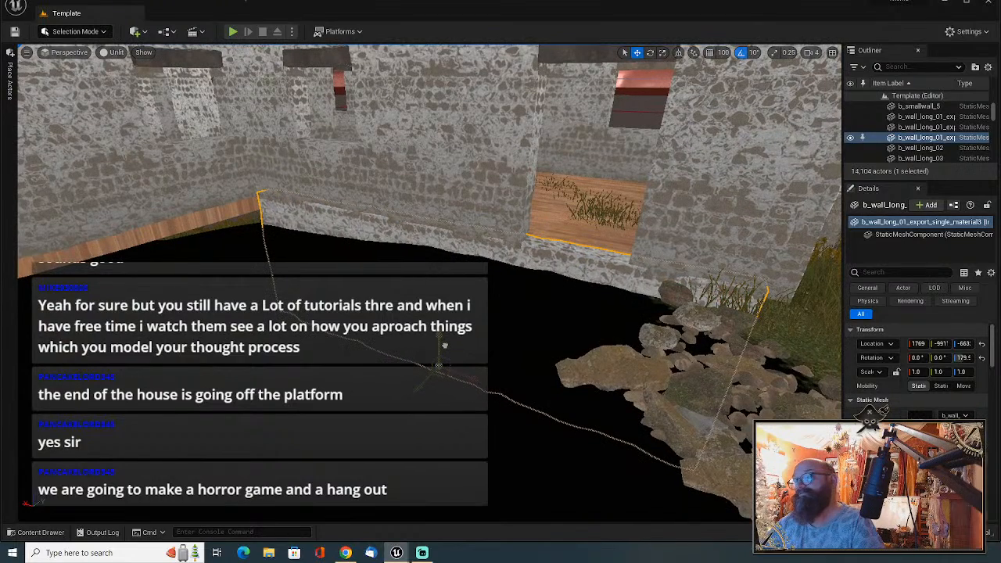
{"action": "mouse_move", "coordinate": [444, 345]}
{"action": "right_mouse_down"}
{"action": "mouse_move", "coordinate": [415, 344]}
{"action": "mouse_move", "coordinate": [461, 344]}
{"action": "mouse_move", "coordinate": [453, 345]}
{"action": "right_mouse_up"}
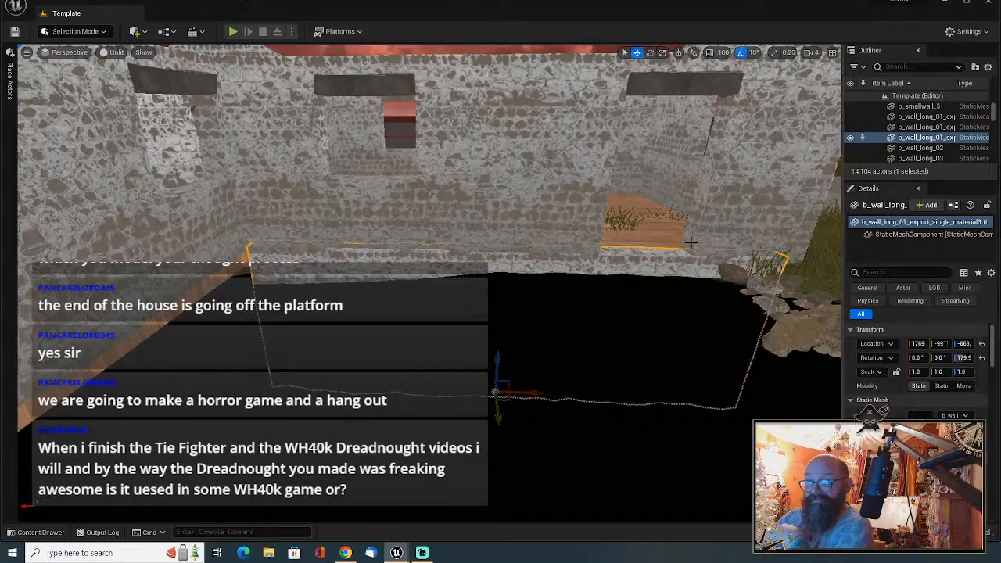
Stretch the foundation wall beneath the wing's doorway wall lengthwise to an X scale of about 1.05.
{"action": "right_click_drag", "start_coordinate": [500, 282], "coordinate": [521, 323]}
{"action": "key", "text": "e"}
{"action": "key", "text": "r"}
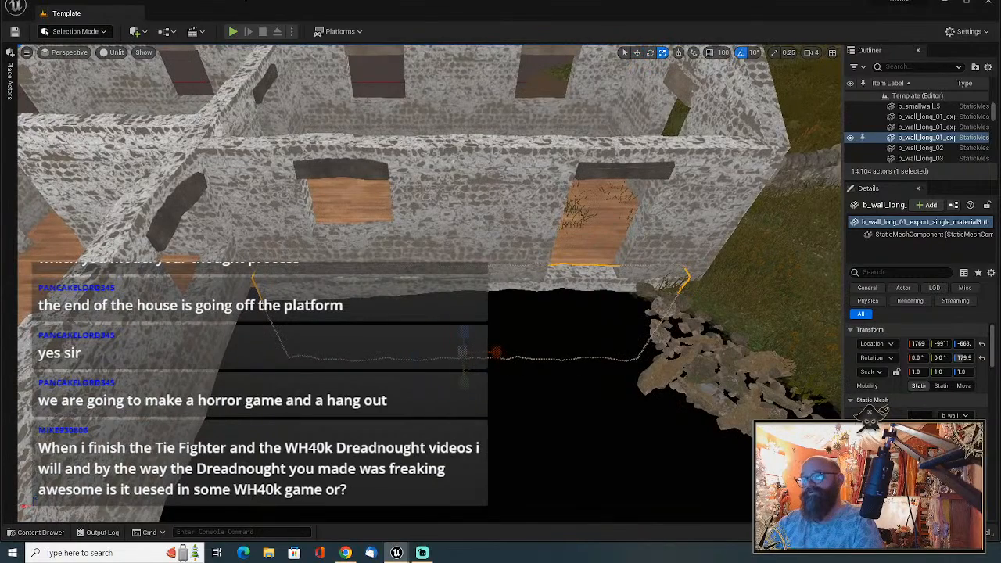
{"action": "left_click_drag", "start_coordinate": [497, 353], "coordinate": [507, 347]}
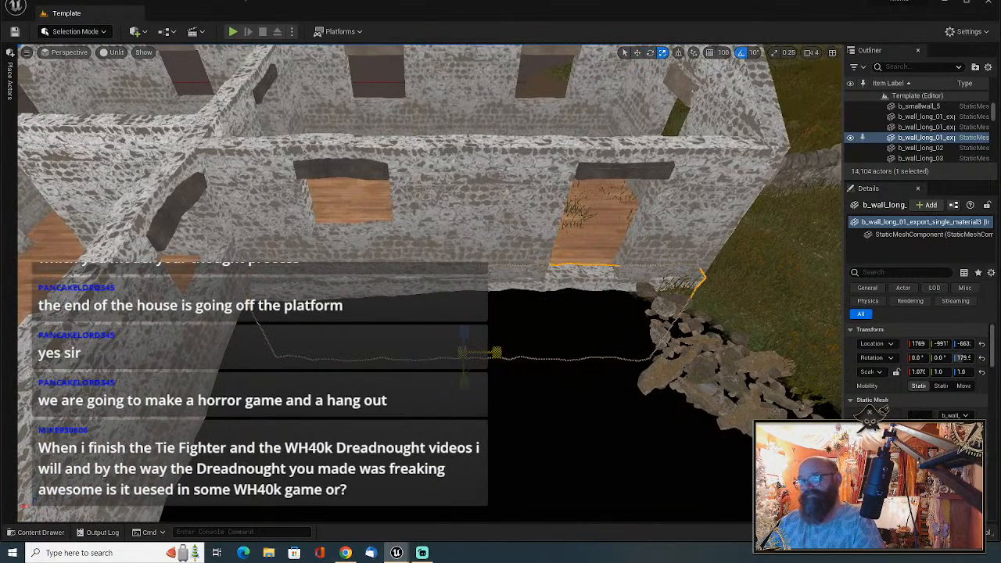
{"action": "right_click_drag", "start_coordinate": [521, 322], "coordinate": [595, 327]}
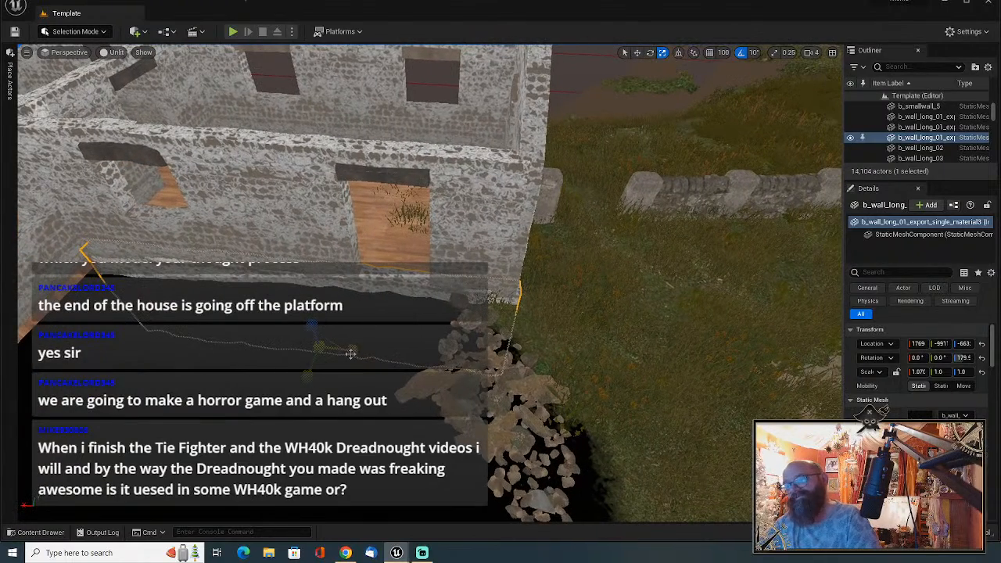
{"action": "left_click_drag", "start_coordinate": [352, 351], "coordinate": [354, 351]}
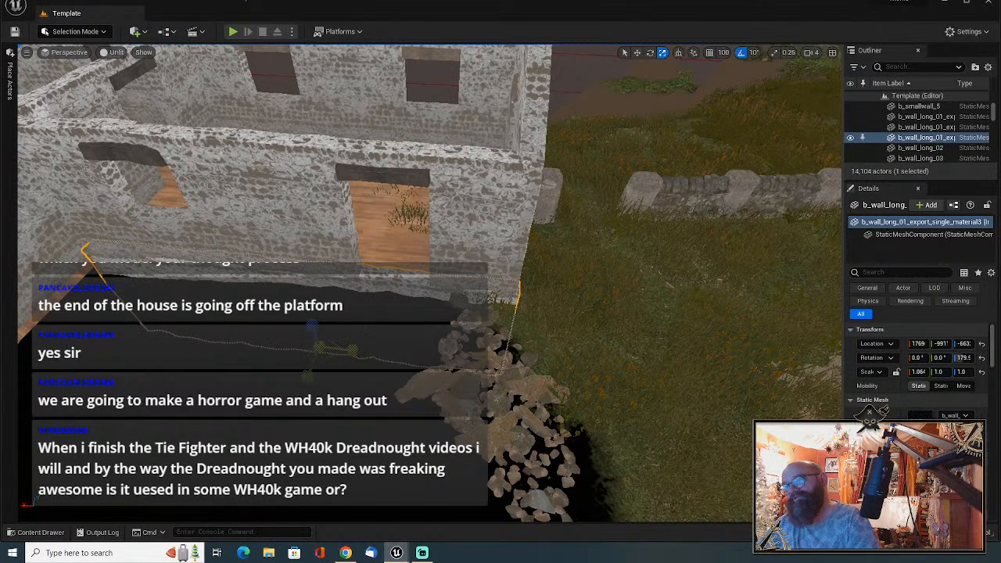
{"action": "left_click_drag", "start_coordinate": [354, 350], "coordinate": [351, 351]}
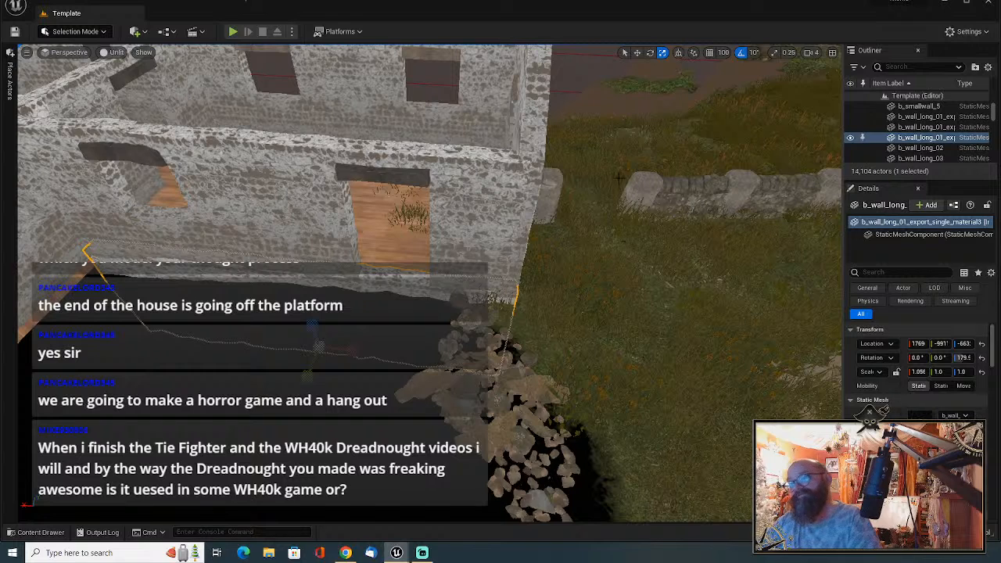
{"action": "left_click", "coordinate": [612, 139]}
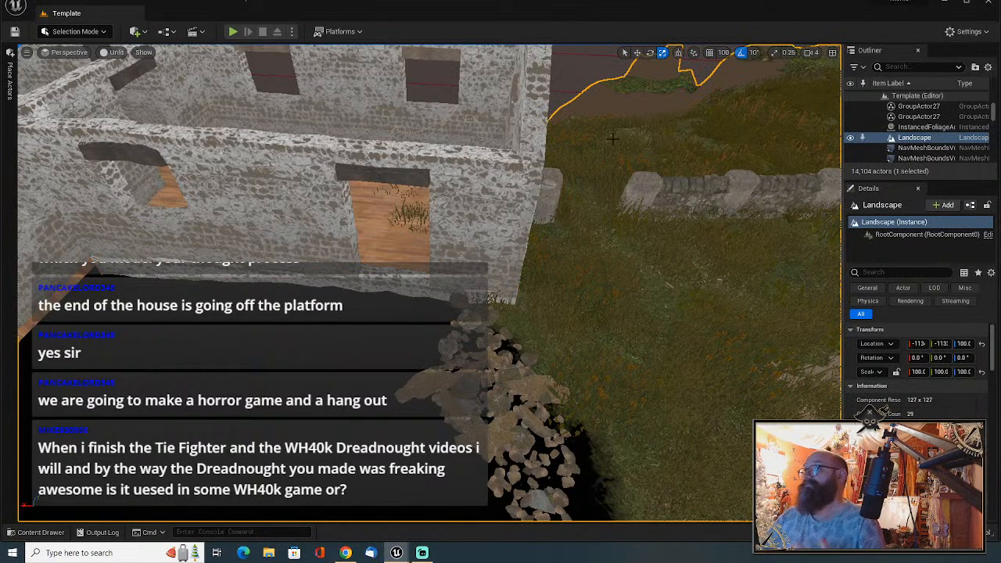
Duplicate the doorway-side foundation wall rotated 90° and move the copy beneath the adjoining solid long wall at the inner corner.
{"action": "right_click_drag", "start_coordinate": [655, 288], "coordinate": [532, 293]}
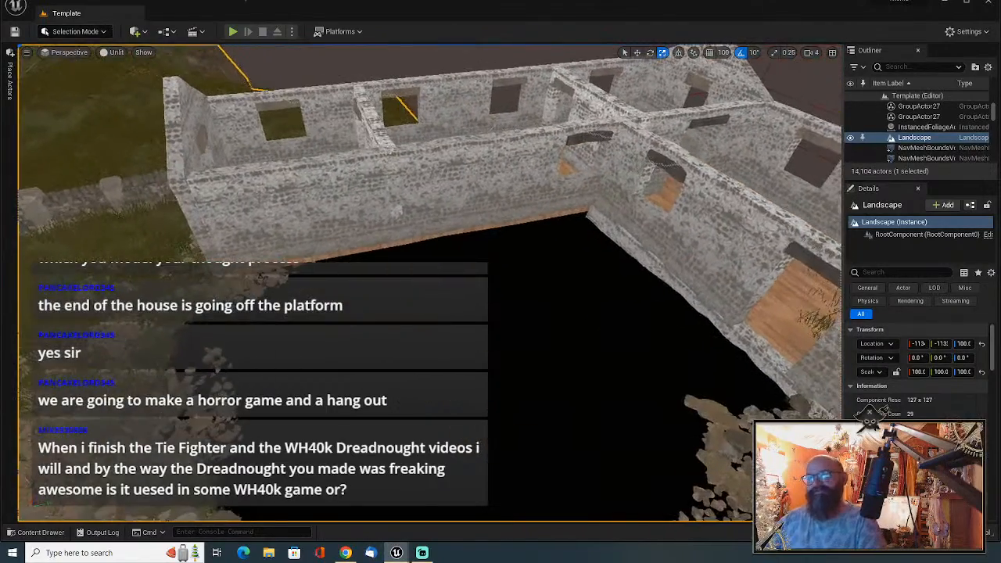
{"action": "left_click", "coordinate": [620, 241]}
{"action": "right_click_drag", "start_coordinate": [620, 241], "coordinate": [525, 372]}
{"action": "key", "text": "e"}
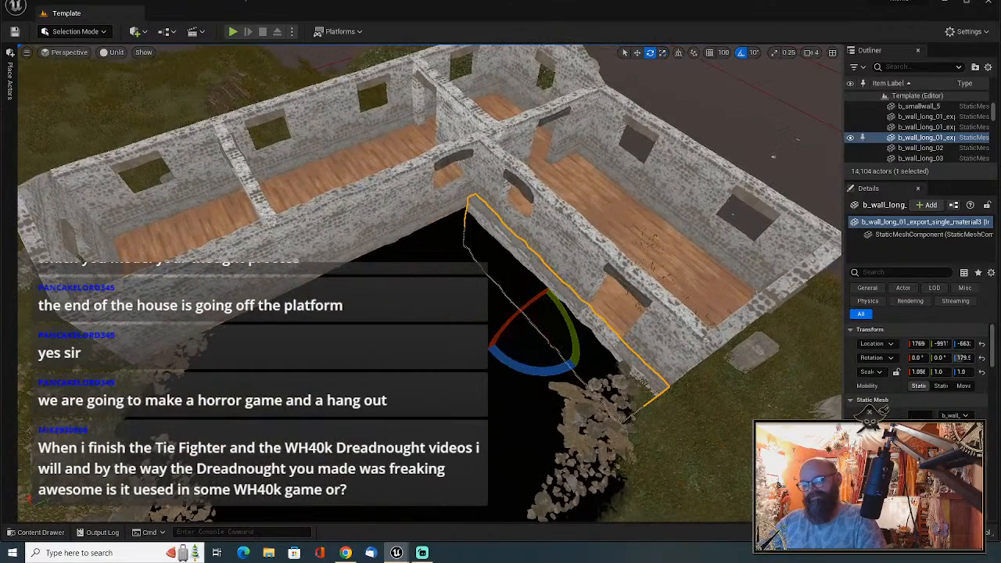
{"action": "left_click_drag", "start_coordinate": [524, 371], "coordinate": [474, 346], "text": "alt"}
{"action": "right_click_drag", "start_coordinate": [519, 371], "coordinate": [493, 362]}
{"action": "key", "text": "w"}
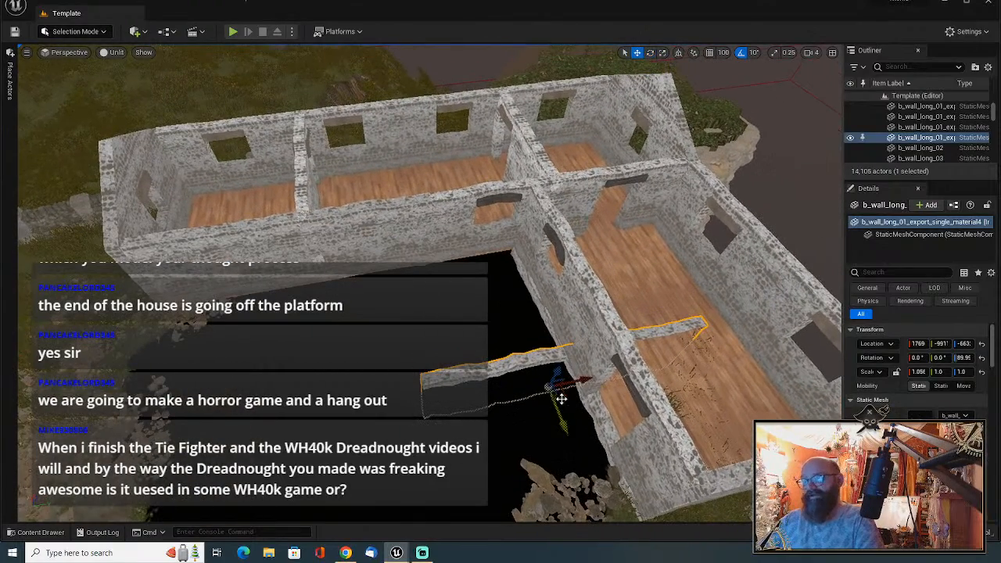
{"action": "left_click_drag", "start_coordinate": [563, 397], "coordinate": [405, 314]}
{"action": "right_click_drag", "start_coordinate": [404, 315], "coordinate": [426, 274]}
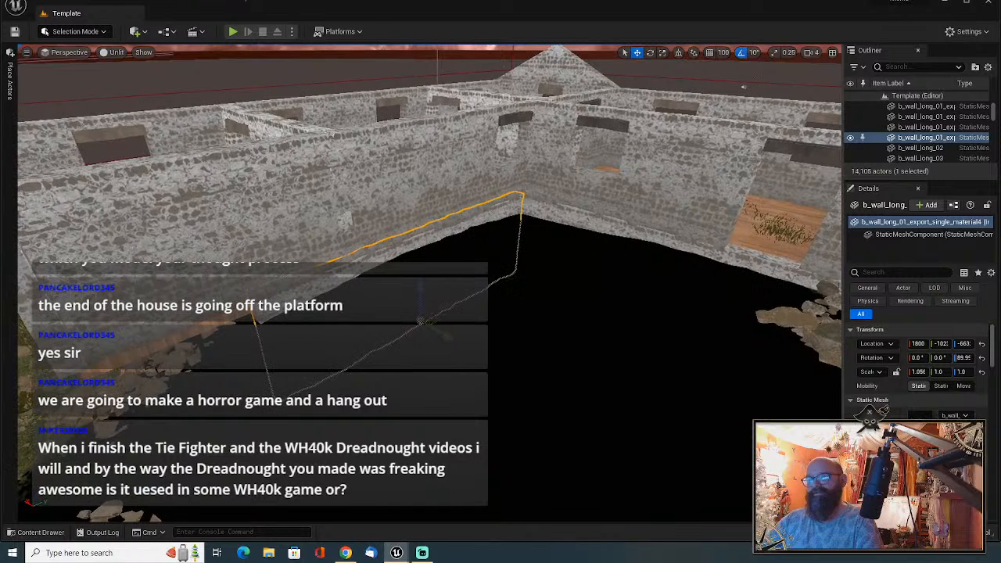
{"action": "left_click_drag", "start_coordinate": [444, 335], "coordinate": [442, 334]}
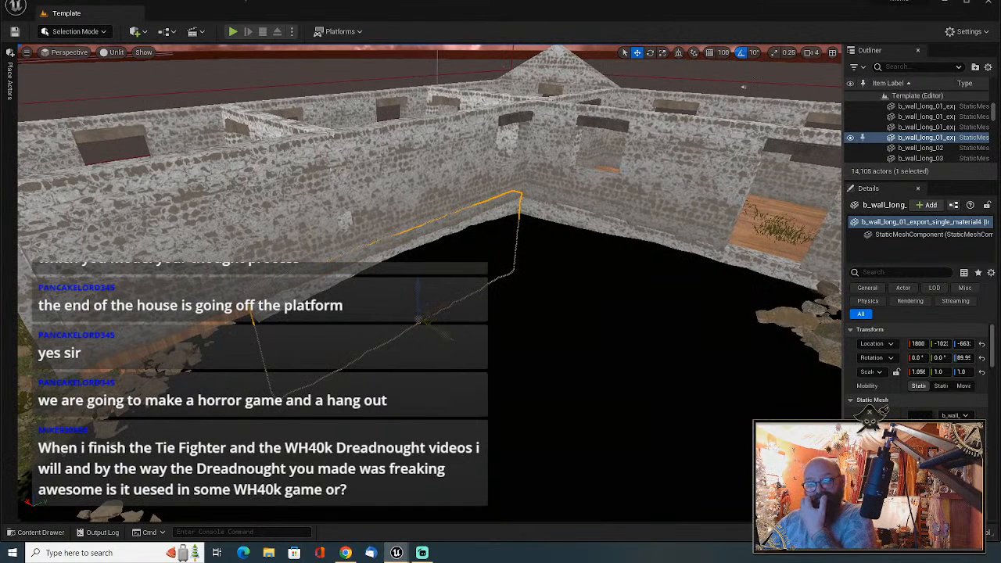
Duplicate the solid long wall b_wall_long_02, set the copy's Z scale to -1 and align its top edge with the original's base.
{"action": "left_click", "coordinate": [237, 248]}
{"action": "right_click_drag", "start_coordinate": [237, 248], "coordinate": [207, 227]}
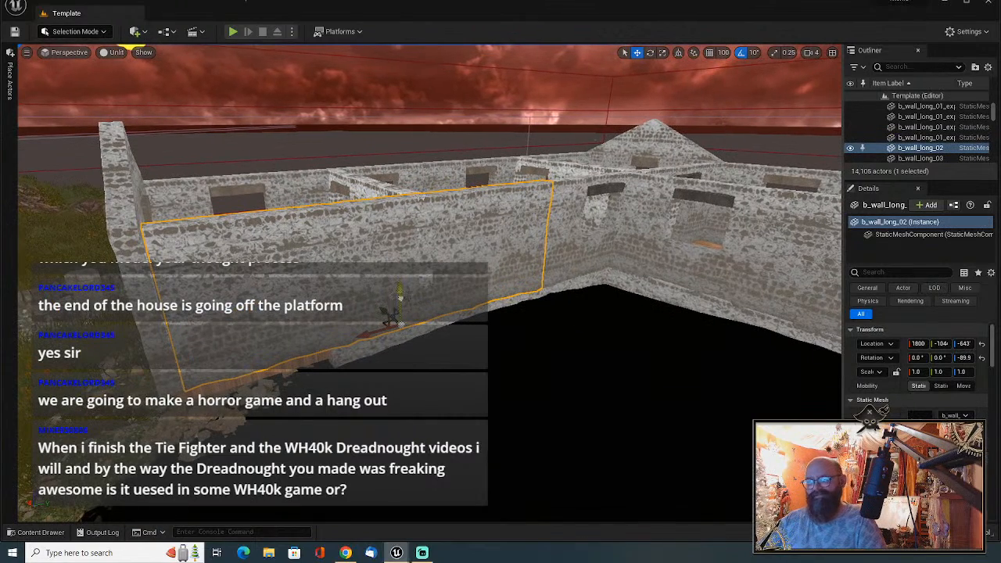
{"action": "left_click_drag", "start_coordinate": [399, 295], "coordinate": [399, 280], "text": "alt"}
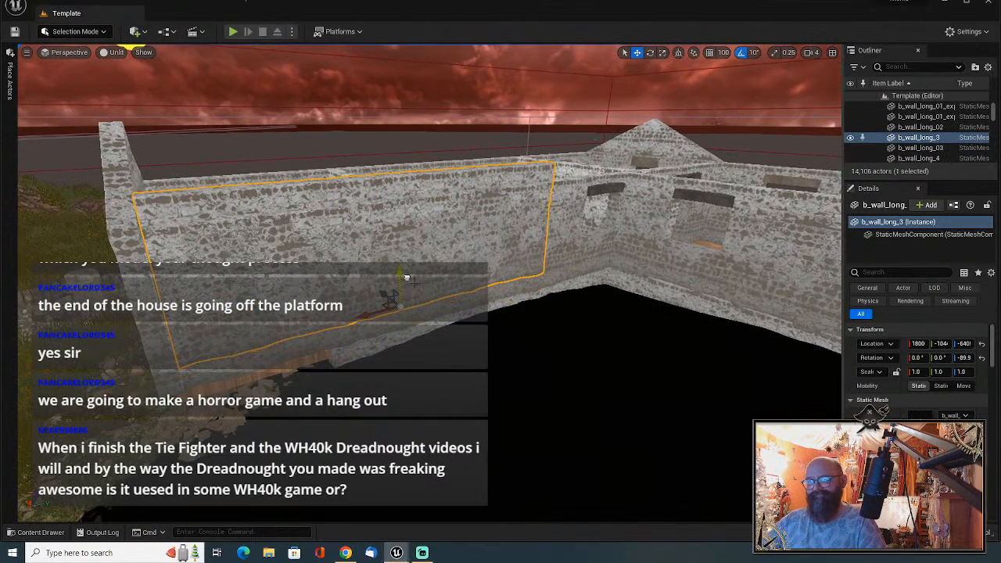
{"action": "left_click", "coordinate": [963, 371]}
{"action": "type", "text": "-1"}
{"action": "key", "text": "Return"}
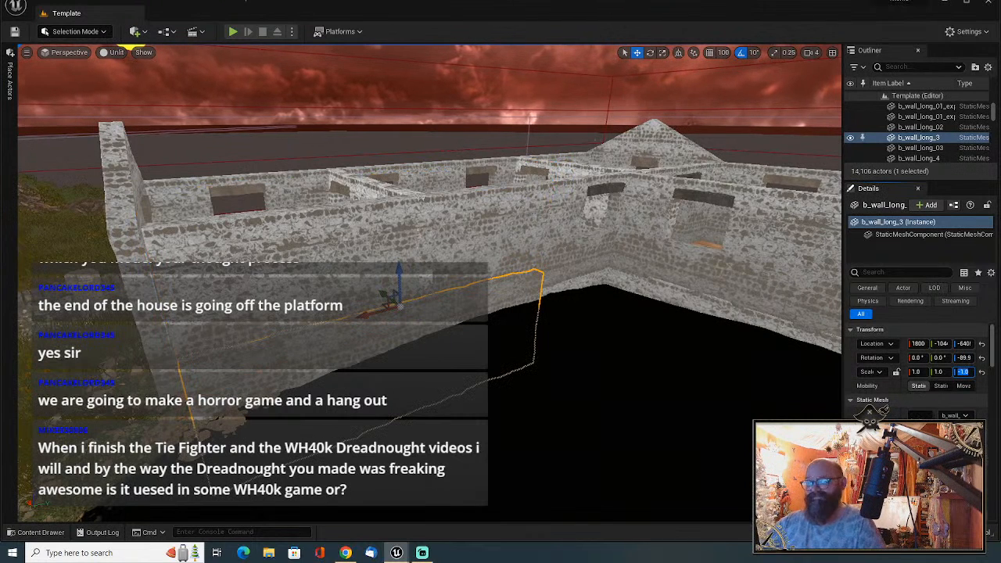
{"action": "left_click_drag", "start_coordinate": [401, 273], "coordinate": [401, 293]}
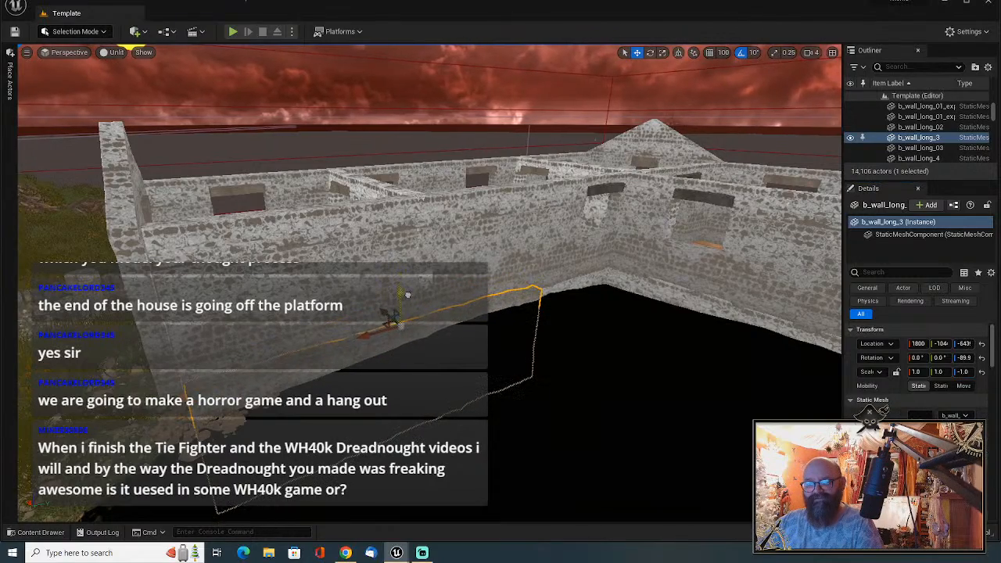
{"action": "right_click_drag", "start_coordinate": [400, 294], "coordinate": [338, 269]}
{"action": "mouse_move", "coordinate": [531, 191]}
{"action": "right_mouse_down"}
{"action": "mouse_move", "coordinate": [535, 205]}
{"action": "mouse_move", "coordinate": [531, 190]}
{"action": "right_mouse_up"}
{"action": "key", "text": "w"}
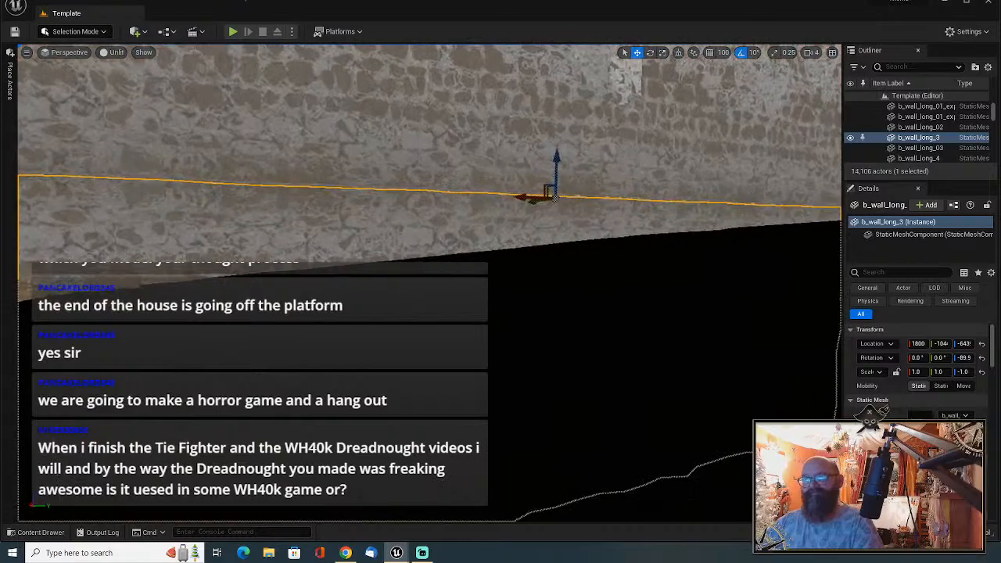
{"action": "left_click_drag", "start_coordinate": [557, 168], "coordinate": [558, 166]}
{"action": "right_click_drag", "start_coordinate": [521, 230], "coordinate": [479, 219]}
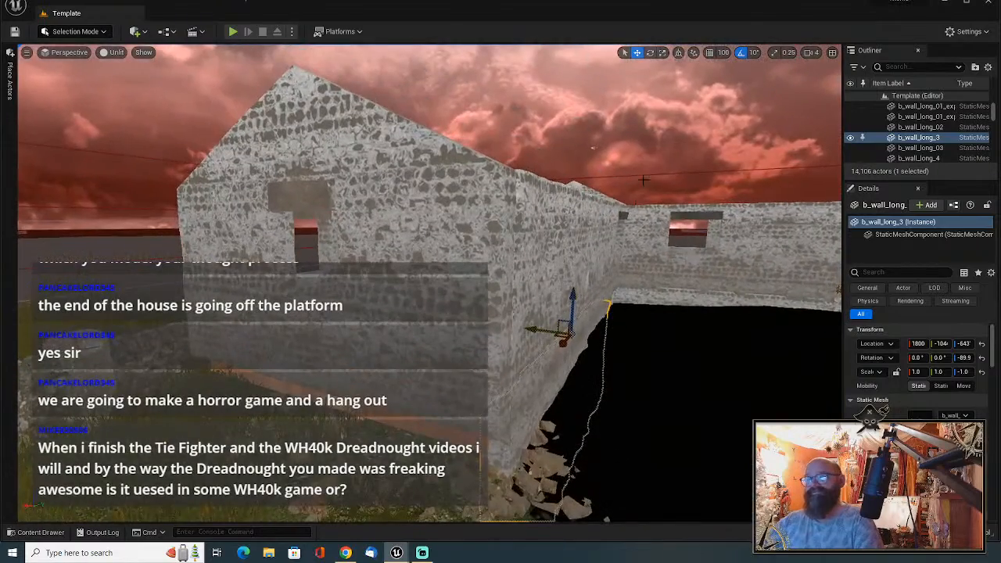
Duplicate the gable end wall b_smallwall_4, set the copy's Z scale to -1 and align it directly beneath the original.
{"action": "left_click", "coordinate": [656, 159]}
{"action": "right_click_drag", "start_coordinate": [656, 159], "coordinate": [751, 169]}
{"action": "right_click_drag", "start_coordinate": [525, 271], "coordinate": [574, 276]}
{"action": "left_click", "coordinate": [528, 273]}
{"action": "right_click_drag", "start_coordinate": [571, 311], "coordinate": [541, 311]}
{"action": "right_click_drag", "start_coordinate": [478, 319], "coordinate": [478, 319]}
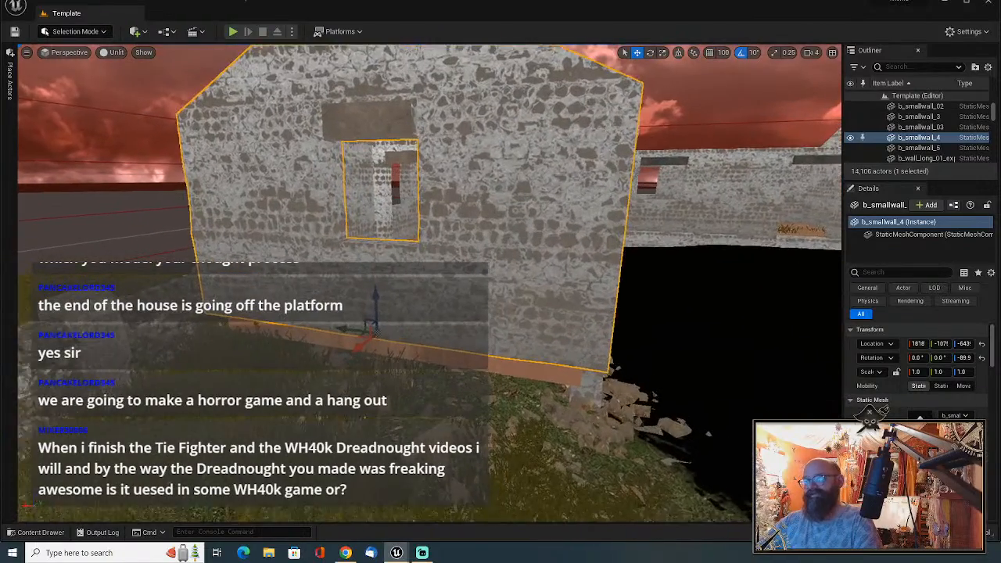
{"action": "left_click_drag", "start_coordinate": [374, 306], "coordinate": [377, 316], "text": "alt"}
{"action": "left_click", "coordinate": [963, 372]}
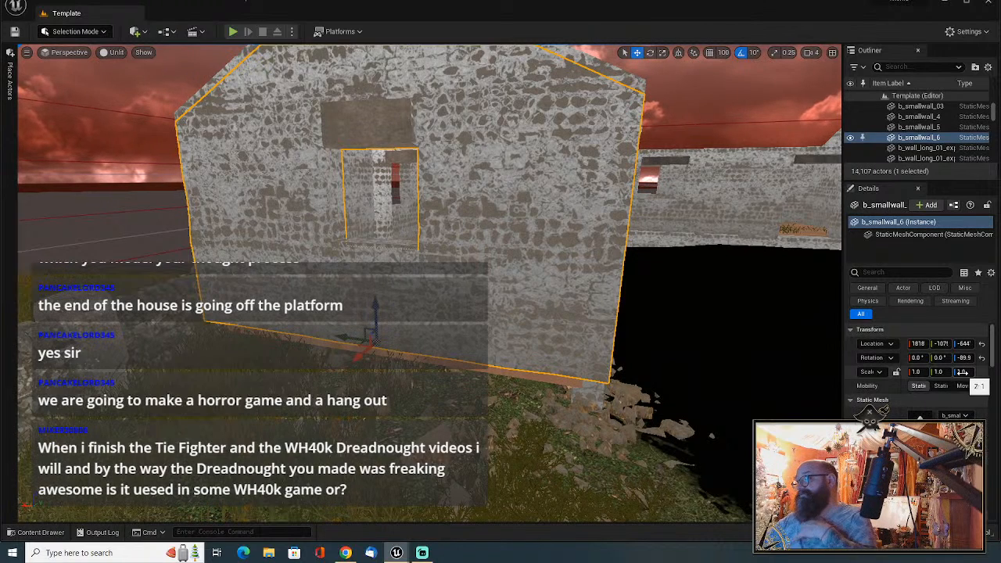
{"action": "type", "text": "-1"}
{"action": "key", "text": "Return"}
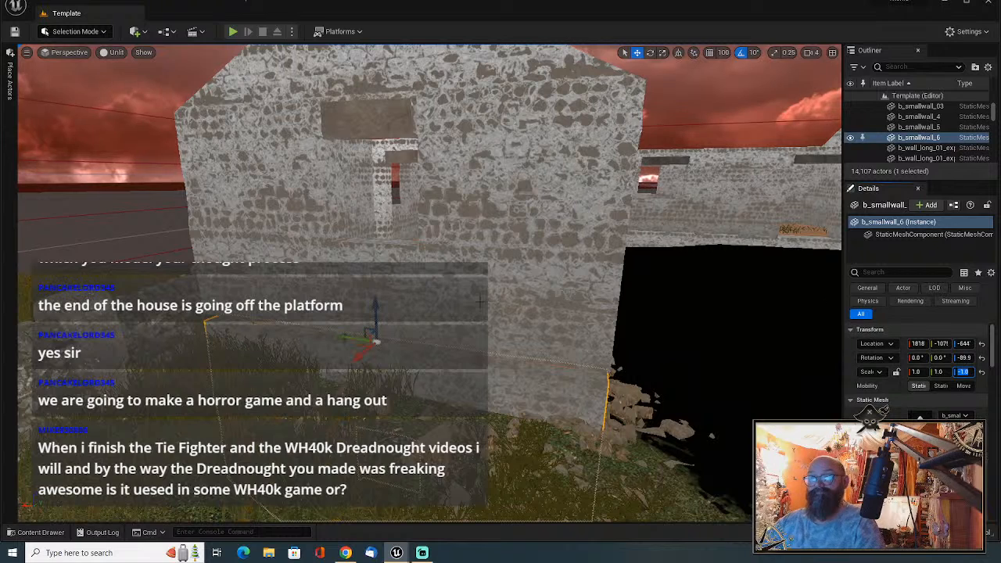
{"action": "left_click_drag", "start_coordinate": [377, 319], "coordinate": [382, 311]}
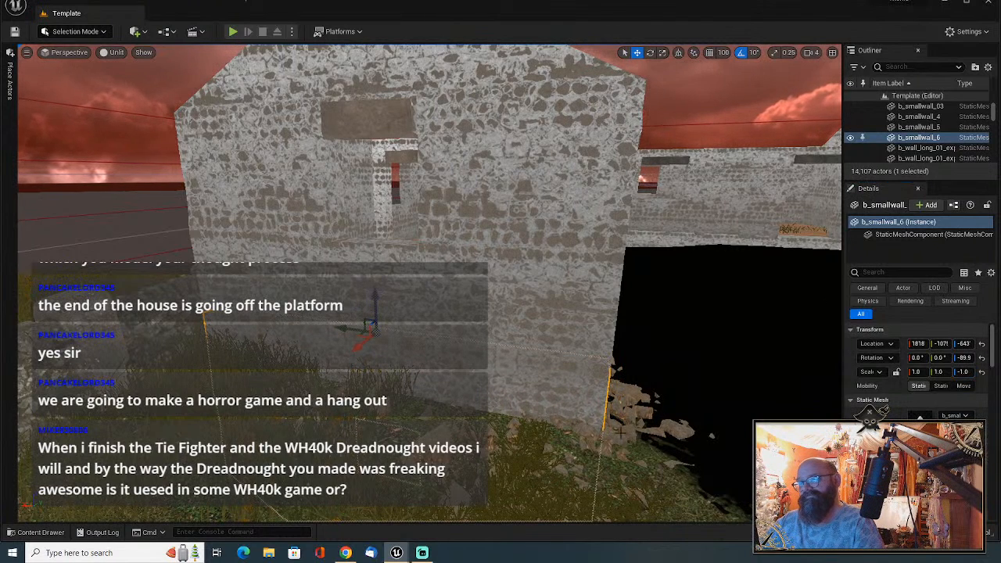
Duplicate the wing's gable end wall b_smallwall_5, set the copy's Z scale to -1 and lower it to meet the original's base.
{"action": "right_click_drag", "start_coordinate": [438, 258], "coordinate": [411, 264]}
{"action": "right_click_drag", "start_coordinate": [501, 281], "coordinate": [360, 242]}
{"action": "right_click_drag", "start_coordinate": [755, 356], "coordinate": [733, 507]}
{"action": "right_click_drag", "start_coordinate": [501, 282], "coordinate": [489, 251]}
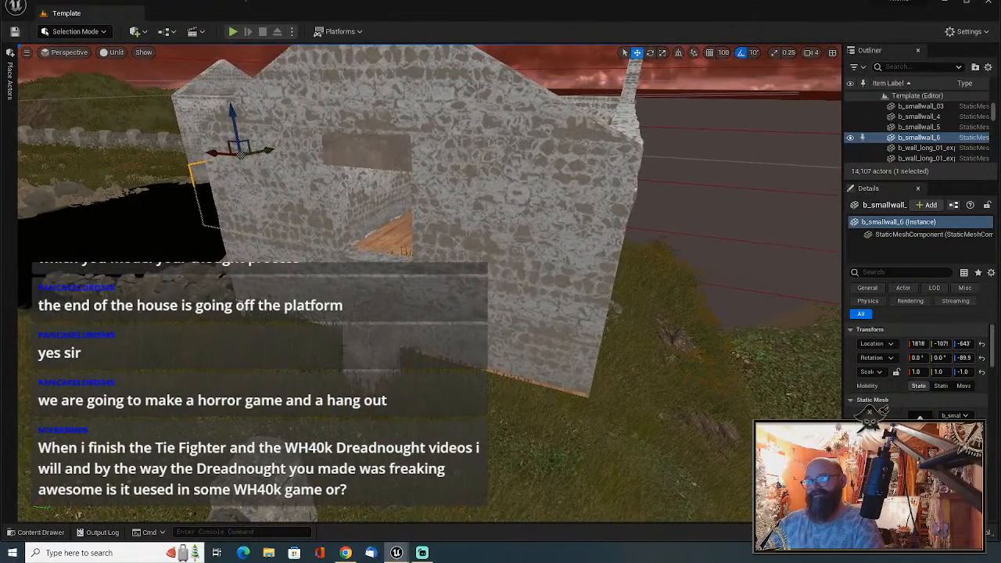
{"action": "left_click", "coordinate": [430, 353]}
{"action": "right_click_drag", "start_coordinate": [430, 357], "coordinate": [408, 291]}
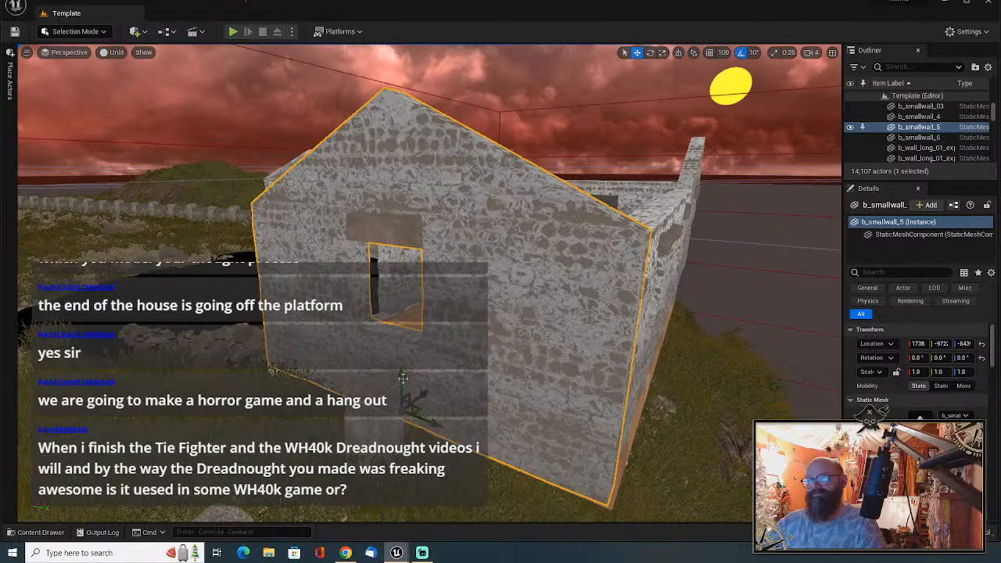
{"action": "left_click_drag", "start_coordinate": [403, 377], "coordinate": [407, 364], "text": "alt"}
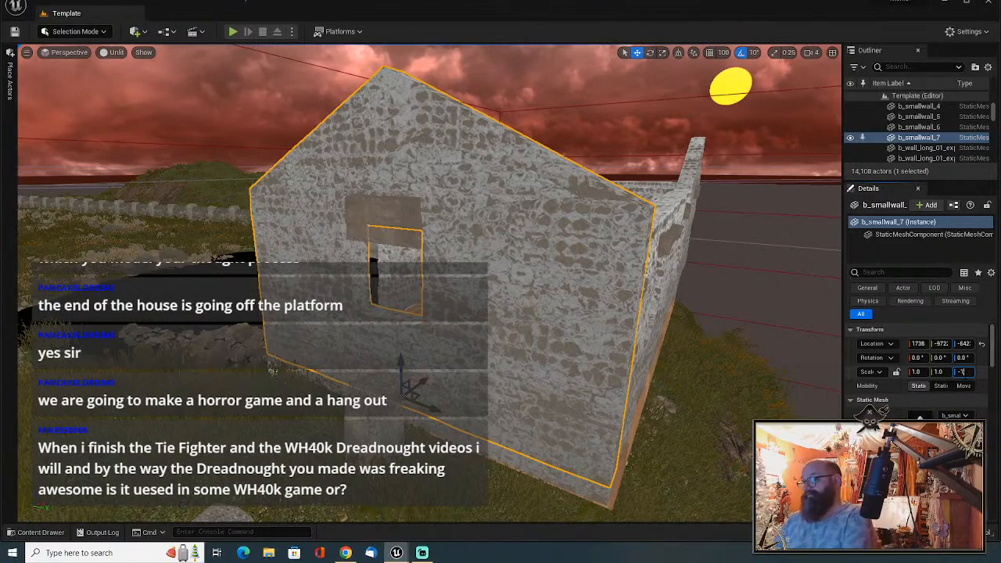
{"action": "key", "text": "Return"}
{"action": "right_click_drag", "start_coordinate": [509, 352], "coordinate": [471, 306]}
{"action": "left_click_drag", "start_coordinate": [363, 297], "coordinate": [372, 322]}
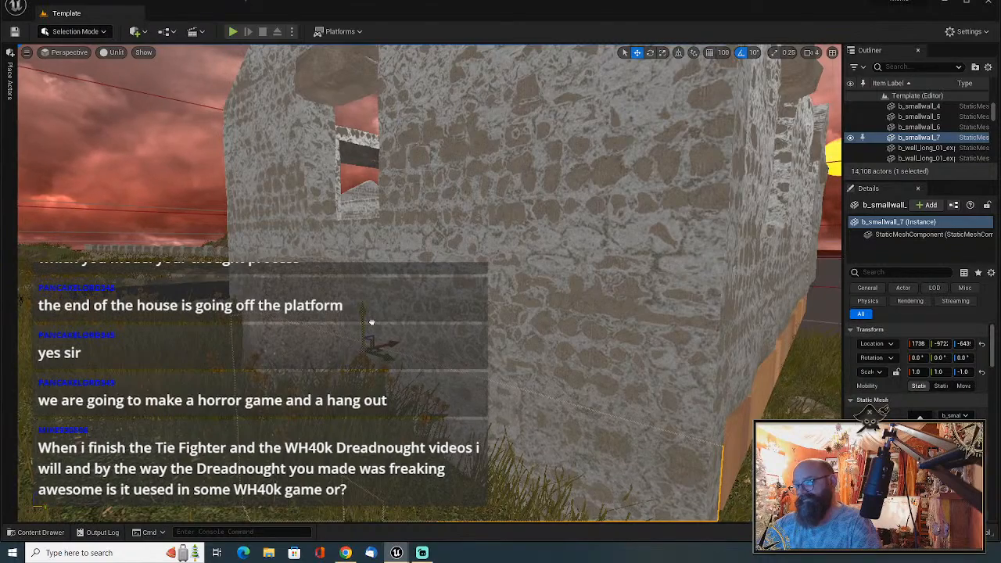
Duplicate the doorway-side foundation wall across to the wing's opposite long wall and line it up beneath the outer face.
{"action": "right_click_drag", "start_coordinate": [373, 322], "coordinate": [306, 300]}
{"action": "left_click", "coordinate": [598, 283]}
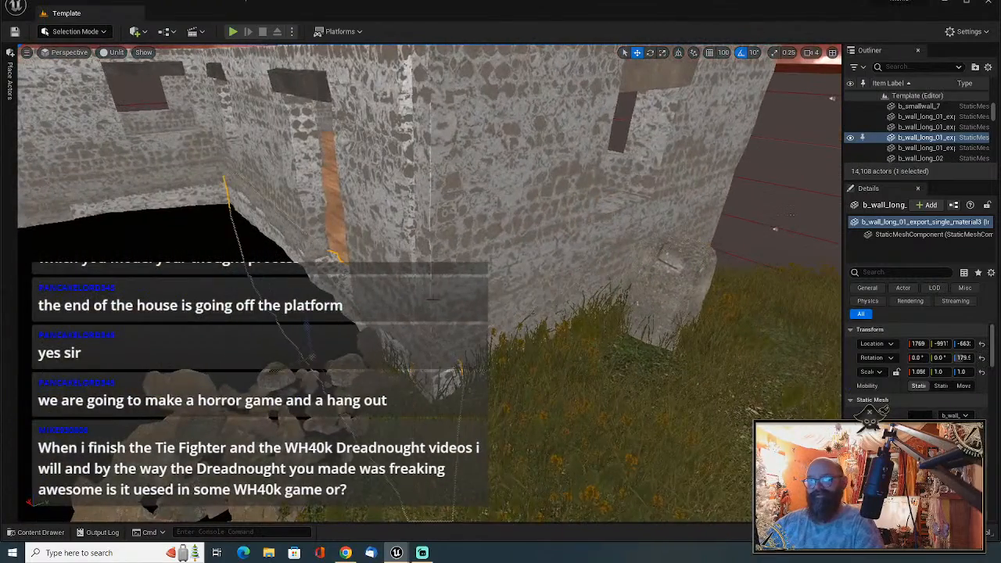
{"action": "right_click_drag", "start_coordinate": [599, 283], "coordinate": [279, 253]}
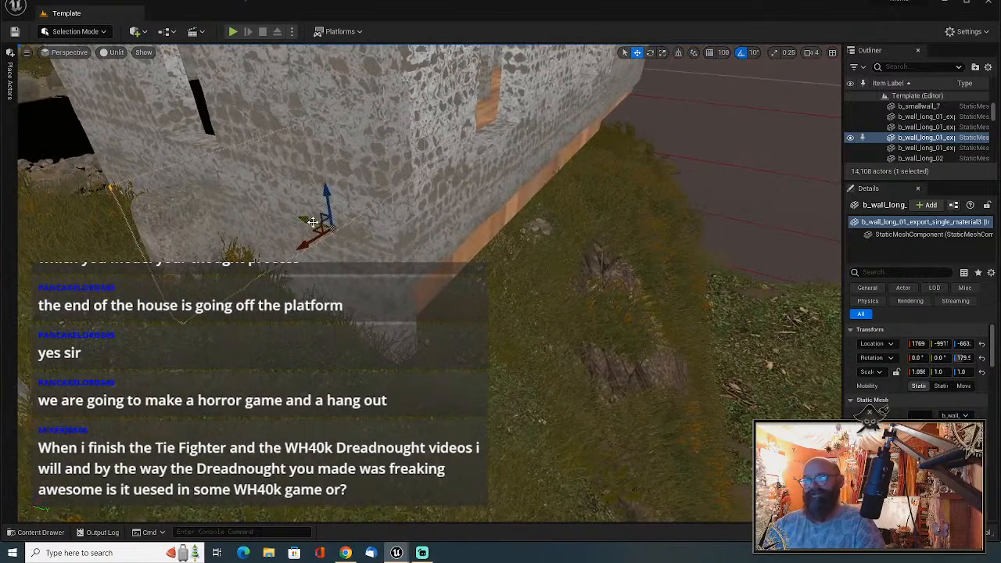
{"action": "left_click_drag", "start_coordinate": [308, 218], "coordinate": [470, 266], "text": "alt"}
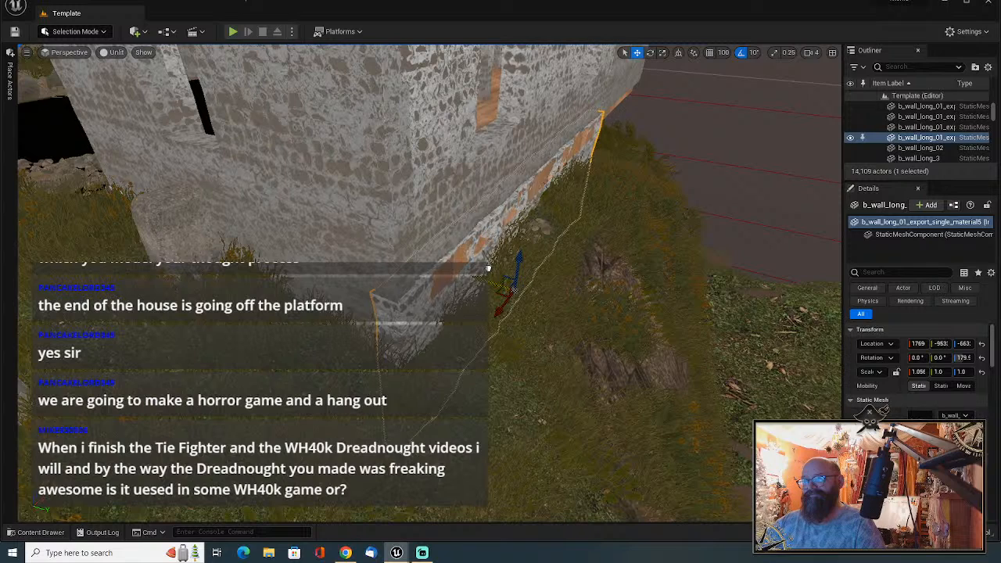
{"action": "left_click_drag", "start_coordinate": [489, 268], "coordinate": [489, 268], "text": "alt"}
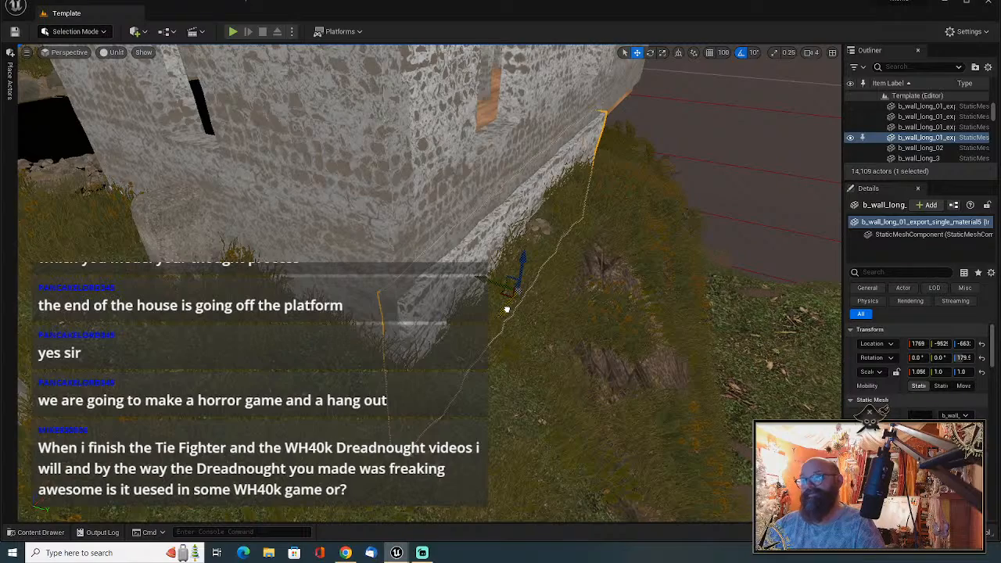
{"action": "left_click_drag", "start_coordinate": [507, 310], "coordinate": [274, 291], "text": "alt"}
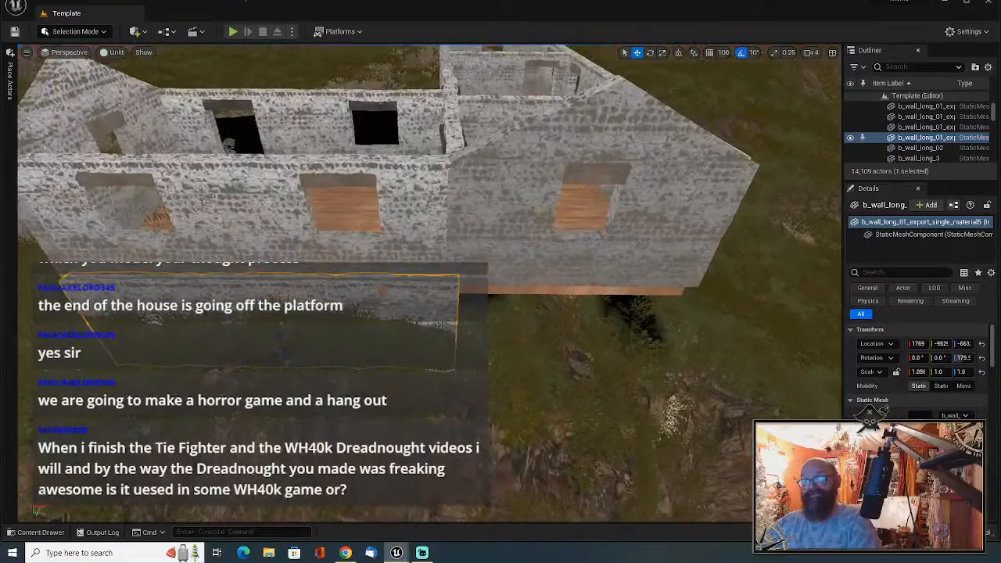
{"action": "scroll", "coordinate": [286, 362], "scroll_direction": "up", "scroll_amount": 2}
{"action": "left_click_drag", "start_coordinate": [286, 362], "coordinate": [227, 352], "text": "alt"}
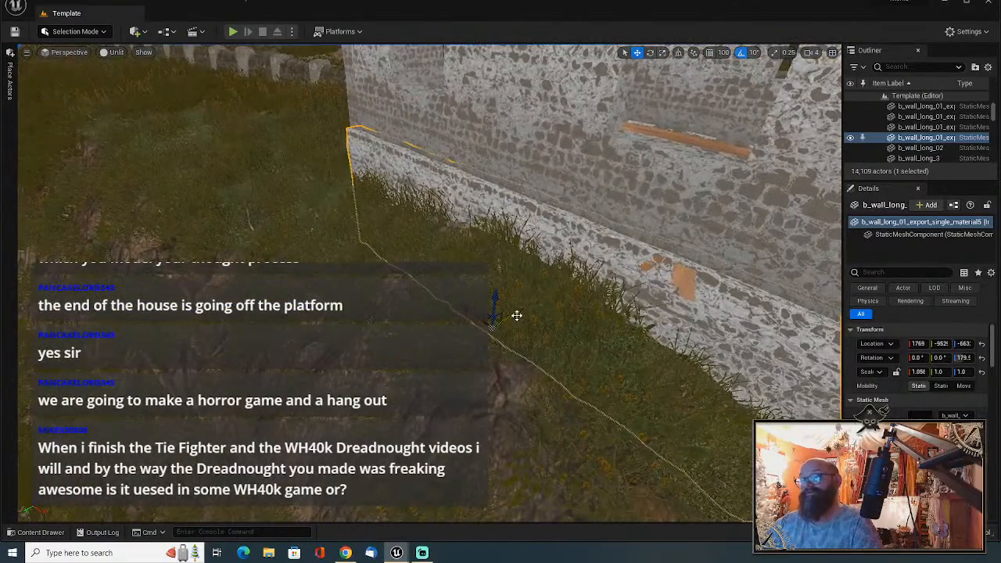
{"action": "left_click_drag", "start_coordinate": [516, 316], "coordinate": [423, 350]}
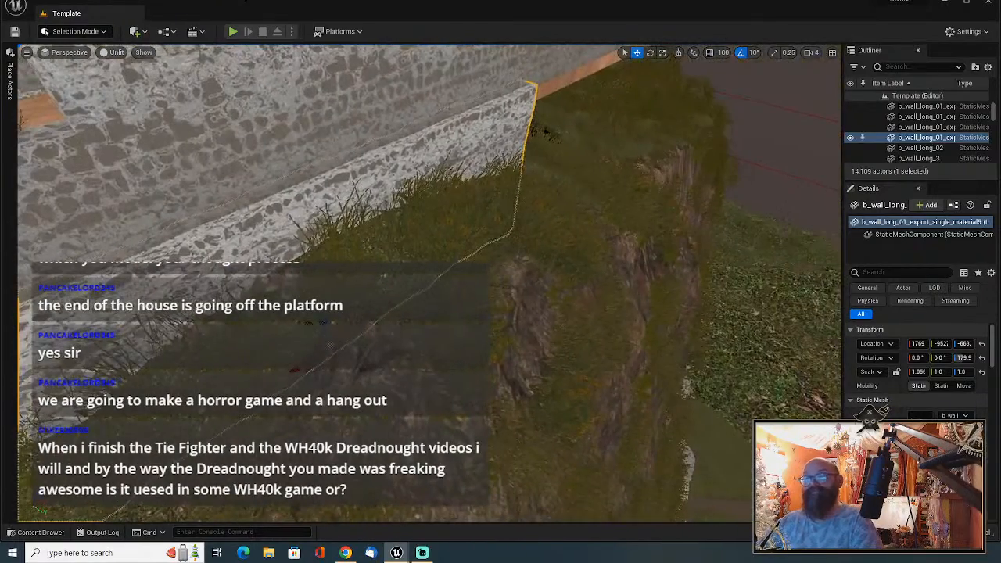
Duplicate the wing's outer foundation wall lengthwise and shift the copy beneath the adjoining gable wall, fitting it to the corner.
{"action": "left_click_drag", "start_coordinate": [517, 344], "coordinate": [201, 89], "text": "alt"}
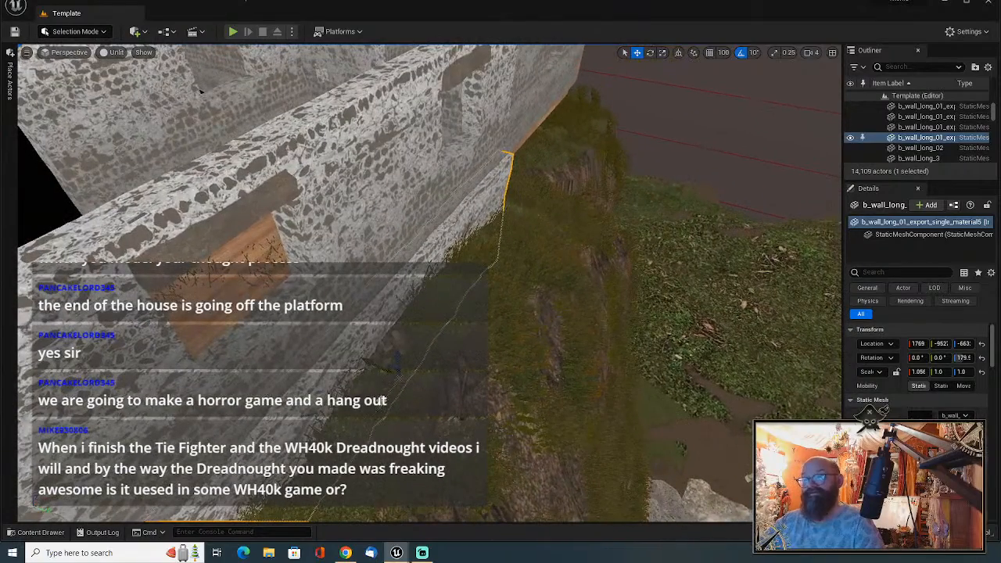
{"action": "left_click_drag", "start_coordinate": [395, 372], "coordinate": [558, 271], "text": "alt"}
{"action": "left_click_drag", "start_coordinate": [620, 237], "coordinate": [342, 271], "text": "alt"}
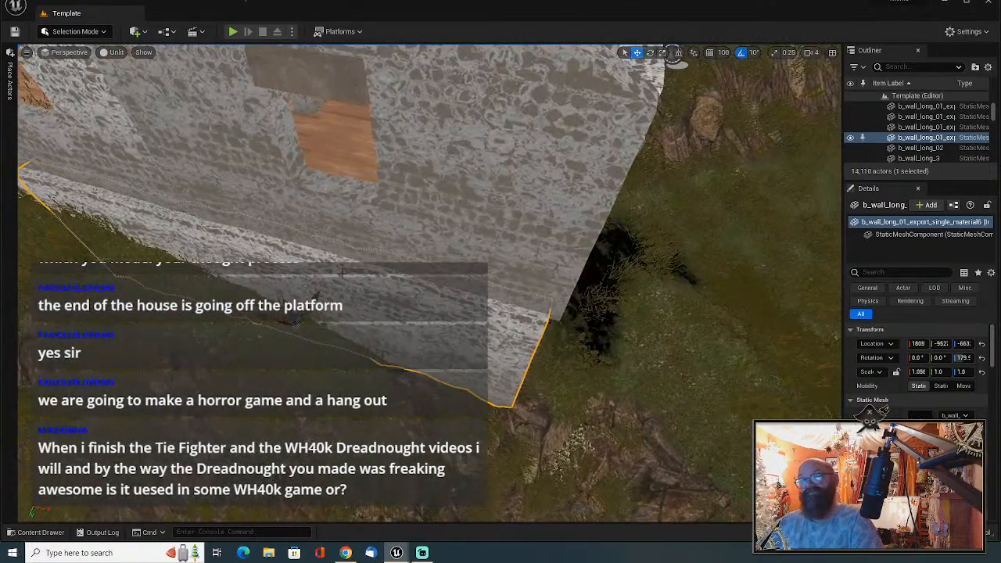
{"action": "left_click_drag", "start_coordinate": [293, 321], "coordinate": [322, 298]}
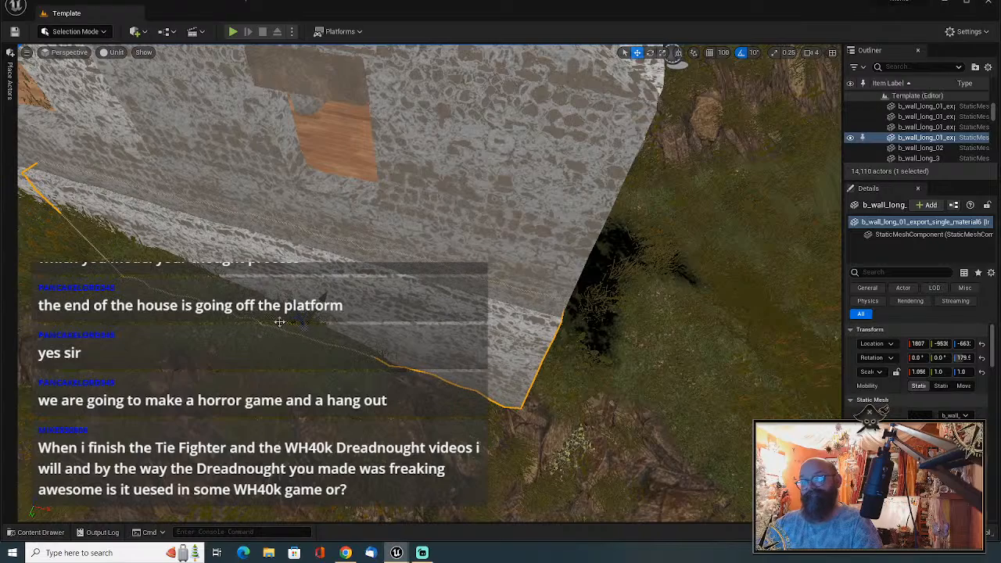
Duplicate the end foundation wall, rotating the copy 90 degrees around the corner and fitting it beneath the adjoining long wall.
{"action": "left_click_drag", "start_coordinate": [279, 321], "coordinate": [280, 321]}
{"action": "right_click_drag", "start_coordinate": [280, 322], "coordinate": [276, 244]}
{"action": "key", "text": "e"}
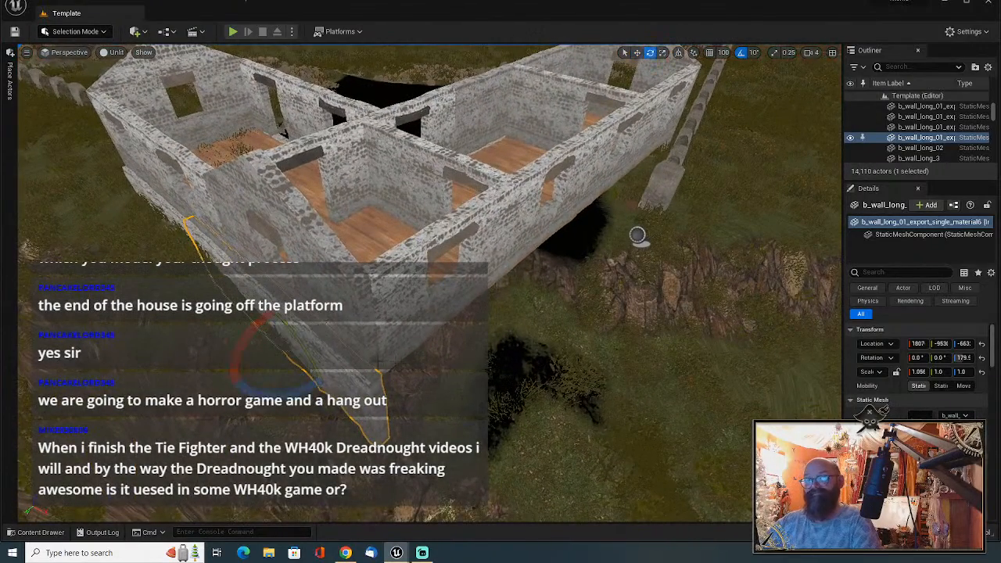
{"action": "left_click_drag", "start_coordinate": [302, 388], "coordinate": [467, 340], "text": "alt"}
{"action": "key", "text": "w"}
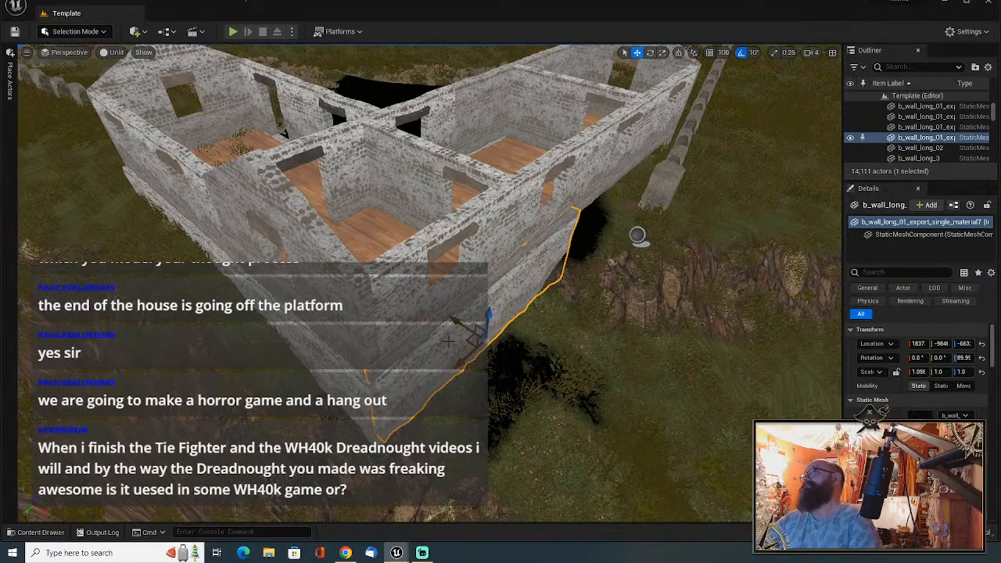
Duplicate the long side's foundation wall lengthwise to cover the remaining stretch beneath the long wall.
{"action": "right_click_drag", "start_coordinate": [448, 342], "coordinate": [460, 372]}
{"action": "key", "text": "d"}
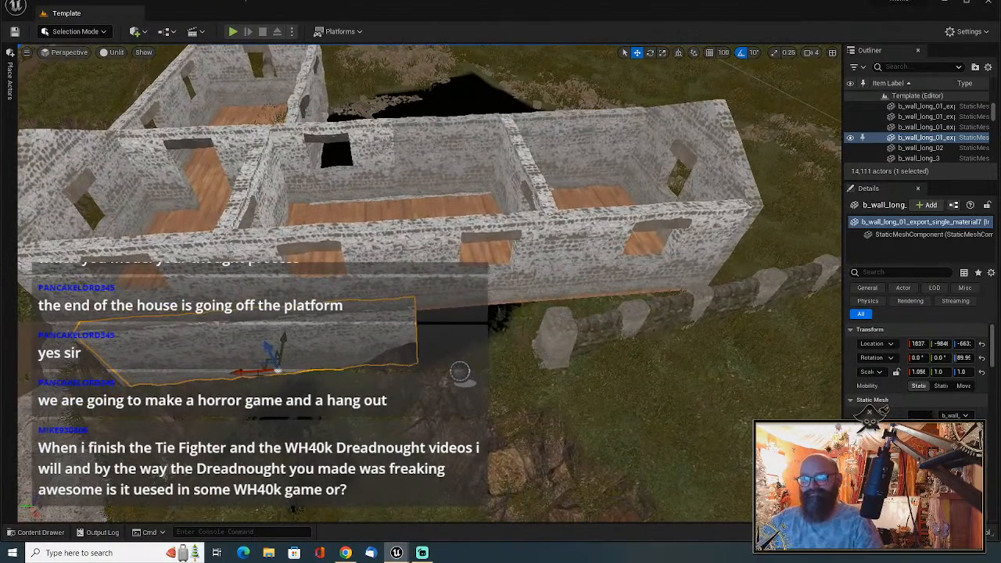
{"action": "left_click_drag", "start_coordinate": [255, 373], "coordinate": [535, 370], "text": "alt"}
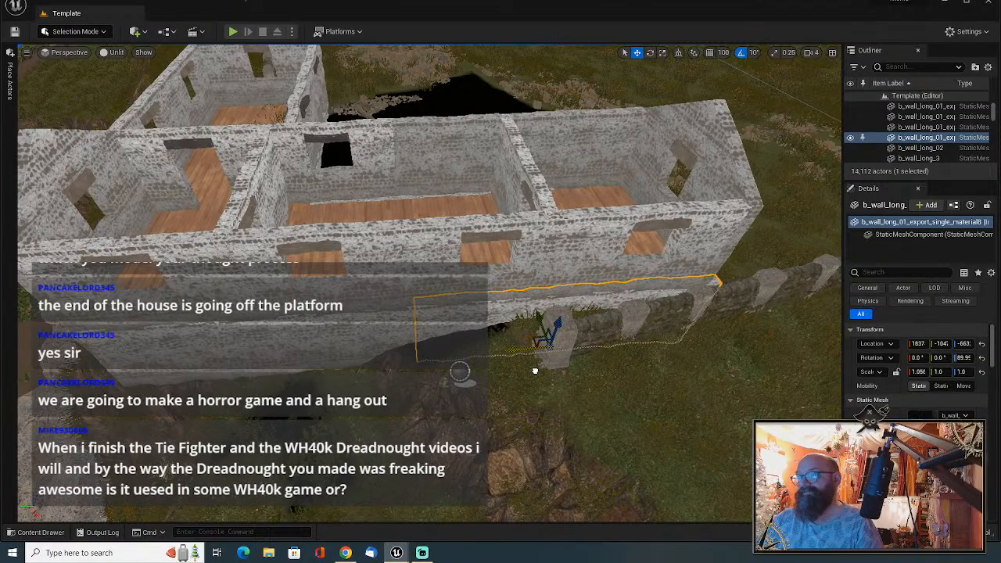
{"action": "left_click", "coordinate": [766, 242]}
Duplicate the two foundation walls meeting at the overhanging corner straight down as a second, lower row reaching the slope.
{"action": "right_click_drag", "start_coordinate": [766, 243], "coordinate": [696, 281]}
{"action": "right_click_drag", "start_coordinate": [316, 196], "coordinate": [667, 174]}
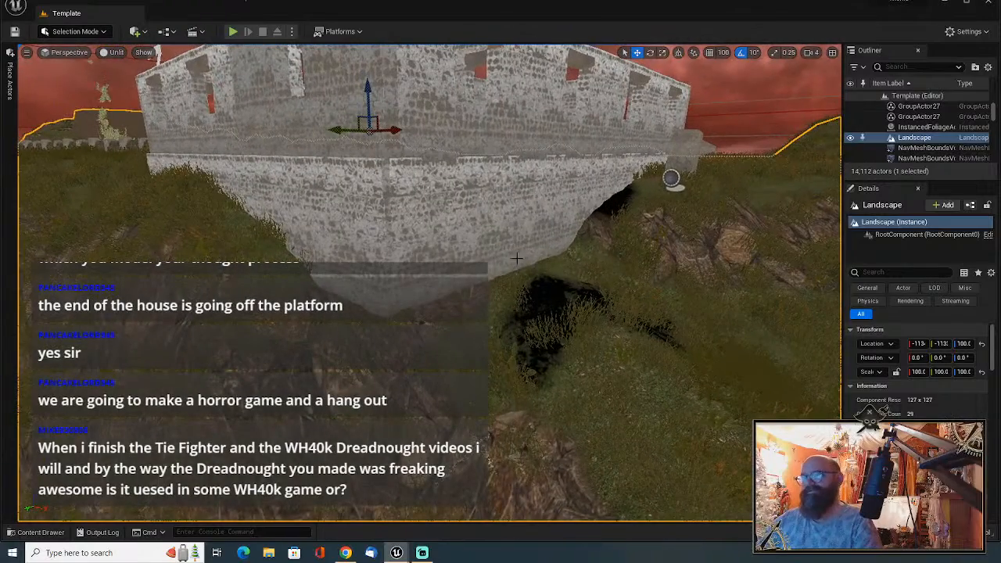
{"action": "left_click", "coordinate": [473, 249]}
{"action": "left_click", "coordinate": [377, 257], "text": "ctrl"}
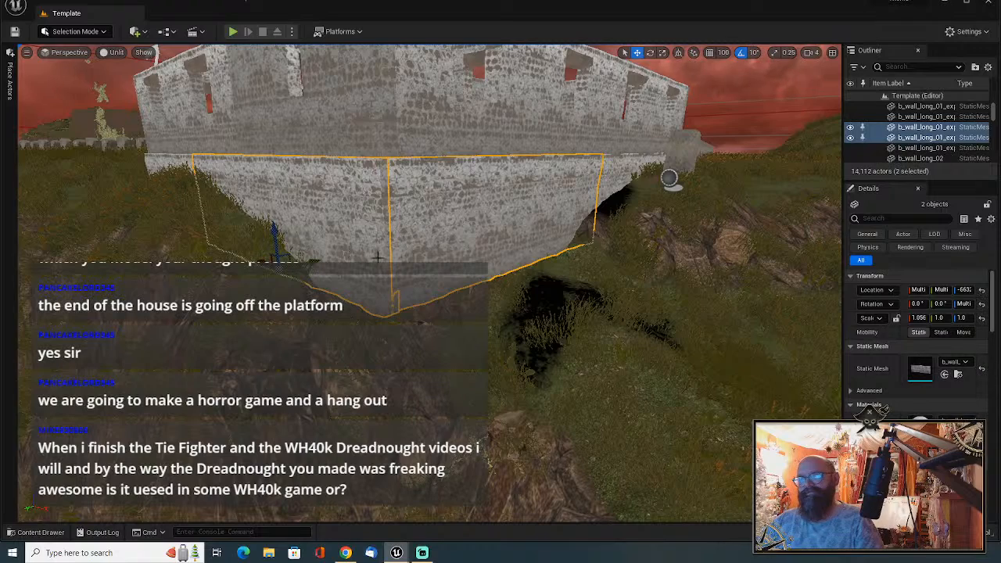
{"action": "left_click_drag", "start_coordinate": [276, 235], "coordinate": [289, 264], "text": "alt"}
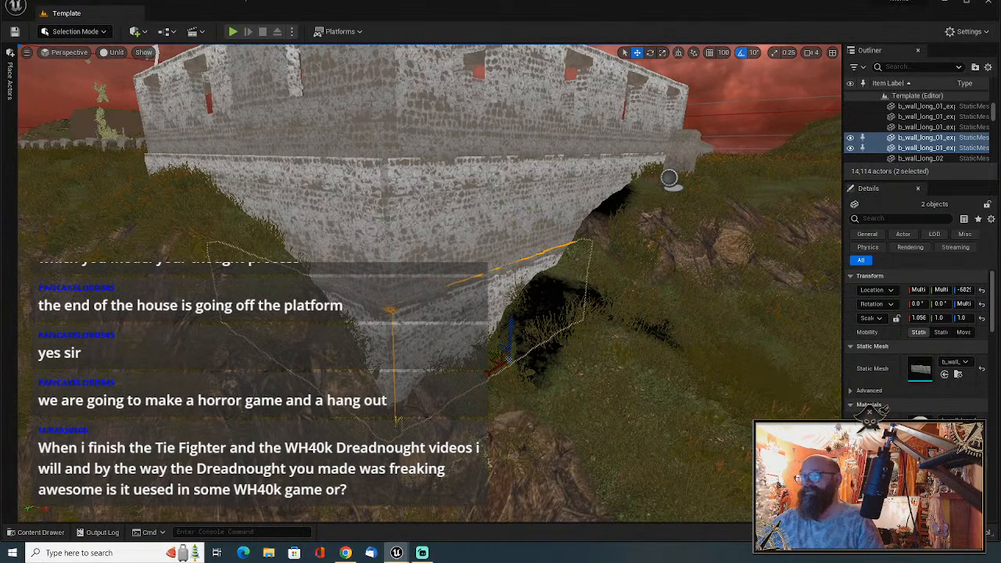
{"action": "left_click", "coordinate": [592, 327]}
{"action": "right_click_drag", "start_coordinate": [591, 324], "coordinate": [671, 333]}
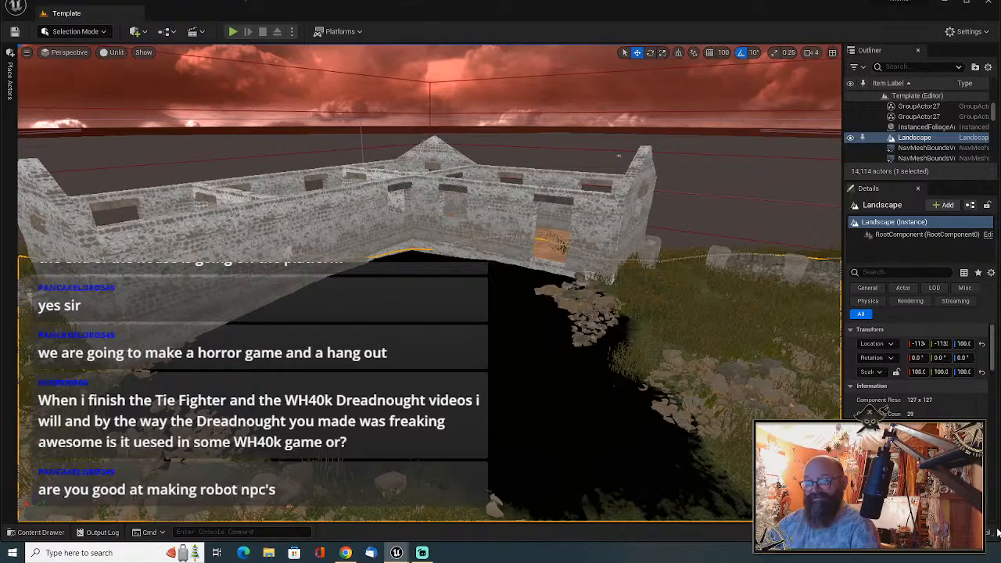
{"action": "key", "text": "super+e"}
{"action": "left_click_drag", "start_coordinate": [721, 19], "coordinate": [1000, 8]}
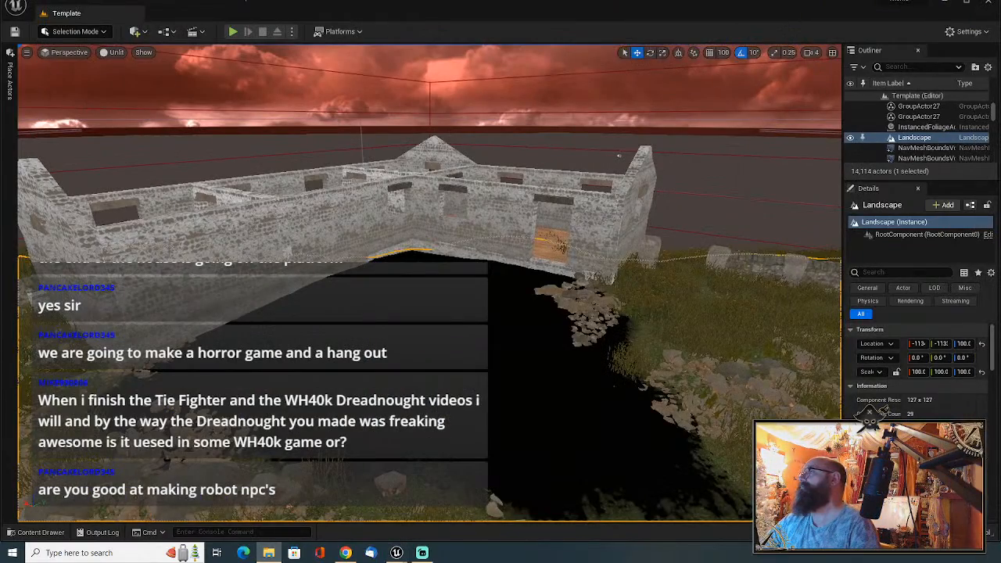
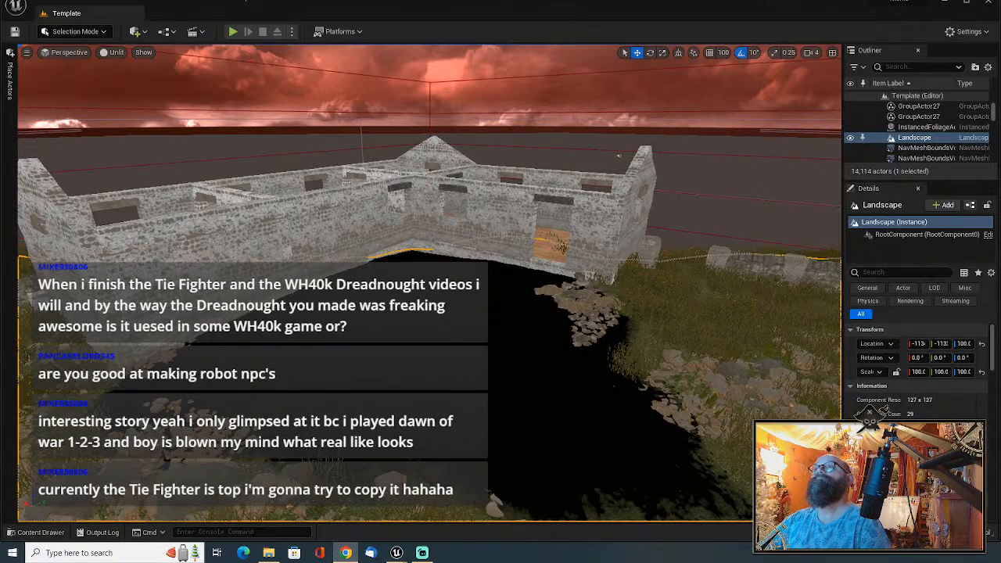
Switch to the browser, open the Imperial Knight 3D tutorial's store page and look over its description and images.
{"action": "key", "text": "alt+Tab"}
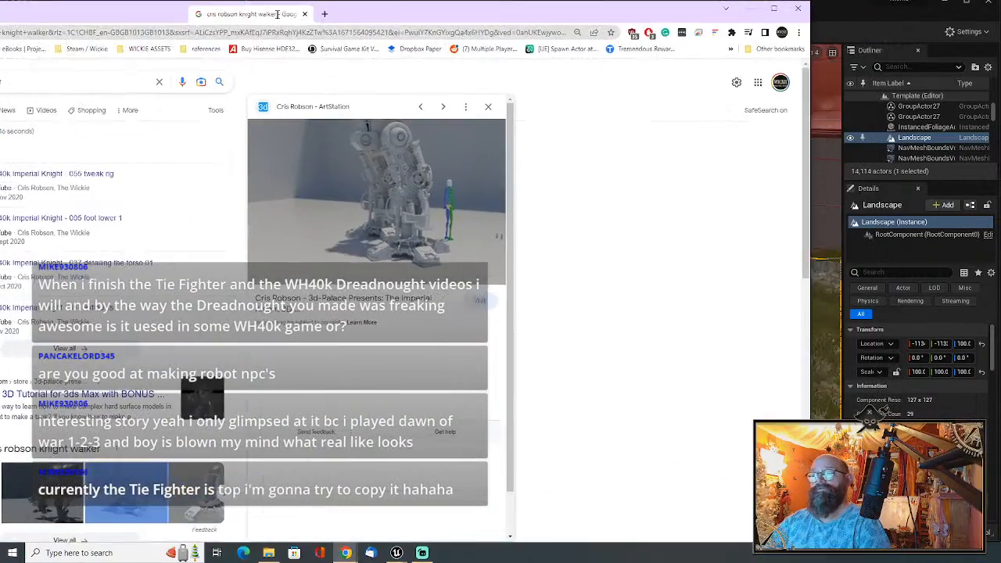
{"action": "left_click", "coordinate": [380, 206]}
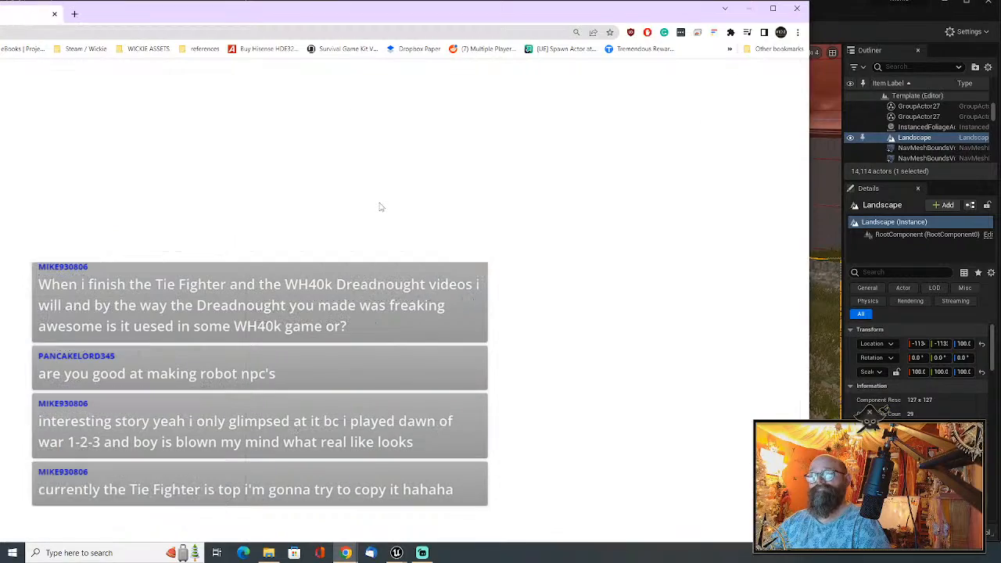
{"action": "double_click", "coordinate": [335, 14]}
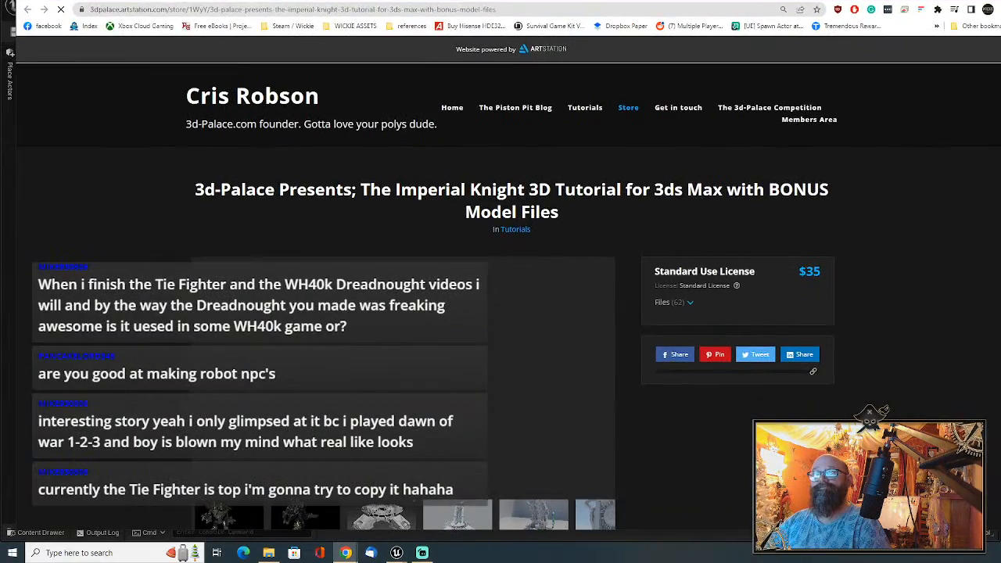
{"action": "scroll", "coordinate": [433, 349], "scroll_direction": "down", "scroll_amount": 5}
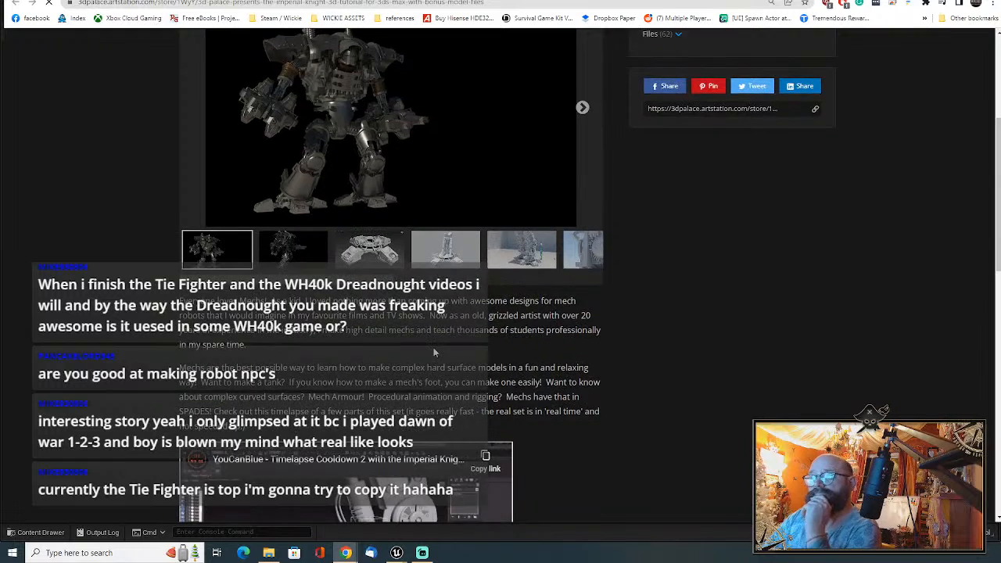
{"action": "scroll", "coordinate": [433, 349], "scroll_direction": "up", "scroll_amount": 4}
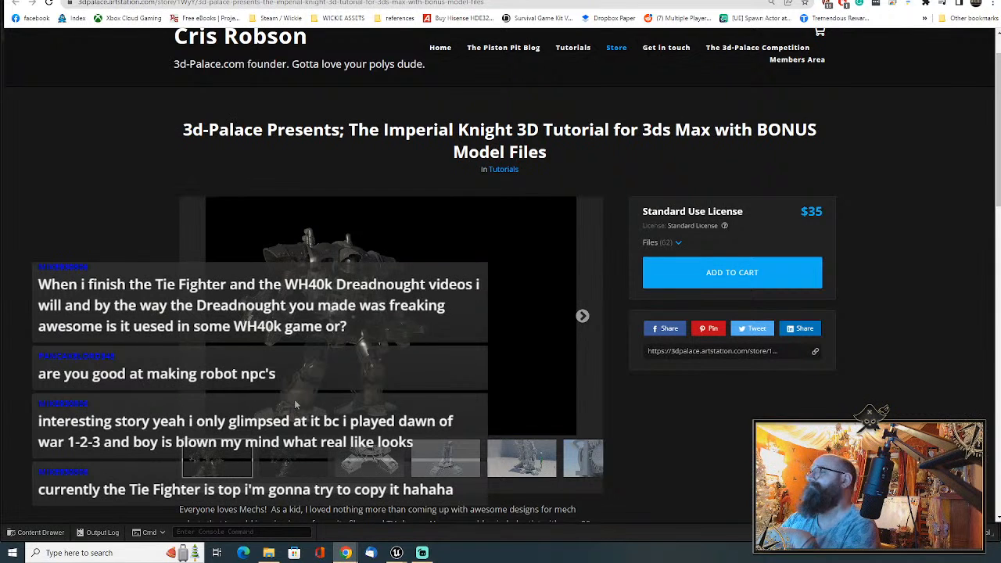
View several gallery images of the Imperial Knight mech and return to the Unreal level.
{"action": "left_click", "coordinate": [377, 460]}
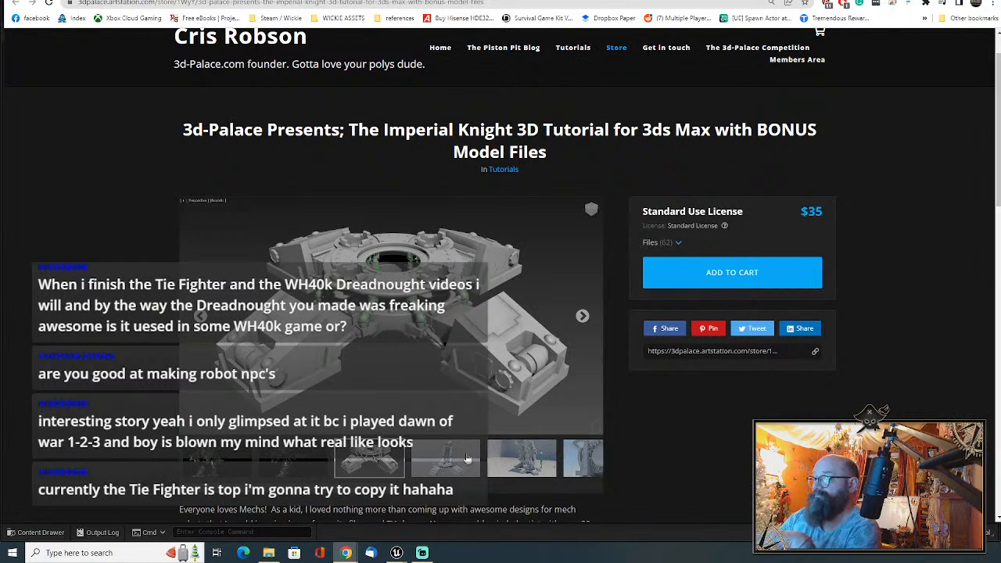
{"action": "left_click", "coordinate": [530, 460]}
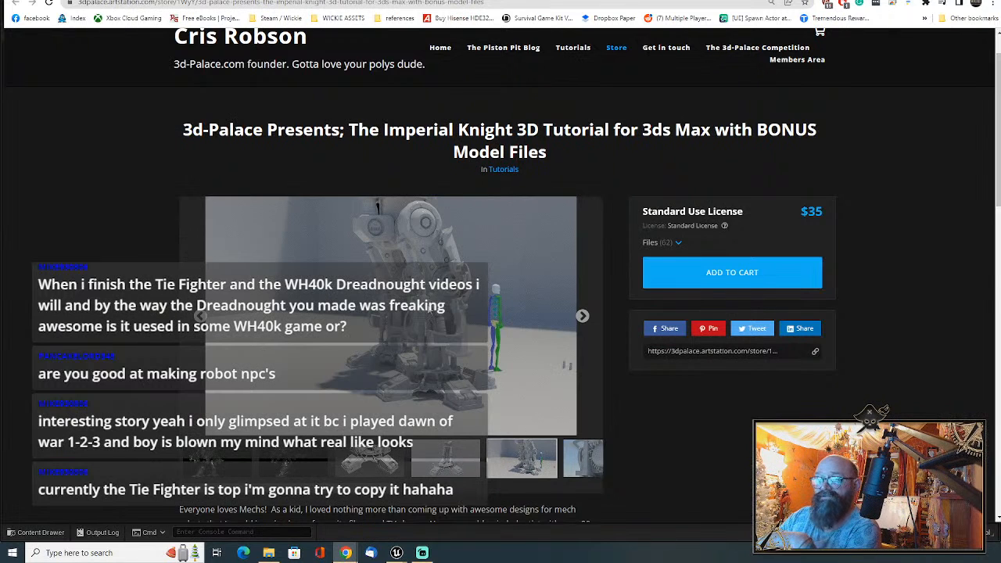
{"action": "left_click", "coordinate": [580, 470]}
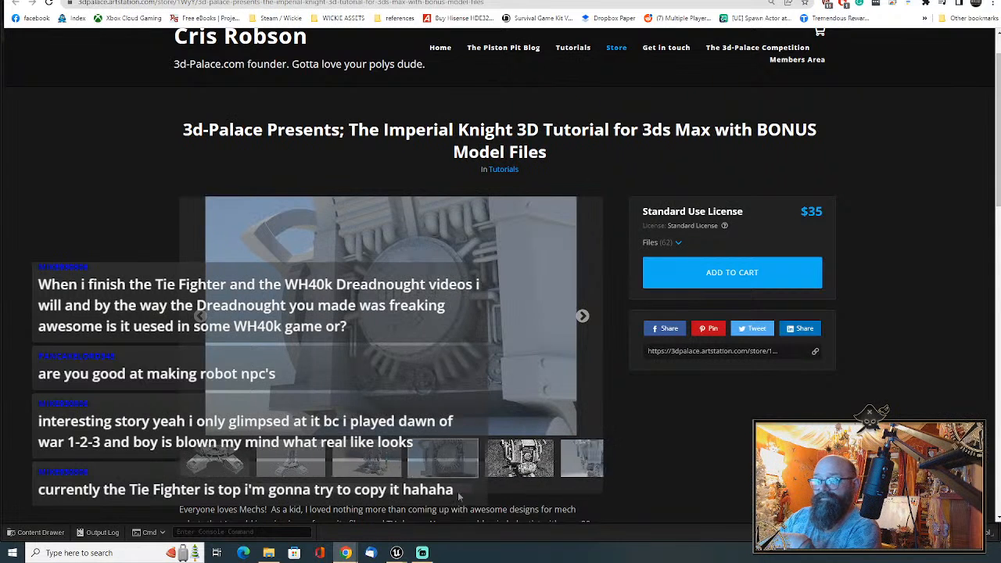
{"action": "left_click", "coordinate": [420, 469]}
{"action": "left_click", "coordinate": [489, 473]}
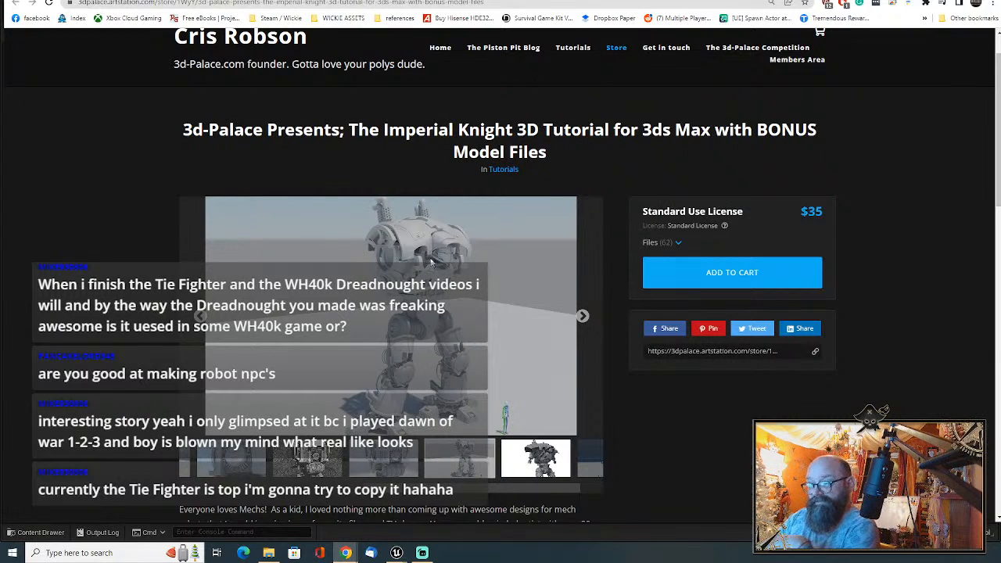
{"action": "left_click_drag", "start_coordinate": [501, 0], "coordinate": [704, 0]}
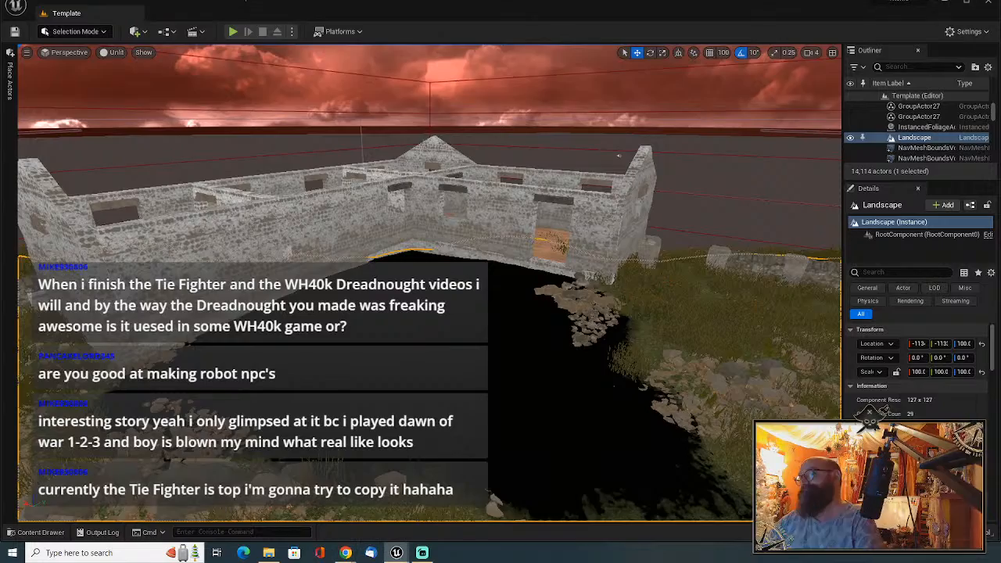
Select both wooden floor planes, SM_Floor_Plane1 and SM_Floor_Plane2, and duplicate them upward to the top of the house walls.
{"action": "mouse_move", "coordinate": [625, 293]}
{"action": "right_mouse_down"}
{"action": "mouse_move", "coordinate": [671, 391]}
{"action": "mouse_move", "coordinate": [740, 354]}
{"action": "mouse_move", "coordinate": [620, 288]}
{"action": "right_mouse_up"}
{"action": "key", "text": "s"}
{"action": "key", "text": "a"}
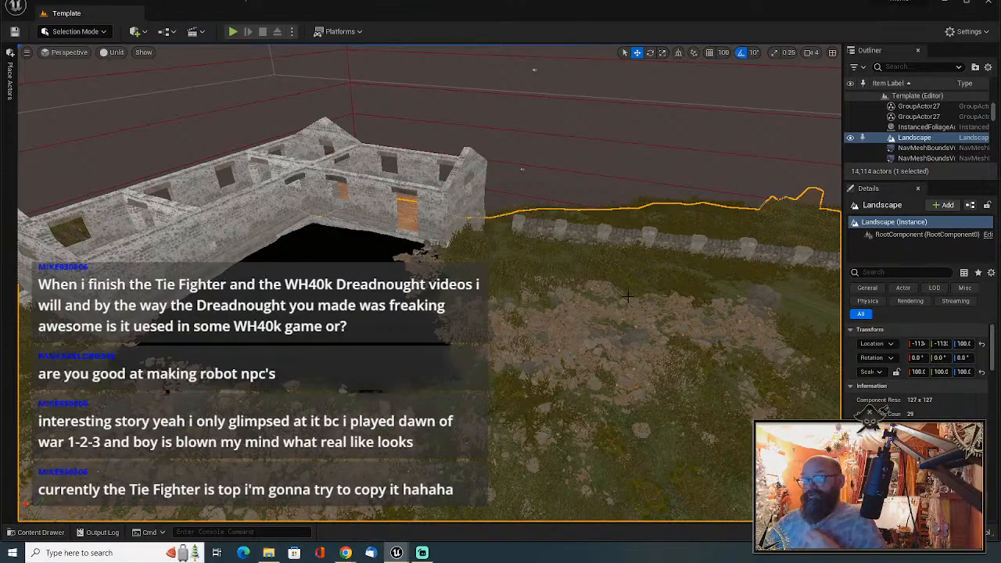
{"action": "right_click_drag", "start_coordinate": [600, 288], "coordinate": [418, 348]}
{"action": "key", "text": "a"}
{"action": "key", "text": "w"}
{"action": "key", "text": "w"}
{"action": "key", "text": "a"}
{"action": "key", "text": "d"}
{"action": "key", "text": "d"}
{"action": "key", "text": "w"}
{"action": "key", "text": "s"}
{"action": "right_click_drag", "start_coordinate": [568, 286], "coordinate": [589, 285]}
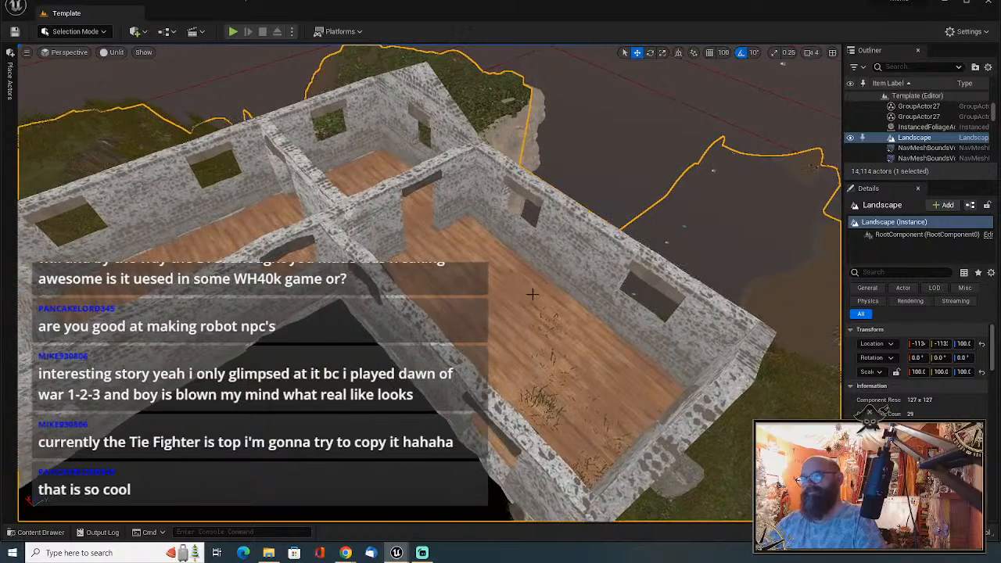
{"action": "left_click", "coordinate": [527, 294]}
{"action": "left_click", "coordinate": [215, 246], "text": "ctrl"}
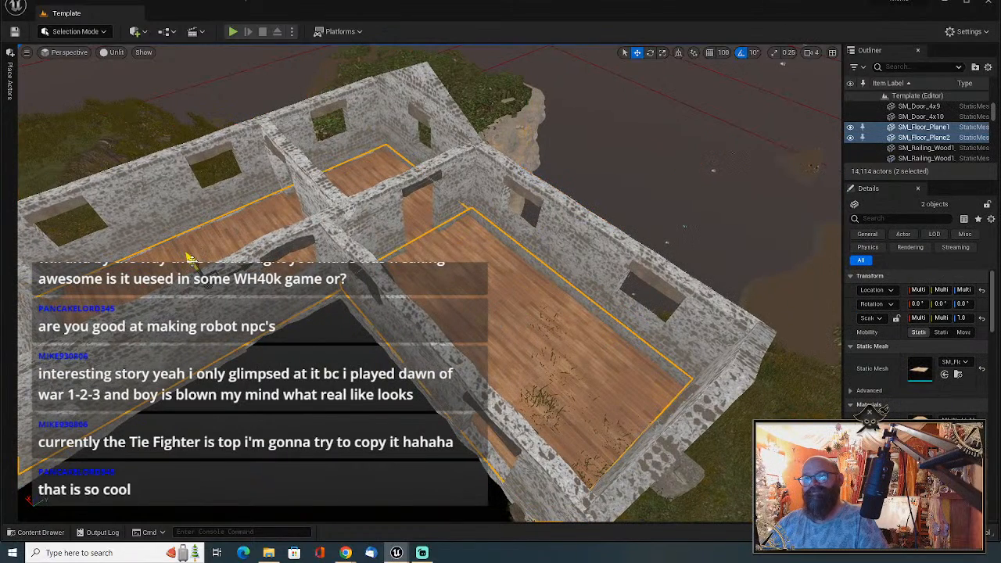
{"action": "left_click_drag", "start_coordinate": [192, 269], "coordinate": [219, 429], "text": "alt"}
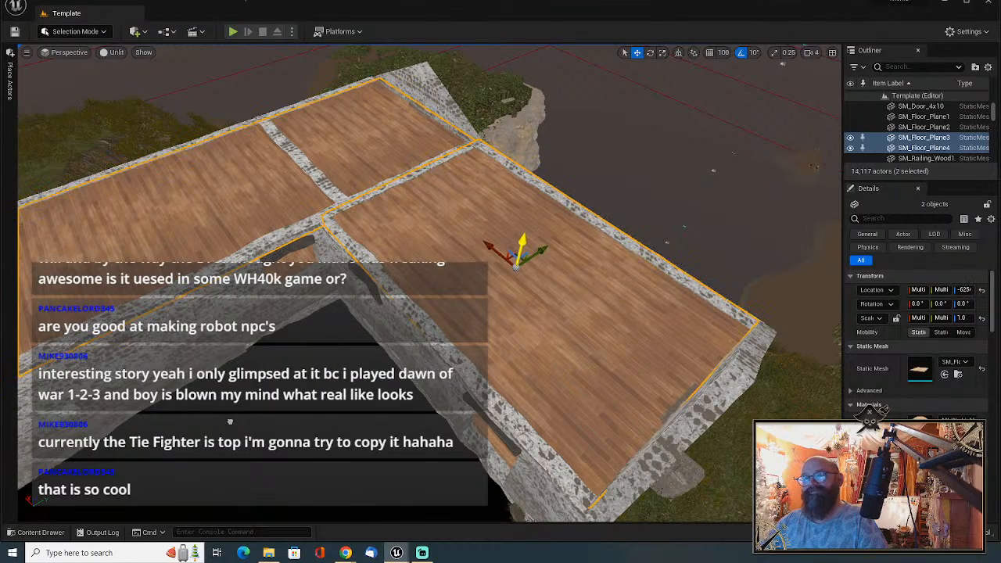
Raise the two copied floor planes slightly so they rest on top of the stone walls.
{"action": "key", "text": "f"}
{"action": "right_click_drag", "start_coordinate": [429, 284], "coordinate": [461, 195]}
{"action": "mouse_move", "coordinate": [498, 298]}
{"action": "right_mouse_down"}
{"action": "mouse_move", "coordinate": [462, 285]}
{"action": "mouse_move", "coordinate": [479, 282]}
{"action": "mouse_move", "coordinate": [498, 298]}
{"action": "right_mouse_up"}
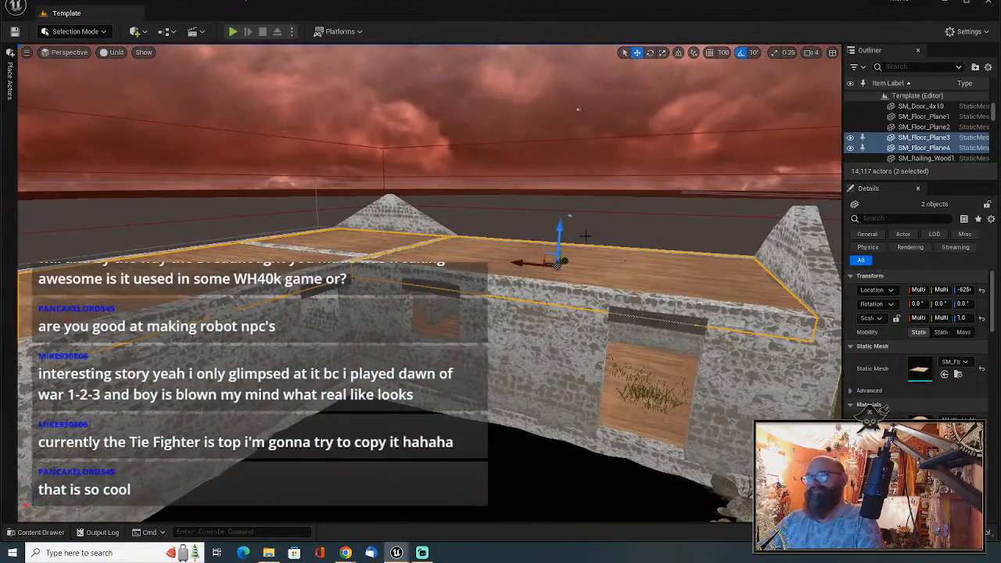
{"action": "left_click_drag", "start_coordinate": [561, 233], "coordinate": [563, 223]}
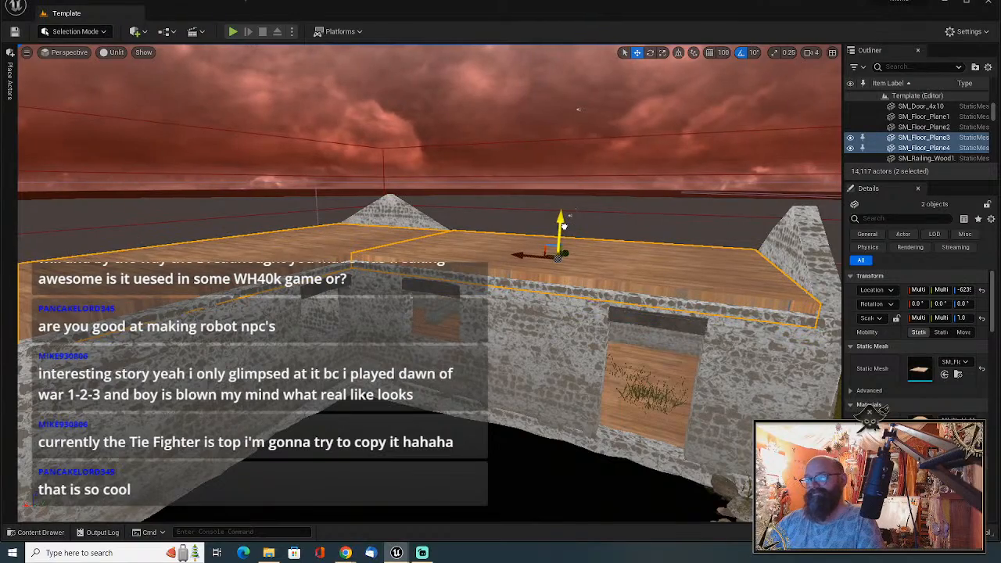
Place a cube shape in front of the doorway as a size reference and raise it off the ground.
{"action": "right_click_drag", "start_coordinate": [563, 224], "coordinate": [565, 197]}
{"action": "right_click_drag", "start_coordinate": [441, 235], "coordinate": [440, 261]}
{"action": "right_click_drag", "start_coordinate": [247, 177], "coordinate": [247, 173]}
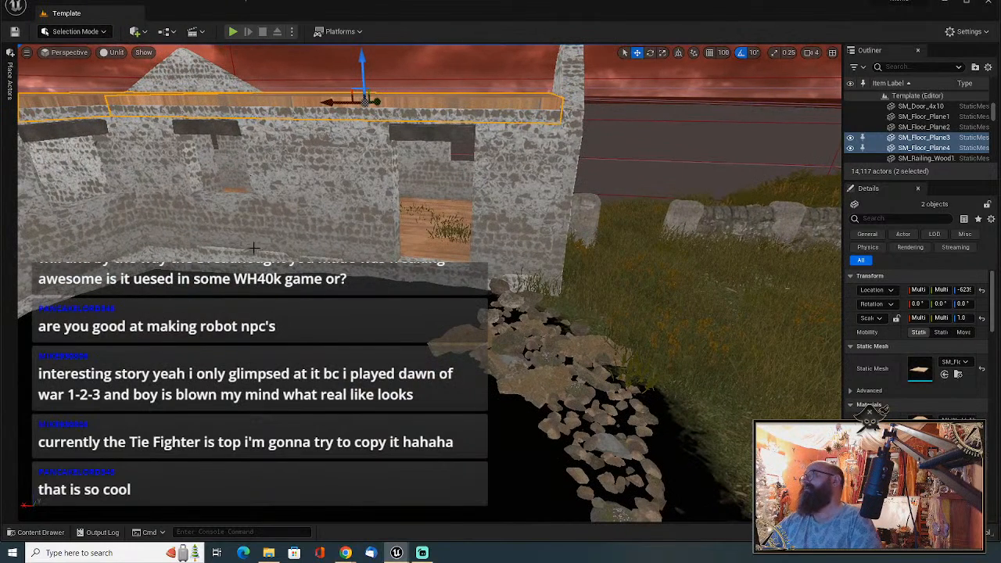
{"action": "left_click", "coordinate": [11, 86]}
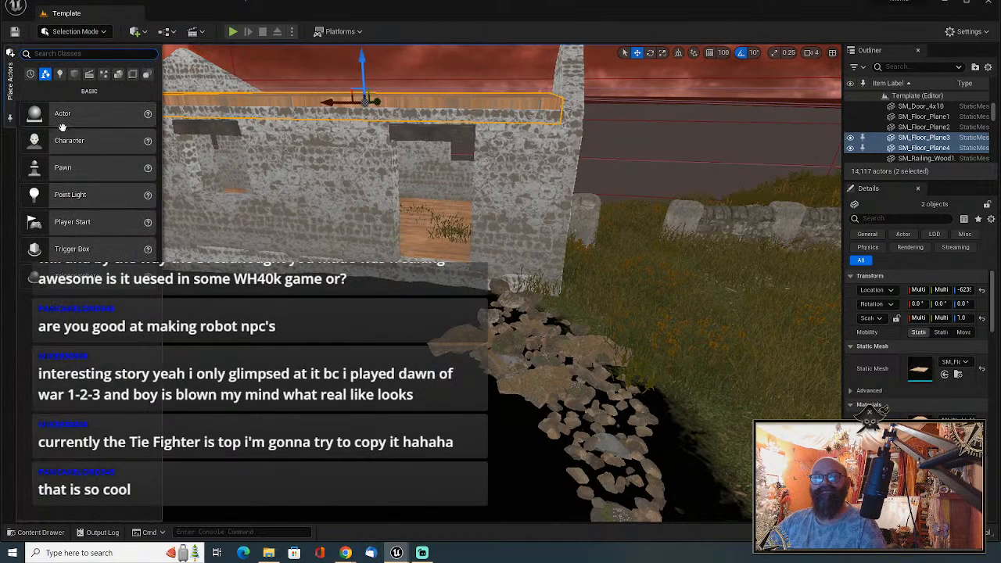
{"action": "left_click", "coordinate": [74, 74]}
{"action": "left_click_drag", "start_coordinate": [63, 114], "coordinate": [429, 297]}
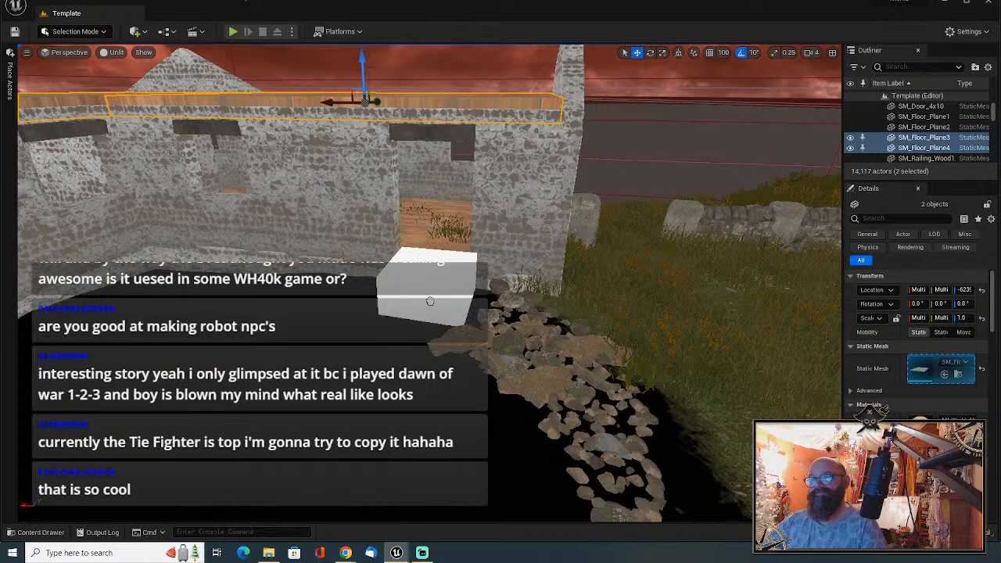
{"action": "left_click_drag", "start_coordinate": [430, 252], "coordinate": [429, 190]}
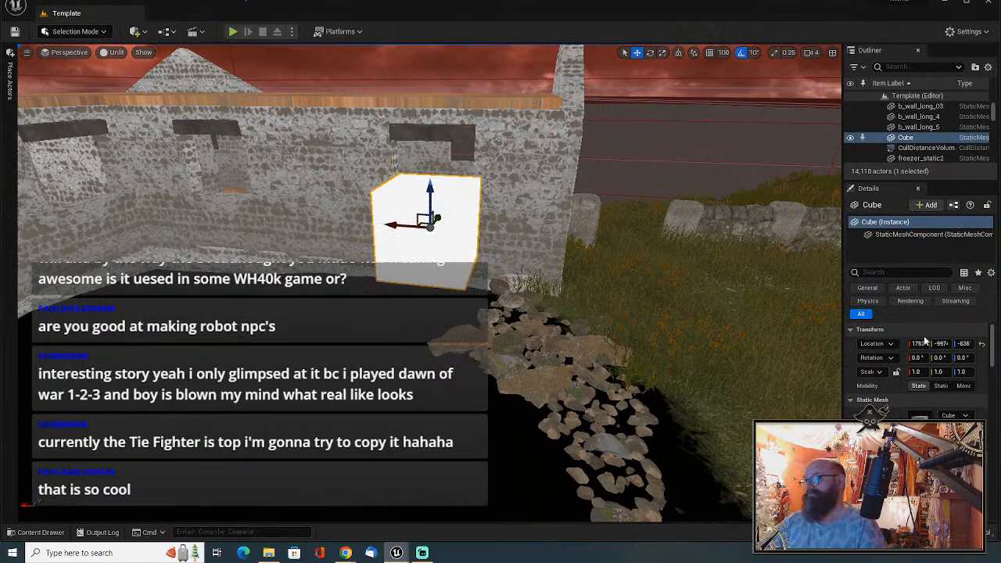
Check the doorway's height against the cube at a Z scale of 1.8 and delete the cube.
{"action": "left_click", "coordinate": [962, 372]}
{"action": "type", "text": "1.8"}
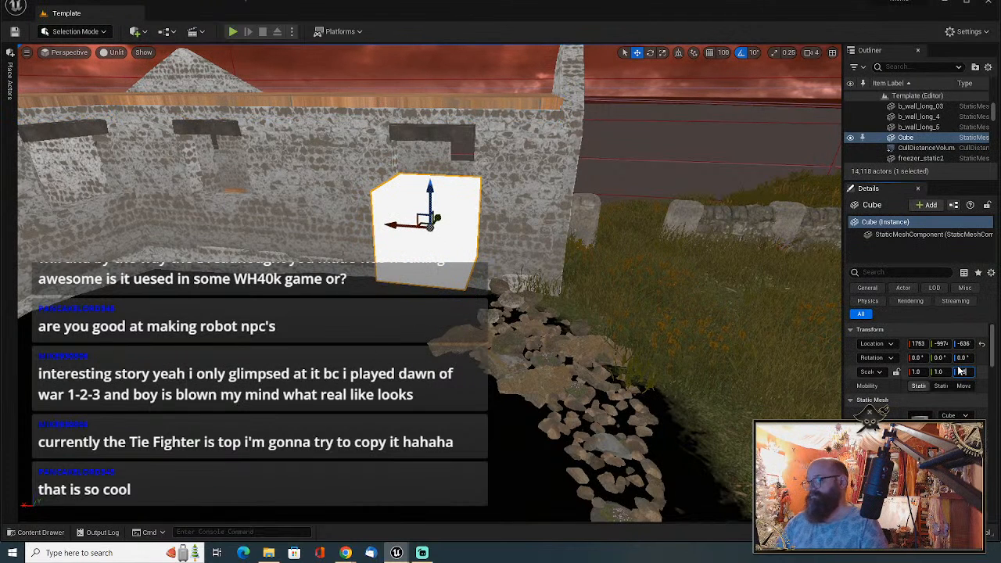
{"action": "key", "text": "Return"}
{"action": "right_click_drag", "start_coordinate": [569, 316], "coordinate": [517, 316]}
{"action": "right_click_drag", "start_coordinate": [291, 213], "coordinate": [437, 208]}
{"action": "right_click_drag", "start_coordinate": [429, 283], "coordinate": [476, 251]}
{"action": "right_click_drag", "start_coordinate": [262, 179], "coordinate": [229, 174]}
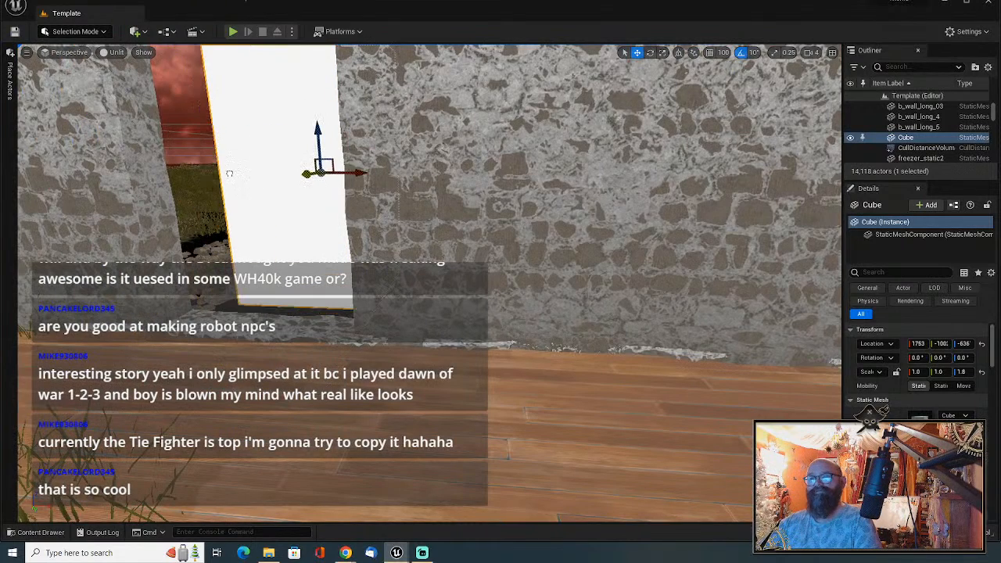
{"action": "key", "text": "Delete"}
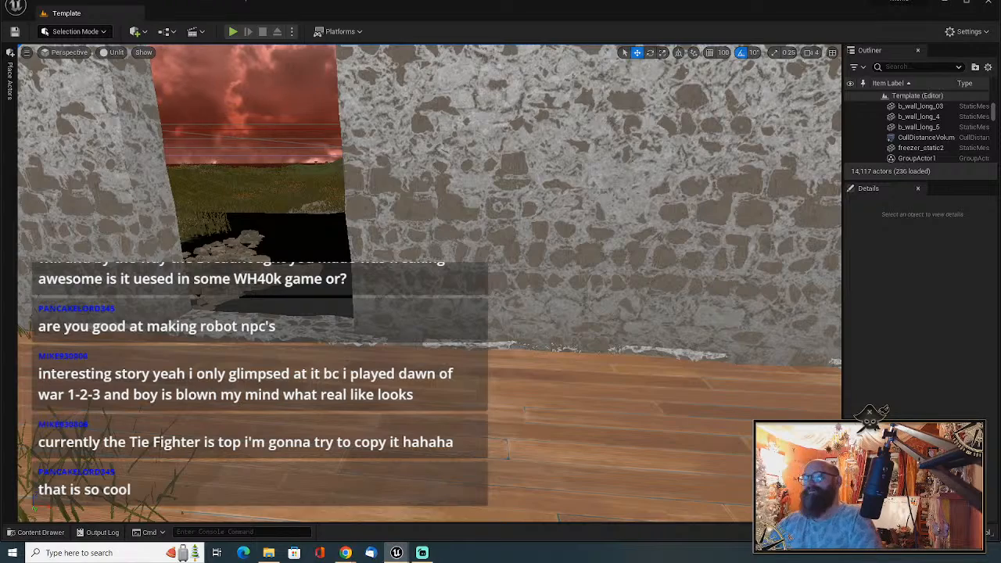
Switch to Chrome to view the web search results for the Imperial Knight walker, and return to Unreal Editor.
{"action": "right_click_drag", "start_coordinate": [345, 321], "coordinate": [380, 330]}
{"action": "left_click", "coordinate": [345, 555]}
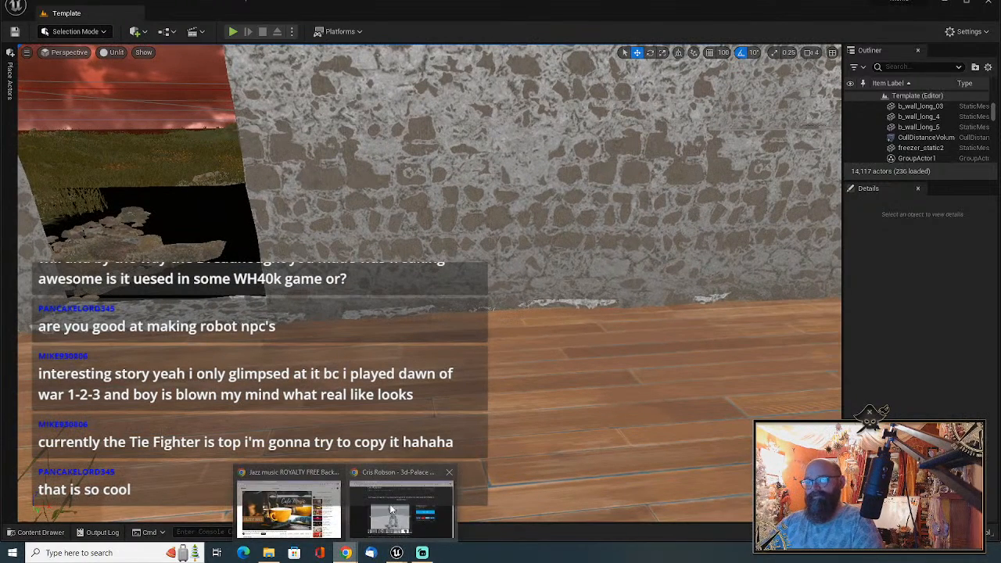
{"action": "left_click", "coordinate": [392, 509]}
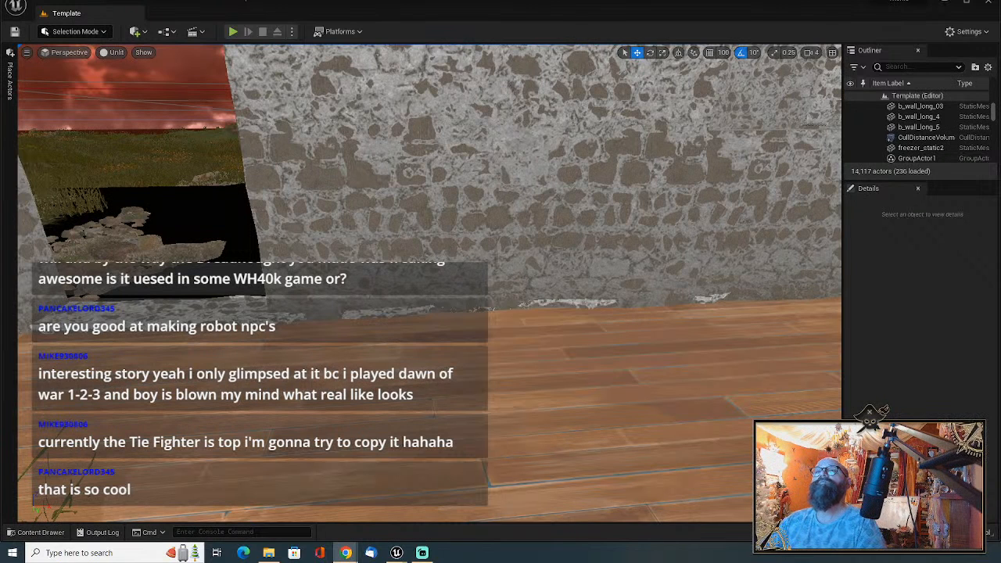
{"action": "left_click_drag", "start_coordinate": [548, 0], "coordinate": [508, 0]}
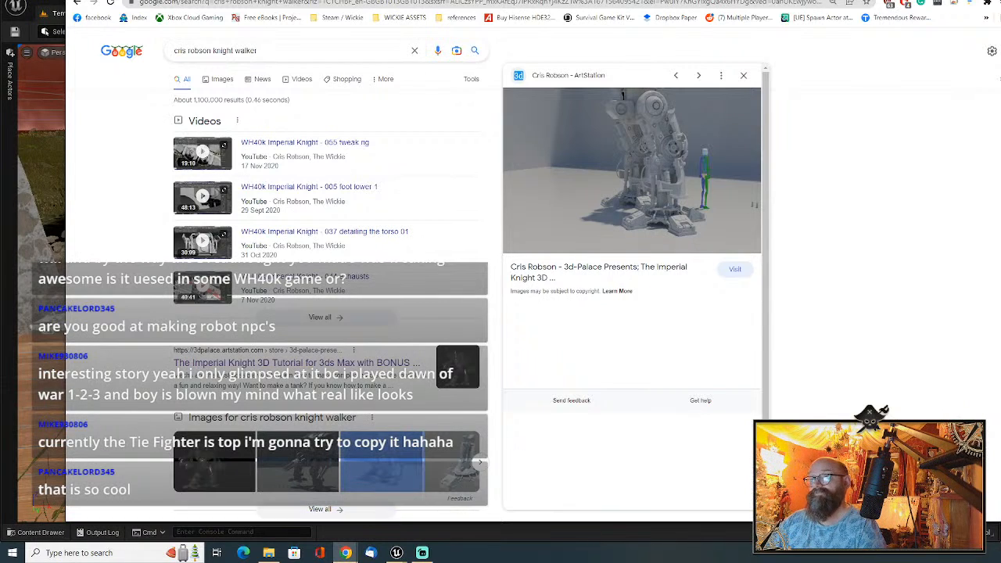
{"action": "left_click_drag", "start_coordinate": [408, 0], "coordinate": [403, 24]}
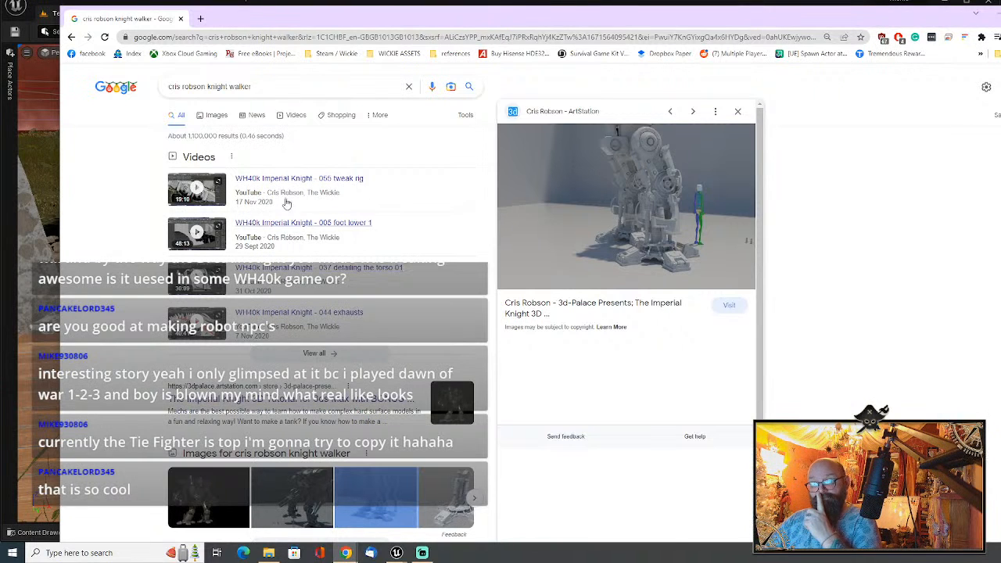
{"action": "key", "text": "alt+Tab"}
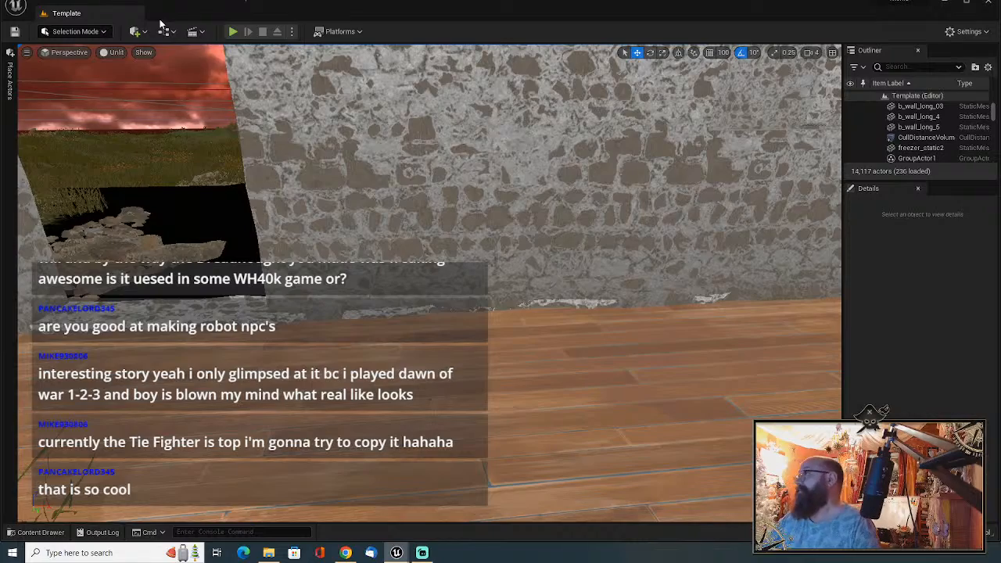
Place the roof panel b_roof_01 on the house and move it roughly over the side wing.
{"action": "key", "text": "s"}
{"action": "right_click_drag", "start_coordinate": [363, 326], "coordinate": [392, 327]}
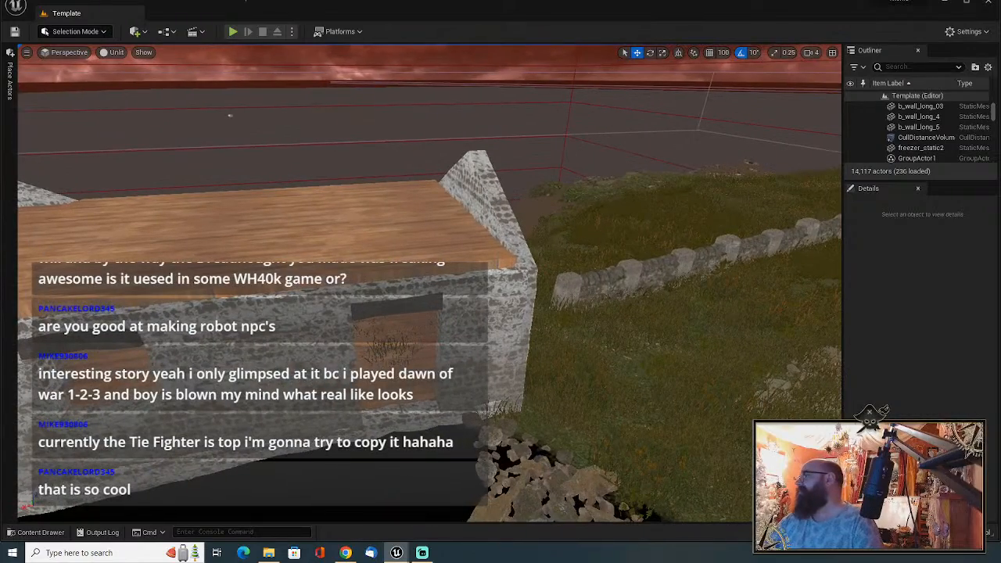
{"action": "left_click", "coordinate": [404, 253]}
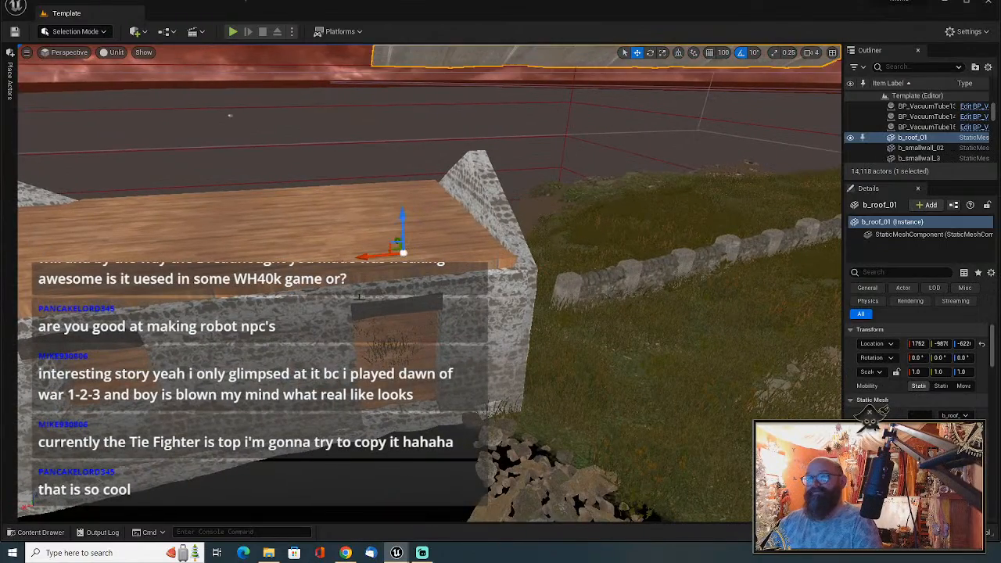
{"action": "right_click_drag", "start_coordinate": [404, 253], "coordinate": [420, 212]}
{"action": "left_click_drag", "start_coordinate": [441, 268], "coordinate": [531, 293]}
{"action": "left_click_drag", "start_coordinate": [496, 261], "coordinate": [508, 345]}
Line up the roof panel b_roof_01 with the outer slope of the side wing's gables.
{"action": "right_click_drag", "start_coordinate": [508, 345], "coordinate": [508, 346]}
{"action": "mouse_move", "coordinate": [473, 280]}
{"action": "left_mouse_down"}
{"action": "mouse_move", "coordinate": [485, 286]}
{"action": "mouse_move", "coordinate": [467, 274]}
{"action": "mouse_move", "coordinate": [465, 284]}
{"action": "left_mouse_up"}
{"action": "key", "text": "w"}
{"action": "key", "text": "e"}
{"action": "right_click_drag", "start_coordinate": [466, 284], "coordinate": [595, 319]}
{"action": "key", "text": "s"}
{"action": "right_click_drag", "start_coordinate": [431, 280], "coordinate": [432, 280]}
{"action": "left_click_drag", "start_coordinate": [490, 322], "coordinate": [320, 338]}
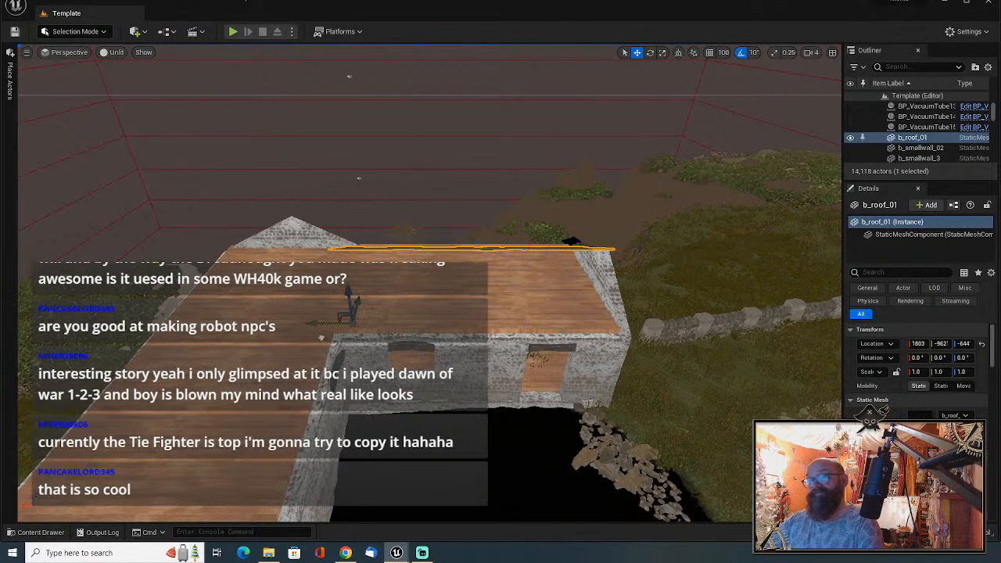
Nudge the wing's upper floor plane SM_Floor_Plane4 and the roof panel b_roof_01 lengthwise to line up with the walls.
{"action": "right_click_drag", "start_coordinate": [335, 338], "coordinate": [367, 314]}
{"action": "left_click", "coordinate": [383, 232]}
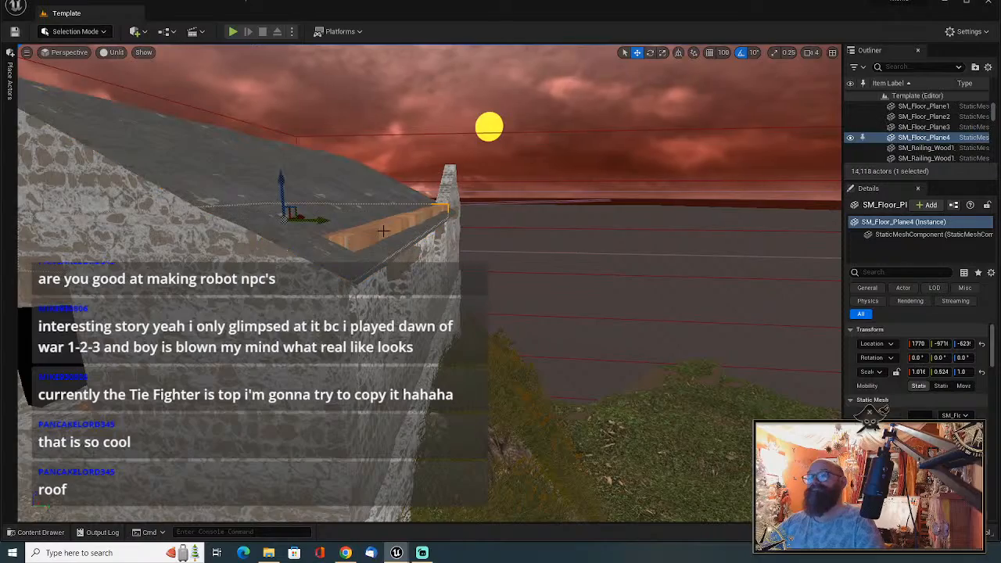
{"action": "right_click_drag", "start_coordinate": [383, 232], "coordinate": [423, 255]}
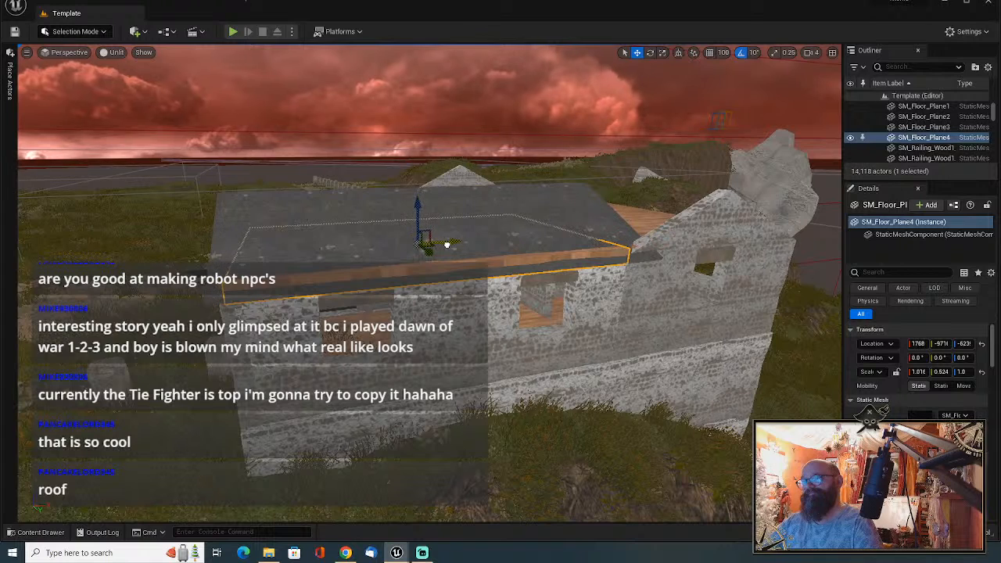
{"action": "left_click_drag", "start_coordinate": [446, 245], "coordinate": [472, 243]}
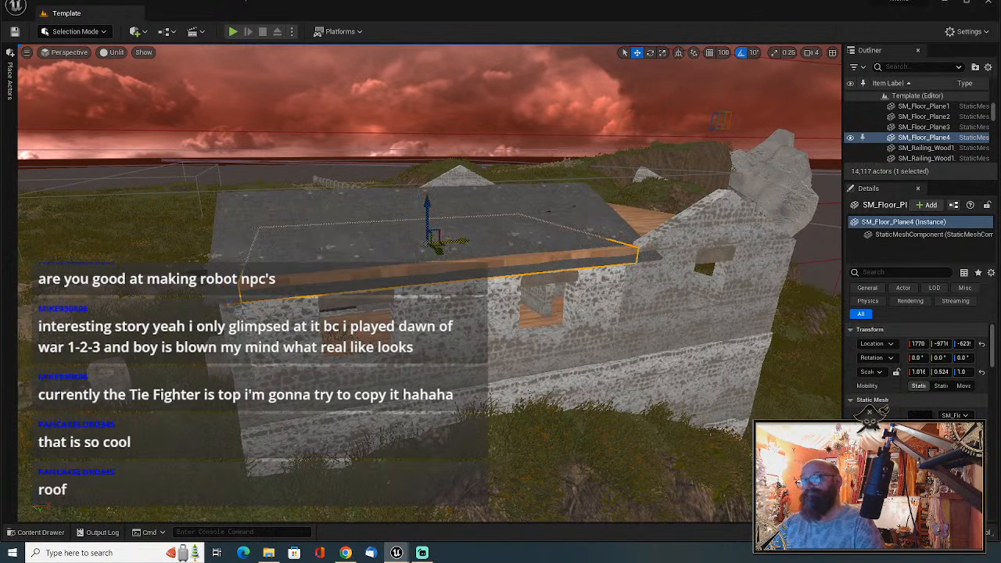
{"action": "left_click", "coordinate": [469, 234]}
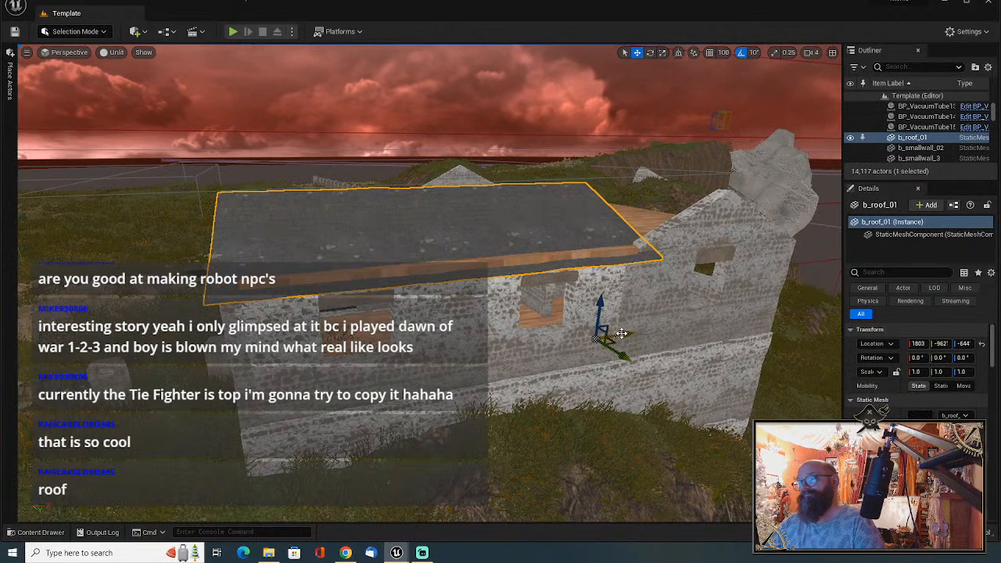
{"action": "left_click_drag", "start_coordinate": [621, 334], "coordinate": [611, 336]}
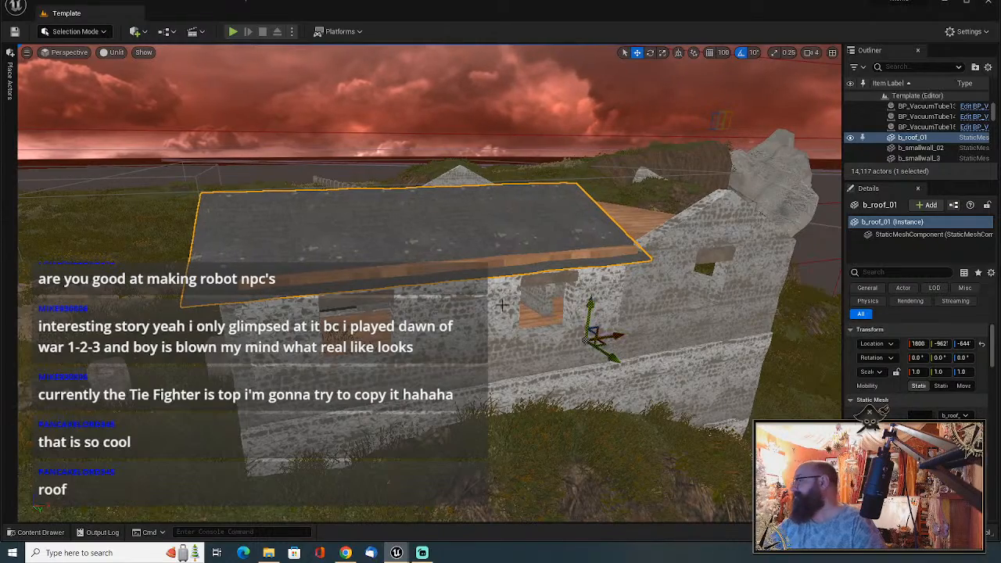
Scale the wing's upper floor plane SM_Floor_Plane4 thinner and narrower, to about 0.456 in Z and 0.494 in Y.
{"action": "right_click_drag", "start_coordinate": [502, 305], "coordinate": [614, 274]}
{"action": "left_click", "coordinate": [587, 291]}
{"action": "key", "text": "w"}
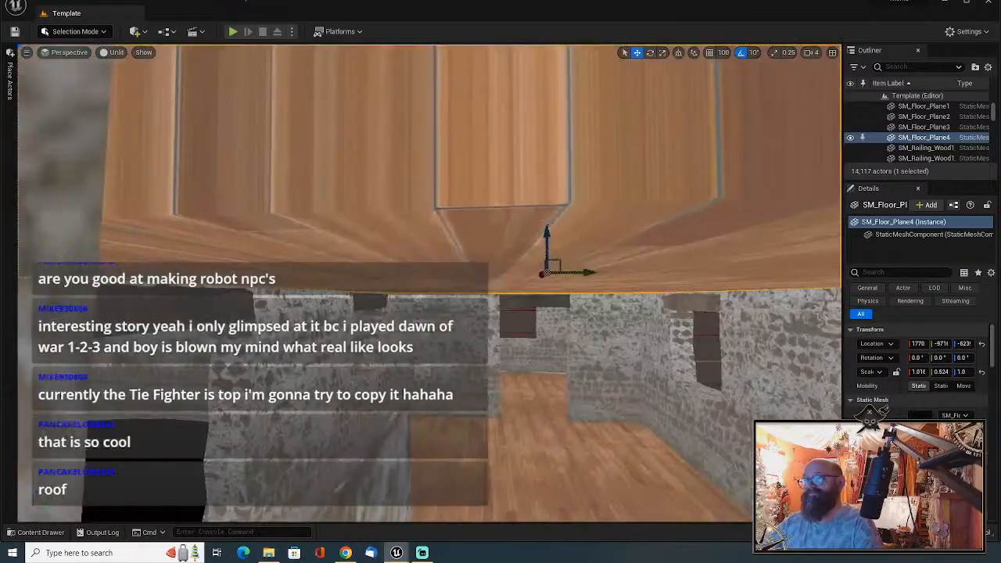
{"action": "right_click_drag", "start_coordinate": [510, 332], "coordinate": [524, 317]}
{"action": "key", "text": "q"}
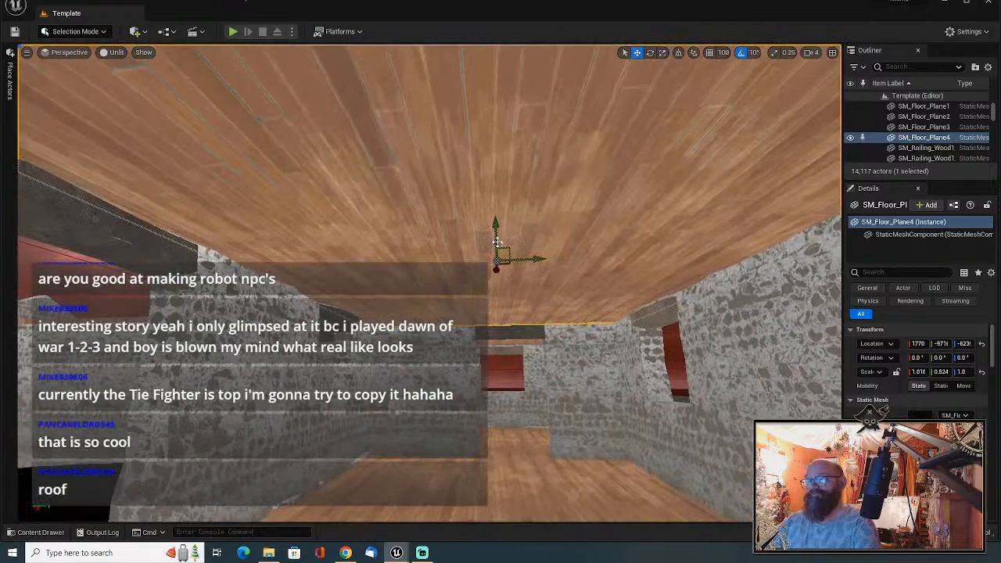
{"action": "key", "text": "r"}
{"action": "left_click_drag", "start_coordinate": [496, 226], "coordinate": [496, 266]}
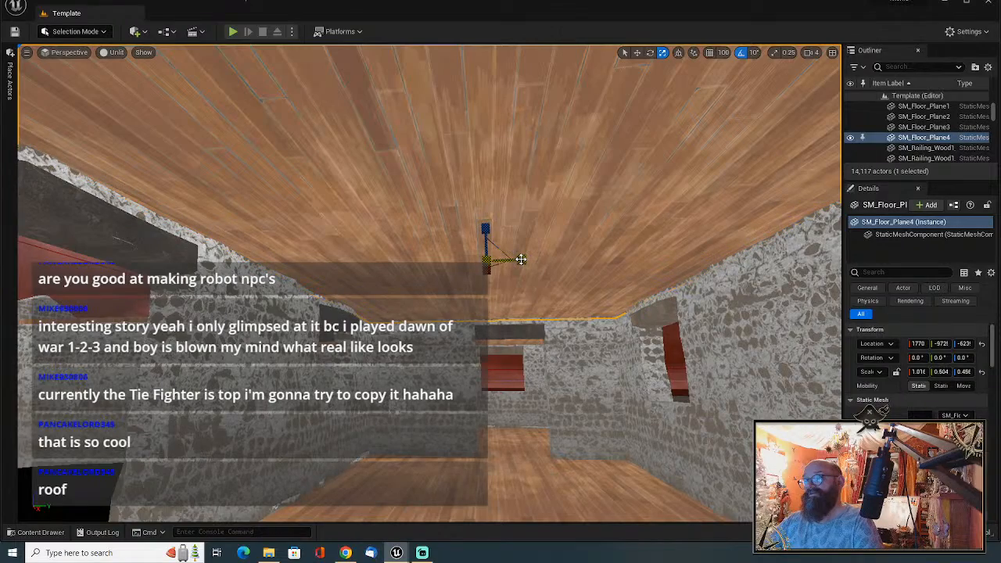
Duplicate the roof panel b_roof_01 sideways towards the opposite slope of the side wing.
{"action": "key", "text": "s"}
{"action": "right_click_drag", "start_coordinate": [521, 259], "coordinate": [588, 243]}
{"action": "key", "text": "e"}
{"action": "key", "text": "s"}
{"action": "key", "text": "a"}
{"action": "key", "text": "w"}
{"action": "key", "text": "e"}
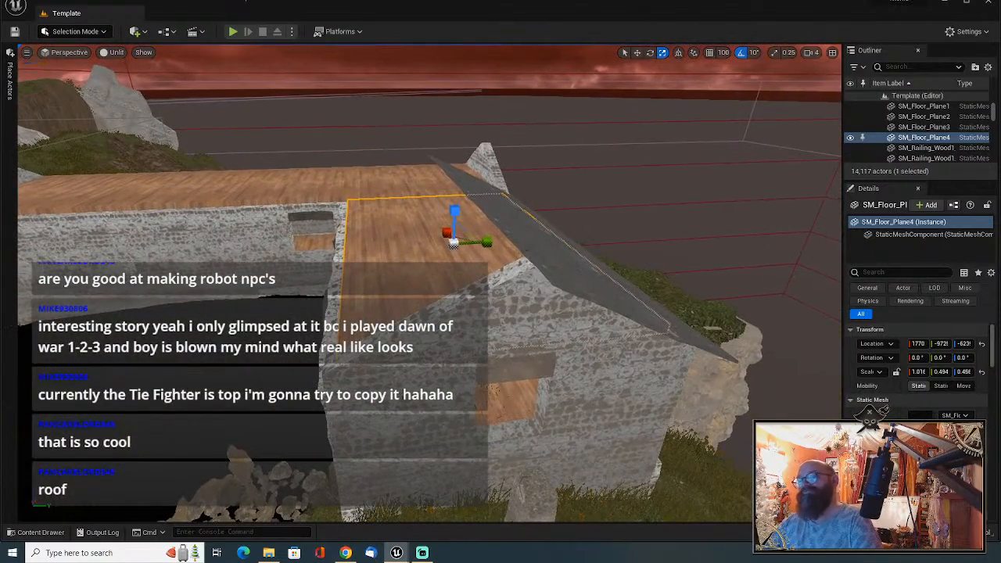
{"action": "left_click", "coordinate": [521, 247]}
{"action": "right_click_drag", "start_coordinate": [520, 247], "coordinate": [532, 250]}
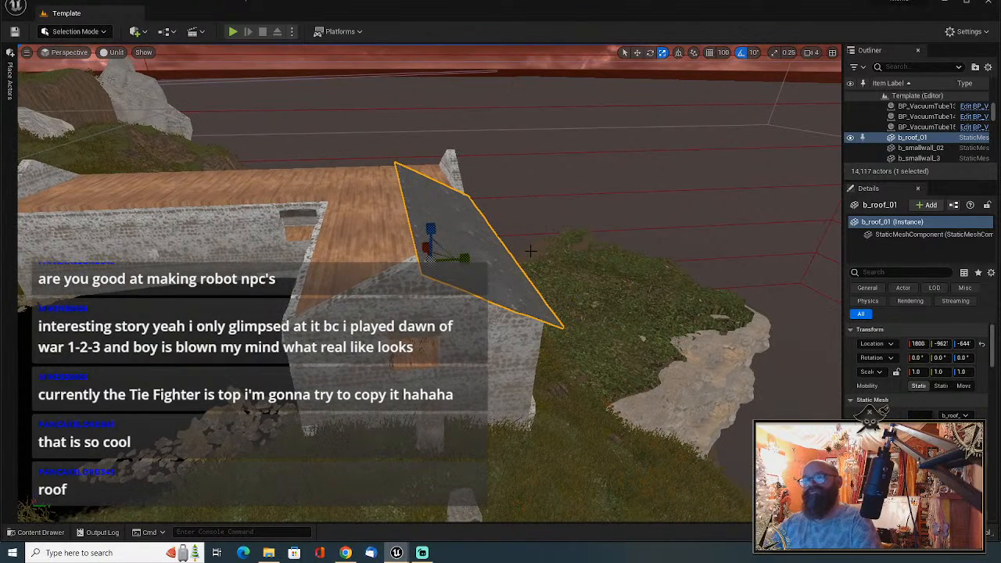
{"action": "left_click_drag", "start_coordinate": [467, 259], "coordinate": [438, 261], "text": "alt"}
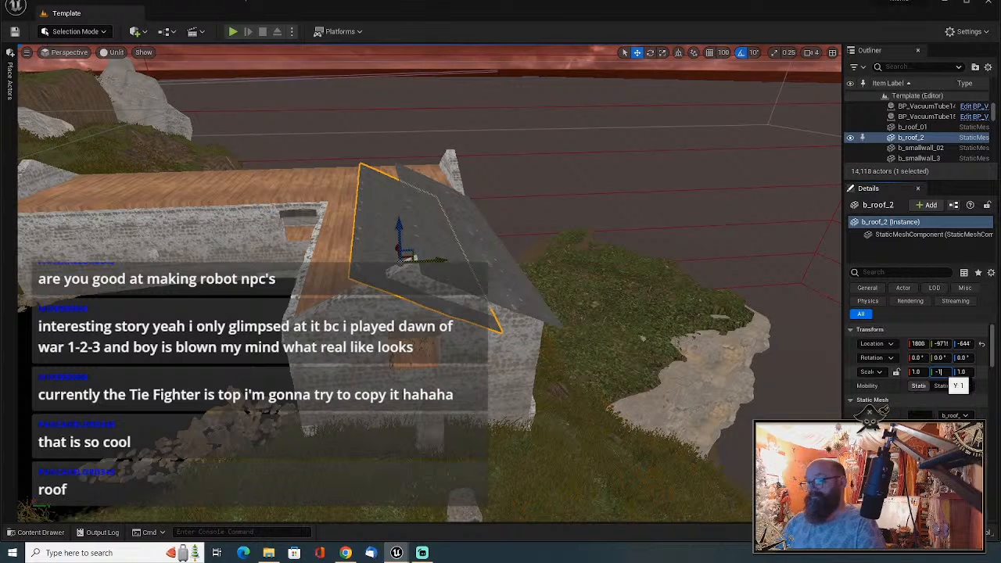
Mirror the copied roof panel with a Y scale of -1 and move it onto the wing's opposite slope.
{"action": "left_click", "coordinate": [940, 373]}
{"action": "type", "text": "-1"}
{"action": "key", "text": "Return"}
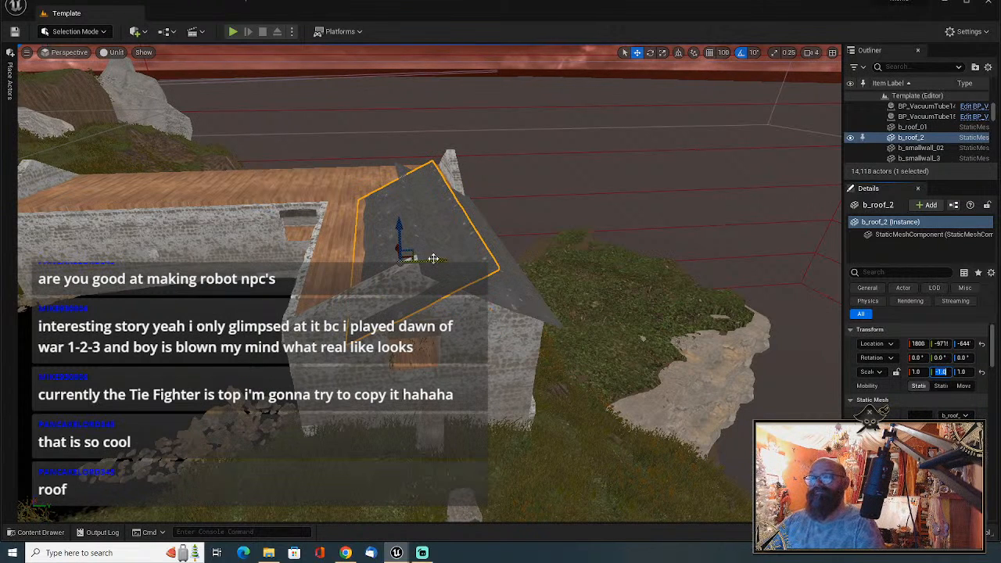
{"action": "left_click_drag", "start_coordinate": [435, 257], "coordinate": [400, 267]}
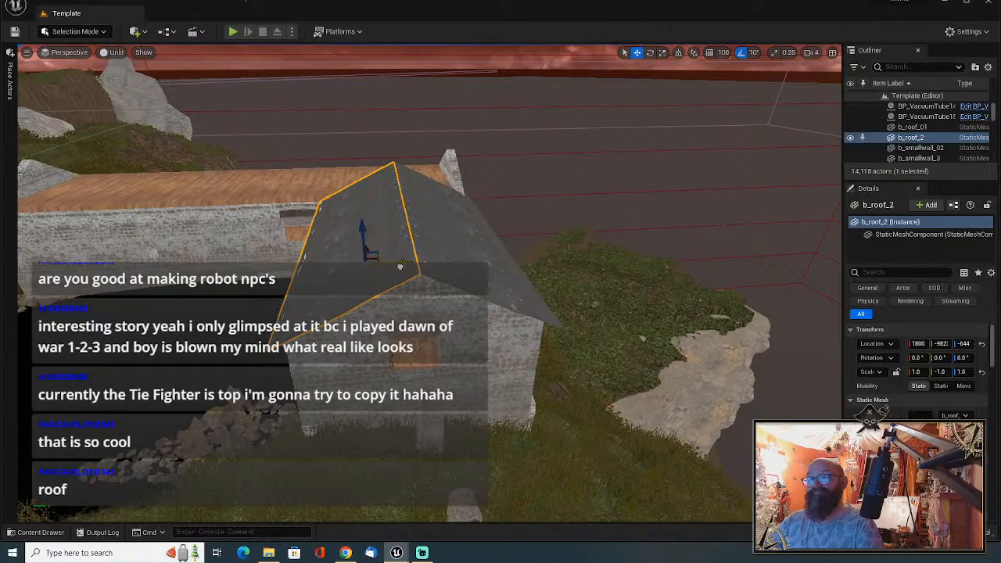
Fine-tune the position of the mirrored roof panel so both panels meet along the wing's ridge.
{"action": "left_click", "coordinate": [510, 252]}
{"action": "right_click_drag", "start_coordinate": [510, 252], "coordinate": [485, 178]}
{"action": "scroll", "coordinate": [333, 298], "scroll_direction": "down", "scroll_amount": 5}
{"action": "left_click", "coordinate": [332, 298]}
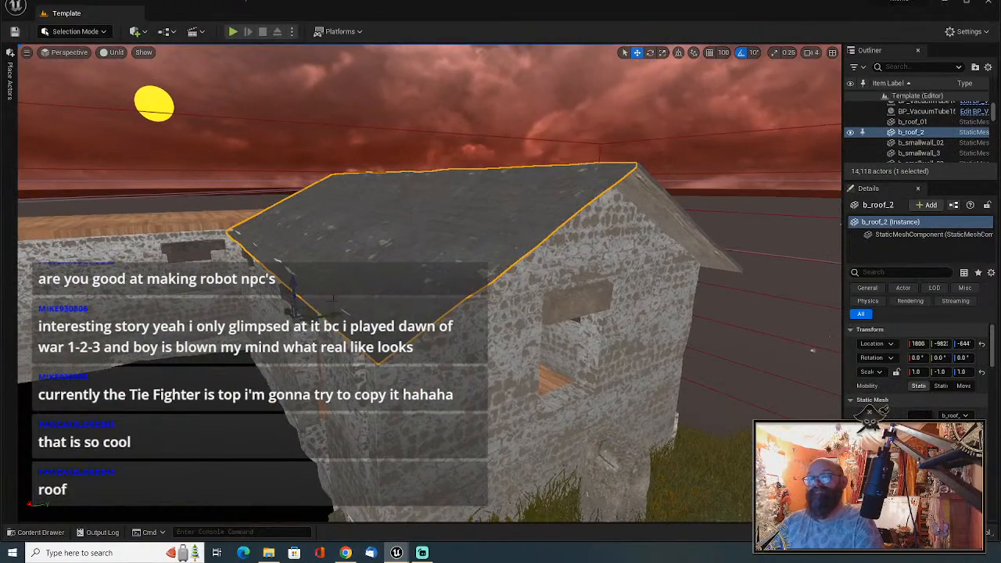
{"action": "left_click_drag", "start_coordinate": [334, 314], "coordinate": [332, 314]}
{"action": "key", "text": "d"}
{"action": "right_click_drag", "start_coordinate": [332, 315], "coordinate": [282, 344]}
{"action": "key", "text": "q"}
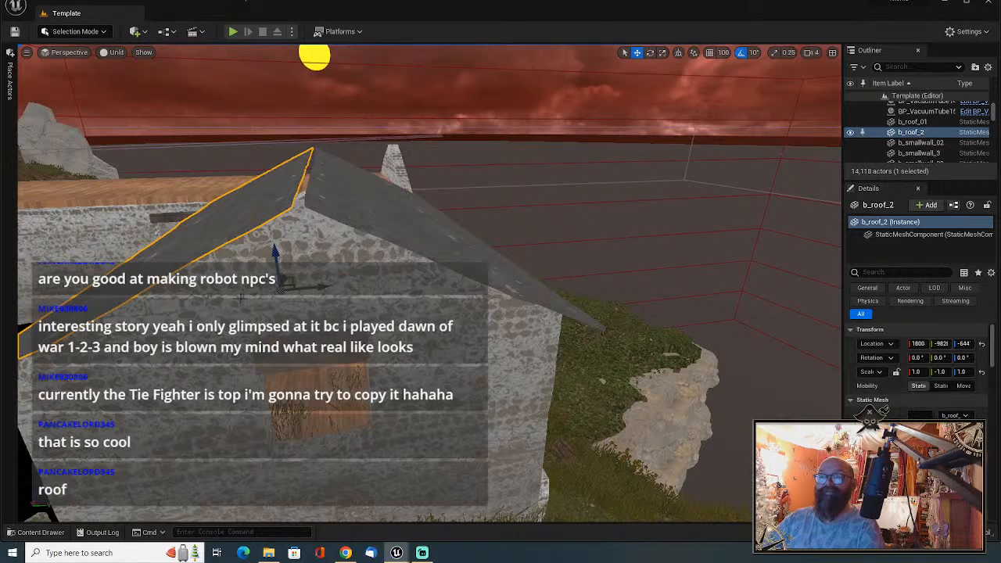
{"action": "left_click_drag", "start_coordinate": [293, 278], "coordinate": [295, 277]}
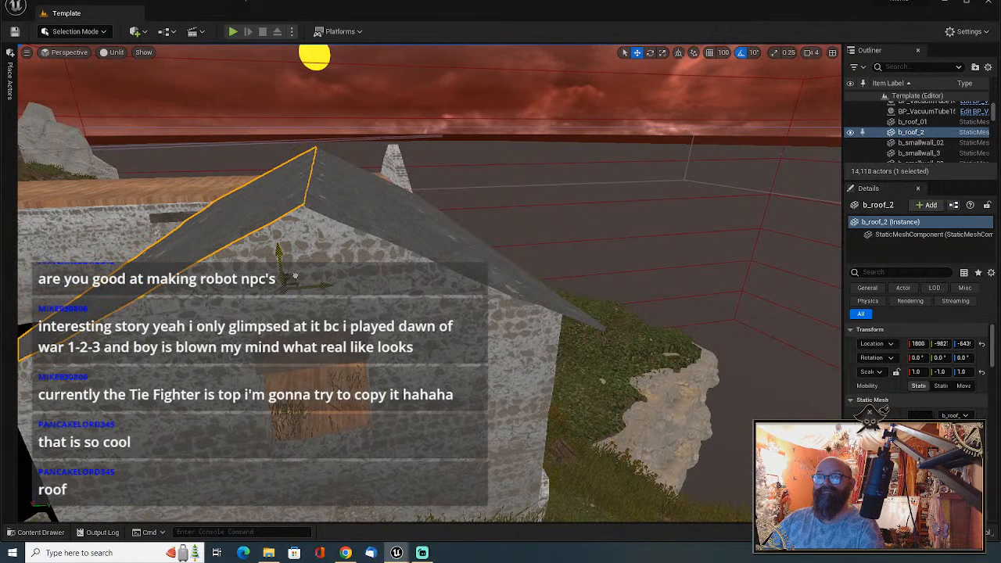
Thin the main house's upper floor plane SM_Floor_Plane3 to a Z scale of about 0.146.
{"action": "key", "text": "e"}
{"action": "right_click_drag", "start_coordinate": [295, 276], "coordinate": [332, 289]}
{"action": "key", "text": "a"}
{"action": "key", "text": "d"}
{"action": "key", "text": "a"}
{"action": "key", "text": "a"}
{"action": "right_click_drag", "start_coordinate": [231, 255], "coordinate": [247, 274]}
{"action": "key", "text": "e"}
{"action": "left_click", "coordinate": [366, 213]}
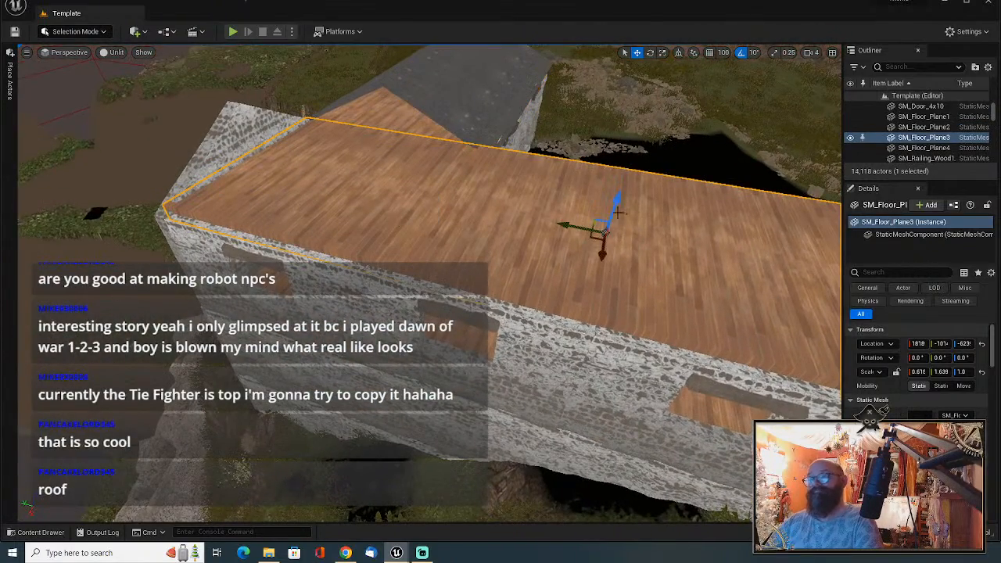
{"action": "key", "text": "r"}
{"action": "left_click_drag", "start_coordinate": [616, 206], "coordinate": [616, 205]}
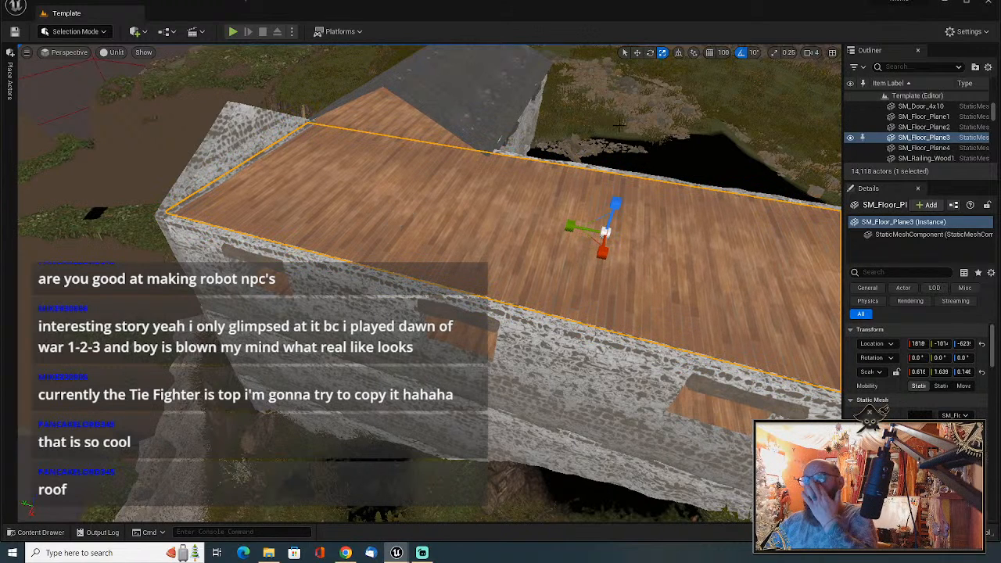
Select both roof panels of the side wing and duplicate them towards the main house.
{"action": "left_click", "coordinate": [432, 87]}
{"action": "key", "text": "a"}
{"action": "right_click_drag", "start_coordinate": [432, 87], "coordinate": [398, 155]}
{"action": "left_click", "coordinate": [400, 222], "text": "ctrl"}
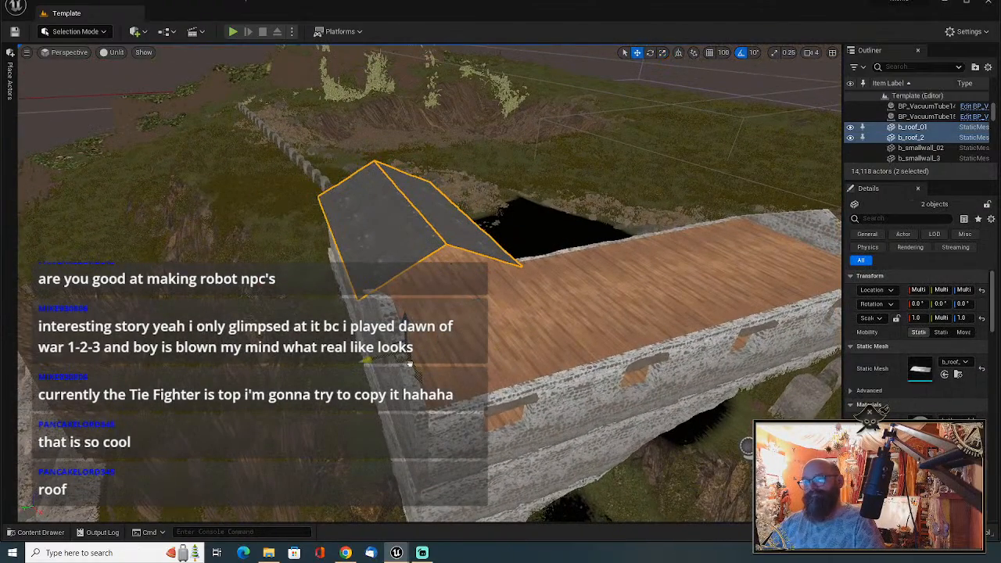
{"action": "left_click_drag", "start_coordinate": [409, 365], "coordinate": [644, 473], "text": "alt"}
Turn the copied roof pair about 90° around Z and seat it over one gable end of the main house.
{"action": "key", "text": "e"}
{"action": "right_click_drag", "start_coordinate": [596, 460], "coordinate": [731, 484]}
{"action": "key", "text": "w"}
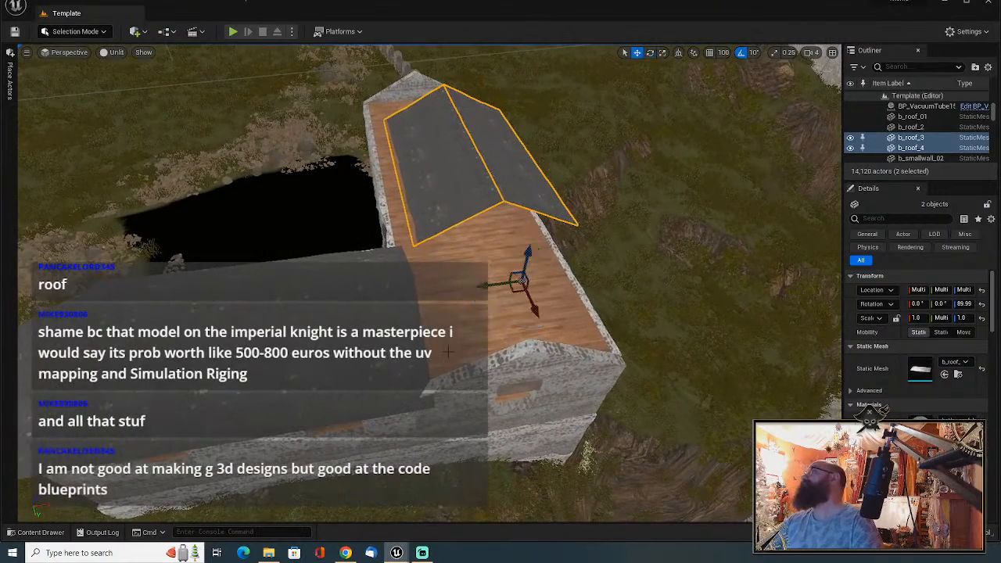
{"action": "left_click_drag", "start_coordinate": [517, 291], "coordinate": [543, 436]}
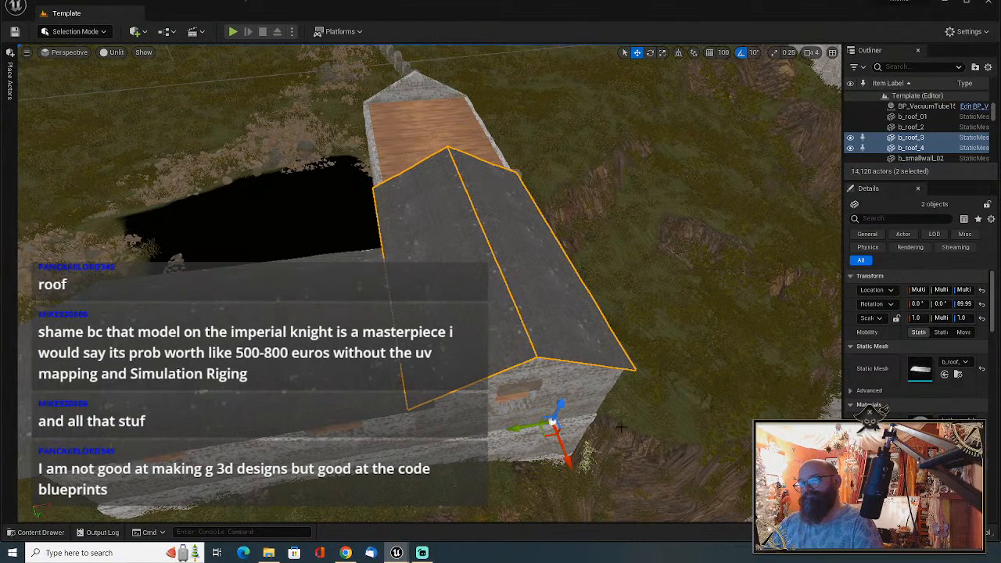
Select the side wing's two roof panels and duplicate them along the ridge to extend its roof into the main roof.
{"action": "right_click_drag", "start_coordinate": [621, 427], "coordinate": [619, 349]}
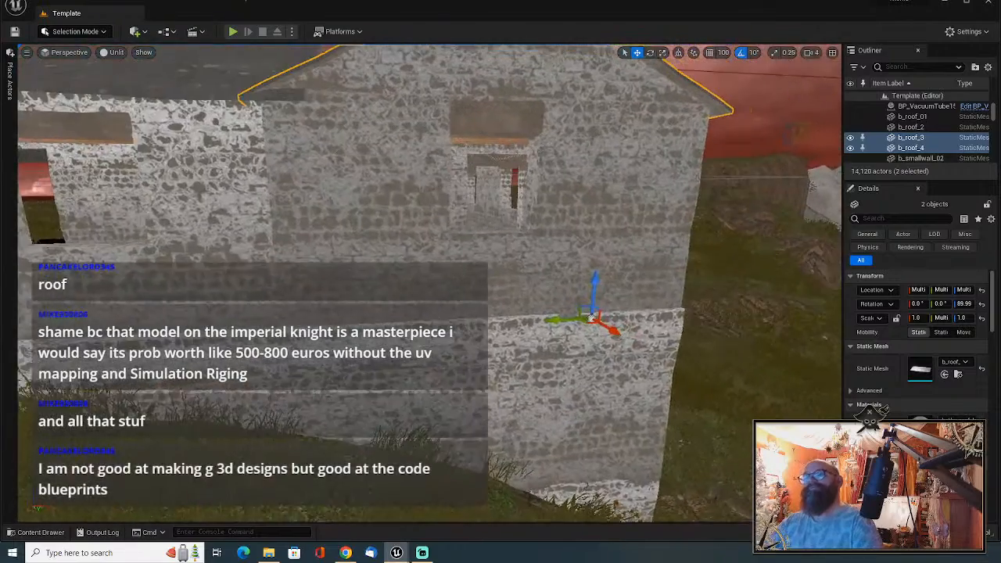
{"action": "right_click_drag", "start_coordinate": [591, 318], "coordinate": [401, 341]}
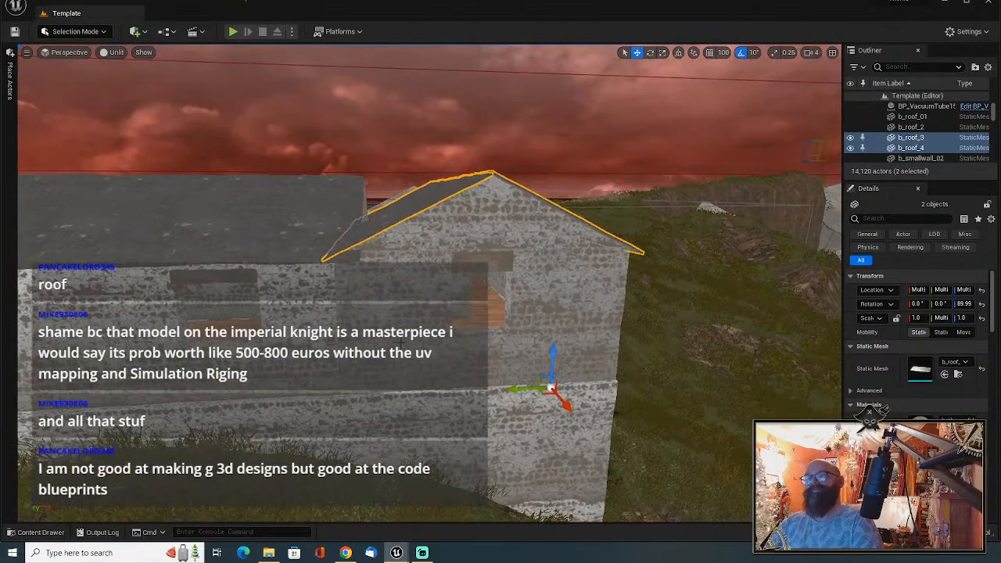
{"action": "right_click_drag", "start_coordinate": [381, 247], "coordinate": [228, 311]}
{"action": "left_click", "coordinate": [284, 324]}
{"action": "right_click_drag", "start_coordinate": [455, 241], "coordinate": [654, 419]}
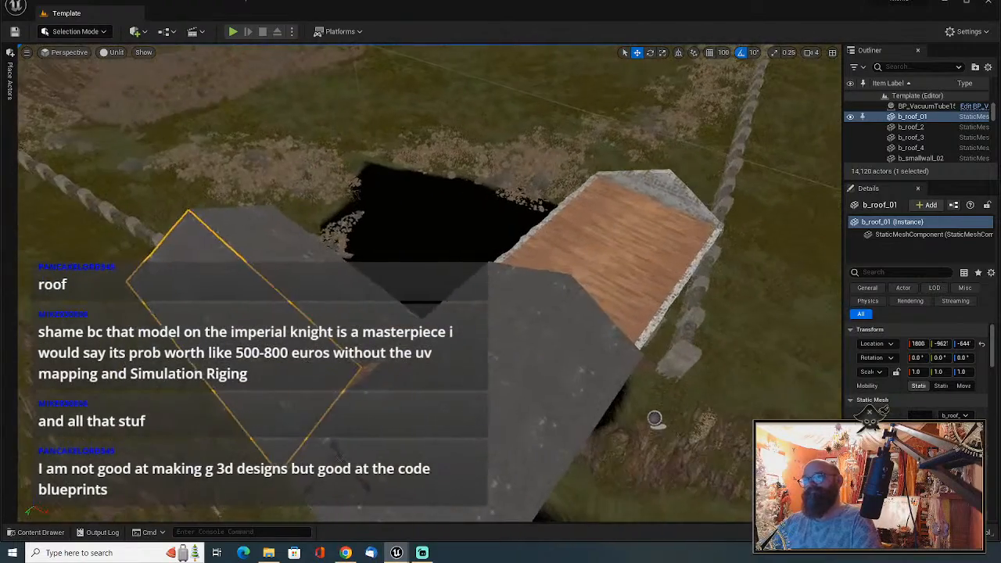
{"action": "left_click", "coordinate": [372, 314], "text": "ctrl"}
{"action": "right_click_drag", "start_coordinate": [372, 315], "coordinate": [528, 294]}
{"action": "left_click_drag", "start_coordinate": [389, 358], "coordinate": [420, 395], "text": "alt"}
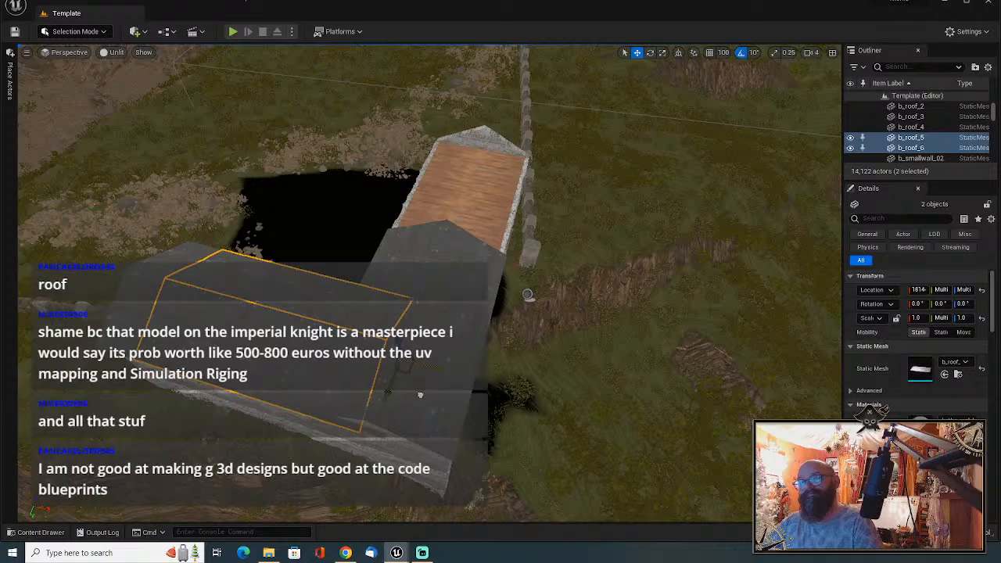
{"action": "right_click_drag", "start_coordinate": [420, 395], "coordinate": [468, 321]}
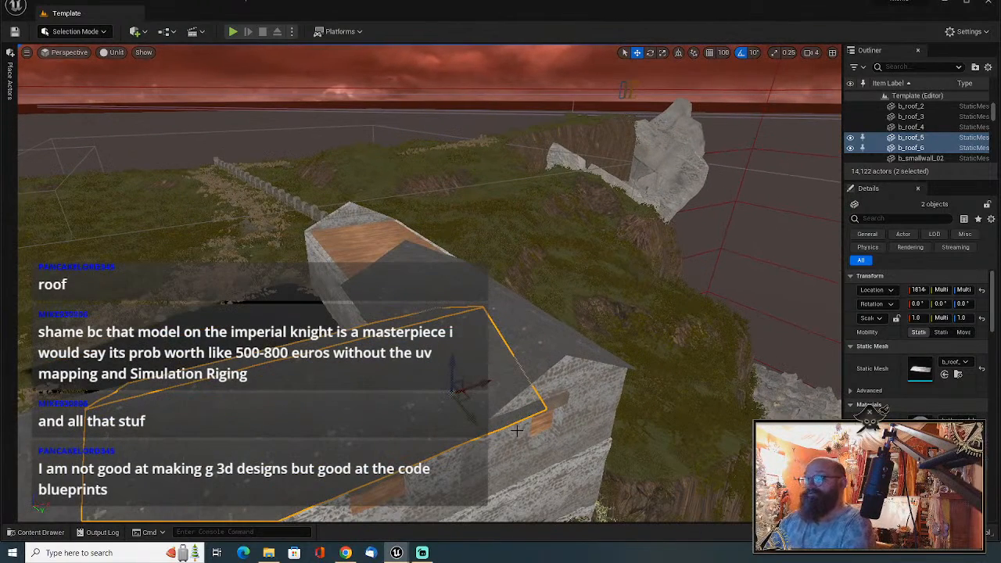
{"action": "key", "text": "f"}
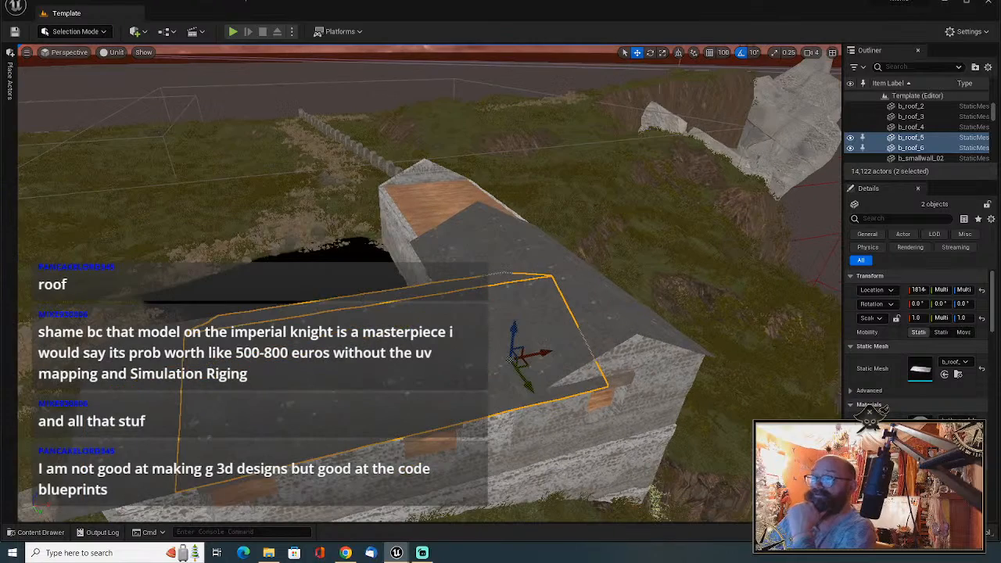
Discard the side wing's extra roof copy and duplicate the main house's roof pair along its ridge over the uncovered end.
{"action": "key", "text": "Escape"}
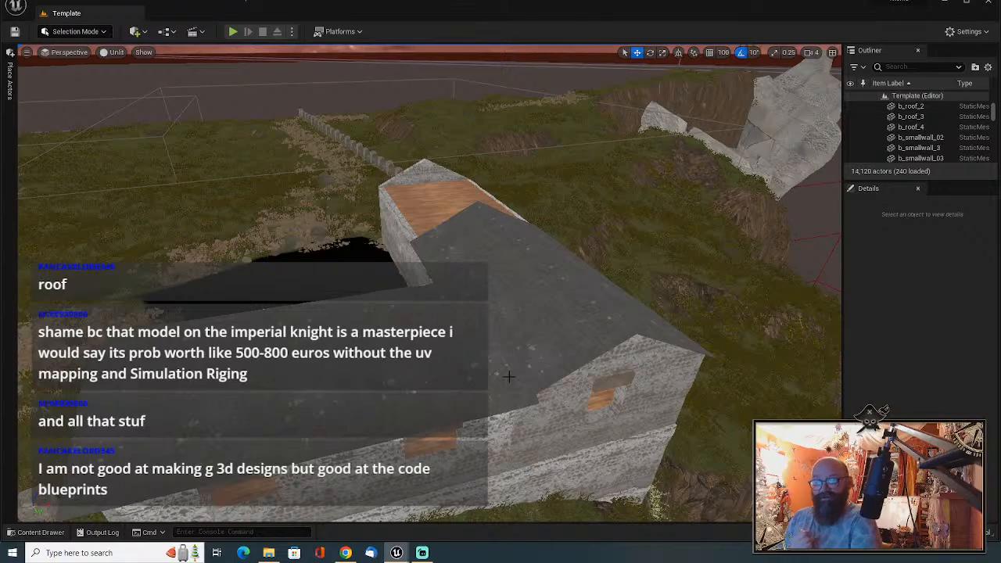
{"action": "right_click_drag", "start_coordinate": [531, 313], "coordinate": [531, 313]}
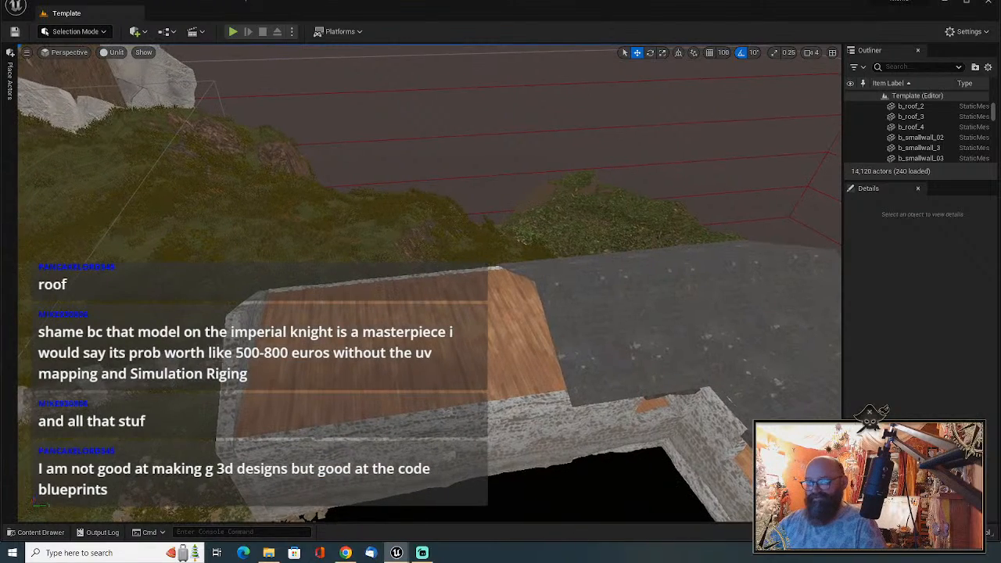
{"action": "left_click", "coordinate": [585, 327]}
{"action": "left_click", "coordinate": [585, 327], "text": "ctrl"}
{"action": "key", "text": "f"}
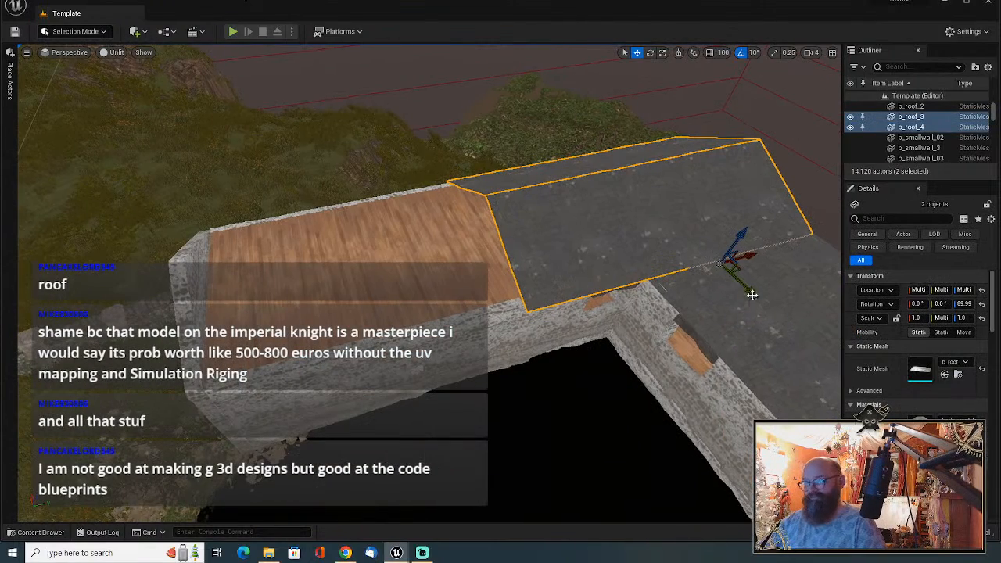
{"action": "left_click_drag", "start_coordinate": [748, 256], "coordinate": [524, 321], "text": "alt"}
{"action": "right_click_drag", "start_coordinate": [525, 321], "coordinate": [525, 321]}
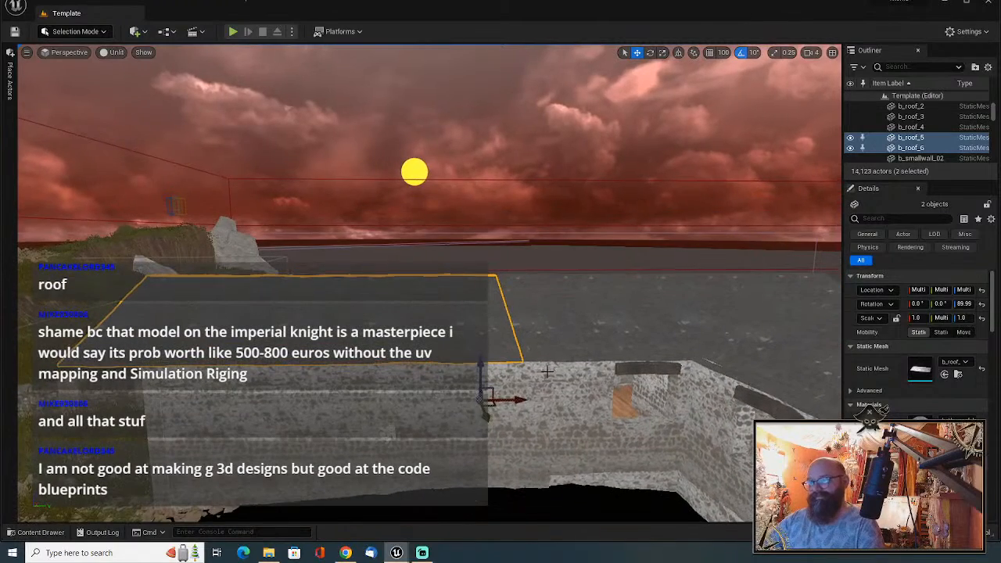
Shorten the copied main roof pair to an X scale of about 0.889 so it fits the house's end wall.
{"action": "key", "text": "r"}
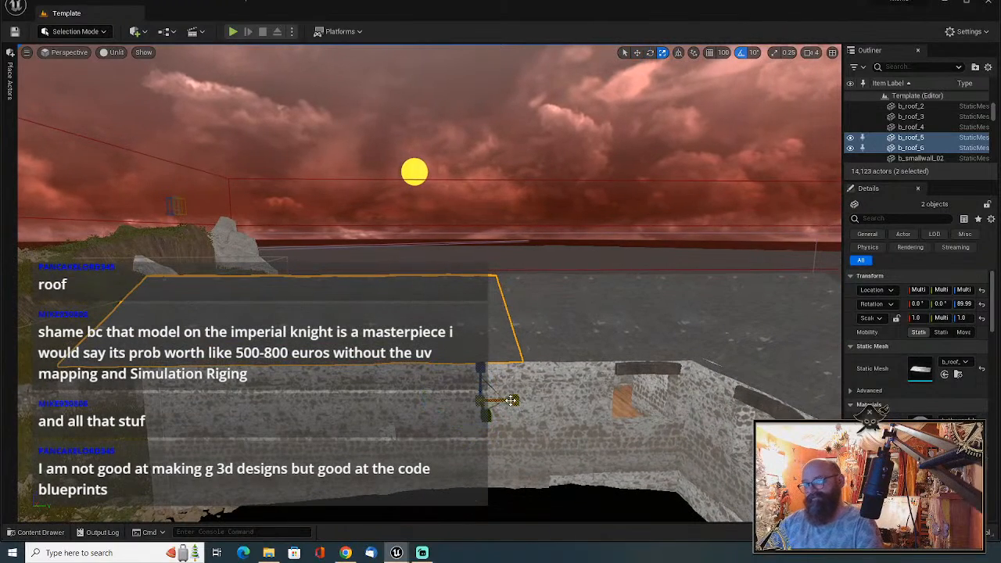
{"action": "left_click_drag", "start_coordinate": [511, 401], "coordinate": [492, 401]}
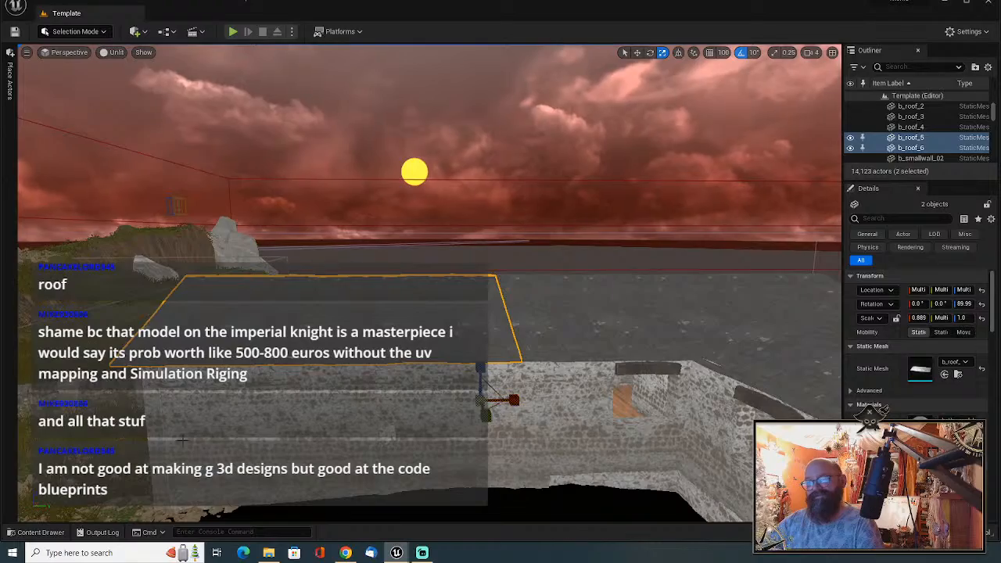
{"action": "left_click", "coordinate": [509, 499]}
{"action": "right_click_drag", "start_coordinate": [508, 499], "coordinate": [509, 499]}
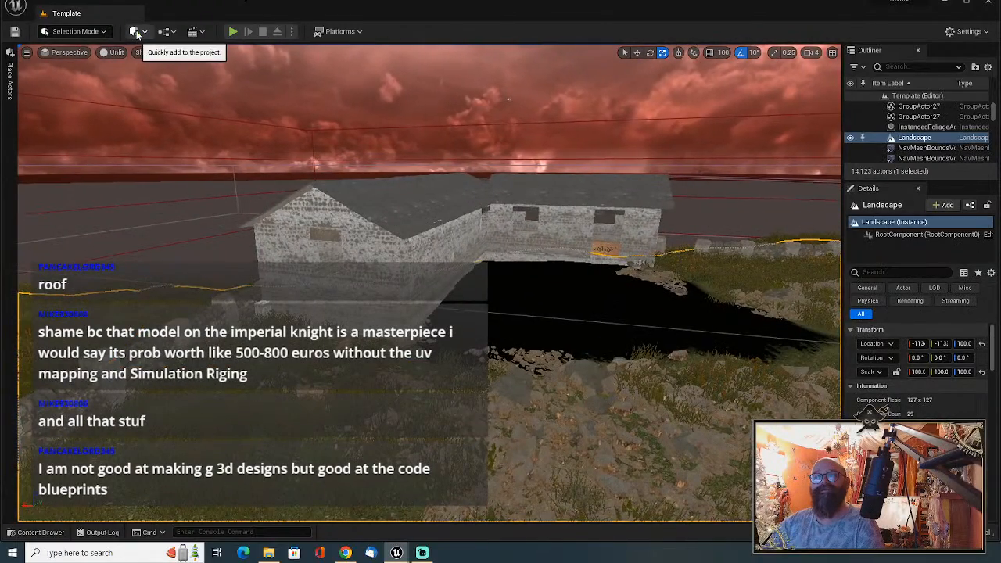
Create a blank Blueprint class with Actor as parent, named BP_Temp, in the Blueprints folder.
{"action": "left_click", "coordinate": [173, 32]}
{"action": "left_click", "coordinate": [220, 60]}
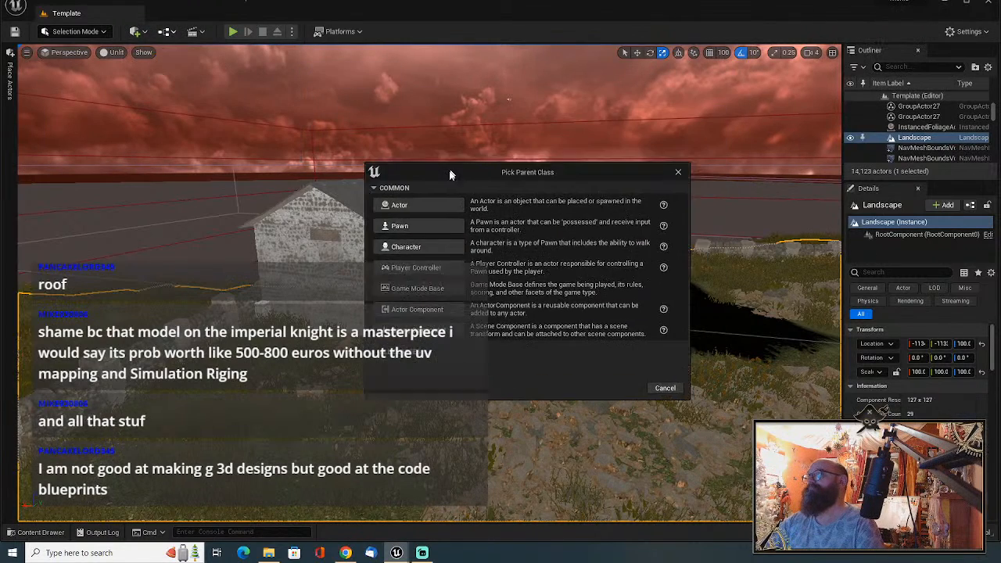
{"action": "left_click", "coordinate": [403, 234]}
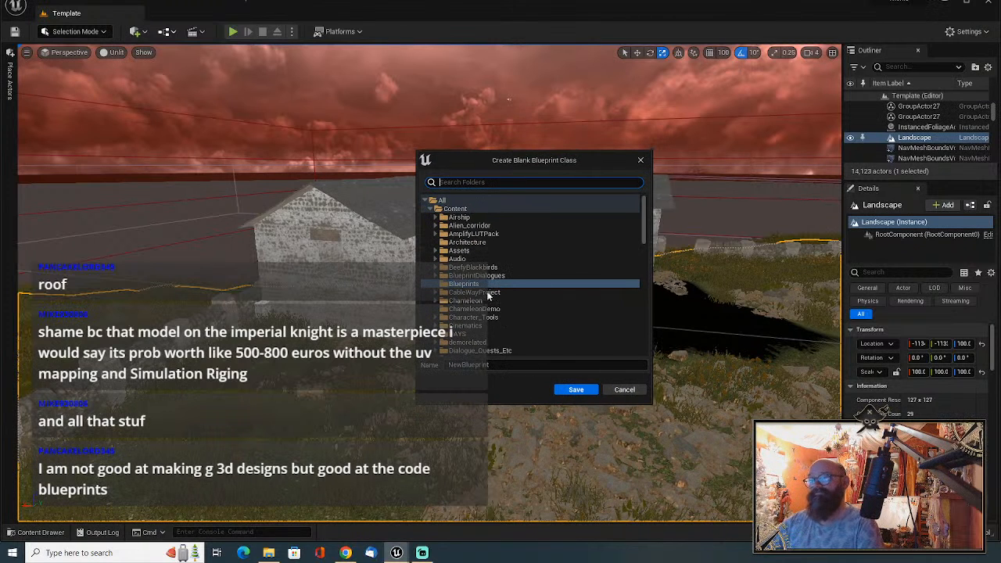
{"action": "left_click", "coordinate": [478, 286]}
{"action": "left_click", "coordinate": [490, 366]}
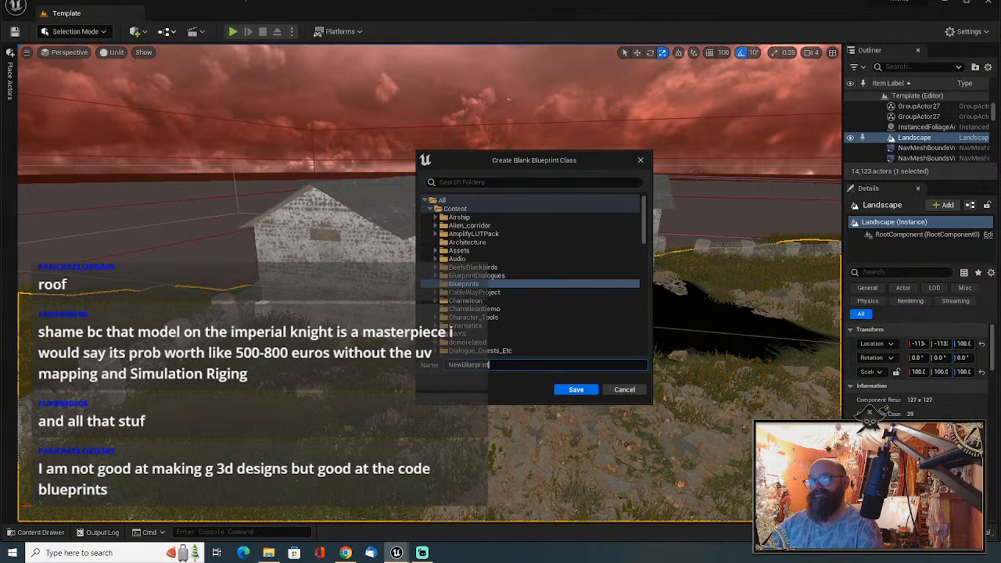
{"action": "key", "text": "ctrl+a"}
{"action": "type", "text": "BP_Templ"}
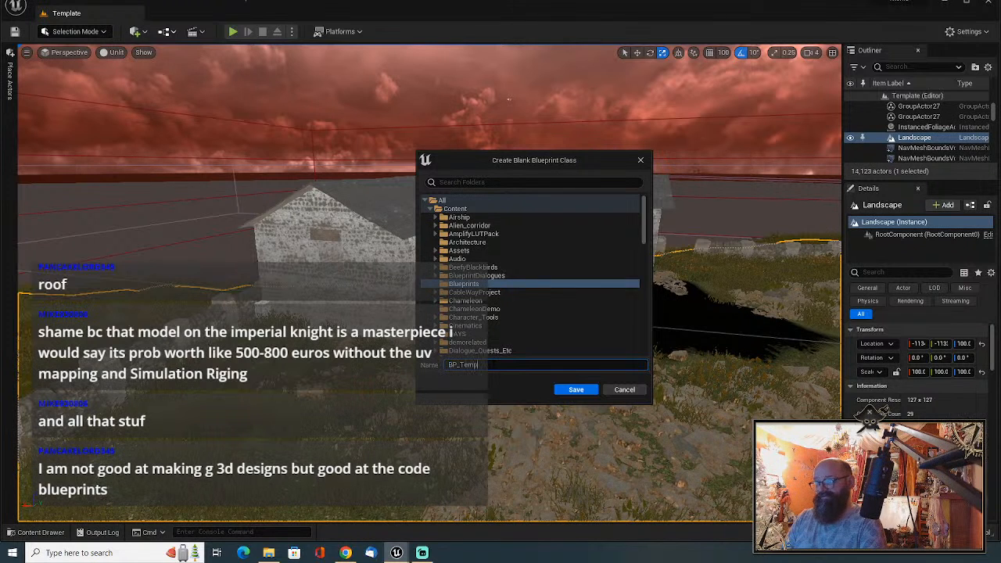
{"action": "left_click", "coordinate": [579, 390]}
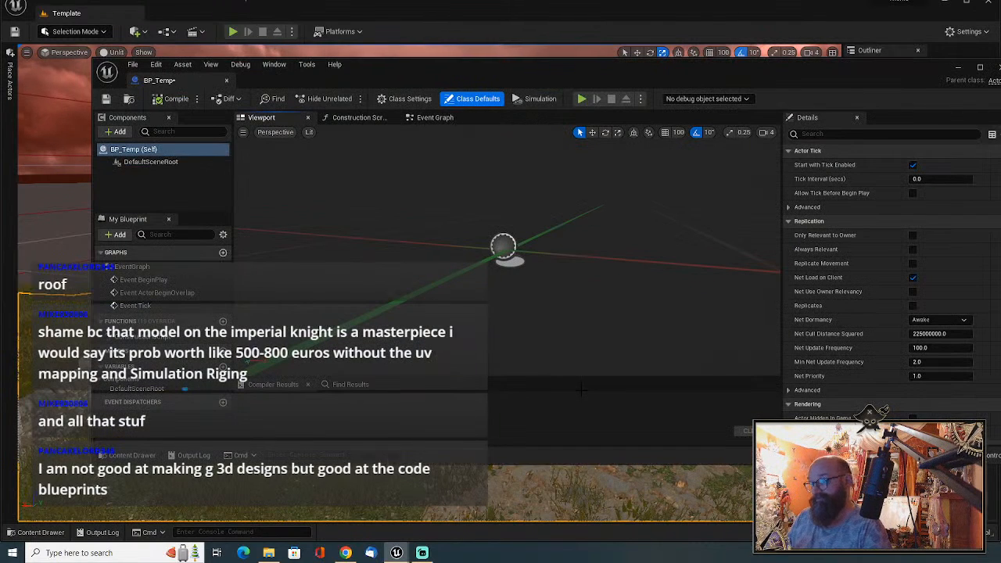
{"action": "left_click_drag", "start_coordinate": [520, 64], "coordinate": [490, 45]}
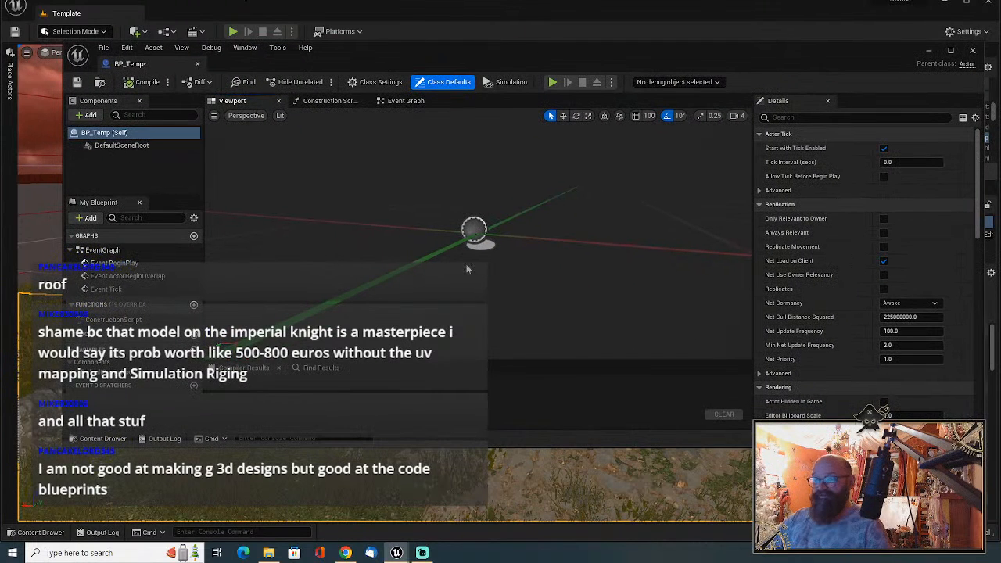
Add a Cube component to BP_Temp and raise it to a Z location of about 166.6.
{"action": "scroll", "coordinate": [481, 269], "scroll_direction": "down", "scroll_amount": 5}
{"action": "mouse_move", "coordinate": [480, 269]}
{"action": "right_mouse_down"}
{"action": "mouse_move", "coordinate": [547, 235]}
{"action": "mouse_move", "coordinate": [535, 278]}
{"action": "mouse_move", "coordinate": [512, 211]}
{"action": "mouse_move", "coordinate": [479, 279]}
{"action": "mouse_move", "coordinate": [498, 290]}
{"action": "mouse_move", "coordinate": [510, 260]}
{"action": "mouse_move", "coordinate": [487, 255]}
{"action": "right_mouse_up"}
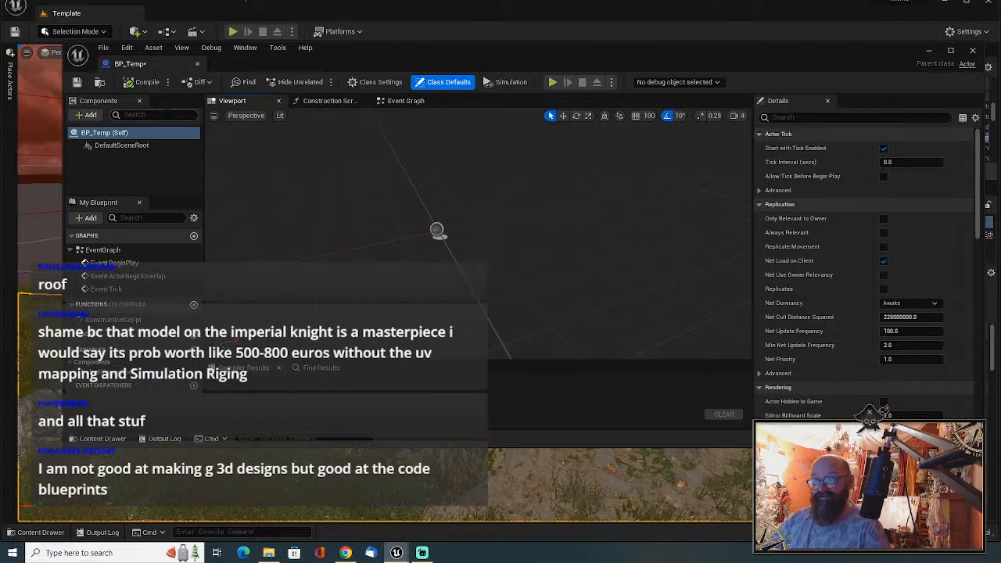
{"action": "left_click", "coordinate": [86, 115]}
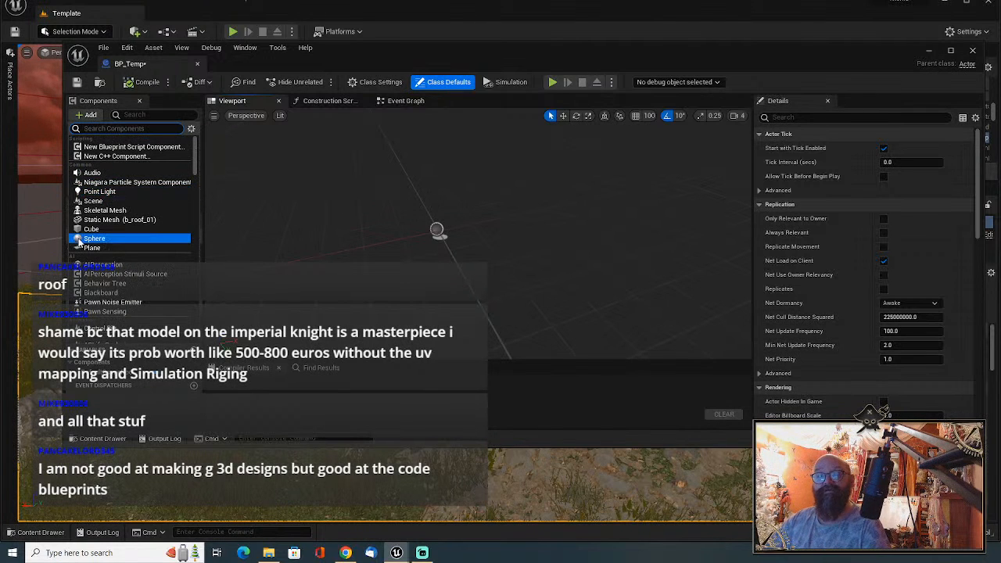
{"action": "left_click", "coordinate": [92, 228]}
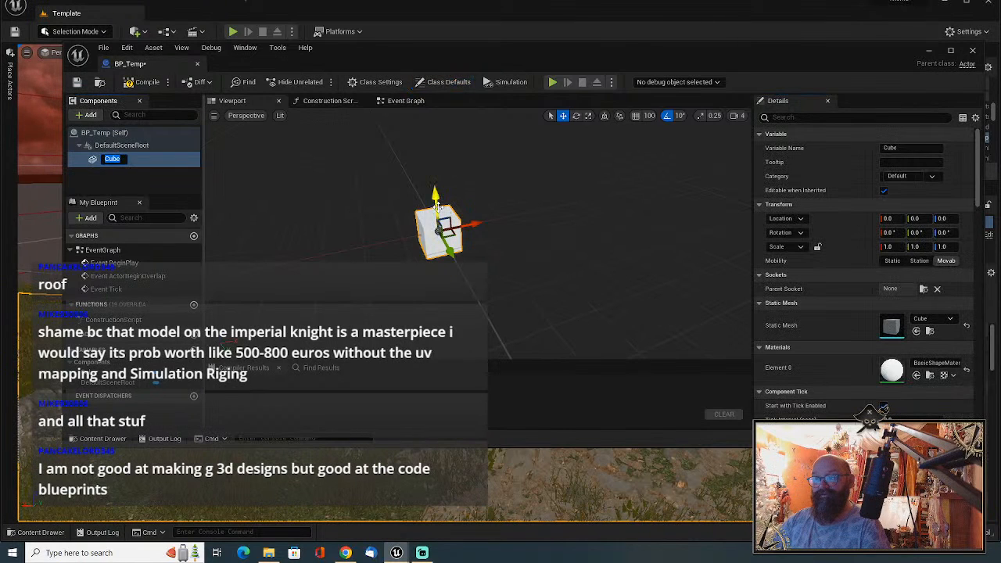
{"action": "left_click_drag", "start_coordinate": [436, 205], "coordinate": [432, 109]}
Scale the cube into a thin door-shaped slab of about 1.24 in X, 0.16 in Y and 2.58 in Z.
{"action": "key", "text": "r"}
{"action": "left_click_drag", "start_coordinate": [466, 170], "coordinate": [472, 170]}
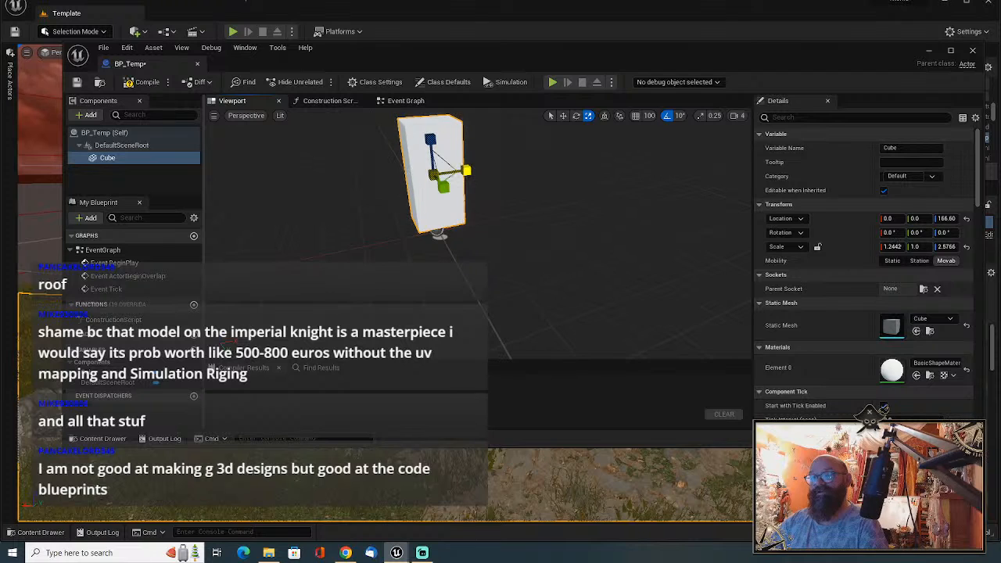
{"action": "right_click_drag", "start_coordinate": [426, 230], "coordinate": [478, 223]}
{"action": "left_click_drag", "start_coordinate": [405, 227], "coordinate": [426, 245]}
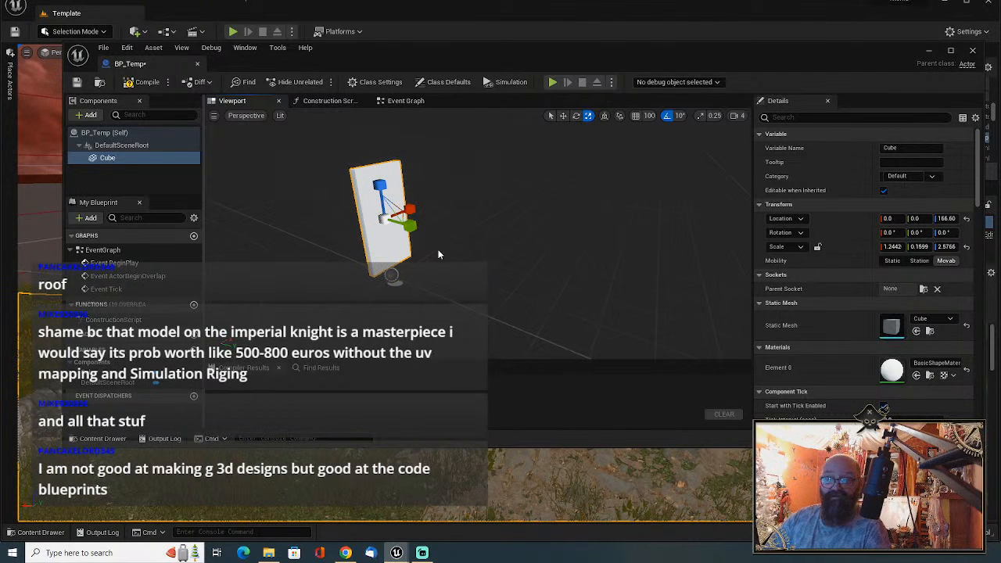
{"action": "mouse_move", "coordinate": [456, 256]}
{"action": "right_mouse_down"}
{"action": "mouse_move", "coordinate": [510, 253]}
{"action": "mouse_move", "coordinate": [512, 244]}
{"action": "mouse_move", "coordinate": [554, 260]}
{"action": "mouse_move", "coordinate": [447, 245]}
{"action": "right_mouse_up"}
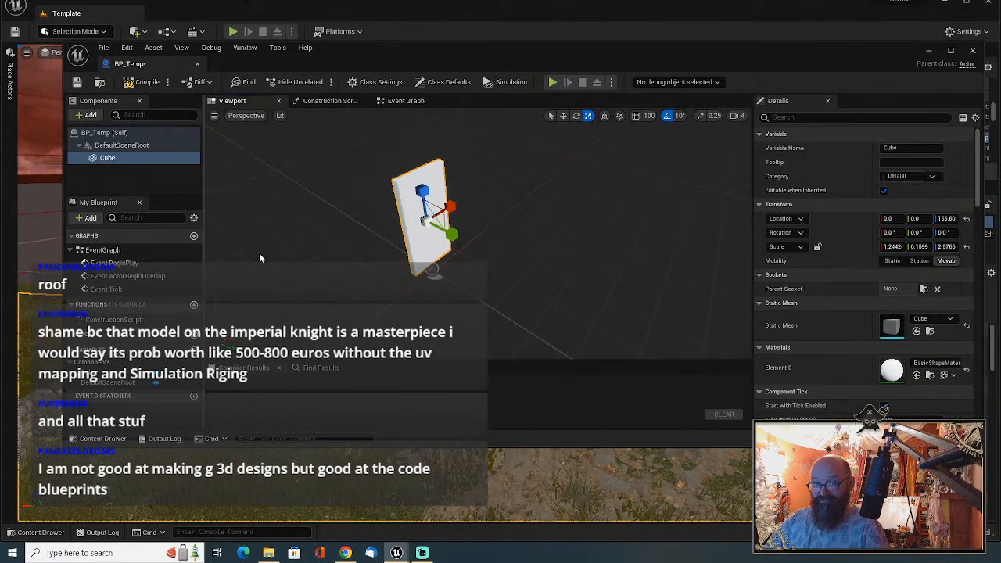
Add a Box Collision component named ew under the cube and raise it to a Z location of about 2.08.
{"action": "left_click", "coordinate": [89, 116]}
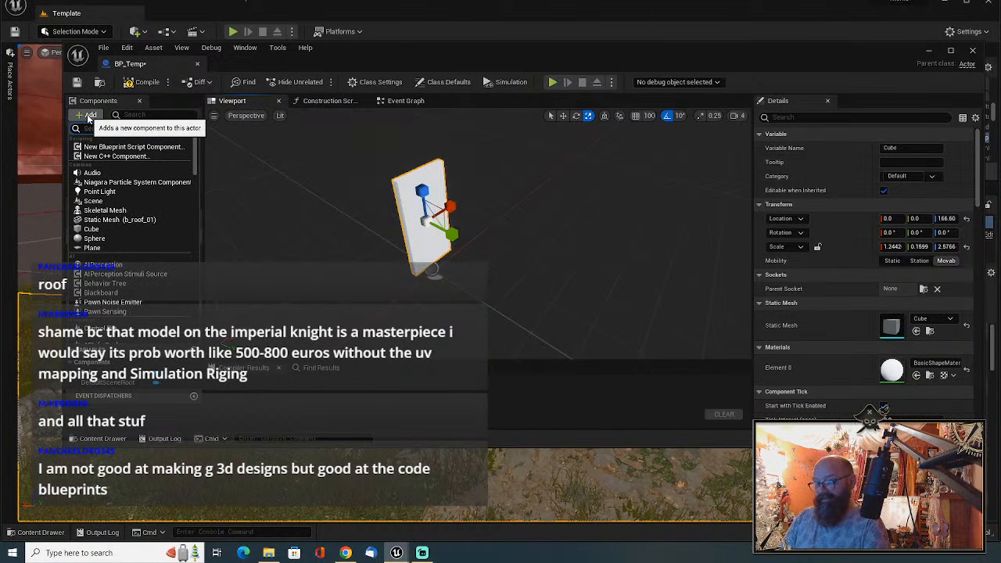
{"action": "type", "text": "cube"}
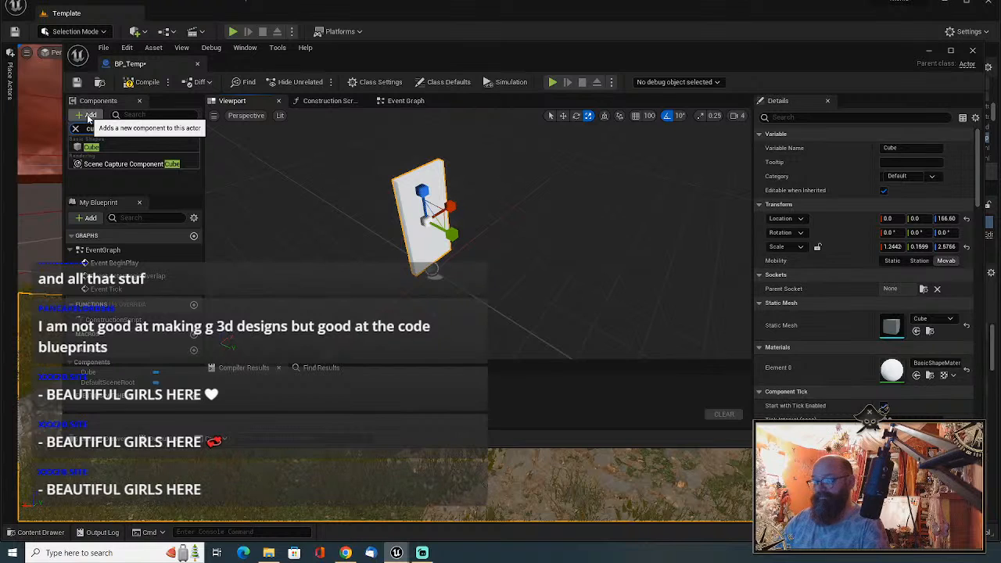
{"action": "key", "text": "BackSpace"}
{"action": "key", "text": "BackSpace"}
{"action": "key", "text": "BackSpace"}
{"action": "key", "text": "BackSpace"}
{"action": "type", "text": "box"}
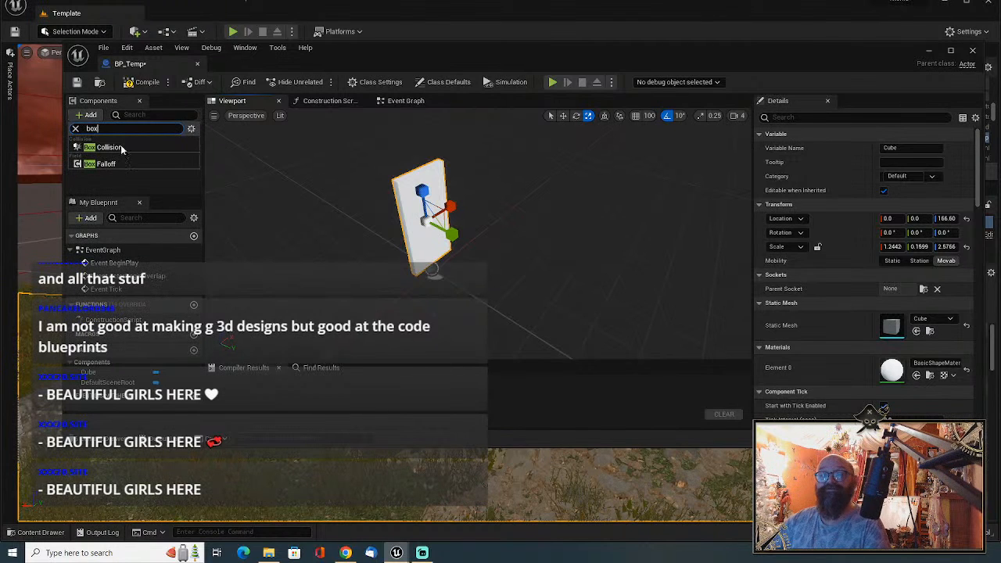
{"action": "left_click", "coordinate": [110, 147]}
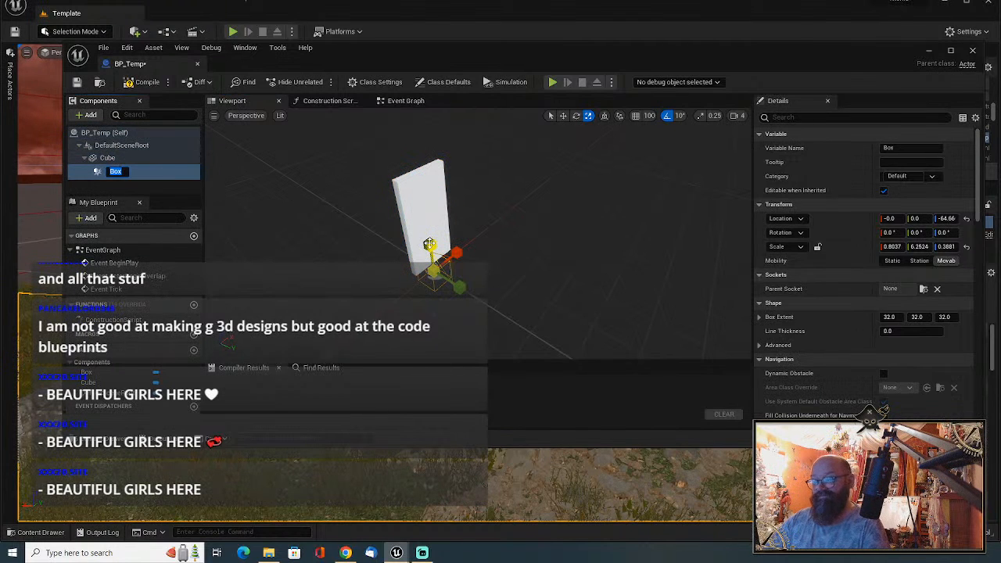
{"action": "type", "text": "ew"}
{"action": "key", "text": "w"}
{"action": "right_click_drag", "start_coordinate": [508, 254], "coordinate": [483, 259]}
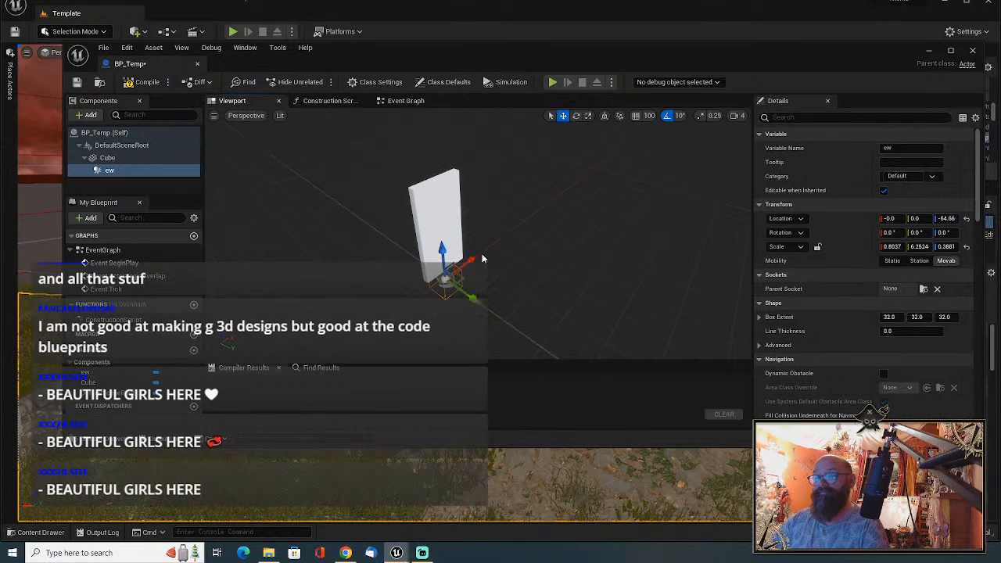
{"action": "left_click_drag", "start_coordinate": [442, 247], "coordinate": [444, 173]}
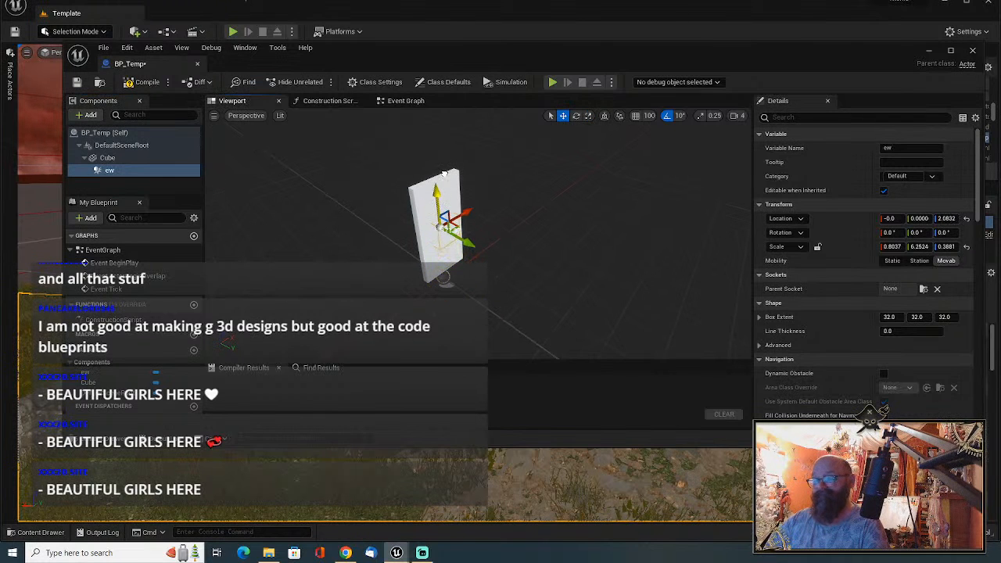
Scale the collision box around the door slab to about 1.37 in X, 27.93 in Y and 1.91 in Z.
{"action": "key", "text": "e"}
{"action": "key", "text": "r"}
{"action": "left_click_drag", "start_coordinate": [465, 241], "coordinate": [493, 259]}
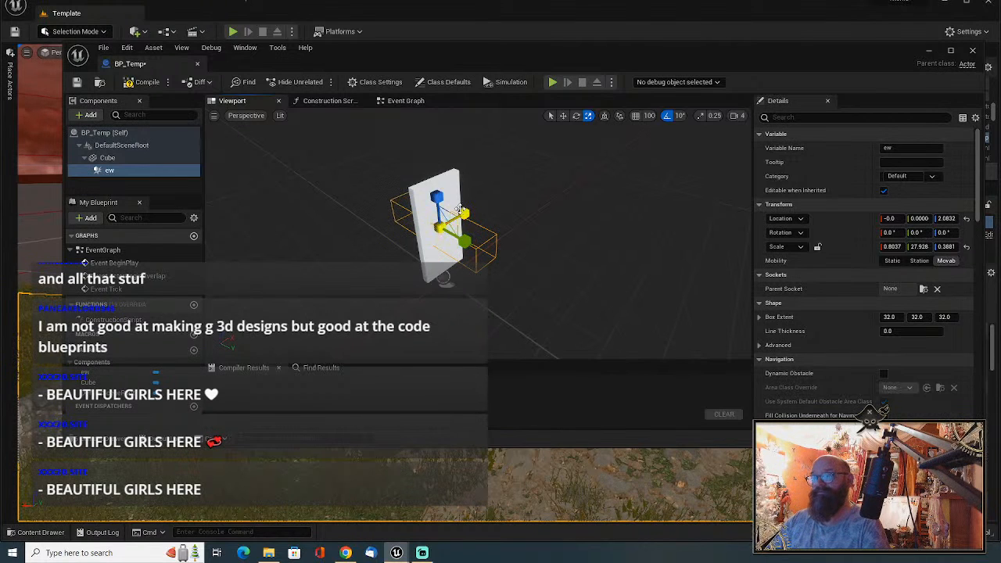
{"action": "left_click_drag", "start_coordinate": [460, 209], "coordinate": [439, 180]}
{"action": "right_click_drag", "start_coordinate": [513, 207], "coordinate": [383, 205]}
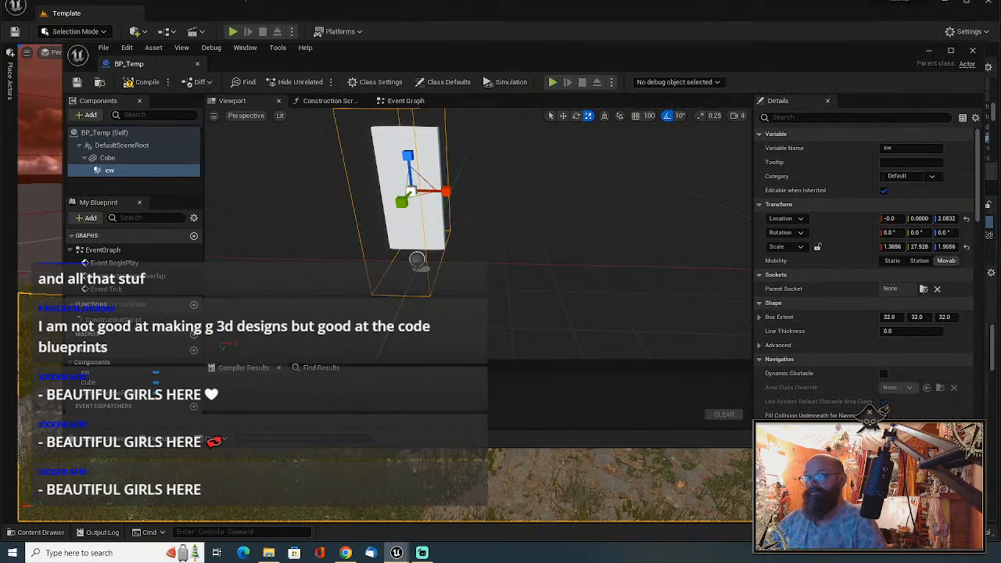
{"action": "mouse_move", "coordinate": [346, 553]}
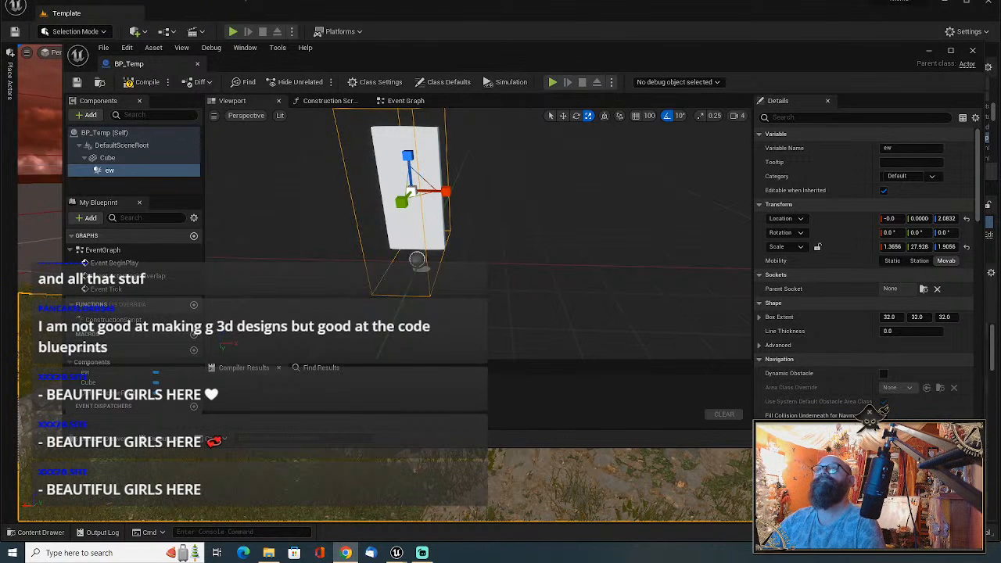
{"action": "right_click_drag", "start_coordinate": [505, 235], "coordinate": [724, 144]}
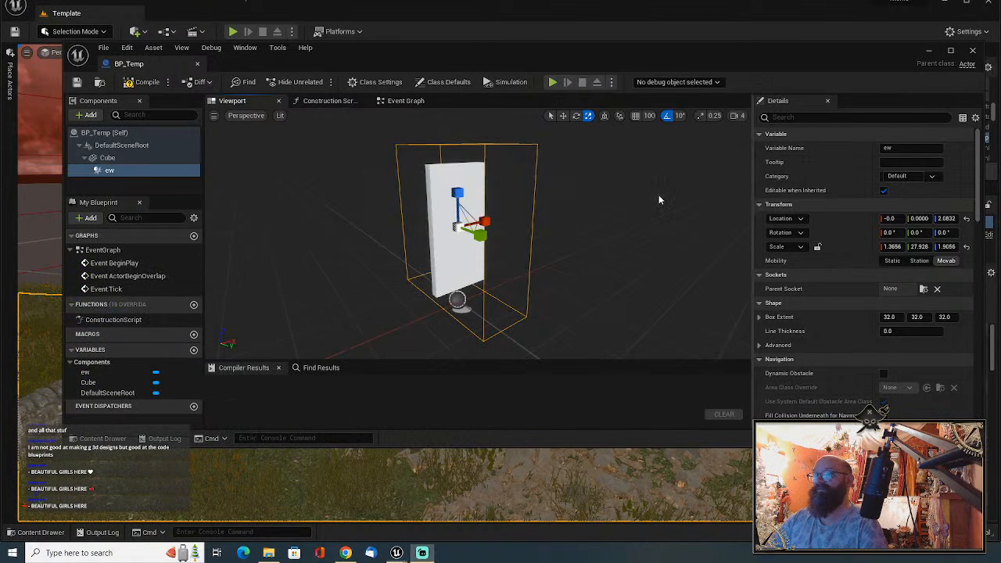
Delete the default BeginPlay, ActorBeginOverlap and Tick event nodes from BP_Temp's event graph.
{"action": "left_click", "coordinate": [465, 235]}
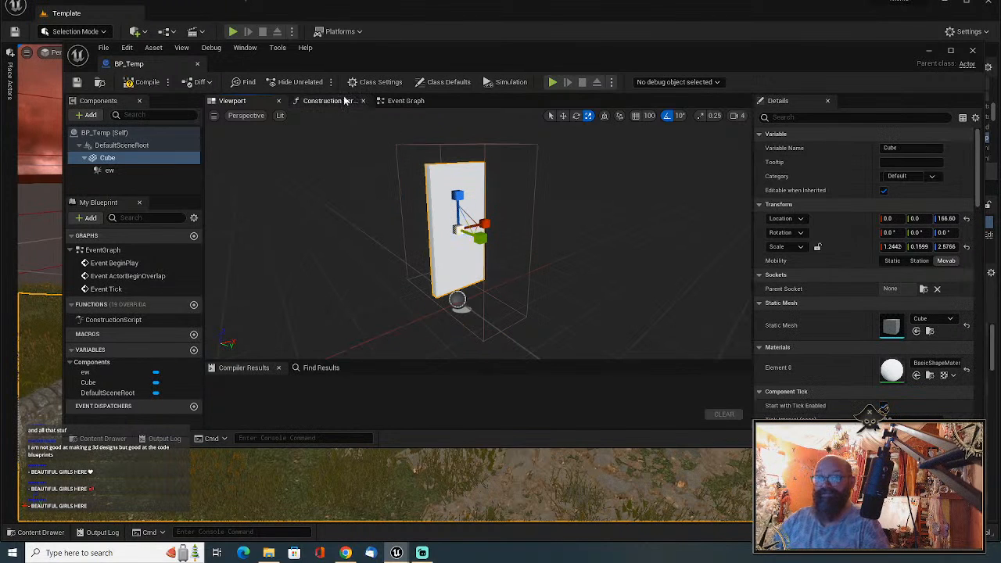
{"action": "left_click", "coordinate": [531, 233]}
{"action": "left_click", "coordinate": [406, 100]}
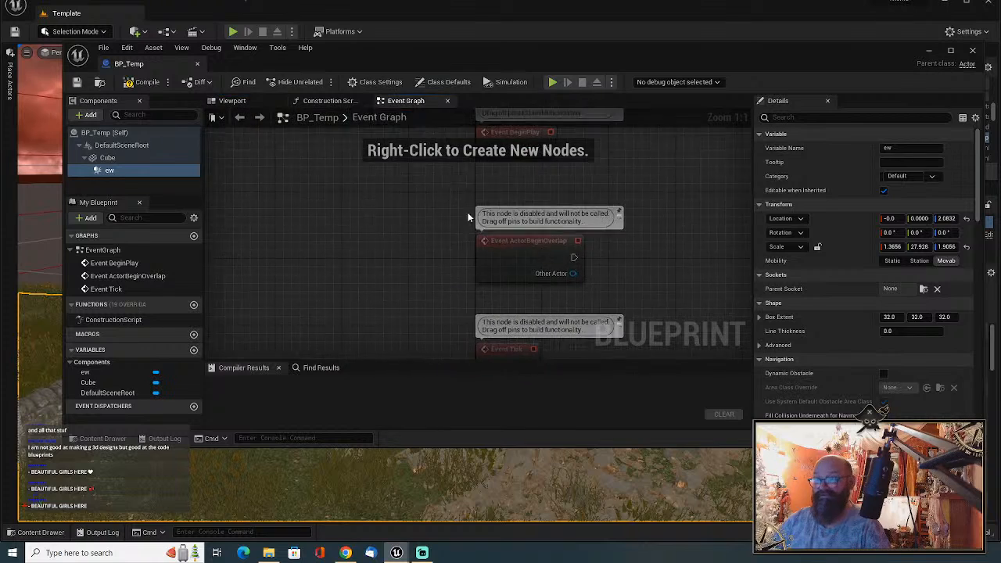
{"action": "right_click_drag", "start_coordinate": [422, 210], "coordinate": [290, 203]}
{"action": "scroll", "coordinate": [267, 257], "scroll_direction": "down", "scroll_amount": 2}
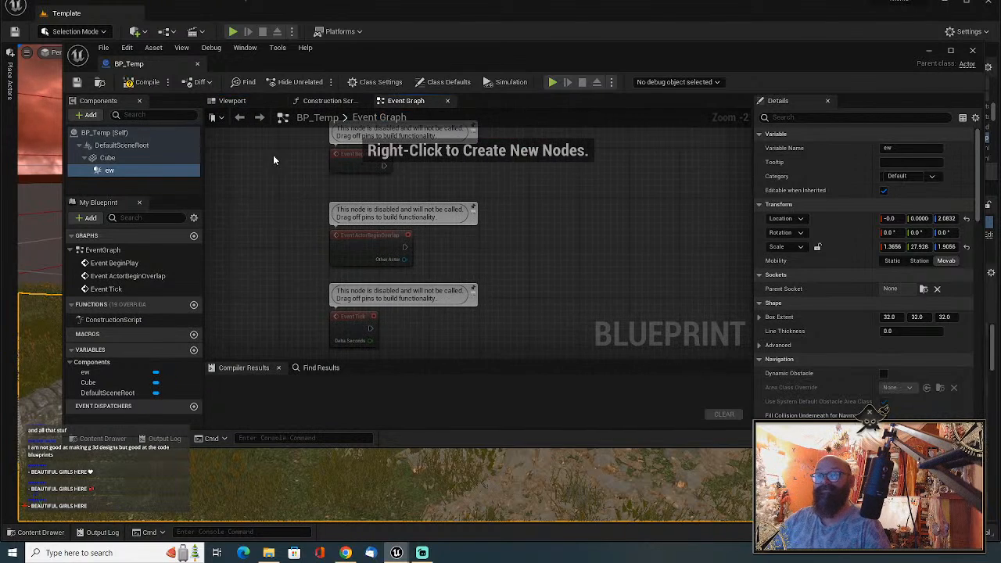
{"action": "left_click_drag", "start_coordinate": [271, 141], "coordinate": [476, 341]}
{"action": "key", "text": "Delete"}
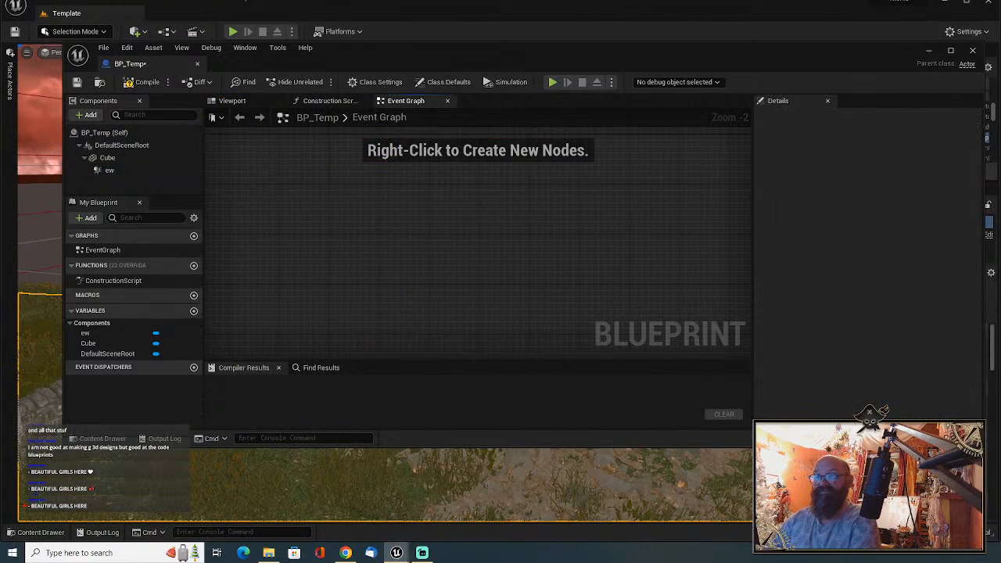
Place a reference to the collision box component in BP_Temp's event graph.
{"action": "right_click_drag", "start_coordinate": [439, 305], "coordinate": [352, 319]}
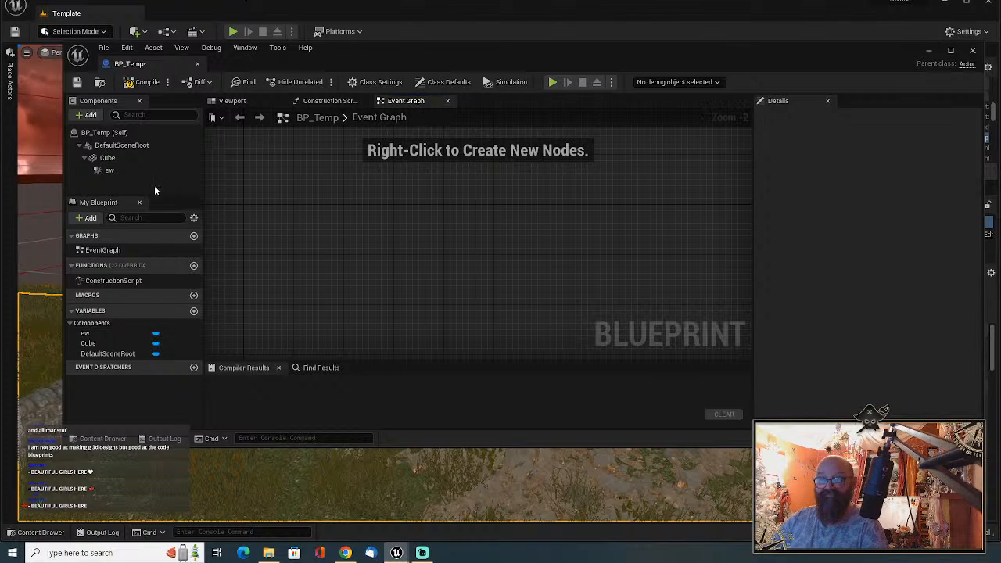
{"action": "left_click", "coordinate": [110, 171]}
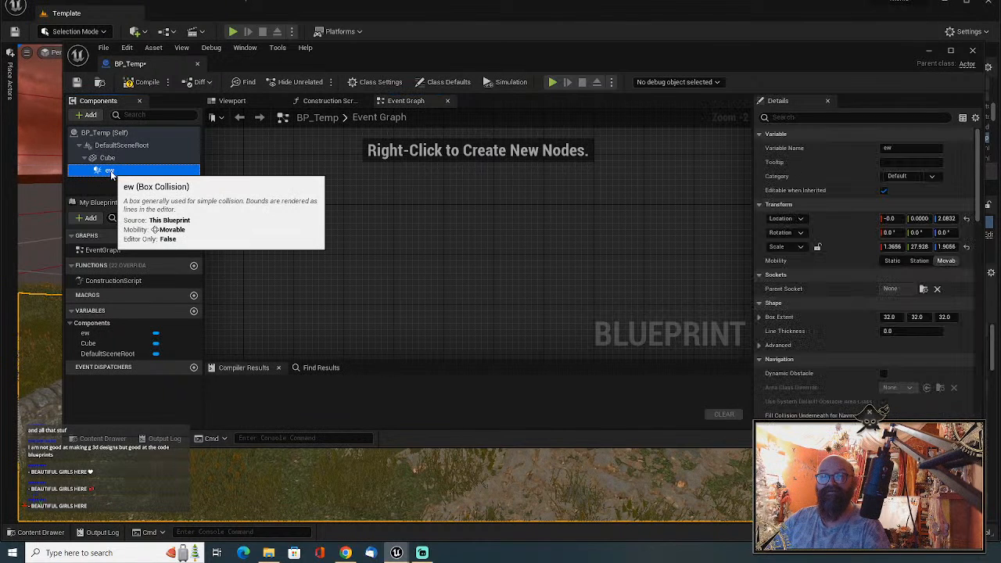
{"action": "left_click_drag", "start_coordinate": [110, 173], "coordinate": [346, 233]}
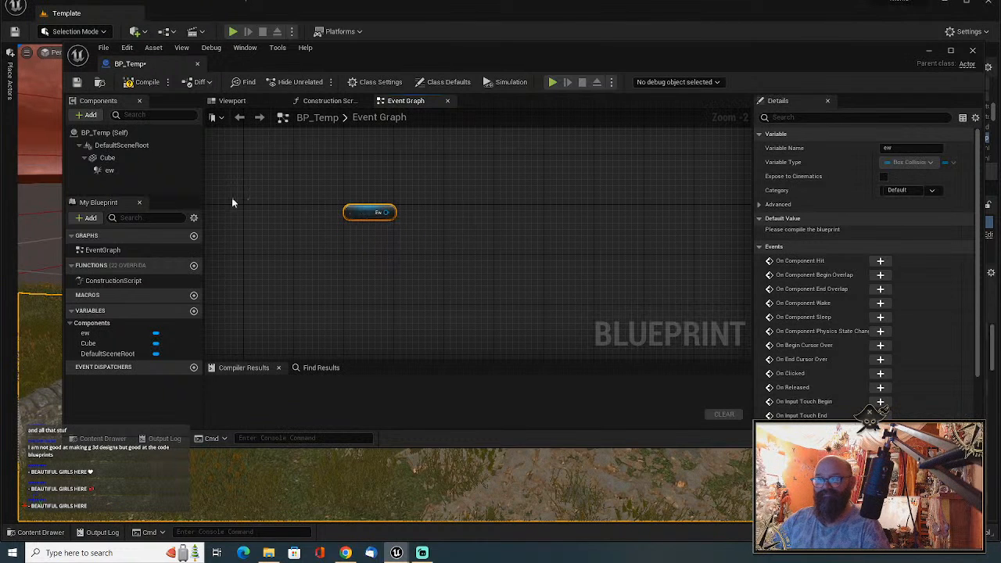
Rename the box collision component under the cube as Col_Box.
{"action": "left_click", "coordinate": [110, 172]}
{"action": "left_click", "coordinate": [112, 171]}
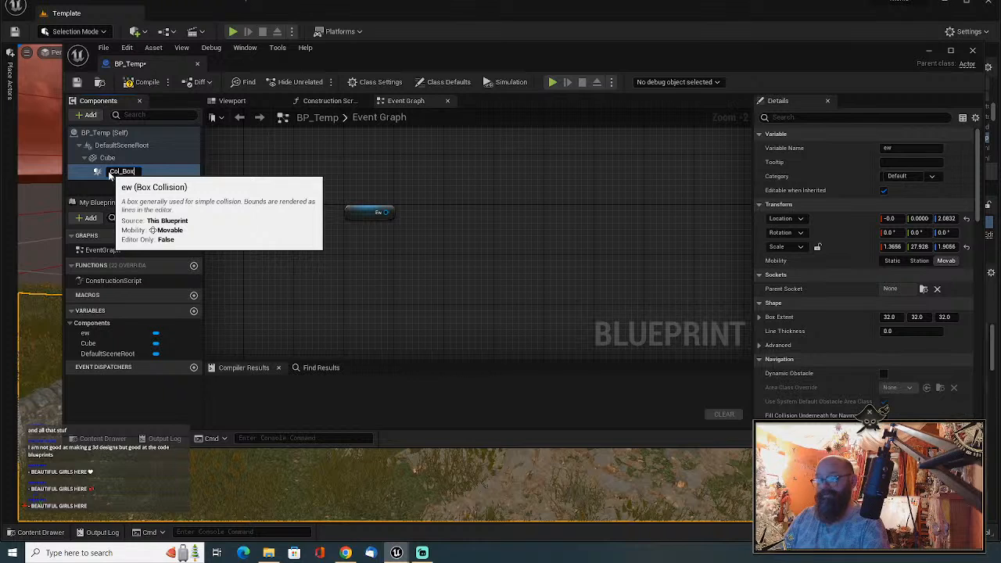
{"action": "key", "text": "Return"}
{"action": "right_click_drag", "start_coordinate": [397, 183], "coordinate": [460, 151]}
{"action": "left_click", "coordinate": [433, 182]}
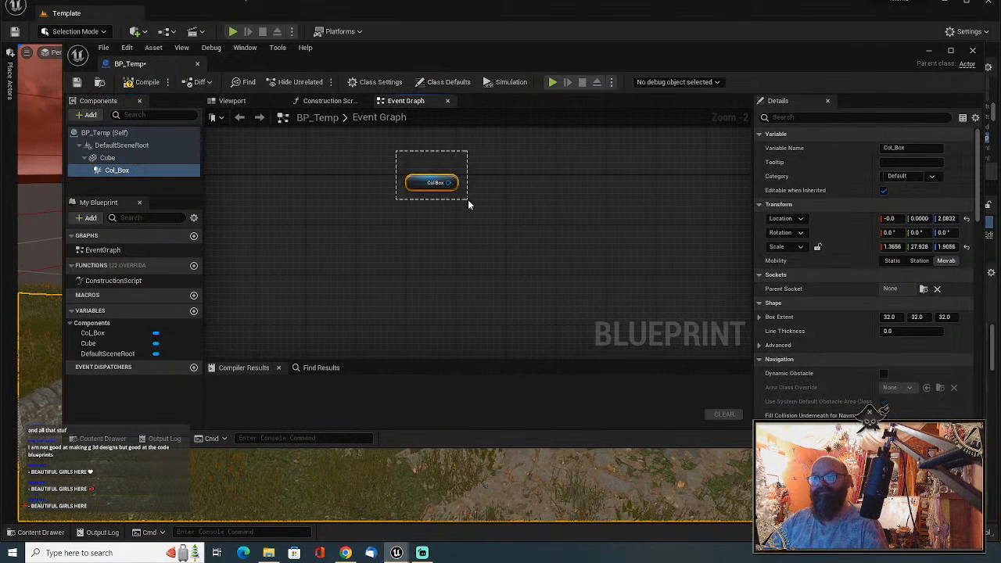
Add an On Component Begin Overlap event for Col_Box to the event graph.
{"action": "left_click", "coordinate": [117, 170]}
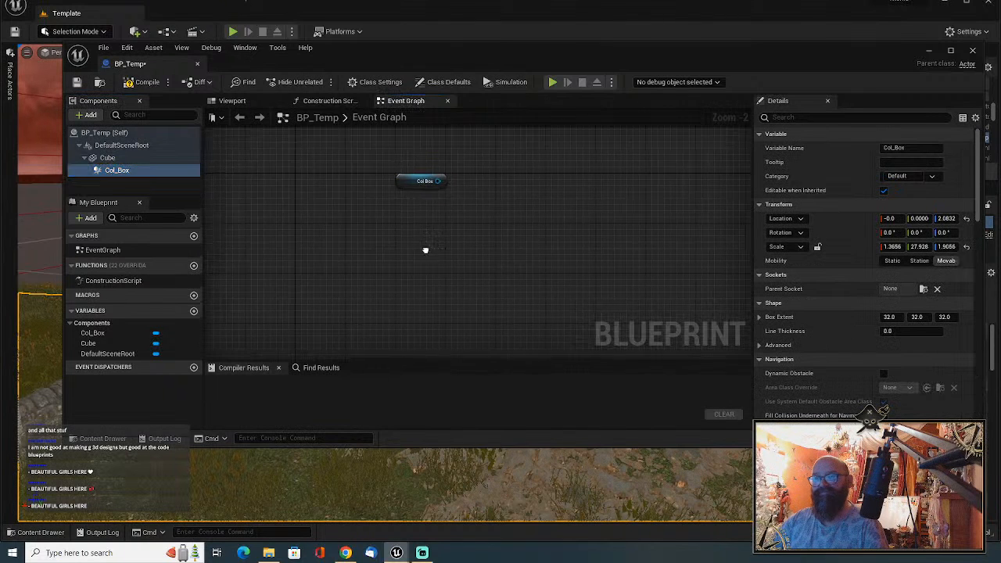
{"action": "right_click_drag", "start_coordinate": [428, 249], "coordinate": [375, 217]}
{"action": "right_click", "coordinate": [359, 295]}
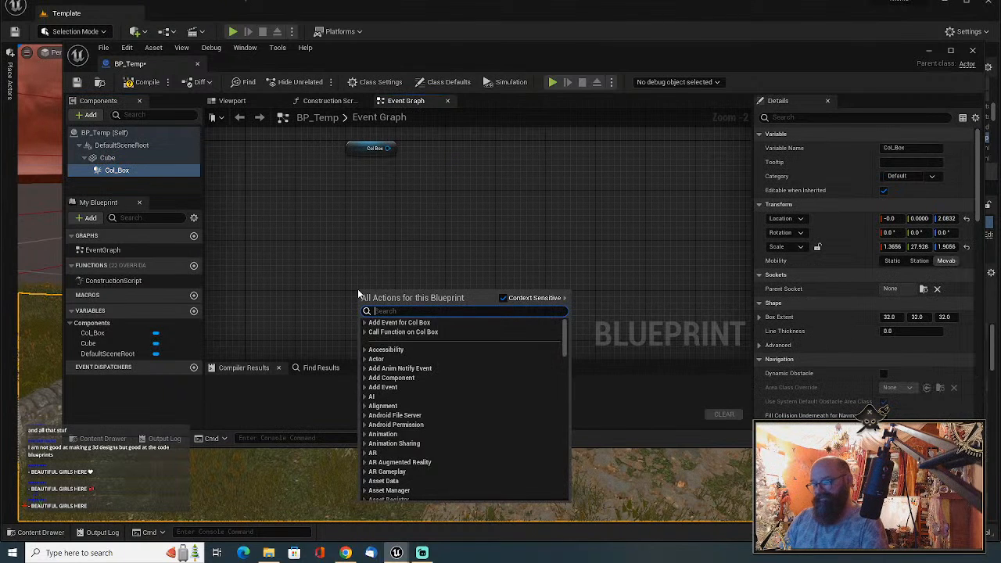
{"action": "type", "text": "on overlap"}
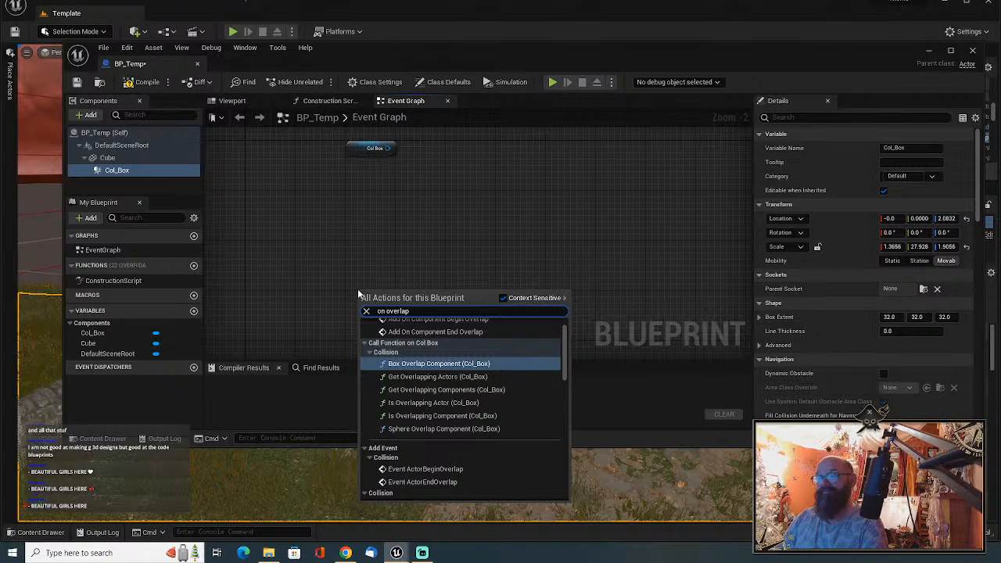
{"action": "scroll", "coordinate": [468, 341], "scroll_direction": "up", "scroll_amount": 2}
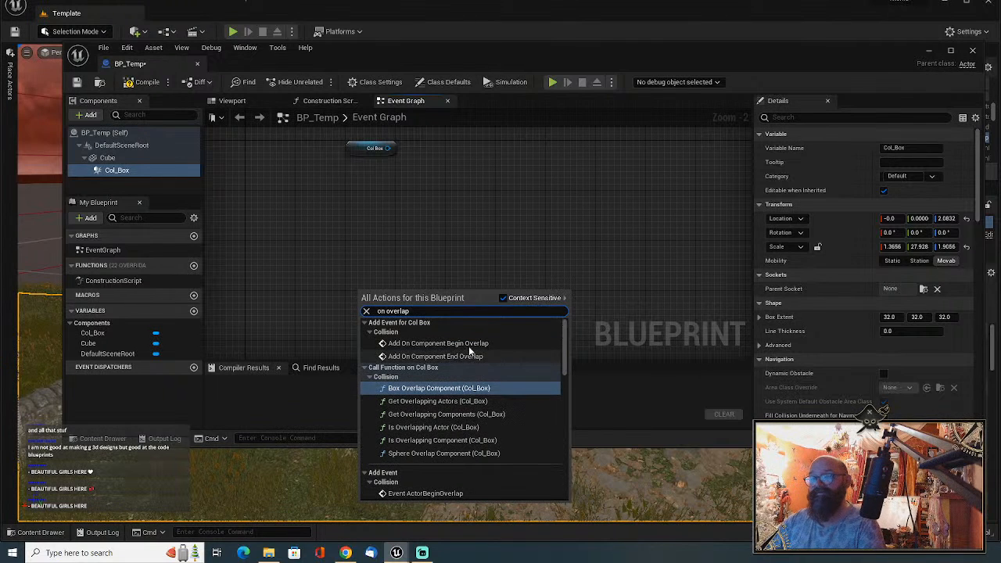
{"action": "left_click", "coordinate": [409, 347]}
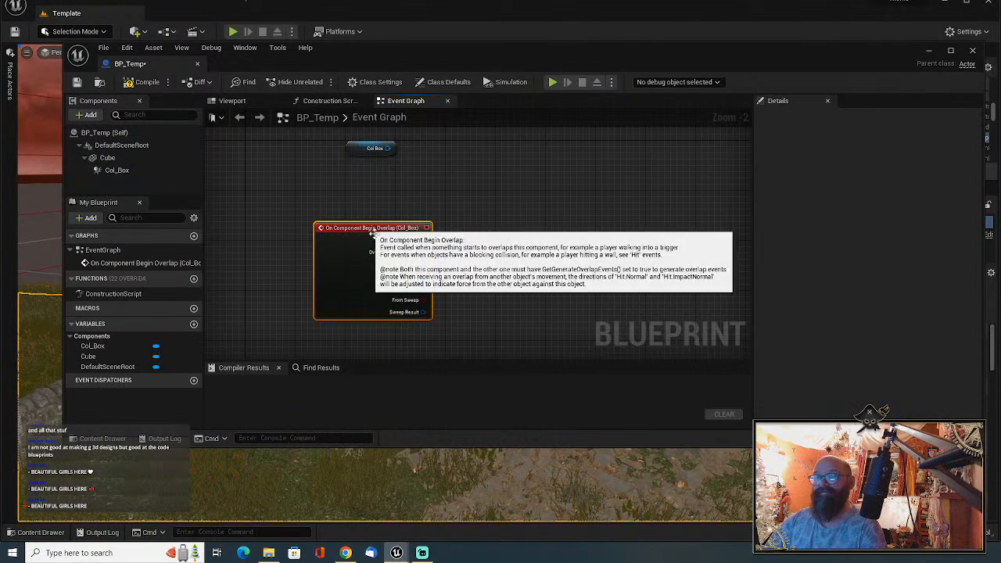
Delete the unneeded Col Box reference node and reposition the overlap event in the graph.
{"action": "left_click", "coordinate": [371, 148]}
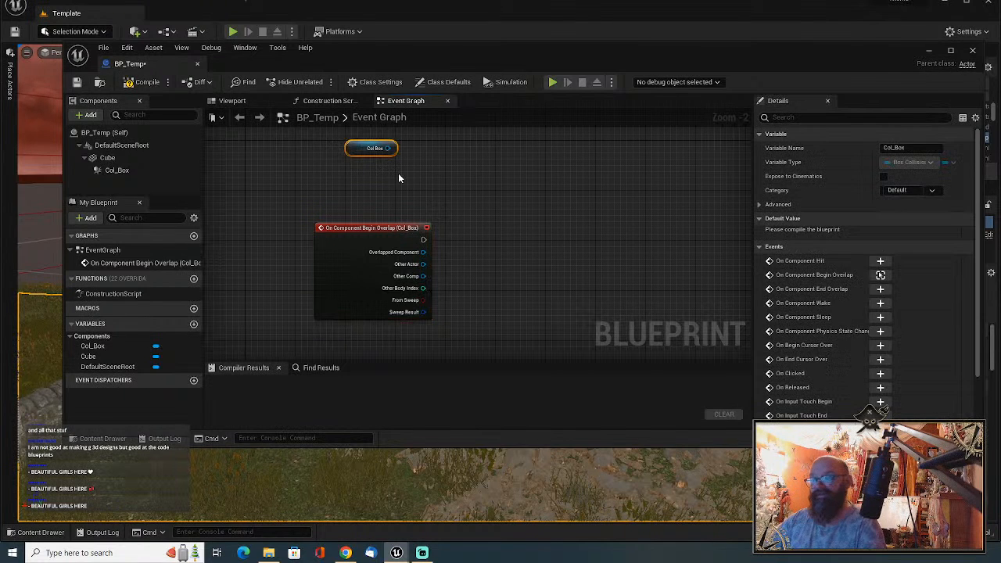
{"action": "key", "text": "Delete"}
{"action": "left_click_drag", "start_coordinate": [372, 232], "coordinate": [362, 205]}
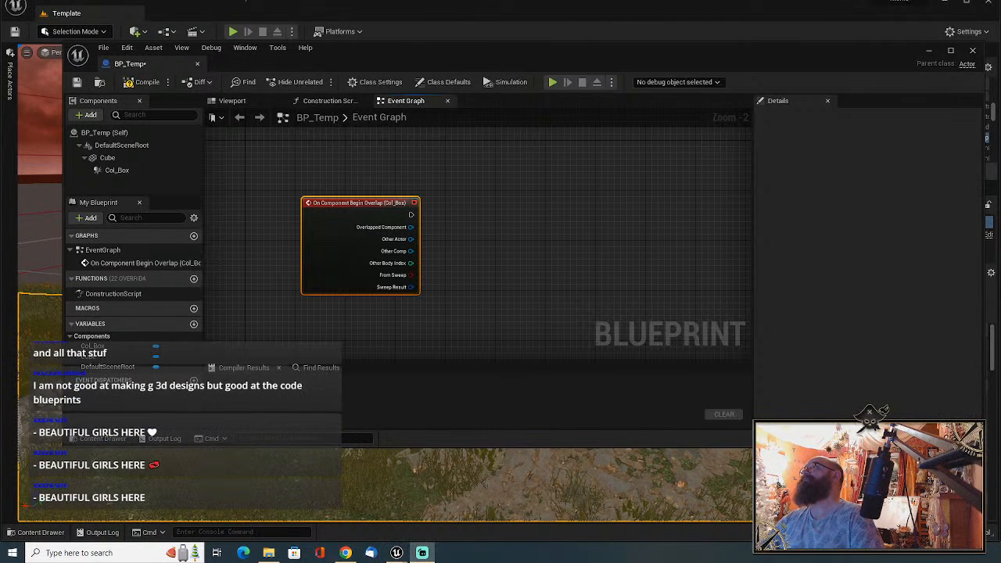
Run a Cast To BP_PlayerCharacter node from the overlap event and feed Other Actor into its Object input.
{"action": "right_click_drag", "start_coordinate": [475, 165], "coordinate": [481, 188]}
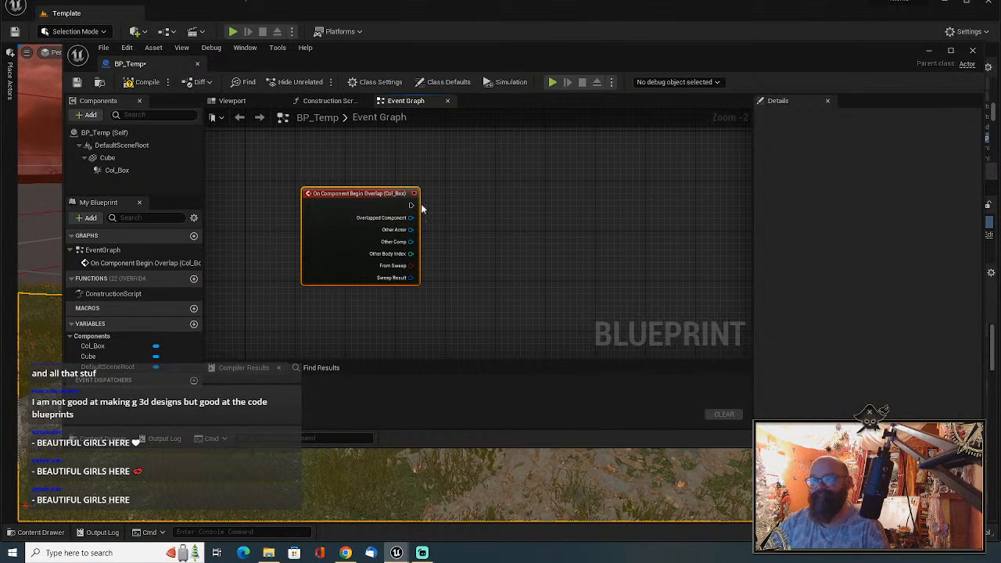
{"action": "left_click_drag", "start_coordinate": [411, 205], "coordinate": [494, 210]}
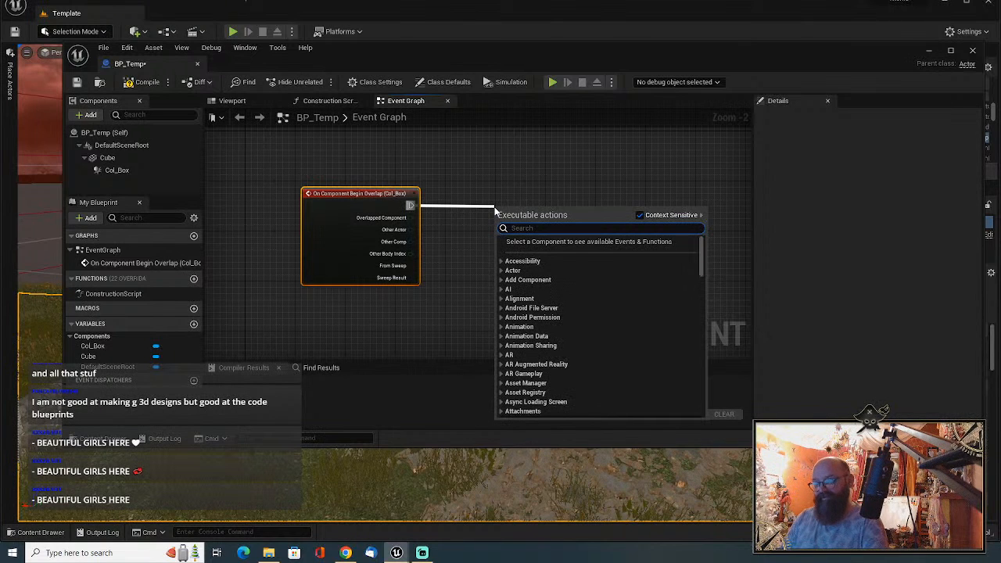
{"action": "type", "text": "cast to bp_"}
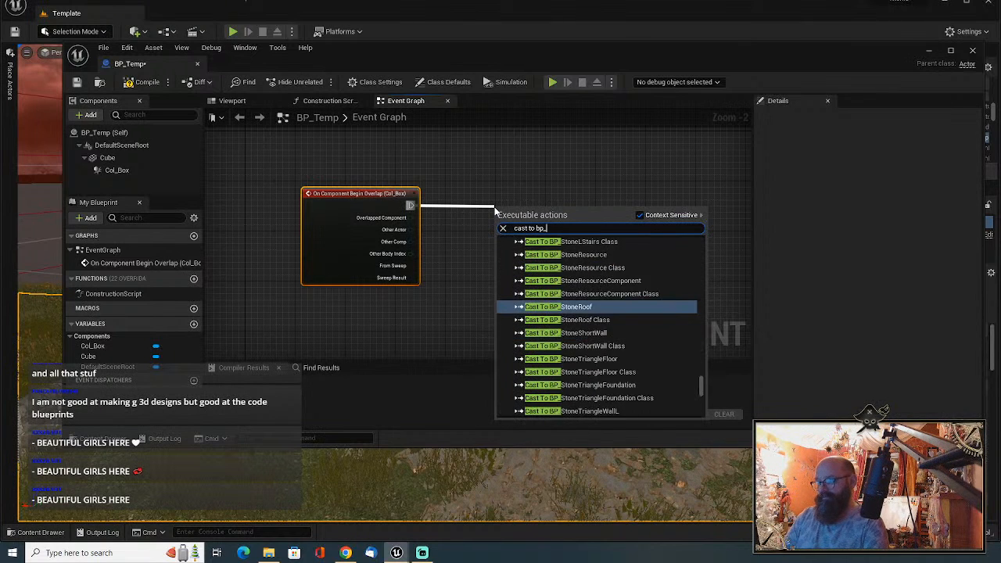
{"action": "type", "text": "player"}
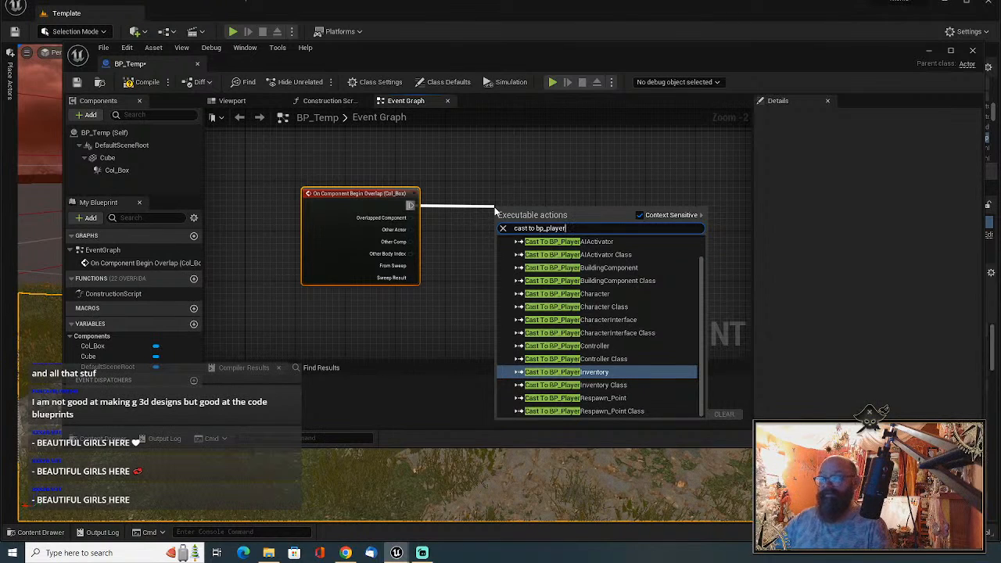
{"action": "left_click", "coordinate": [548, 293]}
{"action": "mouse_move", "coordinate": [565, 212]}
{"action": "left_mouse_down"}
{"action": "mouse_move", "coordinate": [588, 199]}
{"action": "mouse_move", "coordinate": [562, 201]}
{"action": "left_mouse_up"}
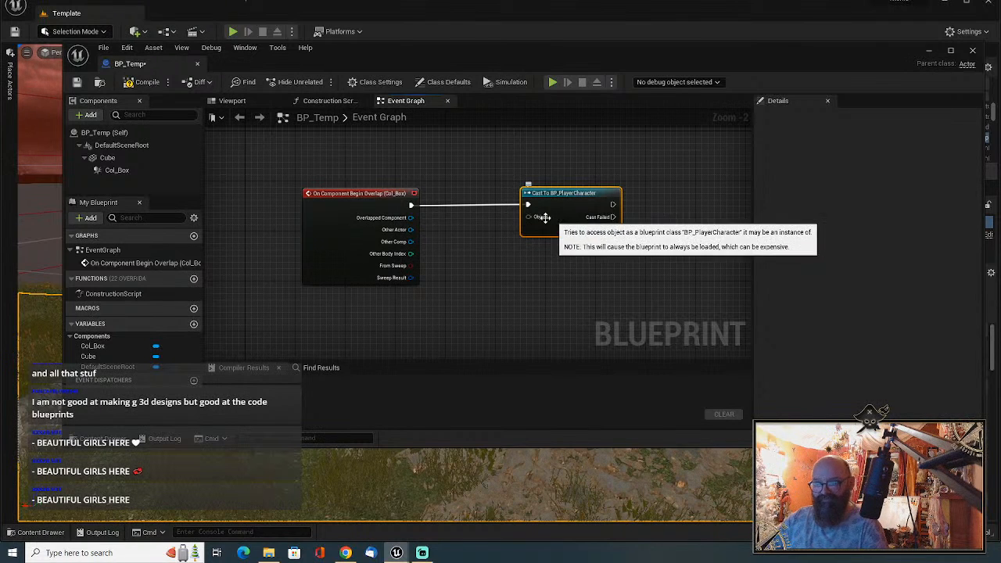
{"action": "left_click_drag", "start_coordinate": [410, 229], "coordinate": [528, 216]}
{"action": "right_click_drag", "start_coordinate": [450, 244], "coordinate": [426, 236]}
{"action": "left_click_drag", "start_coordinate": [341, 131], "coordinate": [403, 280]}
{"action": "left_click_drag", "start_coordinate": [507, 151], "coordinate": [591, 276]}
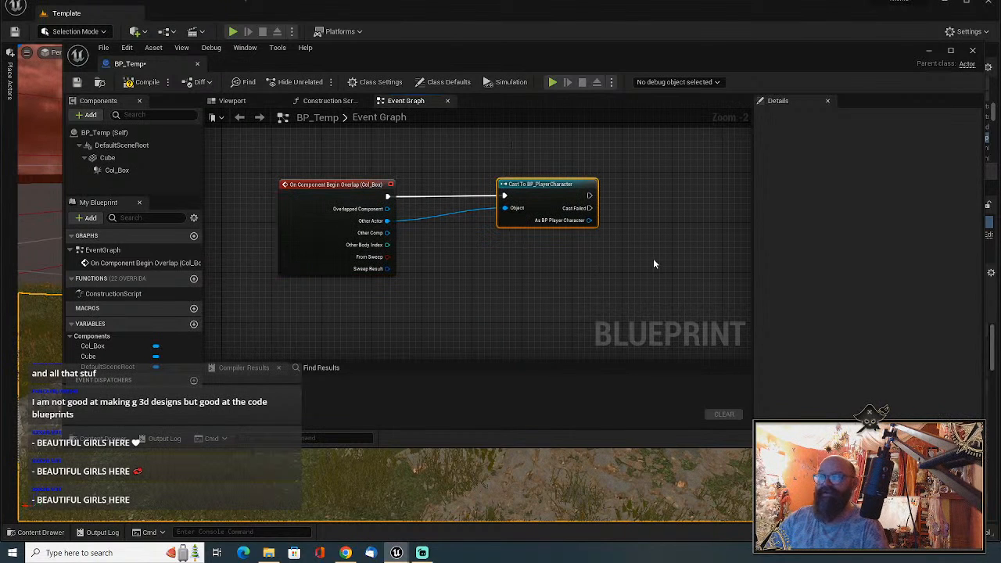
{"action": "right_click_drag", "start_coordinate": [654, 265], "coordinate": [557, 270]}
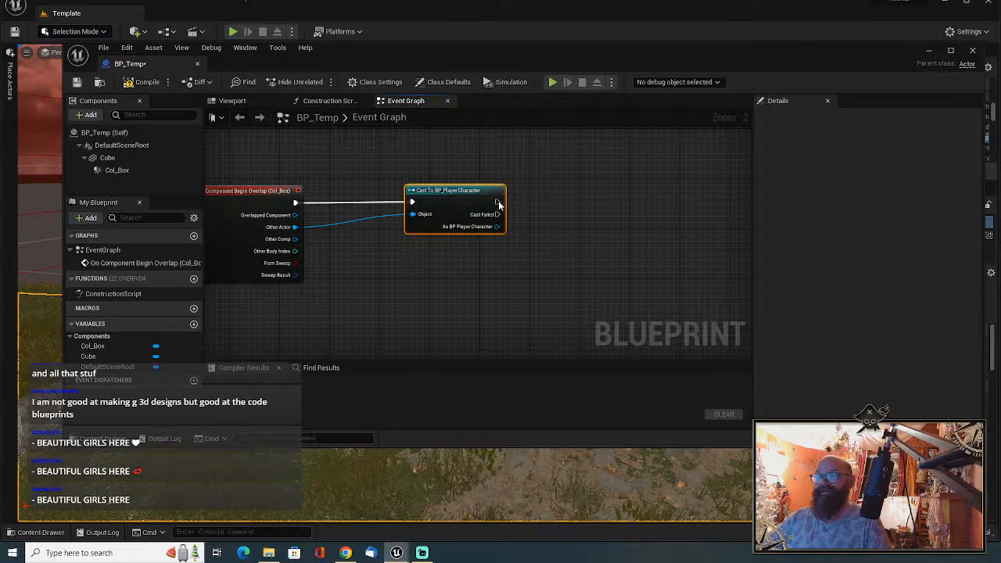
{"action": "left_click_drag", "start_coordinate": [500, 205], "coordinate": [556, 181]}
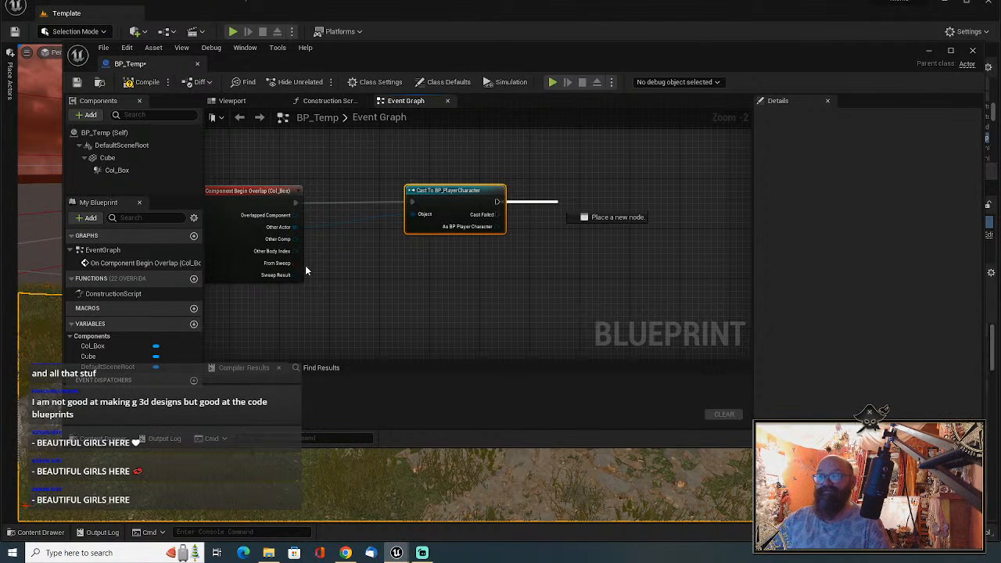
{"action": "left_click_drag", "start_coordinate": [305, 270], "coordinate": [307, 271]}
Place a Cube reference in the graph and add a Set Relative Rotation node that targets it.
{"action": "right_click_drag", "start_coordinate": [375, 282], "coordinate": [400, 295]}
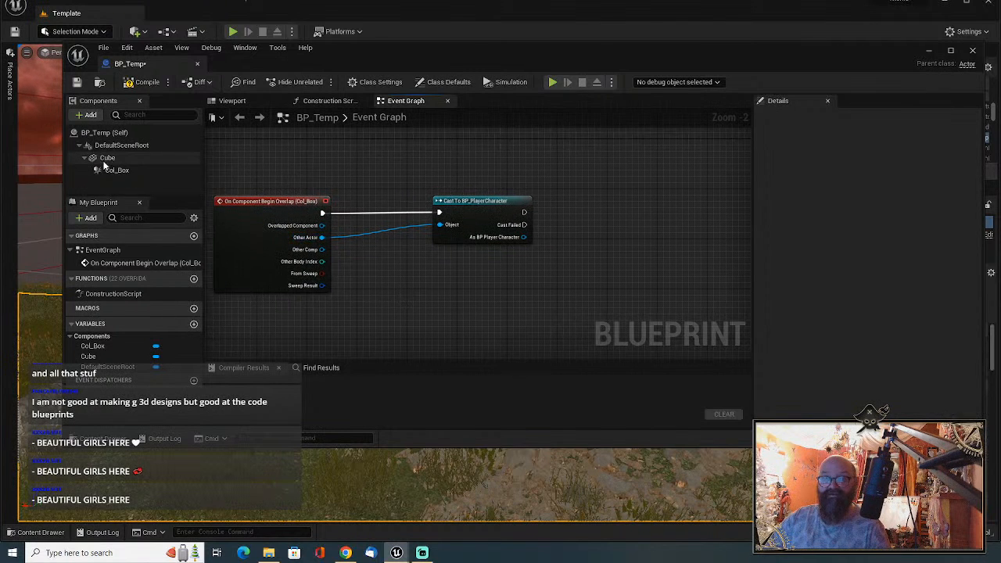
{"action": "left_click_drag", "start_coordinate": [107, 157], "coordinate": [681, 222]}
{"action": "type", "text": "set"}
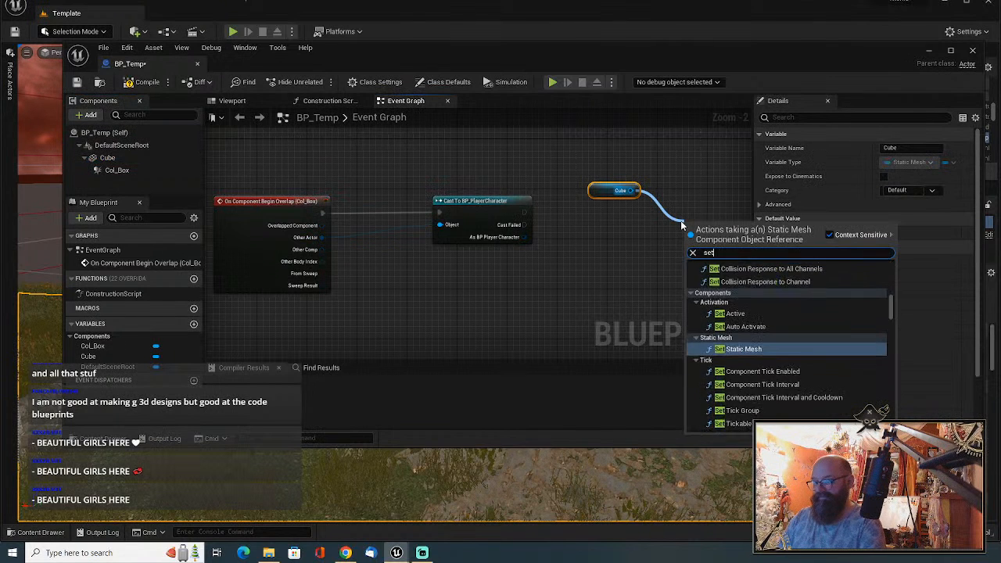
{"action": "type", "text": " rotation"}
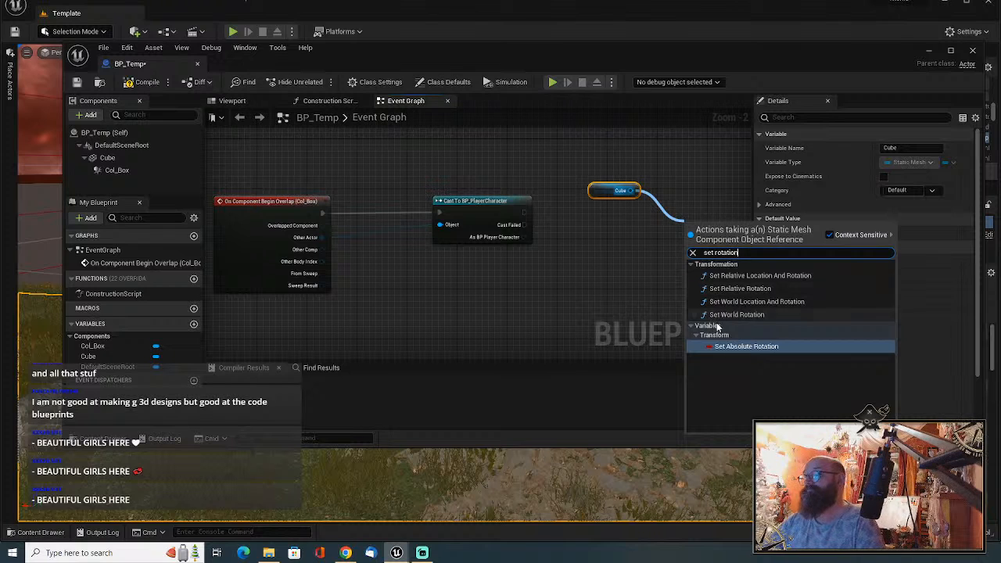
{"action": "left_click", "coordinate": [752, 290]}
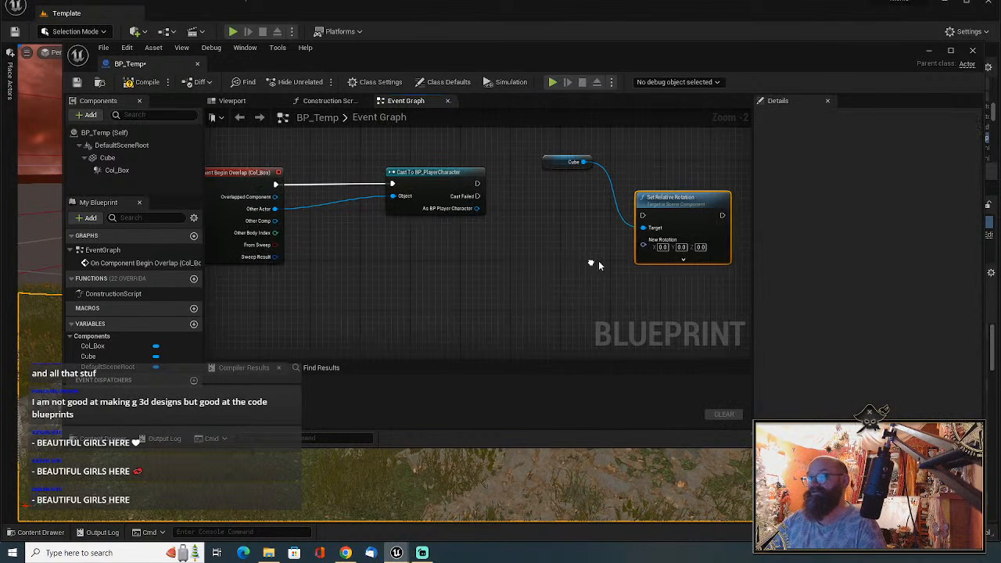
Set the new rotation's Z value to 90 and execute the rotation node after the successful player cast.
{"action": "left_click", "coordinate": [698, 249]}
{"action": "type", "text": "90"}
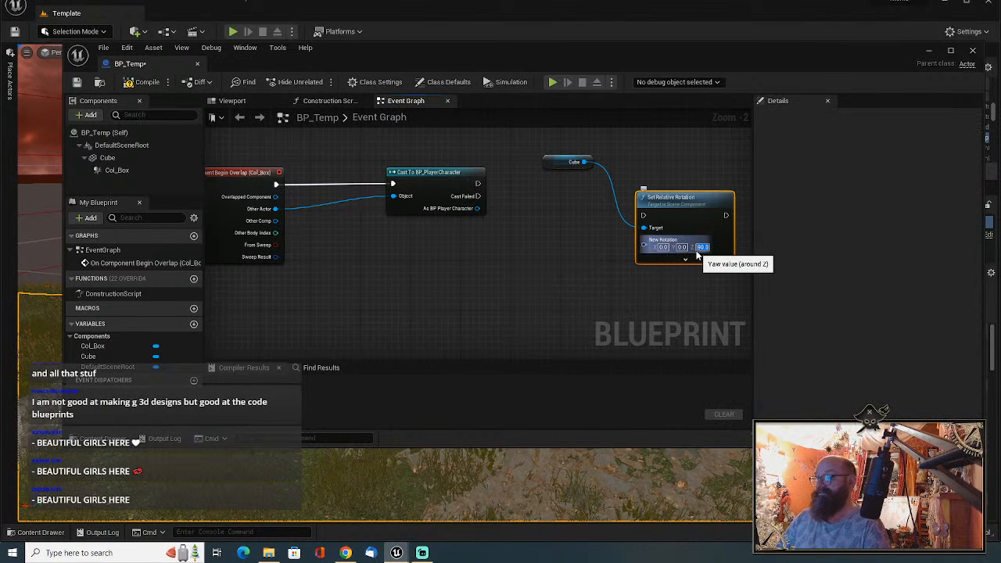
{"action": "left_click_drag", "start_coordinate": [483, 188], "coordinate": [644, 216]}
Review the node chain from the Col_Box overlap event through the player cast to the cube's rotation.
{"action": "scroll", "coordinate": [480, 284], "scroll_direction": "down", "scroll_amount": 2}
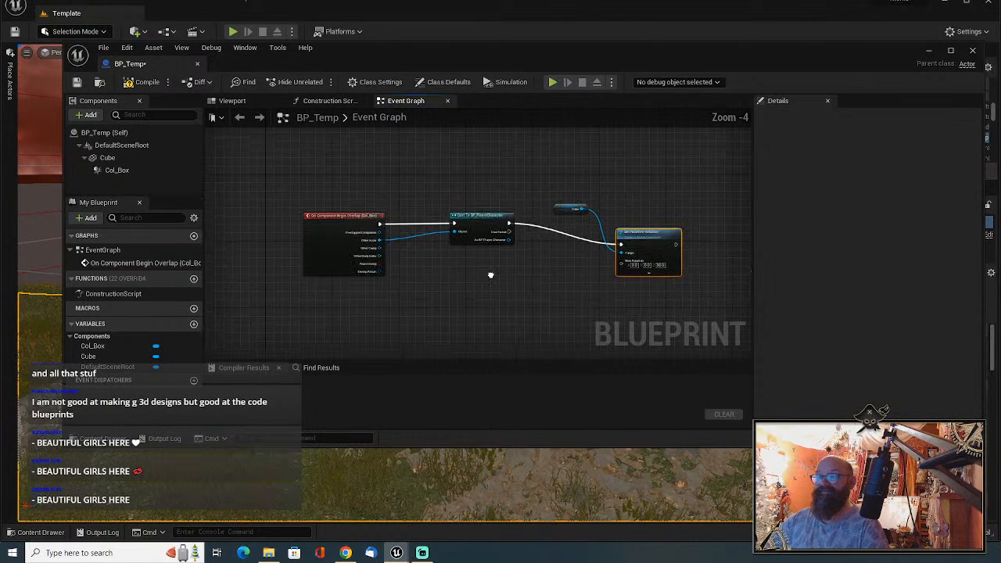
{"action": "left_click_drag", "start_coordinate": [270, 176], "coordinate": [501, 317]}
{"action": "left_click_drag", "start_coordinate": [528, 168], "coordinate": [695, 338]}
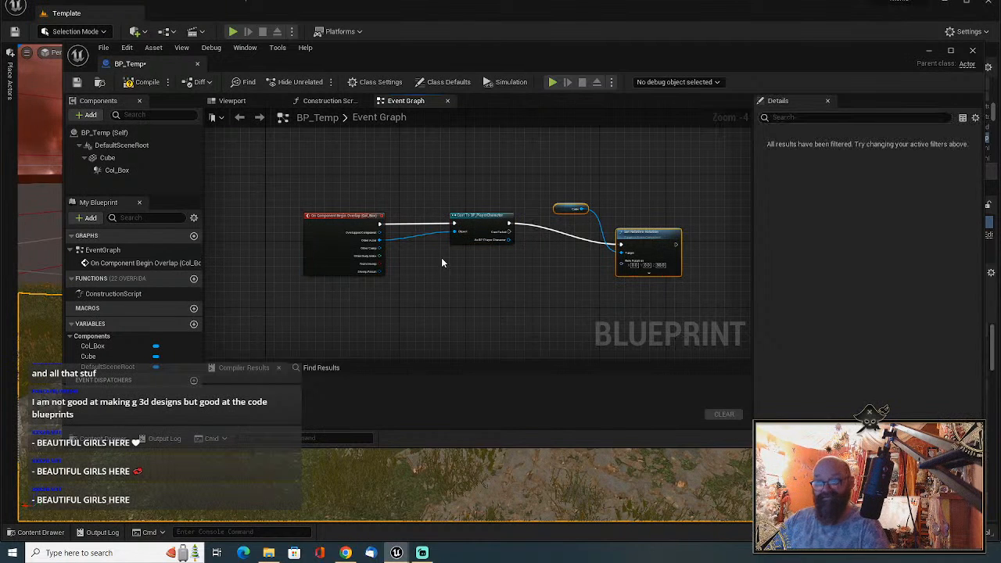
{"action": "left_click", "coordinate": [339, 262]}
{"action": "scroll", "coordinate": [335, 263], "scroll_direction": "up", "scroll_amount": 2}
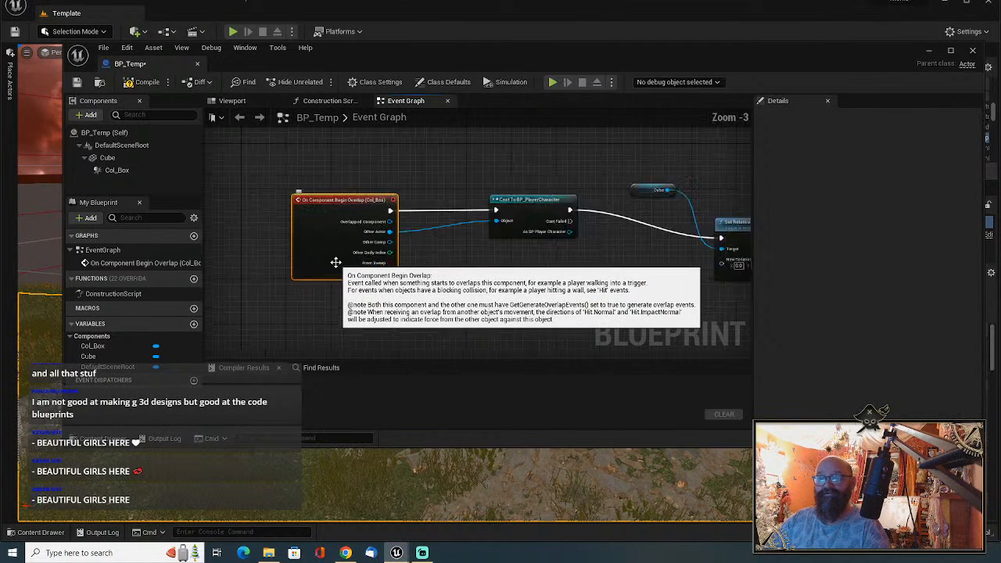
{"action": "left_click_drag", "start_coordinate": [455, 163], "coordinate": [622, 293]}
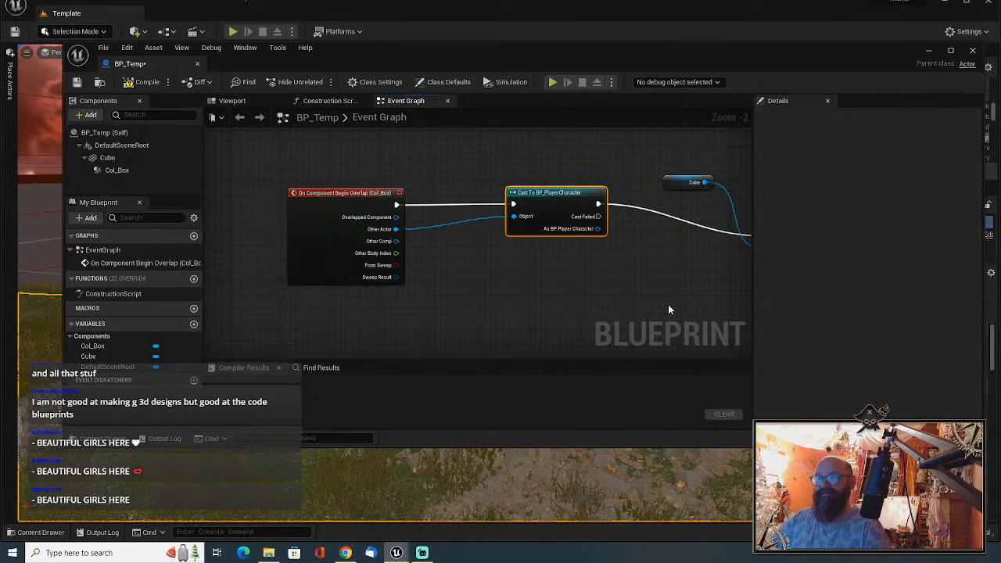
{"action": "right_click_drag", "start_coordinate": [668, 304], "coordinate": [519, 309]}
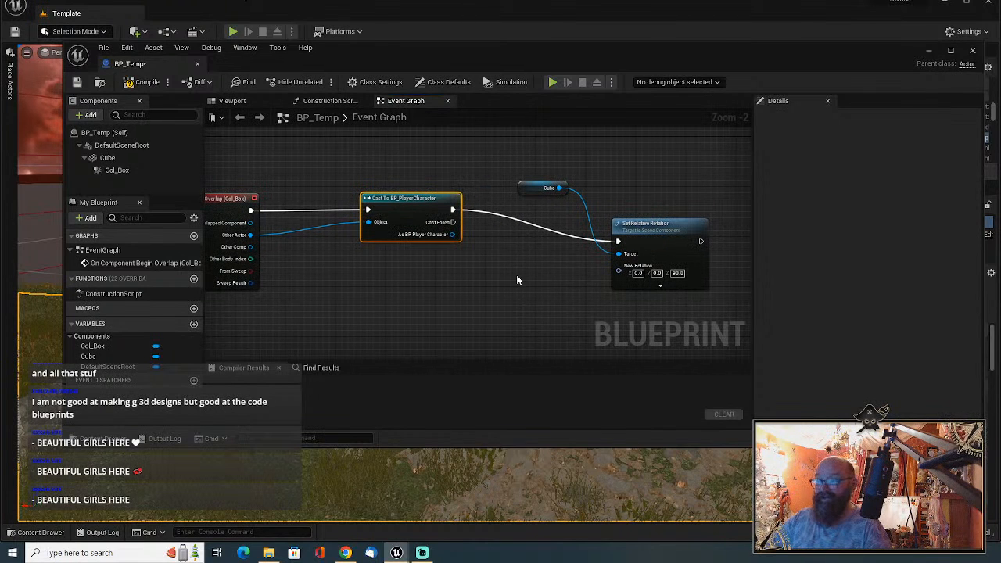
{"action": "left_click_drag", "start_coordinate": [498, 167], "coordinate": [689, 314]}
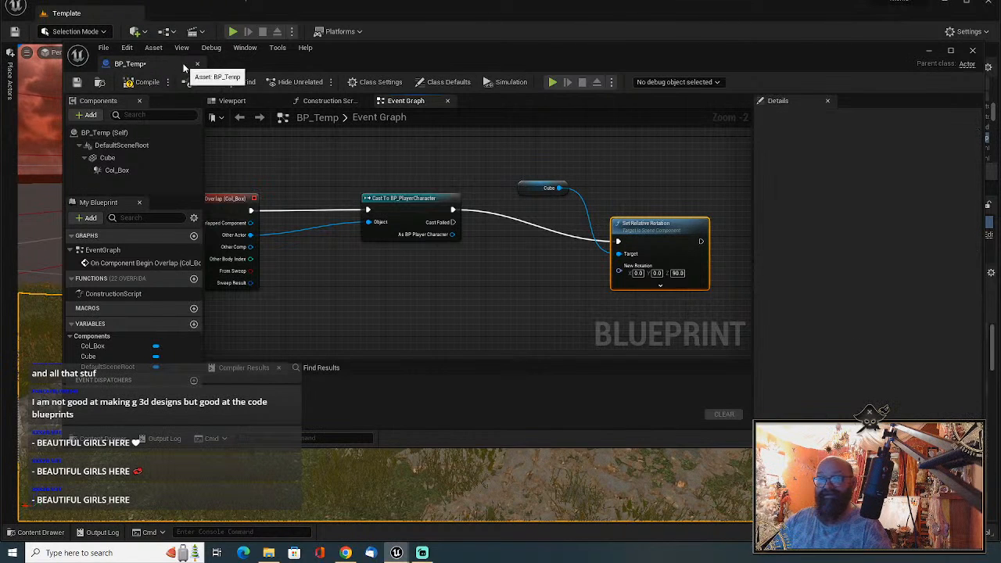
Compile and save the BP_Temp Blueprint, and close its editor.
{"action": "left_click", "coordinate": [143, 82]}
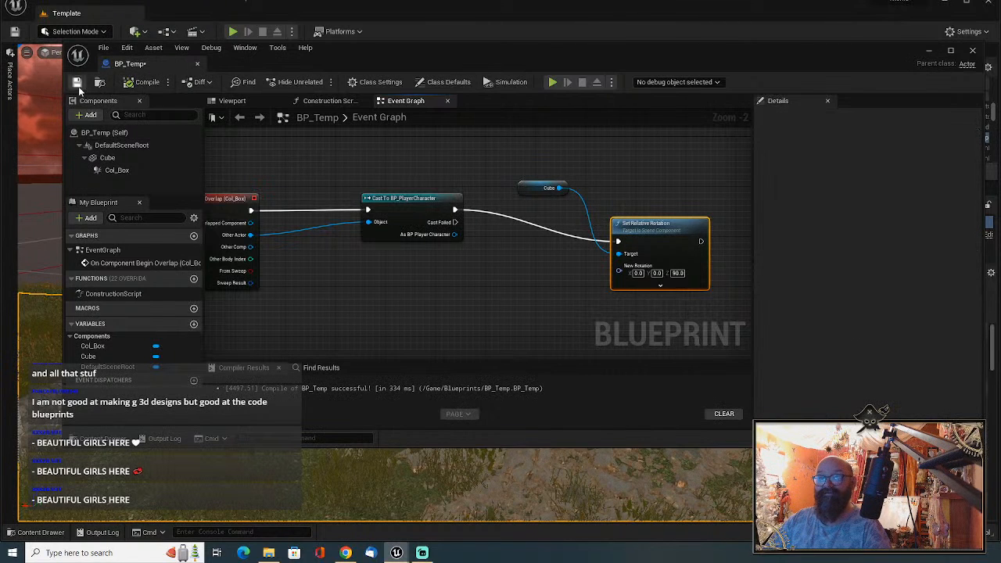
{"action": "left_click", "coordinate": [77, 81]}
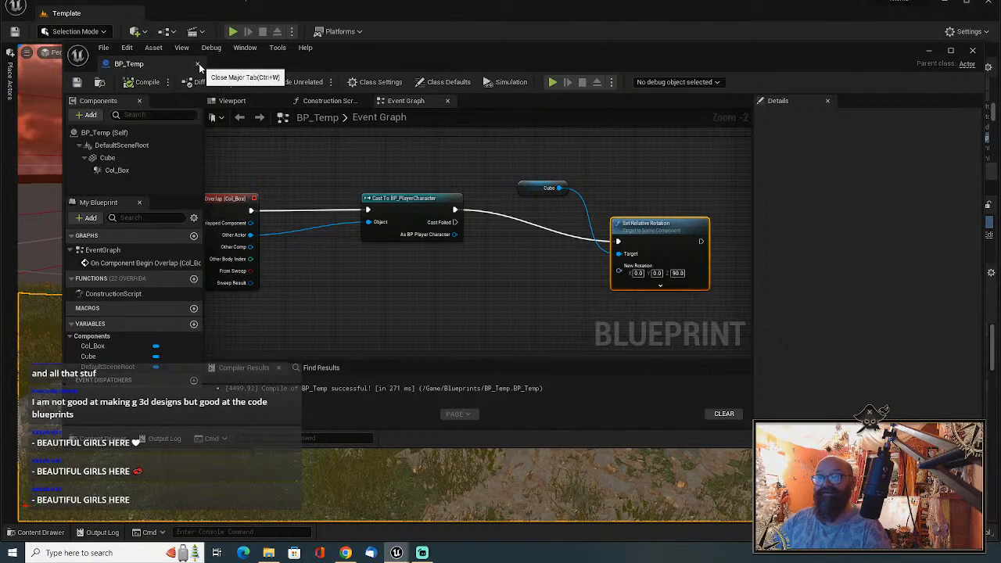
{"action": "left_click", "coordinate": [197, 63]}
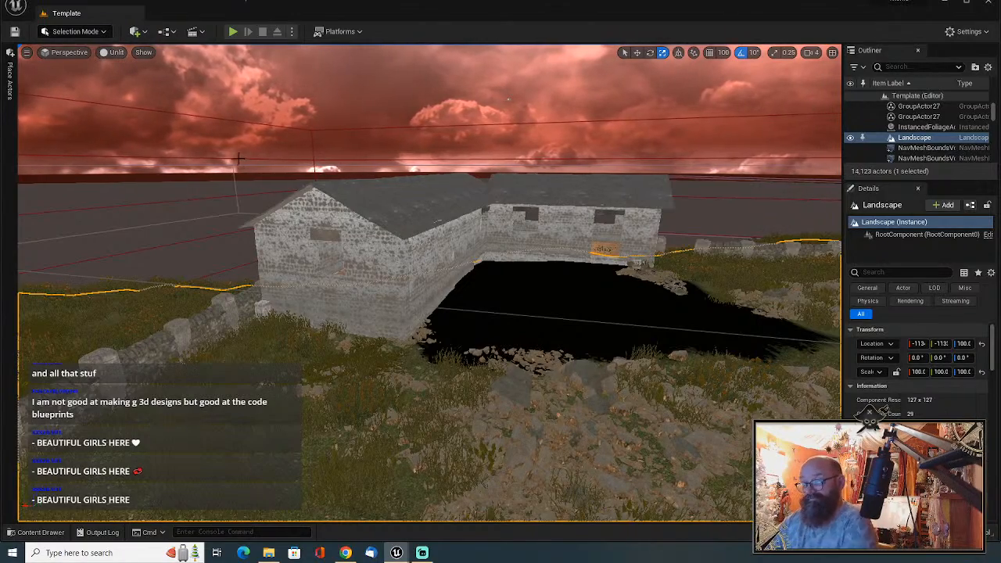
Duplicate both slopes of the wing's roof (b_roof_01 and b_roof_2) along the ridge so they extend into the adjoining roof.
{"action": "right_click_drag", "start_coordinate": [237, 159], "coordinate": [241, 191]}
{"action": "key", "text": "a"}
{"action": "key", "text": "w"}
{"action": "left_click", "coordinate": [478, 162]}
{"action": "key", "text": "e"}
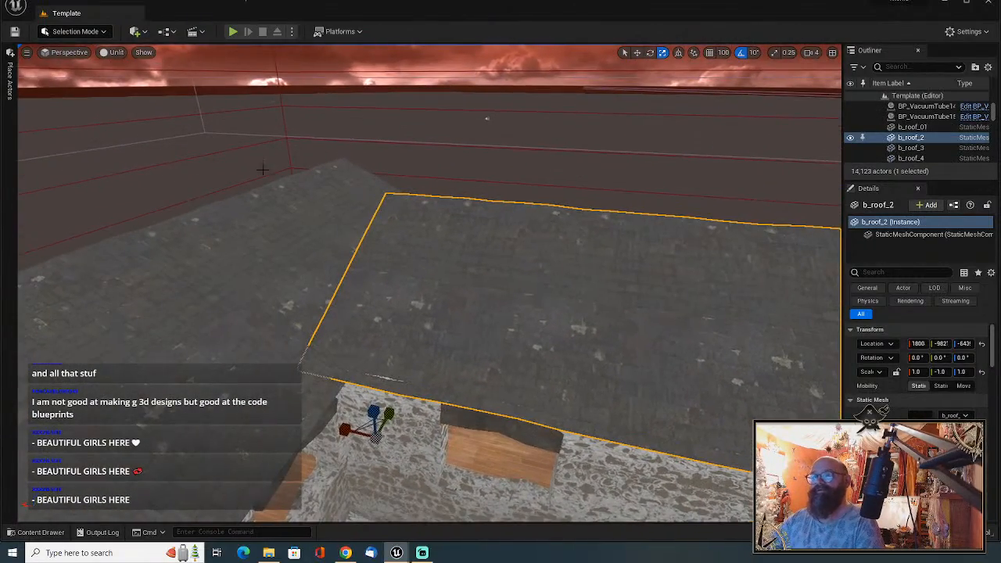
{"action": "left_click", "coordinate": [71, 33]}
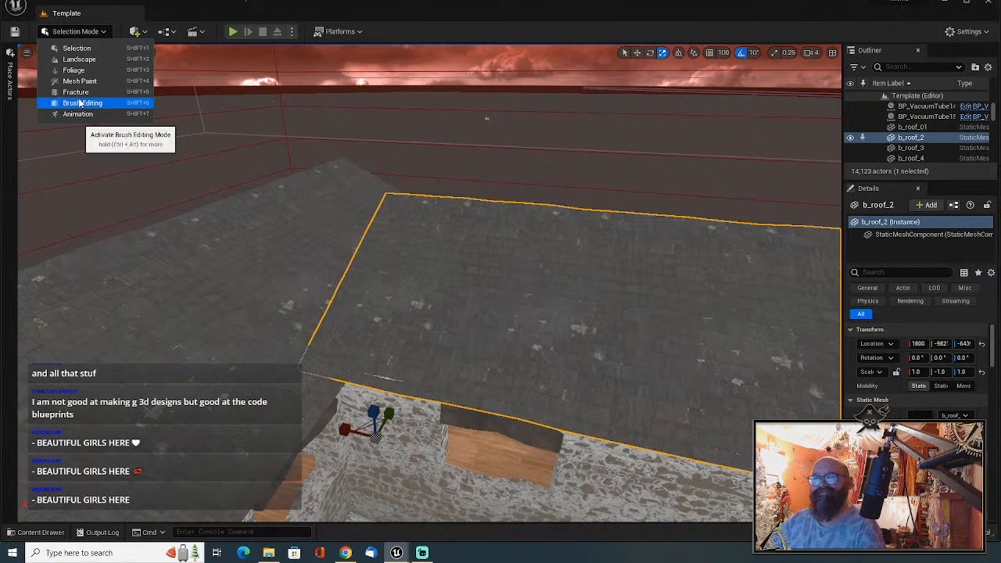
{"action": "right_click_drag", "start_coordinate": [376, 235], "coordinate": [420, 186]}
{"action": "key", "text": "e"}
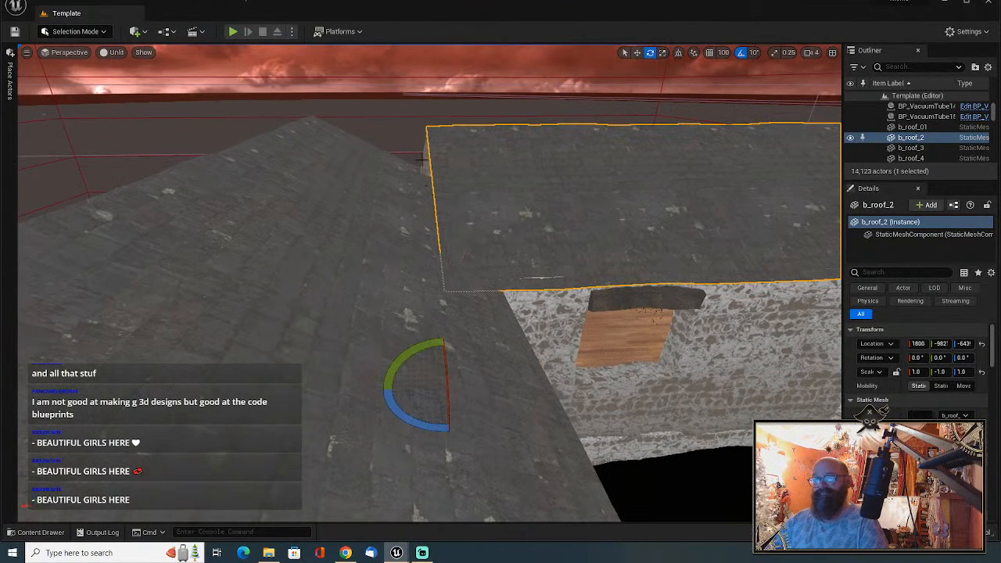
{"action": "left_click", "coordinate": [421, 160], "text": "ctrl"}
{"action": "key", "text": "w"}
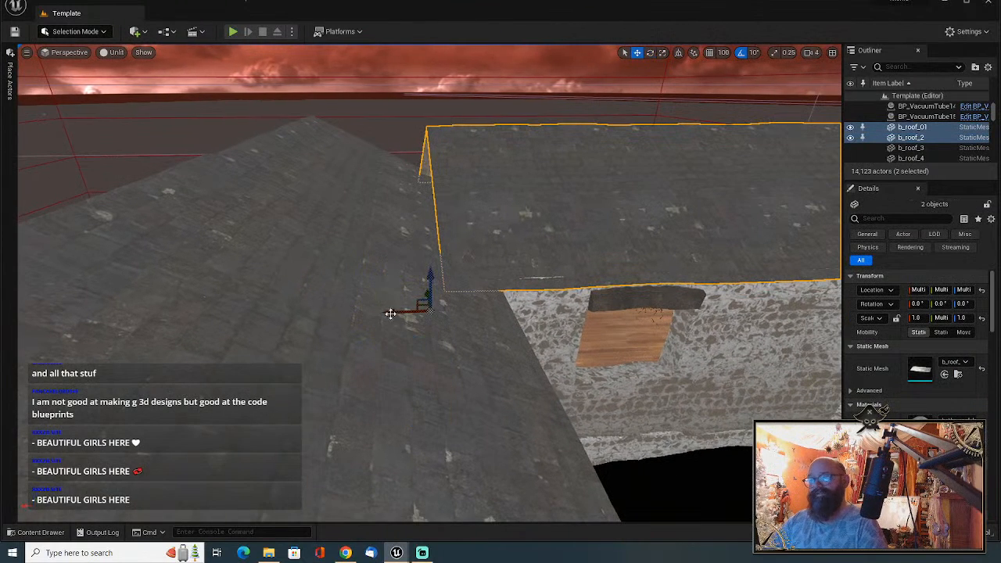
{"action": "left_click_drag", "start_coordinate": [391, 314], "coordinate": [225, 314], "text": "alt"}
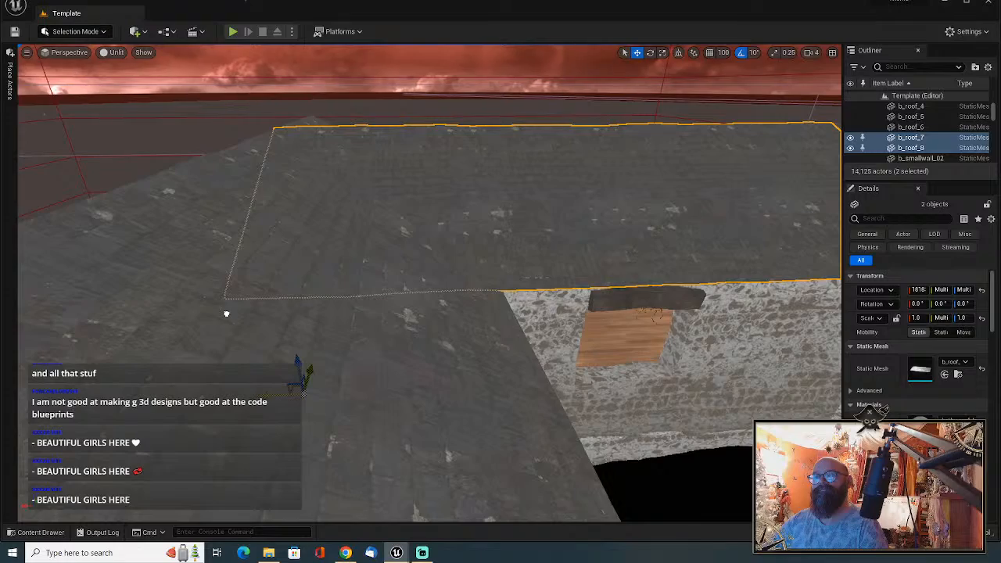
Switch the viewport to the Lit view mode and inspect the roof surface up close.
{"action": "right_click_drag", "start_coordinate": [234, 306], "coordinate": [391, 340]}
{"action": "left_click", "coordinate": [391, 274]}
{"action": "right_click_drag", "start_coordinate": [391, 274], "coordinate": [360, 305]}
{"action": "left_click", "coordinate": [105, 52]}
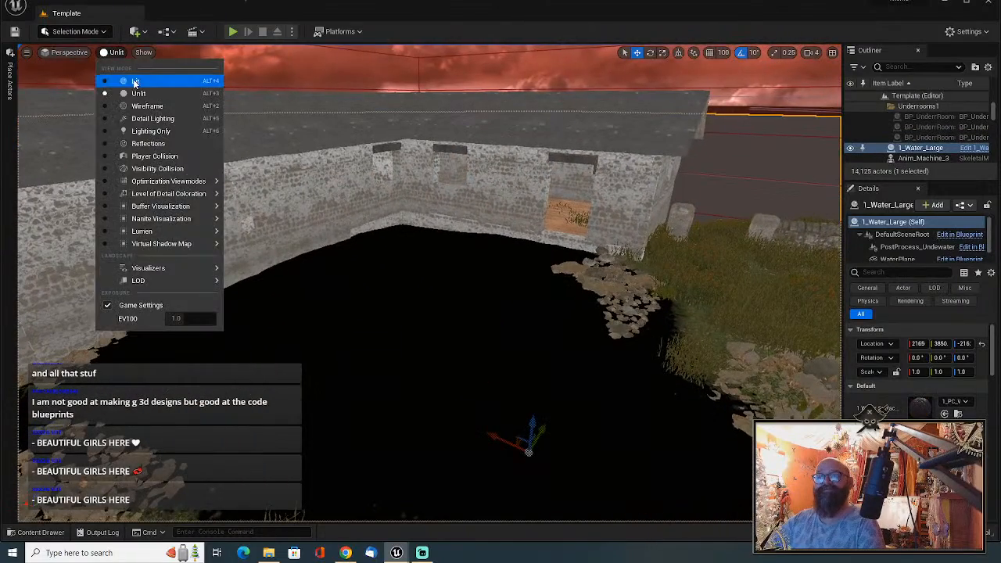
{"action": "left_click", "coordinate": [135, 81]}
{"action": "left_click", "coordinate": [391, 313]}
{"action": "right_click_drag", "start_coordinate": [391, 313], "coordinate": [594, 318]}
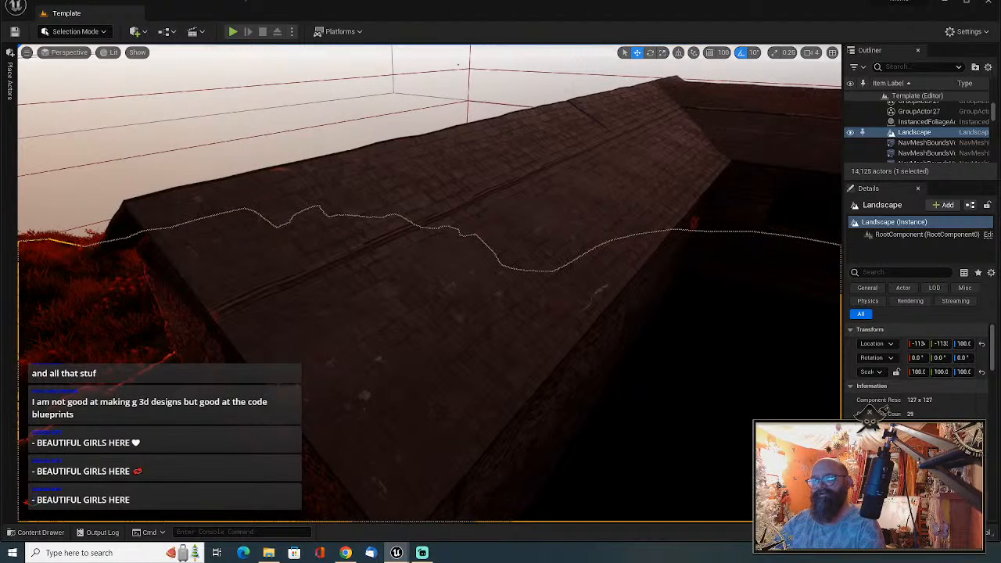
Open the b_roof_5 slope's bothy_roof_inst material instance and its parent material bothy_roof.
{"action": "left_click", "coordinate": [323, 242]}
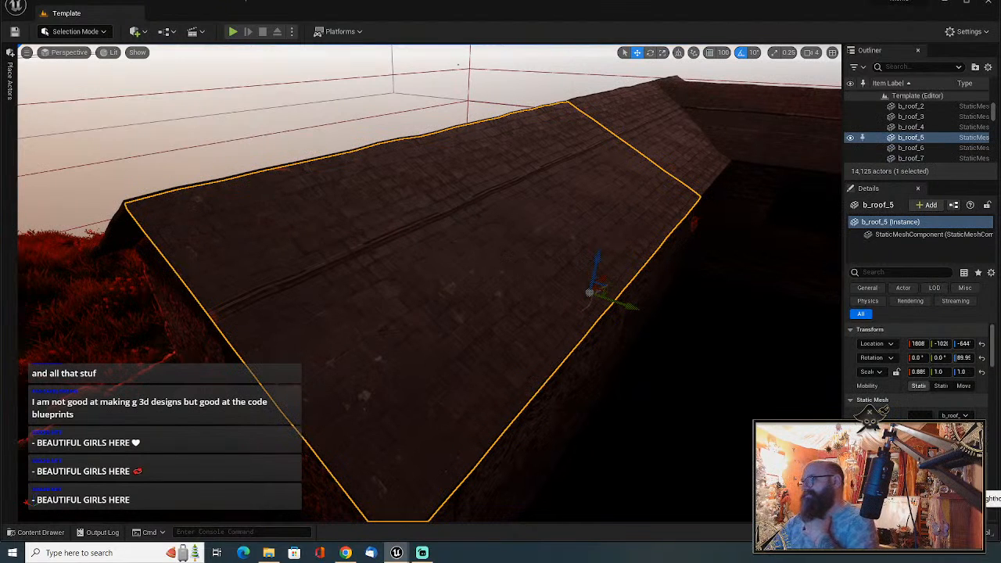
{"action": "double_click", "coordinate": [921, 471]}
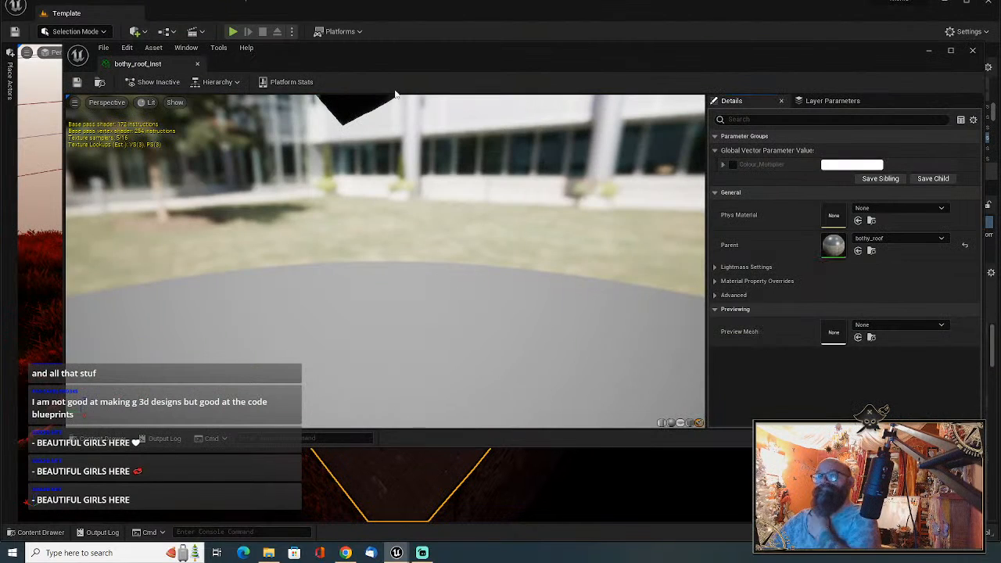
{"action": "left_click_drag", "start_coordinate": [437, 55], "coordinate": [424, 102]}
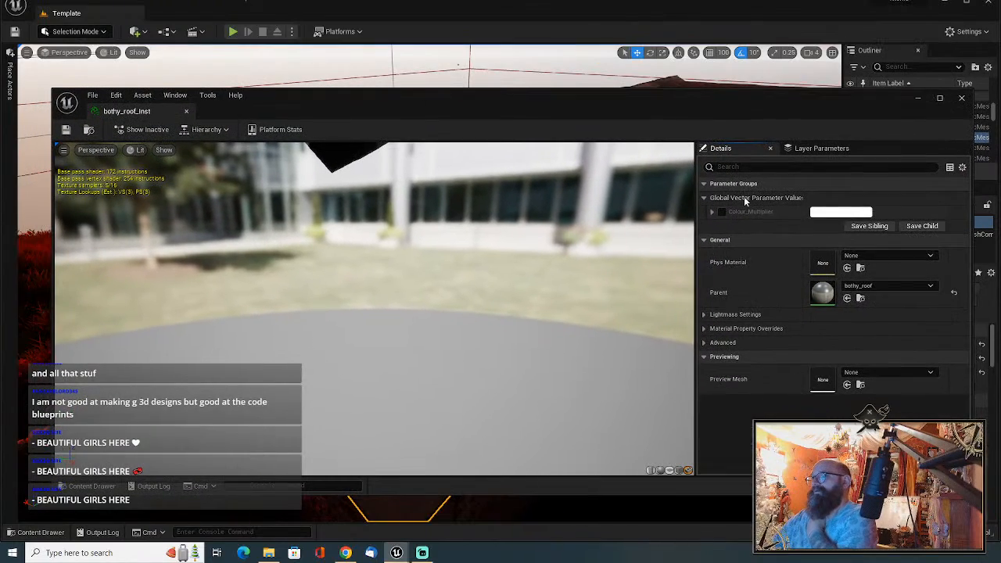
{"action": "double_click", "coordinate": [825, 293]}
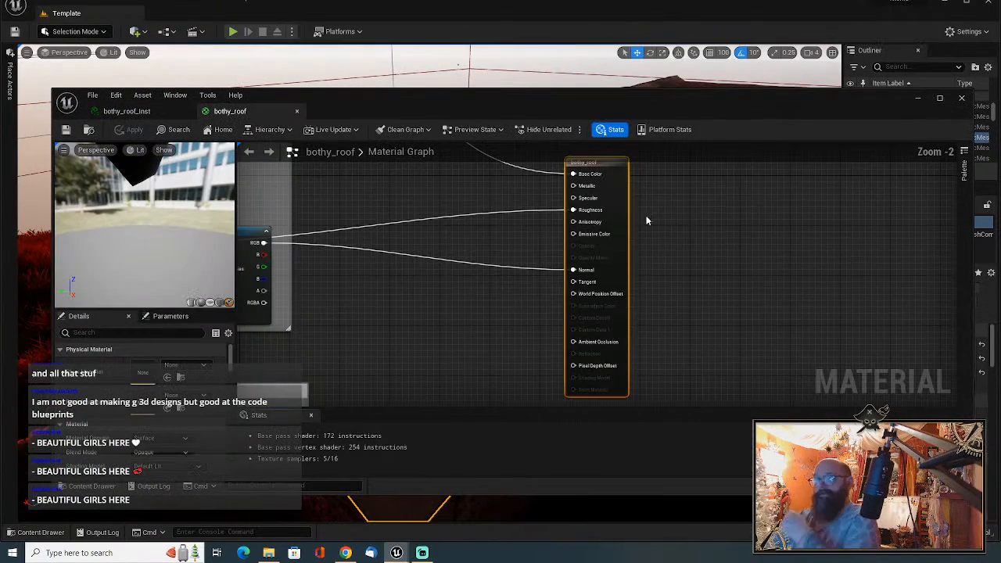
Delete the Texture Sample feeding the Normal input of the bothy_roof material, apply the change, and move the editor clear of the roof.
{"action": "right_click_drag", "start_coordinate": [433, 251], "coordinate": [689, 288]}
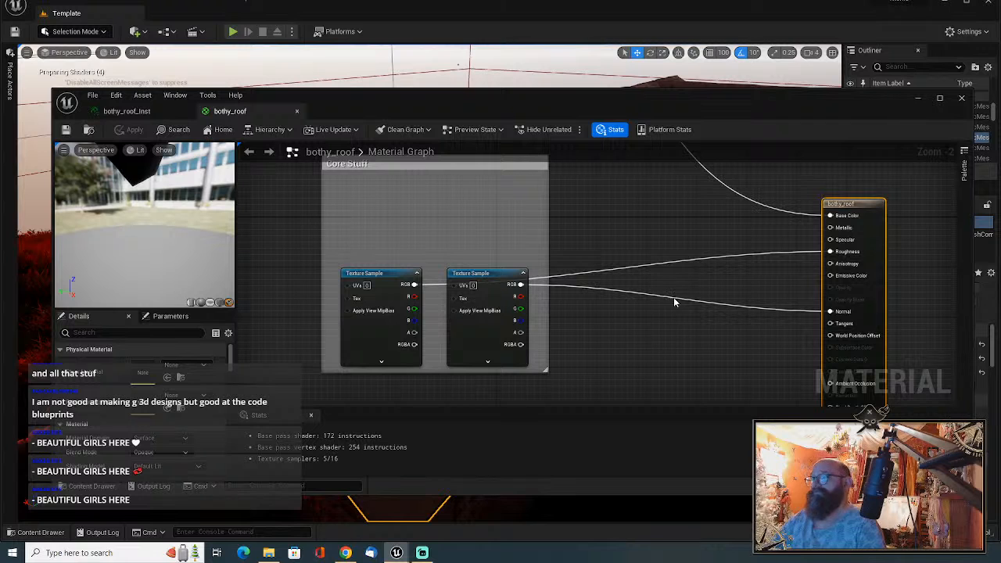
{"action": "right_click_drag", "start_coordinate": [624, 314], "coordinate": [604, 276]}
{"action": "left_click_drag", "start_coordinate": [472, 236], "coordinate": [622, 314]}
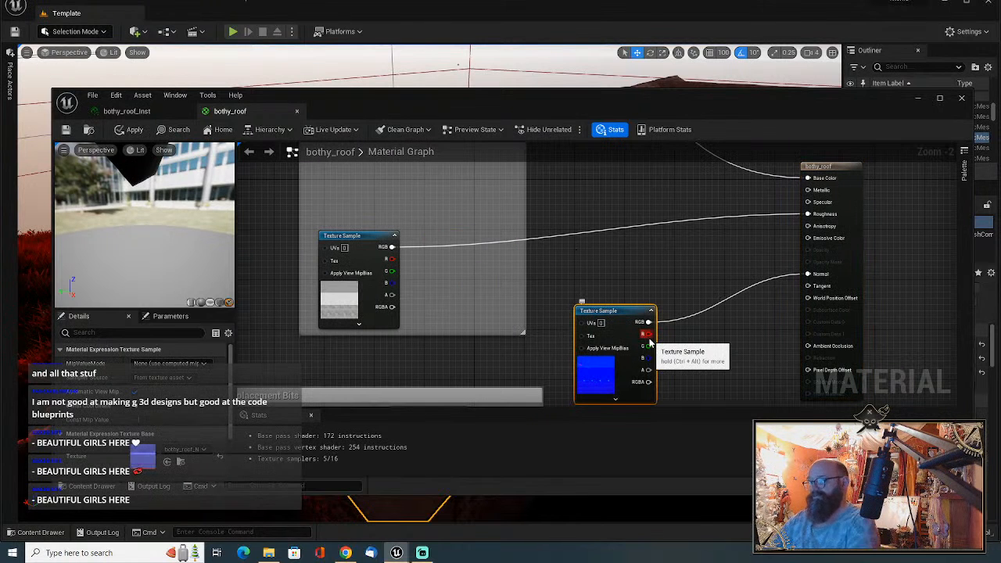
{"action": "key", "text": "Delete"}
{"action": "left_click_drag", "start_coordinate": [299, 95], "coordinate": [998, 117]}
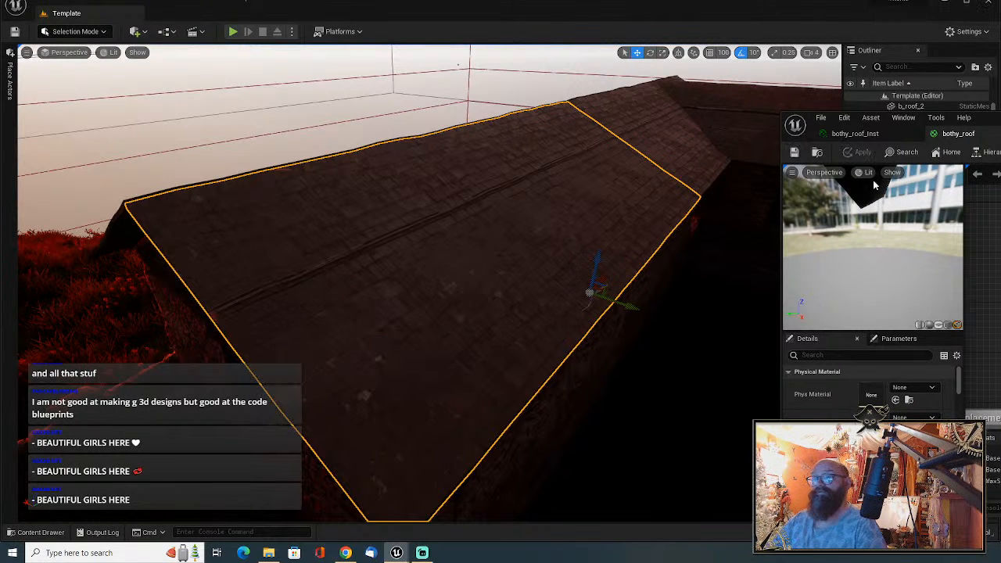
Nudge the roof section along the ridge to close the seam with its neighbour.
{"action": "right_click_drag", "start_coordinate": [594, 250], "coordinate": [595, 207]}
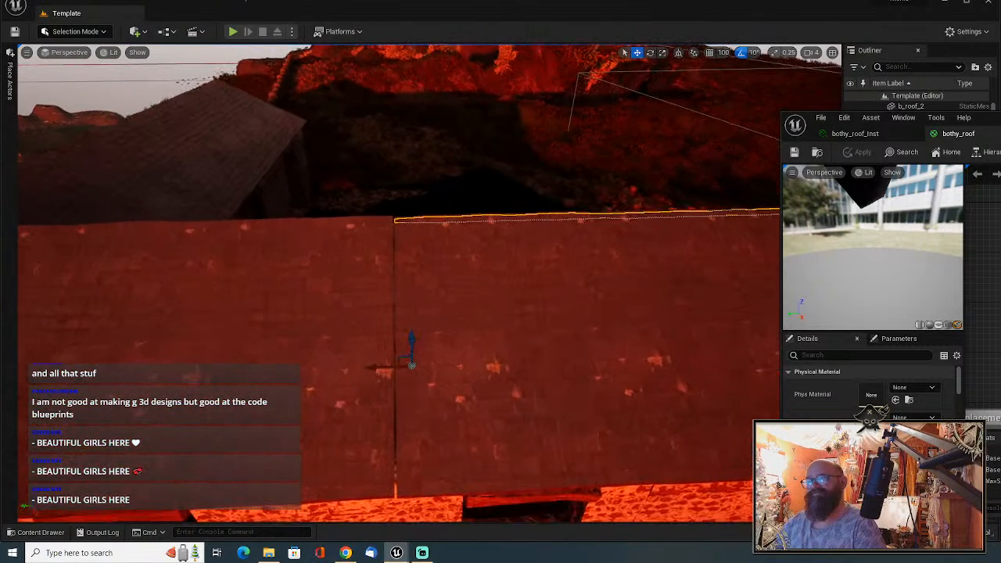
{"action": "left_click", "coordinate": [452, 312]}
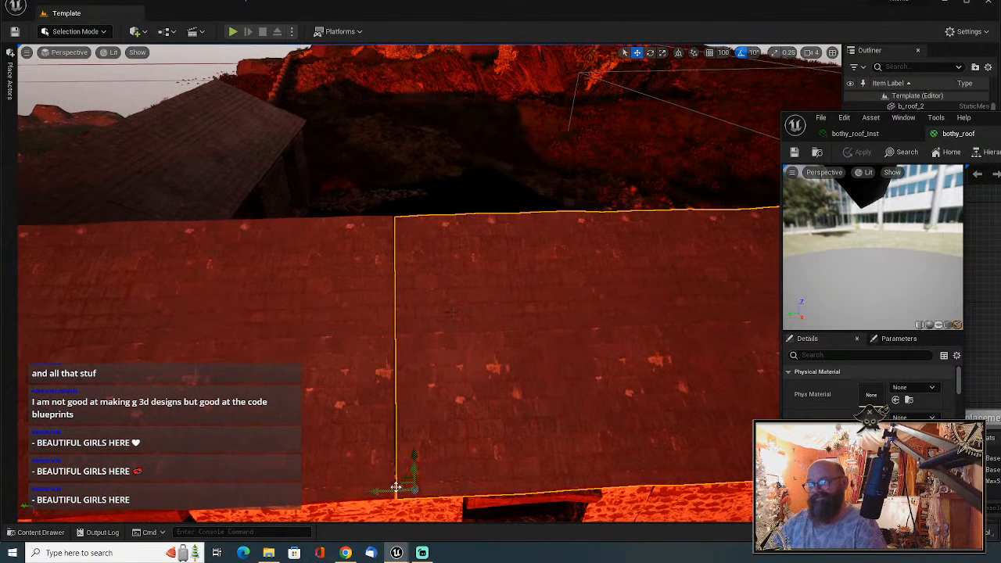
{"action": "left_click_drag", "start_coordinate": [395, 490], "coordinate": [393, 491]}
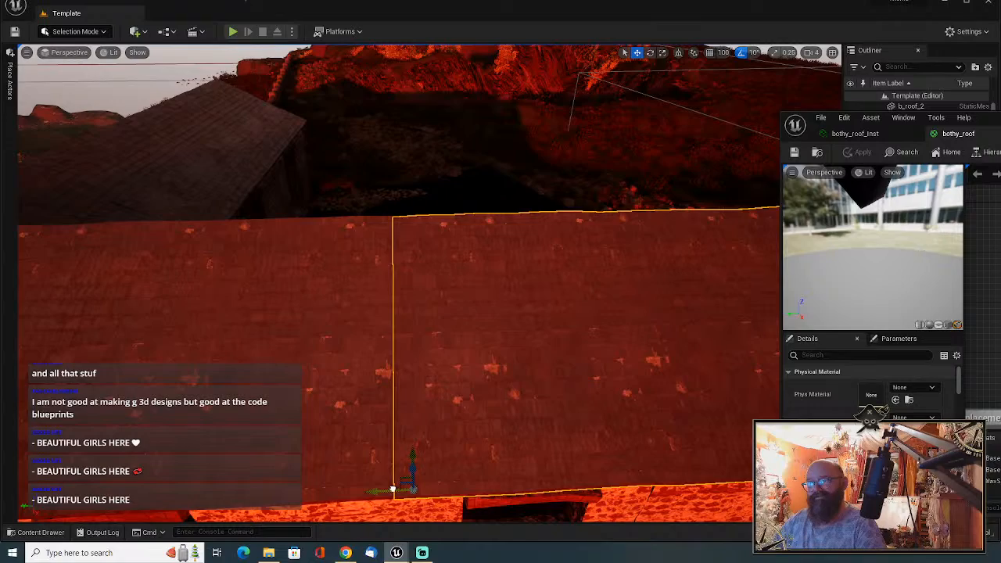
Close the bothy_roof material editors and inspect the house's roof and wall openings from outside.
{"action": "left_click", "coordinate": [438, 172]}
{"action": "right_click_drag", "start_coordinate": [438, 172], "coordinate": [415, 191]}
{"action": "right_click_drag", "start_coordinate": [306, 323], "coordinate": [383, 297]}
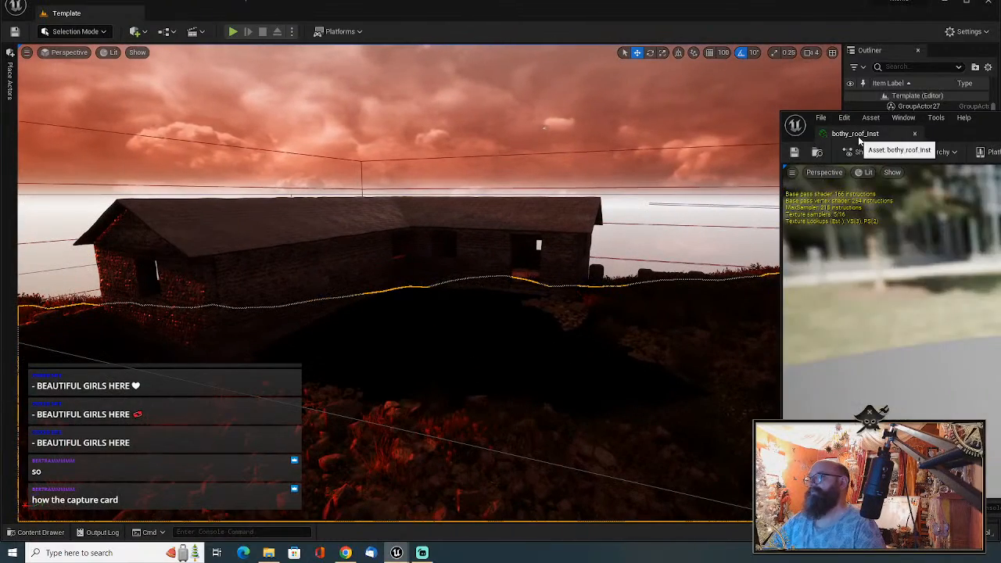
{"action": "left_click", "coordinate": [788, 198]}
{"action": "left_click", "coordinate": [669, 149]}
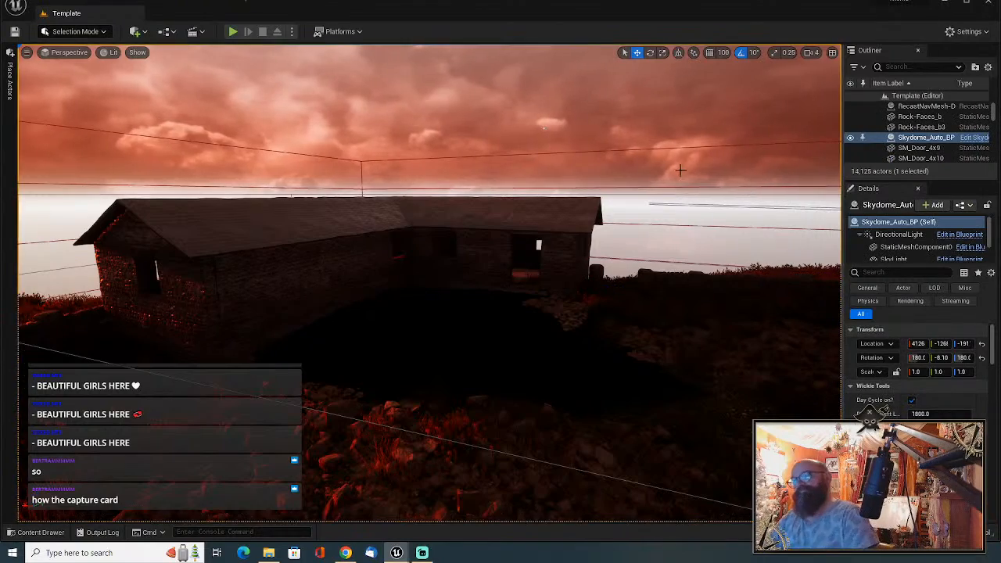
{"action": "right_click_drag", "start_coordinate": [668, 149], "coordinate": [685, 148]}
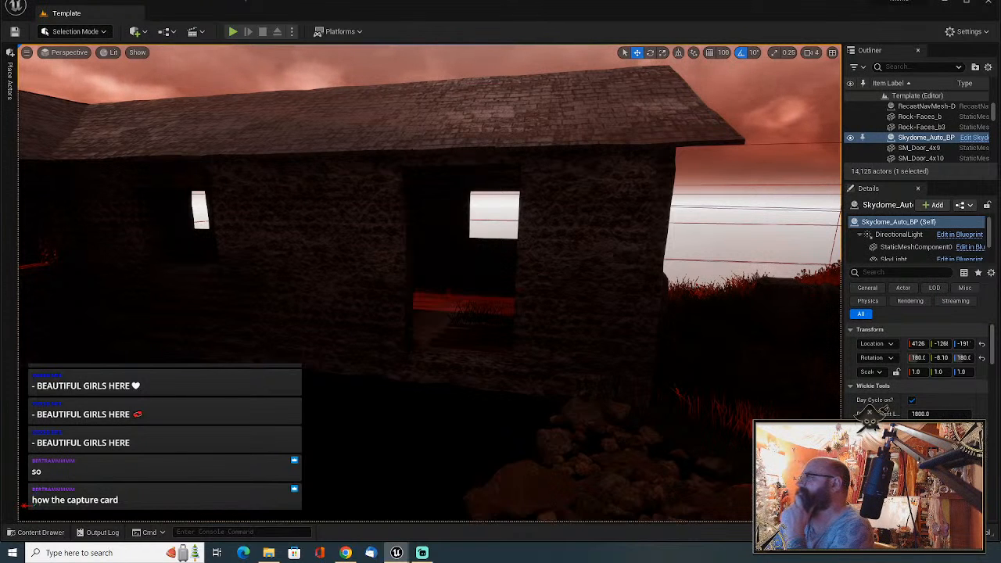
Place the Small_Windows mesh in front of the house wall and switch the viewport to the Unlit view mode.
{"action": "left_click_drag", "start_coordinate": [623, 260], "coordinate": [266, 324]}
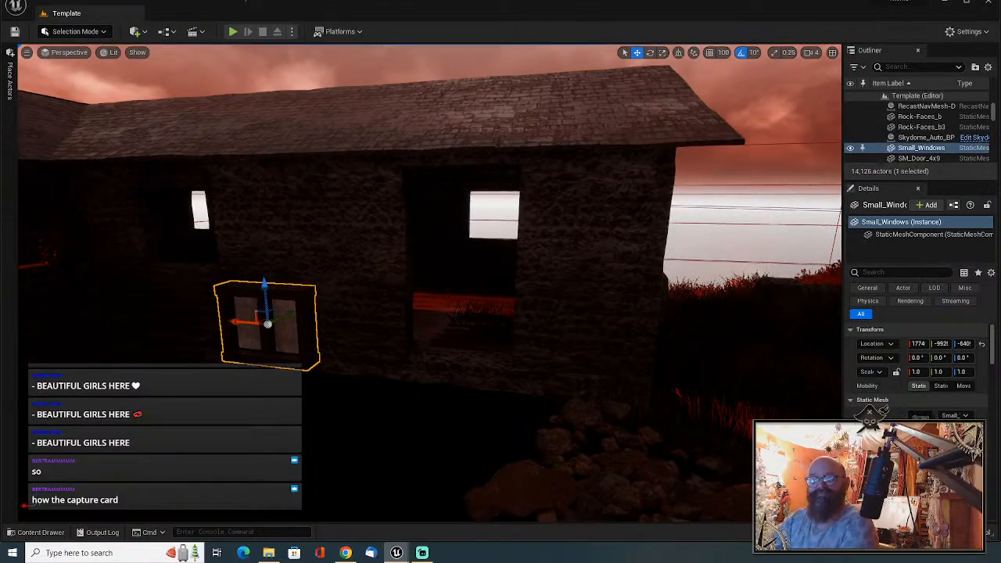
{"action": "left_click", "coordinate": [107, 52]}
{"action": "left_click", "coordinate": [134, 89]}
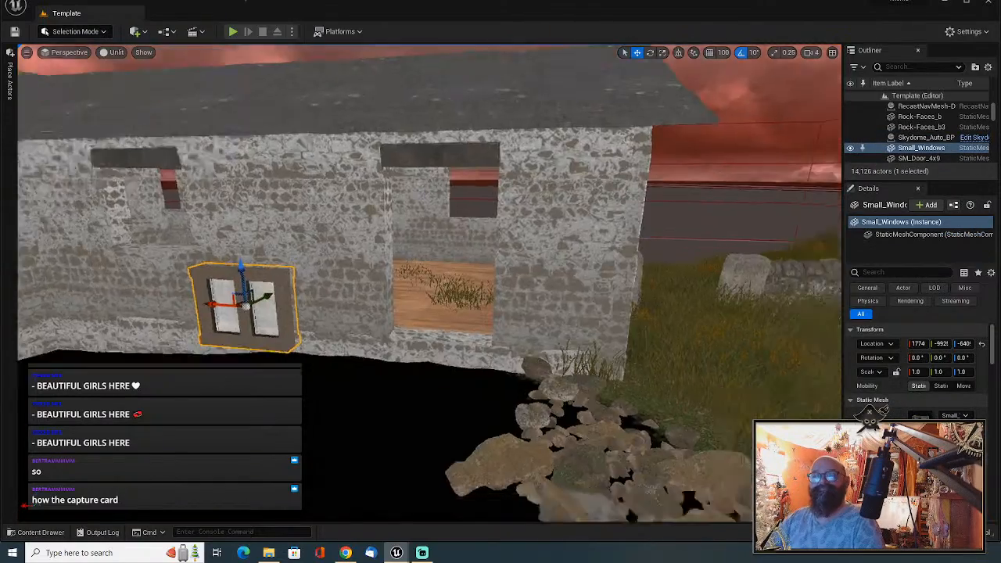
Slide the small window along the wall and raise it into the window opening below the dark lintel.
{"action": "key", "text": "f"}
{"action": "right_click_drag", "start_coordinate": [429, 283], "coordinate": [430, 331]}
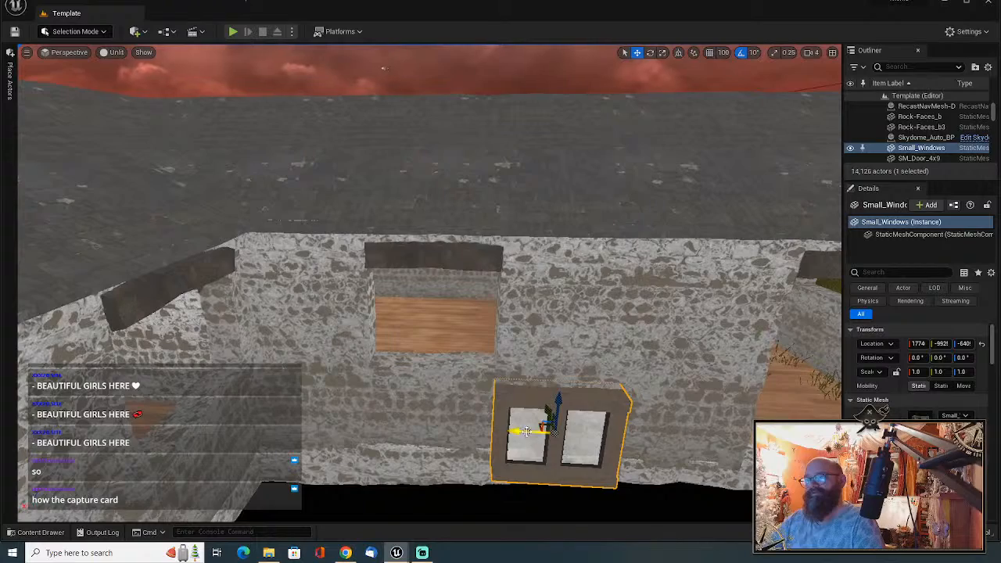
{"action": "left_click_drag", "start_coordinate": [527, 431], "coordinate": [399, 418]}
{"action": "right_click_drag", "start_coordinate": [533, 393], "coordinate": [468, 392]}
{"action": "key", "text": "d"}
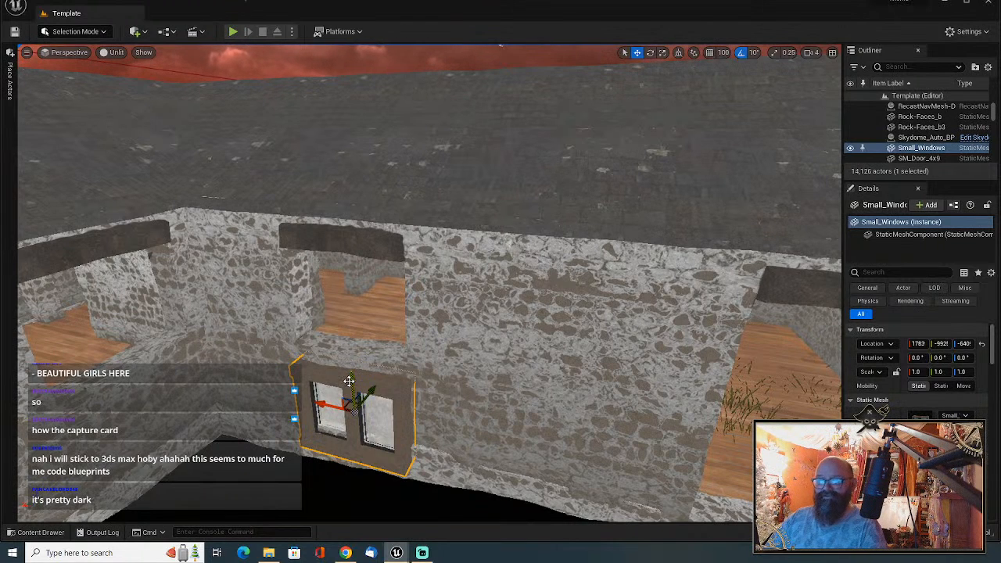
{"action": "left_click_drag", "start_coordinate": [349, 381], "coordinate": [360, 270]}
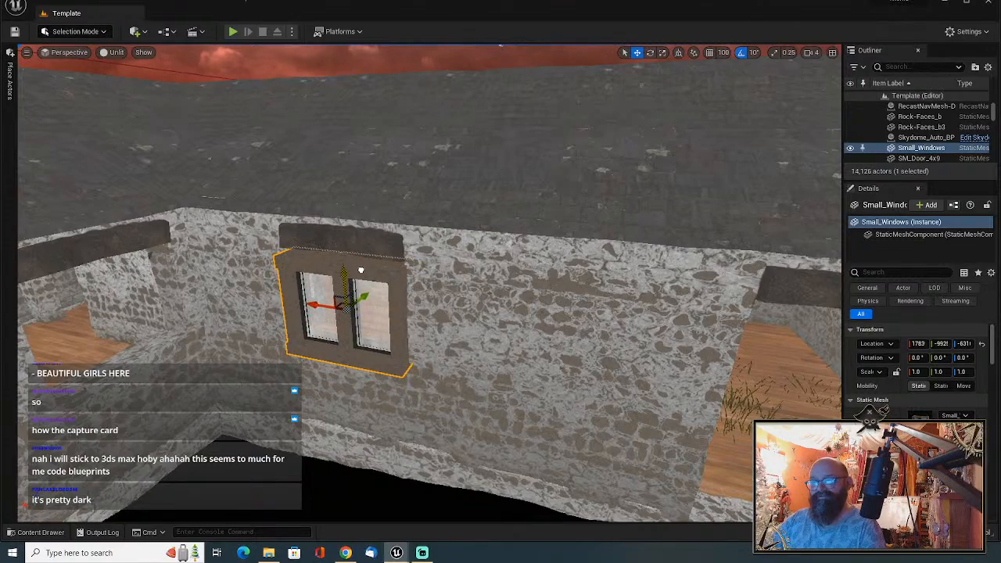
Push the small window deeper into the wall opening, checking its fit from inside the room.
{"action": "key", "text": "w"}
{"action": "right_click_drag", "start_coordinate": [361, 270], "coordinate": [282, 270]}
{"action": "key", "text": "s"}
{"action": "key", "text": "w"}
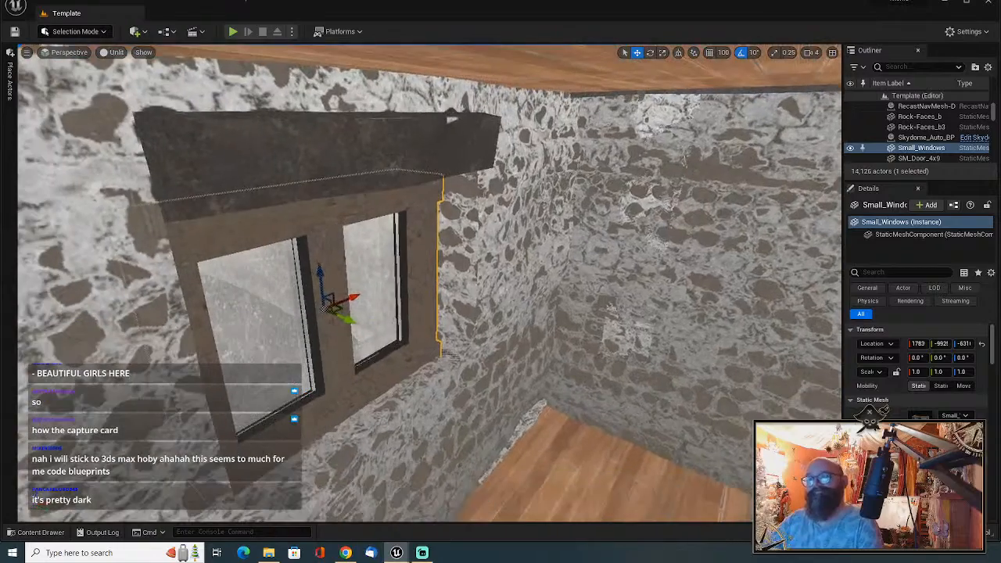
{"action": "left_click_drag", "start_coordinate": [347, 318], "coordinate": [360, 328]}
Lower the camera speed to 3 and fine-tune the window's sideways position so it fits between the opening's edges.
{"action": "right_click_drag", "start_coordinate": [360, 328], "coordinate": [259, 336]}
{"action": "key", "text": "d"}
{"action": "key", "text": "d"}
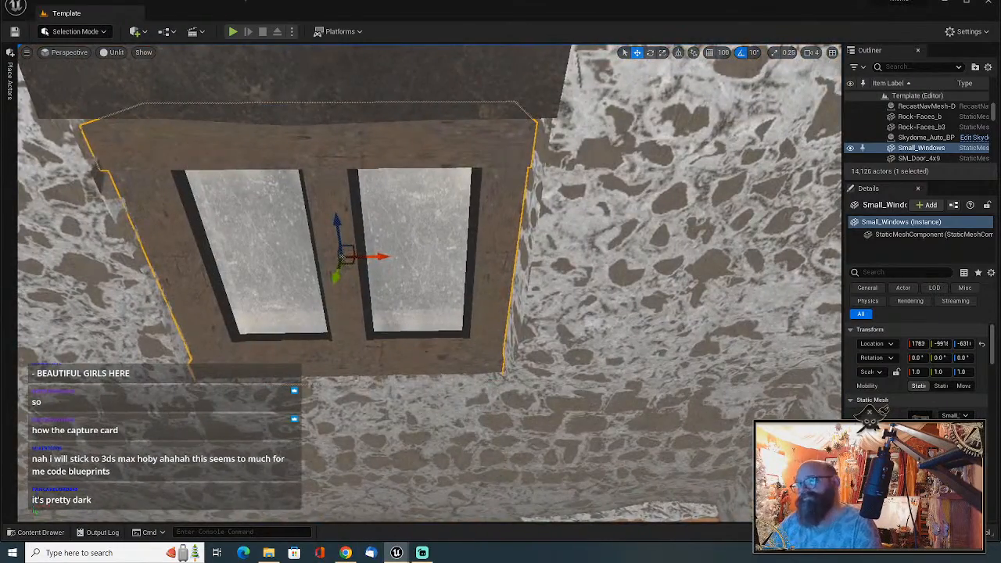
{"action": "key", "text": "d"}
{"action": "right_click_drag", "start_coordinate": [360, 328], "coordinate": [407, 328]}
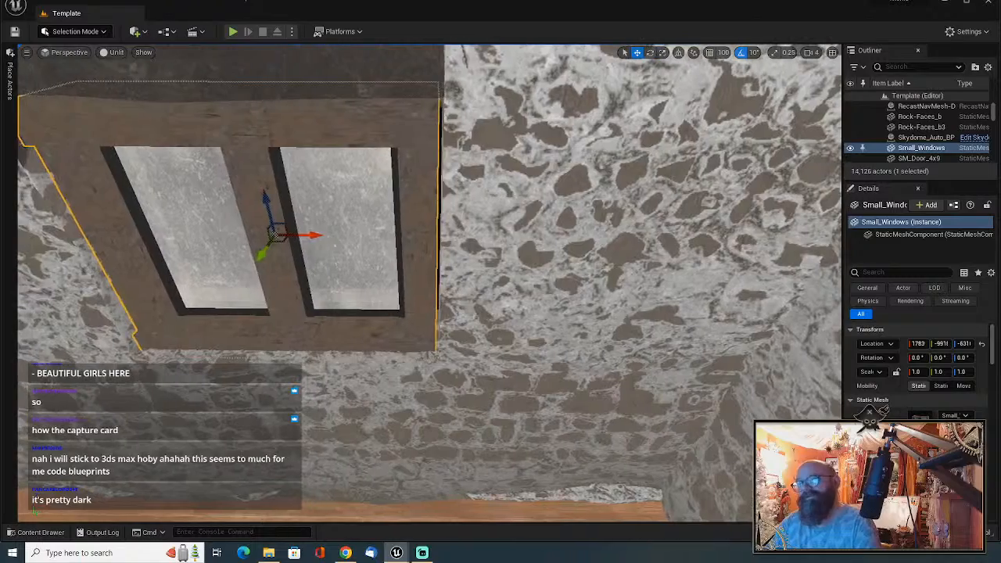
{"action": "left_click", "coordinate": [814, 53]}
{"action": "key", "text": "a"}
{"action": "right_click_drag", "start_coordinate": [507, 273], "coordinate": [508, 273]}
{"action": "key", "text": "d"}
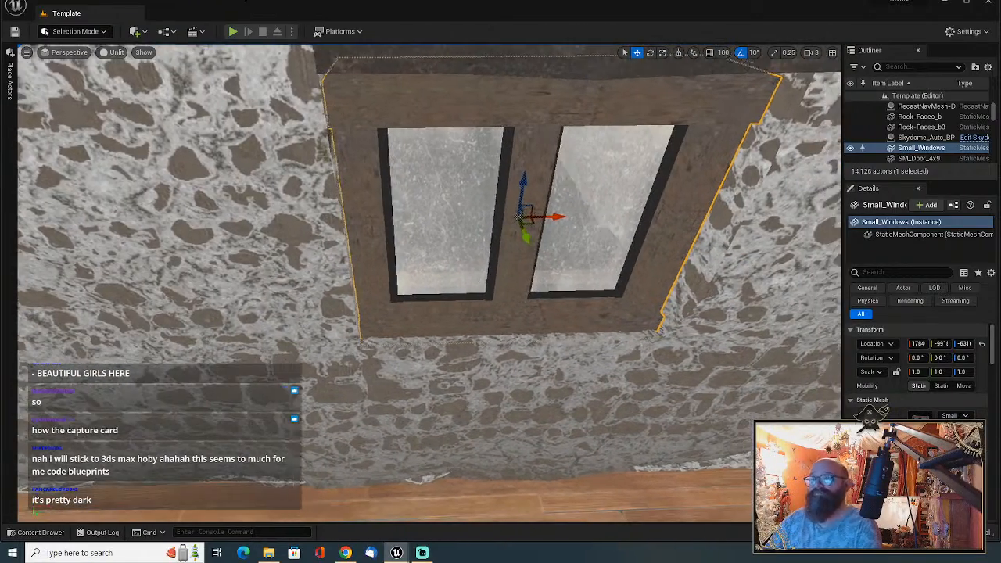
Duplicate the small window across the room into the opening in the opposite wall.
{"action": "right_click_drag", "start_coordinate": [508, 273], "coordinate": [548, 258]}
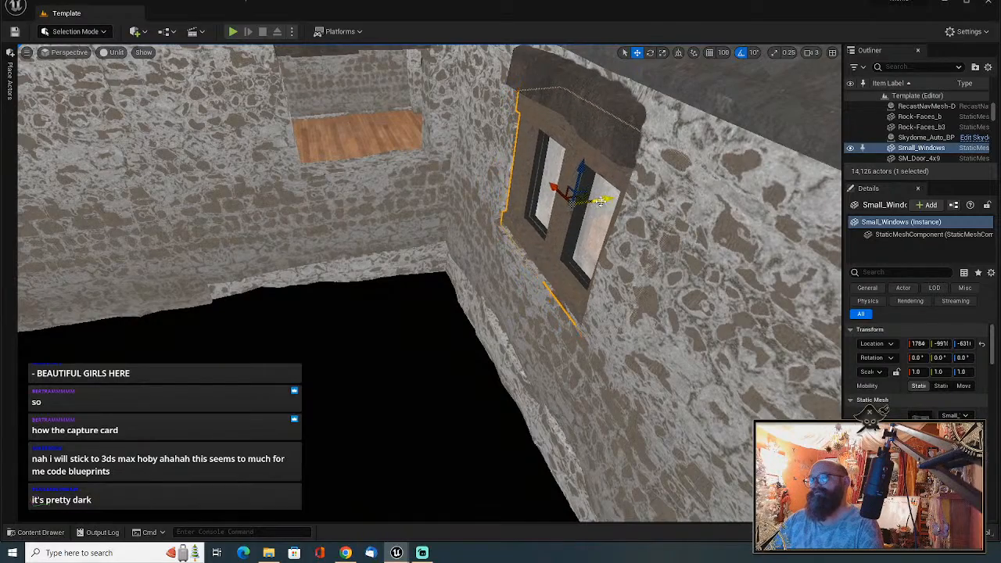
{"action": "right_click_drag", "start_coordinate": [601, 202], "coordinate": [735, 227]}
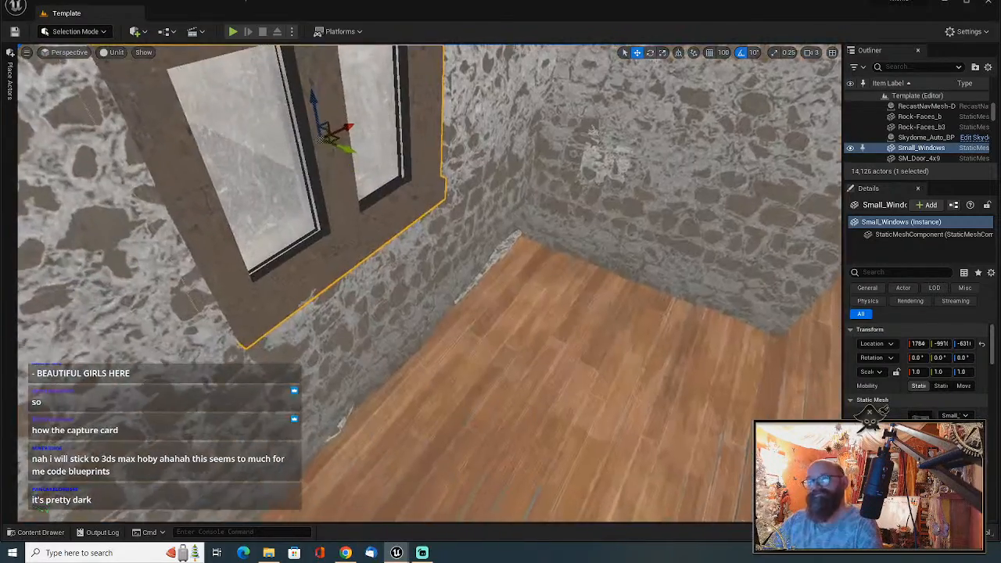
{"action": "right_click_drag", "start_coordinate": [469, 273], "coordinate": [595, 202]}
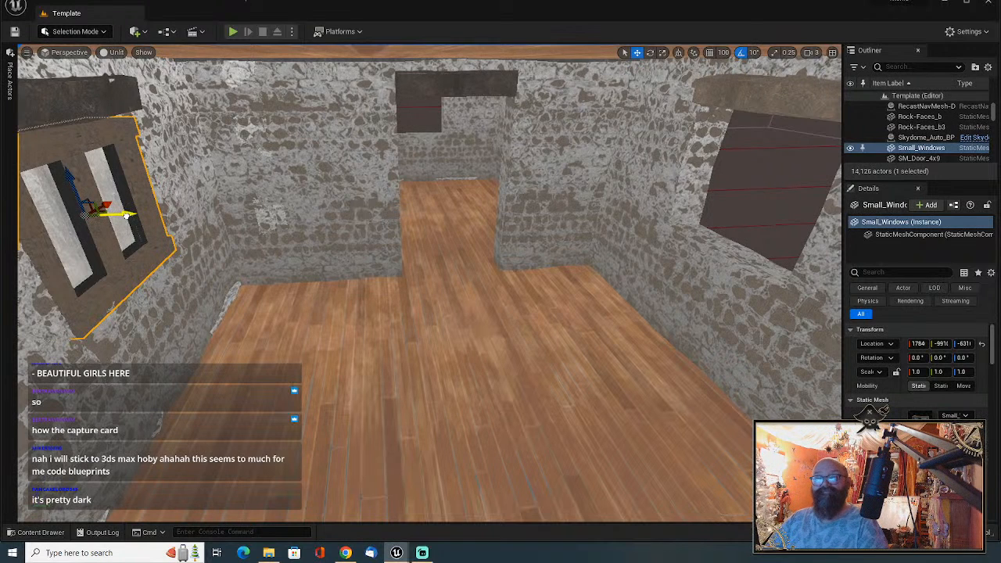
{"action": "left_click_drag", "start_coordinate": [125, 215], "coordinate": [781, 215], "text": "alt"}
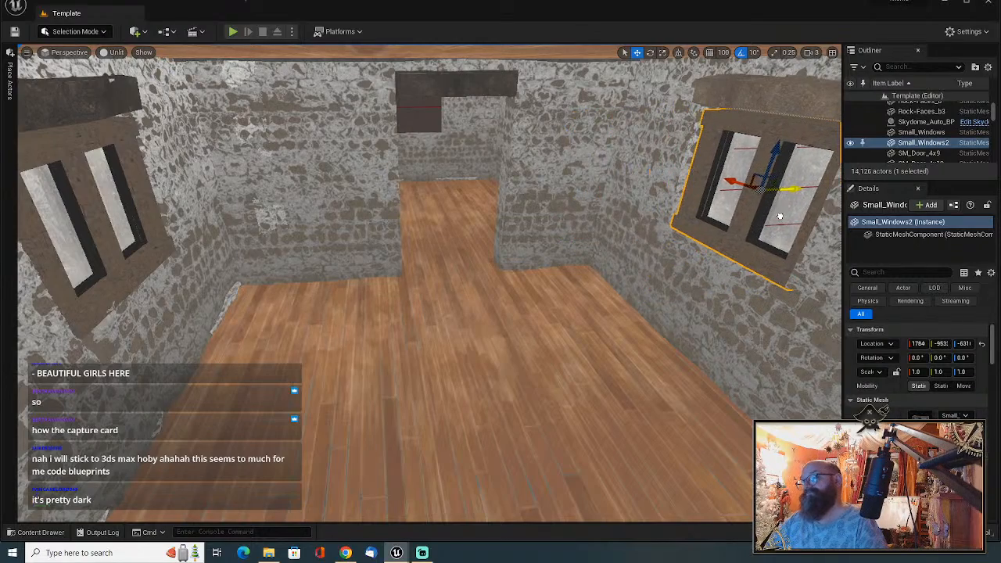
Nudge the selected small window vertically beneath its lintel, and clear the selection.
{"action": "right_click_drag", "start_coordinate": [780, 216], "coordinate": [818, 212]}
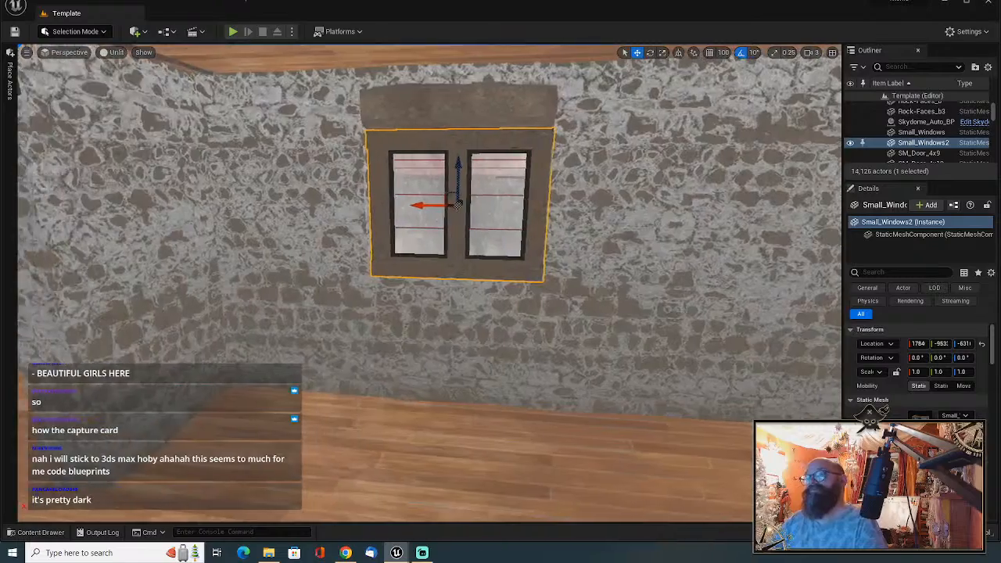
{"action": "key", "text": "w"}
{"action": "right_click_drag", "start_coordinate": [552, 282], "coordinate": [552, 244]}
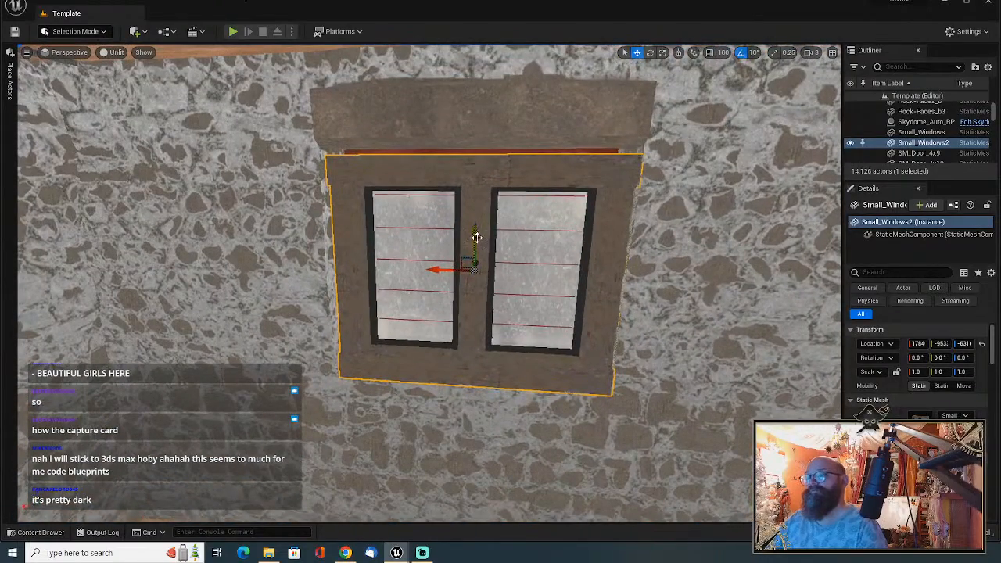
{"action": "mouse_move", "coordinate": [477, 237]}
{"action": "left_mouse_down"}
{"action": "mouse_move", "coordinate": [490, 222]}
{"action": "mouse_move", "coordinate": [474, 240]}
{"action": "left_mouse_up"}
{"action": "key", "text": "s"}
{"action": "right_click_drag", "start_coordinate": [484, 242], "coordinate": [375, 244]}
{"action": "key", "text": "f"}
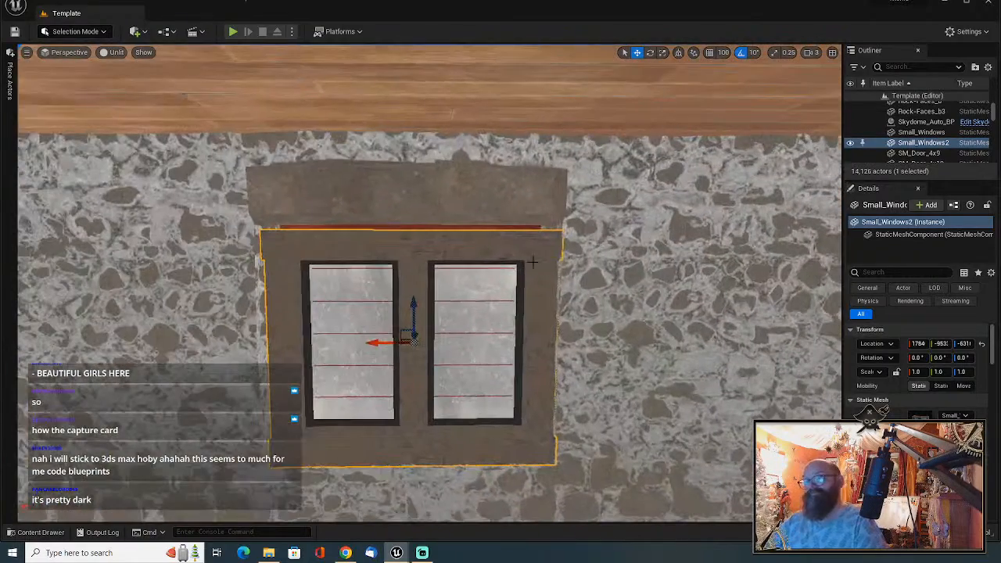
{"action": "key", "text": "Escape"}
{"action": "right_click_drag", "start_coordinate": [503, 304], "coordinate": [484, 341]}
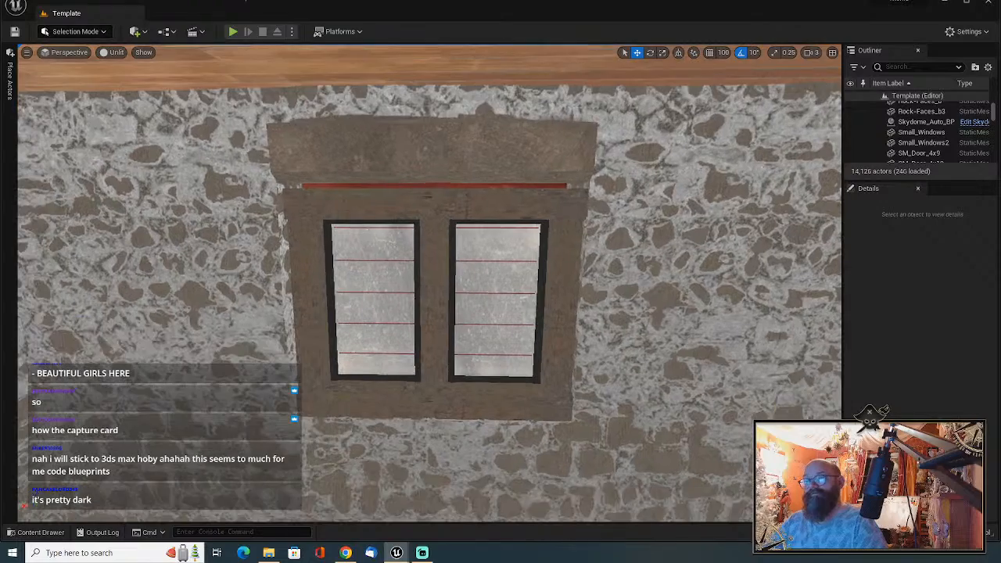
Select both small windows and scale them to 1.075 in height (Z) and 0.321 in depth (Y).
{"action": "left_click", "coordinate": [444, 293]}
{"action": "right_click_drag", "start_coordinate": [443, 293], "coordinate": [520, 260]}
{"action": "left_click", "coordinate": [582, 234], "text": "ctrl"}
{"action": "key", "text": "f"}
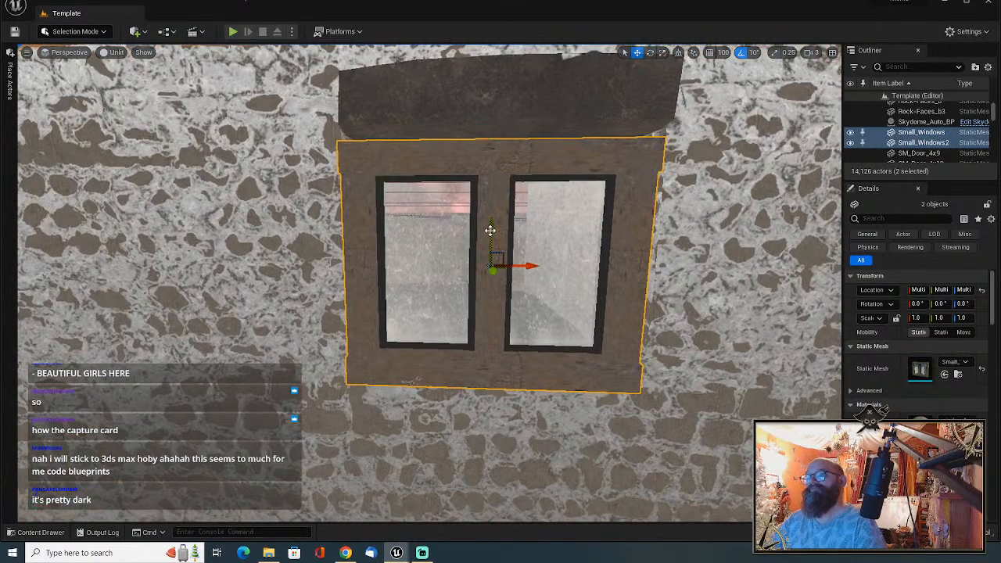
{"action": "left_click_drag", "start_coordinate": [490, 231], "coordinate": [495, 213]}
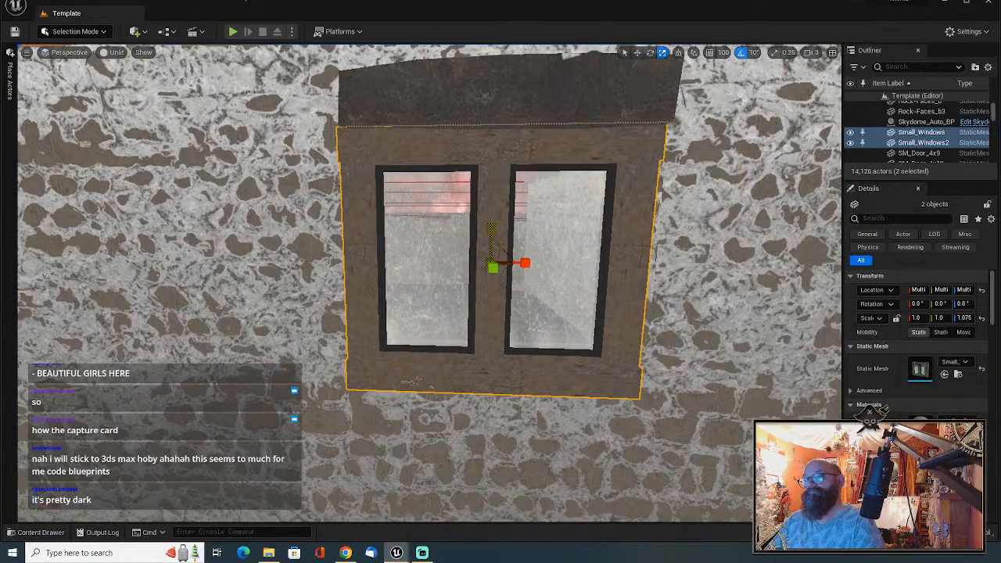
{"action": "right_click_drag", "start_coordinate": [319, 221], "coordinate": [466, 274]}
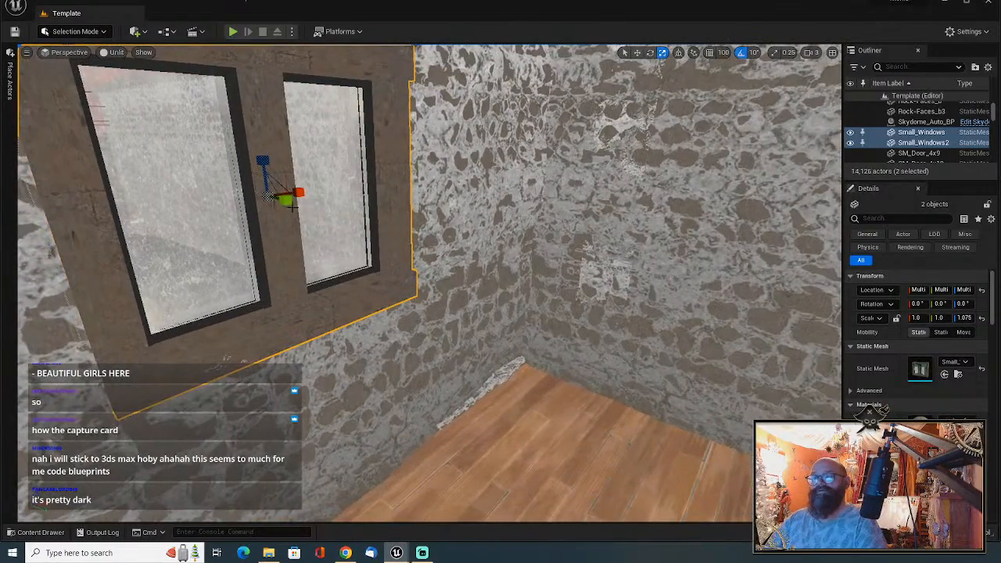
{"action": "left_click_drag", "start_coordinate": [287, 203], "coordinate": [274, 198]}
Move the thinned Small_Windows2 from the middle of the room back into its opening in the side wall.
{"action": "key", "text": "s"}
{"action": "right_click_drag", "start_coordinate": [331, 264], "coordinate": [478, 268]}
{"action": "left_click", "coordinate": [389, 330]}
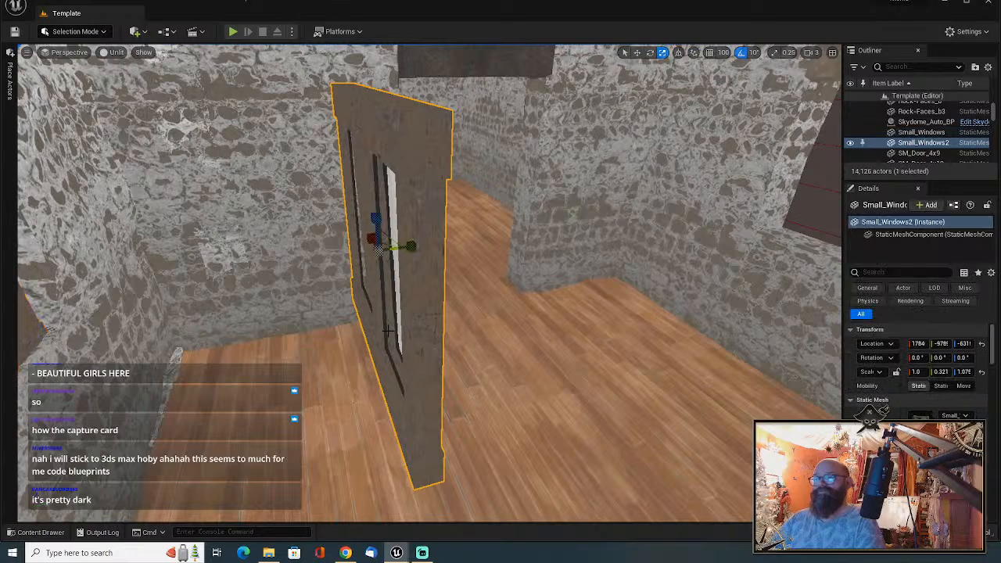
{"action": "left_click_drag", "start_coordinate": [411, 248], "coordinate": [530, 255]}
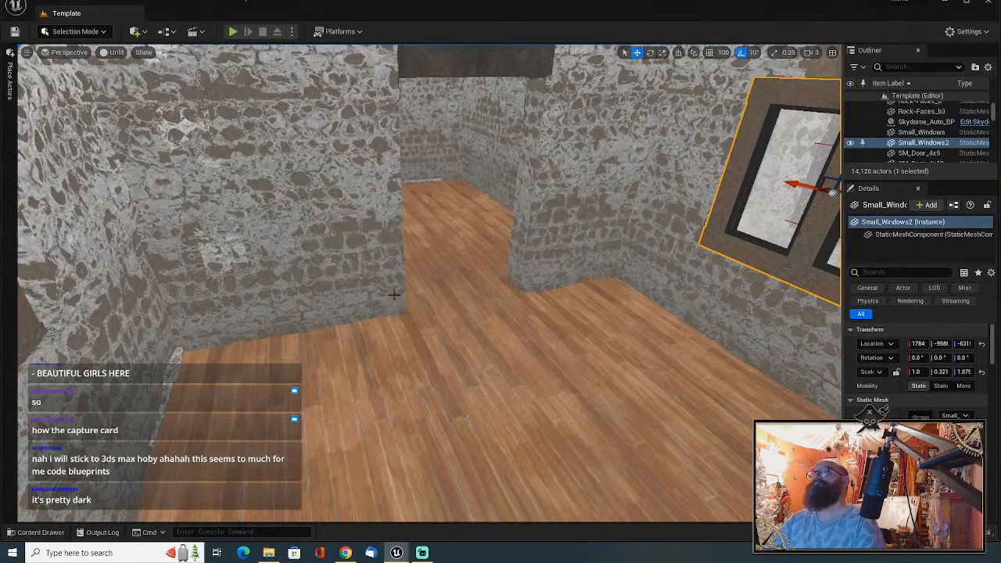
{"action": "key", "text": "d"}
{"action": "right_click_drag", "start_coordinate": [462, 335], "coordinate": [489, 289]}
{"action": "left_click_drag", "start_coordinate": [494, 219], "coordinate": [570, 211]}
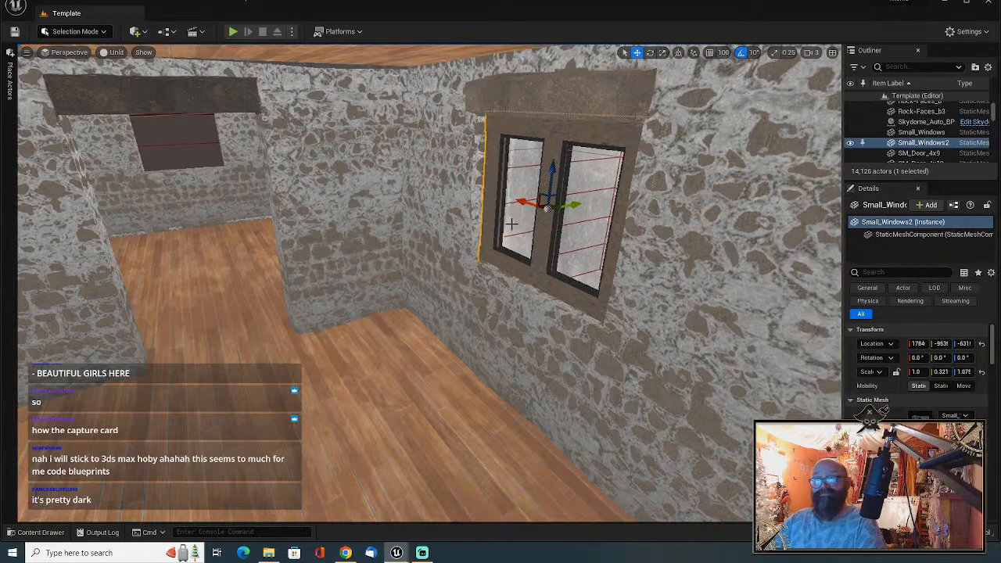
Duplicate the window into the open hole beneath the gable on the same outer wall, adjusting its height and depth to fit.
{"action": "right_click_drag", "start_coordinate": [512, 224], "coordinate": [285, 276]}
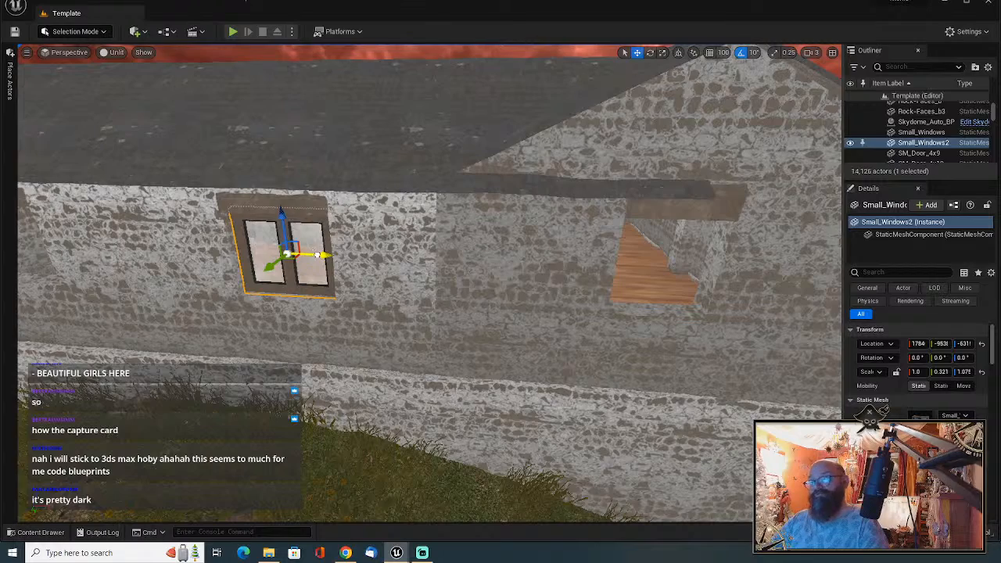
{"action": "left_click_drag", "start_coordinate": [317, 255], "coordinate": [677, 287], "text": "alt"}
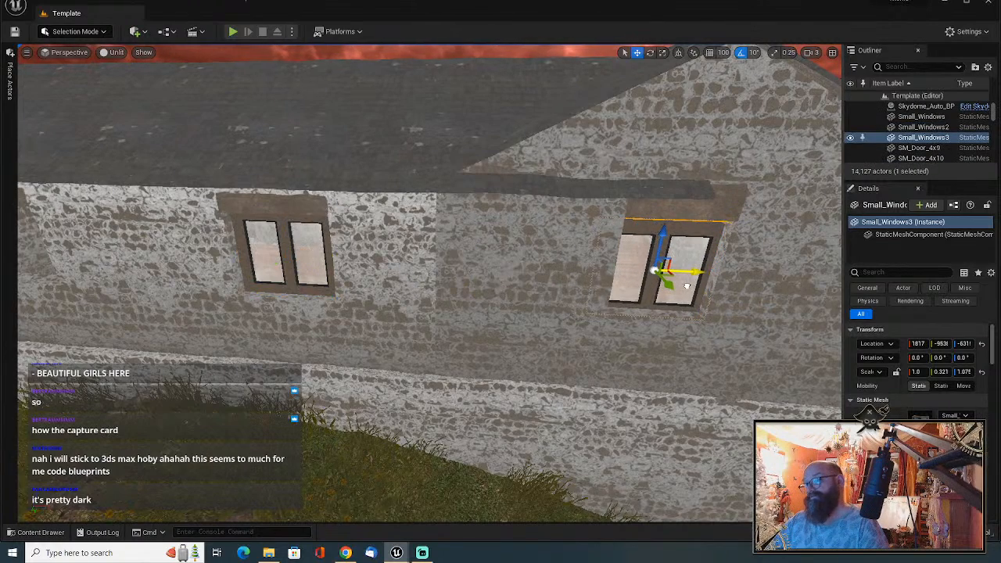
{"action": "key", "text": "f"}
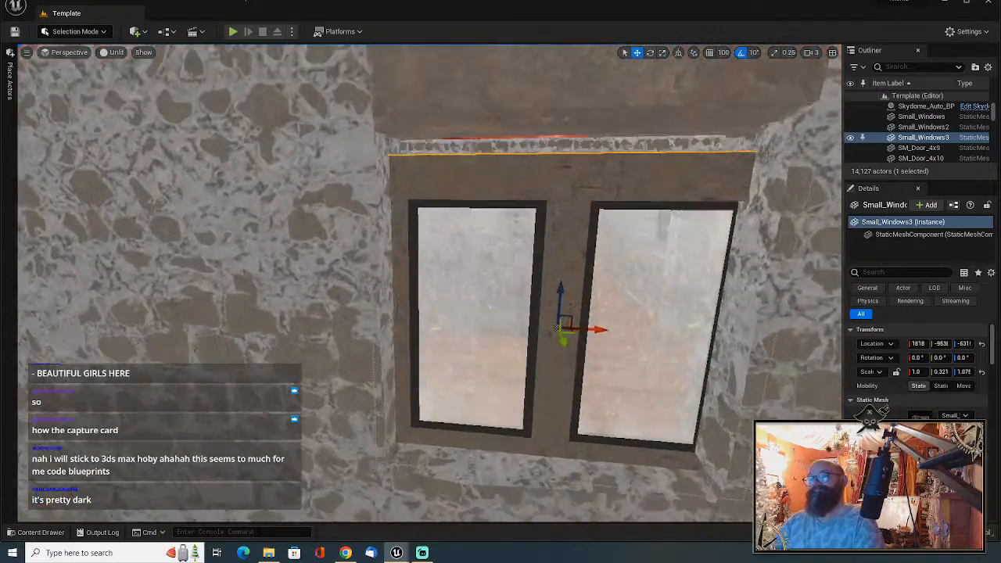
{"action": "key", "text": "s"}
{"action": "mouse_move", "coordinate": [649, 297]}
{"action": "right_mouse_down"}
{"action": "mouse_move", "coordinate": [649, 313]}
{"action": "mouse_move", "coordinate": [649, 296]}
{"action": "right_mouse_up"}
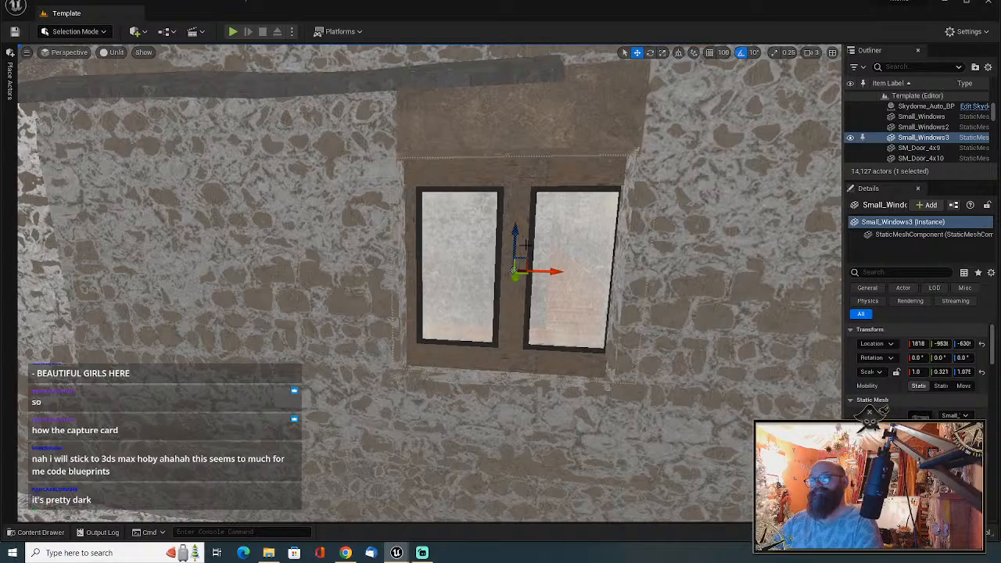
{"action": "key", "text": "d"}
{"action": "right_click_drag", "start_coordinate": [525, 273], "coordinate": [418, 270]}
{"action": "left_click_drag", "start_coordinate": [547, 250], "coordinate": [528, 259]}
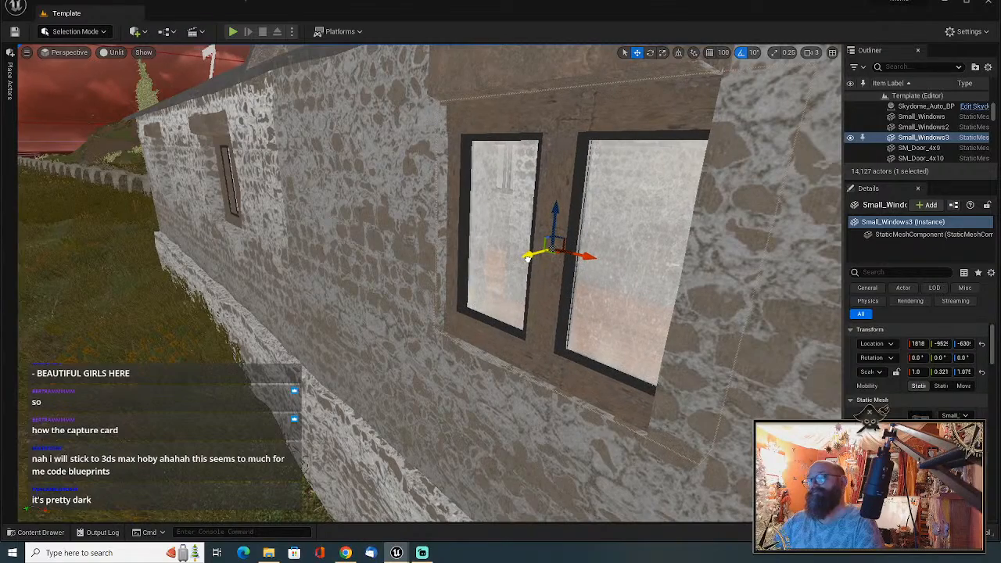
Duplicate the gable window rotated by -90° and move the copy into the first opening on the adjoining long wall.
{"action": "right_click_drag", "start_coordinate": [527, 258], "coordinate": [690, 264]}
{"action": "key", "text": "e"}
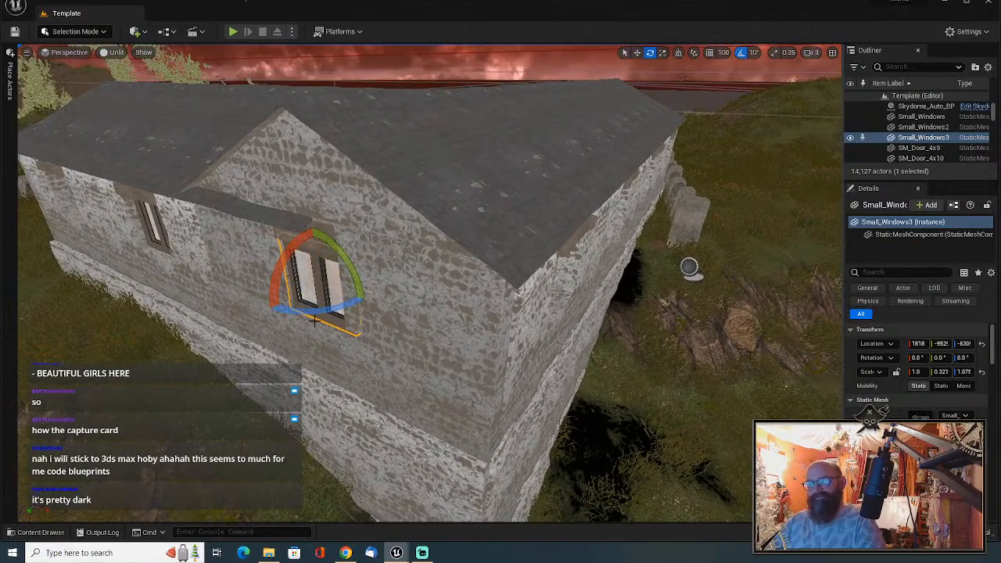
{"action": "left_click_drag", "start_coordinate": [368, 301], "coordinate": [320, 312], "text": "alt"}
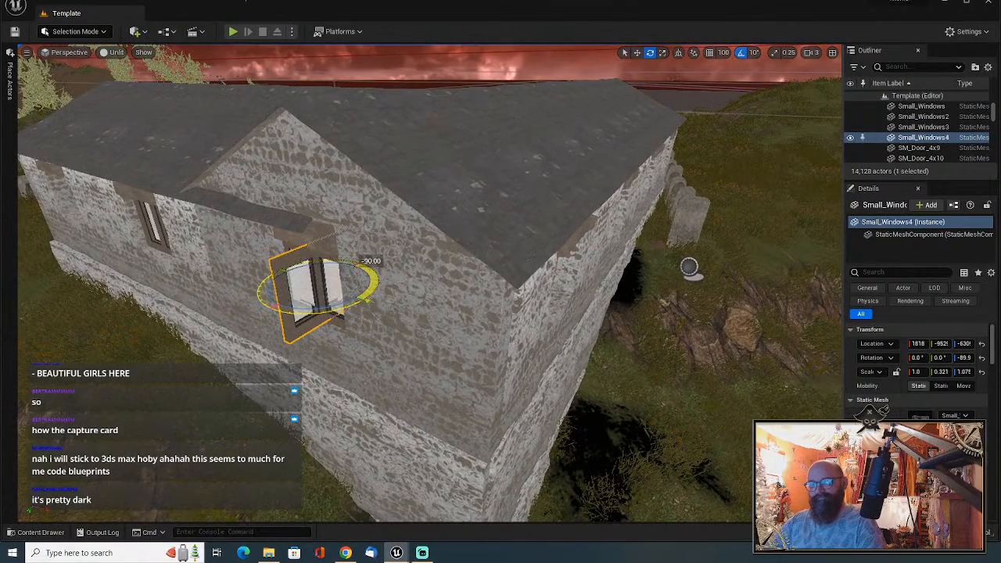
{"action": "key", "text": "w"}
{"action": "right_click_drag", "start_coordinate": [320, 311], "coordinate": [334, 296]}
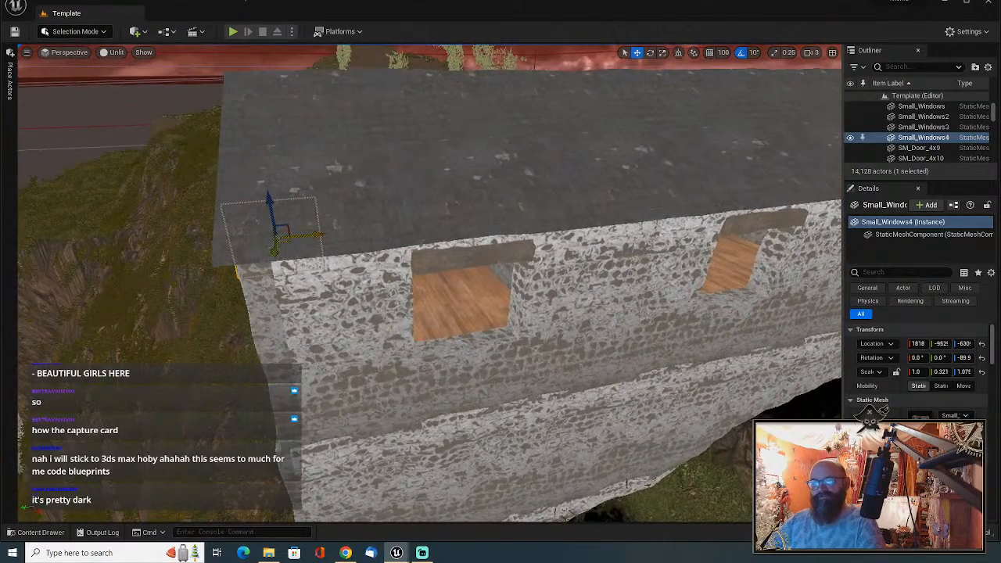
{"action": "left_click_drag", "start_coordinate": [288, 244], "coordinate": [496, 311]}
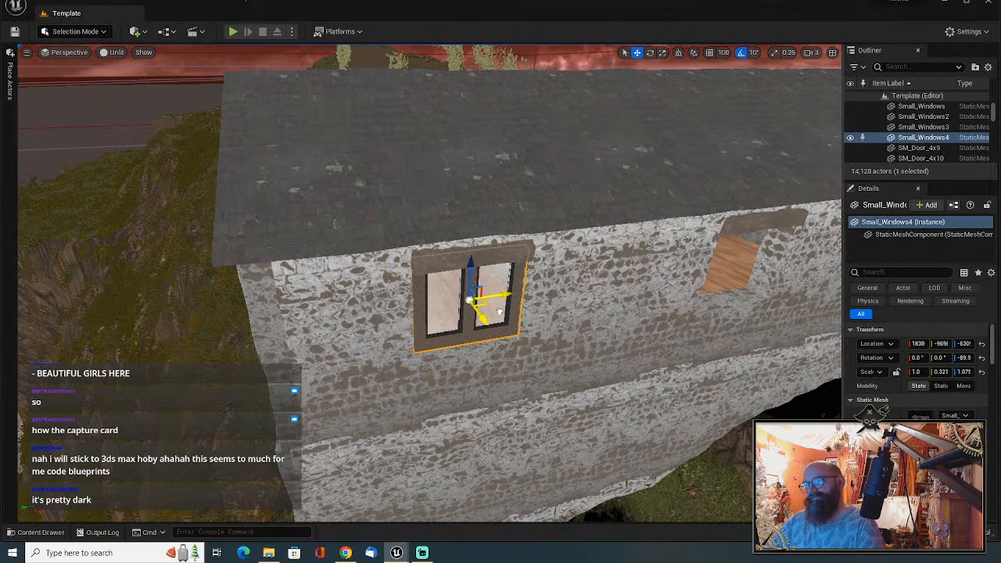
Fine-tune the rotated window sideways and lower it to sit beneath the lintel in its opening.
{"action": "key", "text": "f"}
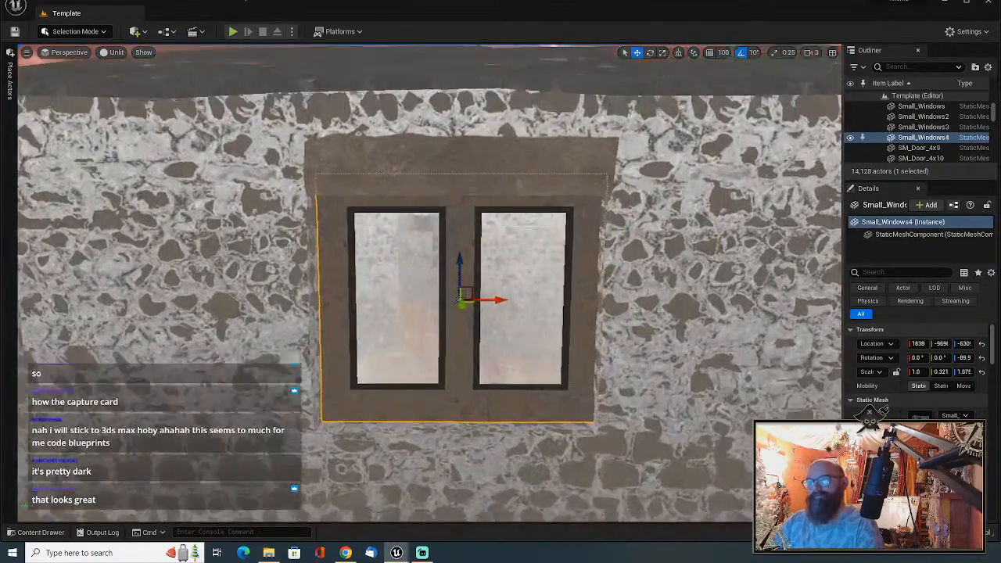
{"action": "right_click_drag", "start_coordinate": [514, 331], "coordinate": [514, 372]}
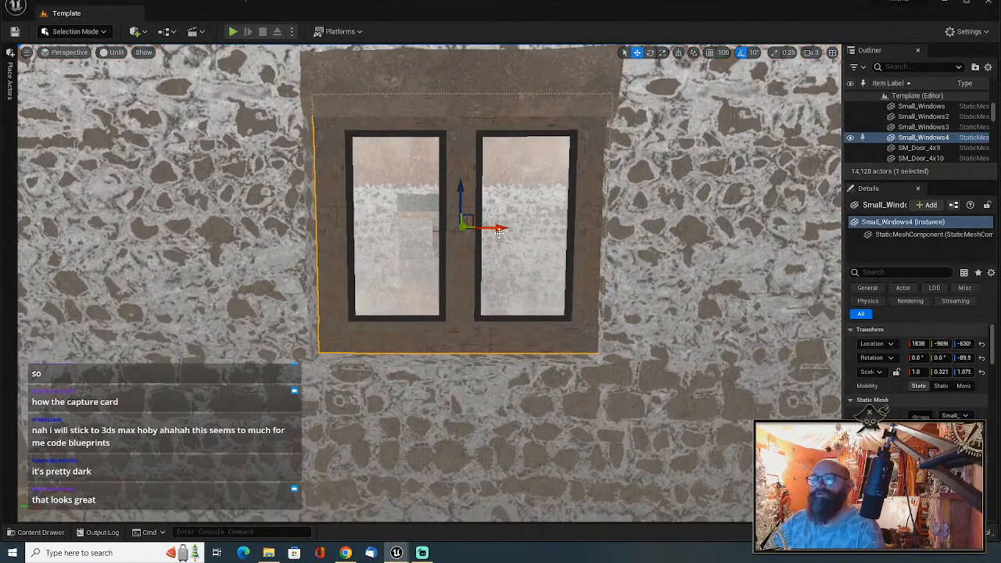
{"action": "left_click_drag", "start_coordinate": [498, 228], "coordinate": [497, 228]}
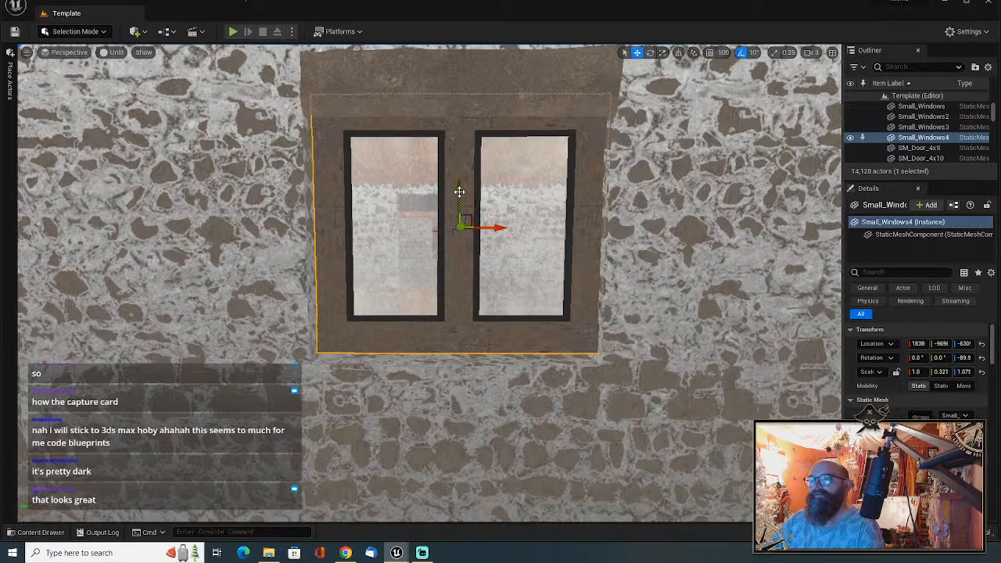
{"action": "left_click_drag", "start_coordinate": [459, 189], "coordinate": [454, 206]}
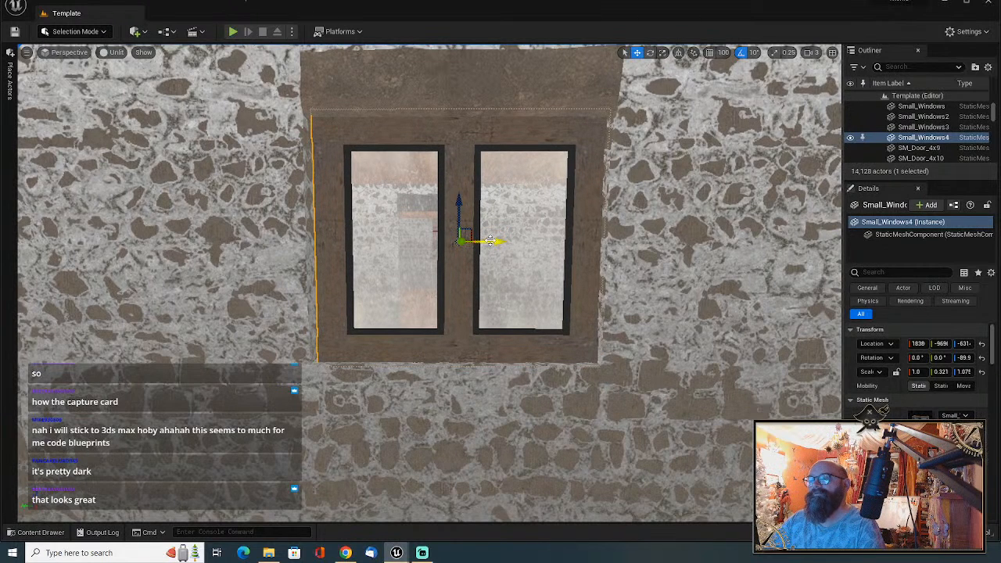
{"action": "left_click_drag", "start_coordinate": [491, 241], "coordinate": [490, 241]}
Duplicate the fitted window along the long wall into each of its three remaining openings.
{"action": "key", "text": "s"}
{"action": "right_click_drag", "start_coordinate": [491, 243], "coordinate": [577, 254]}
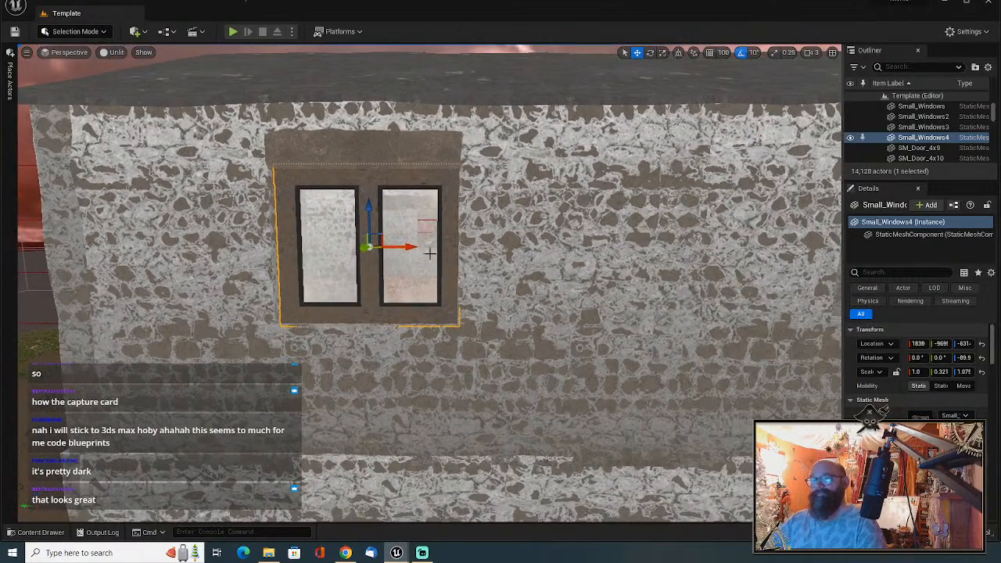
{"action": "mouse_move", "coordinate": [406, 247]}
{"action": "left_mouse_down", "text": "alt+shift"}
{"action": "mouse_move", "coordinate": [415, 248]}
{"action": "mouse_move", "coordinate": [398, 247]}
{"action": "left_mouse_up", "text": "alt+shift"}
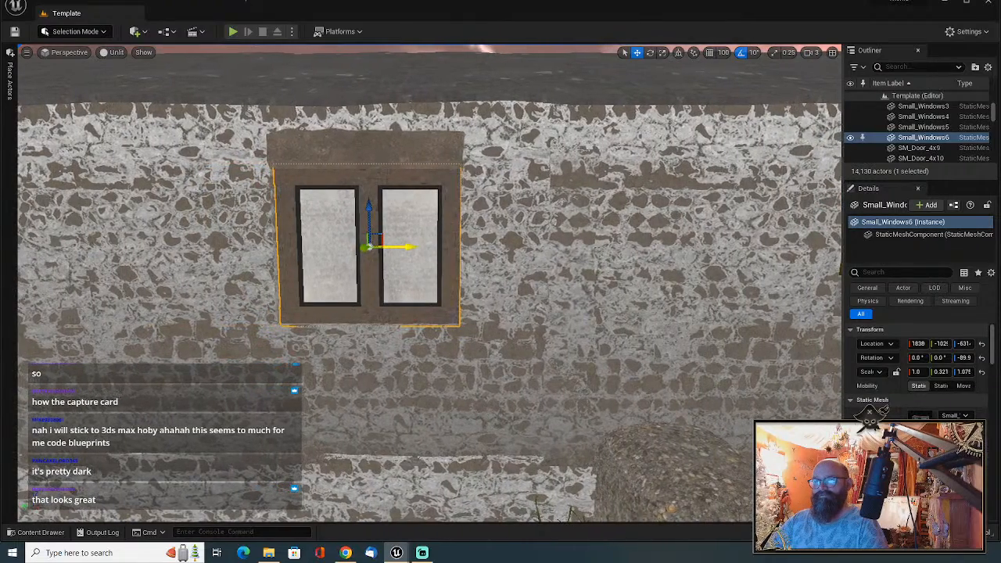
{"action": "left_click_drag", "start_coordinate": [405, 249], "coordinate": [501, 248], "text": "alt+shift"}
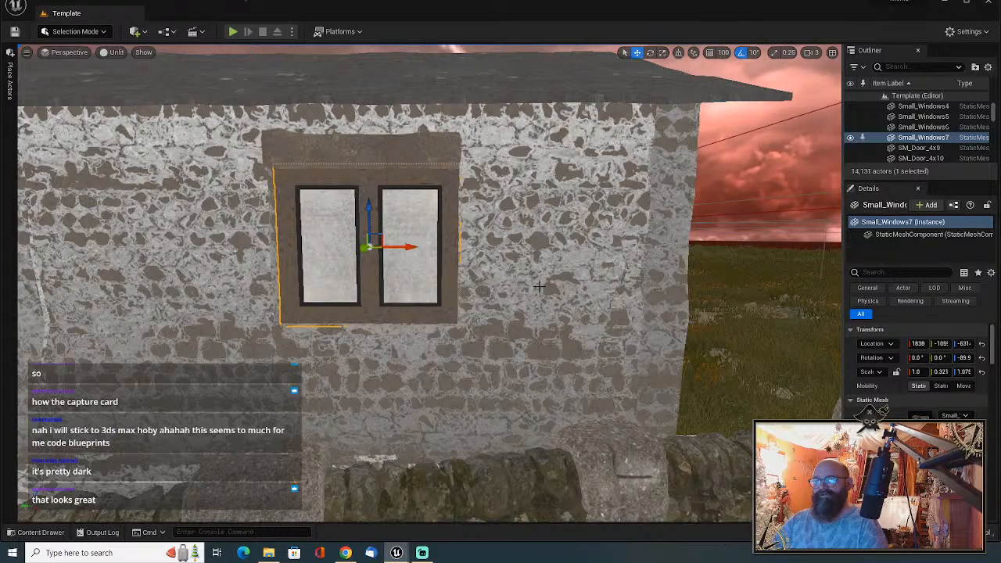
Duplicate Small_Windows3 into the opening on the house's opposite side wall and align it sideways there.
{"action": "mouse_move", "coordinate": [539, 286]}
{"action": "right_mouse_down"}
{"action": "mouse_move", "coordinate": [633, 291]}
{"action": "mouse_move", "coordinate": [540, 291]}
{"action": "right_mouse_up"}
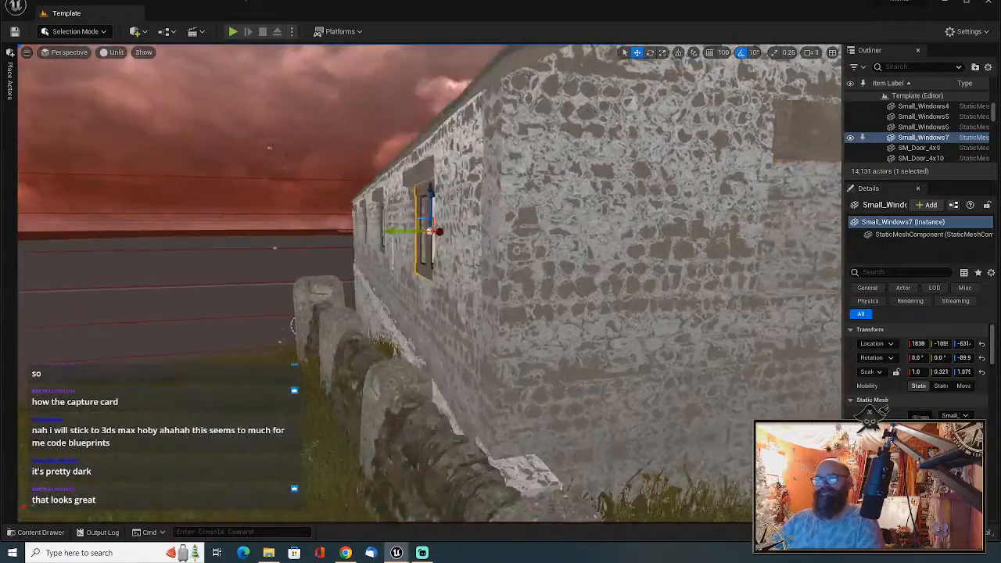
{"action": "right_click_drag", "start_coordinate": [293, 324], "coordinate": [583, 268]}
{"action": "left_click", "coordinate": [508, 249]}
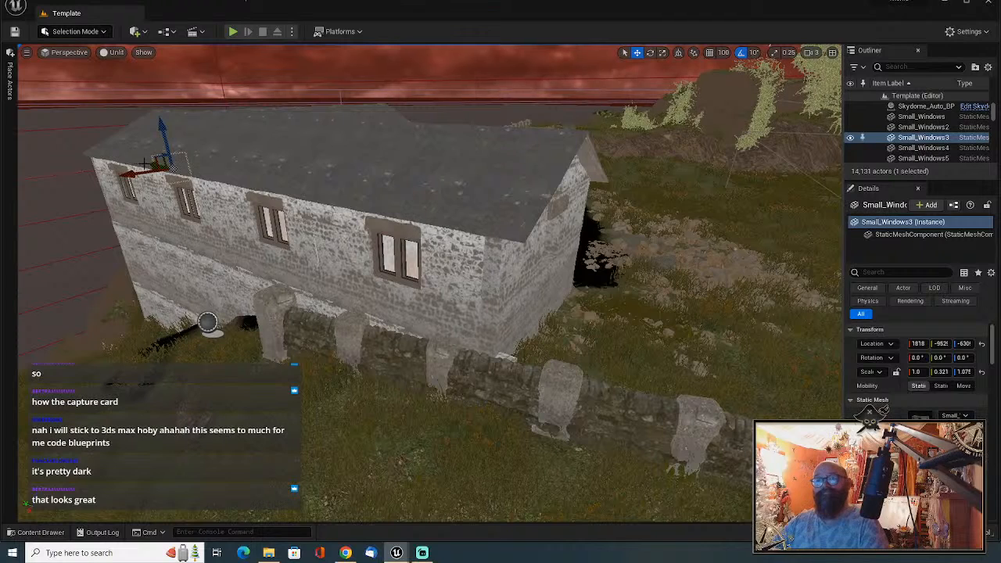
{"action": "left_click_drag", "start_coordinate": [151, 165], "coordinate": [233, 200], "text": "alt"}
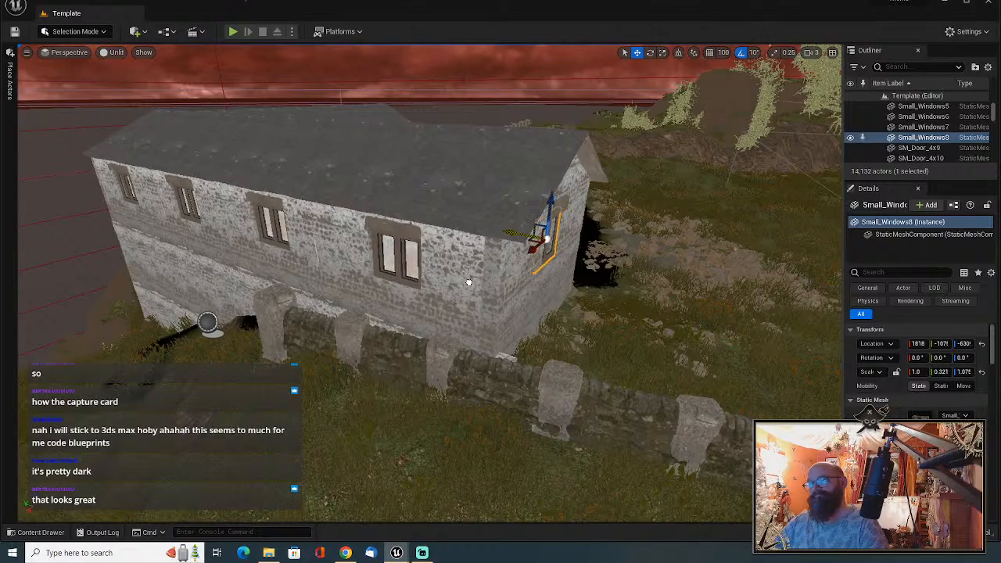
{"action": "right_click_drag", "start_coordinate": [469, 283], "coordinate": [372, 285]}
{"action": "left_click_drag", "start_coordinate": [300, 211], "coordinate": [316, 212]}
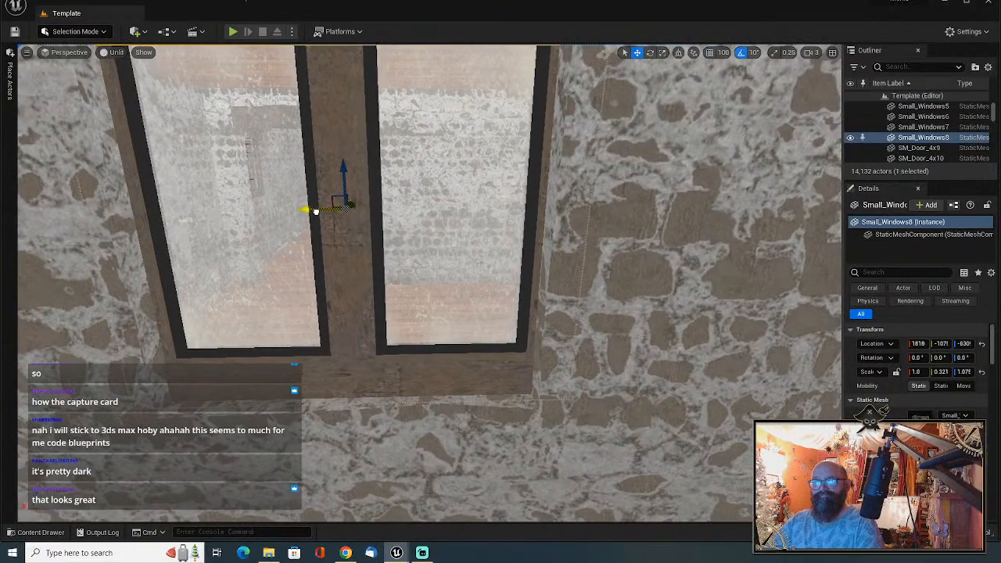
Select Small_Windows3 and nudge it sideways to center it in its opening.
{"action": "mouse_move", "coordinate": [316, 212]}
{"action": "right_mouse_down"}
{"action": "mouse_move", "coordinate": [396, 213]}
{"action": "mouse_move", "coordinate": [290, 205]}
{"action": "mouse_move", "coordinate": [302, 206]}
{"action": "right_mouse_up"}
{"action": "key", "text": "w"}
{"action": "key", "text": "w"}
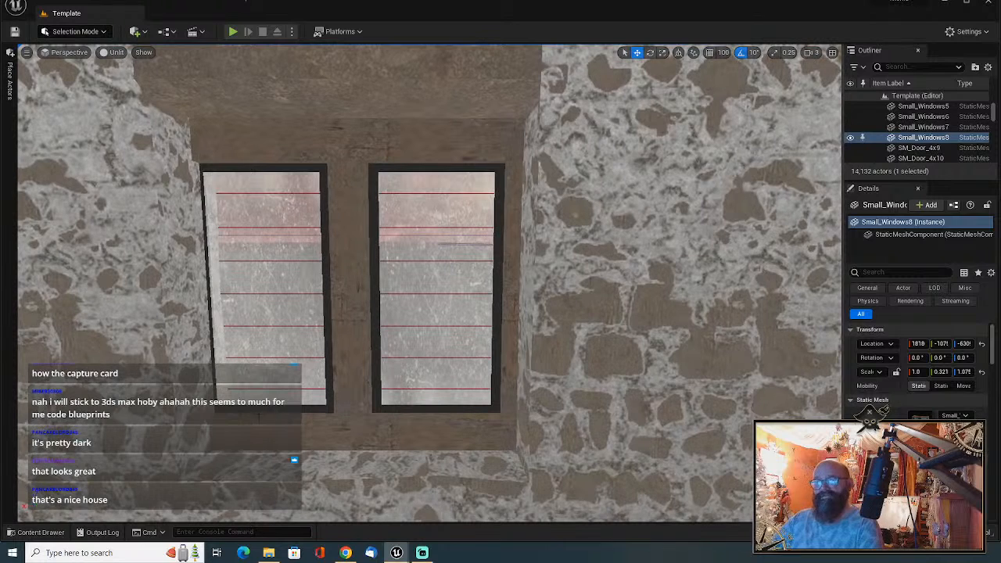
{"action": "left_click", "coordinate": [310, 310]}
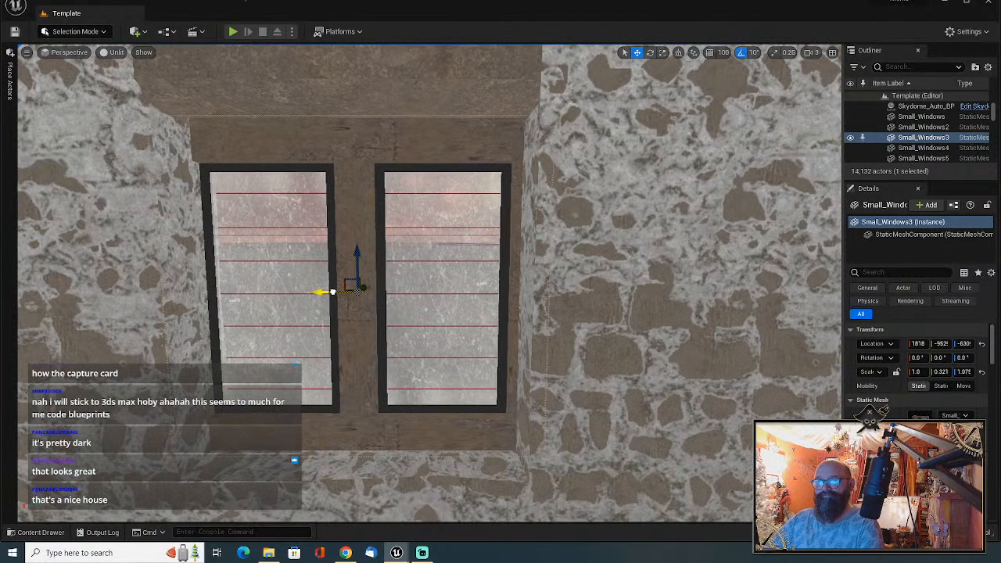
Duplicate Small_Windows5 into the opening in the opposite wall, discarding the extra copy made beside it.
{"action": "right_click_drag", "start_coordinate": [332, 320], "coordinate": [583, 325]}
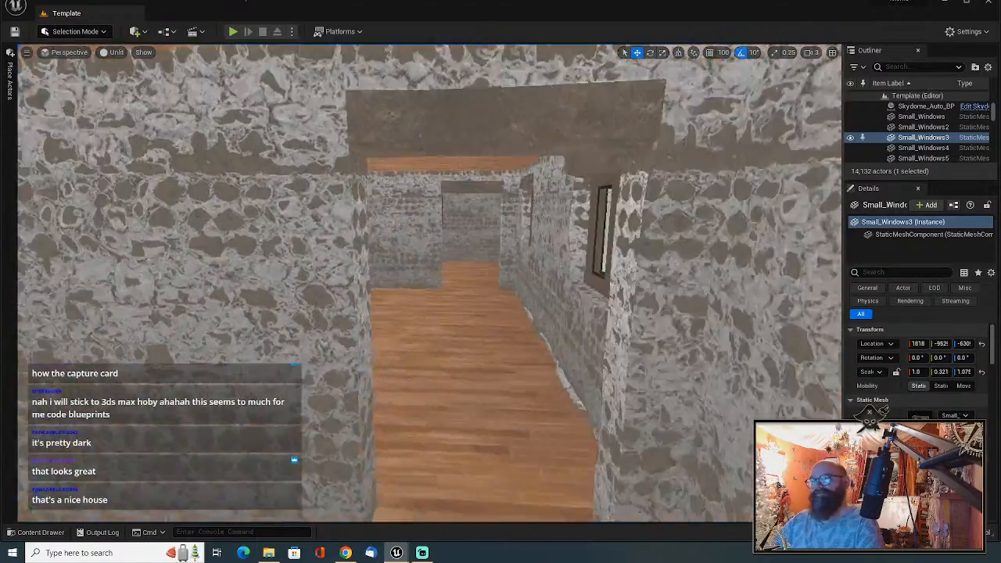
{"action": "mouse_move", "coordinate": [430, 283]}
{"action": "right_mouse_down"}
{"action": "mouse_move", "coordinate": [305, 277]}
{"action": "mouse_move", "coordinate": [430, 288]}
{"action": "right_mouse_up"}
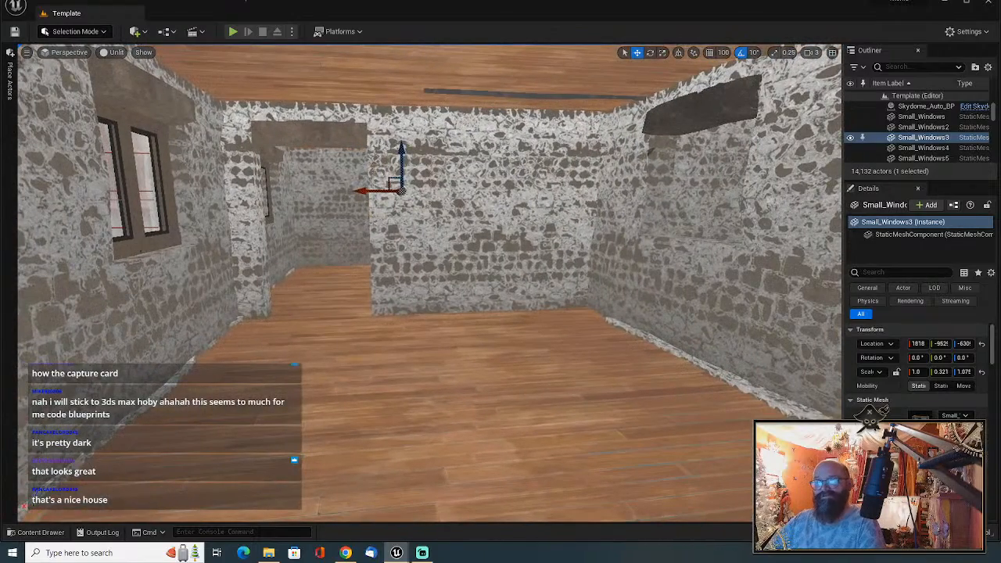
{"action": "left_click", "coordinate": [147, 249]}
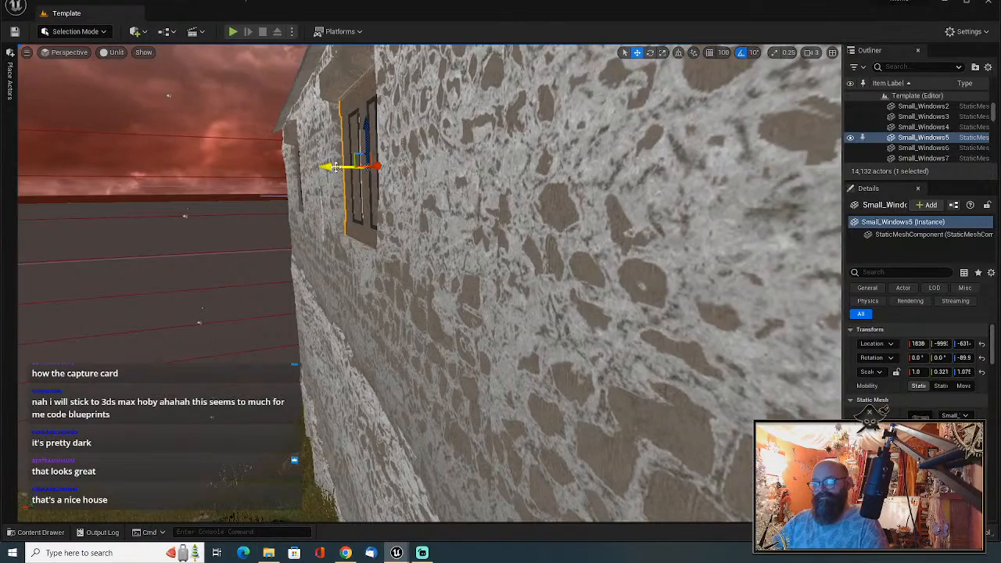
{"action": "left_click_drag", "start_coordinate": [335, 166], "coordinate": [469, 166], "text": "alt+shift"}
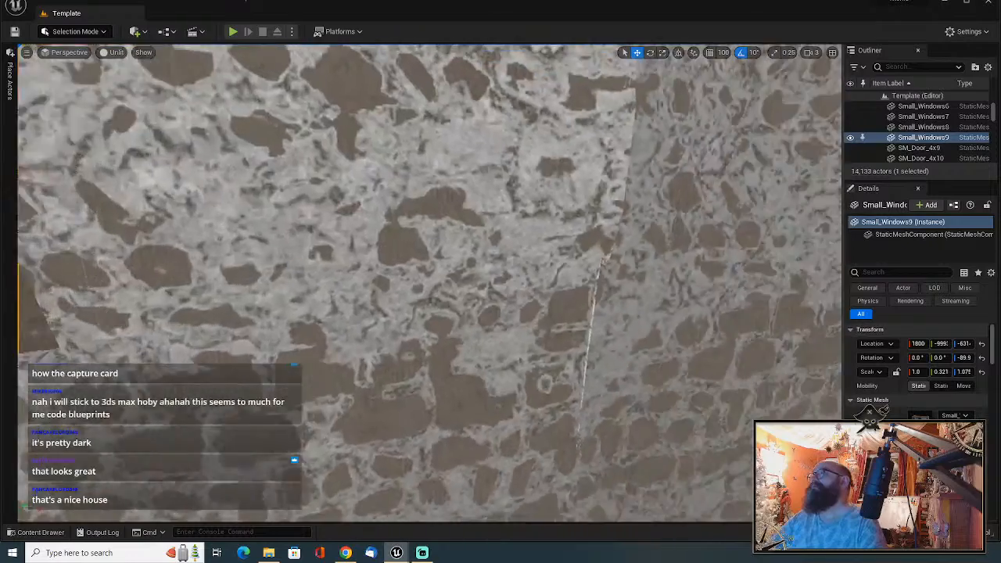
{"action": "key", "text": "f"}
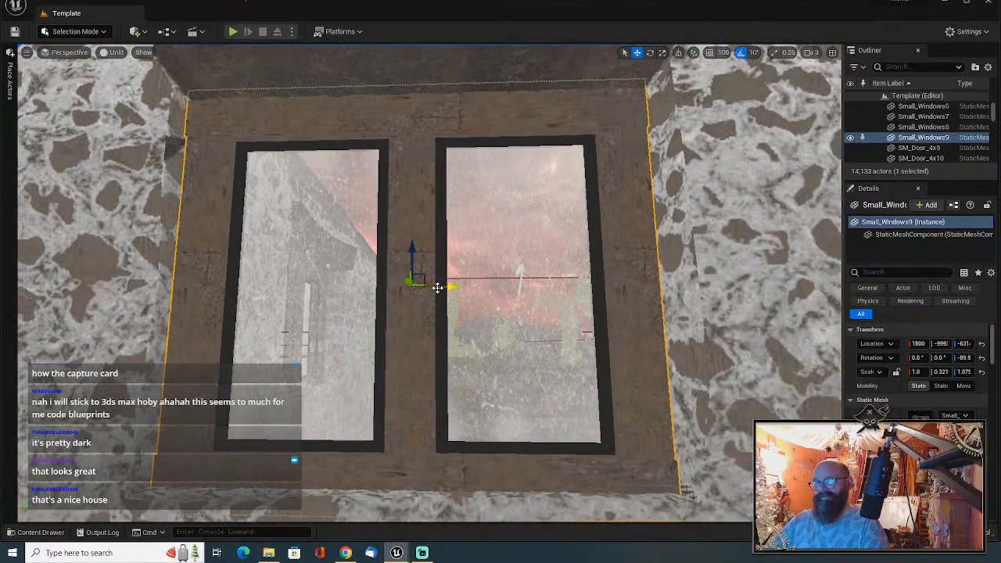
{"action": "left_click_drag", "start_coordinate": [437, 288], "coordinate": [626, 288], "text": "alt+shift"}
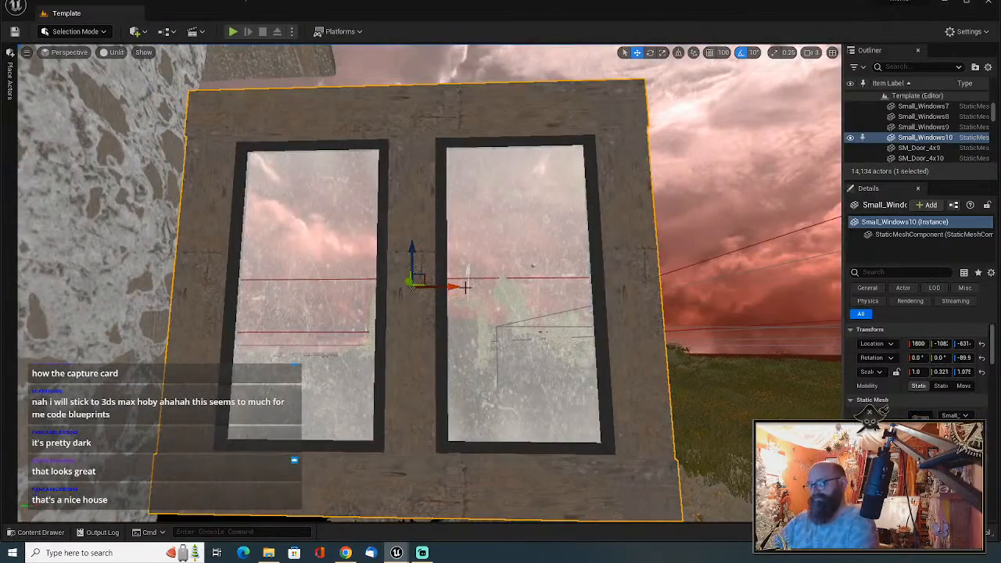
{"action": "key", "text": "Delete"}
Duplicate the long foundation wall below the doorway, rotate the copy 90° to lie flat, and raise it to the doorway's base as a slab.
{"action": "right_click_drag", "start_coordinate": [466, 288], "coordinate": [423, 335]}
{"action": "left_click", "coordinate": [434, 322]}
{"action": "left_click", "coordinate": [436, 322]}
{"action": "key", "text": "e"}
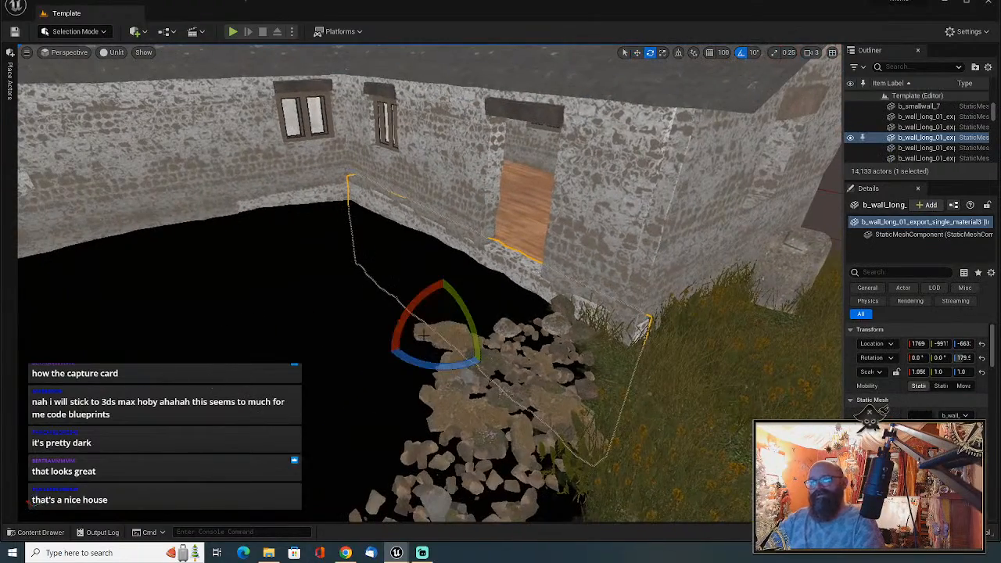
{"action": "left_click_drag", "start_coordinate": [426, 290], "coordinate": [376, 366], "text": "alt"}
{"action": "key", "text": "w"}
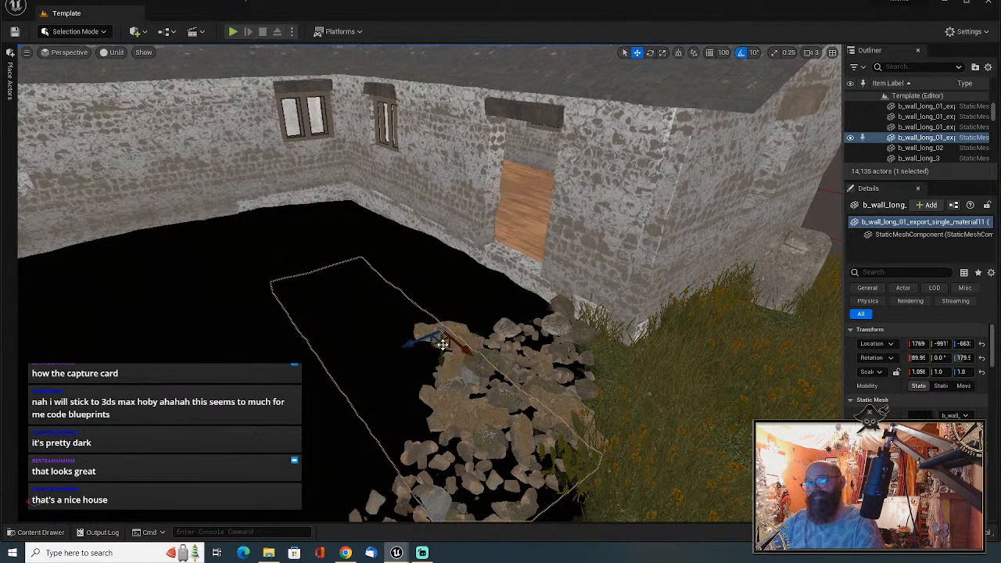
{"action": "left_click_drag", "start_coordinate": [443, 345], "coordinate": [453, 274]}
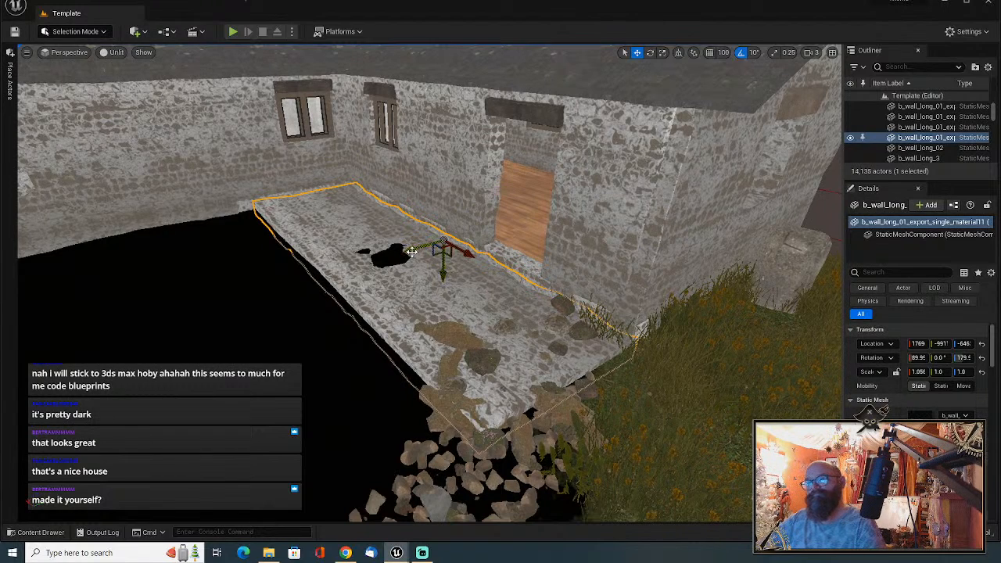
Duplicate the flat wall slab outward alongside the first one to widen the paved area outside the doorway.
{"action": "left_click_drag", "start_coordinate": [439, 273], "coordinate": [275, 291], "text": "alt"}
{"action": "left_click", "coordinate": [633, 400]}
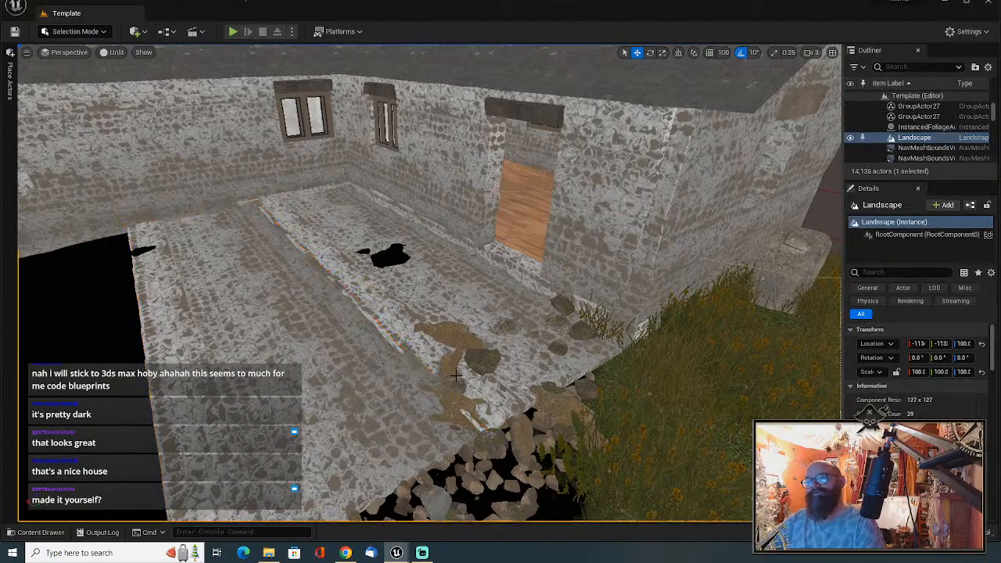
{"action": "right_click_drag", "start_coordinate": [634, 401], "coordinate": [548, 427]}
{"action": "key", "text": "s"}
Switch the viewport shading to Lit and save all changes.
{"action": "left_click", "coordinate": [111, 53]}
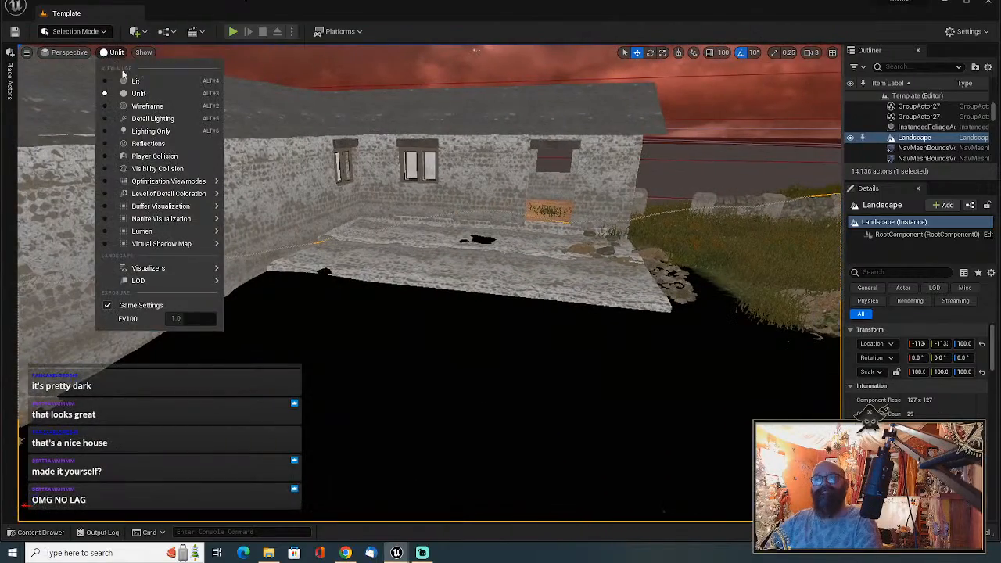
{"action": "left_click", "coordinate": [128, 76]}
{"action": "mouse_move", "coordinate": [125, 78]}
{"action": "right_mouse_down"}
{"action": "mouse_move", "coordinate": [97, 88]}
{"action": "mouse_move", "coordinate": [83, 76]}
{"action": "right_mouse_up"}
{"action": "key", "text": "s"}
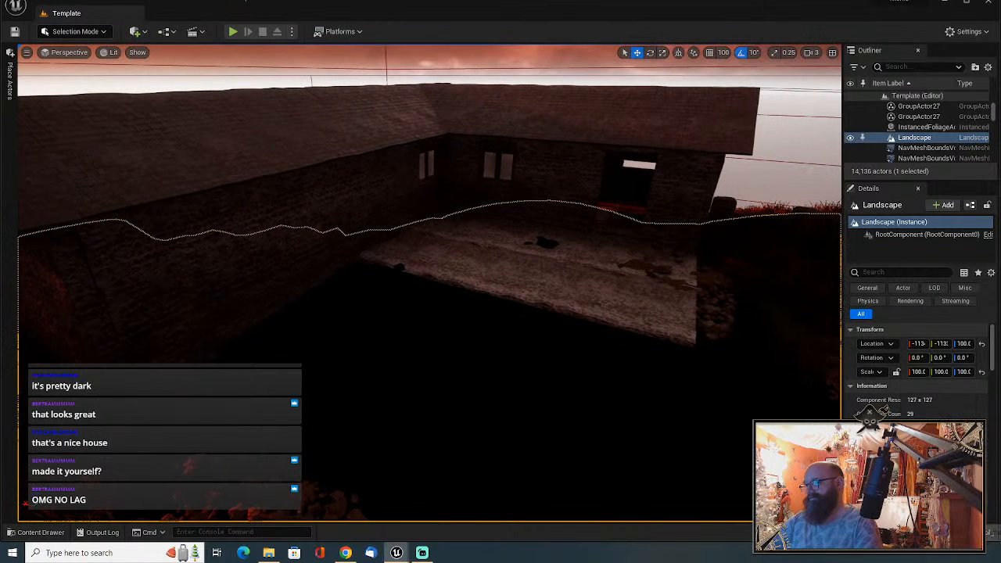
{"action": "key", "text": "ctrl+shift+s"}
{"action": "left_click_drag", "start_coordinate": [915, 1], "coordinate": [913, 0]}
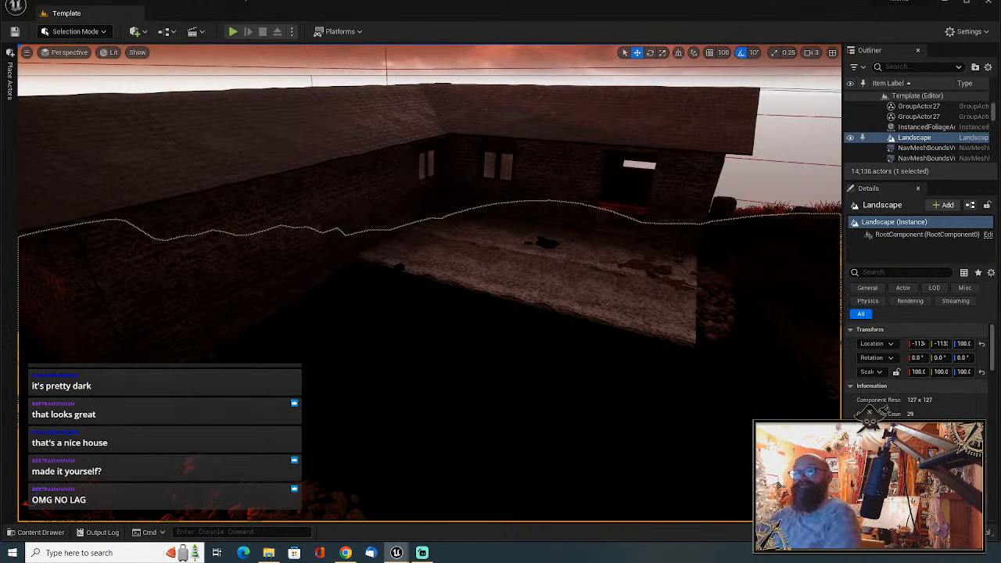
Open the Project Settings to view the project description page and close them.
{"action": "right_click_drag", "start_coordinate": [429, 282], "coordinate": [418, 252]}
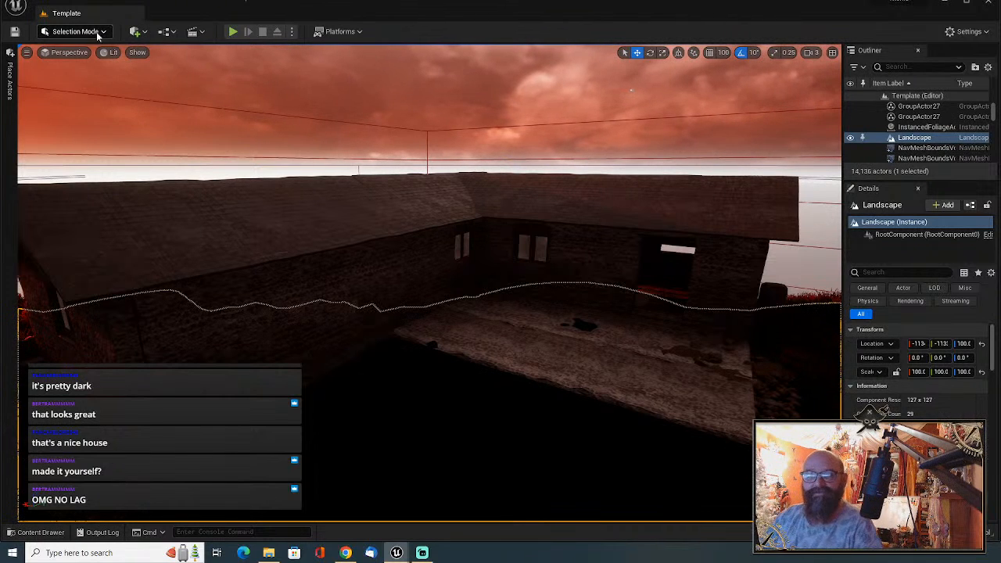
{"action": "left_click", "coordinate": [45, 6]}
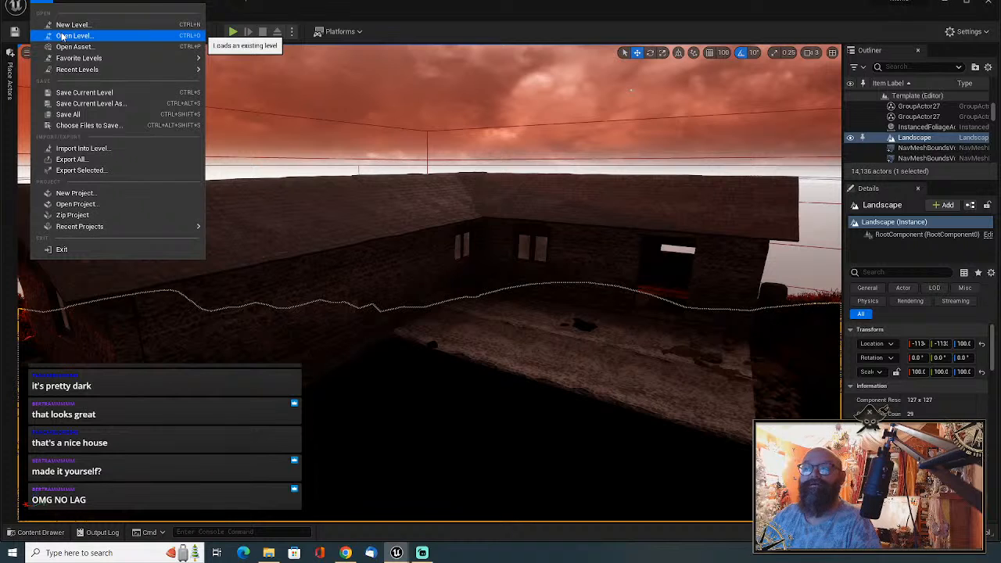
{"action": "mouse_move", "coordinate": [66, 6]}
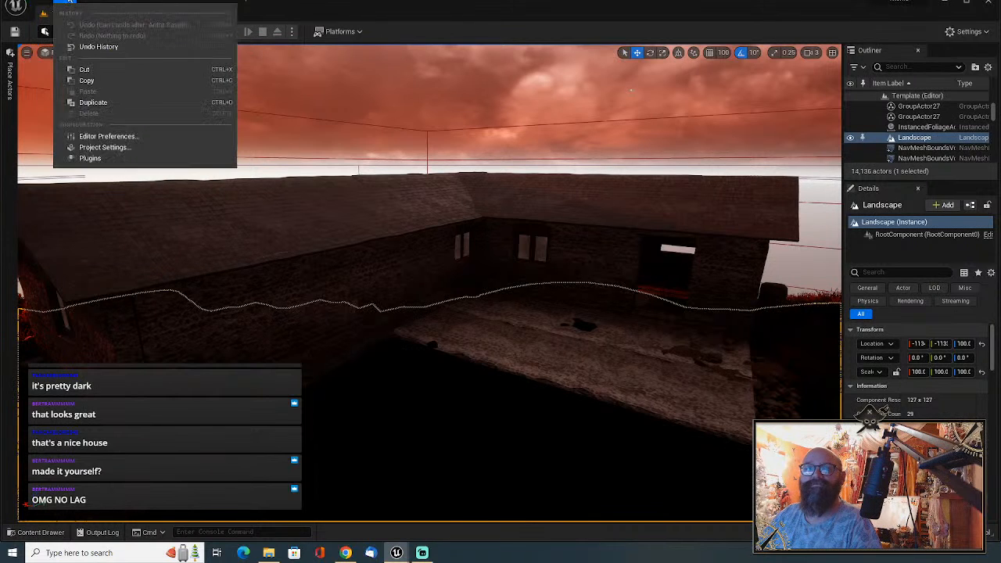
{"action": "left_click", "coordinate": [108, 152]}
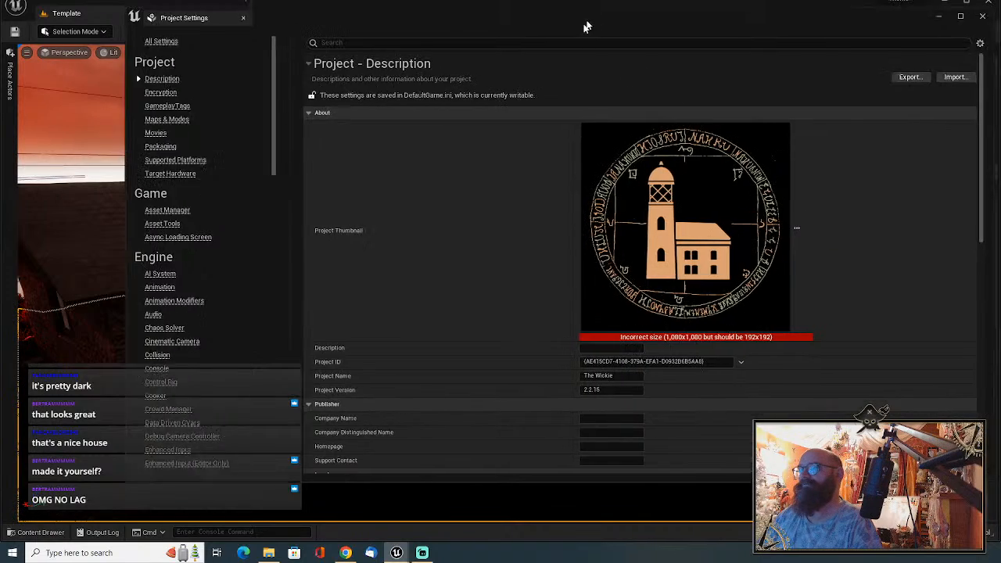
{"action": "left_click_drag", "start_coordinate": [586, 27], "coordinate": [493, 34]}
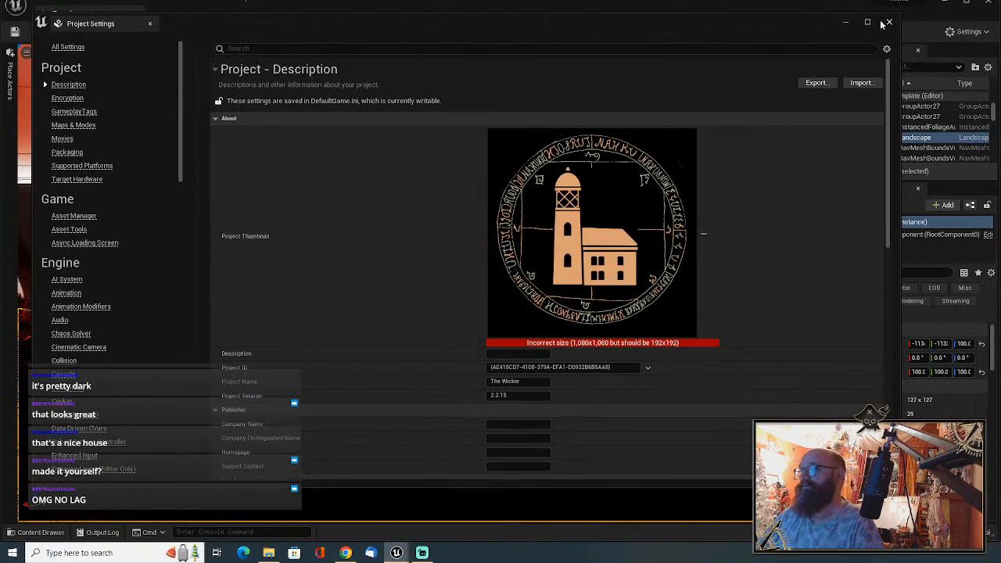
{"action": "left_click", "coordinate": [892, 25]}
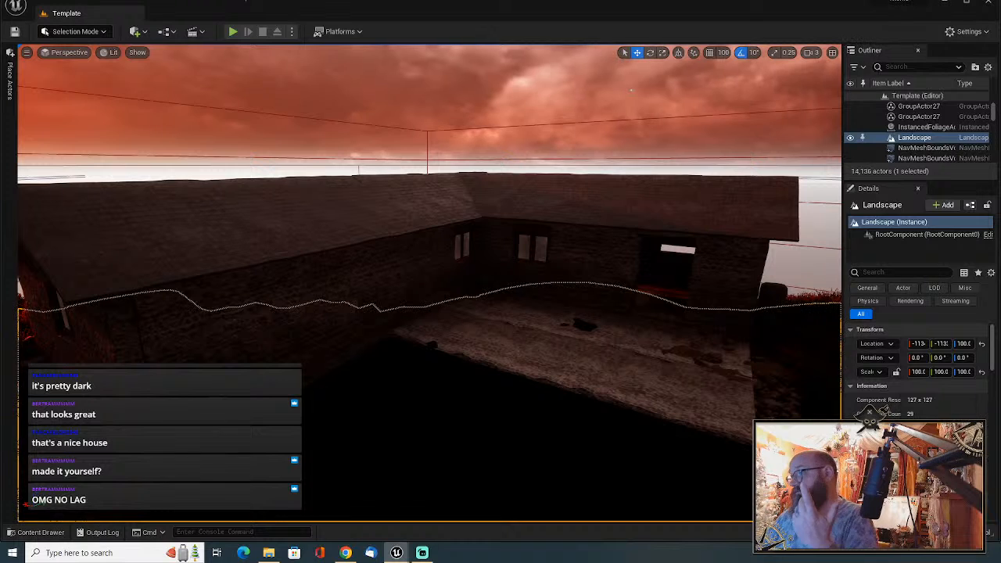
{"action": "left_click", "coordinate": [896, 68]}
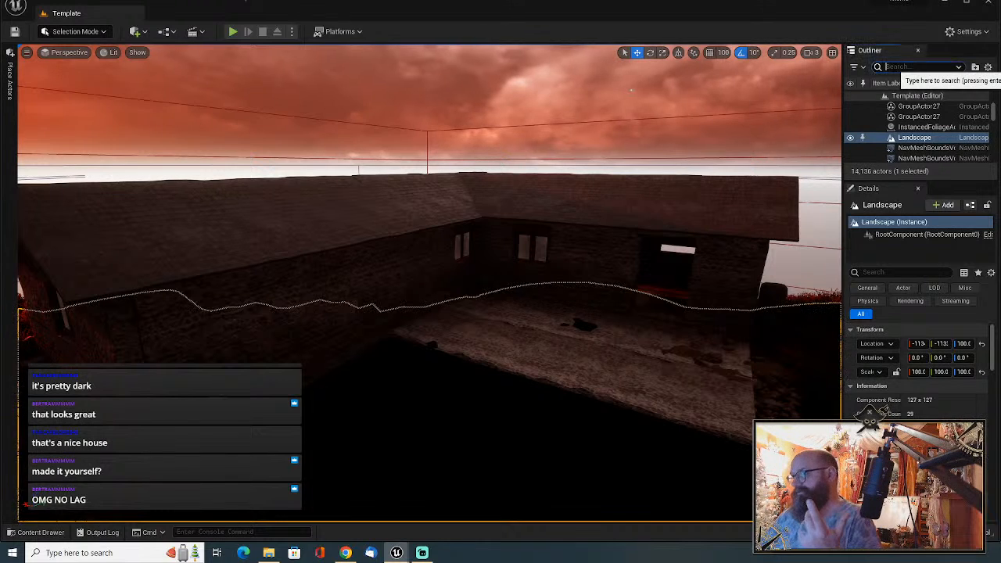
Place a PostProcessVolume in the courtyard beside the house.
{"action": "left_click", "coordinate": [10, 78]}
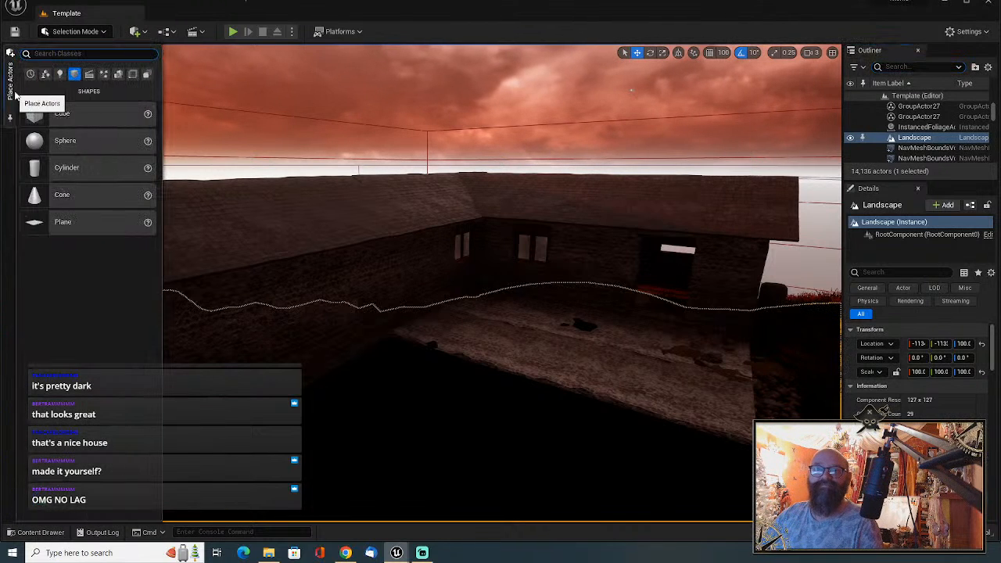
{"action": "left_click", "coordinate": [132, 75]}
{"action": "scroll", "coordinate": [127, 330], "scroll_direction": "down", "scroll_amount": 5}
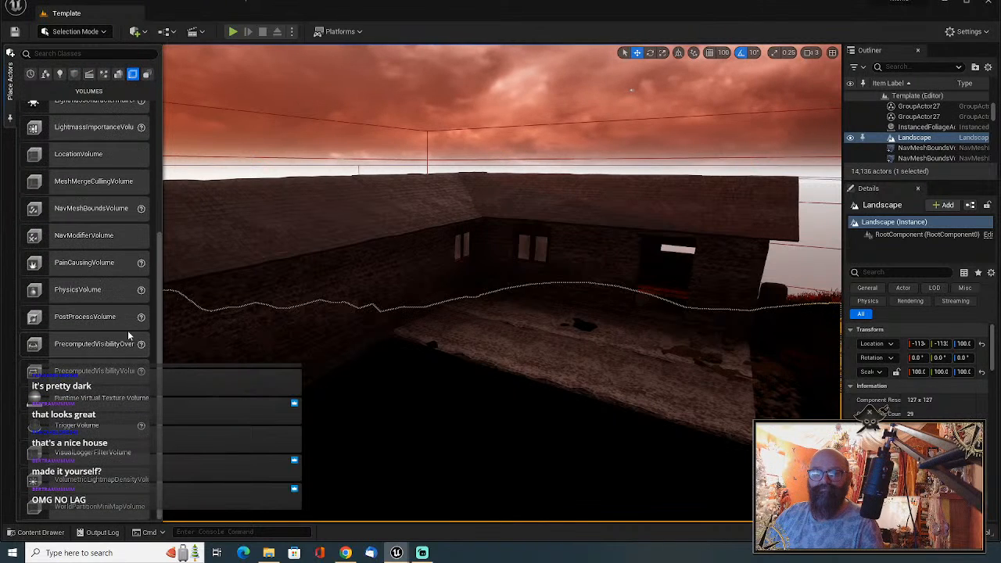
{"action": "left_click_drag", "start_coordinate": [129, 333], "coordinate": [474, 383]}
Scale the PostProcessVolume to about 8.18 × 8.26 × 3.96 and reposition it to enclose the house.
{"action": "key", "text": "s"}
{"action": "mouse_move", "coordinate": [474, 383]}
{"action": "right_mouse_down"}
{"action": "mouse_move", "coordinate": [451, 409]}
{"action": "mouse_move", "coordinate": [463, 394]}
{"action": "right_mouse_up"}
{"action": "key", "text": "r"}
{"action": "left_click_drag", "start_coordinate": [421, 277], "coordinate": [516, 230]}
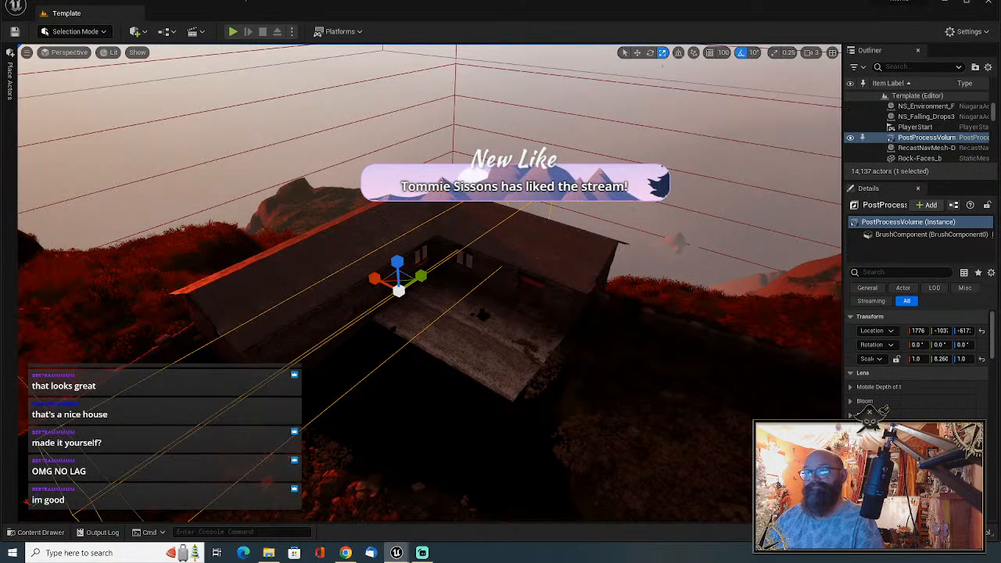
{"action": "left_click_drag", "start_coordinate": [381, 285], "coordinate": [317, 296]}
{"action": "left_click_drag", "start_coordinate": [398, 264], "coordinate": [398, 224]}
{"action": "key", "text": "w"}
{"action": "left_click_drag", "start_coordinate": [417, 276], "coordinate": [436, 271]}
{"action": "right_click_drag", "start_coordinate": [436, 271], "coordinate": [489, 238]}
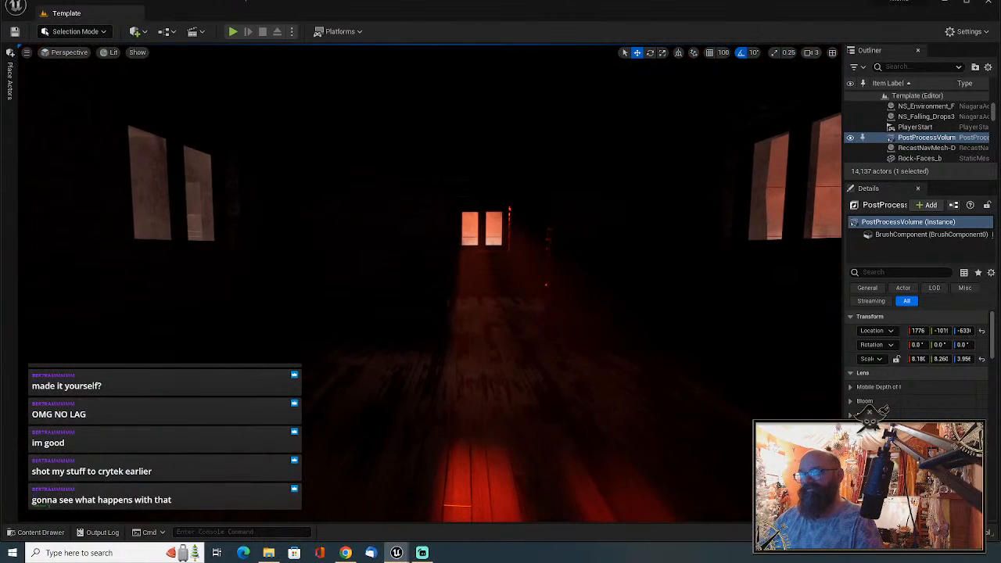
Examine the PostProcessVolume's lens, color grading, film and global illumination settings against the dark house interior.
{"action": "scroll", "coordinate": [870, 413], "scroll_direction": "down", "scroll_amount": 4}
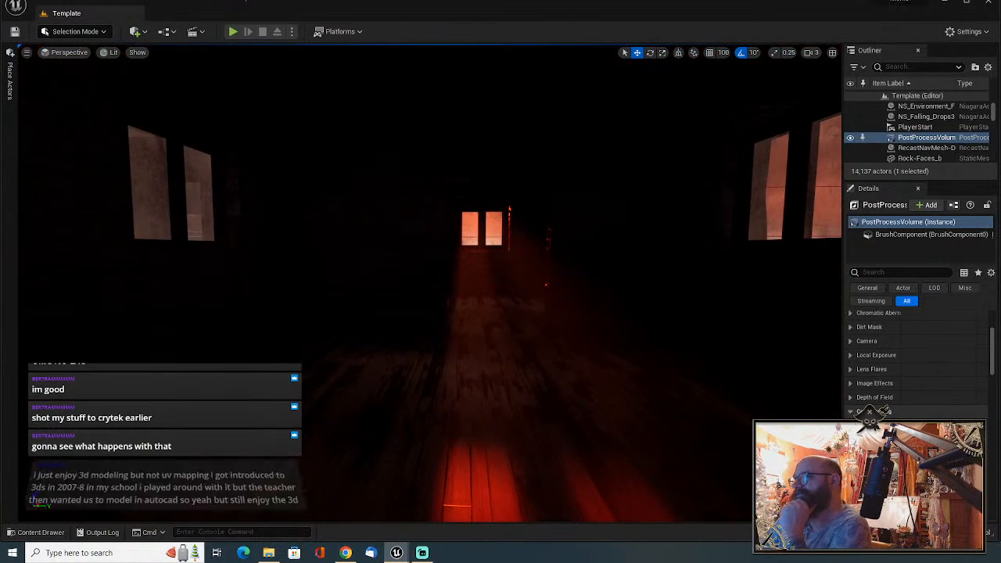
{"action": "scroll", "coordinate": [870, 414], "scroll_direction": "down", "scroll_amount": 3}
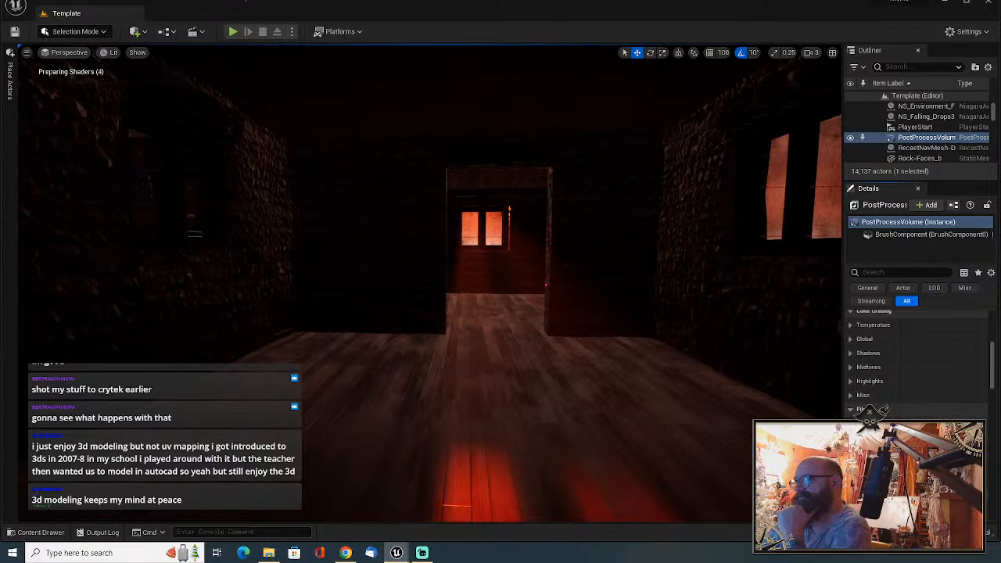
{"action": "right_click_drag", "start_coordinate": [775, 406], "coordinate": [767, 399]}
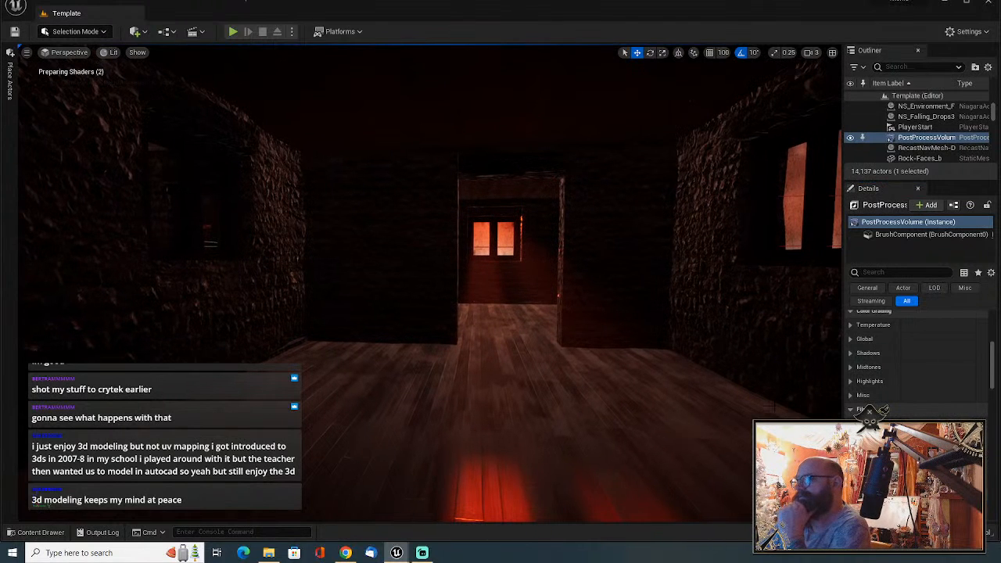
{"action": "scroll", "coordinate": [870, 413], "scroll_direction": "down", "scroll_amount": 2}
{"action": "scroll", "coordinate": [870, 413], "scroll_direction": "down", "scroll_amount": 2}
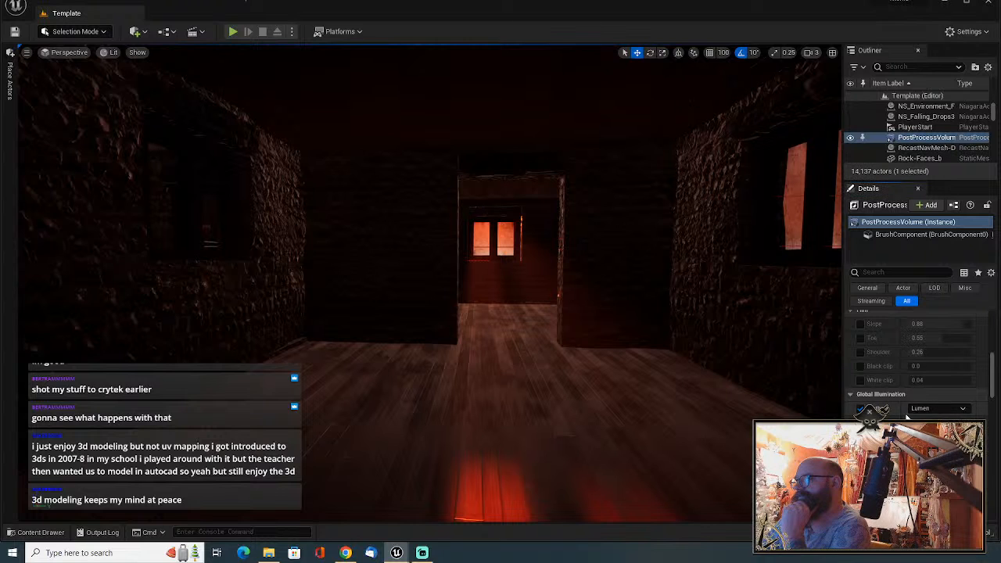
{"action": "scroll", "coordinate": [908, 417], "scroll_direction": "down", "scroll_amount": 2}
{"action": "scroll", "coordinate": [870, 412], "scroll_direction": "down", "scroll_amount": 1}
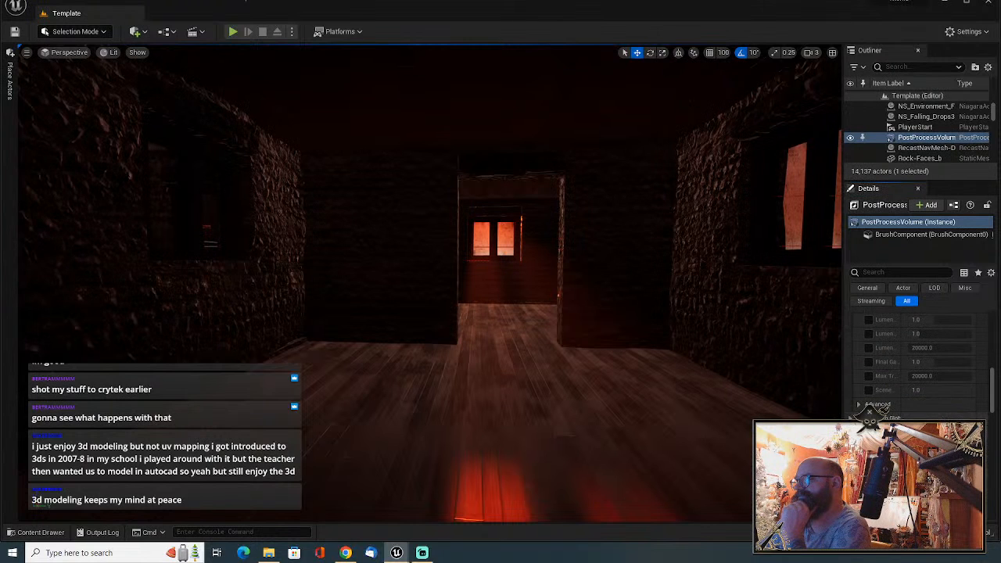
{"action": "scroll", "coordinate": [870, 413], "scroll_direction": "down", "scroll_amount": 2}
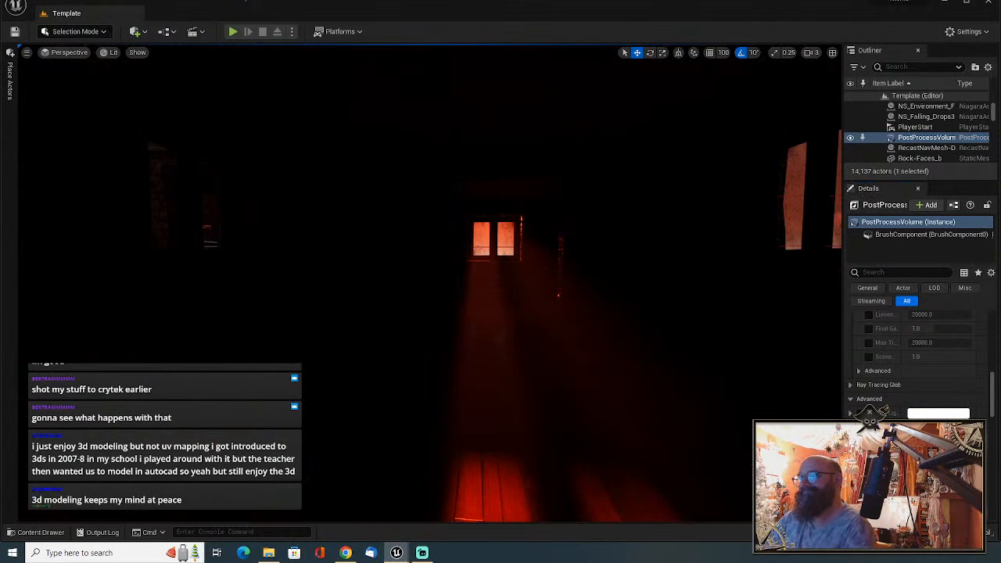
{"action": "right_click_drag", "start_coordinate": [430, 281], "coordinate": [467, 291]}
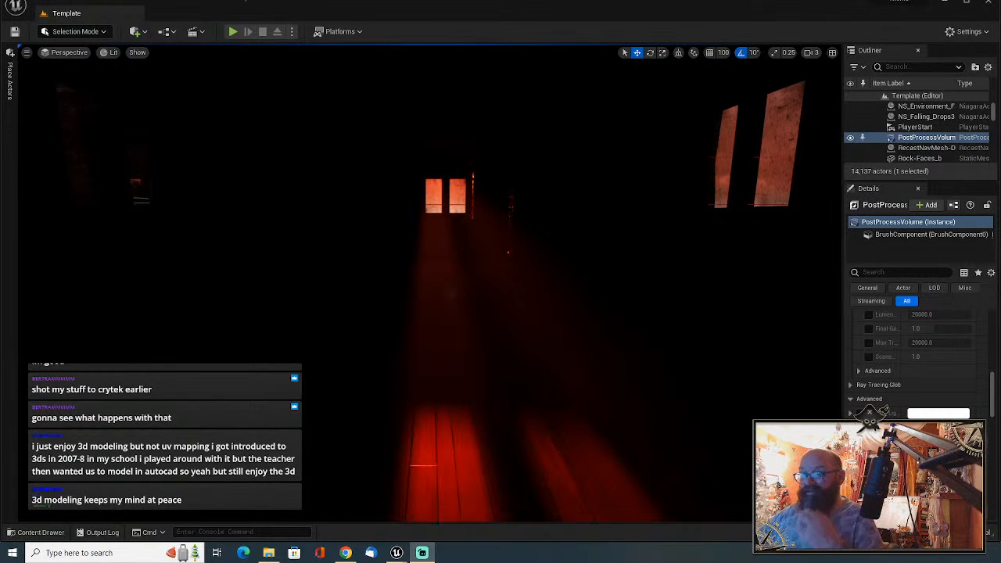
Delete the PostProcessVolume from the level.
{"action": "right_click_drag", "start_coordinate": [419, 158], "coordinate": [419, 158]}
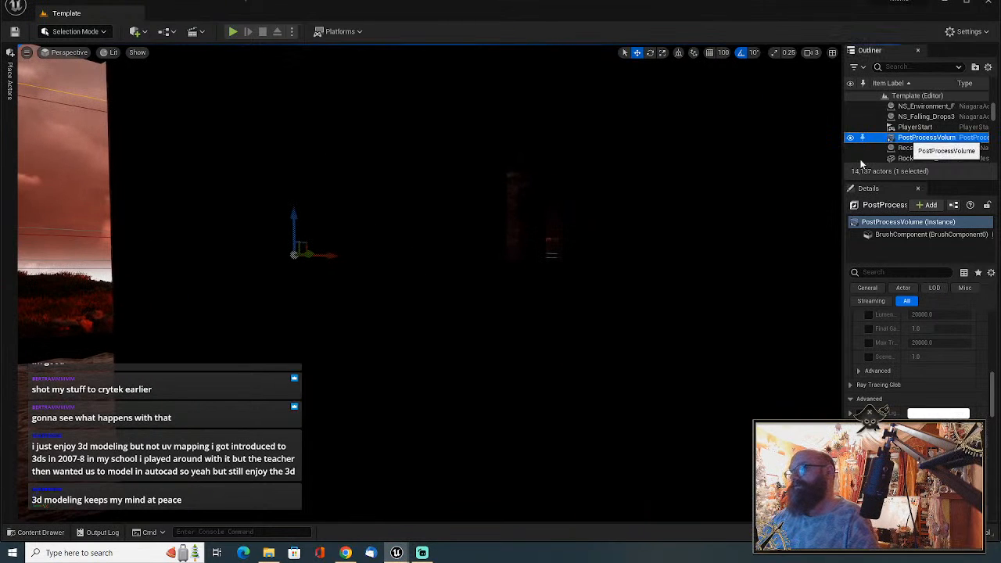
{"action": "double_click", "coordinate": [916, 137]}
{"action": "key", "text": "Delete"}
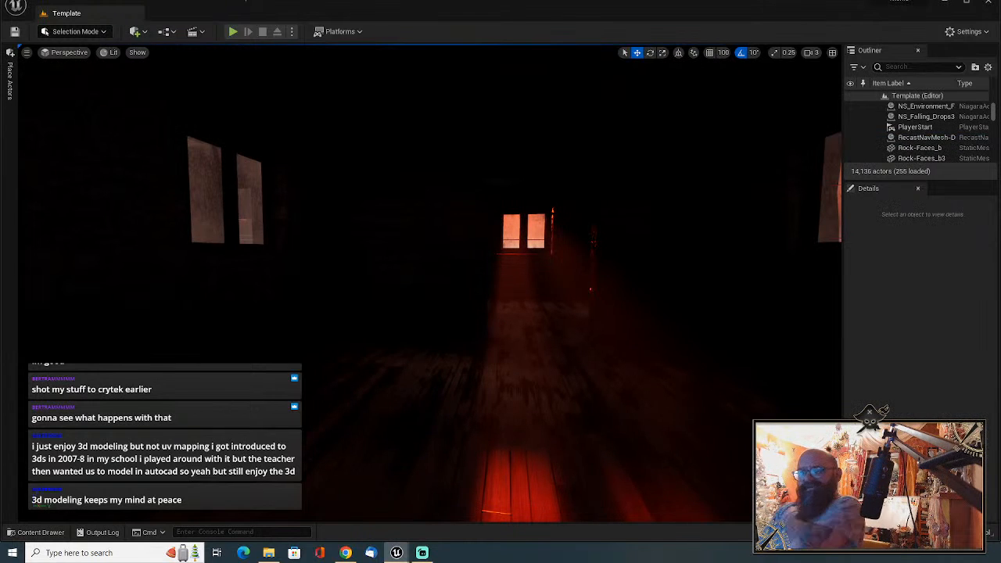
Place a Point Light inside the dark room above the wooden floor and raise it toward the ceiling.
{"action": "right_click_drag", "start_coordinate": [517, 435], "coordinate": [532, 447]}
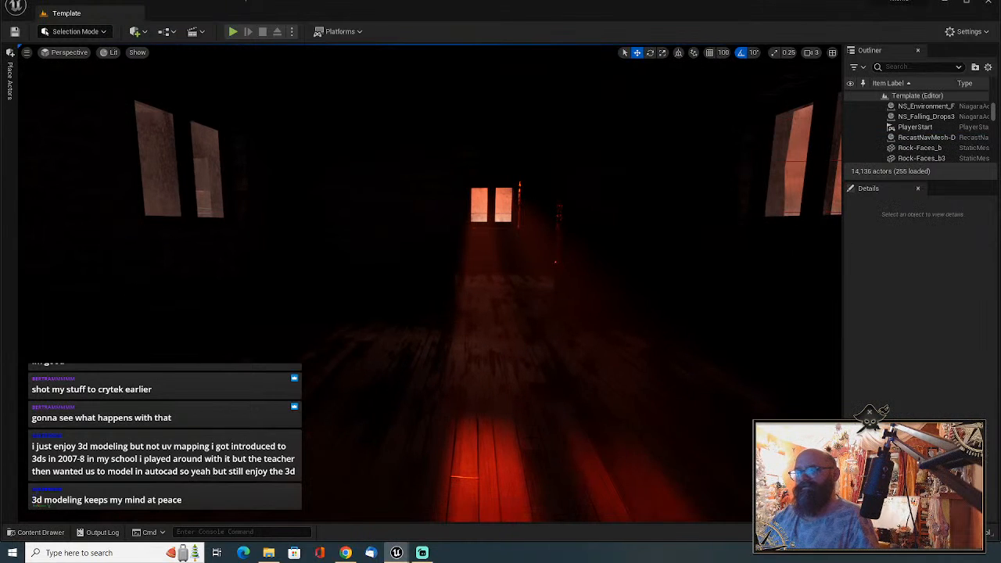
{"action": "right_click", "coordinate": [517, 435]}
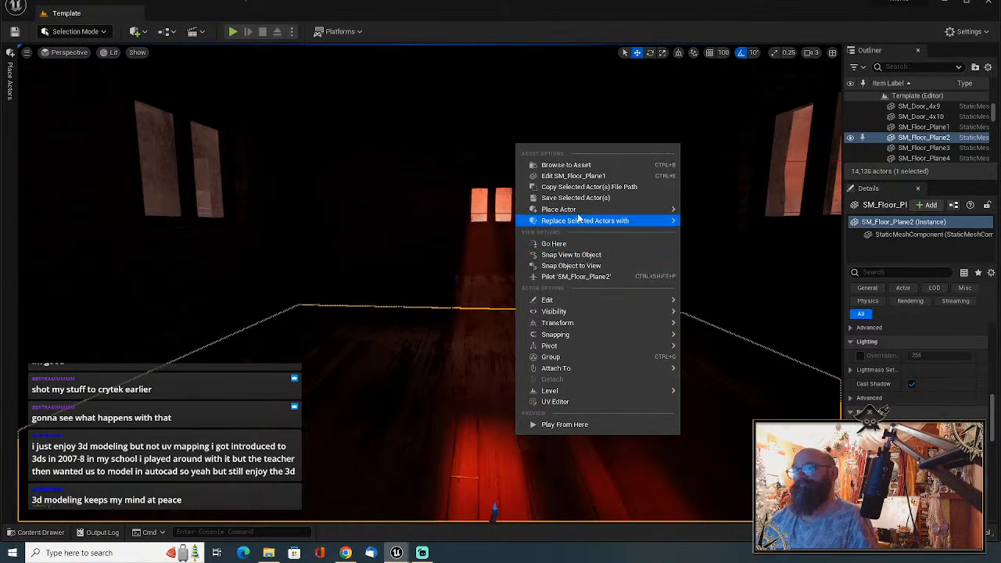
{"action": "mouse_move", "coordinate": [674, 211]}
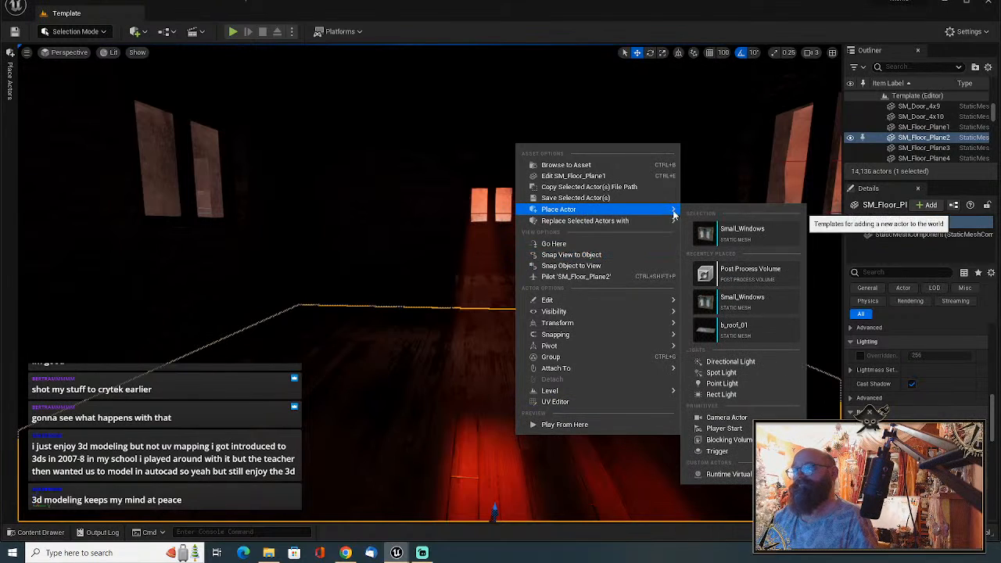
{"action": "left_click", "coordinate": [722, 383]}
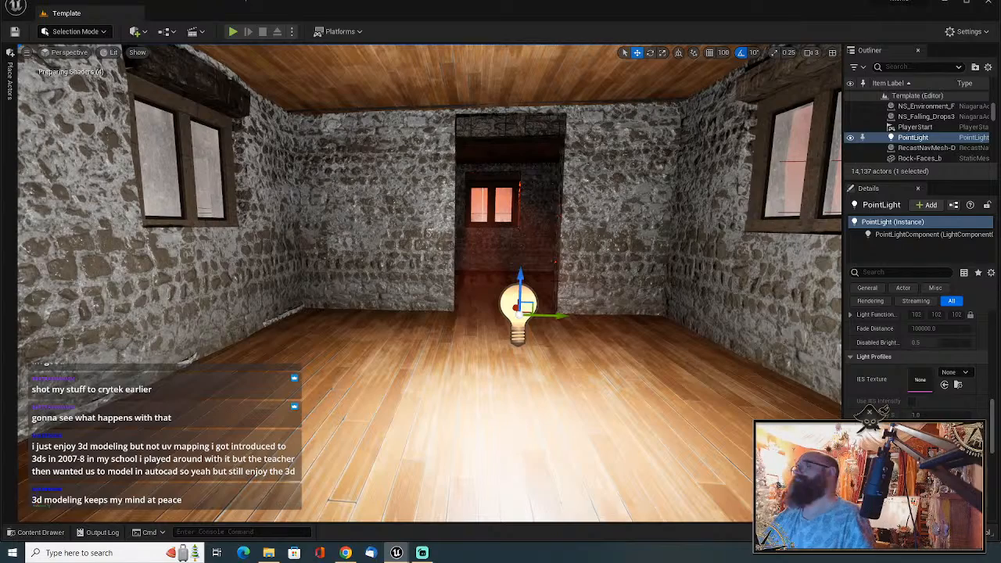
{"action": "left_click_drag", "start_coordinate": [520, 277], "coordinate": [528, 91]}
Set the Point Light's intensity to 2 cd and move it higher, close to the ceiling.
{"action": "scroll", "coordinate": [937, 372], "scroll_direction": "up", "scroll_amount": 5}
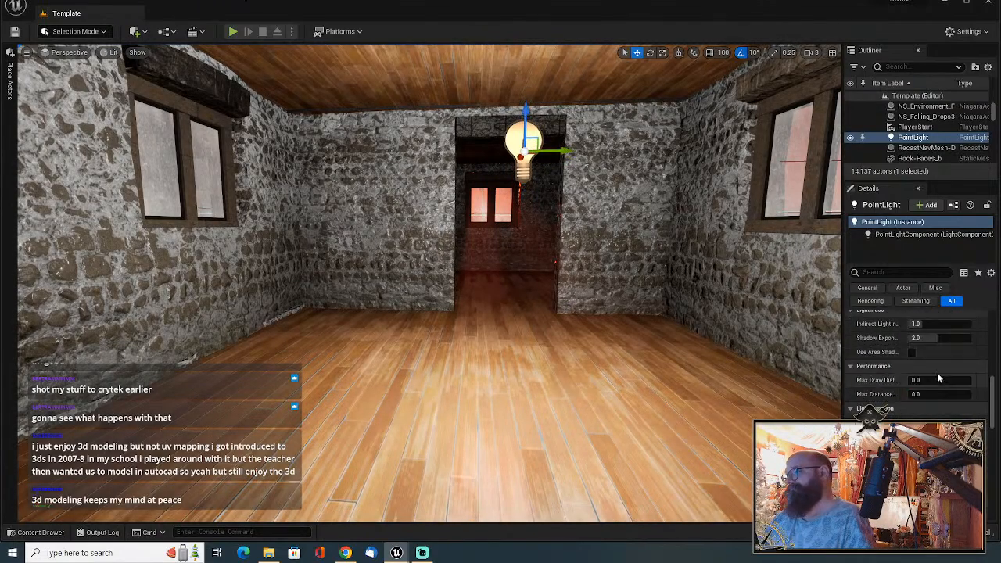
{"action": "scroll", "coordinate": [936, 374], "scroll_direction": "up", "scroll_amount": 1}
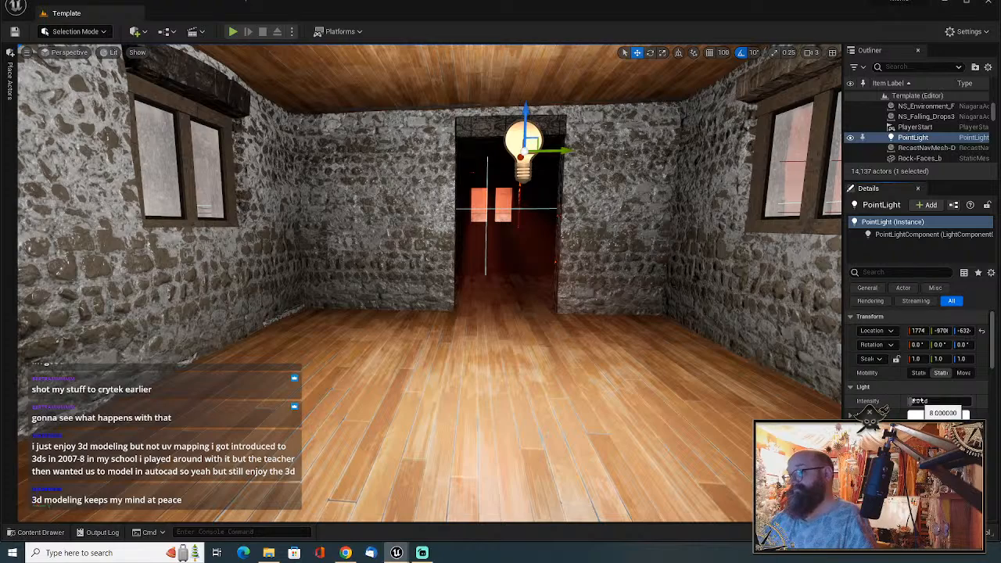
{"action": "left_click", "coordinate": [944, 405]}
{"action": "type", "text": "2"}
{"action": "key", "text": "Return"}
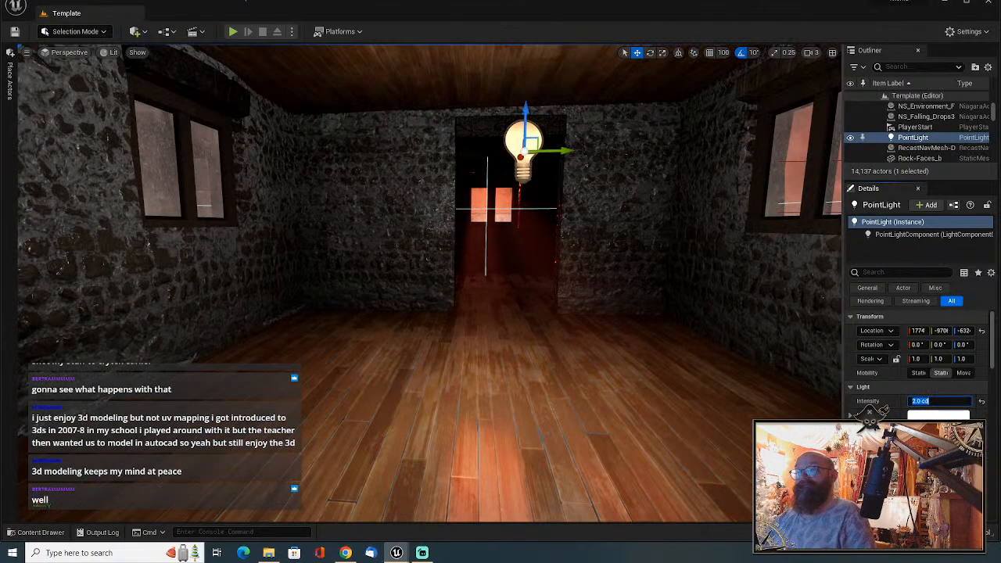
{"action": "left_click_drag", "start_coordinate": [525, 114], "coordinate": [526, 56]}
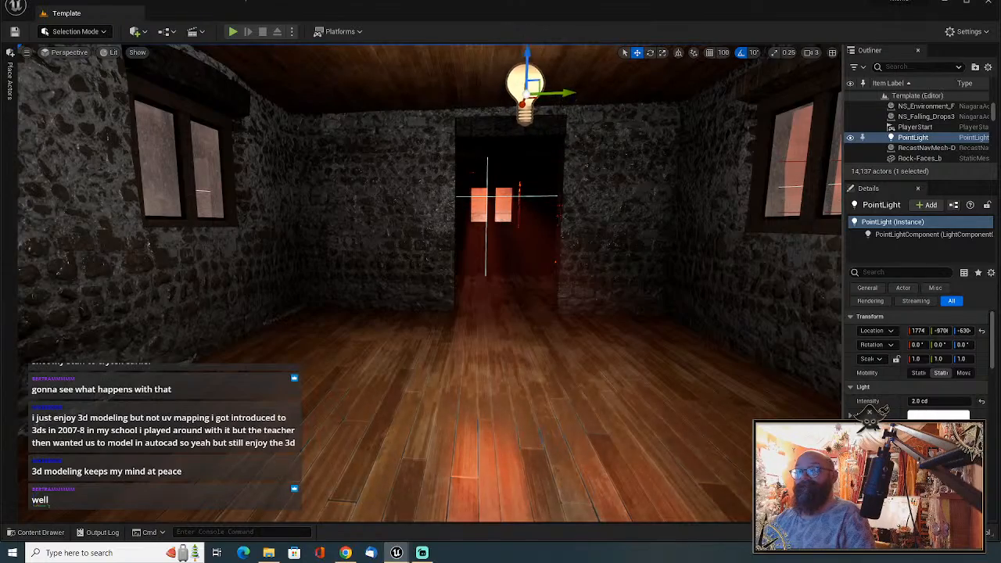
Check the light's effect on the ceiling, then delete the Point Light from the room.
{"action": "right_click_drag", "start_coordinate": [529, 71], "coordinate": [450, 204]}
{"action": "key", "text": "w"}
{"action": "key", "text": "w"}
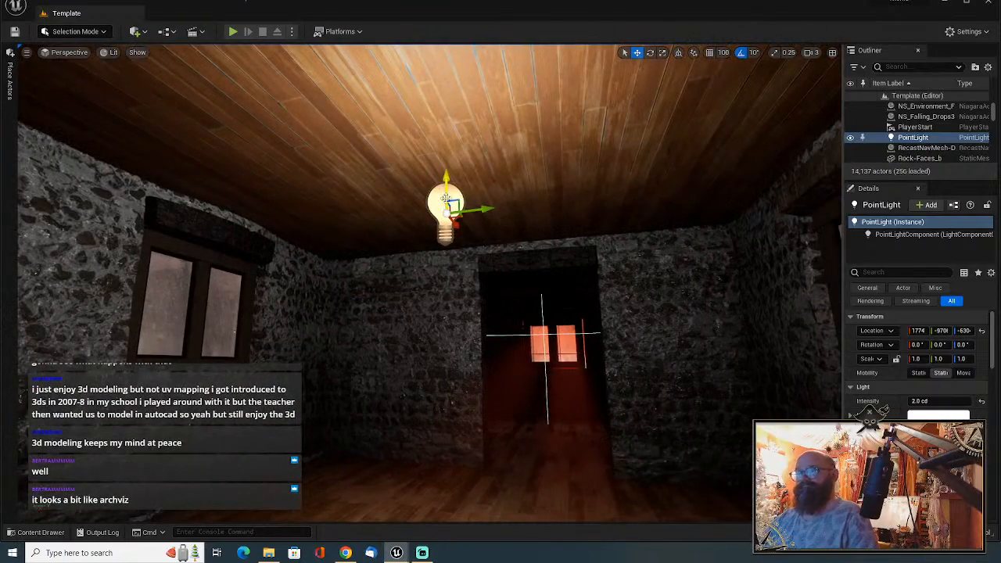
{"action": "key", "text": "Delete"}
Go back outside the house and switch the viewport to Unlit shading.
{"action": "right_click_drag", "start_coordinate": [457, 242], "coordinate": [481, 205]}
{"action": "key", "text": "s"}
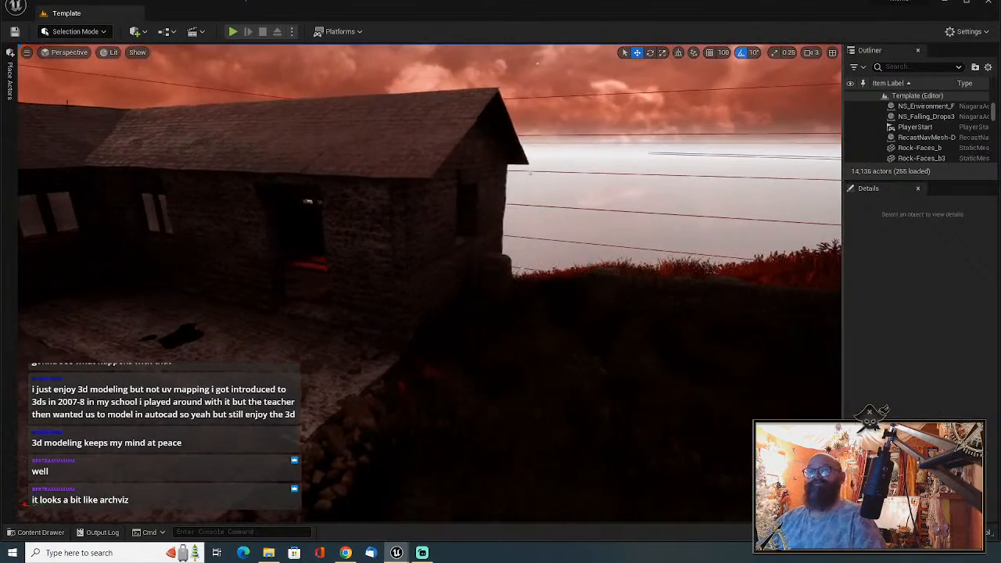
{"action": "left_click", "coordinate": [109, 52]}
{"action": "left_click", "coordinate": [117, 89]}
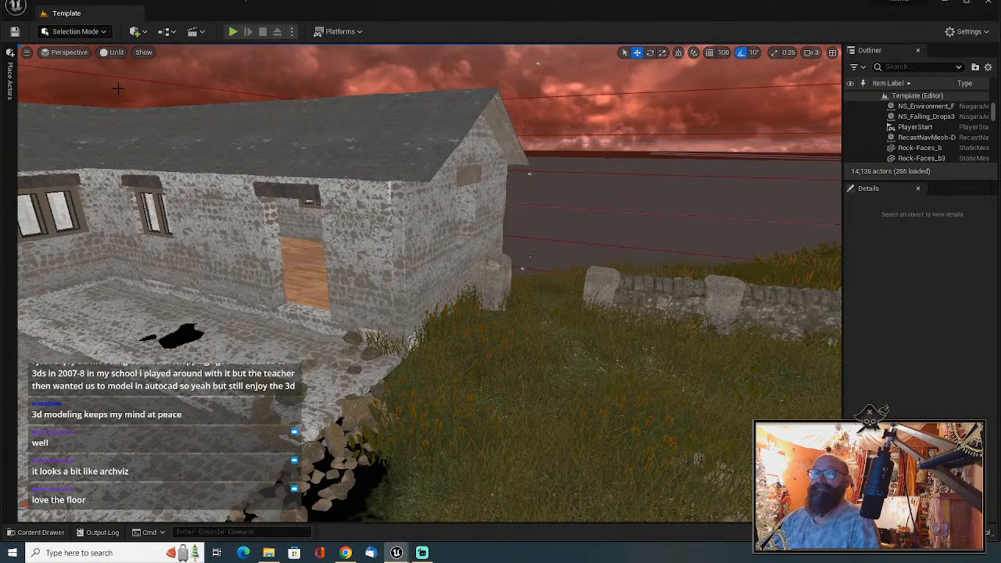
Duplicate the small window on the house's outer long wall and place the copy in the neighbouring empty opening.
{"action": "right_click_drag", "start_coordinate": [538, 496], "coordinate": [395, 479]}
{"action": "key", "text": "d"}
{"action": "right_click_drag", "start_coordinate": [467, 347], "coordinate": [360, 341]}
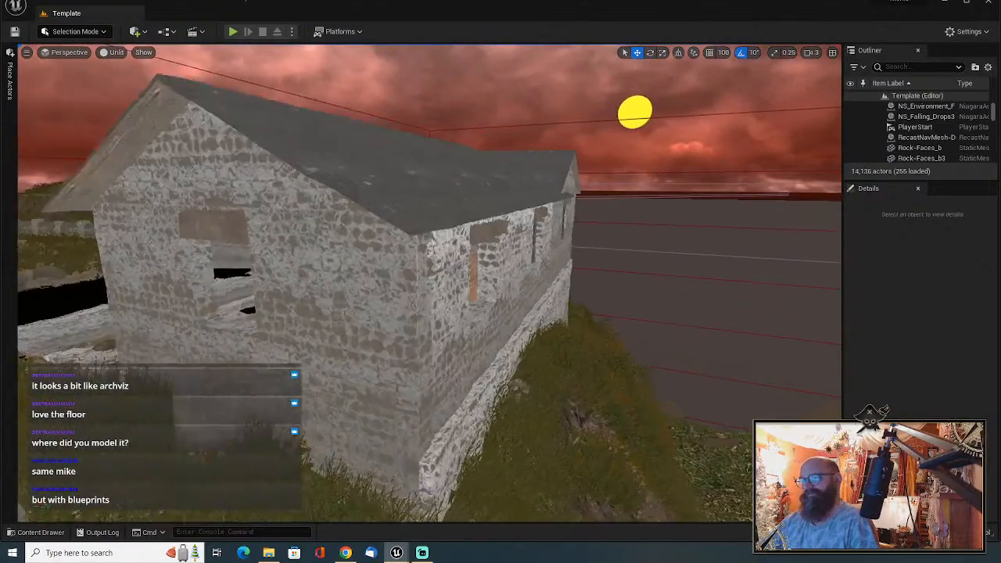
{"action": "key", "text": "w"}
{"action": "right_click_drag", "start_coordinate": [467, 347], "coordinate": [375, 349]}
{"action": "key", "text": "d"}
{"action": "right_click_drag", "start_coordinate": [589, 316], "coordinate": [543, 310]}
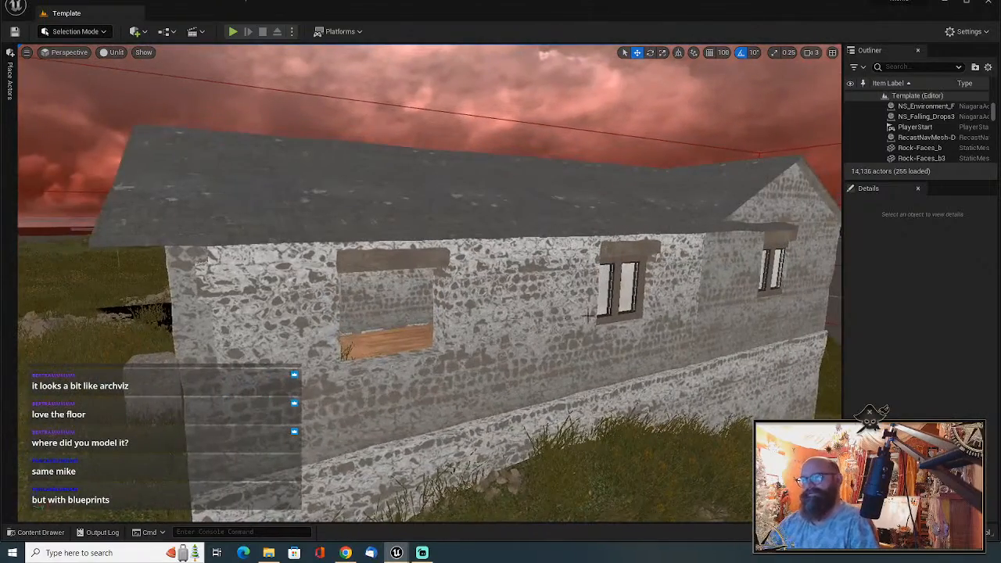
{"action": "left_click", "coordinate": [614, 311]}
{"action": "key", "text": "d"}
{"action": "right_click_drag", "start_coordinate": [629, 291], "coordinate": [592, 291]}
{"action": "left_click_drag", "start_coordinate": [607, 291], "coordinate": [378, 336], "text": "alt"}
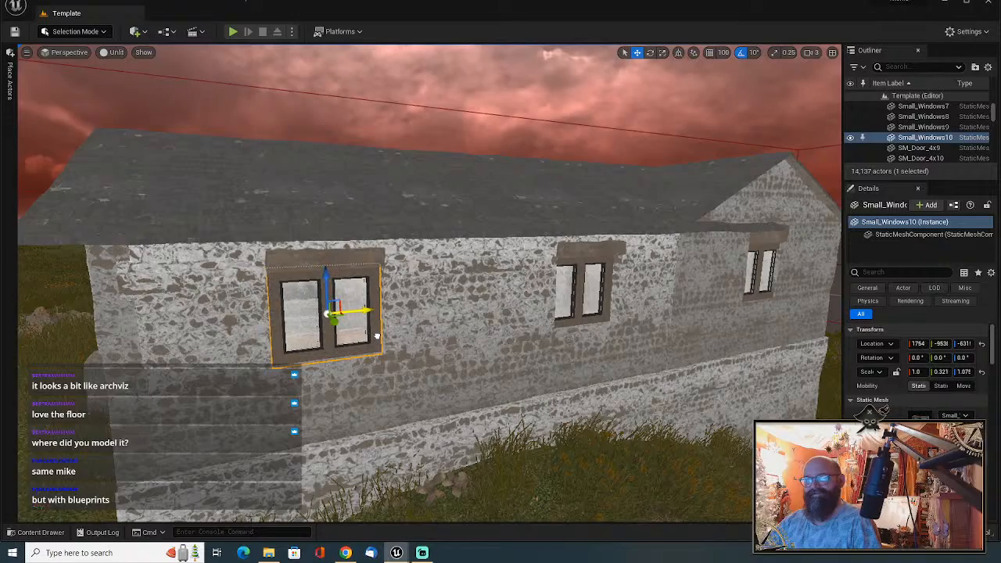
Fine-tune the copied window's position within the opening beneath its lintel.
{"action": "right_click_drag", "start_coordinate": [377, 336], "coordinate": [395, 360]}
{"action": "key", "text": "w"}
{"action": "key", "text": "a"}
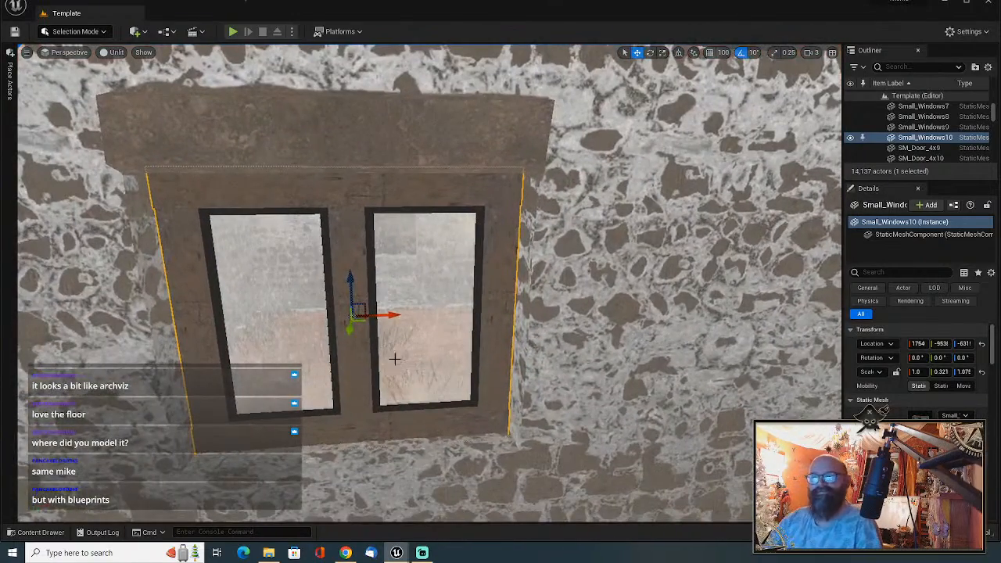
{"action": "left_click_drag", "start_coordinate": [390, 315], "coordinate": [391, 316]}
Duplicate the window for the gable wall, rotate it 90° and fit it into the empty opening under the lintel.
{"action": "key", "text": "a"}
{"action": "right_click_drag", "start_coordinate": [383, 322], "coordinate": [485, 317]}
{"action": "key", "text": "s"}
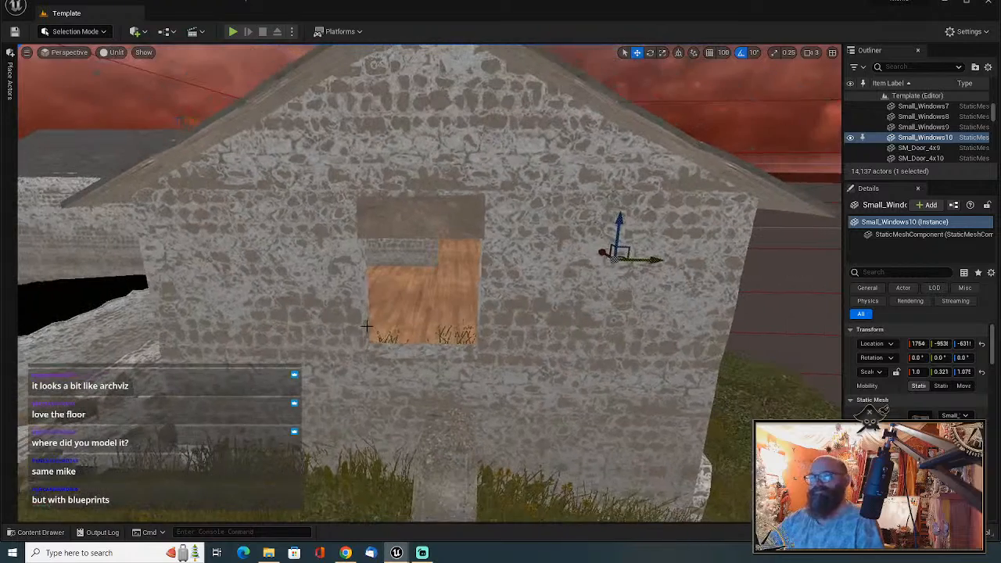
{"action": "key", "text": "e"}
{"action": "left_click_drag", "start_coordinate": [609, 271], "coordinate": [436, 314], "text": "alt"}
{"action": "key", "text": "w"}
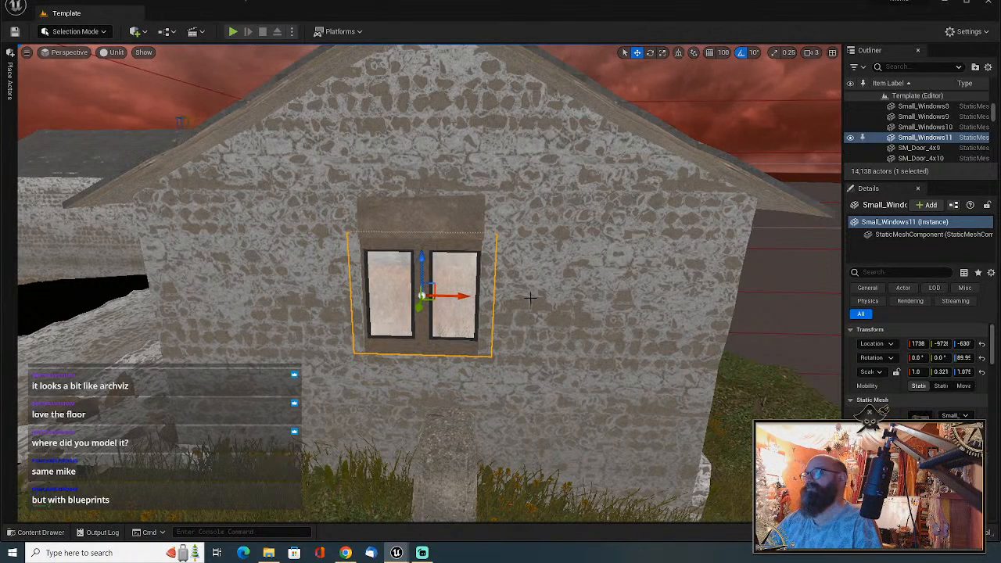
{"action": "right_click_drag", "start_coordinate": [530, 298], "coordinate": [443, 310]}
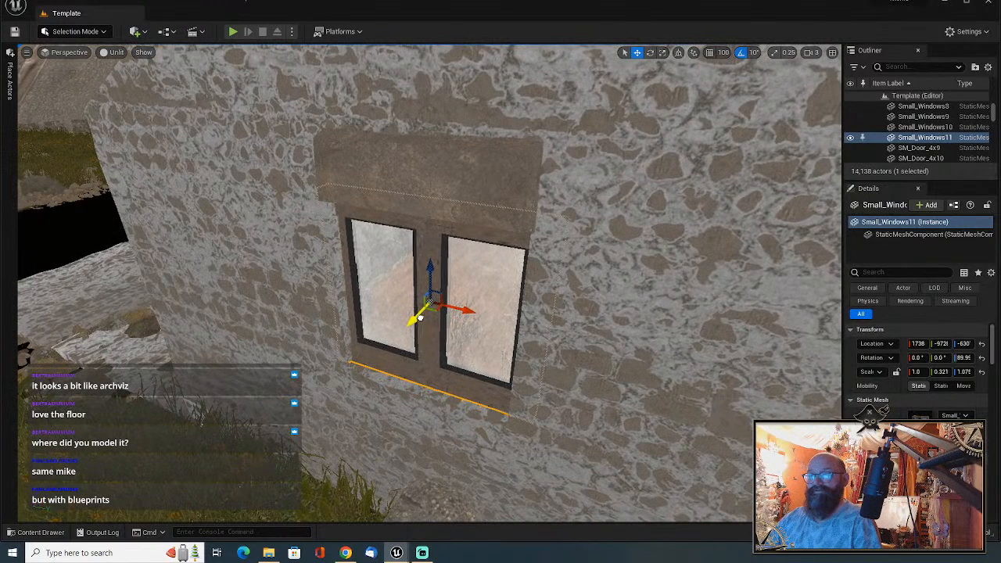
{"action": "right_click_drag", "start_coordinate": [420, 318], "coordinate": [337, 368]}
{"action": "scroll", "coordinate": [429, 282], "scroll_direction": "down", "scroll_amount": 10}
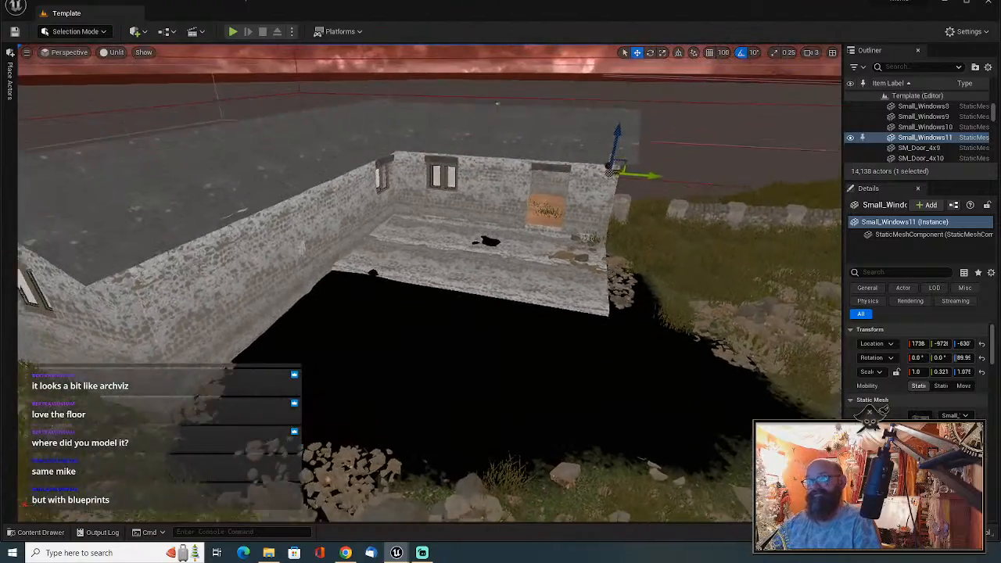
{"action": "key", "text": "w"}
{"action": "right_click_drag", "start_coordinate": [376, 205], "coordinate": [352, 243]}
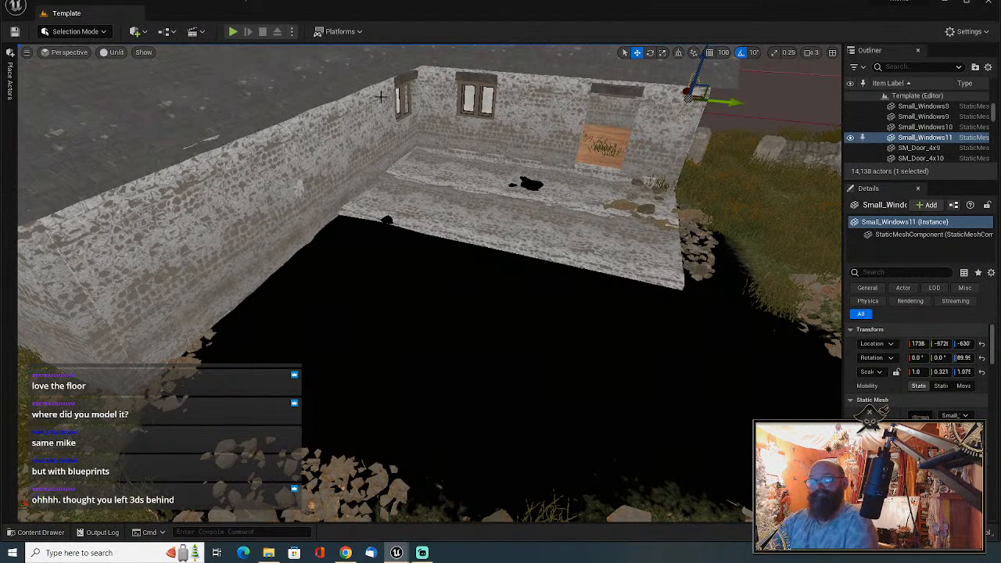
Find and launch 3ds Max 2023.
{"action": "key", "text": "super"}
{"action": "type", "text": "3ds"}
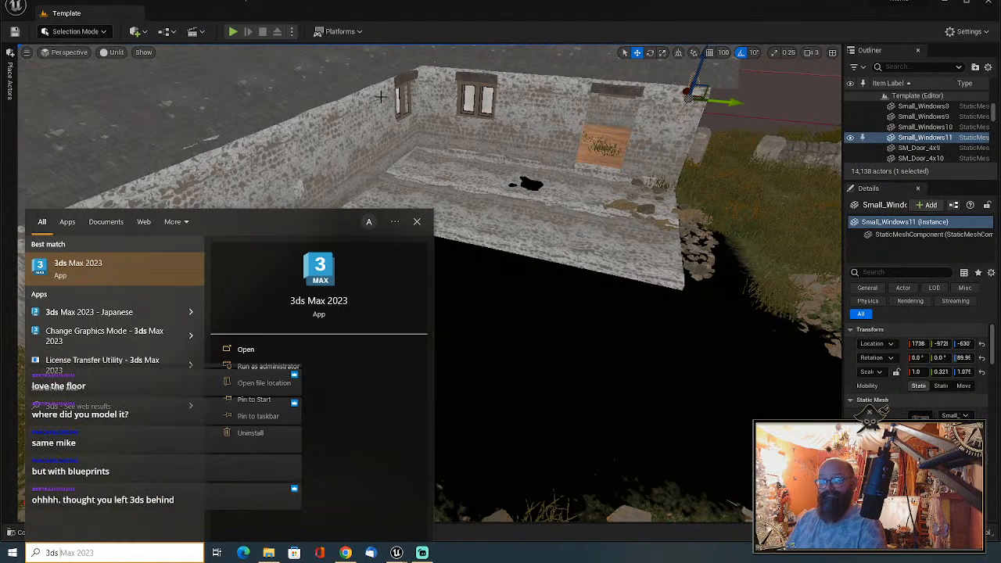
{"action": "key", "text": "Return"}
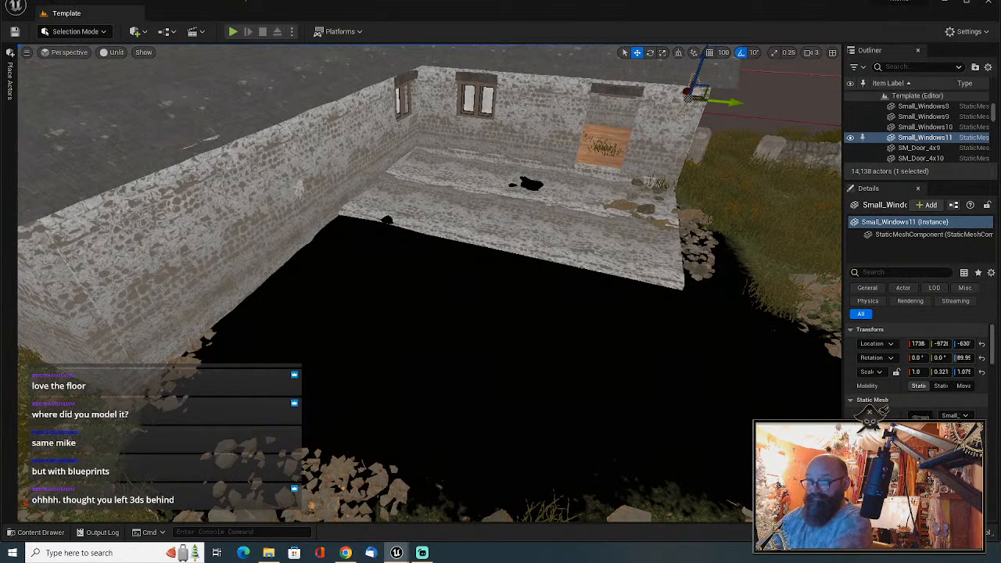
Switch Unreal Editor to landscape painting and set the brush size to 128.
{"action": "left_click", "coordinate": [70, 31]}
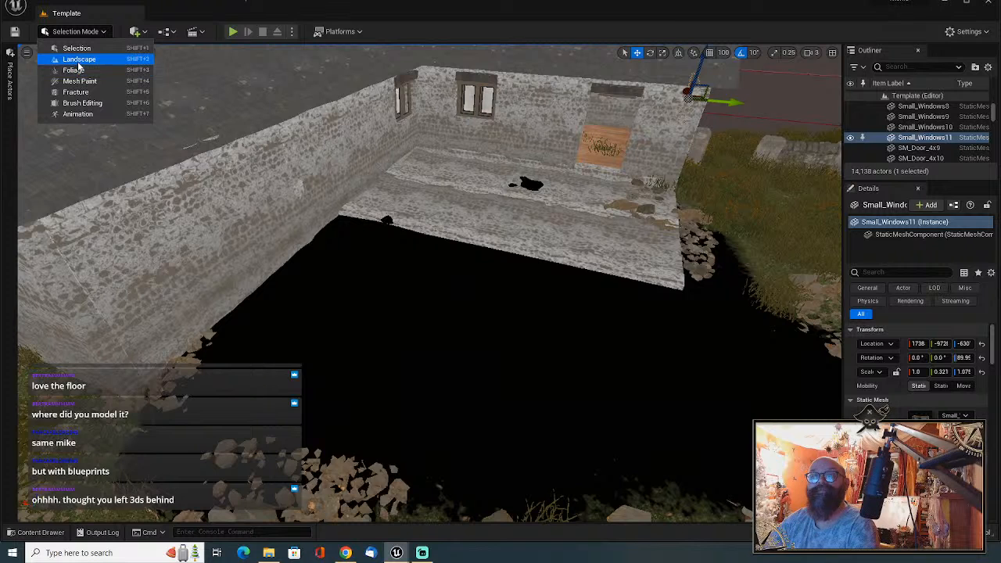
{"action": "left_click", "coordinate": [79, 61]}
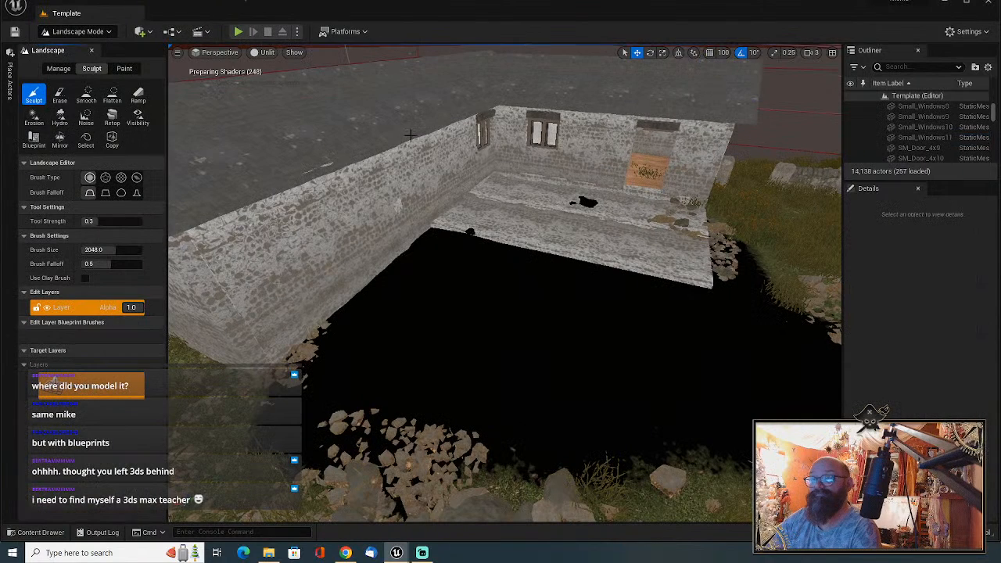
{"action": "left_click", "coordinate": [124, 69]}
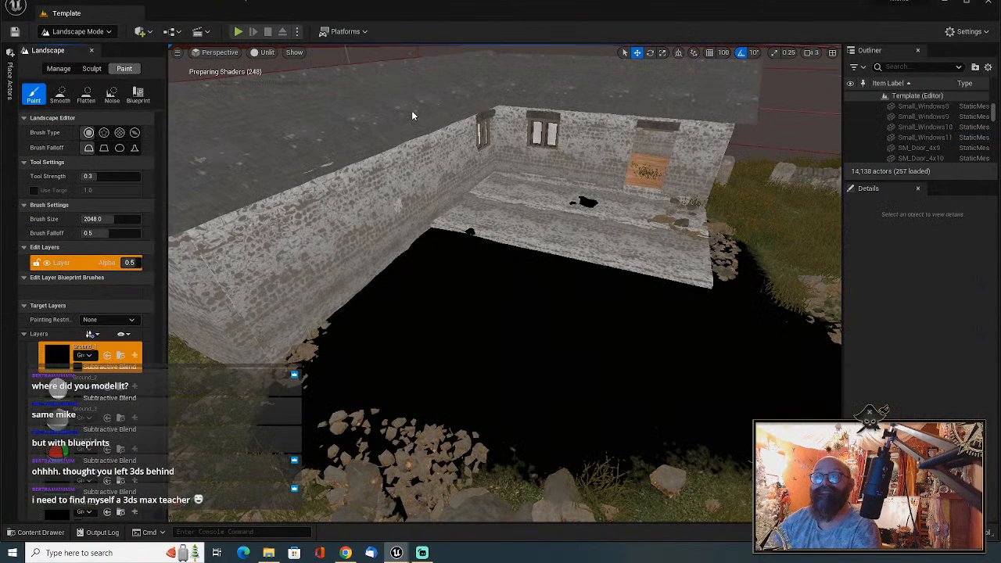
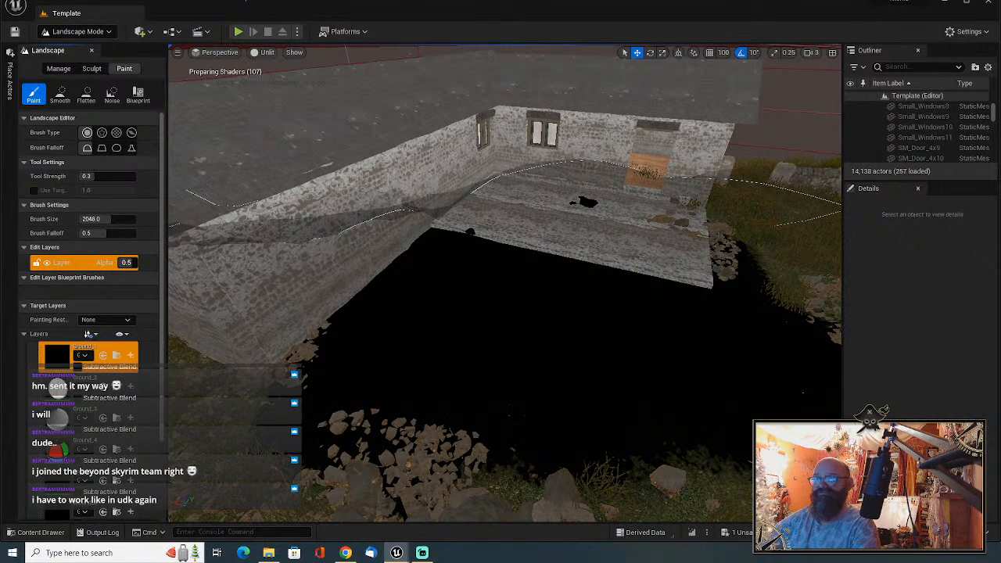
{"action": "left_click", "coordinate": [100, 220]}
{"action": "type", "text": "128"}
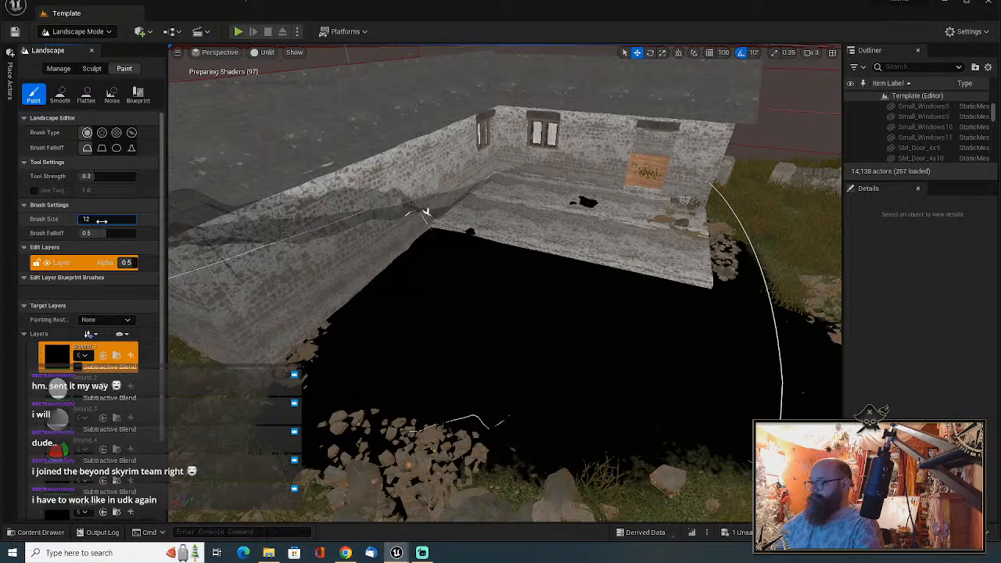
{"action": "key", "text": "Return"}
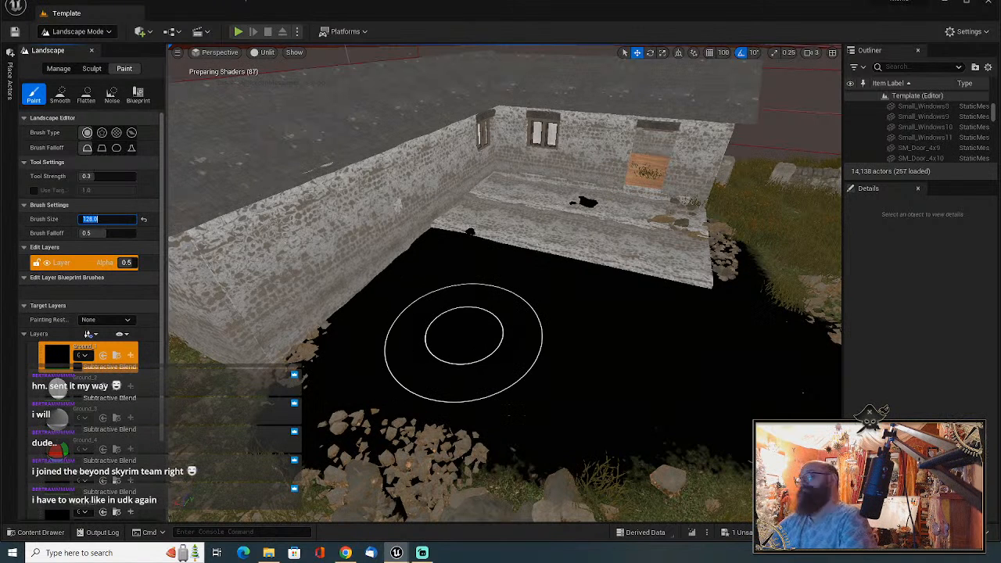
Paint the black ground area in front of the house with the Ground_1 layer.
{"action": "right_click_drag", "start_coordinate": [465, 336], "coordinate": [473, 338]}
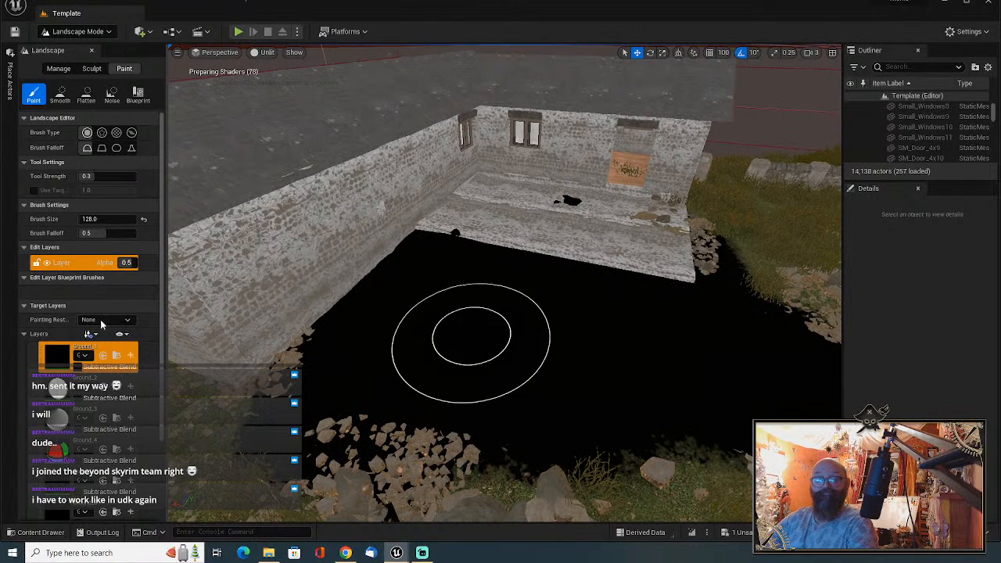
{"action": "left_click", "coordinate": [81, 360]}
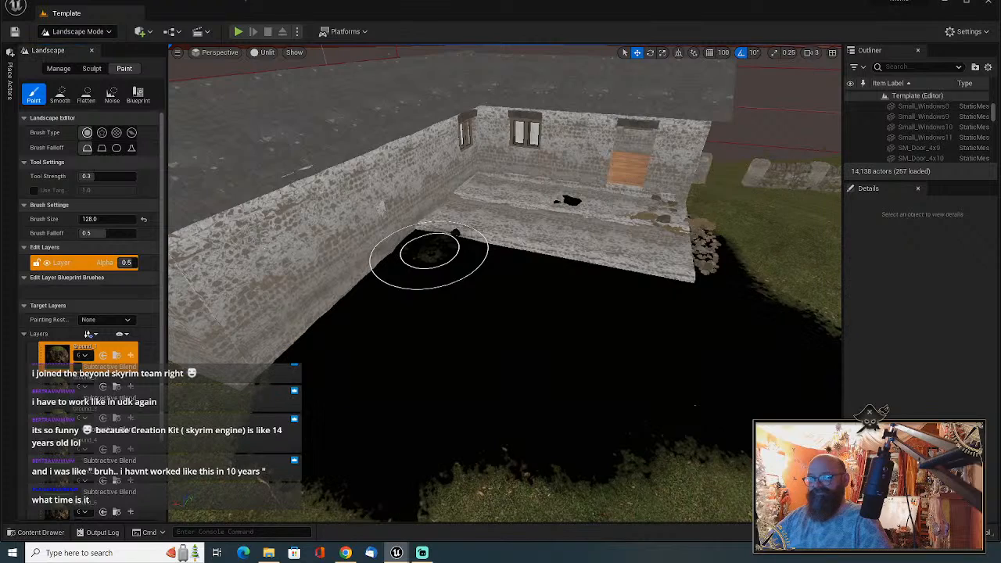
{"action": "mouse_move", "coordinate": [518, 280]}
{"action": "left_mouse_down"}
{"action": "mouse_move", "coordinate": [438, 260]}
{"action": "mouse_move", "coordinate": [313, 425]}
{"action": "mouse_move", "coordinate": [368, 468]}
{"action": "mouse_move", "coordinate": [461, 292]}
{"action": "mouse_move", "coordinate": [493, 277]}
{"action": "mouse_move", "coordinate": [709, 308]}
{"action": "mouse_move", "coordinate": [727, 257]}
{"action": "mouse_move", "coordinate": [707, 290]}
{"action": "mouse_move", "coordinate": [575, 334]}
{"action": "mouse_move", "coordinate": [474, 437]}
{"action": "mouse_move", "coordinate": [586, 436]}
{"action": "mouse_move", "coordinate": [518, 436]}
{"action": "mouse_move", "coordinate": [502, 332]}
{"action": "mouse_move", "coordinate": [483, 313]}
{"action": "mouse_move", "coordinate": [320, 381]}
{"action": "mouse_move", "coordinate": [376, 294]}
{"action": "mouse_move", "coordinate": [739, 334]}
{"action": "mouse_move", "coordinate": [727, 380]}
{"action": "mouse_move", "coordinate": [814, 352]}
{"action": "left_mouse_up"}
{"action": "mouse_move", "coordinate": [820, 390]}
{"action": "left_mouse_down"}
{"action": "mouse_move", "coordinate": [708, 415]}
{"action": "mouse_move", "coordinate": [606, 336]}
{"action": "mouse_move", "coordinate": [596, 311]}
{"action": "mouse_move", "coordinate": [590, 317]}
{"action": "mouse_move", "coordinate": [617, 299]}
{"action": "mouse_move", "coordinate": [554, 283]}
{"action": "mouse_move", "coordinate": [530, 333]}
{"action": "mouse_move", "coordinate": [537, 384]}
{"action": "left_mouse_up"}
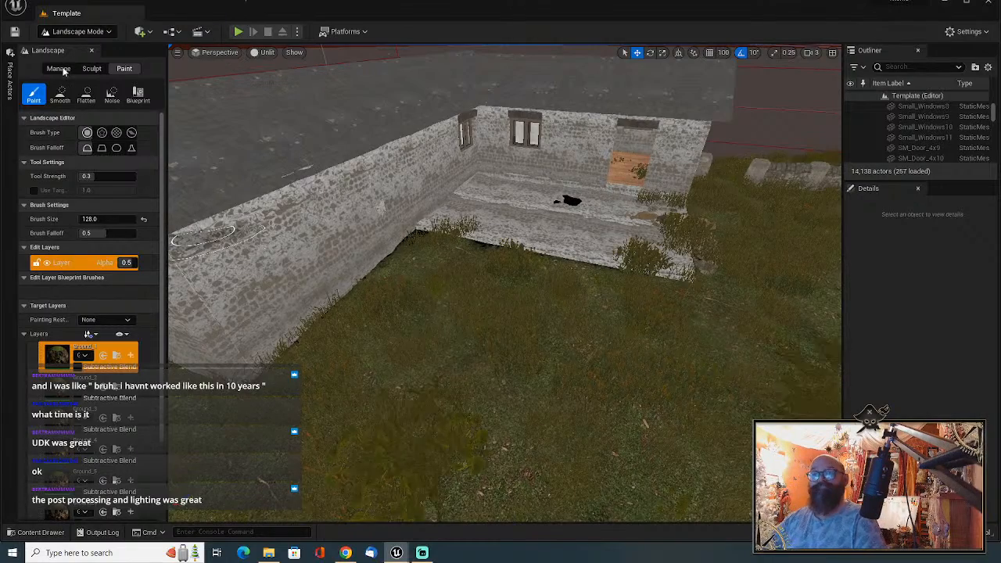
Paint the last target layer over the paved slab's outer corner with brush size 48 to clear its plants.
{"action": "key", "text": "w"}
{"action": "mouse_move", "coordinate": [666, 371]}
{"action": "right_mouse_down"}
{"action": "mouse_move", "coordinate": [724, 337]}
{"action": "mouse_move", "coordinate": [726, 387]}
{"action": "mouse_move", "coordinate": [548, 402]}
{"action": "right_mouse_up"}
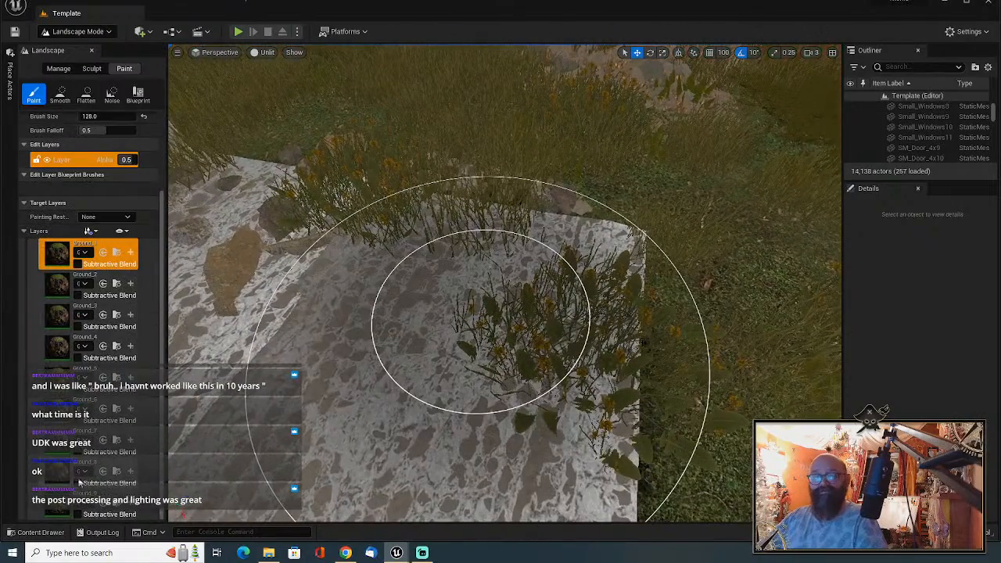
{"action": "left_click", "coordinate": [61, 509]}
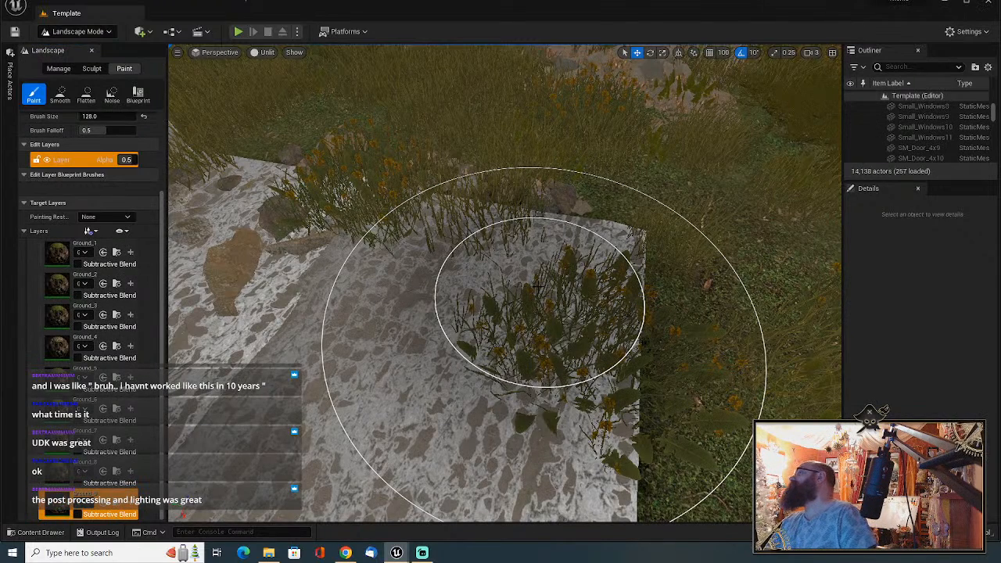
{"action": "right_click_drag", "start_coordinate": [424, 320], "coordinate": [433, 337]}
{"action": "key", "text": "bracketleft"}
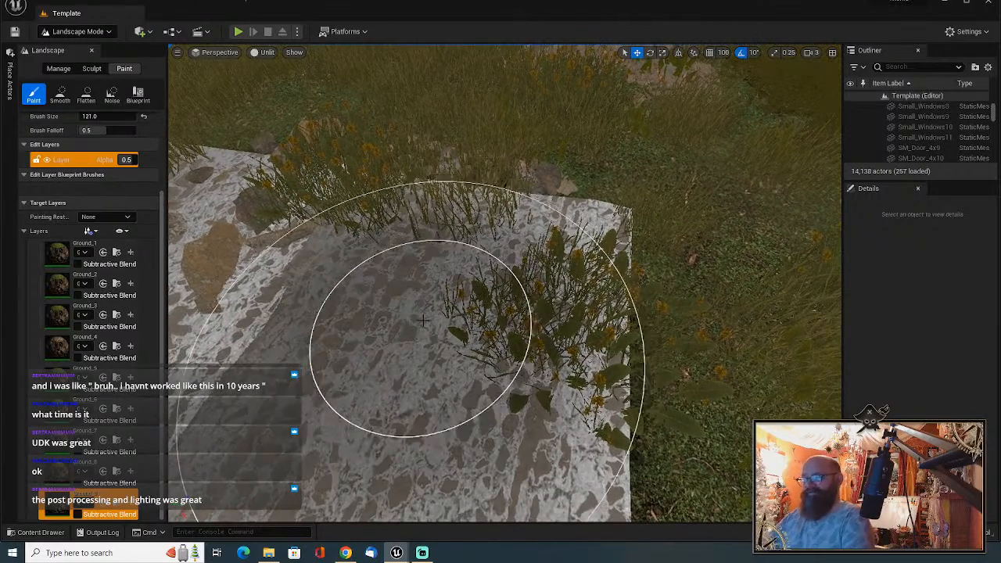
{"action": "key", "text": "bracketleft"}
{"action": "key", "text": "bracketleft"}
{"action": "key", "text": "bracketleft"}
{"action": "key", "text": "bracketleft"}
{"action": "key", "text": "bracketleft"}
{"action": "key", "text": "bracketleft"}
{"action": "key", "text": "bracketleft"}
{"action": "key", "text": "bracketleft"}
{"action": "key", "text": "bracketleft"}
{"action": "key", "text": "bracketleft"}
{"action": "key", "text": "bracketleft"}
{"action": "key", "text": "bracketleft"}
{"action": "key", "text": "bracketleft"}
{"action": "key", "text": "bracketleft"}
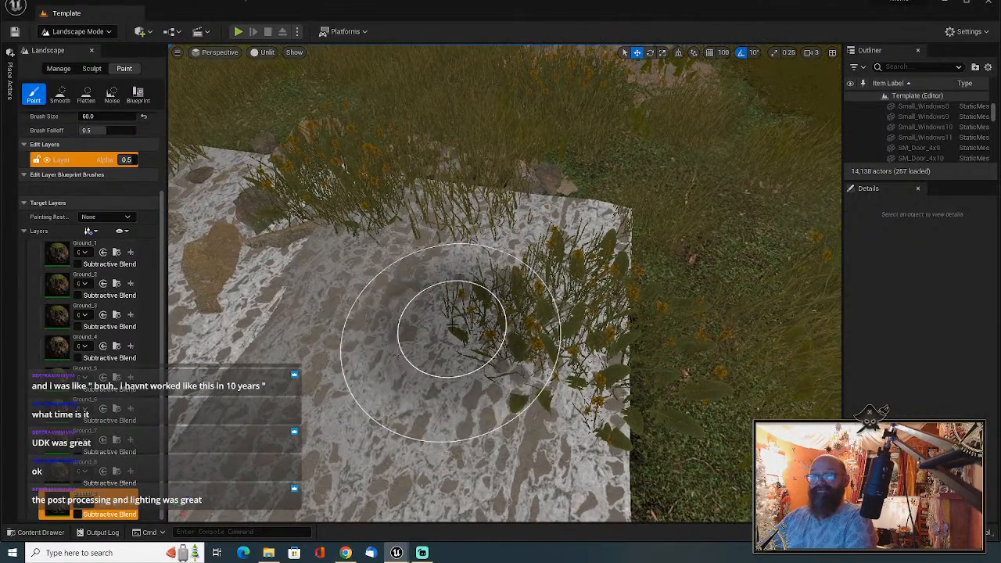
{"action": "key", "text": "bracketleft"}
{"action": "key", "text": "bracketleft"}
{"action": "key", "text": "bracketleft"}
{"action": "key", "text": "bracketleft"}
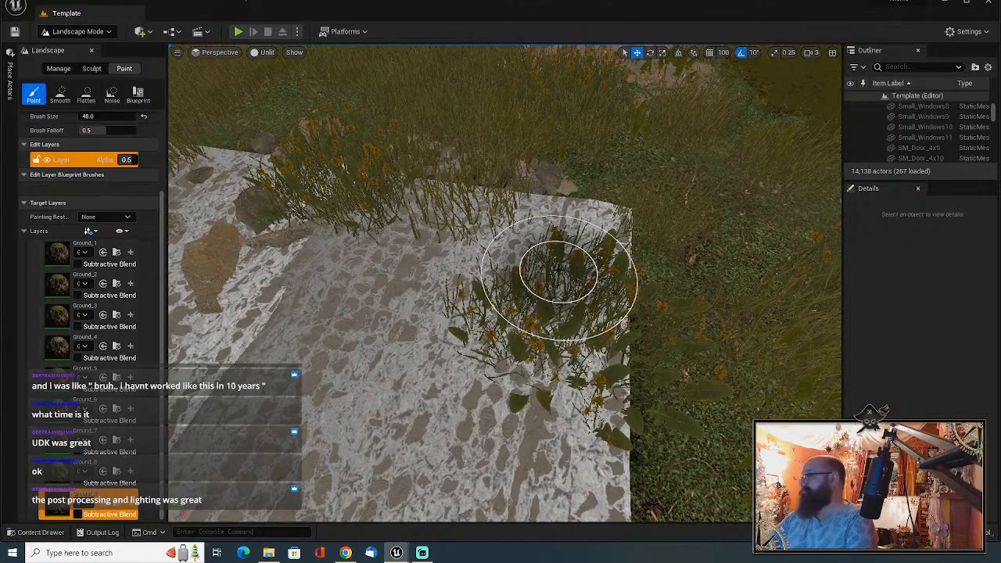
{"action": "mouse_move", "coordinate": [559, 271]}
{"action": "left_mouse_down"}
{"action": "mouse_move", "coordinate": [564, 318]}
{"action": "mouse_move", "coordinate": [514, 293]}
{"action": "mouse_move", "coordinate": [570, 331]}
{"action": "mouse_move", "coordinate": [563, 221]}
{"action": "mouse_move", "coordinate": [402, 217]}
{"action": "mouse_move", "coordinate": [456, 328]}
{"action": "mouse_move", "coordinate": [342, 389]}
{"action": "left_mouse_up"}
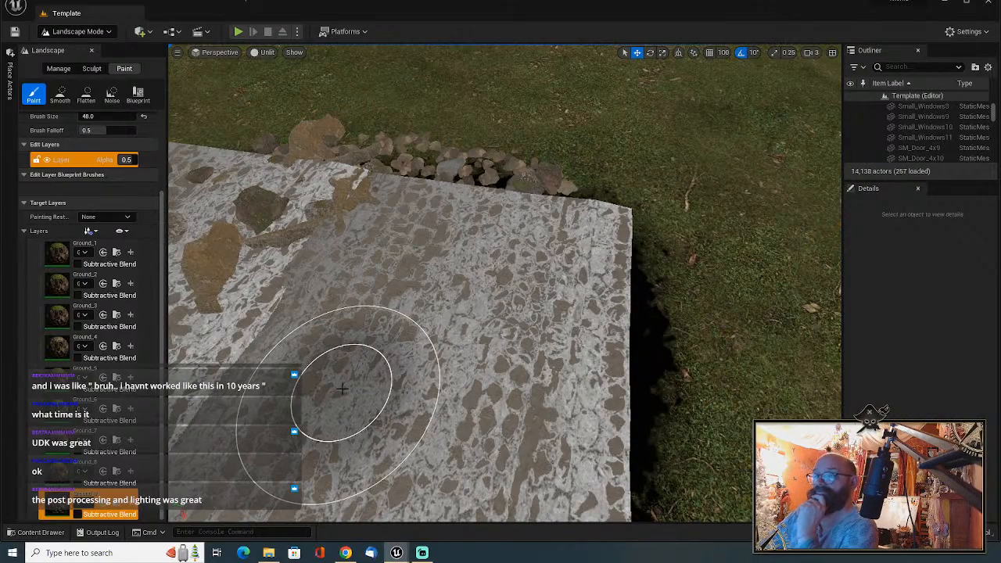
Clear the grass from the paving beside the doorway with the same layer, enlarging the brush size to 109.
{"action": "right_click_drag", "start_coordinate": [351, 378], "coordinate": [313, 313]}
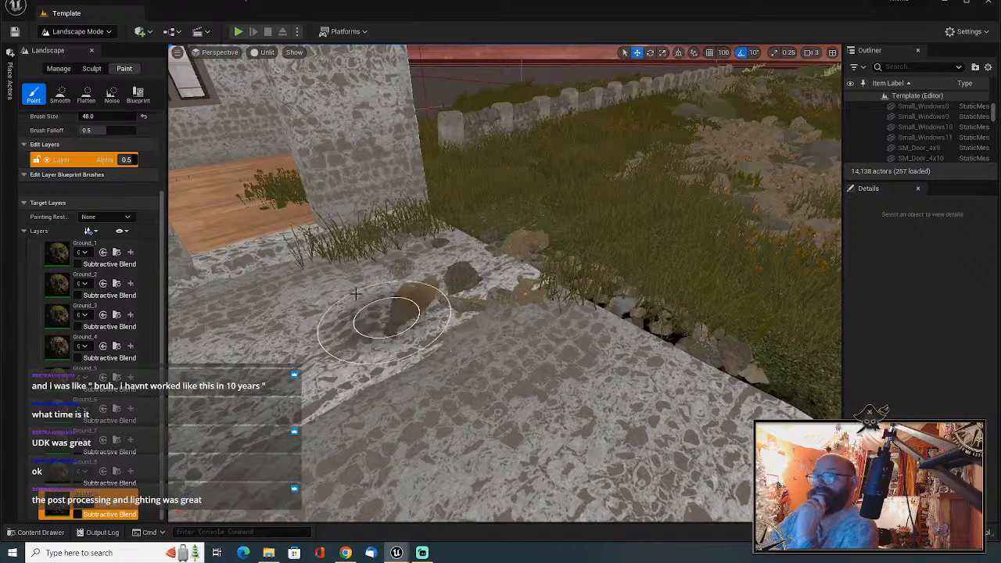
{"action": "left_click_drag", "start_coordinate": [341, 252], "coordinate": [383, 230]}
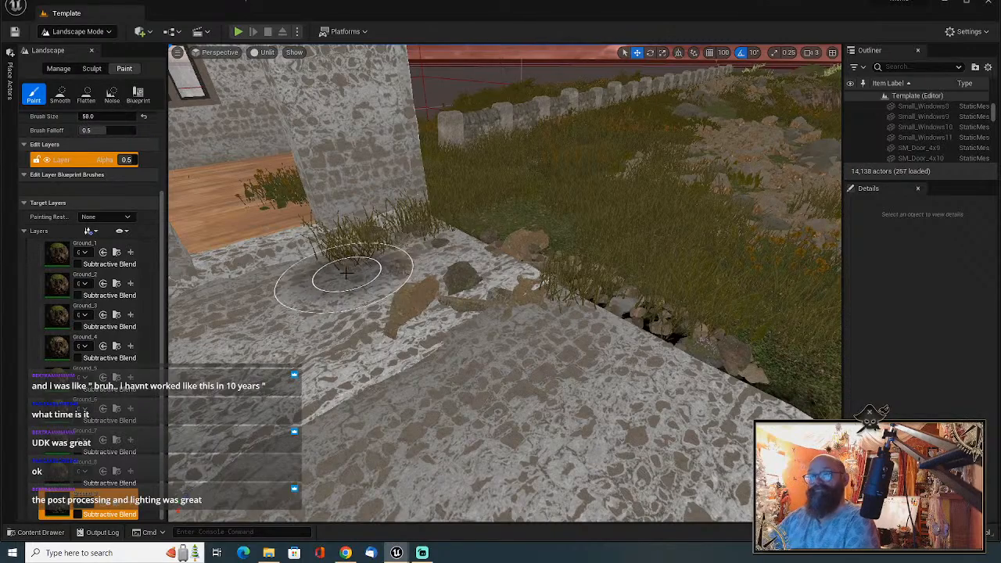
{"action": "key", "text": "bracketright"}
{"action": "key", "text": "bracketright"}
{"action": "key", "text": "bracketright"}
{"action": "key", "text": "bracketright"}
{"action": "key", "text": "bracketright"}
{"action": "left_click_drag", "start_coordinate": [290, 279], "coordinate": [364, 244]}
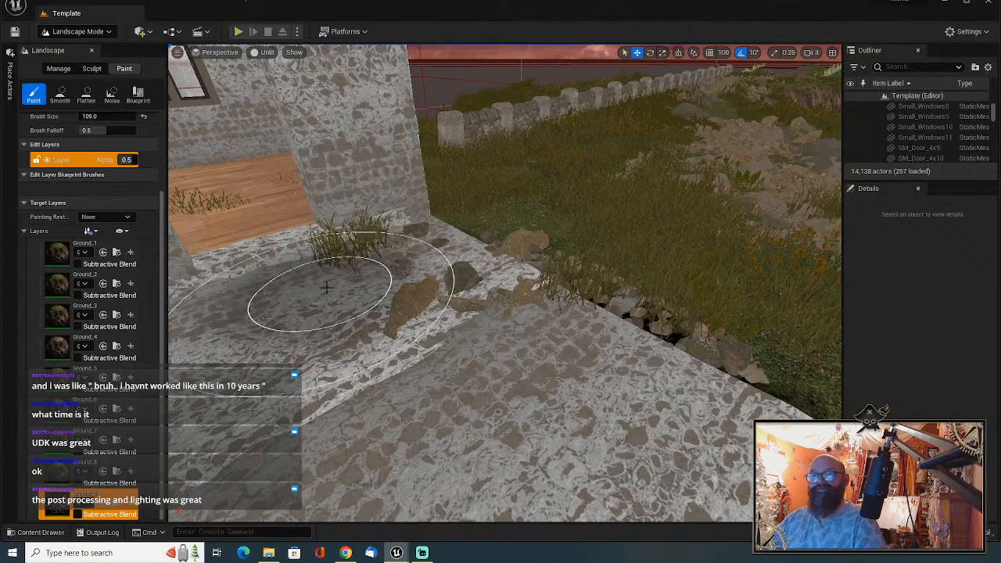
{"action": "mouse_move", "coordinate": [317, 297]}
{"action": "left_mouse_down"}
{"action": "mouse_move", "coordinate": [363, 235]}
{"action": "mouse_move", "coordinate": [343, 302]}
{"action": "left_mouse_up"}
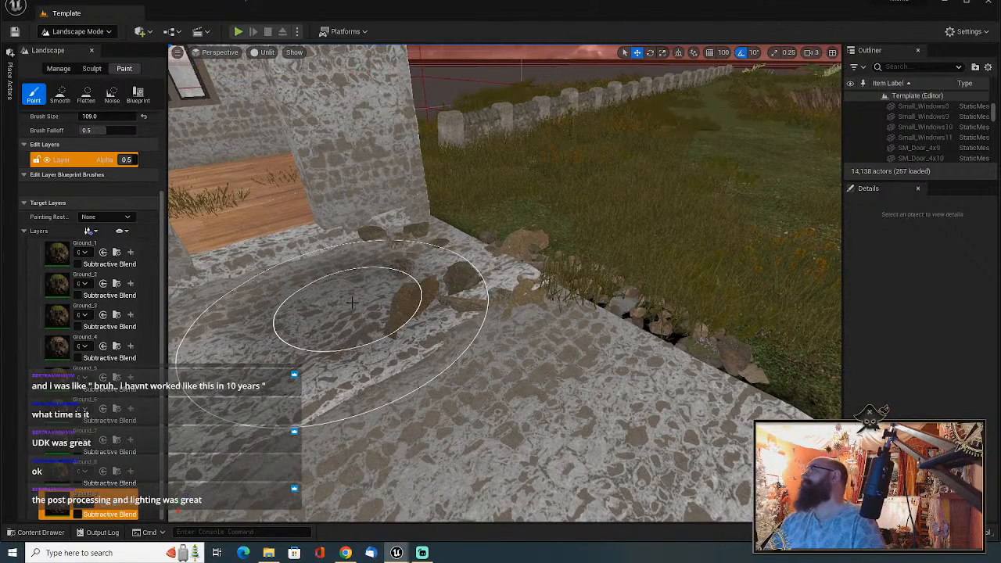
Paint the vegetation-free layer along the rubble edge of the paved slab to remove the grass between the stones.
{"action": "mouse_move", "coordinate": [378, 307]}
{"action": "right_mouse_down"}
{"action": "mouse_move", "coordinate": [313, 305]}
{"action": "mouse_move", "coordinate": [397, 338]}
{"action": "right_mouse_up"}
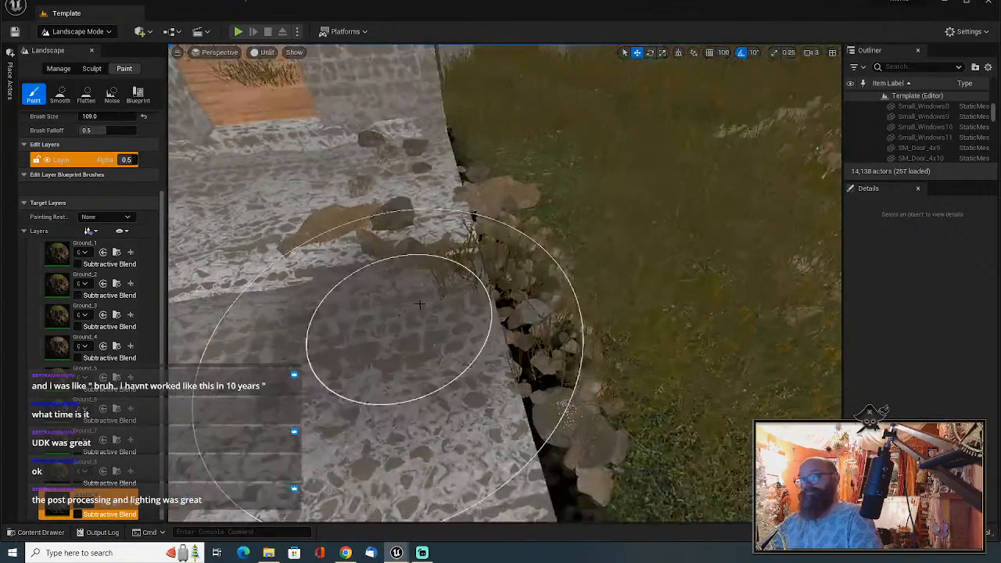
{"action": "mouse_move", "coordinate": [471, 266]}
{"action": "left_mouse_down"}
{"action": "mouse_move", "coordinate": [485, 273]}
{"action": "mouse_move", "coordinate": [495, 244]}
{"action": "left_mouse_up"}
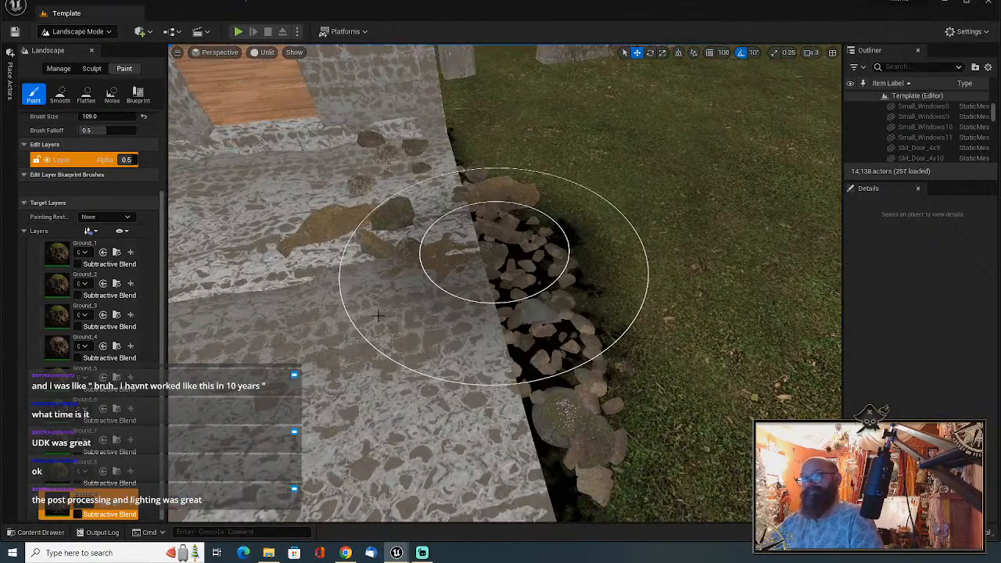
{"action": "right_click_drag", "start_coordinate": [470, 309], "coordinate": [438, 288]}
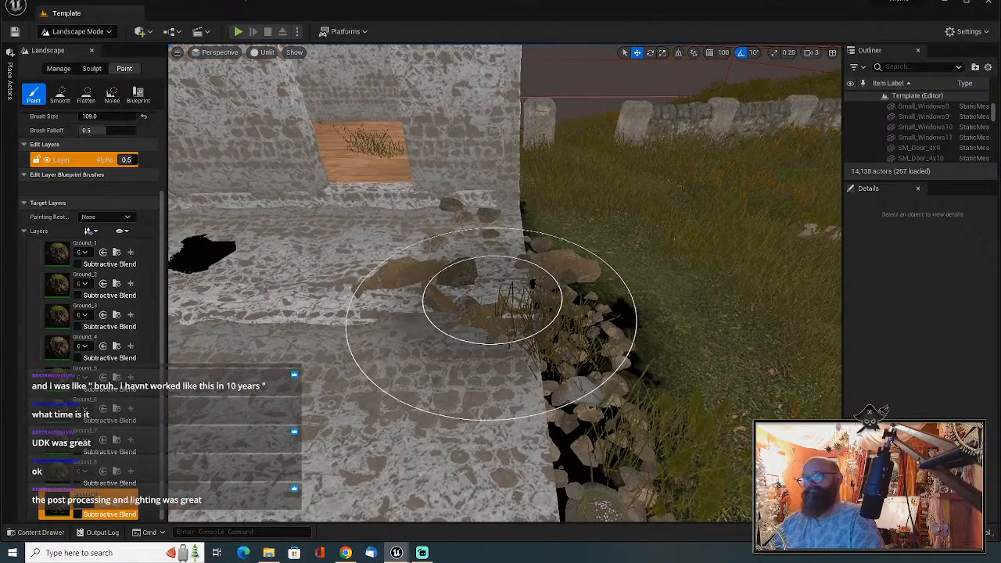
{"action": "mouse_move", "coordinate": [509, 305]}
{"action": "left_mouse_down"}
{"action": "mouse_move", "coordinate": [541, 341]}
{"action": "mouse_move", "coordinate": [518, 317]}
{"action": "left_mouse_up"}
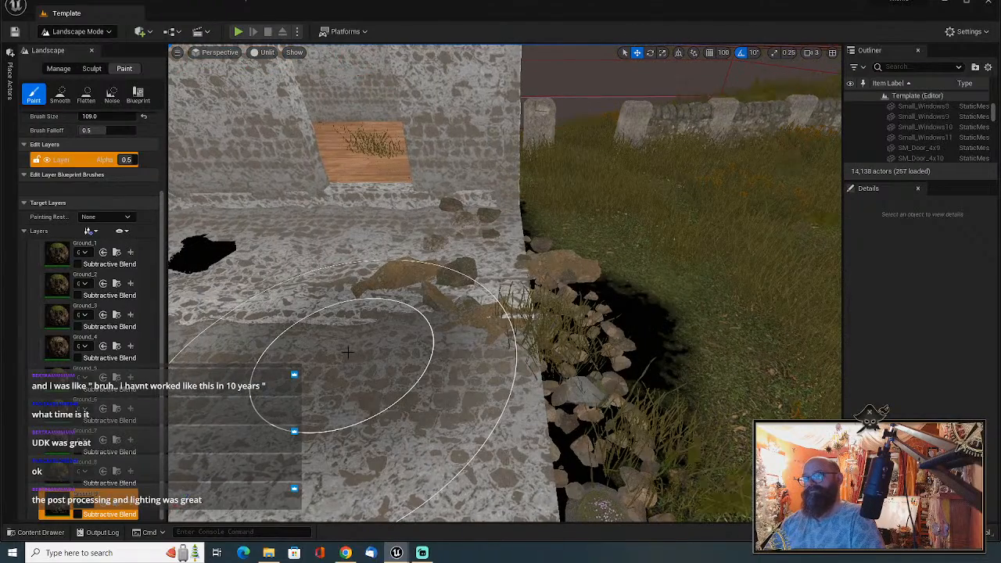
{"action": "mouse_move", "coordinate": [347, 352]}
{"action": "left_mouse_down"}
{"action": "mouse_move", "coordinate": [469, 413]}
{"action": "mouse_move", "coordinate": [604, 358]}
{"action": "mouse_move", "coordinate": [518, 391]}
{"action": "mouse_move", "coordinate": [557, 395]}
{"action": "left_mouse_up"}
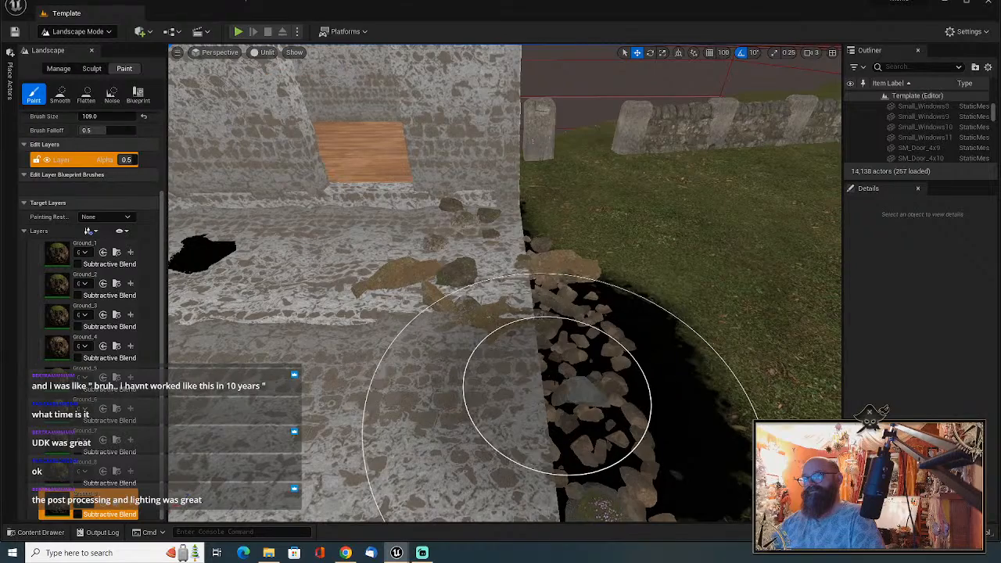
Paint the Ground_4 layer with brush size 42 on the ground where the long wall meets the paved slab.
{"action": "mouse_move", "coordinate": [381, 394]}
{"action": "right_mouse_down"}
{"action": "mouse_move", "coordinate": [352, 383]}
{"action": "mouse_move", "coordinate": [332, 333]}
{"action": "mouse_move", "coordinate": [328, 352]}
{"action": "right_mouse_up"}
{"action": "key", "text": "w"}
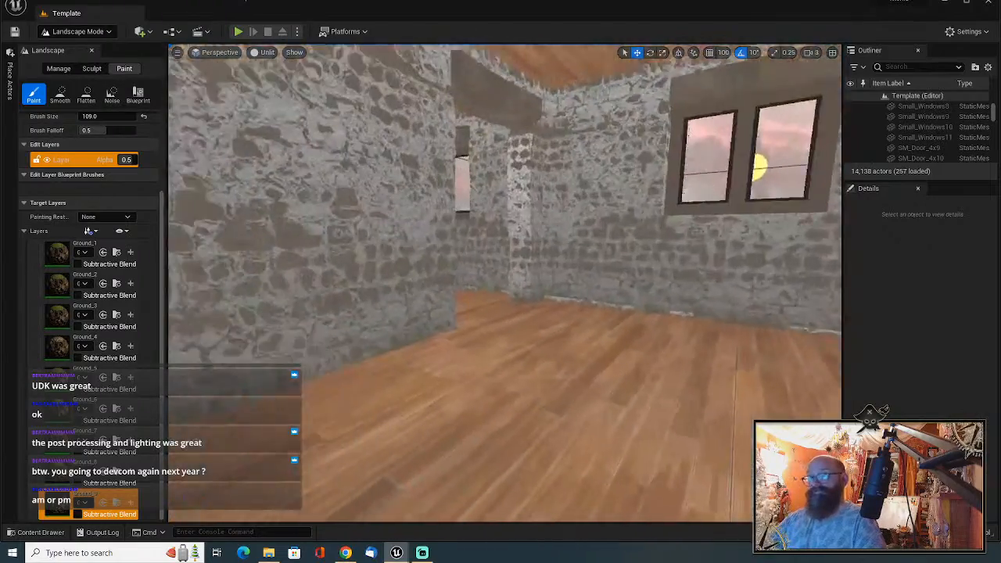
{"action": "right_click_drag", "start_coordinate": [504, 283], "coordinate": [426, 283]}
{"action": "key", "text": "w"}
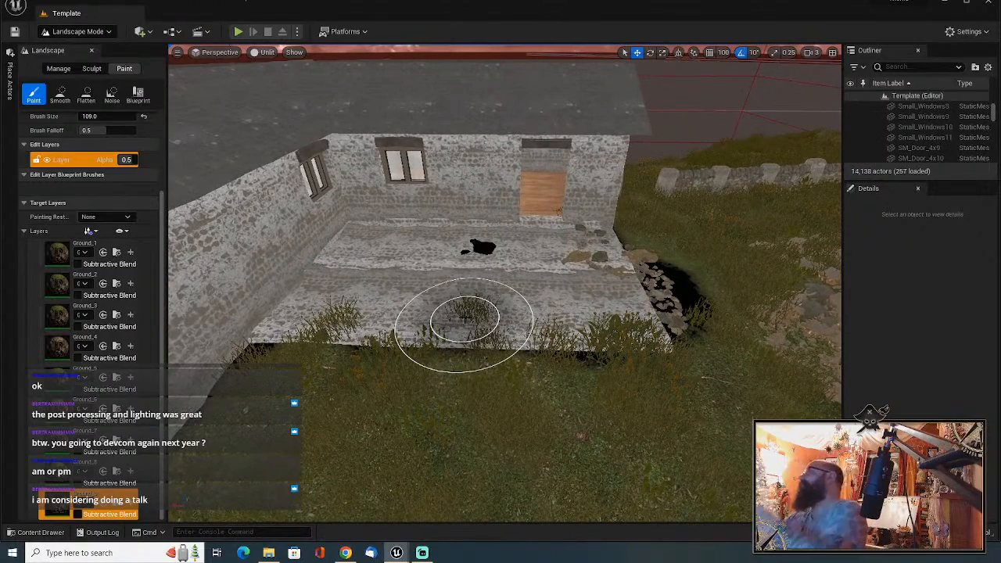
{"action": "mouse_move", "coordinate": [505, 283]}
{"action": "right_mouse_down"}
{"action": "mouse_move", "coordinate": [352, 293]}
{"action": "mouse_move", "coordinate": [286, 274]}
{"action": "mouse_move", "coordinate": [324, 285]}
{"action": "mouse_move", "coordinate": [257, 335]}
{"action": "right_mouse_up"}
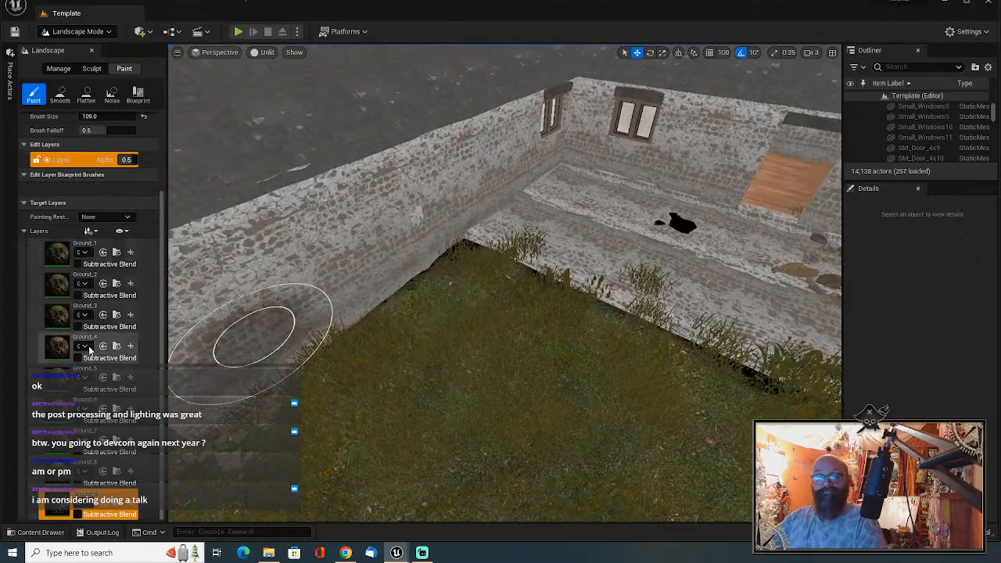
{"action": "left_click", "coordinate": [67, 348]}
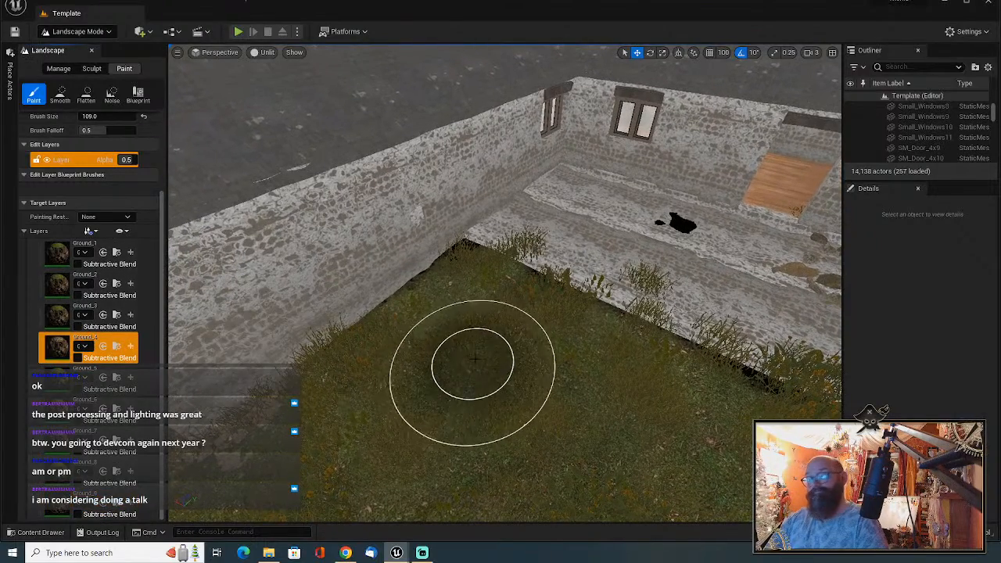
{"action": "right_click_drag", "start_coordinate": [472, 361], "coordinate": [501, 368]}
{"action": "key", "text": "["}
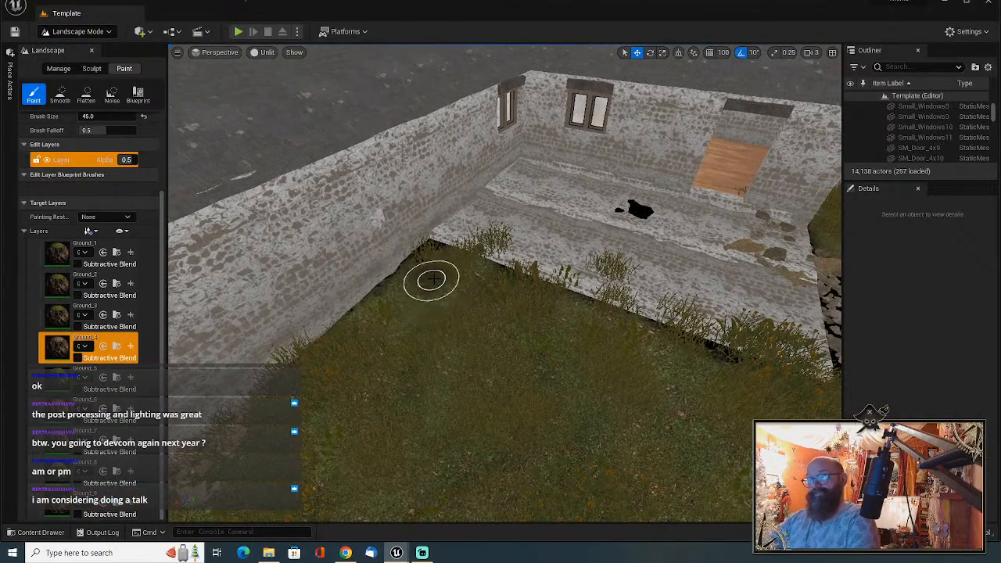
{"action": "left_click_drag", "start_coordinate": [432, 266], "coordinate": [456, 276]}
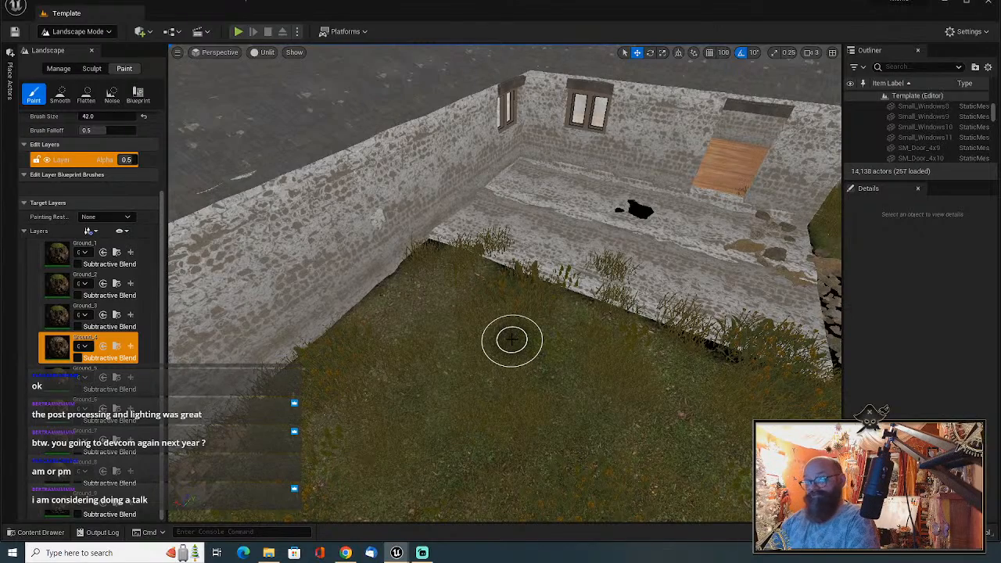
{"action": "right_click_drag", "start_coordinate": [513, 341], "coordinate": [548, 338]}
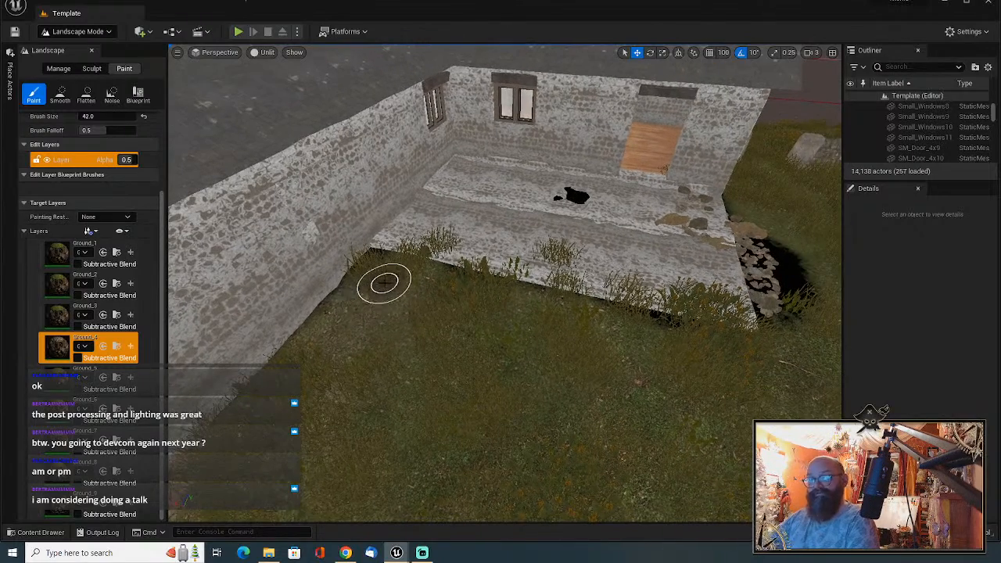
{"action": "left_click_drag", "start_coordinate": [384, 283], "coordinate": [444, 289]}
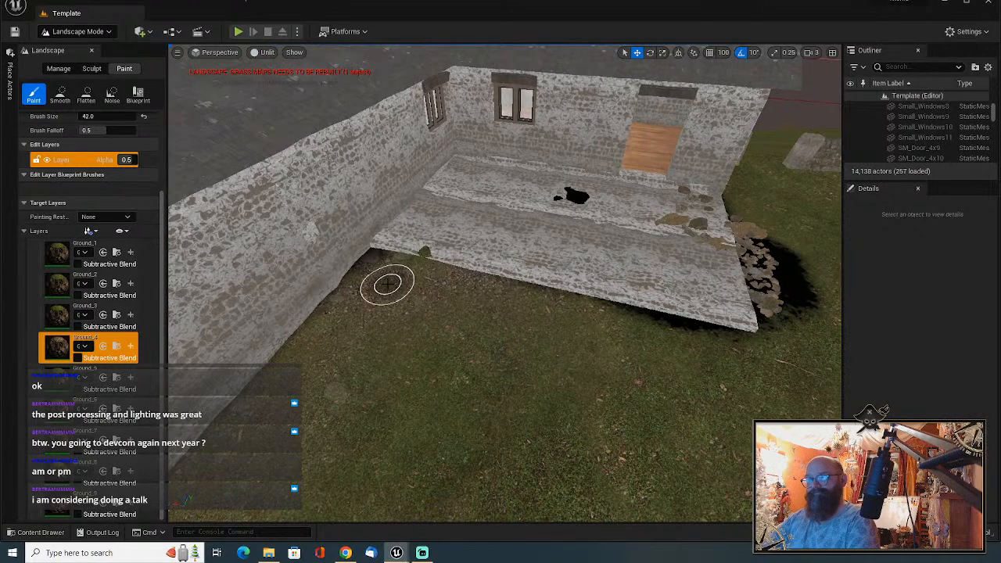
Continue painting Ground_4 along the slab's front edge, around its rubble side and over the black hole in the paving.
{"action": "key", "text": "w"}
{"action": "mouse_move", "coordinate": [529, 369]}
{"action": "right_mouse_down"}
{"action": "mouse_move", "coordinate": [512, 407]}
{"action": "mouse_move", "coordinate": [509, 352]}
{"action": "right_mouse_up"}
{"action": "mouse_move", "coordinate": [462, 230]}
{"action": "left_mouse_down"}
{"action": "mouse_move", "coordinate": [469, 183]}
{"action": "mouse_move", "coordinate": [369, 230]}
{"action": "mouse_move", "coordinate": [291, 212]}
{"action": "mouse_move", "coordinate": [399, 222]}
{"action": "mouse_move", "coordinate": [383, 231]}
{"action": "left_mouse_up"}
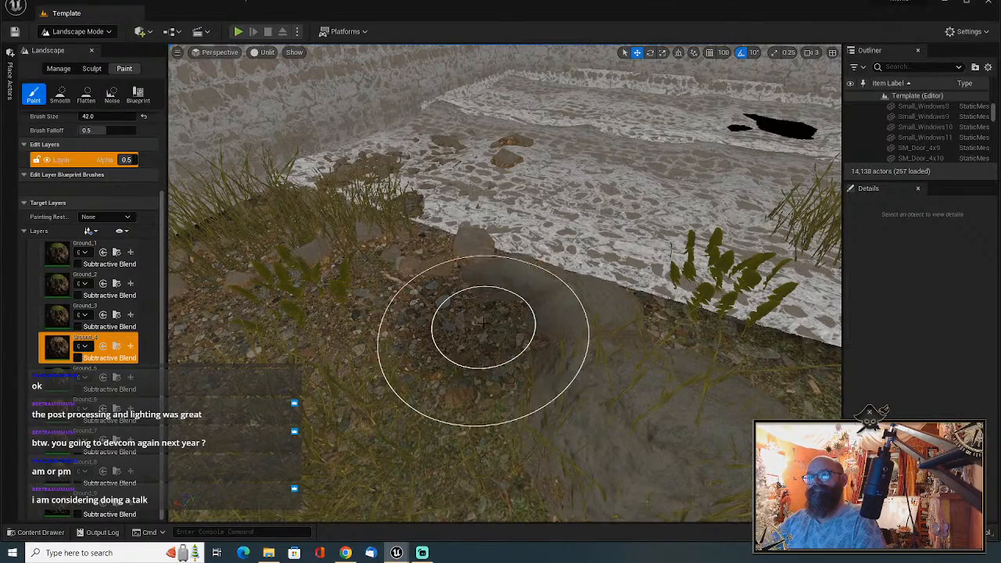
{"action": "right_click_drag", "start_coordinate": [480, 347], "coordinate": [514, 351]}
{"action": "mouse_move", "coordinate": [476, 342]}
{"action": "left_mouse_down"}
{"action": "mouse_move", "coordinate": [474, 217]}
{"action": "mouse_move", "coordinate": [496, 280]}
{"action": "mouse_move", "coordinate": [470, 273]}
{"action": "mouse_move", "coordinate": [449, 298]}
{"action": "left_mouse_up"}
{"action": "mouse_move", "coordinate": [581, 302]}
{"action": "left_mouse_down"}
{"action": "mouse_move", "coordinate": [630, 290]}
{"action": "mouse_move", "coordinate": [700, 317]}
{"action": "left_mouse_up"}
{"action": "mouse_move", "coordinate": [749, 290]}
{"action": "left_mouse_down"}
{"action": "mouse_move", "coordinate": [787, 172]}
{"action": "mouse_move", "coordinate": [760, 170]}
{"action": "mouse_move", "coordinate": [716, 123]}
{"action": "mouse_move", "coordinate": [716, 162]}
{"action": "mouse_move", "coordinate": [771, 276]}
{"action": "mouse_move", "coordinate": [608, 300]}
{"action": "mouse_move", "coordinate": [632, 286]}
{"action": "mouse_move", "coordinate": [652, 318]}
{"action": "mouse_move", "coordinate": [671, 322]}
{"action": "left_mouse_up"}
{"action": "mouse_move", "coordinate": [465, 127]}
{"action": "left_mouse_down"}
{"action": "mouse_move", "coordinate": [477, 134]}
{"action": "mouse_move", "coordinate": [476, 117]}
{"action": "mouse_move", "coordinate": [477, 127]}
{"action": "left_mouse_up"}
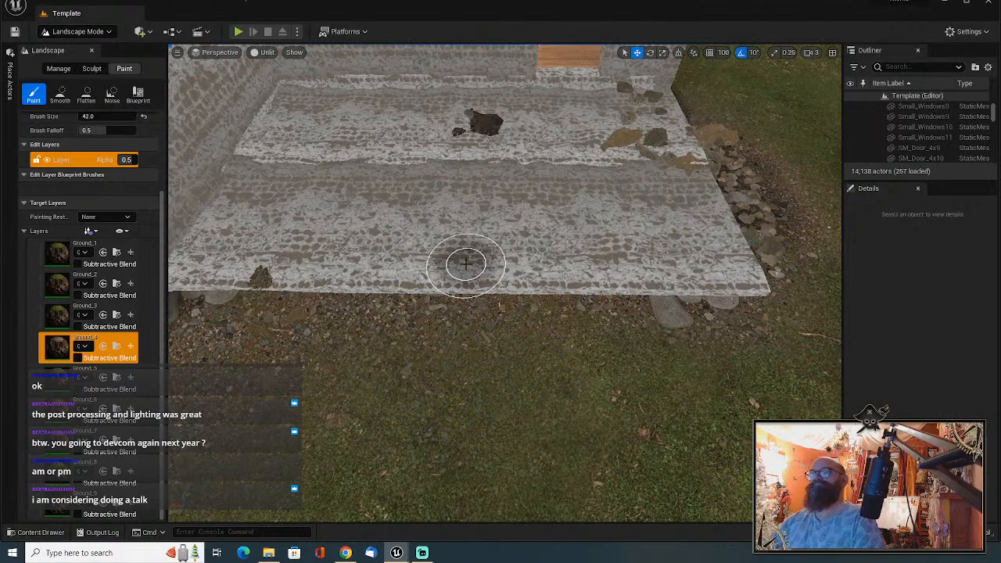
Enlarge the brush size to 109 and paint Ground_4 along the slab's grassy edge and around its outer corner.
{"action": "mouse_move", "coordinate": [586, 341]}
{"action": "right_mouse_down"}
{"action": "mouse_move", "coordinate": [461, 293]}
{"action": "mouse_move", "coordinate": [489, 293]}
{"action": "mouse_move", "coordinate": [479, 227]}
{"action": "mouse_move", "coordinate": [460, 244]}
{"action": "mouse_move", "coordinate": [463, 307]}
{"action": "mouse_move", "coordinate": [462, 298]}
{"action": "right_mouse_up"}
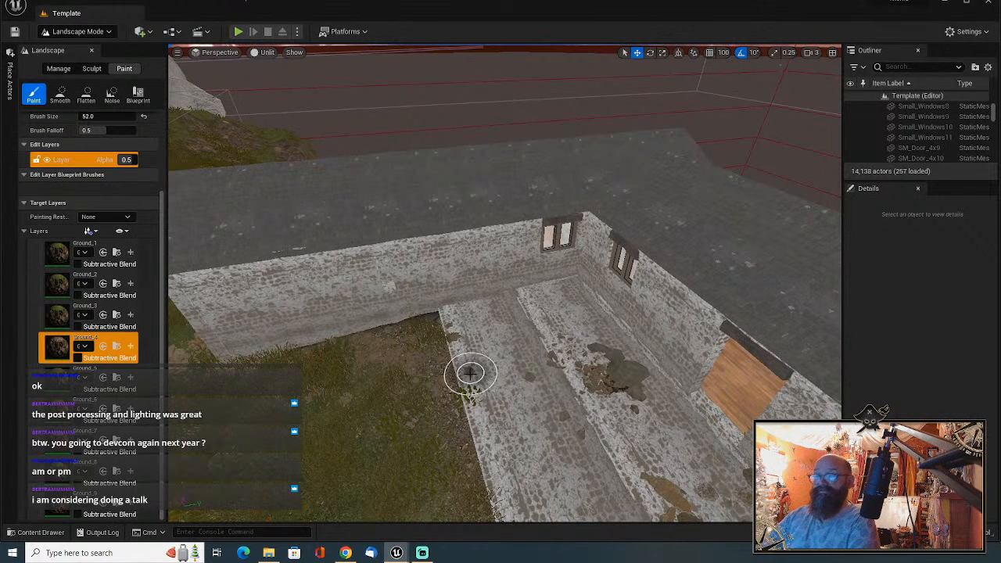
{"action": "left_click_drag", "start_coordinate": [462, 352], "coordinate": [477, 403]}
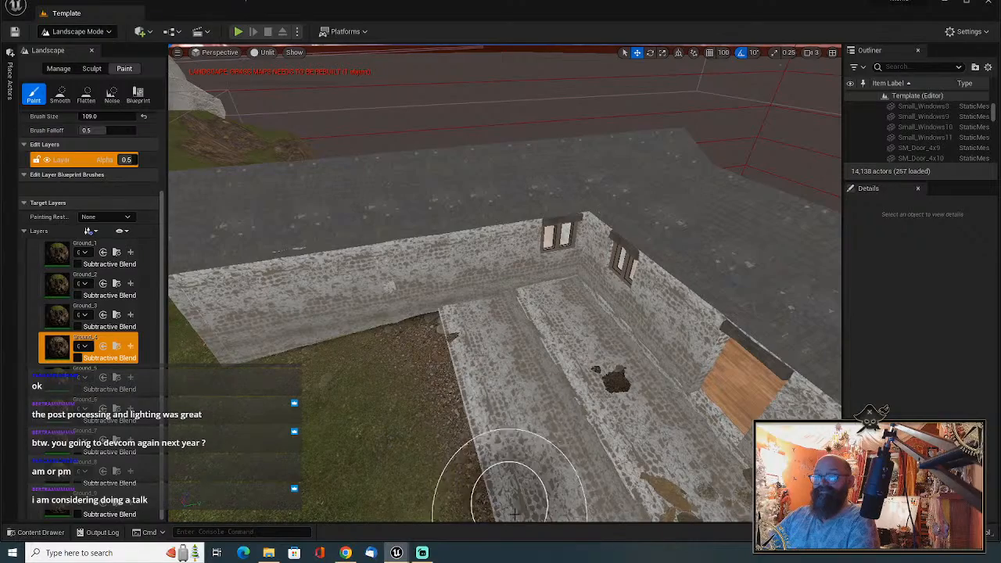
{"action": "right_click_drag", "start_coordinate": [493, 428], "coordinate": [495, 470]}
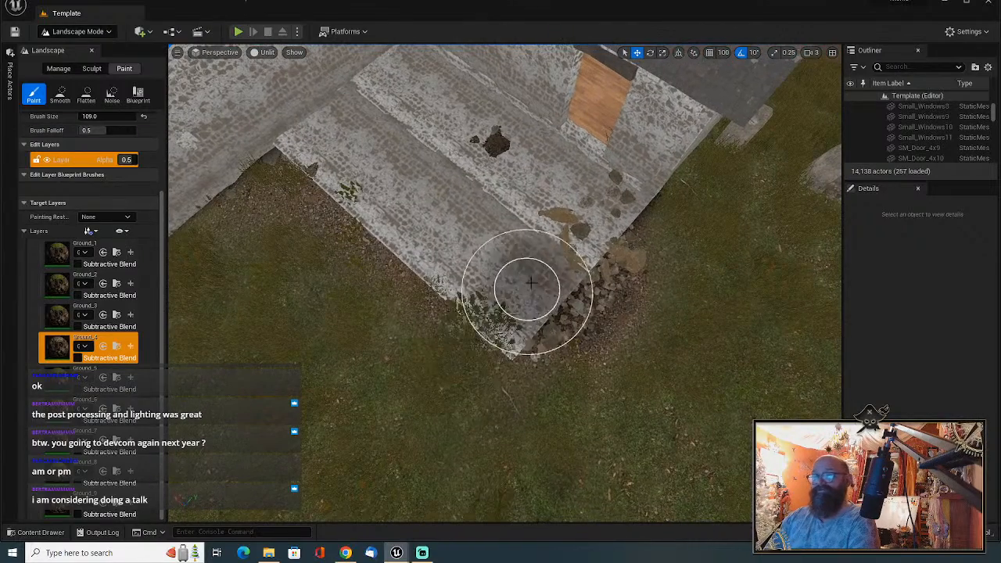
{"action": "mouse_move", "coordinate": [525, 287]}
{"action": "left_mouse_down"}
{"action": "mouse_move", "coordinate": [415, 252]}
{"action": "mouse_move", "coordinate": [510, 313]}
{"action": "mouse_move", "coordinate": [503, 319]}
{"action": "left_mouse_up"}
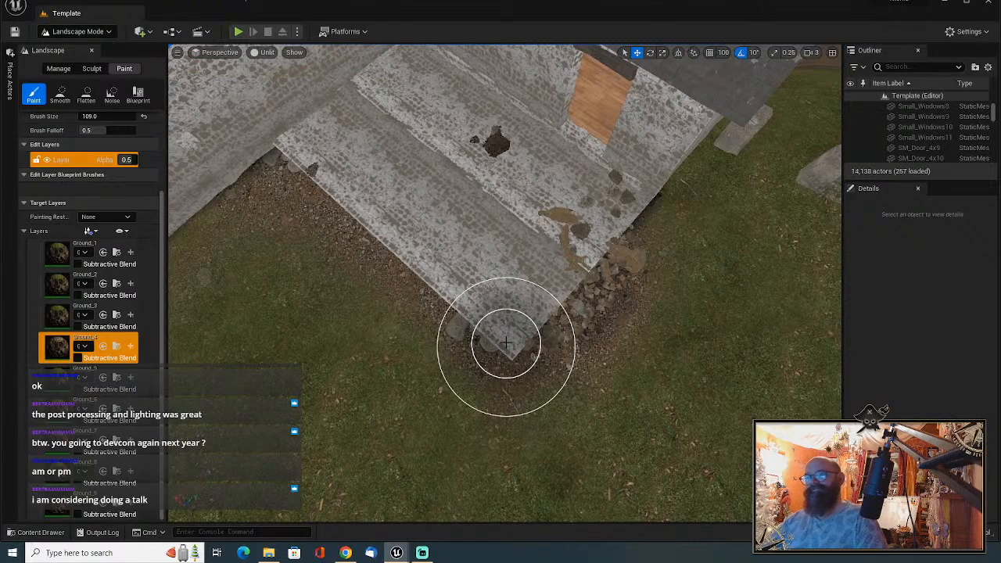
{"action": "left_click_drag", "start_coordinate": [506, 341], "coordinate": [486, 335]}
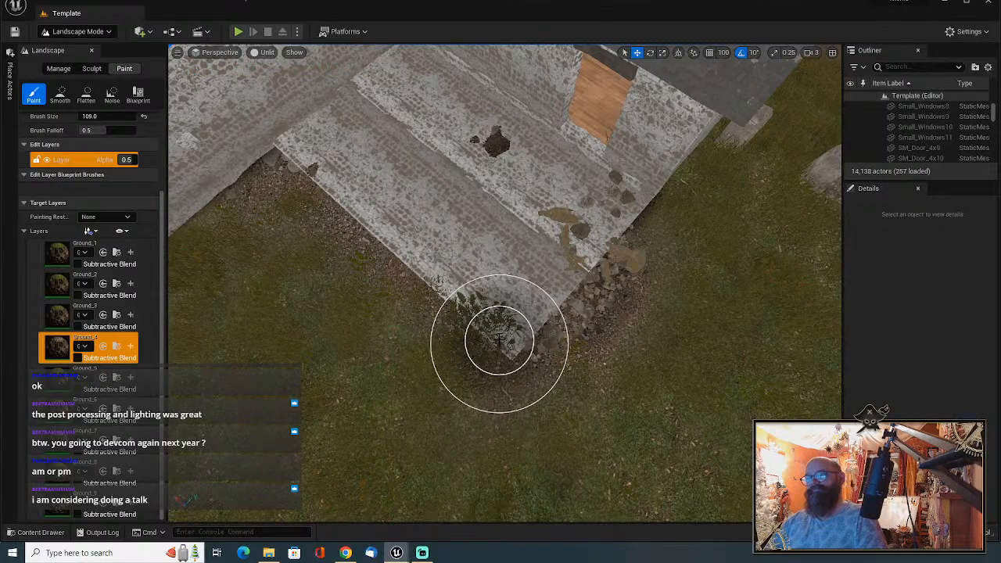
Switch to Selection mode and inspect the wooden floor inside the stone house's doorway, selecting the floor plane.
{"action": "mouse_move", "coordinate": [534, 350]}
{"action": "right_mouse_down"}
{"action": "mouse_move", "coordinate": [535, 317]}
{"action": "mouse_move", "coordinate": [534, 372]}
{"action": "mouse_move", "coordinate": [516, 385]}
{"action": "right_mouse_up"}
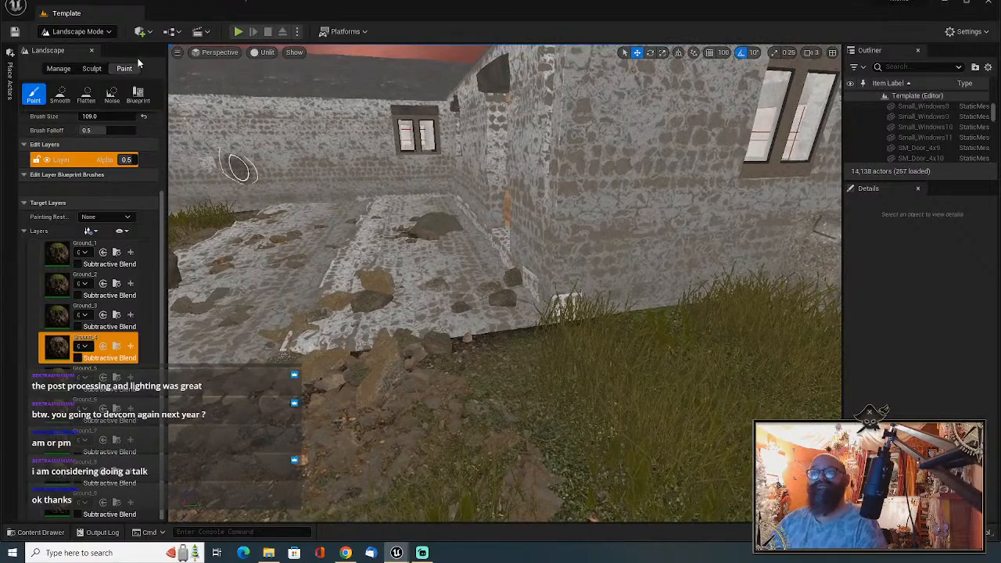
{"action": "left_click", "coordinate": [89, 32]}
{"action": "left_click", "coordinate": [77, 48]}
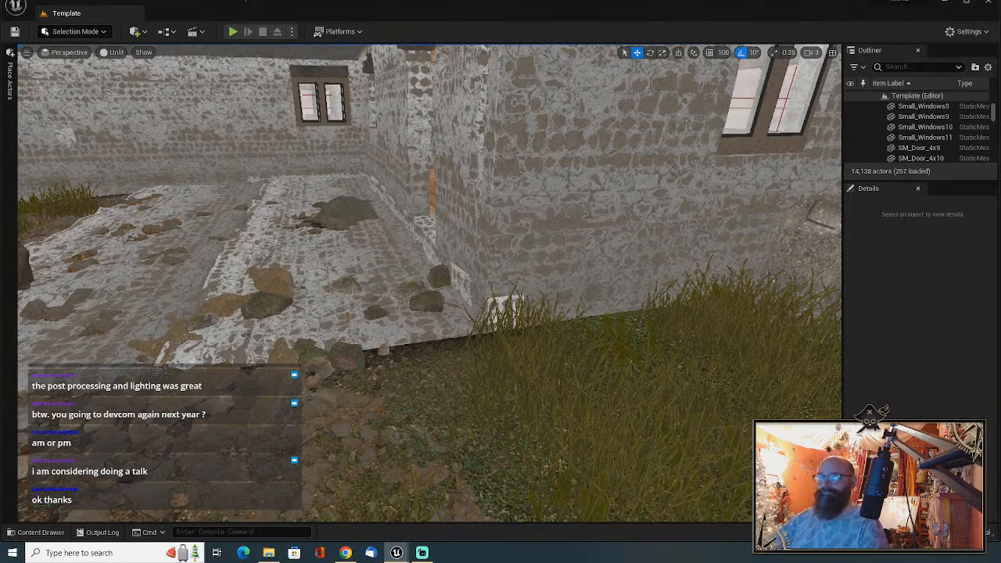
{"action": "right_click_drag", "start_coordinate": [430, 283], "coordinate": [501, 284]}
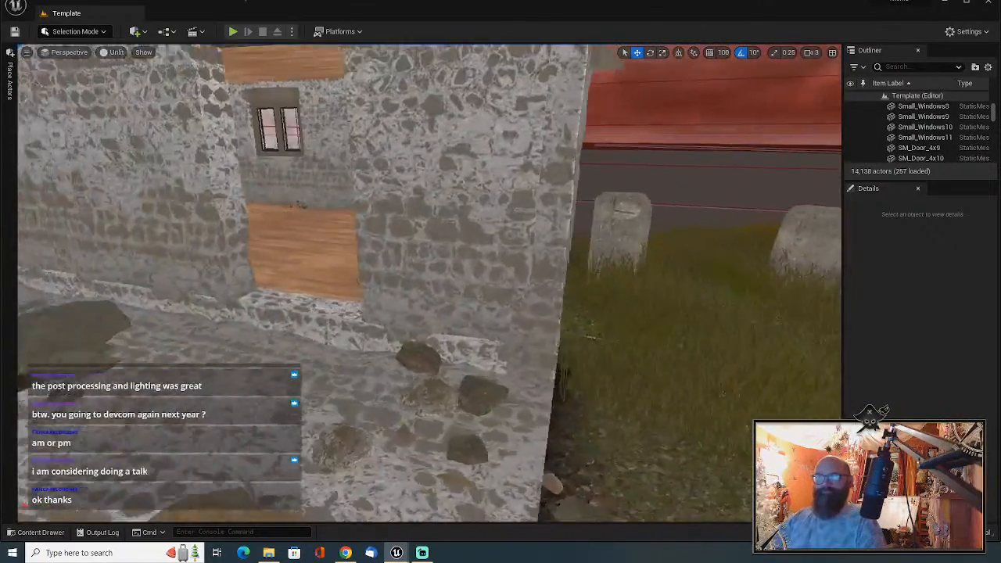
{"action": "mouse_move", "coordinate": [300, 294]}
{"action": "right_mouse_down"}
{"action": "mouse_move", "coordinate": [329, 293]}
{"action": "mouse_move", "coordinate": [305, 309]}
{"action": "mouse_move", "coordinate": [299, 293]}
{"action": "right_mouse_up"}
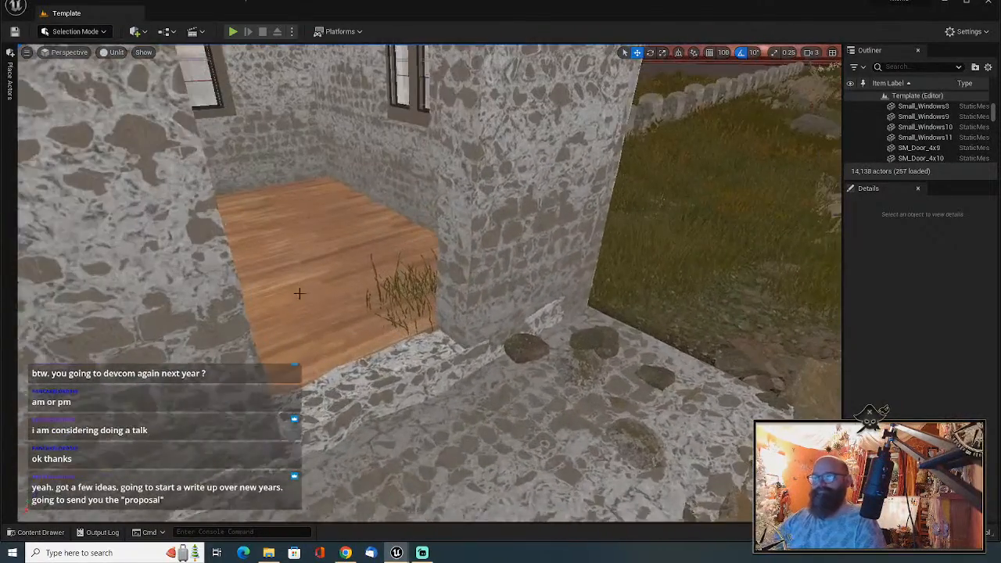
{"action": "left_click", "coordinate": [389, 297]}
{"action": "right_click_drag", "start_coordinate": [389, 297], "coordinate": [415, 299]}
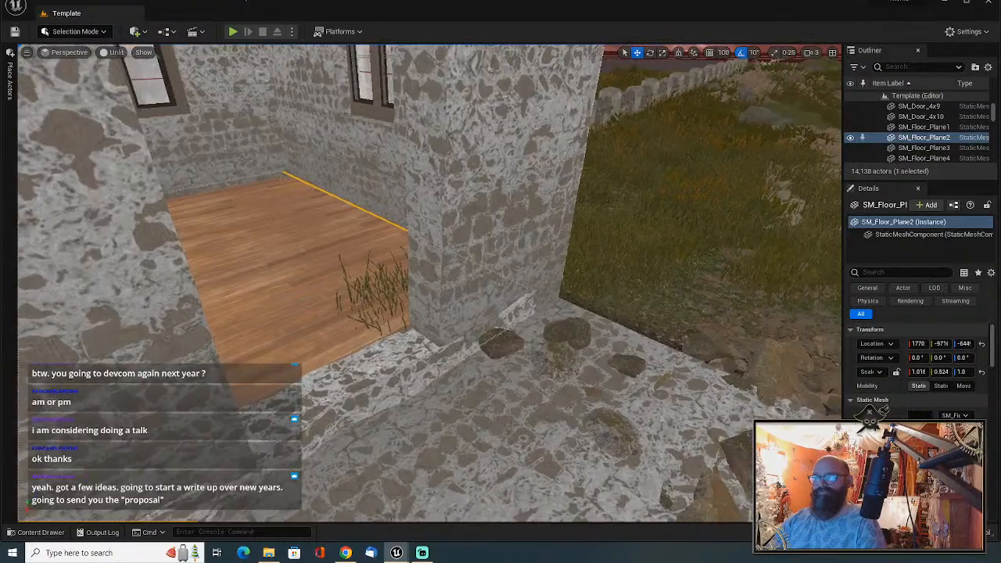
{"action": "mouse_move", "coordinate": [370, 268]}
{"action": "right_mouse_down"}
{"action": "mouse_move", "coordinate": [427, 293]}
{"action": "mouse_move", "coordinate": [415, 270]}
{"action": "mouse_move", "coordinate": [370, 268]}
{"action": "right_mouse_up"}
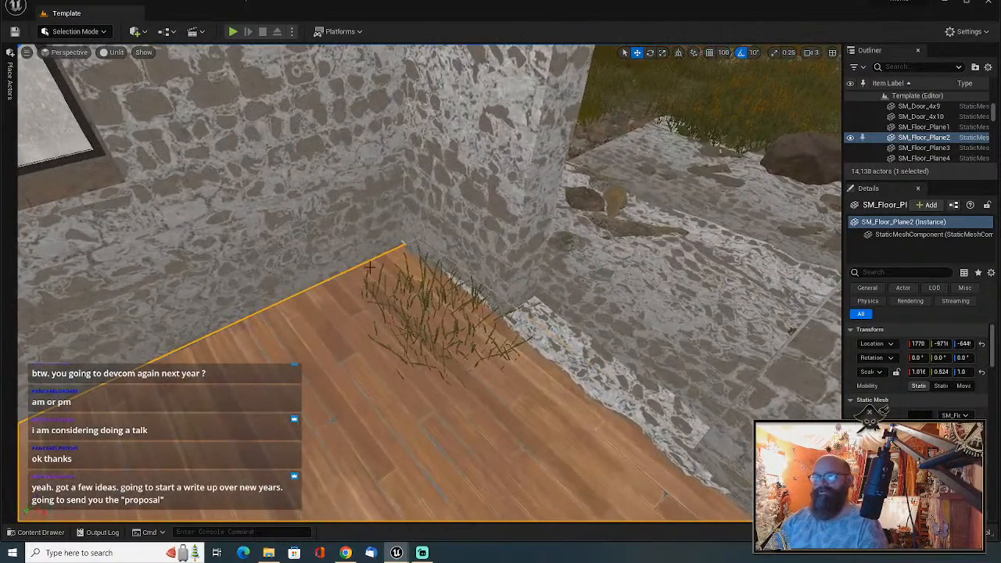
Paint Ground_4 over the grass in the interior floor's corner with tool strength about 0.82 and brush falloff about 0.19.
{"action": "left_click", "coordinate": [78, 33]}
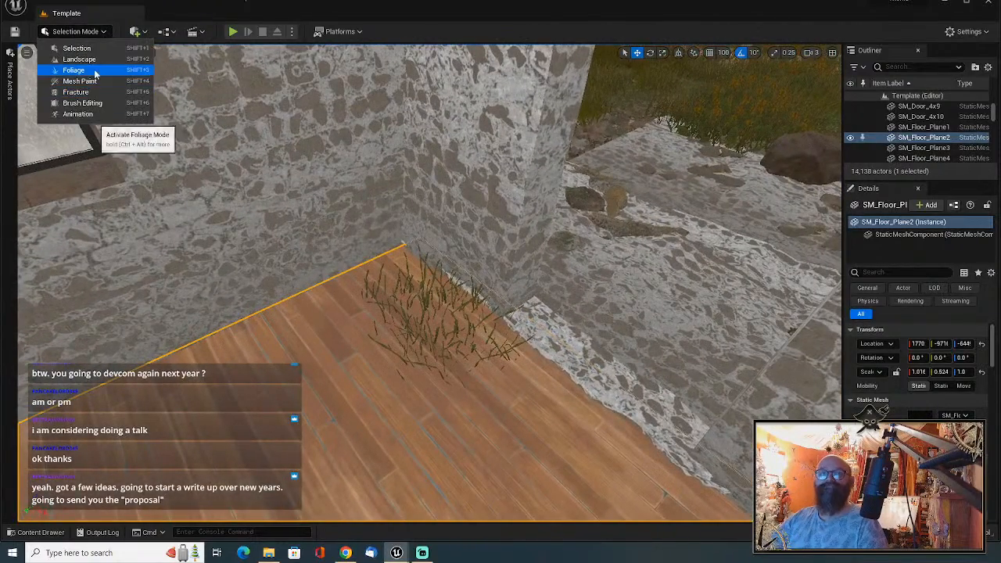
{"action": "left_click", "coordinate": [95, 59]}
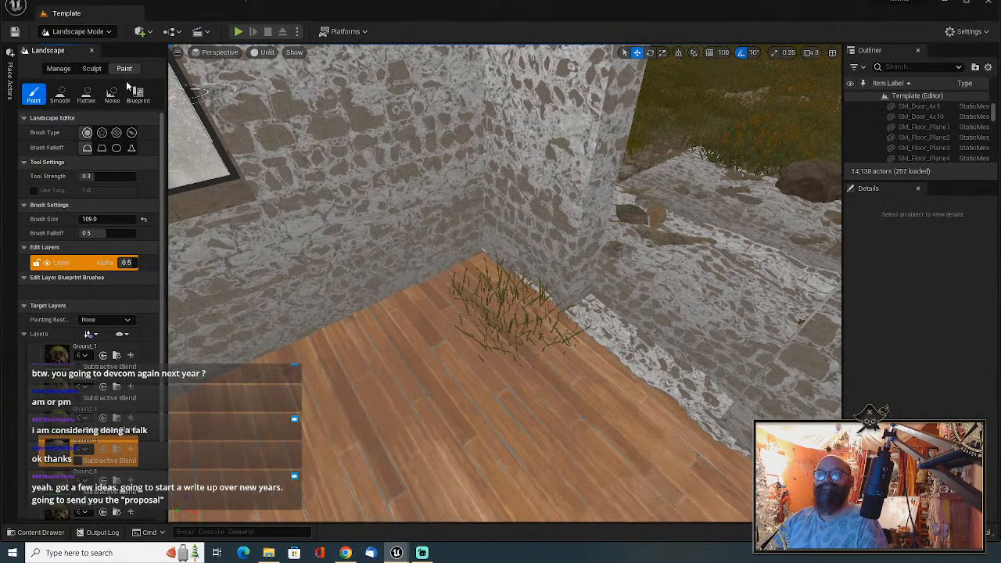
{"action": "scroll", "coordinate": [93, 442], "scroll_direction": "down", "scroll_amount": 3}
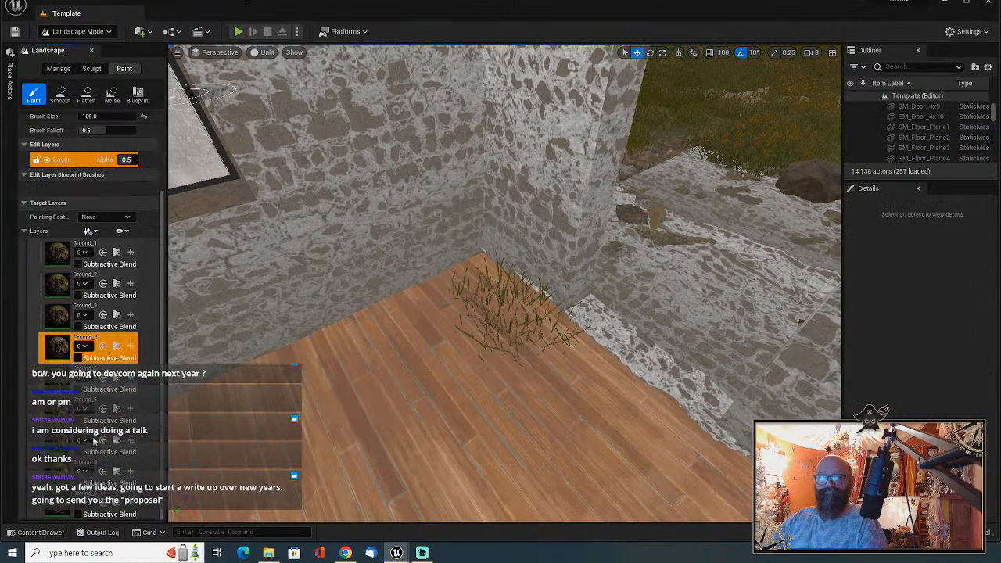
{"action": "scroll", "coordinate": [115, 189], "scroll_direction": "up", "scroll_amount": 3}
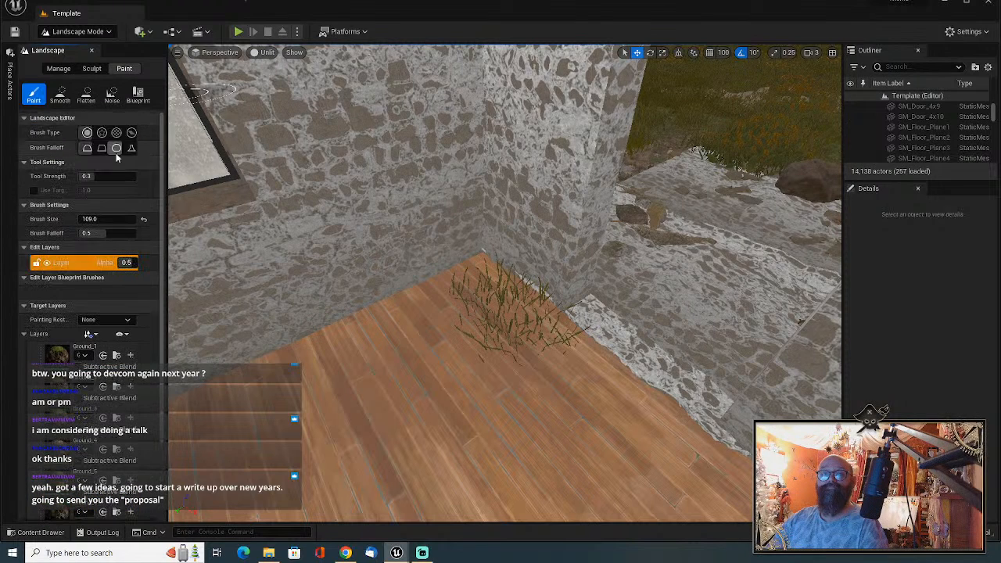
{"action": "left_click_drag", "start_coordinate": [99, 175], "coordinate": [125, 175]}
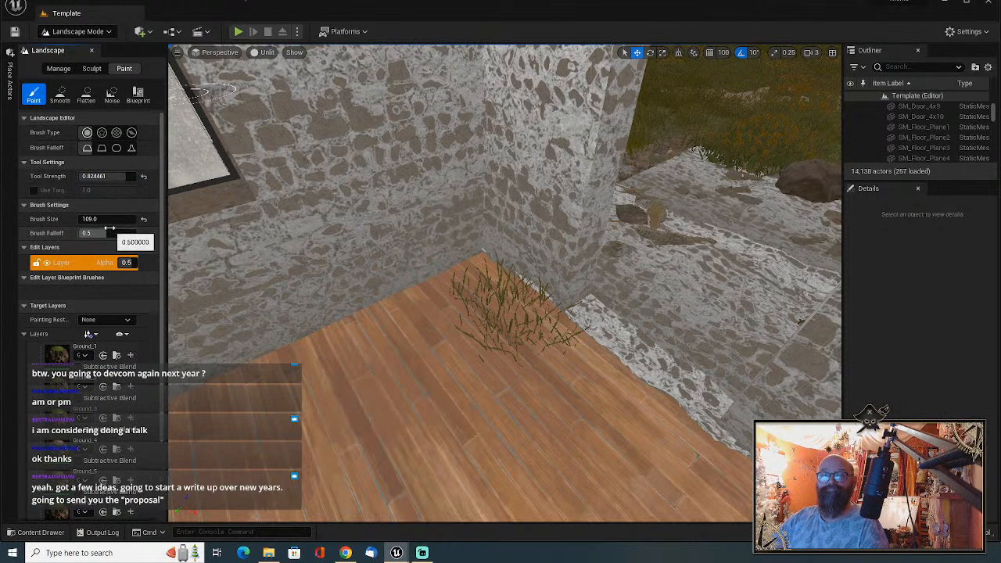
{"action": "left_click_drag", "start_coordinate": [109, 228], "coordinate": [89, 229]}
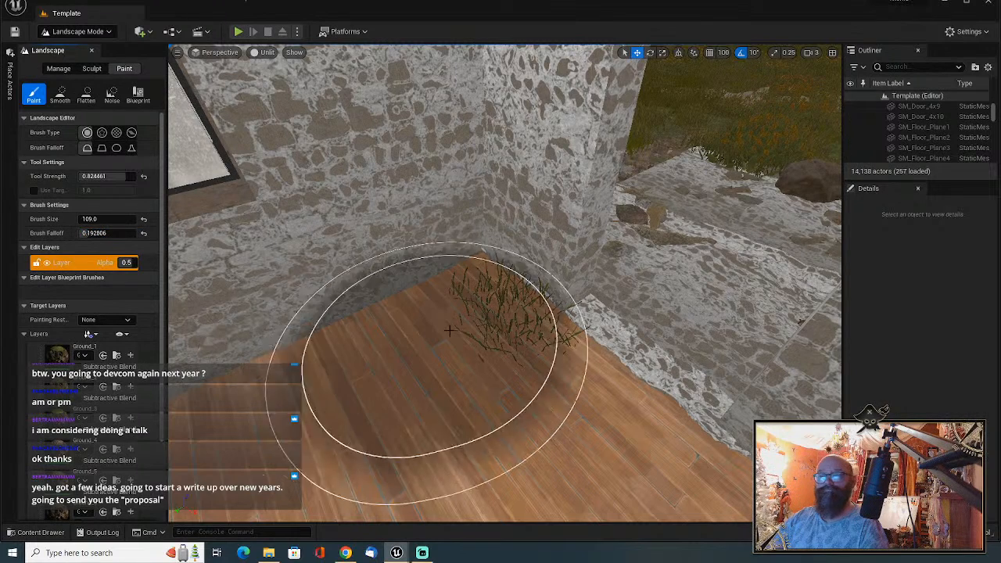
{"action": "left_click", "coordinate": [478, 336]}
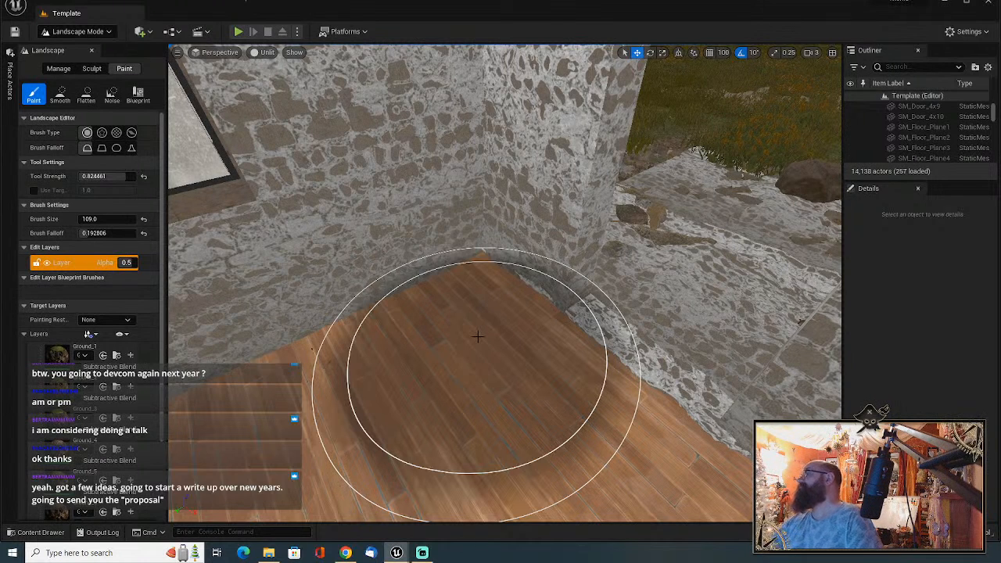
{"action": "mouse_move", "coordinate": [470, 357]}
{"action": "left_mouse_down"}
{"action": "mouse_move", "coordinate": [577, 357]}
{"action": "mouse_move", "coordinate": [548, 342]}
{"action": "mouse_move", "coordinate": [401, 340]}
{"action": "left_mouse_up"}
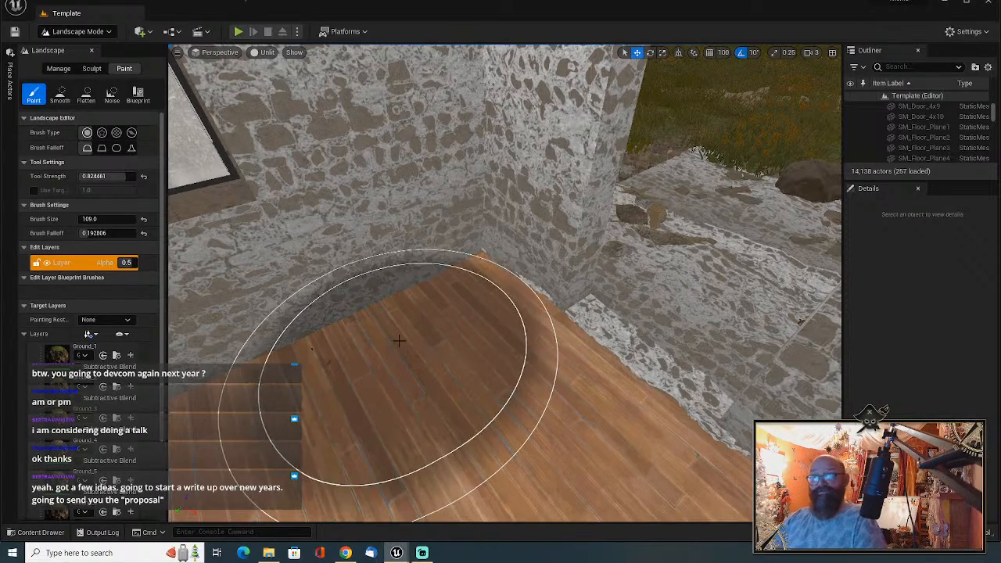
Examine the paved slab and both house wings from outside to check the cleared paving.
{"action": "mouse_move", "coordinate": [400, 340]}
{"action": "right_mouse_down"}
{"action": "mouse_move", "coordinate": [548, 325]}
{"action": "mouse_move", "coordinate": [727, 286]}
{"action": "mouse_move", "coordinate": [735, 321]}
{"action": "mouse_move", "coordinate": [806, 324]}
{"action": "mouse_move", "coordinate": [812, 338]}
{"action": "mouse_move", "coordinate": [798, 344]}
{"action": "mouse_move", "coordinate": [657, 337]}
{"action": "mouse_move", "coordinate": [579, 309]}
{"action": "mouse_move", "coordinate": [704, 333]}
{"action": "mouse_move", "coordinate": [656, 328]}
{"action": "mouse_move", "coordinate": [645, 345]}
{"action": "mouse_move", "coordinate": [565, 333]}
{"action": "mouse_move", "coordinate": [649, 337]}
{"action": "mouse_move", "coordinate": [747, 301]}
{"action": "mouse_move", "coordinate": [829, 294]}
{"action": "mouse_move", "coordinate": [379, 346]}
{"action": "mouse_move", "coordinate": [398, 341]}
{"action": "right_mouse_up"}
{"action": "key", "text": "s"}
{"action": "key", "text": "d"}
{"action": "key", "text": "a"}
{"action": "key", "text": "d"}
{"action": "key", "text": "w"}
{"action": "key", "text": "a"}
{"action": "key", "text": "s"}
{"action": "key", "text": "s"}
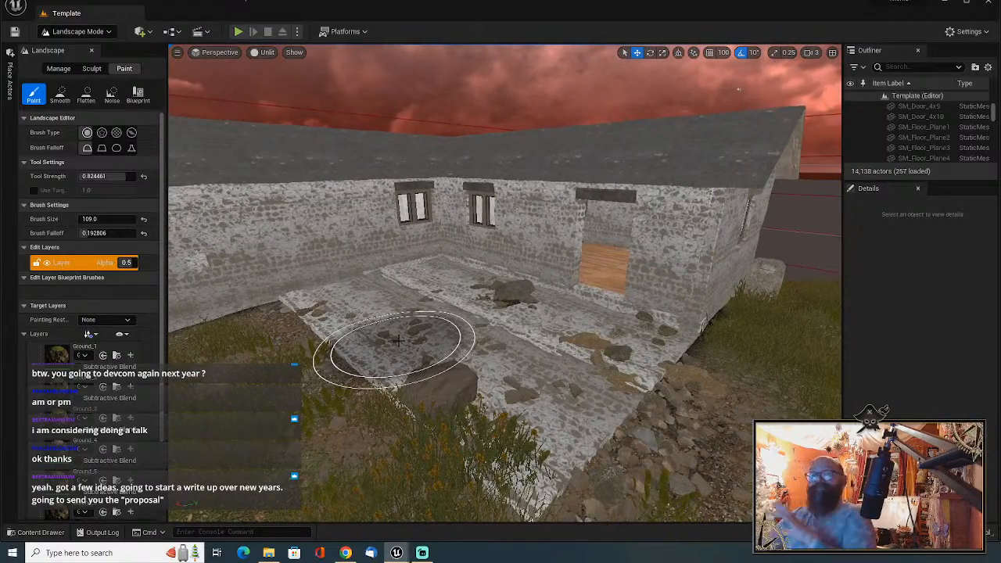
Return to Selection mode and select the long wall piece that forms the front strip of the paving.
{"action": "left_click", "coordinate": [88, 32]}
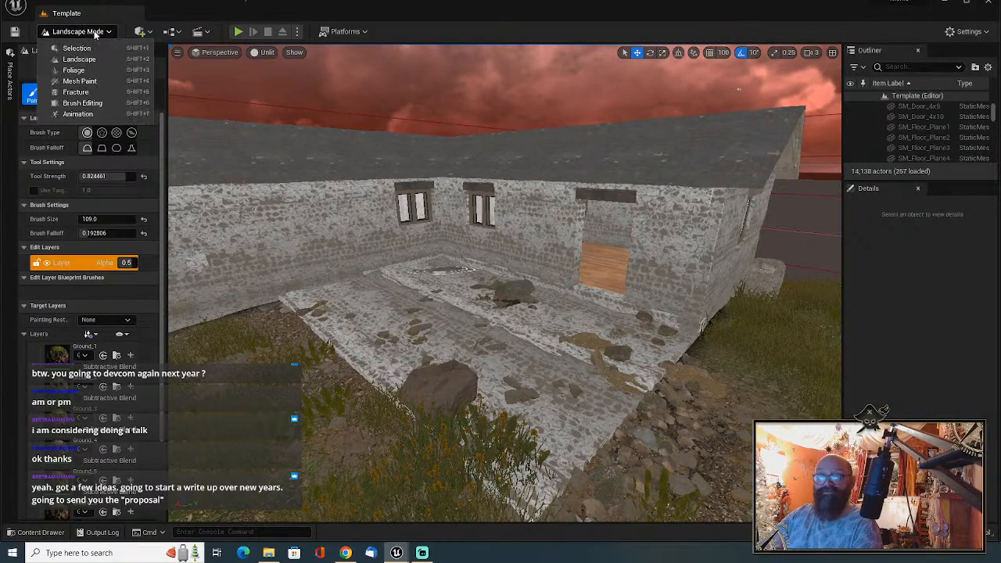
{"action": "left_click", "coordinate": [86, 49]}
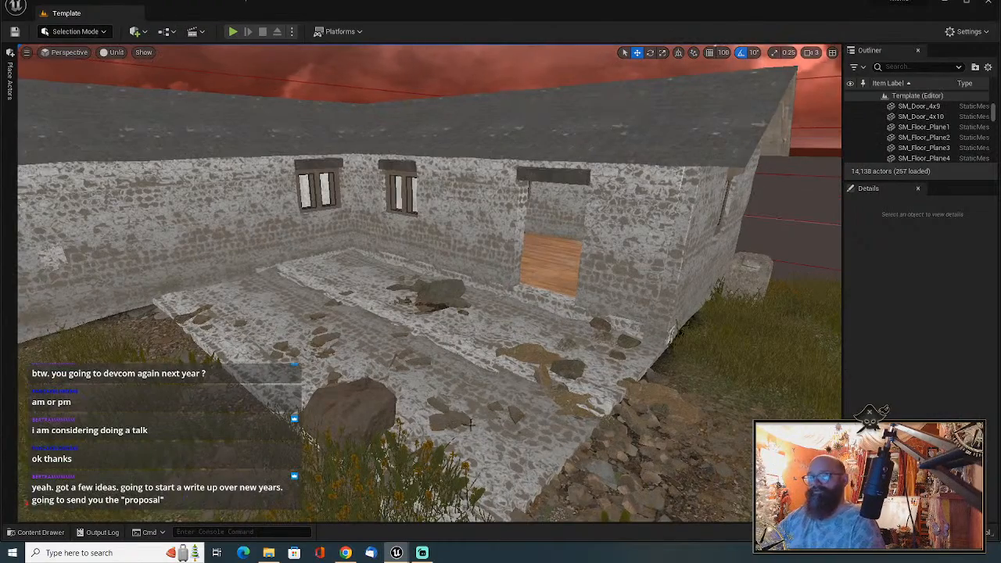
{"action": "mouse_move", "coordinate": [141, 69]}
{"action": "right_mouse_down"}
{"action": "mouse_move", "coordinate": [107, 72]}
{"action": "mouse_move", "coordinate": [118, 52]}
{"action": "mouse_move", "coordinate": [161, 60]}
{"action": "mouse_move", "coordinate": [137, 77]}
{"action": "right_mouse_up"}
{"action": "key", "text": "w"}
{"action": "key", "text": "w"}
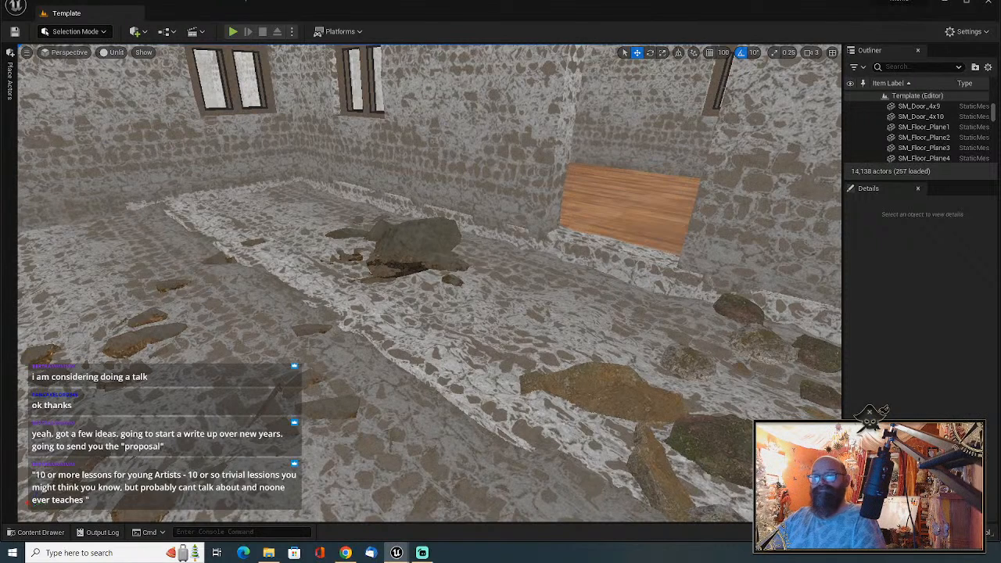
{"action": "right_click", "coordinate": [302, 444]}
{"action": "left_click", "coordinate": [332, 435]}
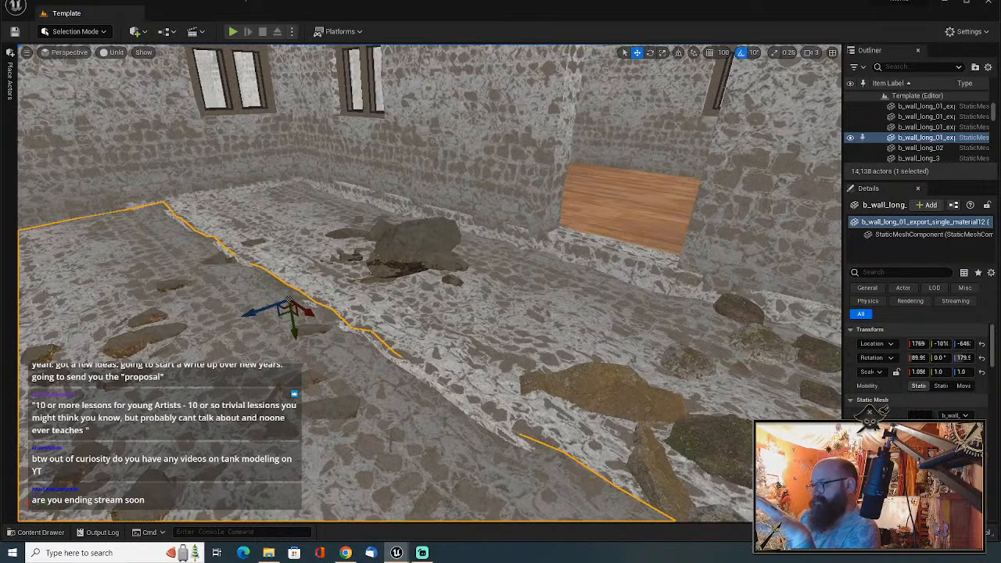
Play the level in the editor and walk from the lighthouse building along the stone wall to the grassy coastal slope.
{"action": "key", "text": "alt+p"}
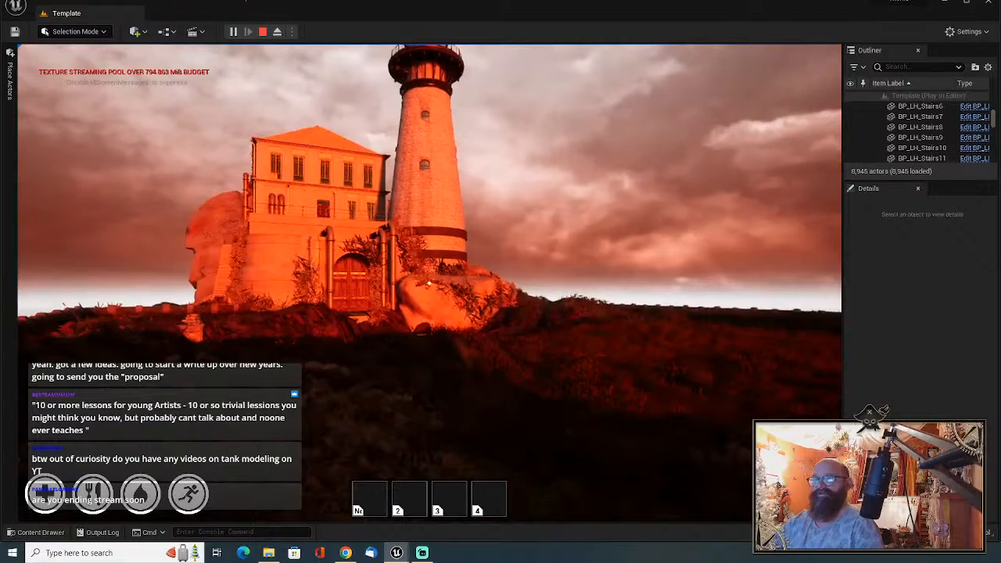
{"action": "key", "text": "w"}
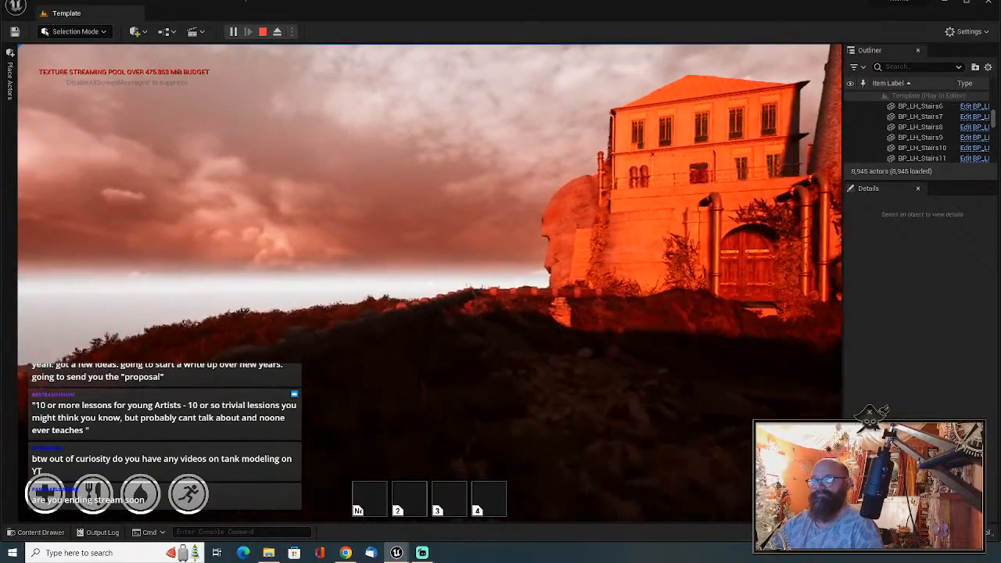
{"action": "key", "text": "w"}
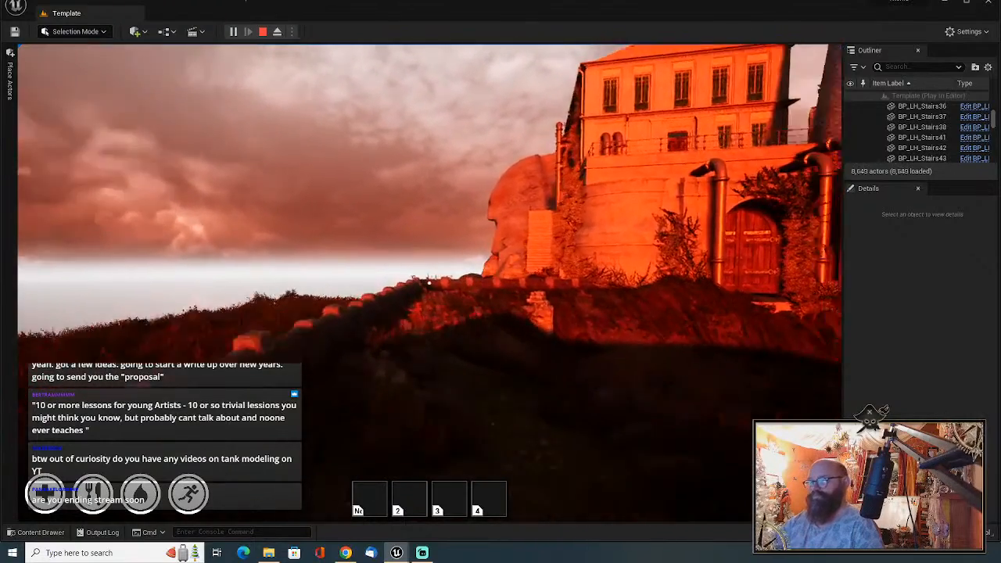
{"action": "key", "text": "w"}
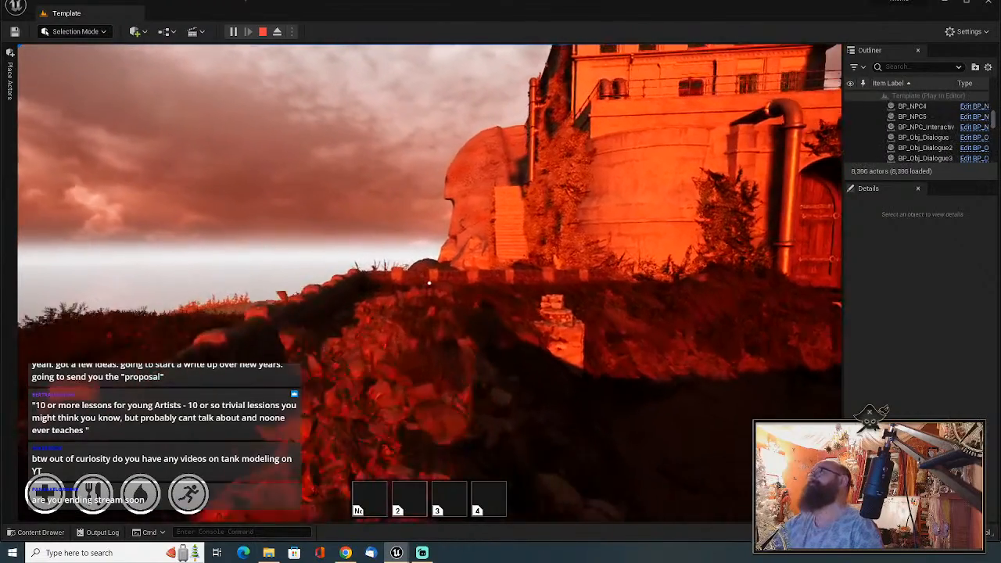
{"action": "key", "text": "w"}
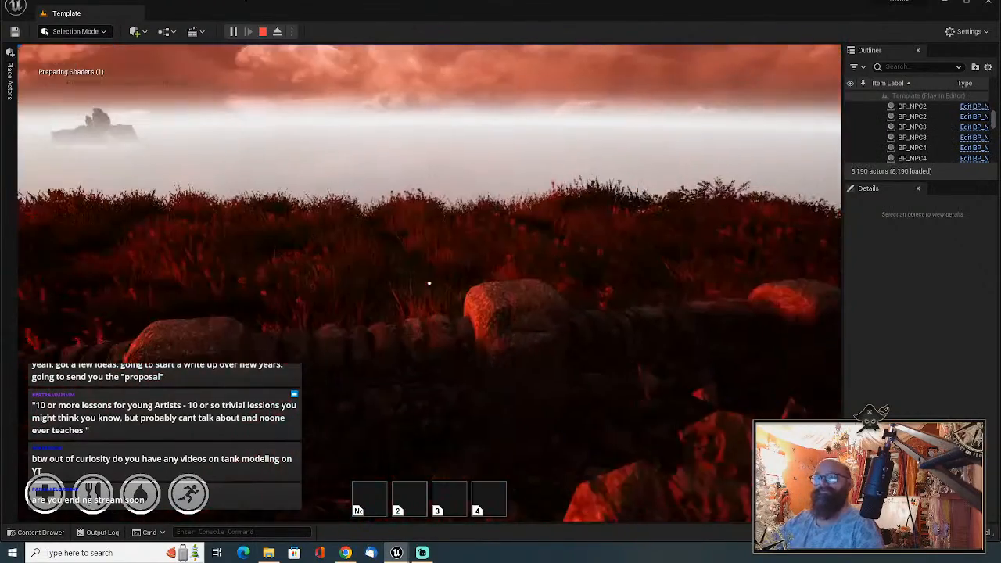
{"action": "key", "text": "w"}
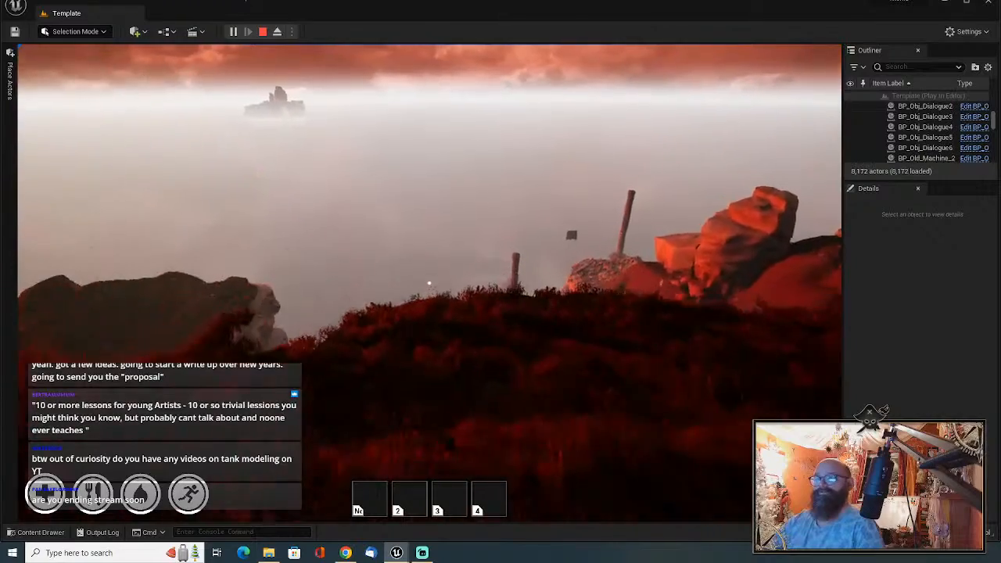
{"action": "key", "text": "w"}
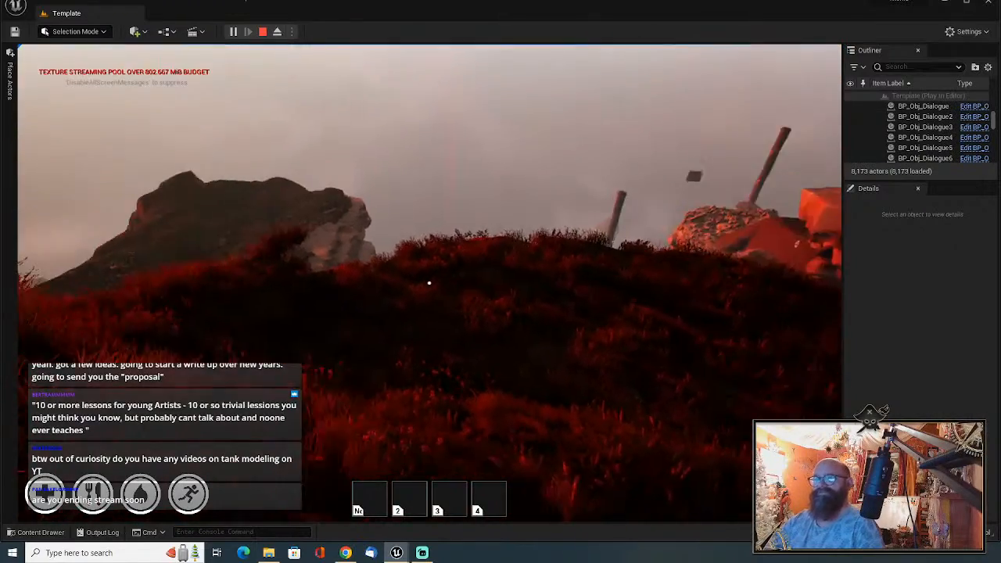
{"action": "key", "text": "w"}
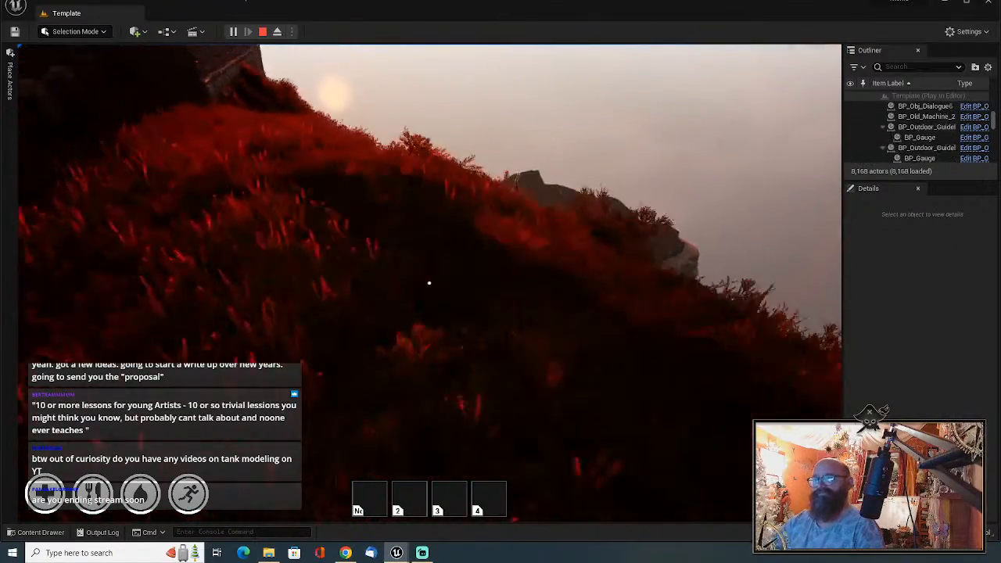
Walk past the stone house and its paved slab, then jump over the boundary wall toward the domed tower.
{"action": "key", "text": "w"}
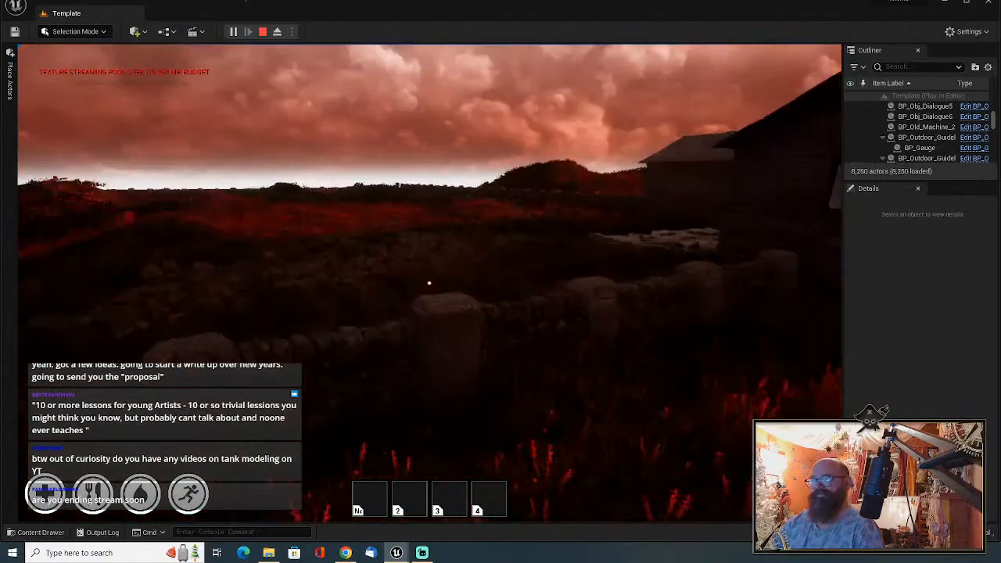
{"action": "key", "text": "w"}
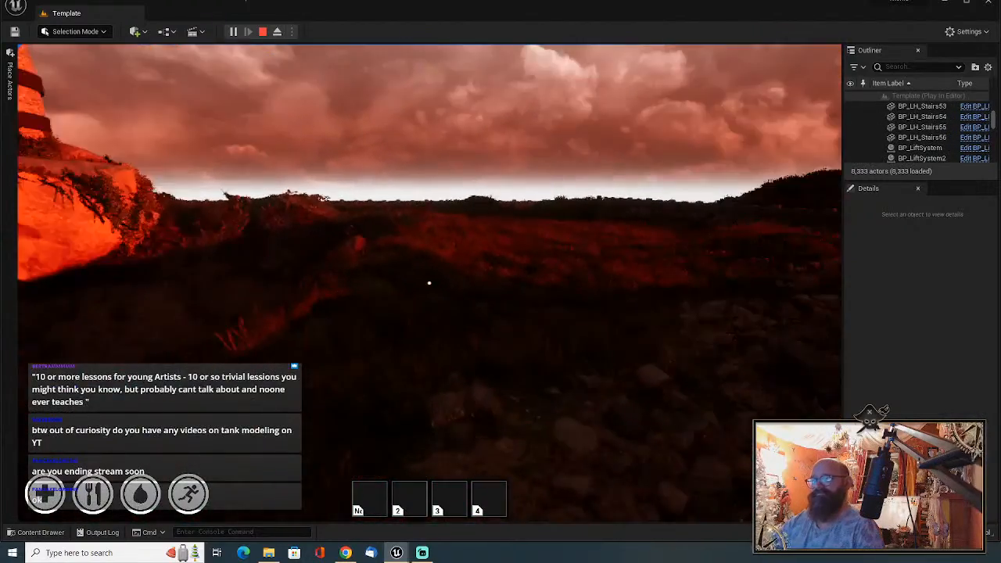
{"action": "key", "text": "w"}
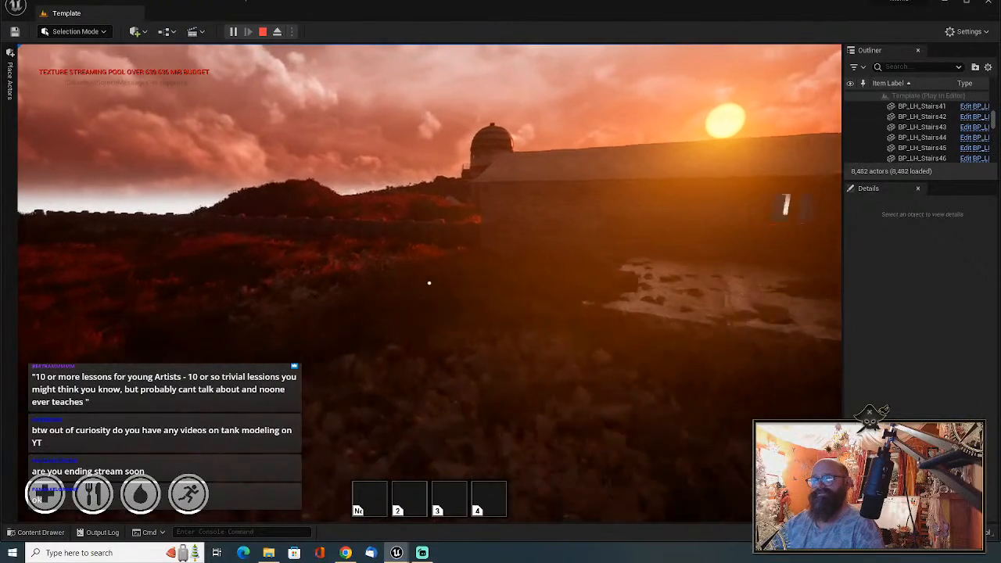
{"action": "key", "text": "w"}
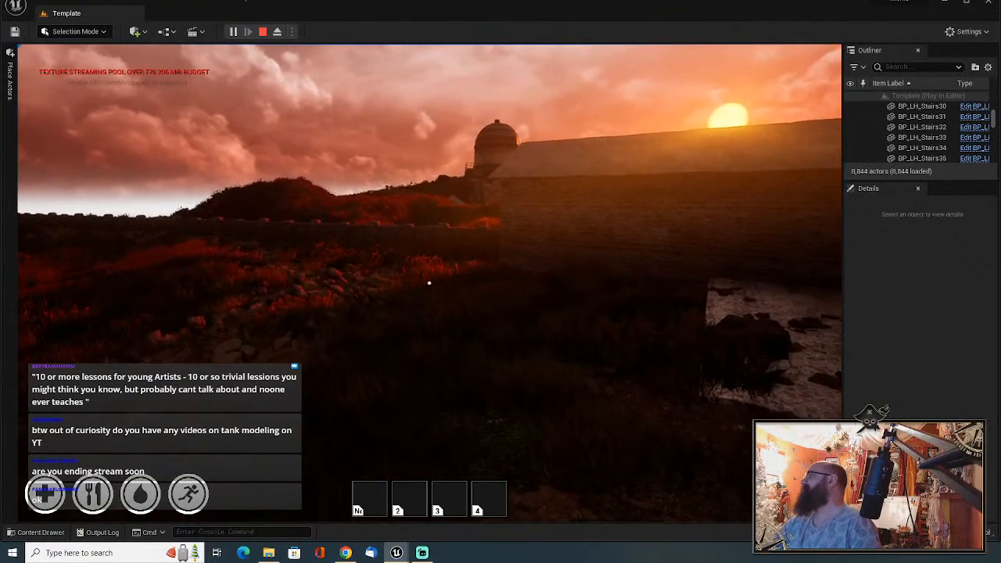
{"action": "key", "text": "w"}
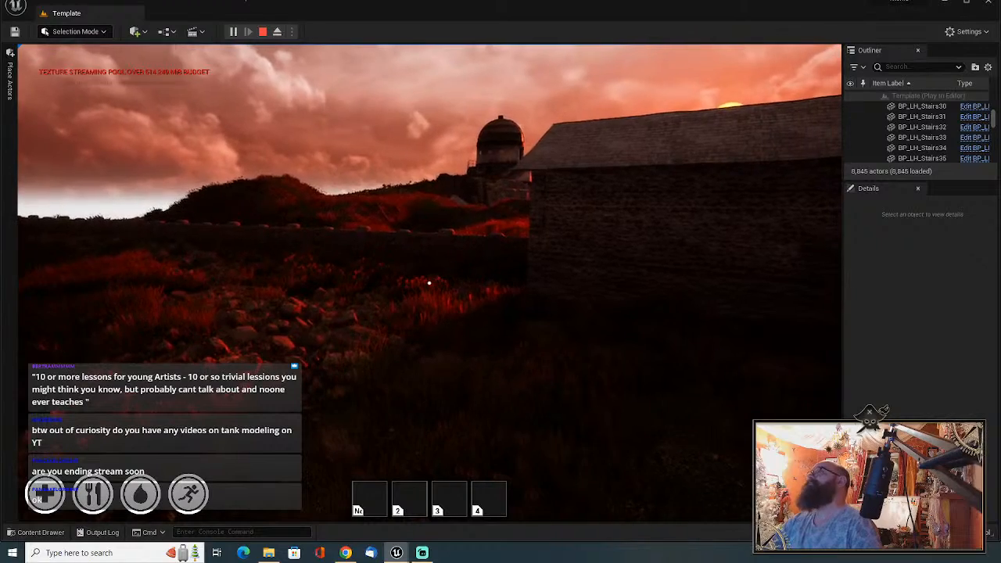
{"action": "key", "text": "w"}
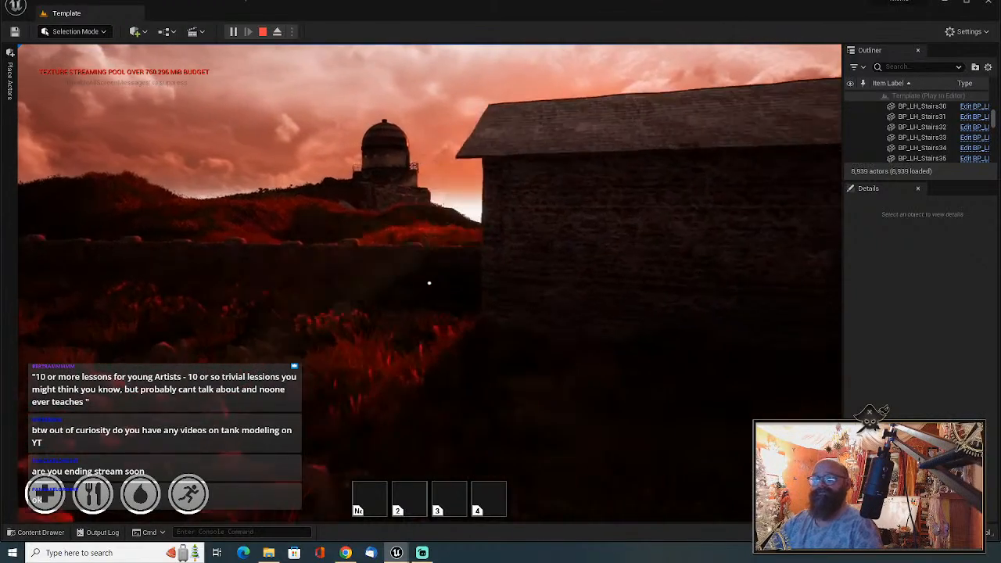
{"action": "key", "text": "w"}
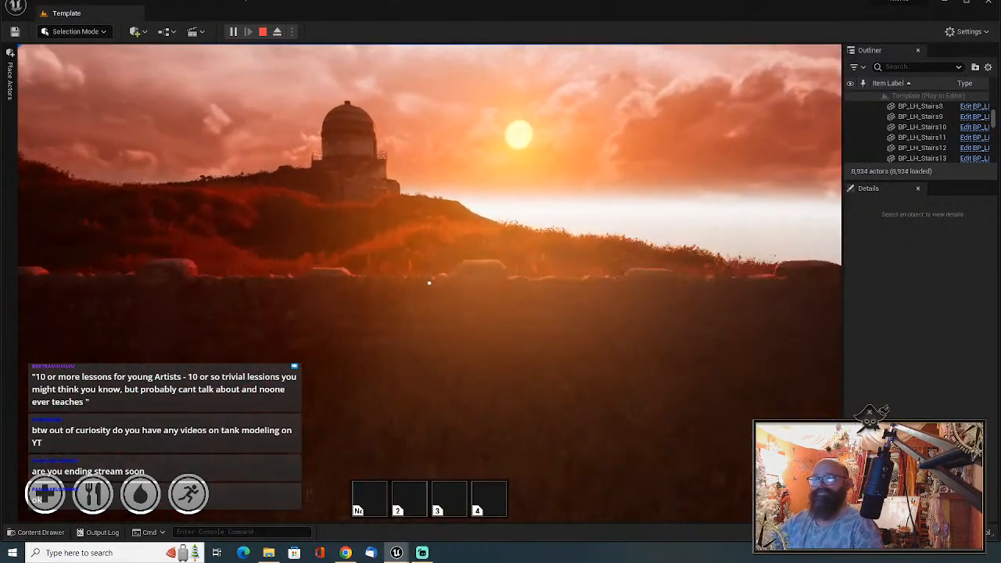
{"action": "key", "text": "w"}
{"action": "key", "text": "space"}
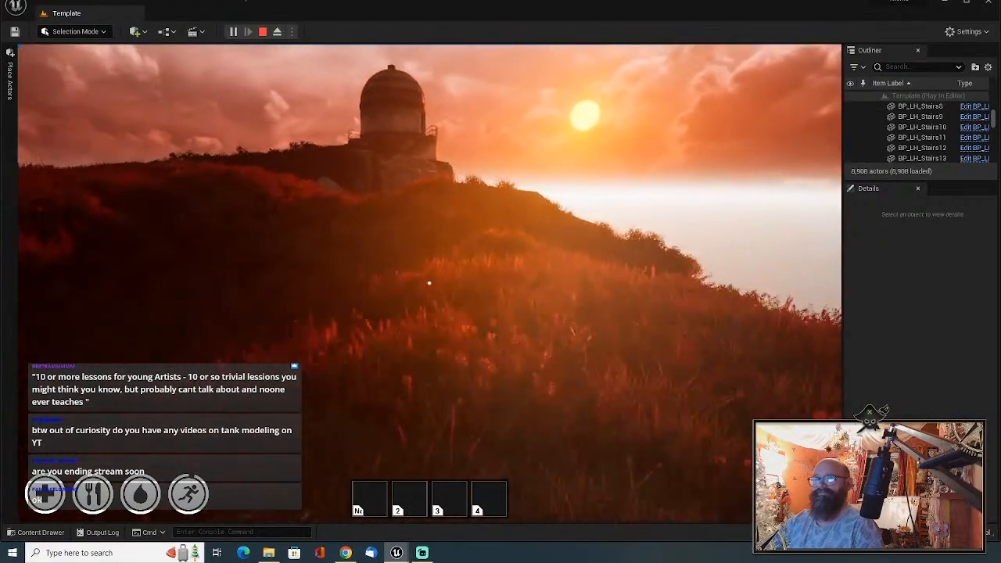
Walk up the grassy slope toward the domed tower and look out over the coastal cliffs.
{"action": "key", "text": "w"}
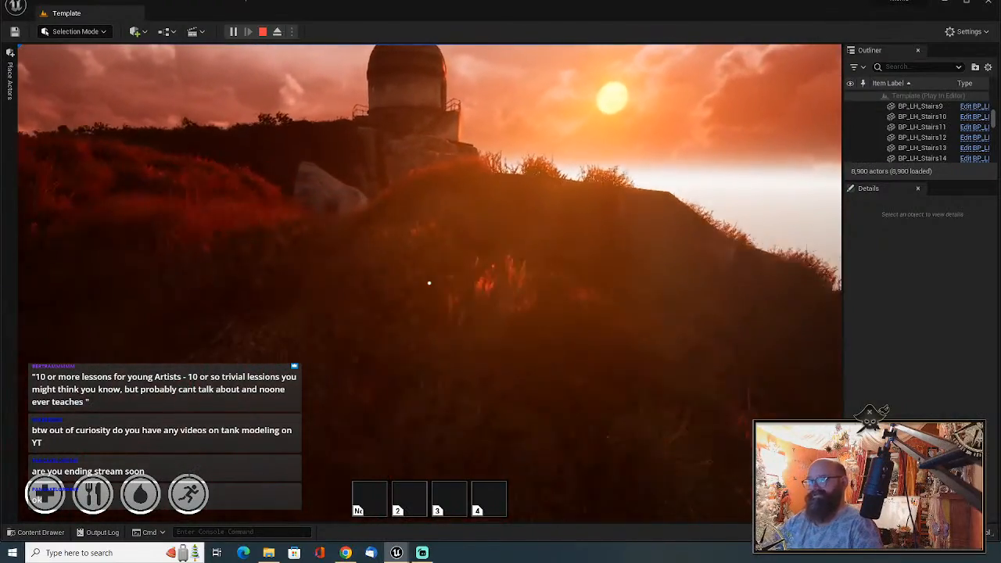
{"action": "key", "text": "w"}
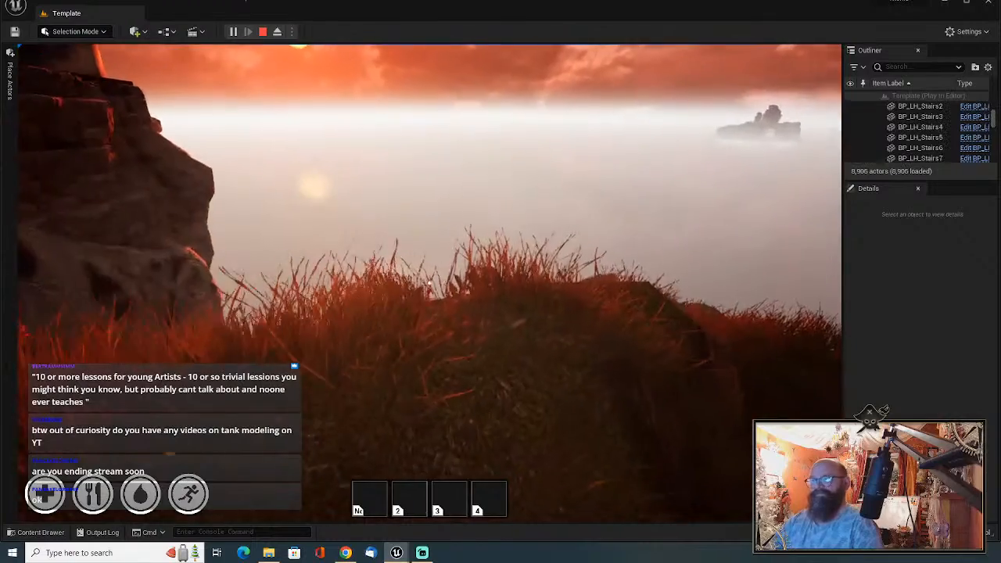
{"action": "key", "text": "w"}
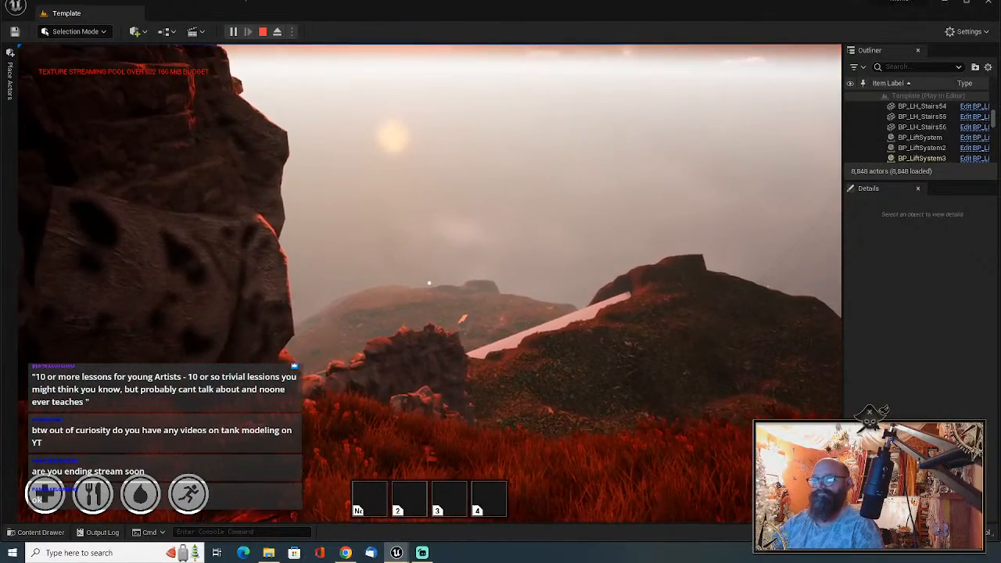
{"action": "key", "text": "w"}
{"action": "key", "text": "w"}
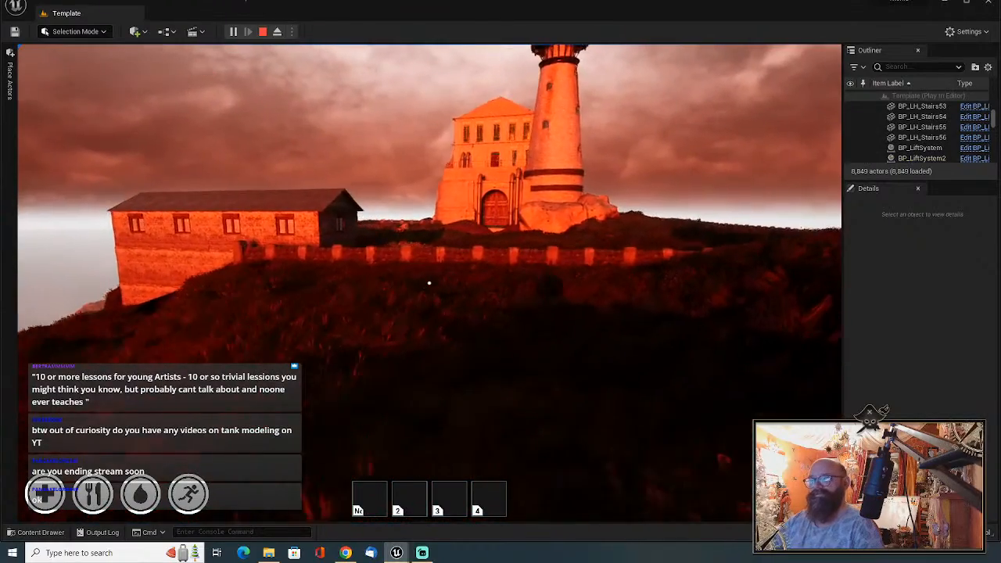
Walk back past the boundary wall and rubble to the stone house and enter through the paved-side doorway.
{"action": "key", "text": "w"}
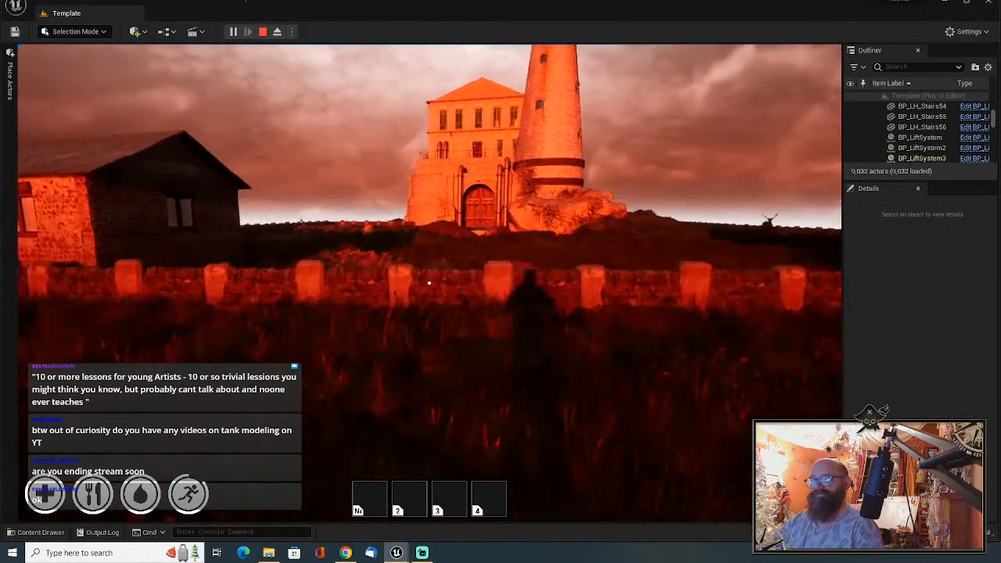
{"action": "key", "text": "w"}
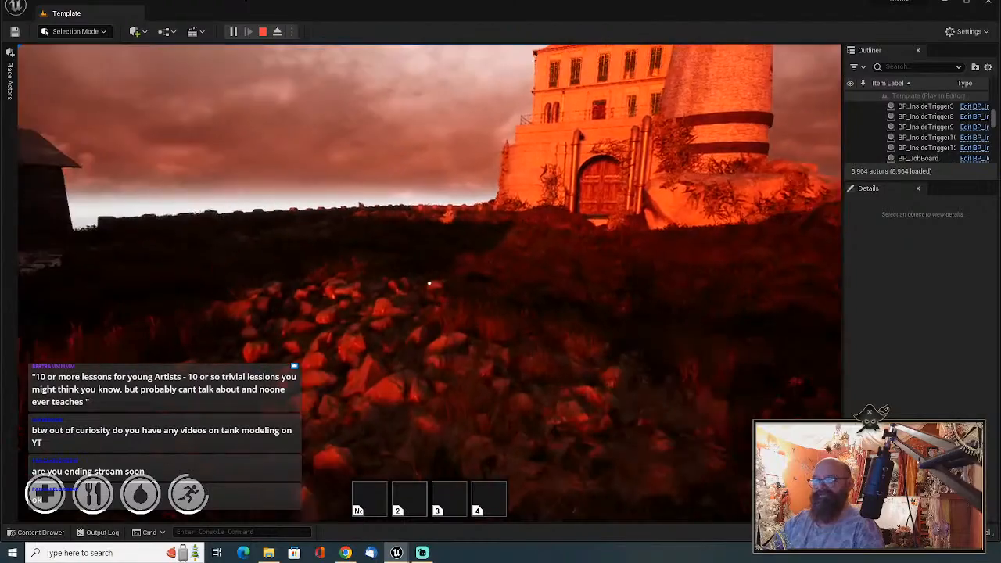
{"action": "key", "text": "w"}
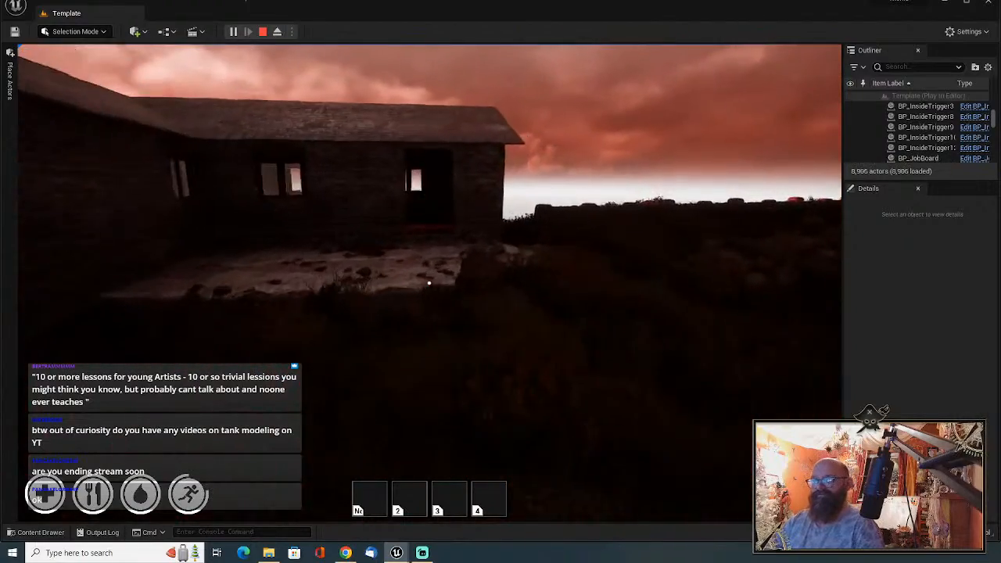
{"action": "key", "text": "w"}
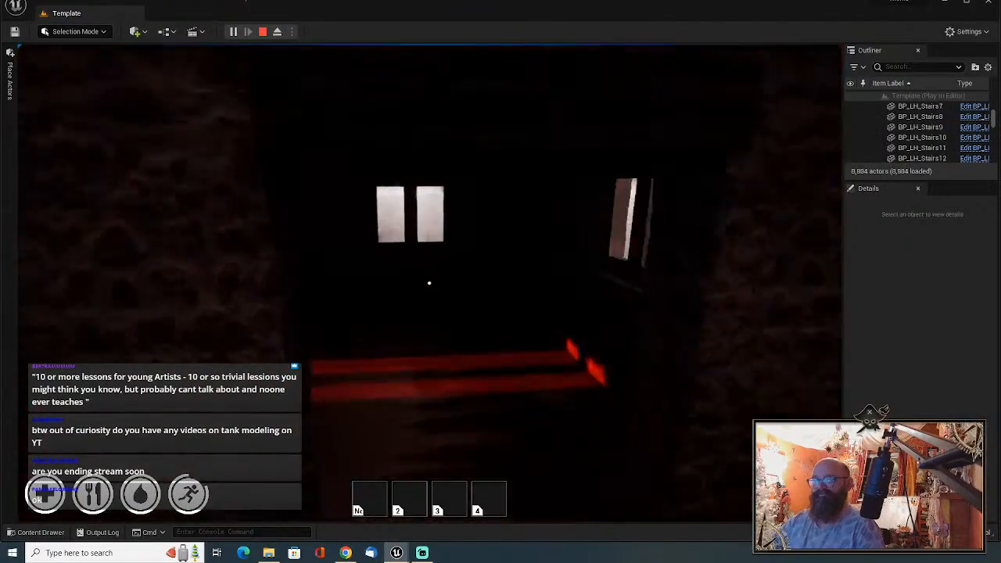
Walk around the dark house interior to check the windows, the floor and the doorway onto the paving.
{"action": "key", "text": "w"}
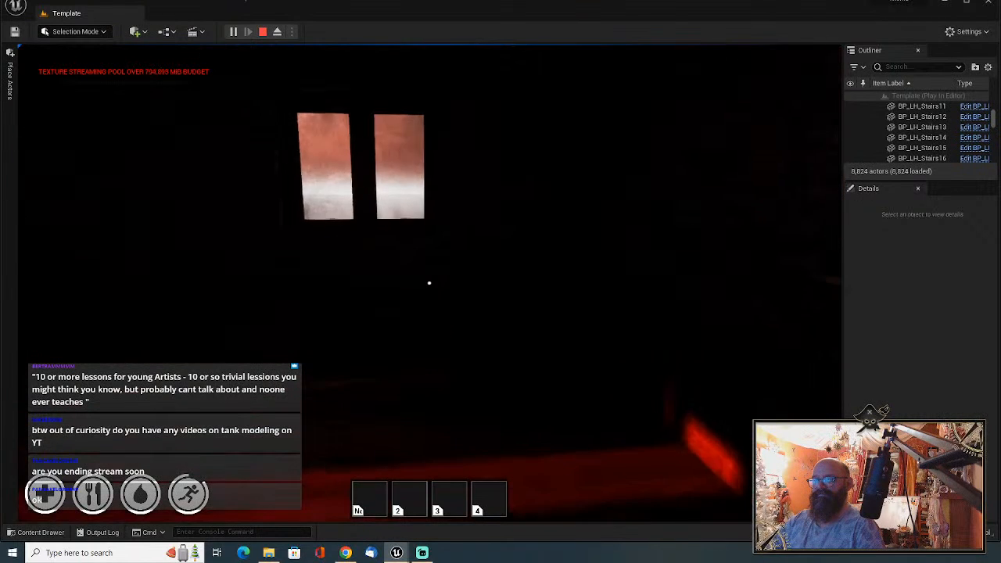
{"action": "key", "text": "w"}
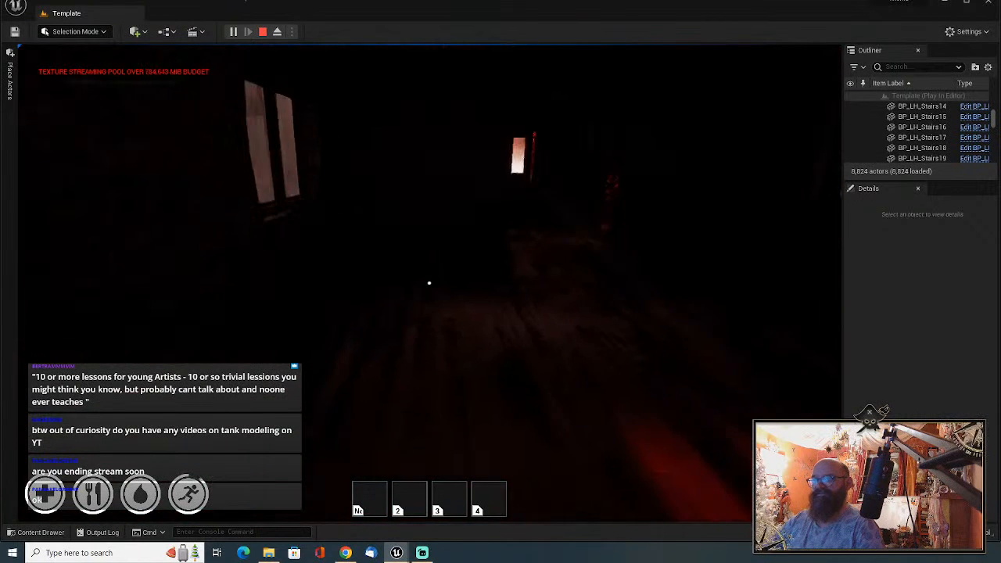
{"action": "key", "text": "w"}
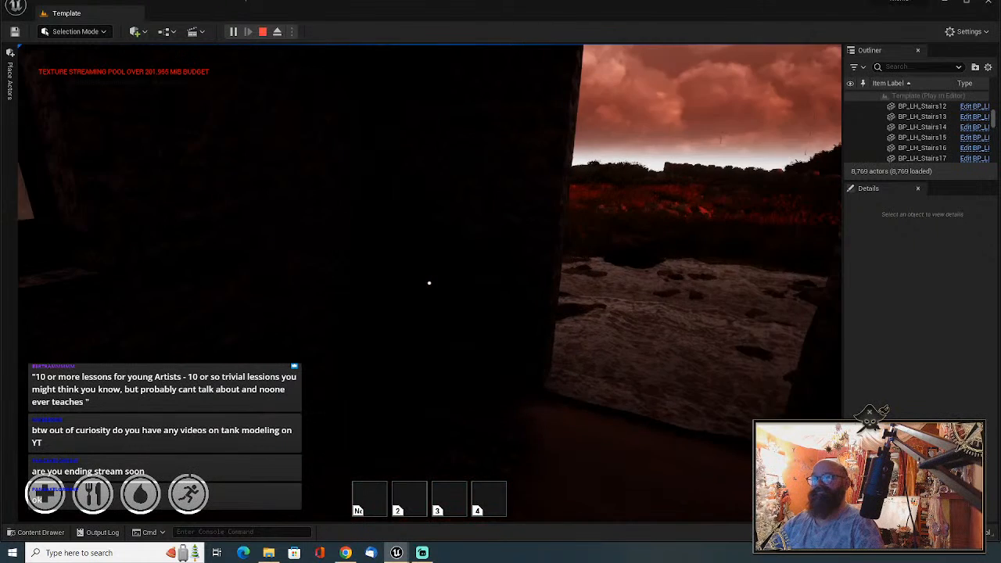
{"action": "key", "text": "w"}
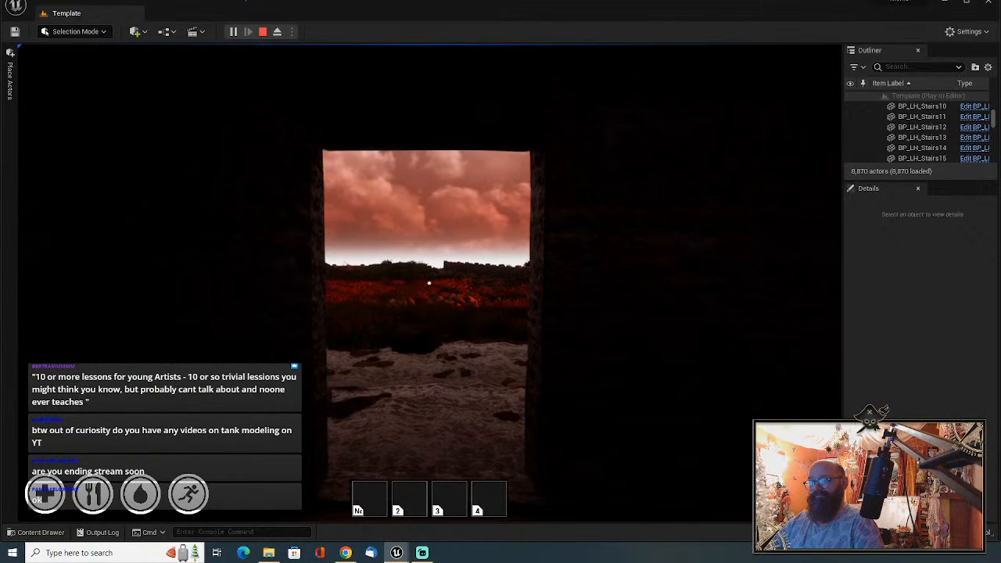
{"action": "key", "text": "w"}
{"action": "key", "text": "w"}
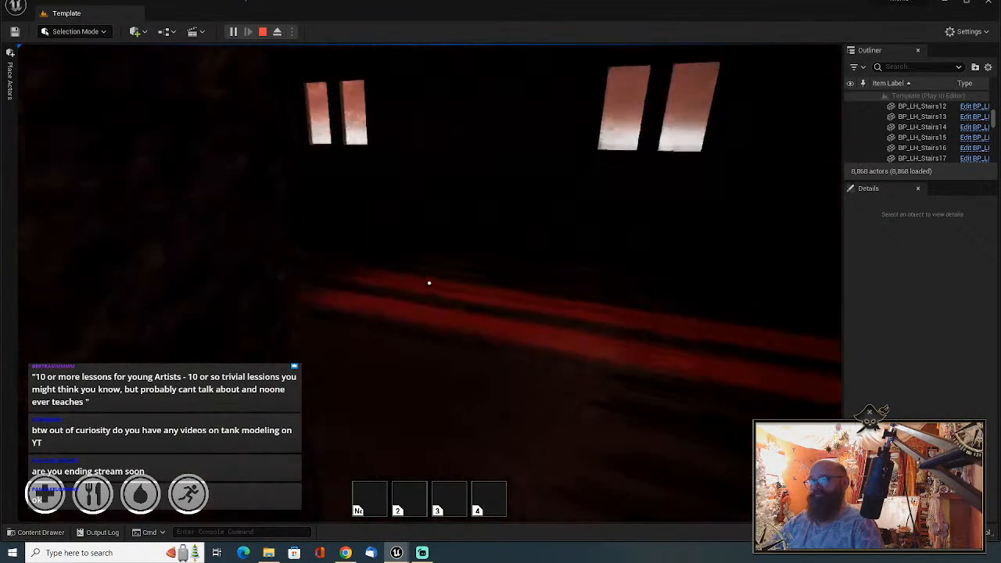
Test the character's controls on the paving in front of the doorway and walk back into the house.
{"action": "key", "text": "s"}
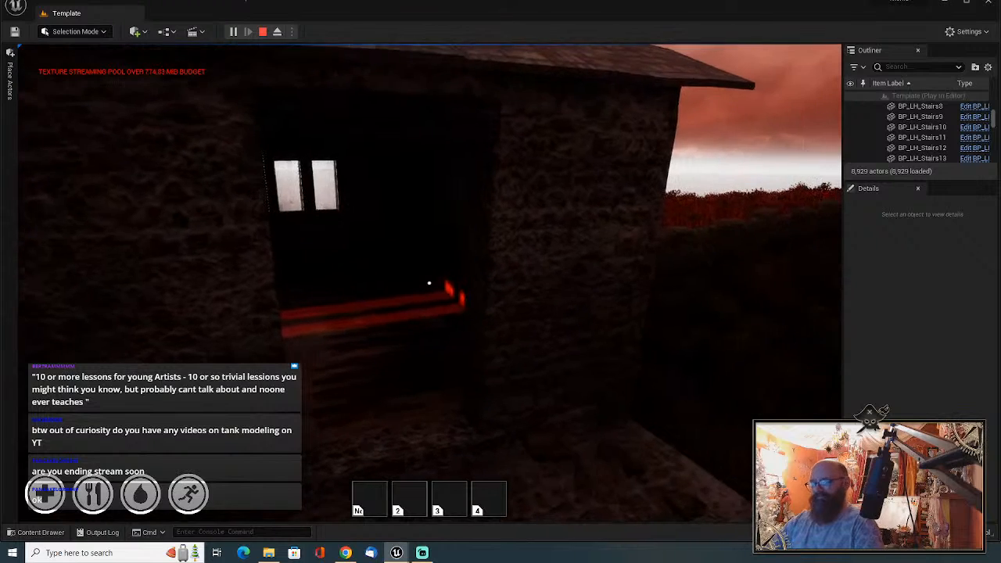
{"action": "key", "text": "v"}
{"action": "key", "text": "v"}
{"action": "key", "text": "w"}
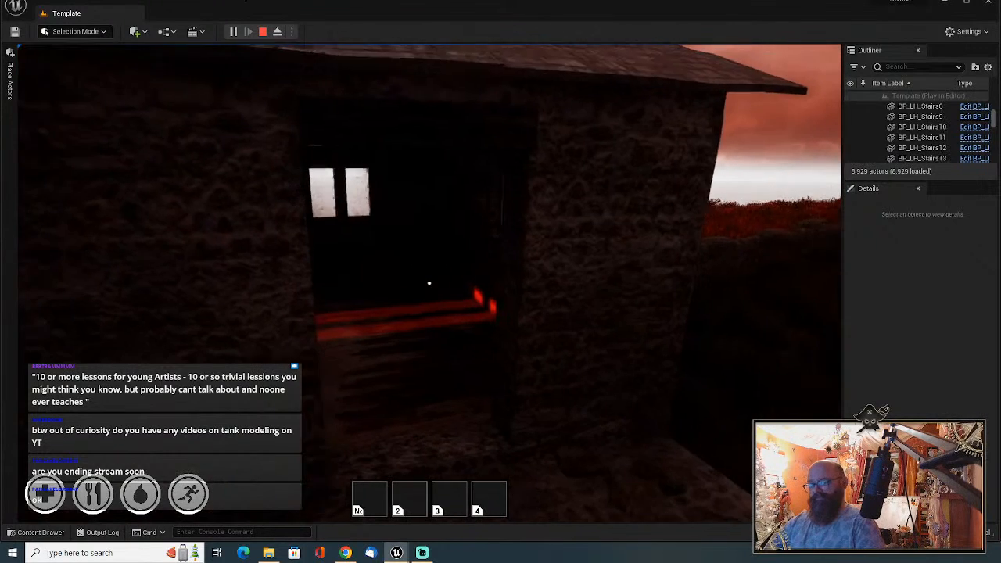
{"action": "key", "text": "c"}
{"action": "key", "text": "c"}
{"action": "key", "text": "c"}
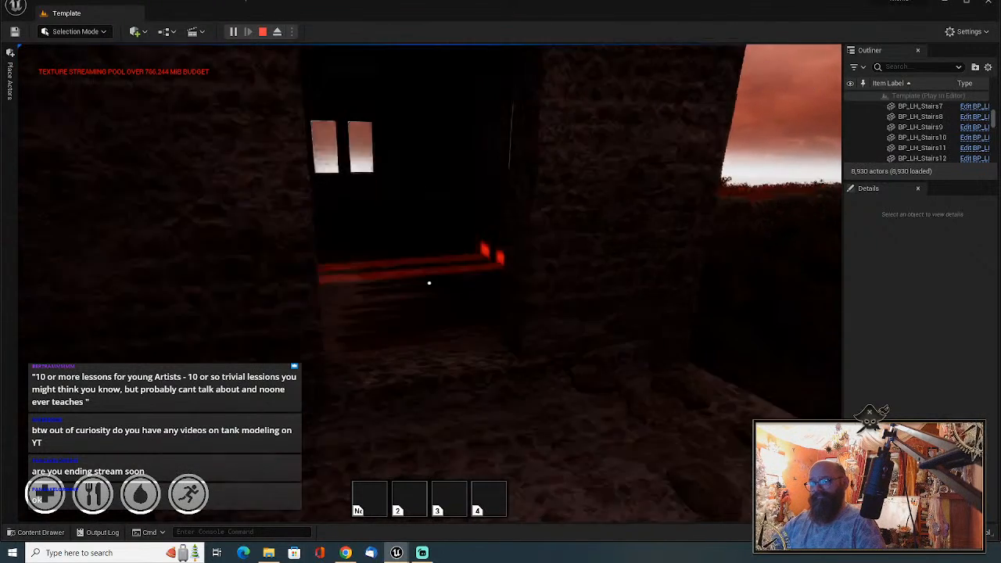
{"action": "key", "text": "w"}
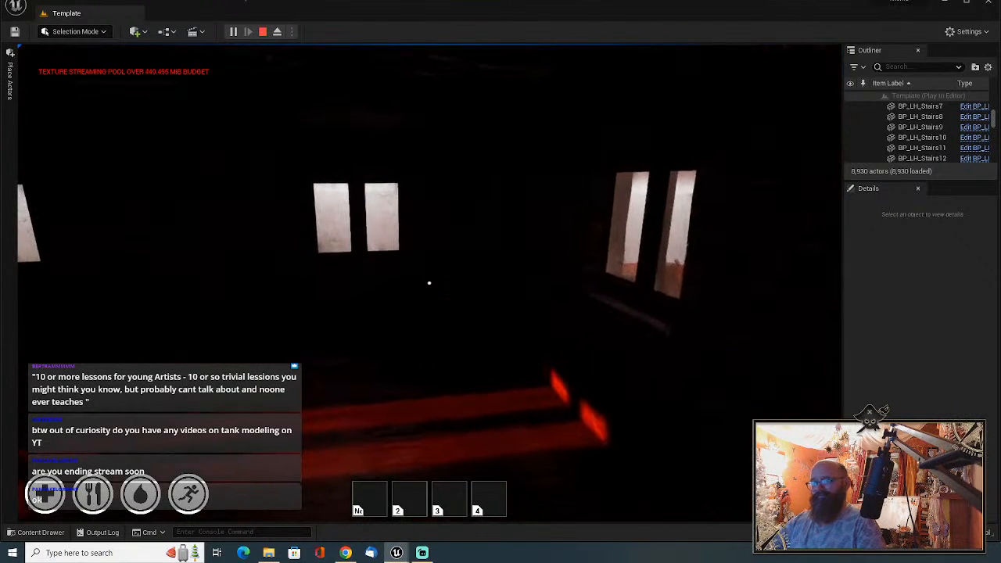
Walk through both wings of the house to examine the lighting and the windows from inside.
{"action": "key", "text": "w"}
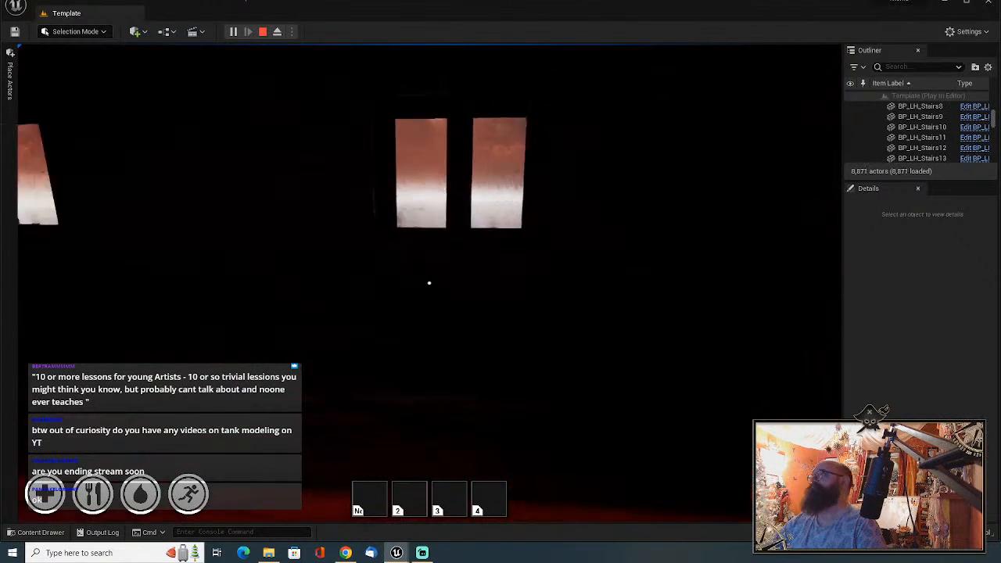
{"action": "key", "text": "w"}
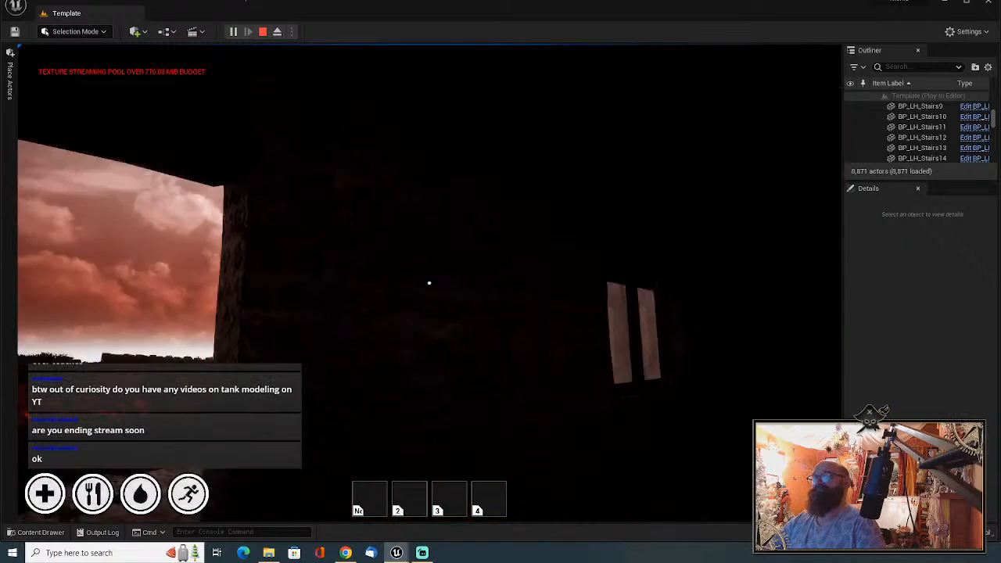
{"action": "key", "text": "w"}
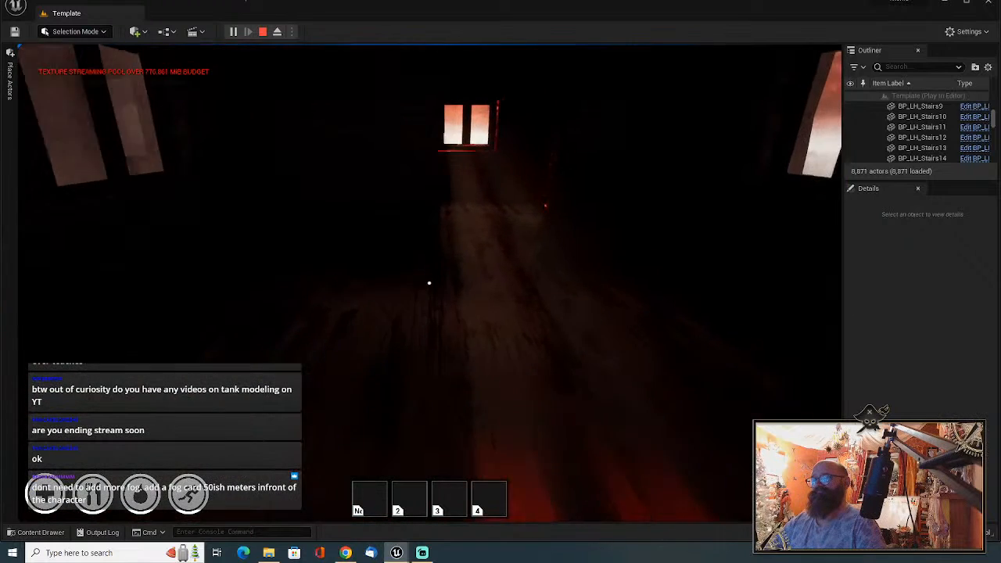
{"action": "key", "text": "w"}
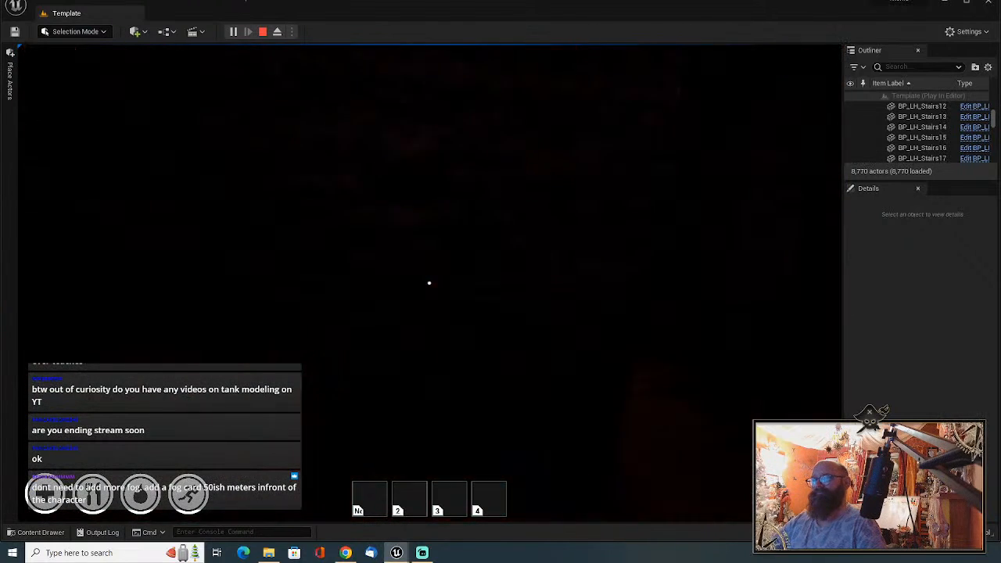
{"action": "key", "text": "w"}
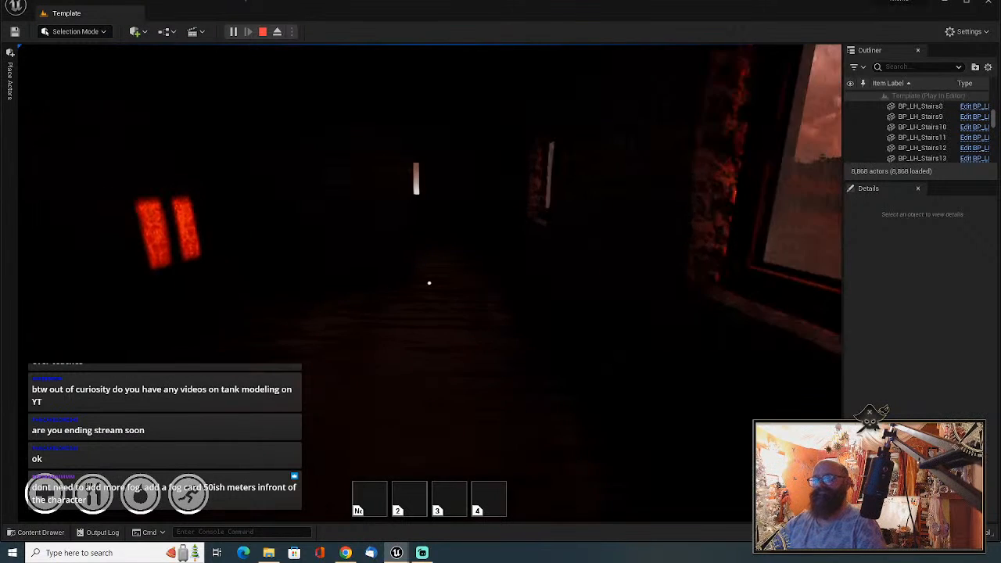
{"action": "key", "text": "w"}
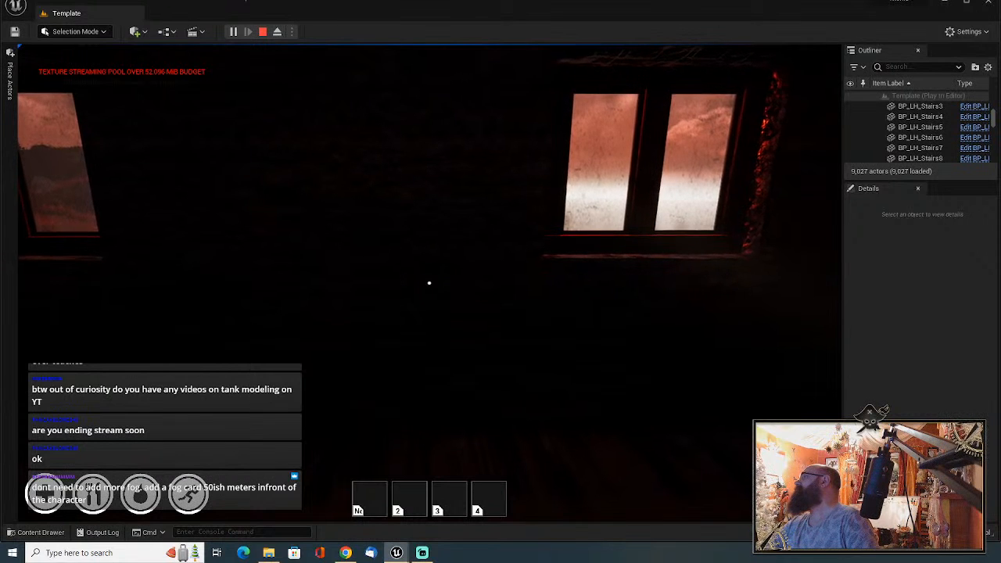
{"action": "key", "text": "d"}
{"action": "key", "text": "w"}
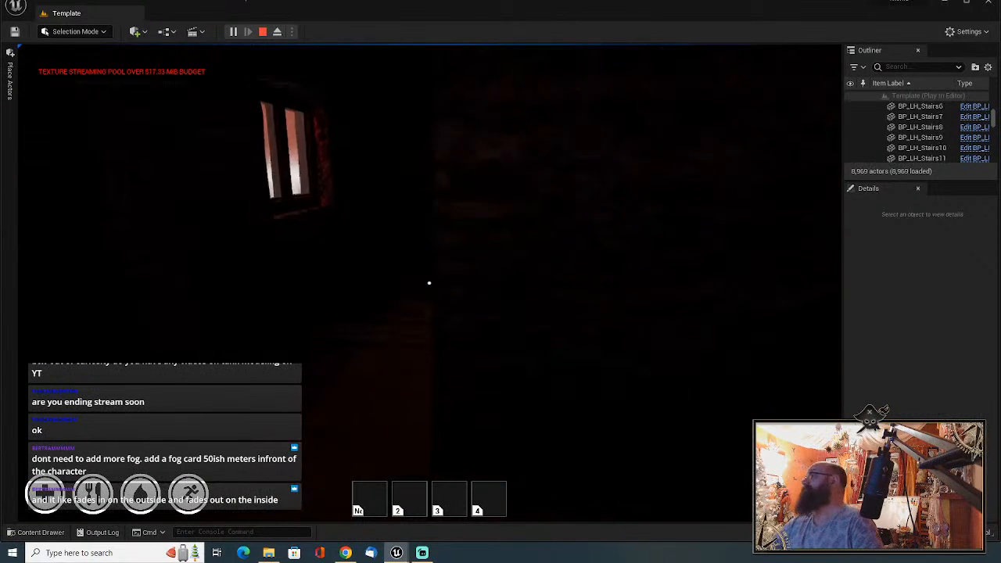
{"action": "key", "text": "w"}
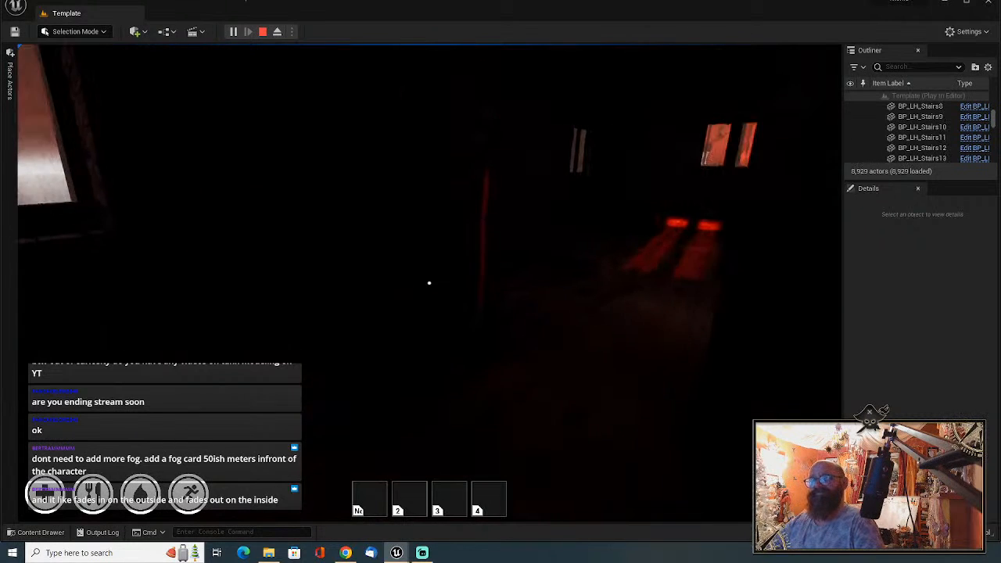
{"action": "key", "text": "w"}
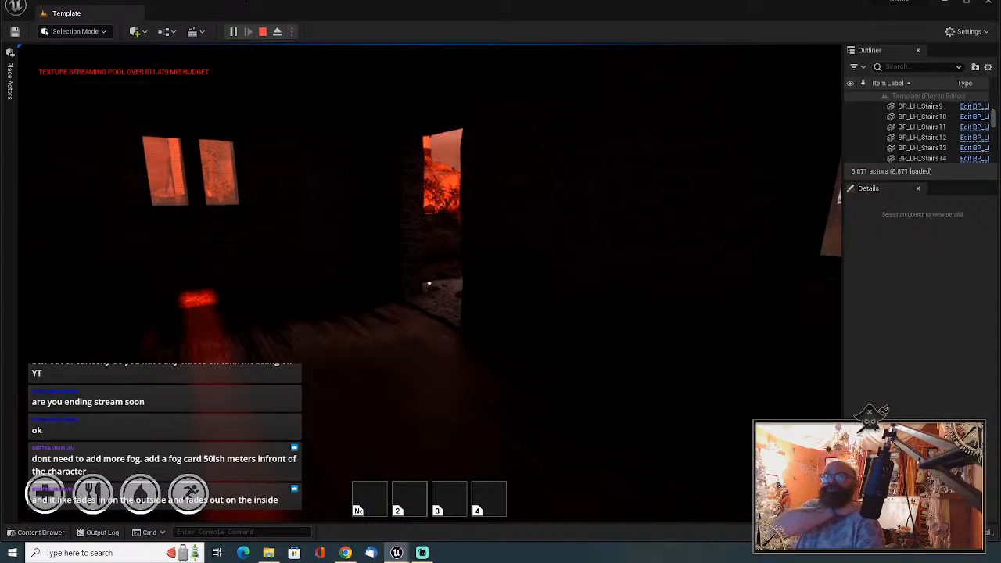
Leave the house, look at its exterior and the lighthouse building, and stop the play session.
{"action": "key", "text": "w"}
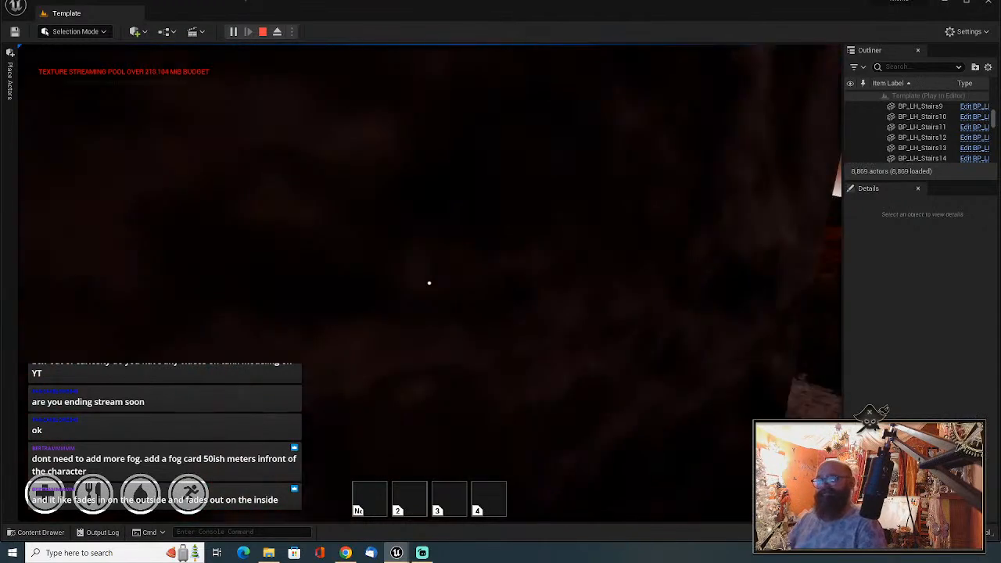
{"action": "key", "text": "w"}
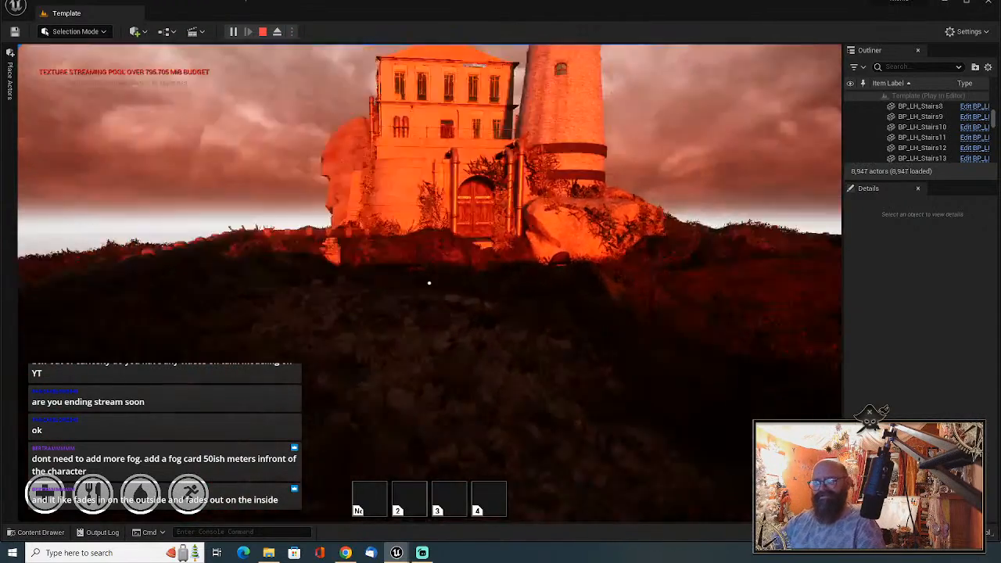
{"action": "key", "text": "w"}
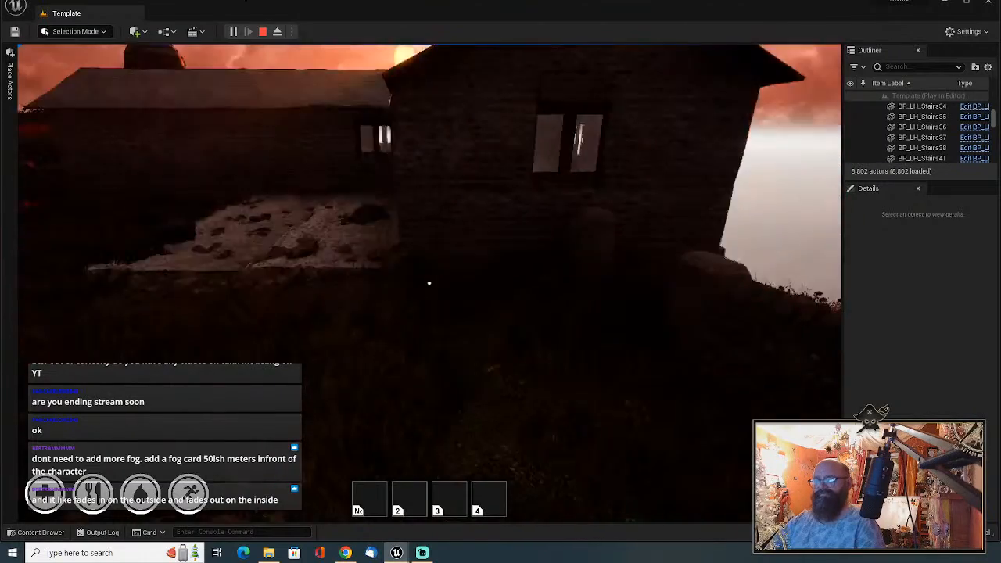
{"action": "key", "text": "w"}
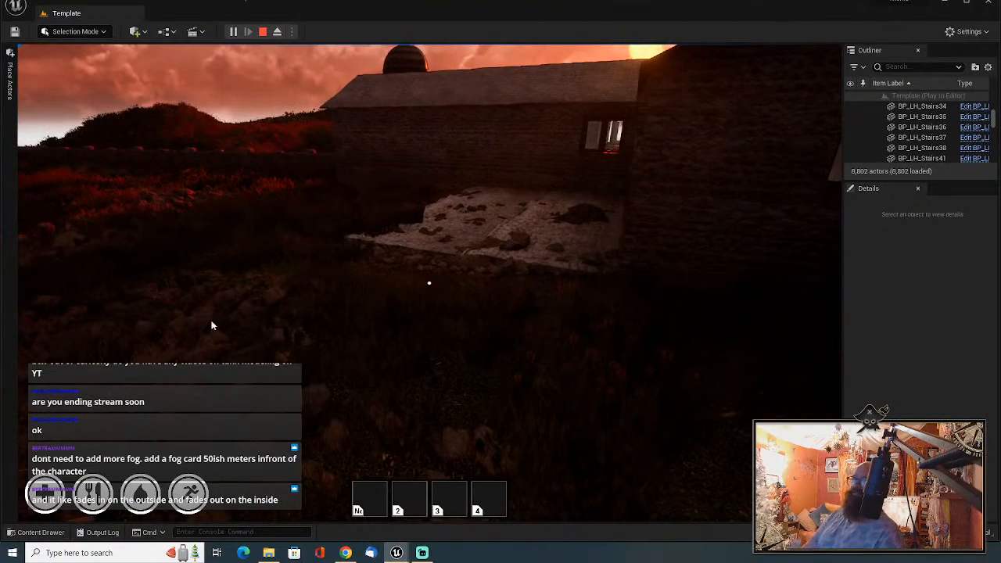
{"action": "key", "text": "Escape"}
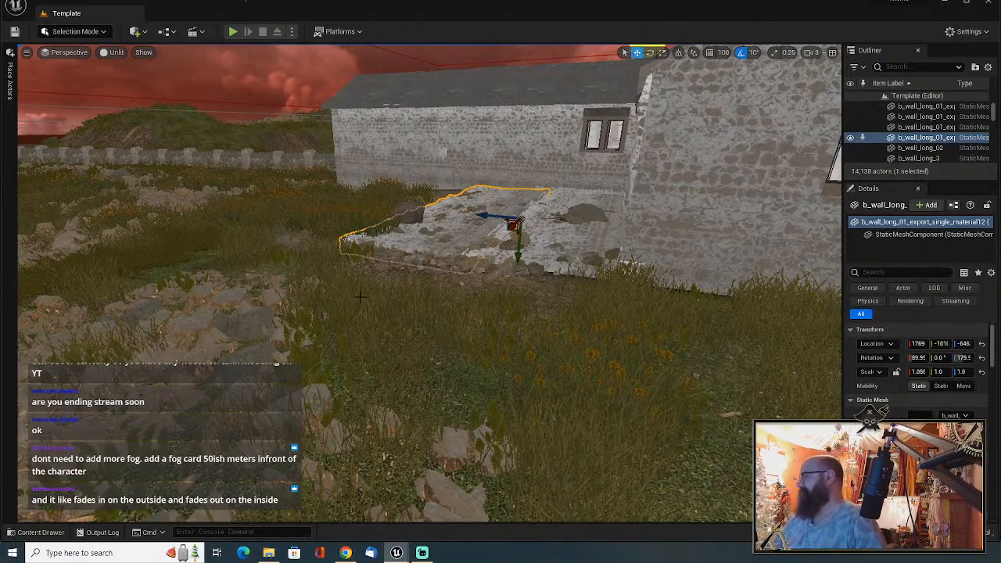
Select the gable-end wall and the adjoining long side wall of the house wing.
{"action": "right_click_drag", "start_coordinate": [463, 346], "coordinate": [521, 334]}
{"action": "key", "text": "w"}
{"action": "key", "text": "w"}
{"action": "key", "text": "w"}
{"action": "key", "text": "s"}
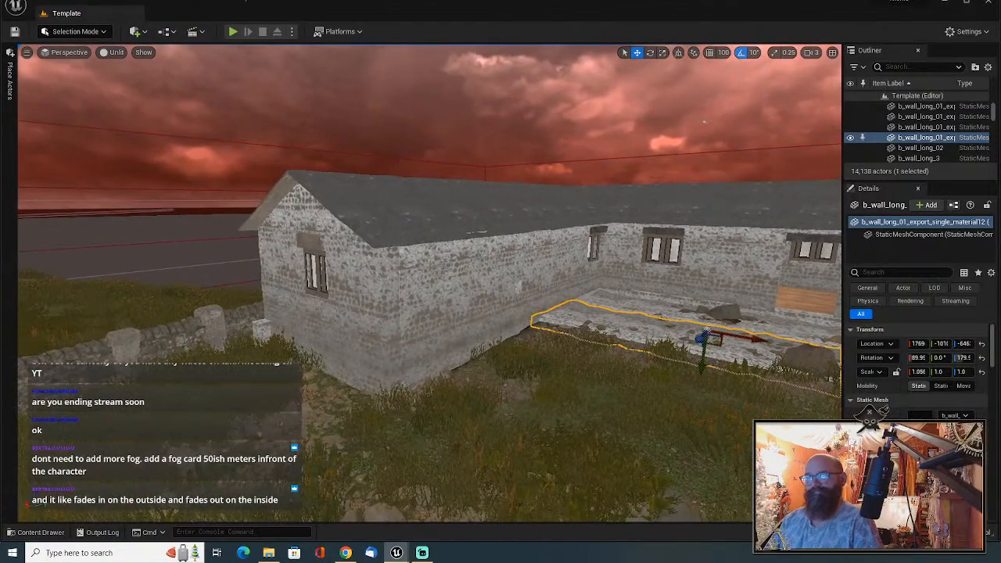
{"action": "left_click", "coordinate": [366, 310]}
{"action": "left_click", "coordinate": [454, 310], "text": "ctrl"}
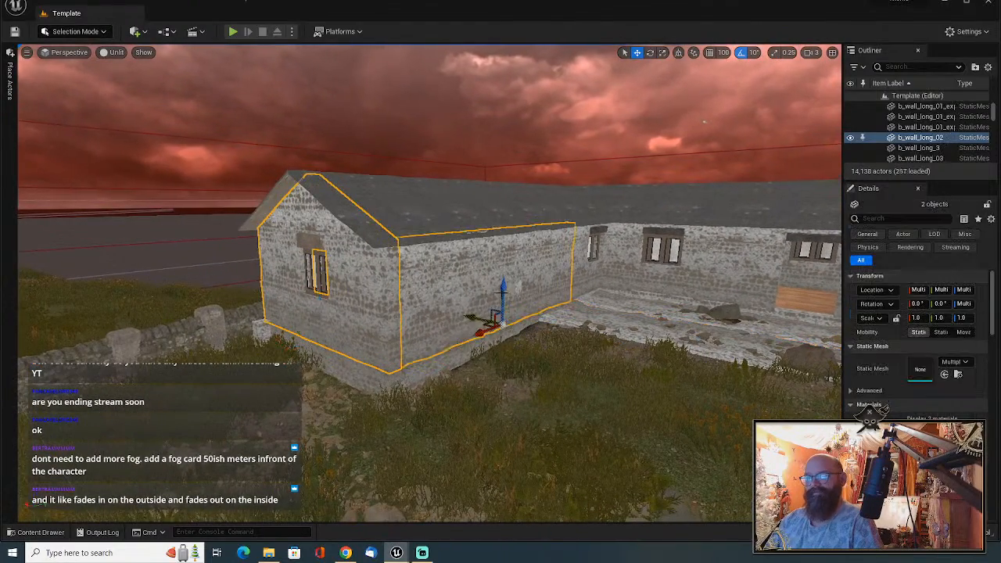
Add the courtyard's corner wall, the doorway wall and the adjoining end wall to the wall selection.
{"action": "left_click", "coordinate": [582, 267], "text": "ctrl"}
{"action": "left_click", "coordinate": [681, 286], "text": "ctrl"}
{"action": "key", "text": "d"}
{"action": "right_click_drag", "start_coordinate": [681, 286], "coordinate": [758, 282]}
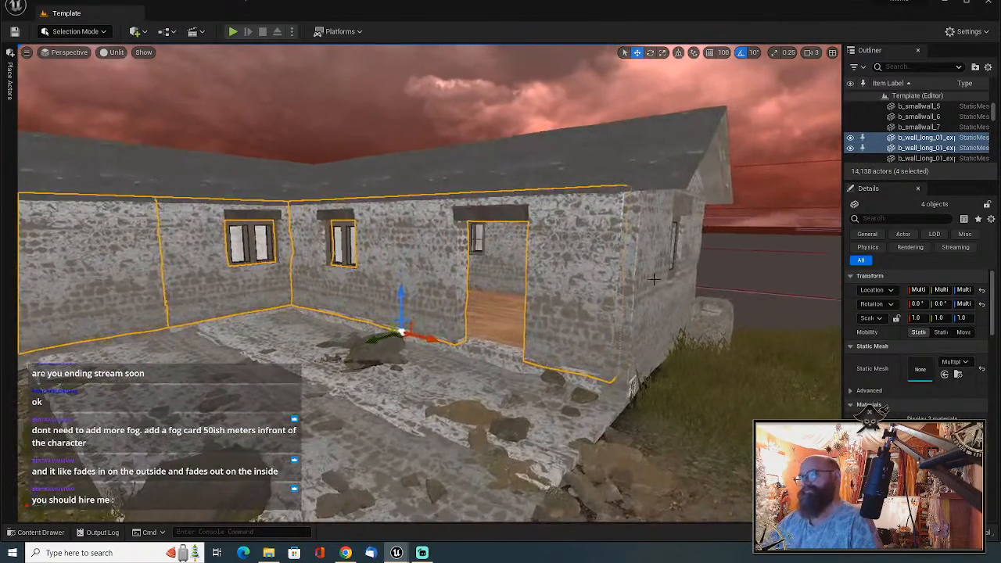
{"action": "left_click", "coordinate": [662, 260], "text": "ctrl"}
{"action": "key", "text": "d"}
{"action": "right_click_drag", "start_coordinate": [662, 260], "coordinate": [551, 268]}
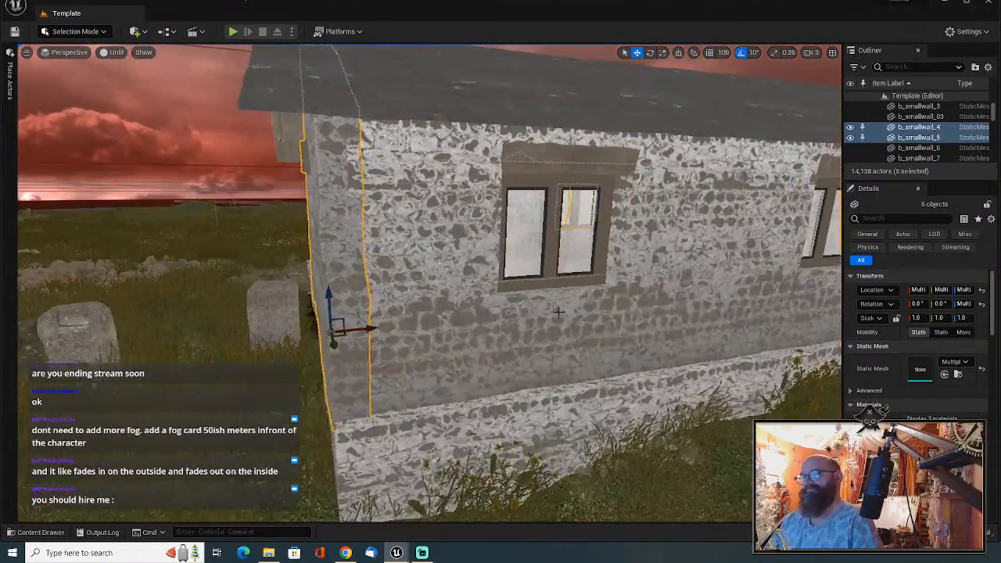
Extend the selection to the outer wall sections along the back of both house wings.
{"action": "left_click", "coordinate": [556, 323], "text": "ctrl"}
{"action": "right_click_drag", "start_coordinate": [556, 324], "coordinate": [657, 275]}
{"action": "left_click", "coordinate": [576, 292], "text": "ctrl"}
{"action": "left_click", "coordinate": [633, 219], "text": "ctrl"}
{"action": "left_click", "coordinate": [648, 286], "text": "ctrl"}
Add the first roof sections along the rear side of the house to the selected walls.
{"action": "left_click", "coordinate": [609, 189], "text": "ctrl"}
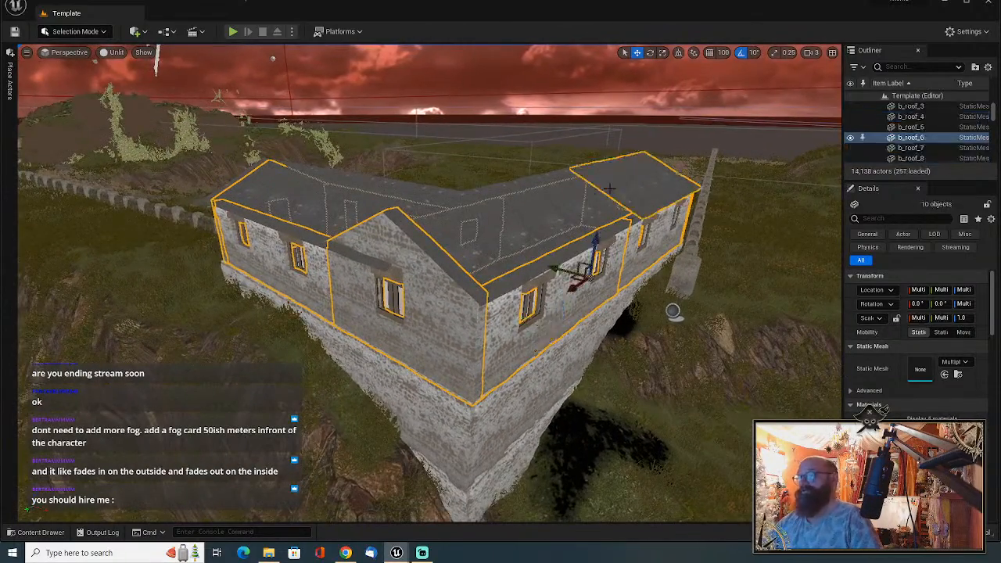
{"action": "left_click", "coordinate": [519, 220], "text": "ctrl"}
{"action": "right_click_drag", "start_coordinate": [519, 220], "coordinate": [479, 226]}
{"action": "right_click_drag", "start_coordinate": [527, 258], "coordinate": [457, 202]}
{"action": "left_click", "coordinate": [453, 196], "text": "ctrl"}
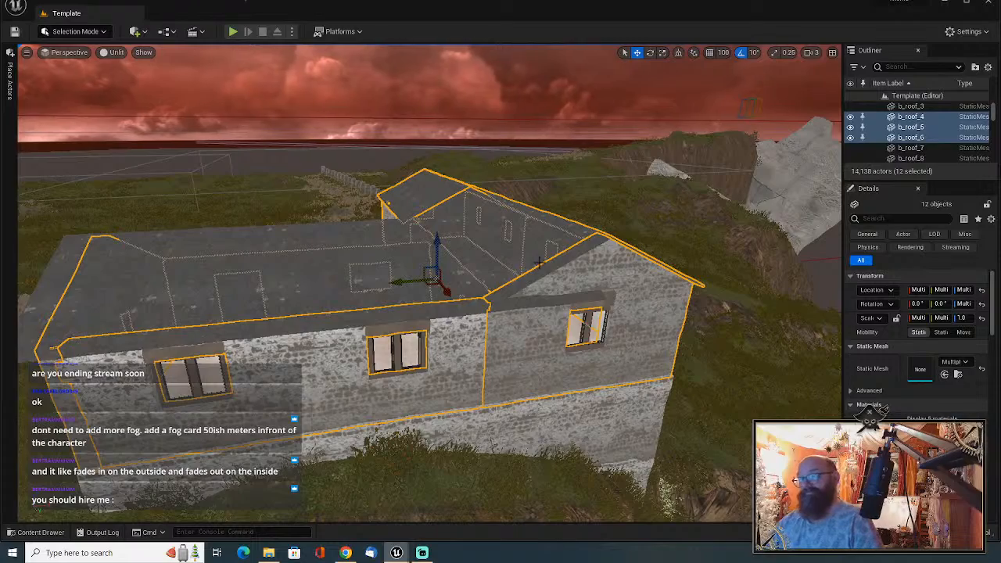
{"action": "left_click", "coordinate": [520, 274], "text": "ctrl"}
Add the remaining roof sections, including those over the doorway wing, to the house selection.
{"action": "right_click_drag", "start_coordinate": [519, 277], "coordinate": [565, 296]}
{"action": "left_click", "coordinate": [496, 274], "text": "ctrl"}
{"action": "mouse_move", "coordinate": [438, 286]}
{"action": "right_mouse_down"}
{"action": "mouse_move", "coordinate": [474, 300]}
{"action": "mouse_move", "coordinate": [452, 272]}
{"action": "right_mouse_up"}
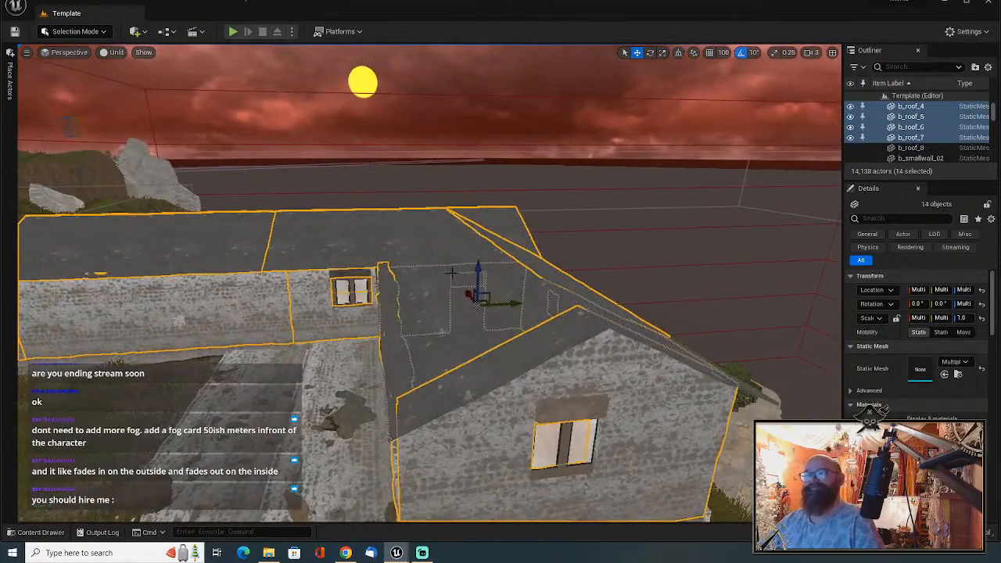
{"action": "left_click", "coordinate": [515, 329], "text": "ctrl"}
{"action": "right_click_drag", "start_coordinate": [505, 288], "coordinate": [628, 246]}
{"action": "left_click", "coordinate": [417, 193], "text": "ctrl"}
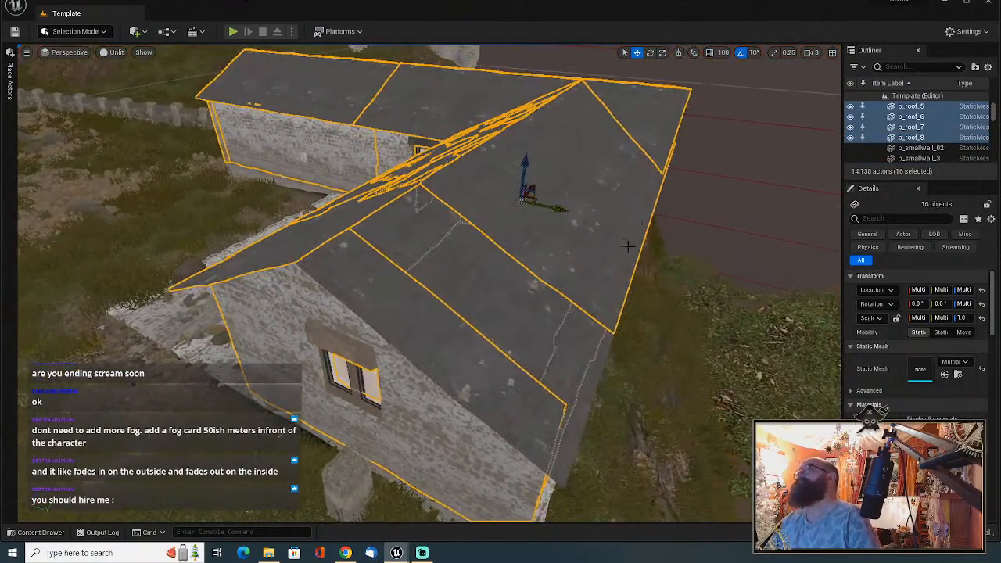
{"action": "left_click", "coordinate": [458, 345], "text": "ctrl"}
{"action": "scroll", "coordinate": [459, 345], "scroll_direction": "down", "scroll_amount": 5}
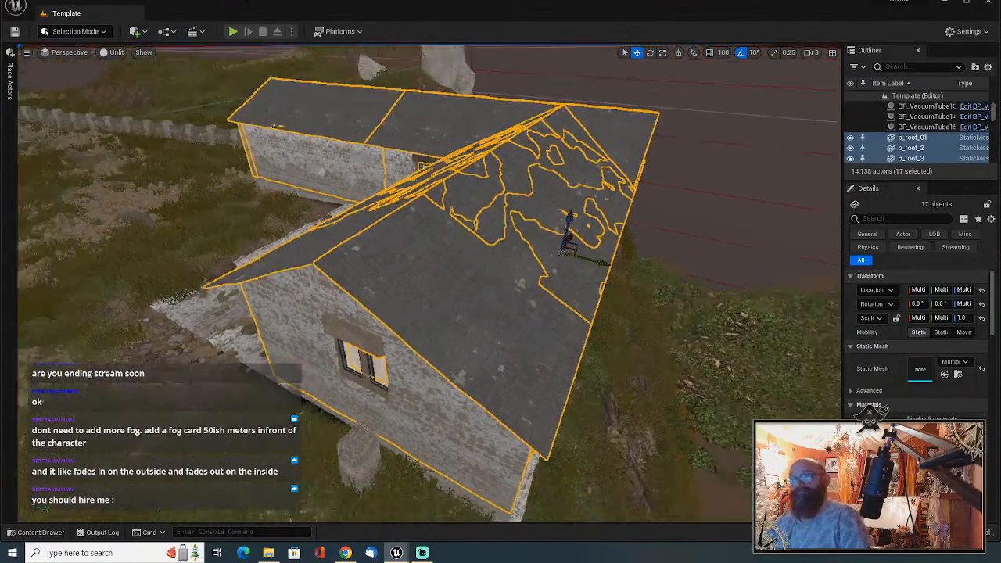
{"action": "scroll", "coordinate": [457, 345], "scroll_direction": "up", "scroll_amount": 5}
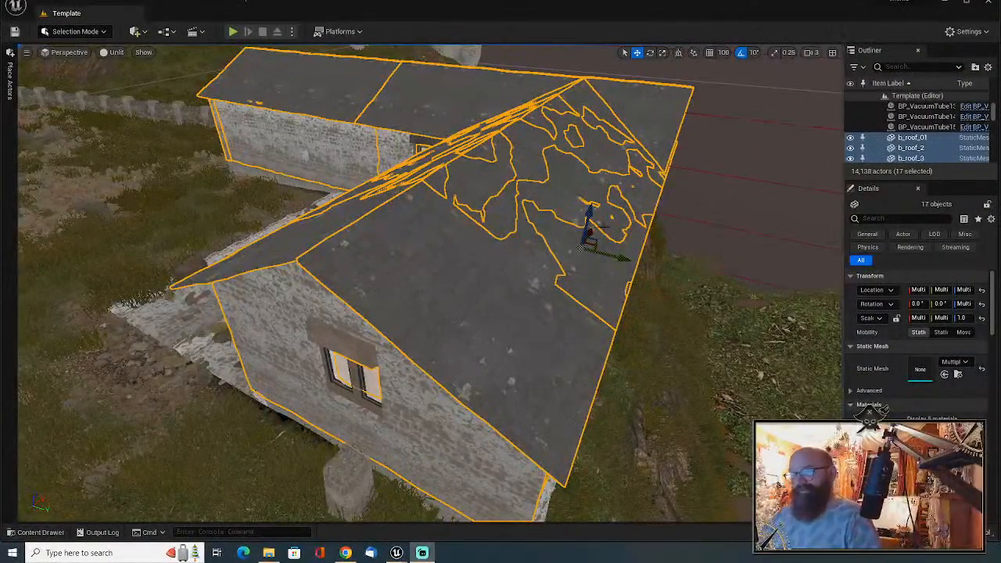
{"action": "right_click_drag", "start_coordinate": [579, 268], "coordinate": [658, 260]}
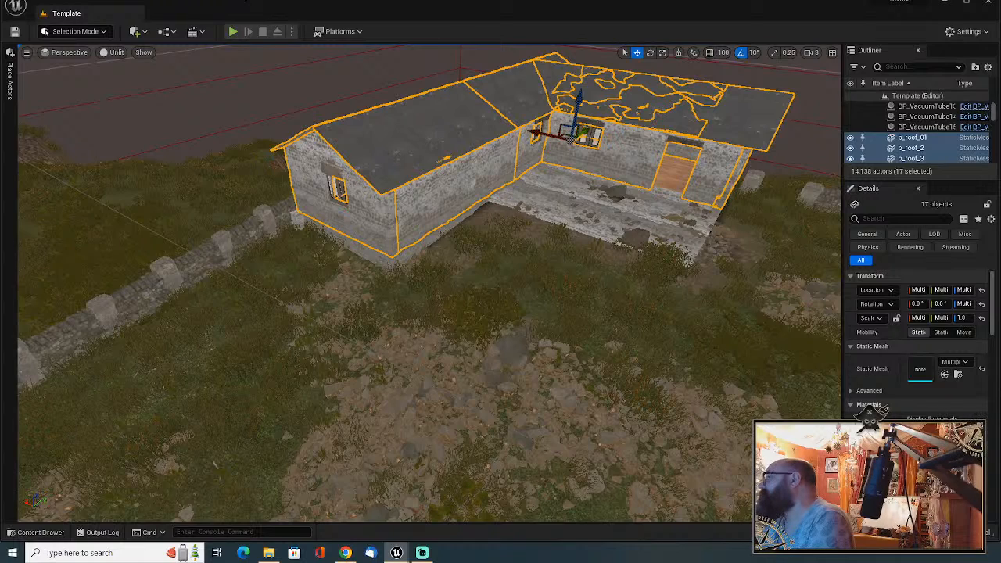
Try placing the lighthouse base and a fuel tank in front of the house, and remove them again.
{"action": "left_click_drag", "start_coordinate": [999, 354], "coordinate": [577, 371]}
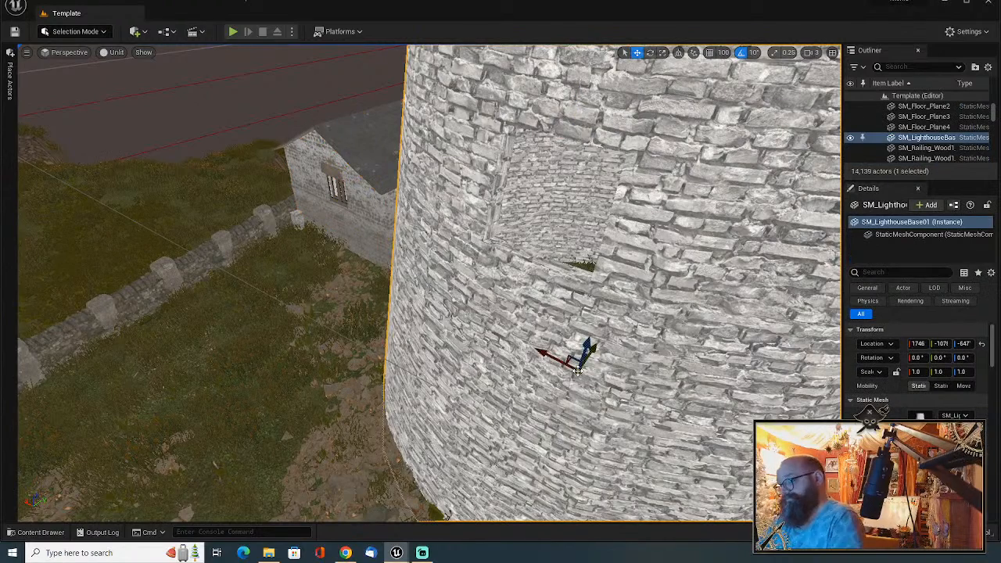
{"action": "key", "text": "Delete"}
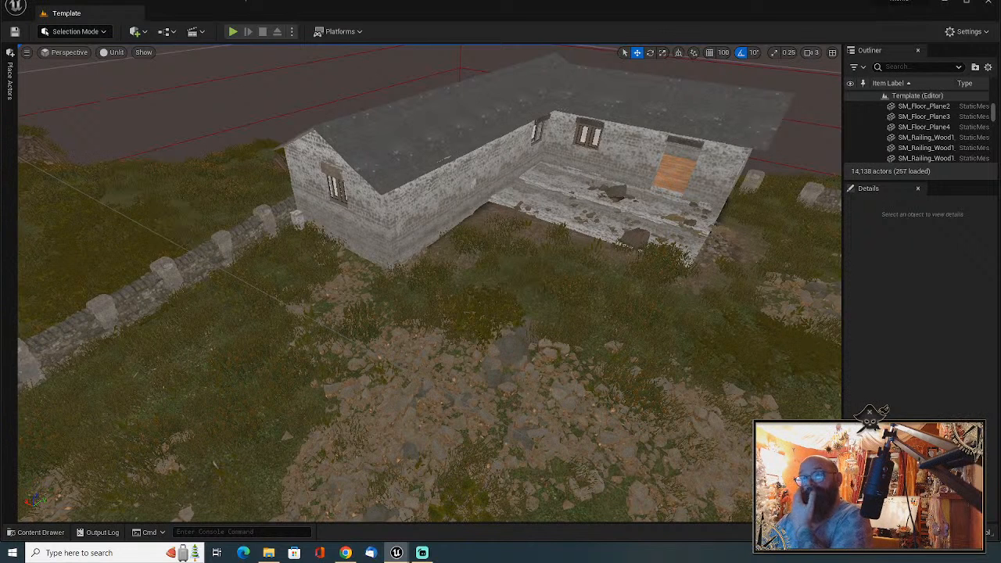
{"action": "key", "text": "ctrl+z"}
{"action": "left_click_drag", "start_coordinate": [397, 310], "coordinate": [345, 323]}
{"action": "key", "text": "Delete"}
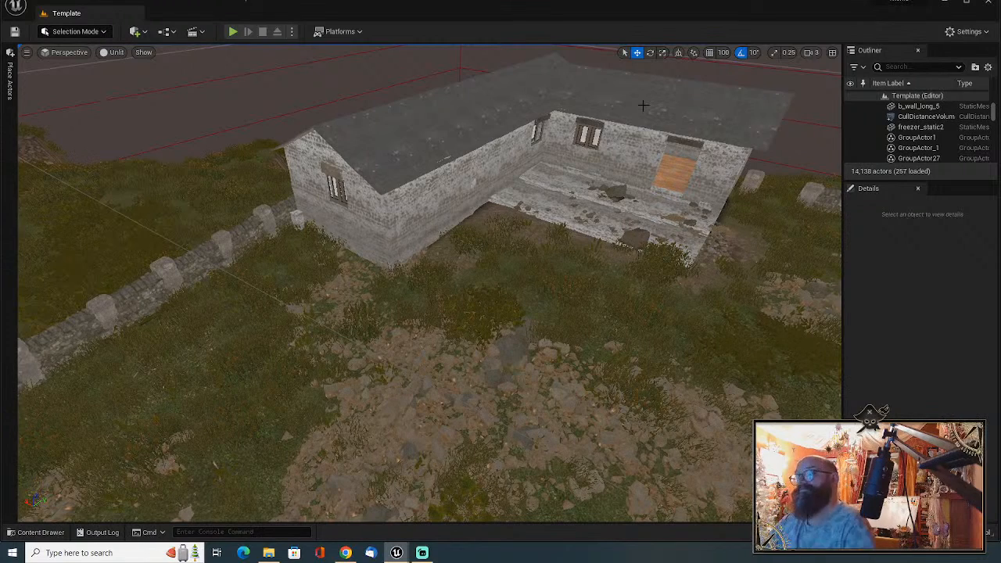
{"action": "right_click_drag", "start_coordinate": [536, 179], "coordinate": [611, 160]}
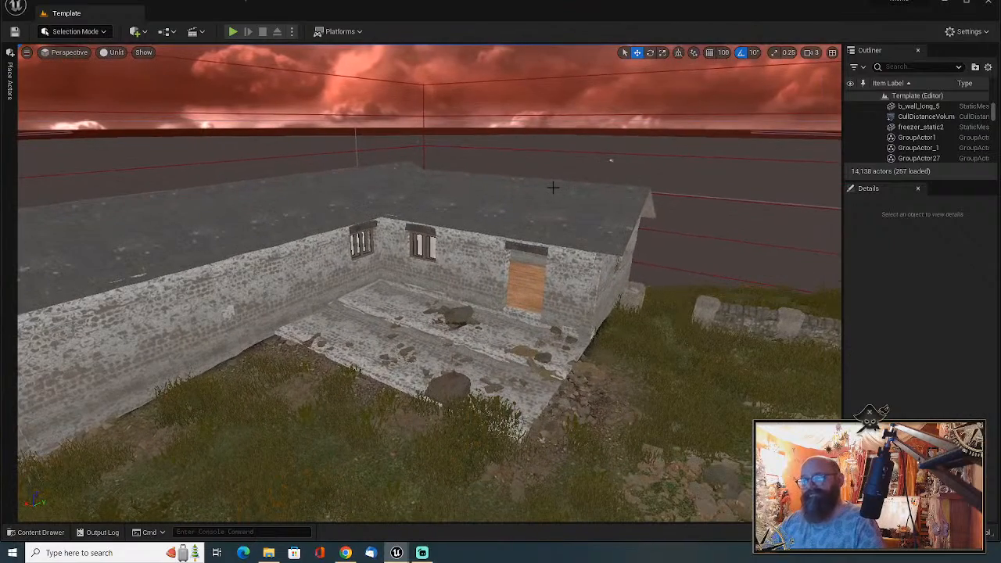
{"action": "left_click", "coordinate": [565, 219]}
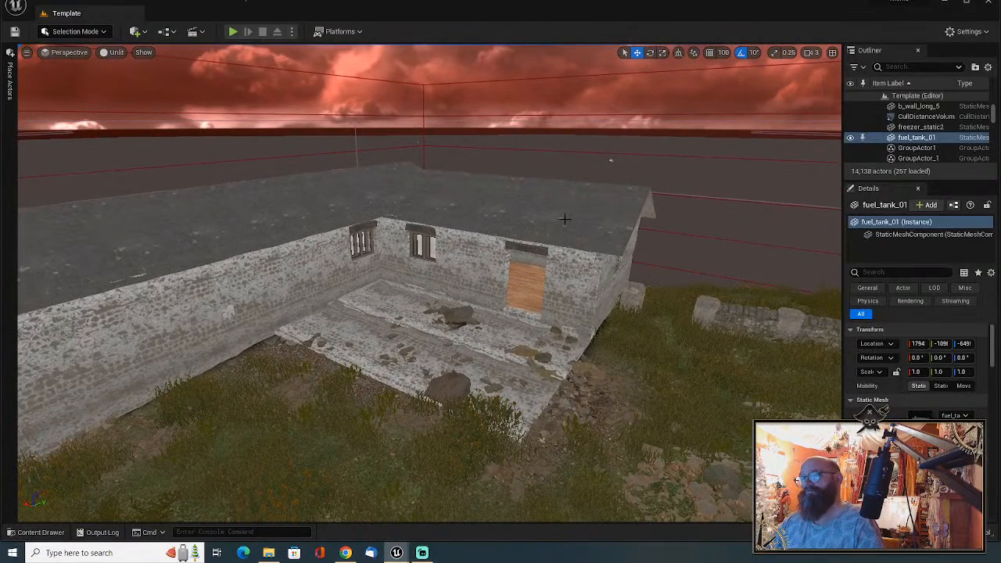
{"action": "key", "text": "Escape"}
{"action": "left_click", "coordinate": [564, 219]}
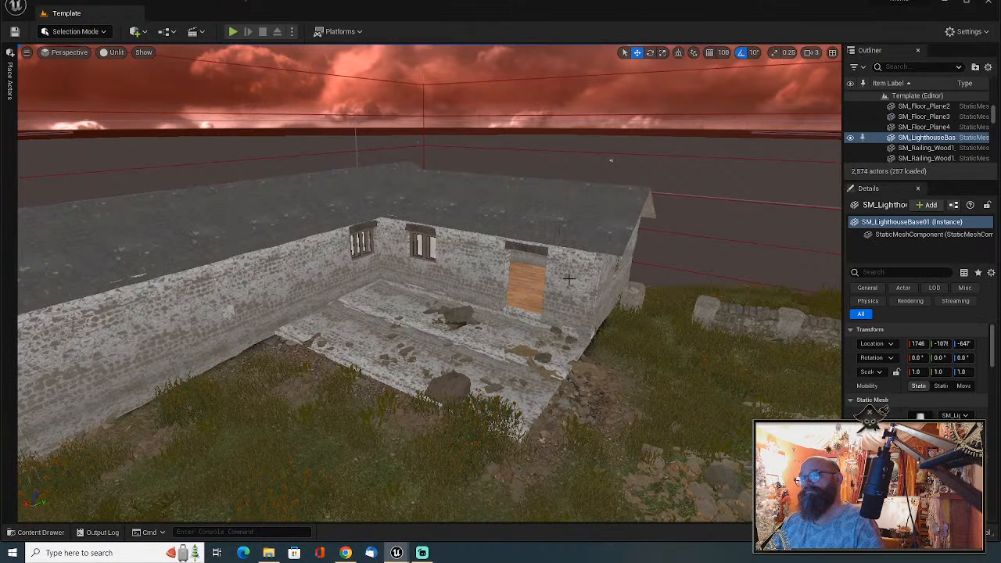
Select the doorway wall, its adjoining end wall and the roof sections over the doorway wing and the corner.
{"action": "left_click", "coordinate": [565, 276]}
{"action": "left_click", "coordinate": [565, 245], "text": "ctrl"}
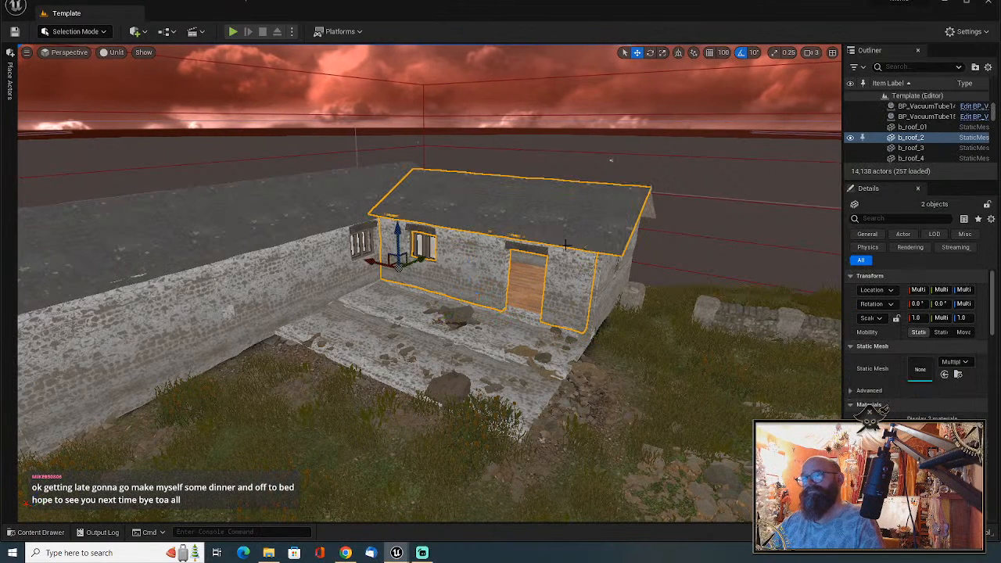
{"action": "left_click", "coordinate": [587, 291], "text": "ctrl"}
{"action": "left_click", "coordinate": [487, 176], "text": "ctrl"}
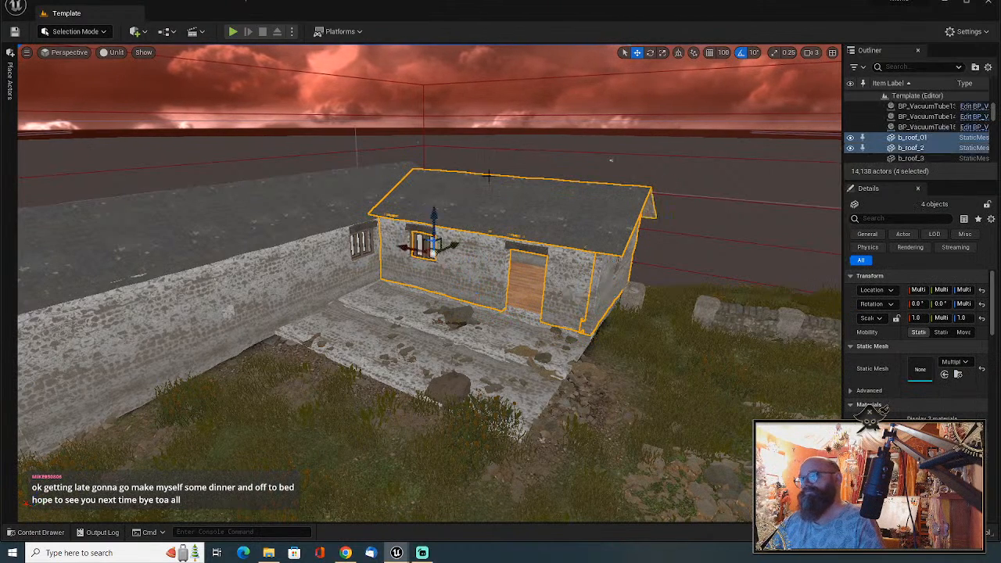
{"action": "left_click", "coordinate": [423, 191], "text": "ctrl"}
{"action": "left_click", "coordinate": [342, 192], "text": "ctrl"}
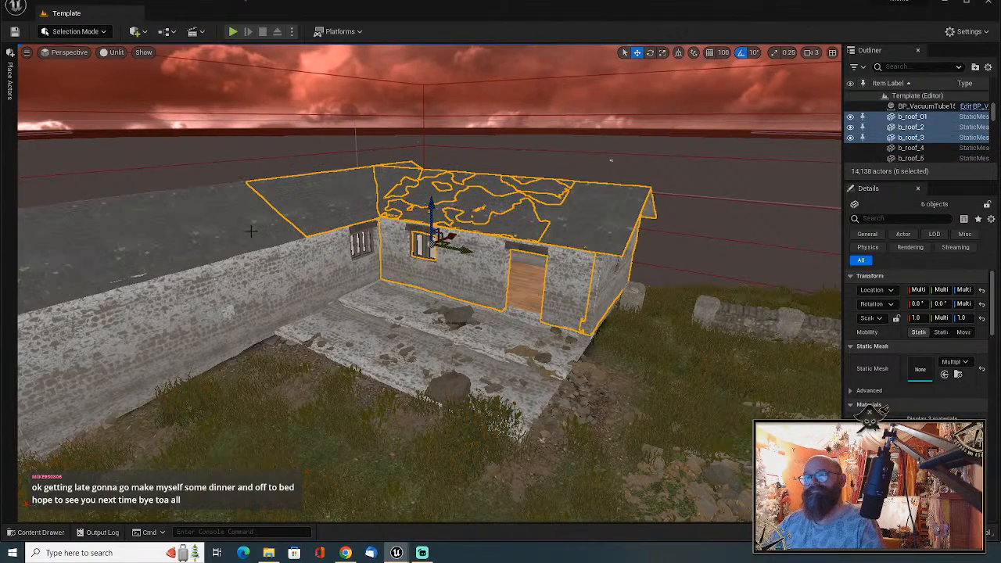
Add the other wing's courtyard-side roof slope, its long wall and the short corner wall to the selection.
{"action": "left_click", "coordinate": [219, 283], "text": "ctrl"}
{"action": "left_click", "coordinate": [258, 320], "text": "ctrl"}
{"action": "left_click", "coordinate": [356, 274], "text": "ctrl"}
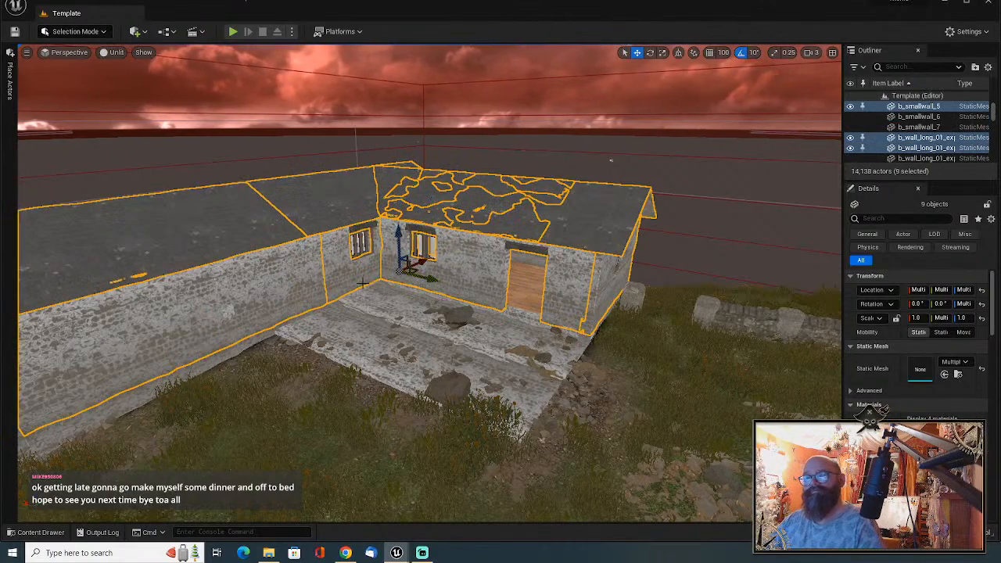
Add the other wing's gable-end wall and its window to the house selection.
{"action": "key", "text": "w"}
{"action": "right_click_drag", "start_coordinate": [362, 283], "coordinate": [395, 278]}
{"action": "key", "text": "a"}
{"action": "key", "text": "s"}
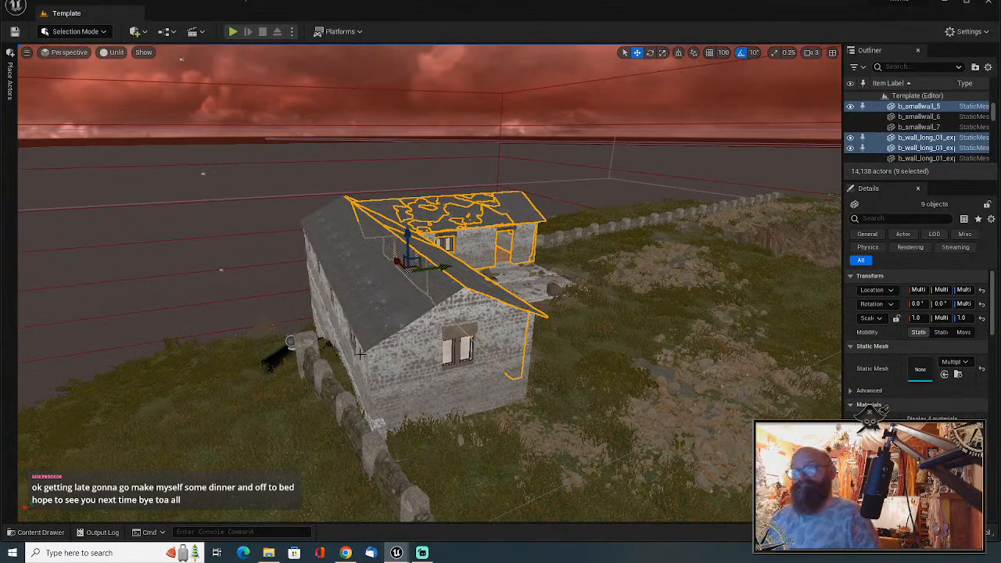
{"action": "left_click", "coordinate": [421, 387], "text": "ctrl"}
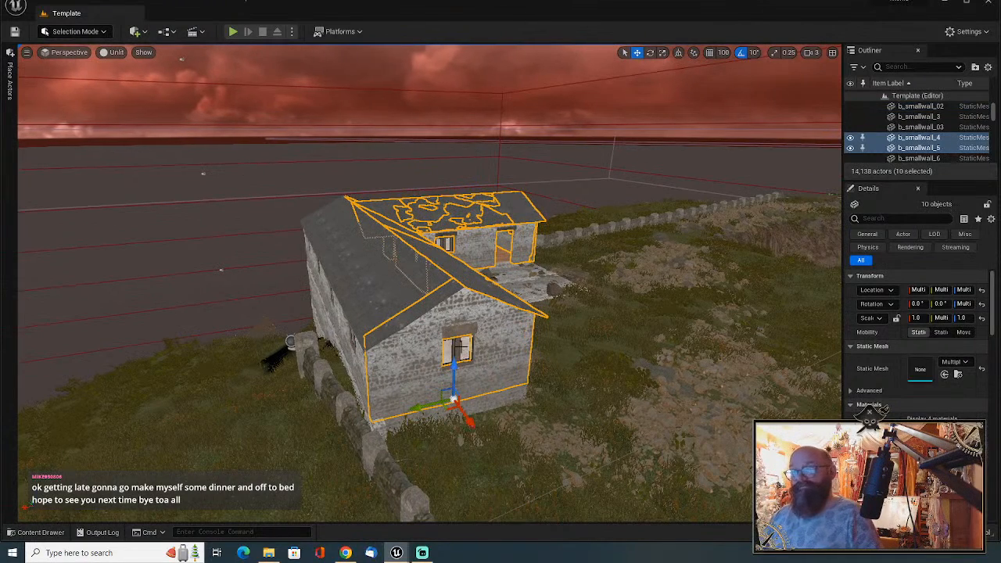
{"action": "left_click", "coordinate": [454, 348], "text": "ctrl"}
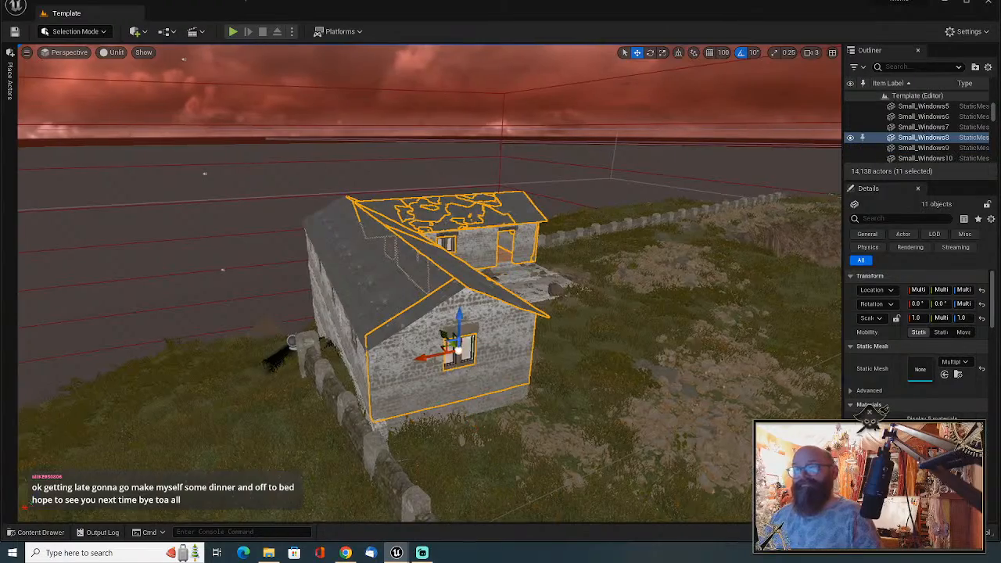
Add the two windows at the inner courtyard corner to the selection.
{"action": "right_click_drag", "start_coordinate": [454, 348], "coordinate": [413, 371]}
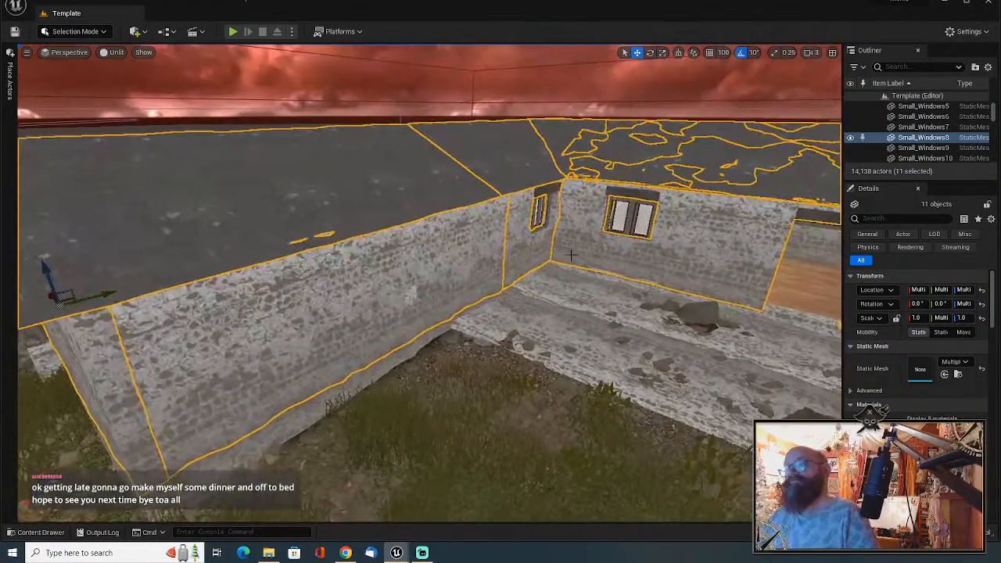
{"action": "left_click", "coordinate": [634, 219], "text": "ctrl"}
{"action": "right_click_drag", "start_coordinate": [634, 219], "coordinate": [522, 218]}
{"action": "left_click", "coordinate": [523, 217], "text": "ctrl"}
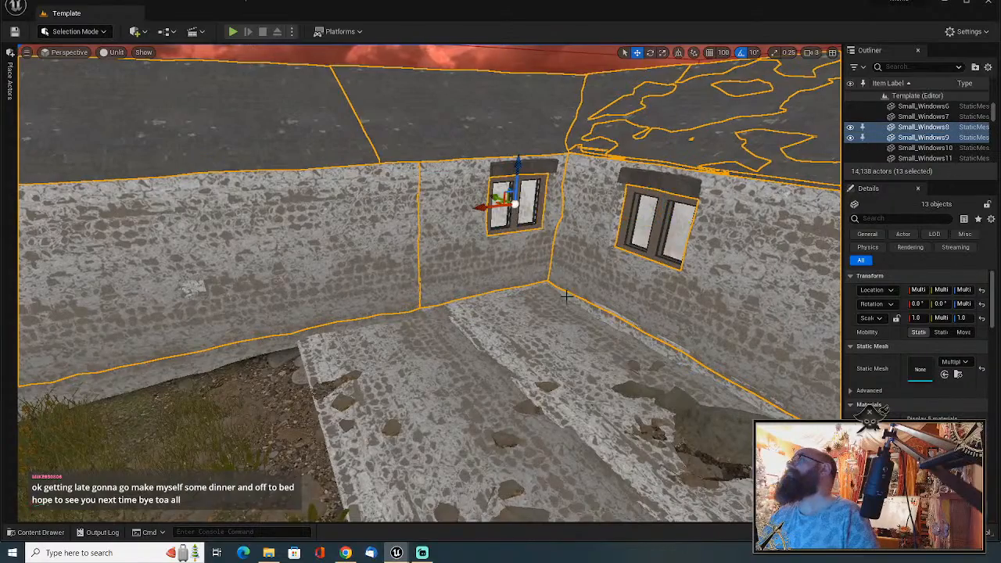
Add the window in the doorway wing's end wall and the nearest rear window to the selection.
{"action": "right_click_drag", "start_coordinate": [567, 297], "coordinate": [618, 309]}
{"action": "left_click", "coordinate": [558, 309], "text": "ctrl"}
{"action": "right_click_drag", "start_coordinate": [579, 336], "coordinate": [634, 313]}
{"action": "left_click", "coordinate": [582, 341], "text": "ctrl"}
{"action": "left_click", "coordinate": [622, 350], "text": "ctrl"}
{"action": "left_click", "coordinate": [674, 311], "text": "ctrl"}
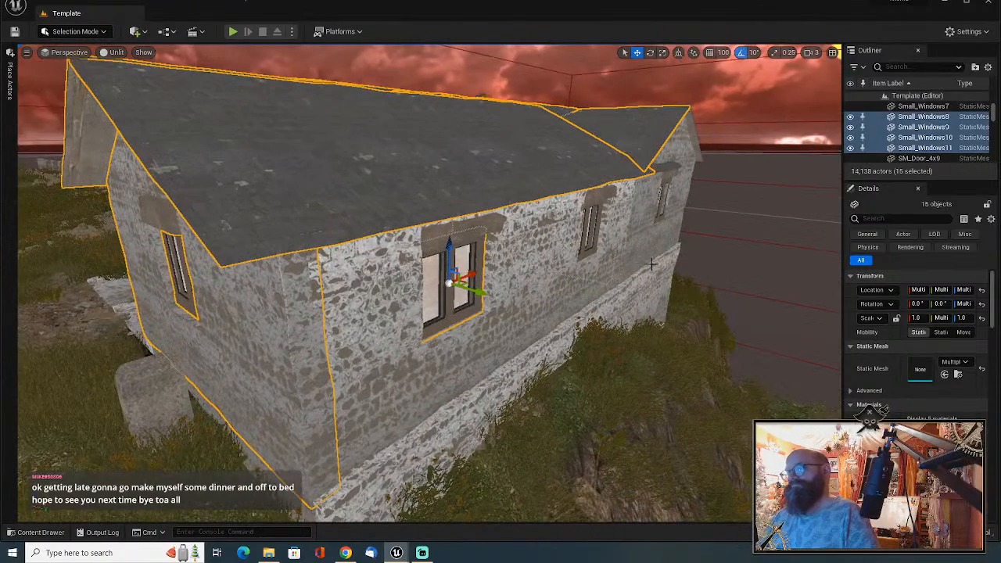
Add the remaining two windows behind the doorway wing and both wall sections there to the selection.
{"action": "left_click", "coordinate": [591, 238], "text": "ctrl"}
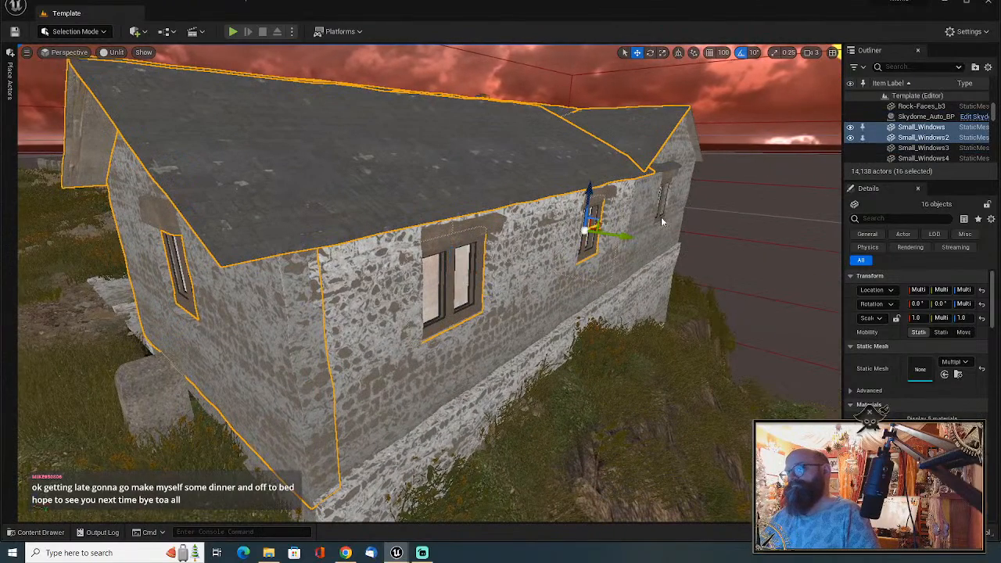
{"action": "left_click", "coordinate": [661, 208], "text": "ctrl"}
{"action": "left_click", "coordinate": [657, 243], "text": "ctrl"}
{"action": "left_click", "coordinate": [547, 309], "text": "ctrl"}
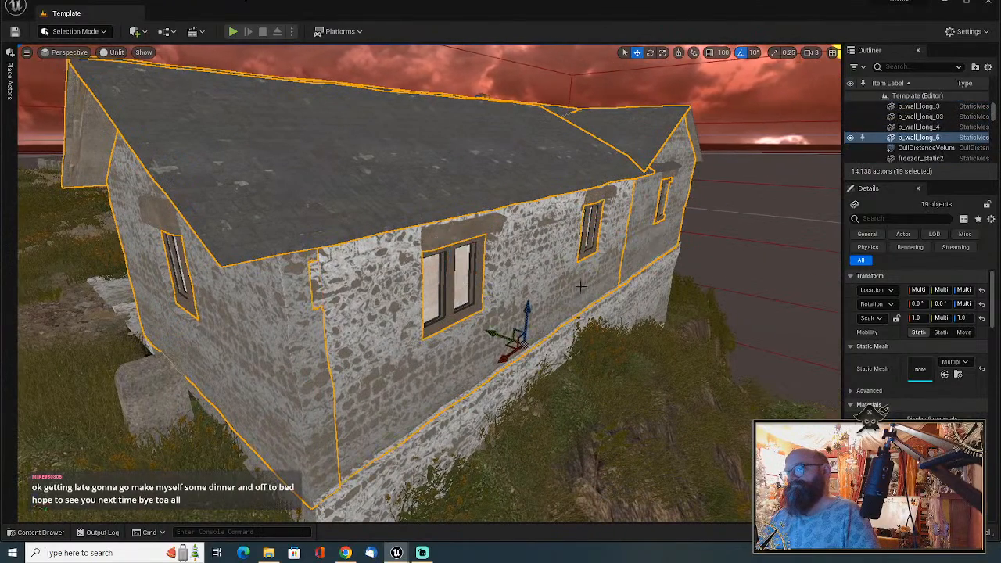
Add the four windows along the other wing's outer long side to the selection.
{"action": "right_click_drag", "start_coordinate": [663, 238], "coordinate": [626, 240]}
{"action": "mouse_move", "coordinate": [617, 296]}
{"action": "right_mouse_down"}
{"action": "mouse_move", "coordinate": [628, 277]}
{"action": "mouse_move", "coordinate": [622, 287]}
{"action": "right_mouse_up"}
{"action": "left_click", "coordinate": [615, 209], "text": "ctrl"}
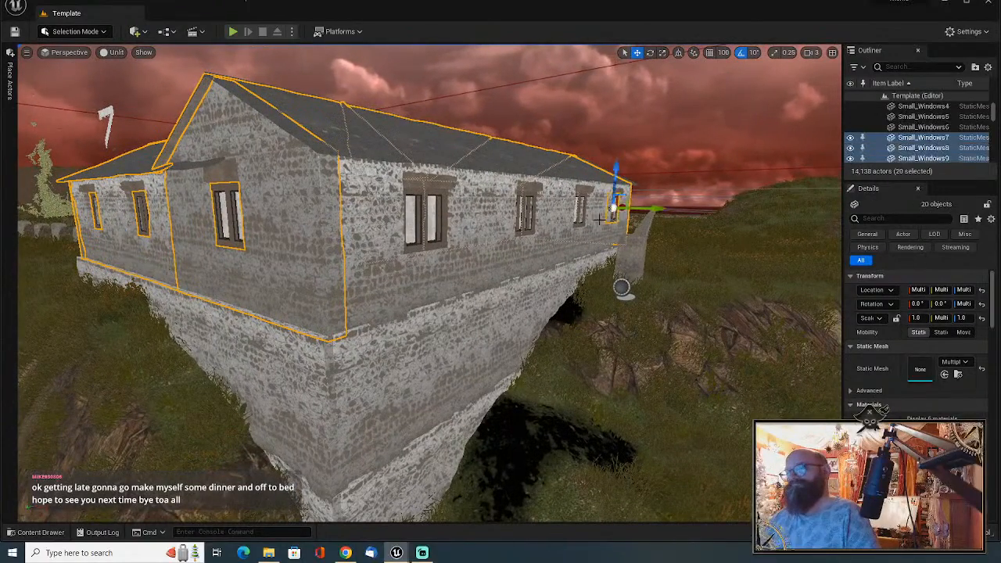
{"action": "left_click", "coordinate": [581, 216], "text": "ctrl"}
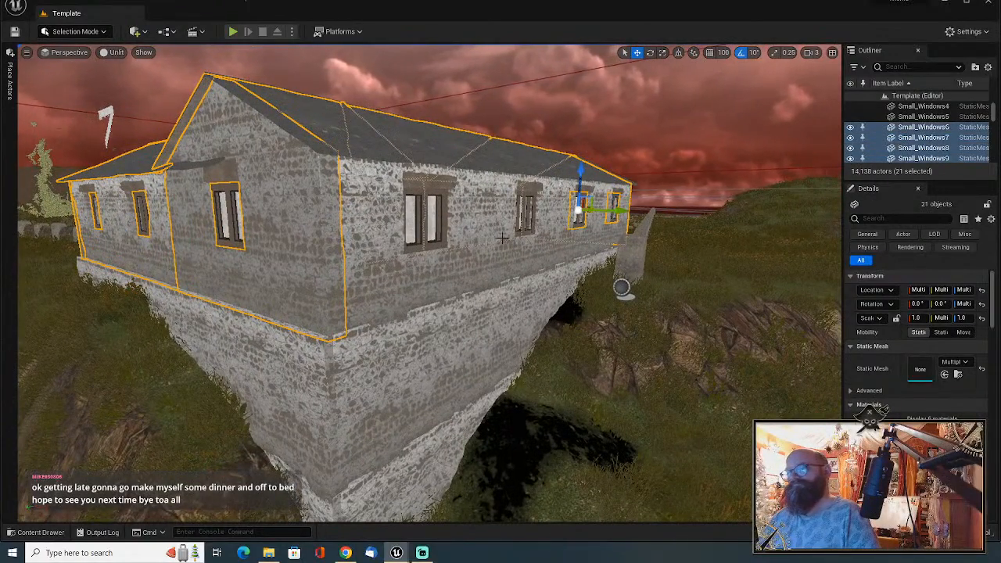
{"action": "left_click", "coordinate": [531, 227], "text": "ctrl"}
{"action": "left_click", "coordinate": [429, 239], "text": "ctrl"}
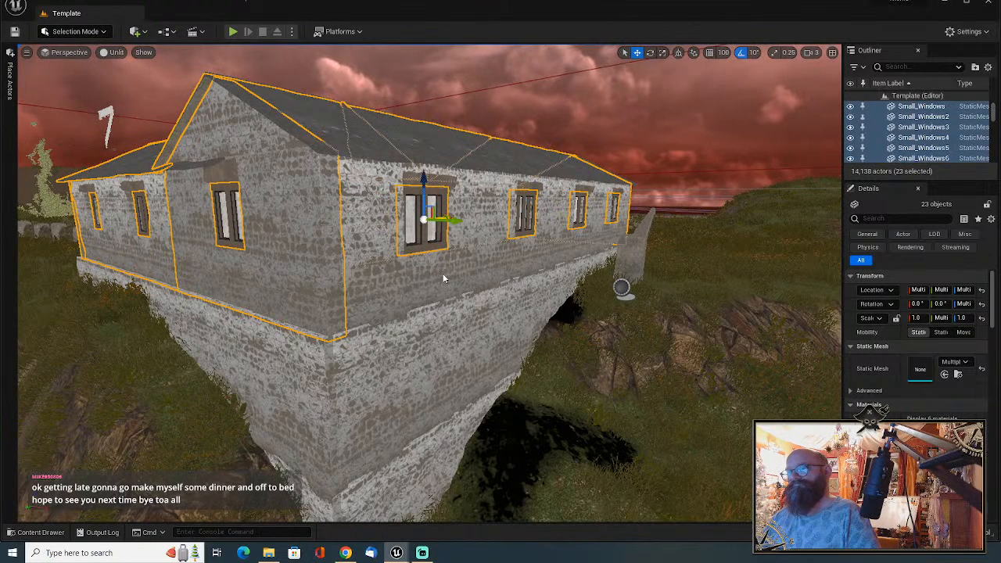
Add the long outer wall below those windows and the roof sections above it to the selection.
{"action": "left_click", "coordinate": [444, 266], "text": "ctrl"}
{"action": "left_click", "coordinate": [374, 146], "text": "ctrl"}
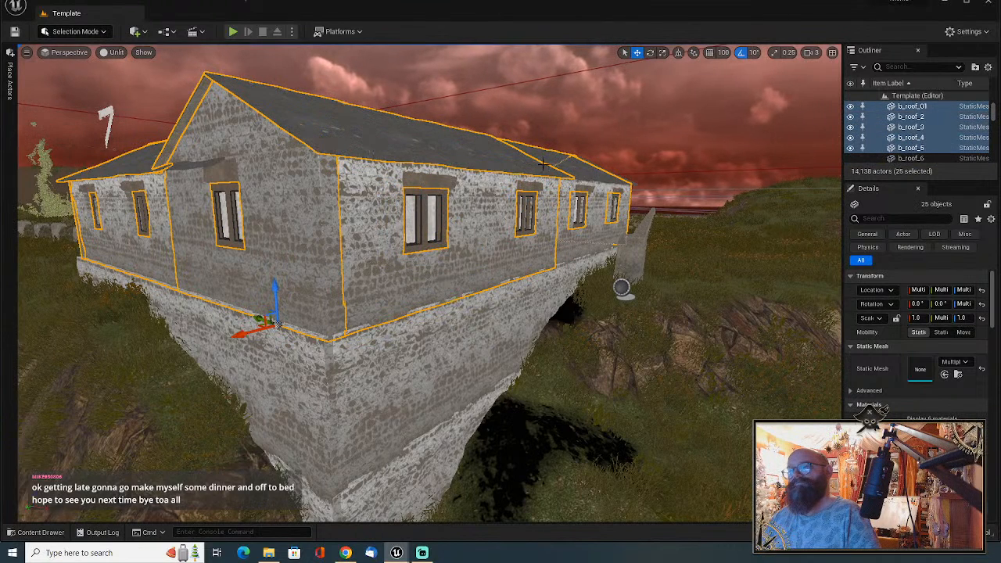
{"action": "left_click", "coordinate": [577, 172], "text": "ctrl"}
{"action": "right_click_drag", "start_coordinate": [518, 252], "coordinate": [483, 238]}
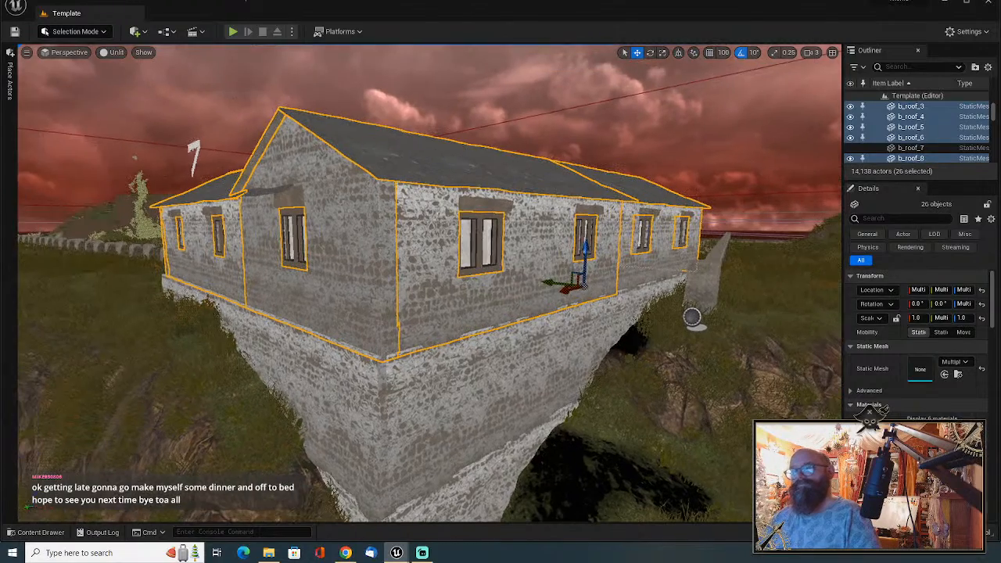
Try stretching the selected walls, windows and roof sections vertically to a Z scale of about 1.144, and undo the scaling.
{"action": "key", "text": "e"}
{"action": "key", "text": "r"}
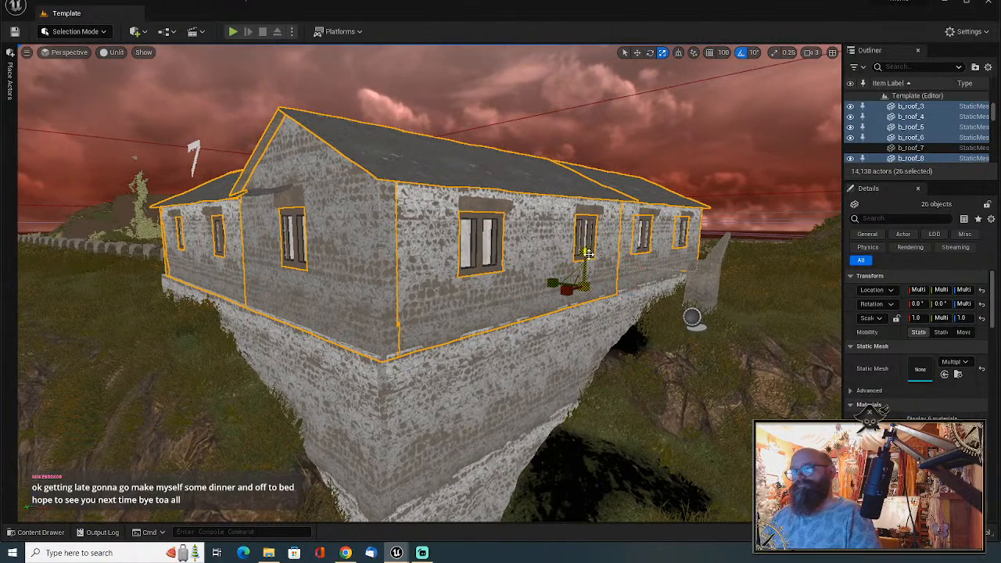
{"action": "mouse_move", "coordinate": [589, 257]}
{"action": "left_mouse_down"}
{"action": "mouse_move", "coordinate": [588, 238]}
{"action": "mouse_move", "coordinate": [587, 248]}
{"action": "left_mouse_up"}
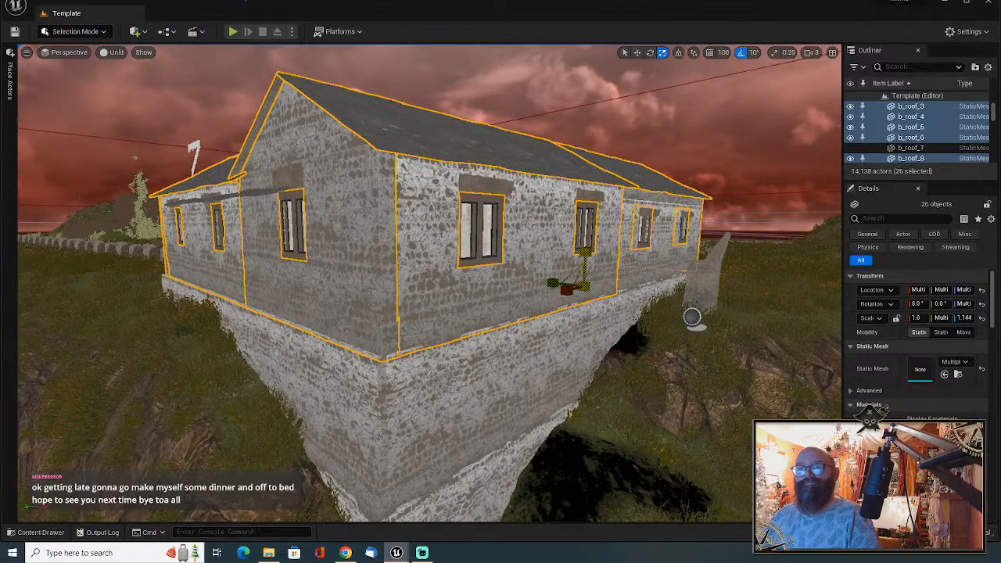
{"action": "right_click_drag", "start_coordinate": [564, 266], "coordinate": [626, 275]}
{"action": "key", "text": "a"}
{"action": "right_click_drag", "start_coordinate": [354, 248], "coordinate": [414, 248]}
{"action": "key", "text": "ctrl+z"}
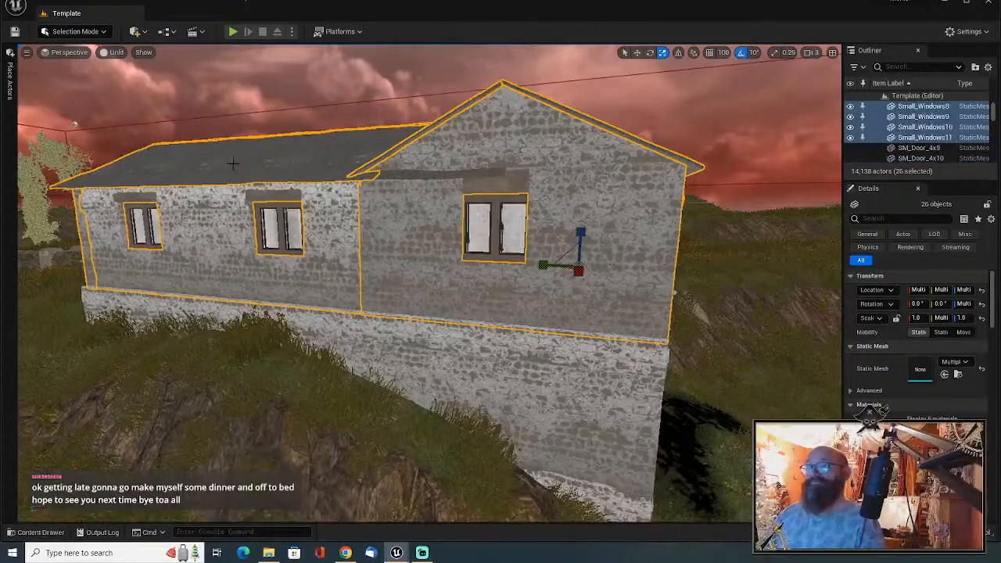
Add the remaining roof section to the selection and stretch the house vertically to a Z scale of about 1.192.
{"action": "left_click", "coordinate": [428, 175], "text": "ctrl"}
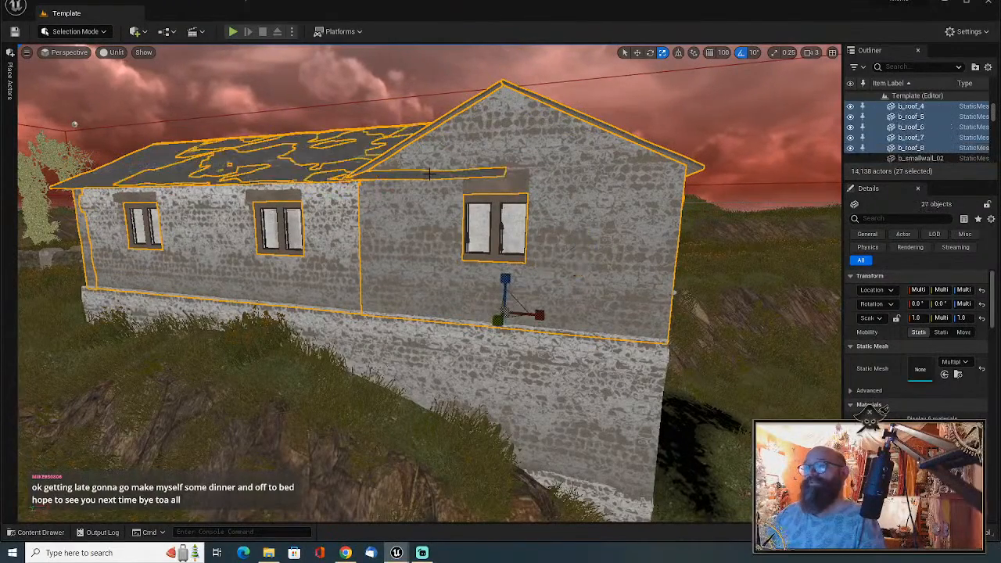
{"action": "left_click_drag", "start_coordinate": [511, 286], "coordinate": [510, 239]}
Group all the selected walls, windows and roof sections of the house.
{"action": "key", "text": "w"}
{"action": "mouse_move", "coordinate": [401, 277]}
{"action": "right_mouse_down"}
{"action": "mouse_move", "coordinate": [363, 278]}
{"action": "mouse_move", "coordinate": [411, 293]}
{"action": "mouse_move", "coordinate": [513, 290]}
{"action": "mouse_move", "coordinate": [400, 276]}
{"action": "right_mouse_up"}
{"action": "key", "text": "q"}
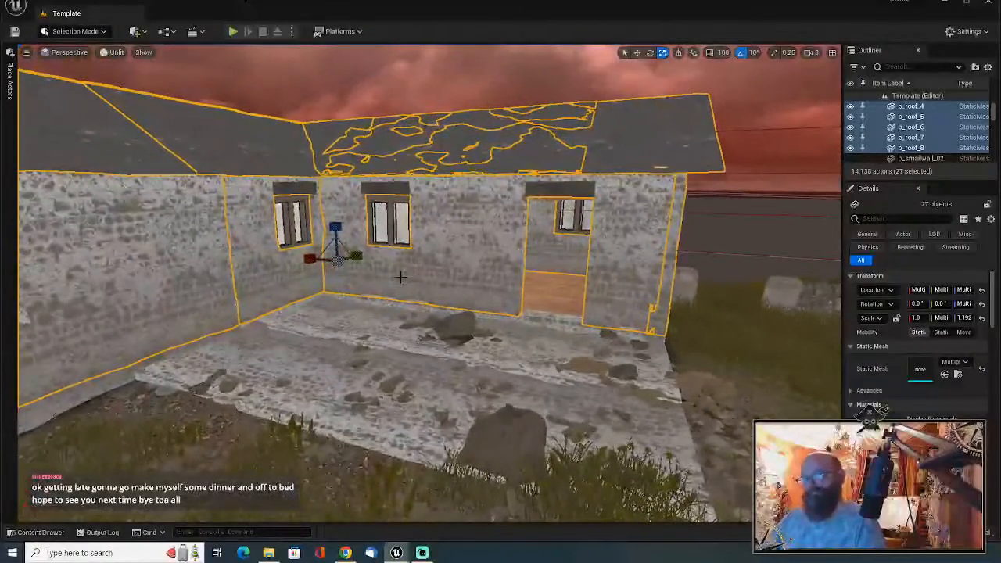
{"action": "key", "text": "ctrl+g"}
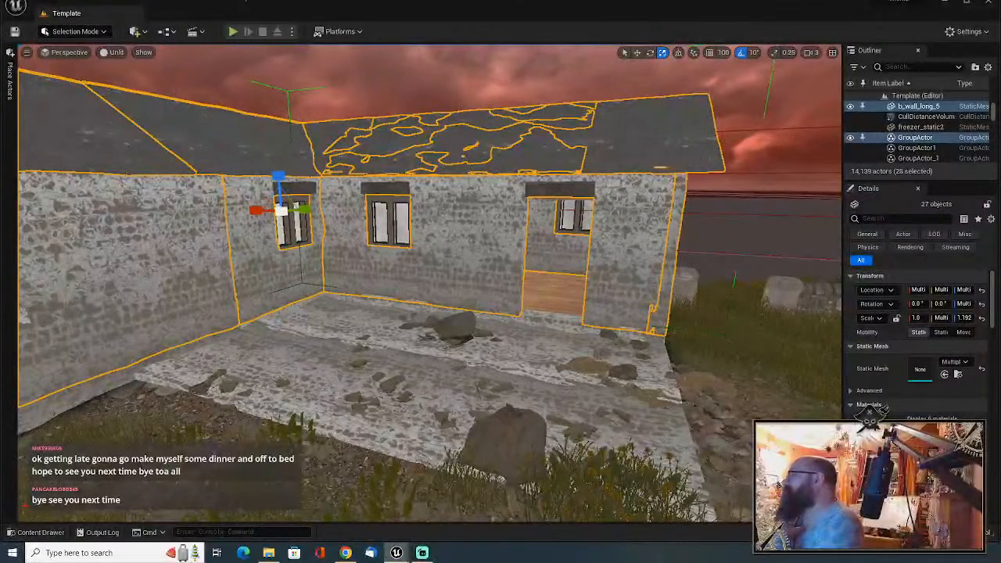
{"action": "left_click", "coordinate": [571, 418]}
{"action": "key", "text": "Delete"}
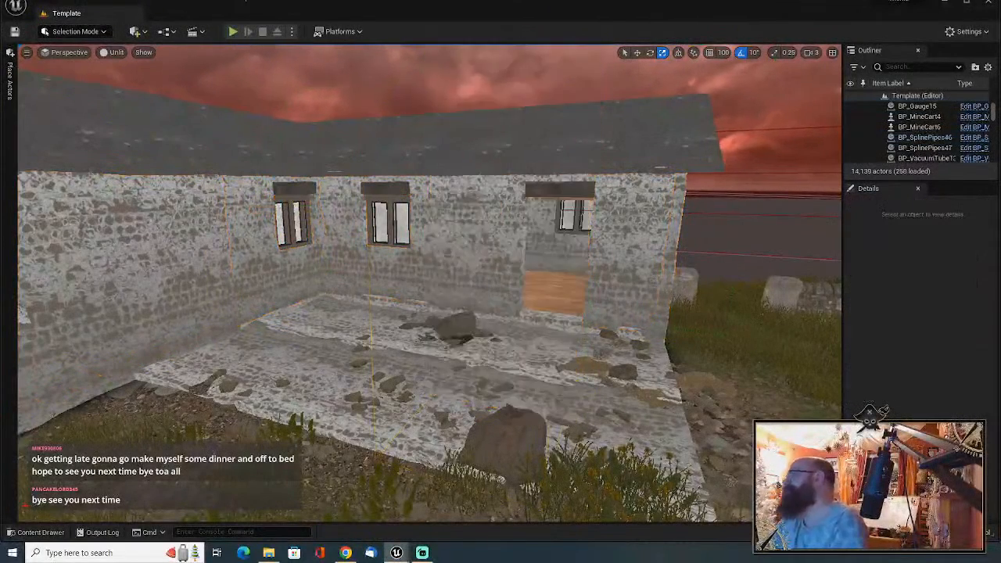
{"action": "left_click_drag", "start_coordinate": [964, 379], "coordinate": [548, 369]}
{"action": "key", "text": "ctrl+z"}
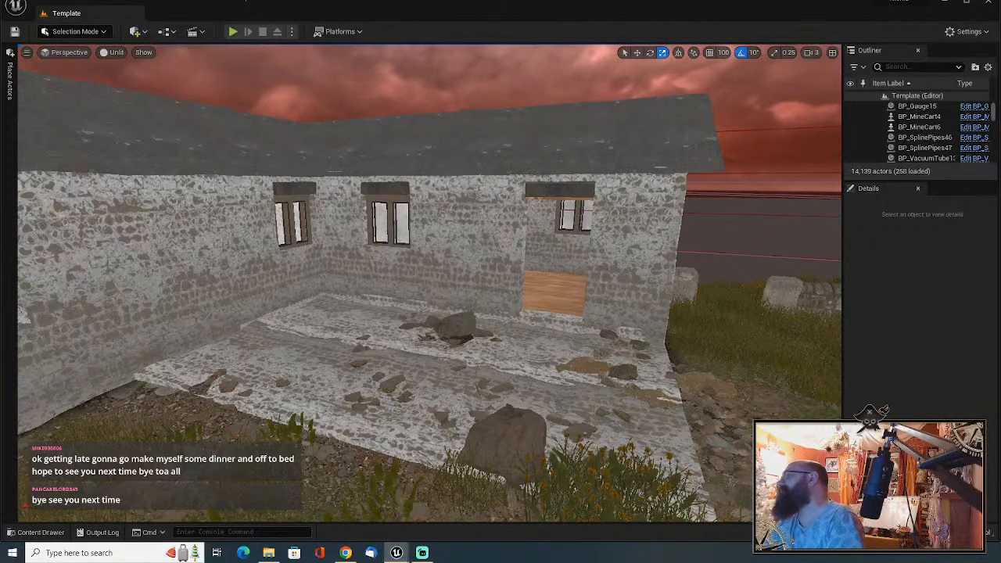
Try placing a BP_BasicDoor_2 door in the house's doorway, and delete it.
{"action": "left_click_drag", "start_coordinate": [478, 391], "coordinate": [537, 313]}
{"action": "scroll", "coordinate": [537, 313], "scroll_direction": "up", "scroll_amount": 5}
{"action": "scroll", "coordinate": [537, 313], "scroll_direction": "up", "scroll_amount": 8}
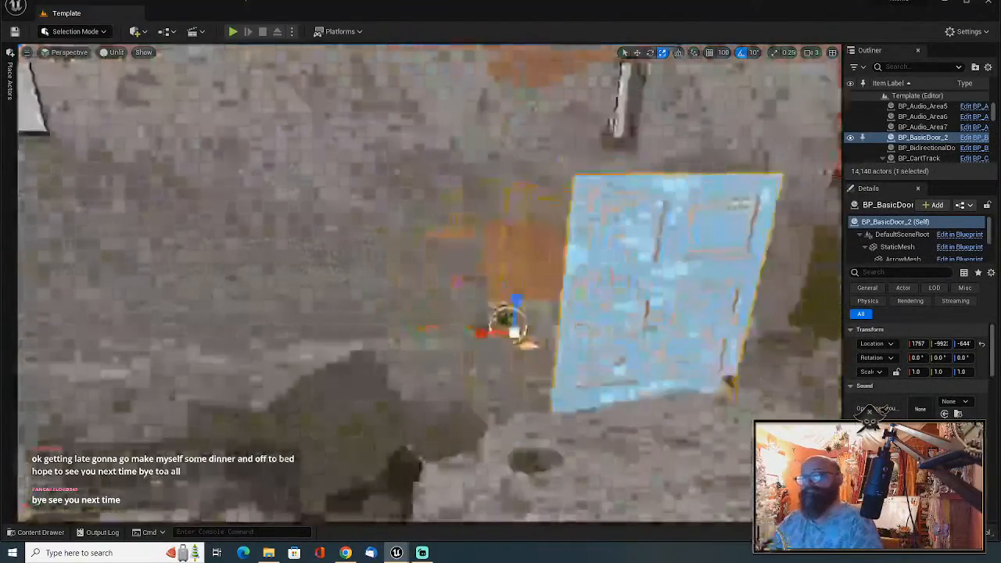
{"action": "right_click_drag", "start_coordinate": [508, 376], "coordinate": [577, 376]}
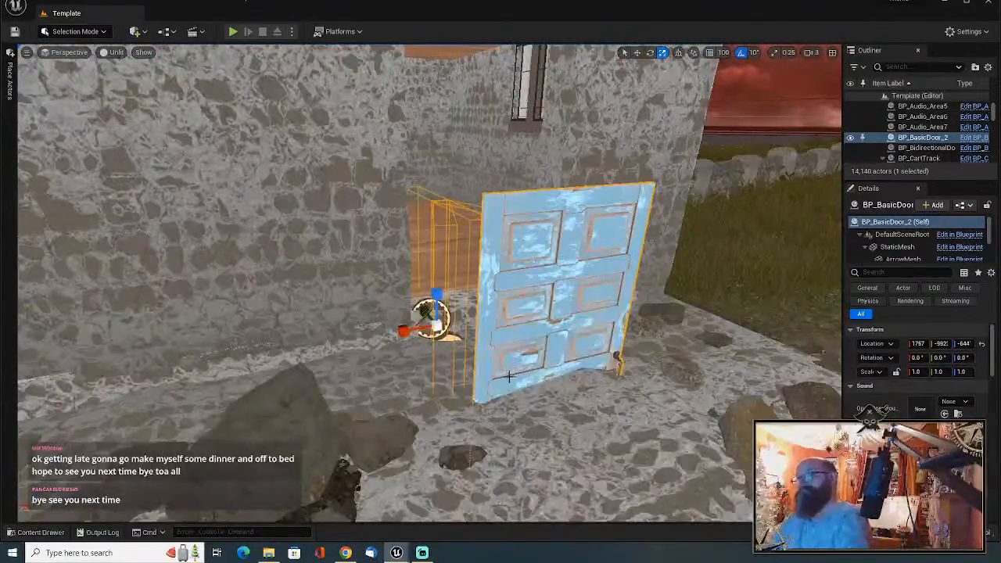
{"action": "key", "text": "Delete"}
{"action": "right_click_drag", "start_coordinate": [507, 376], "coordinate": [462, 353]}
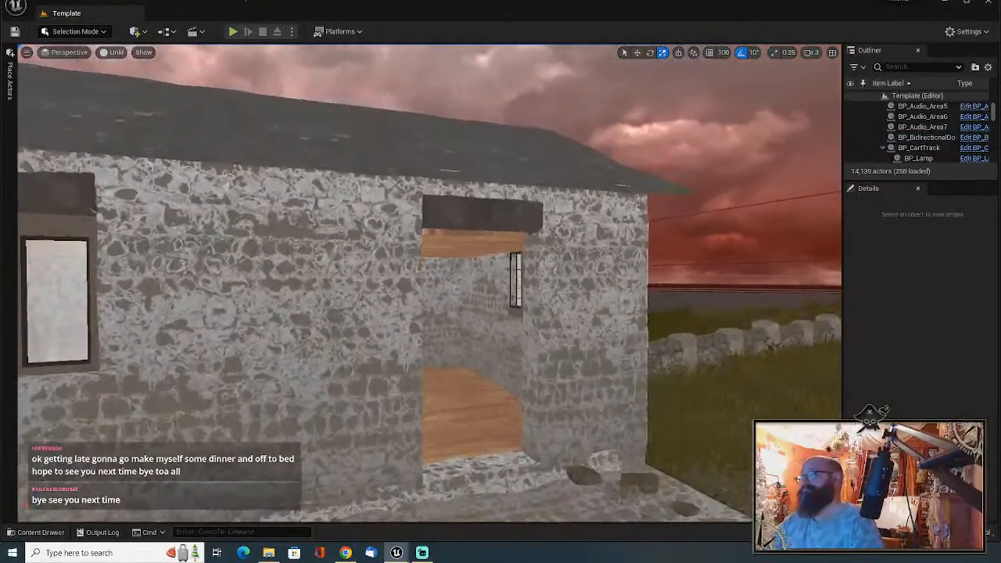
Try a lighthouse inner door in the doorway, raised slightly to a Z location of about -641, and delete it.
{"action": "key", "text": "ctrl+z"}
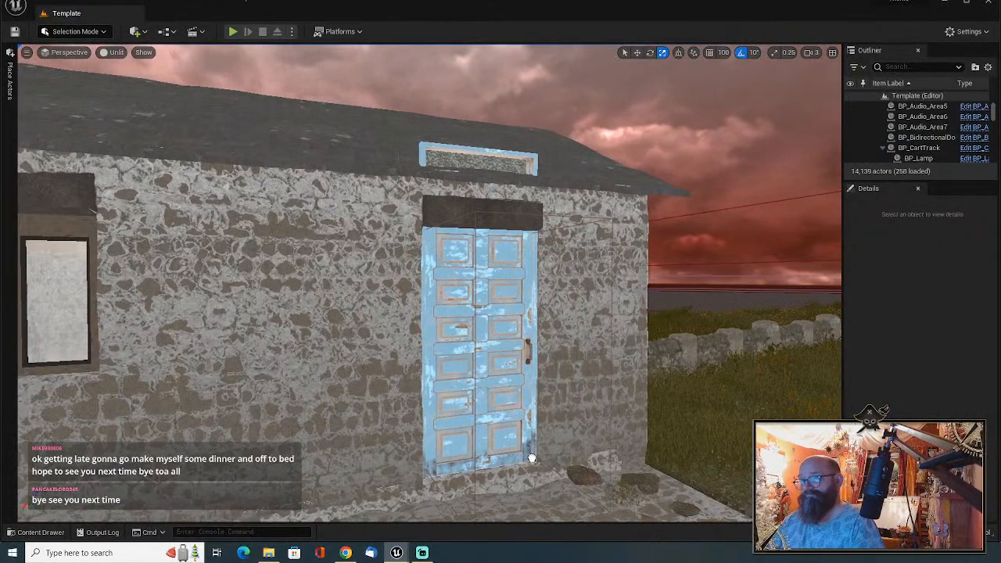
{"action": "left_click", "coordinate": [531, 458]}
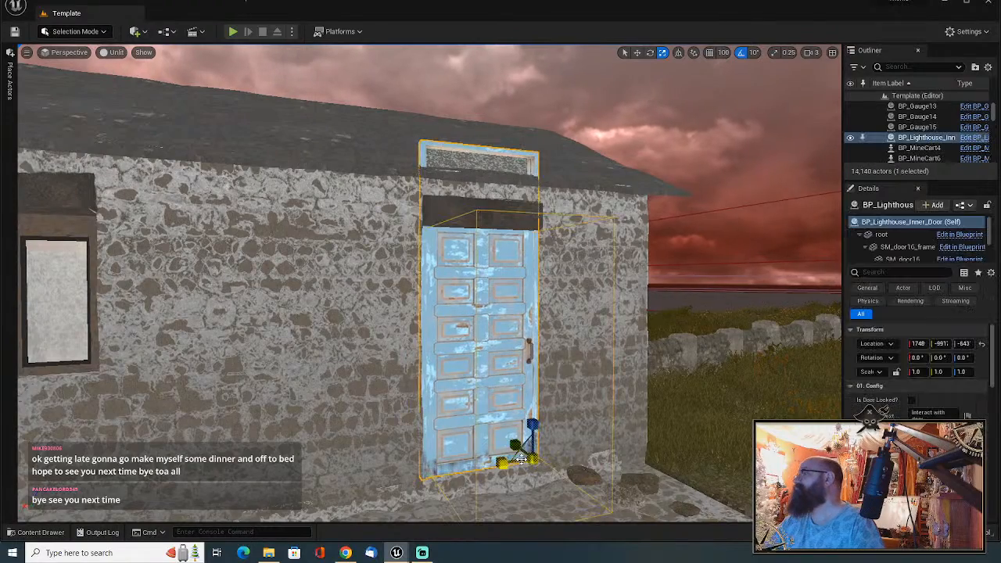
{"action": "key", "text": "d"}
{"action": "right_click_drag", "start_coordinate": [633, 464], "coordinate": [634, 438]}
{"action": "key", "text": "e"}
{"action": "key", "text": "w"}
{"action": "key", "text": "s"}
{"action": "key", "text": "q"}
{"action": "key", "text": "a"}
{"action": "key", "text": "w"}
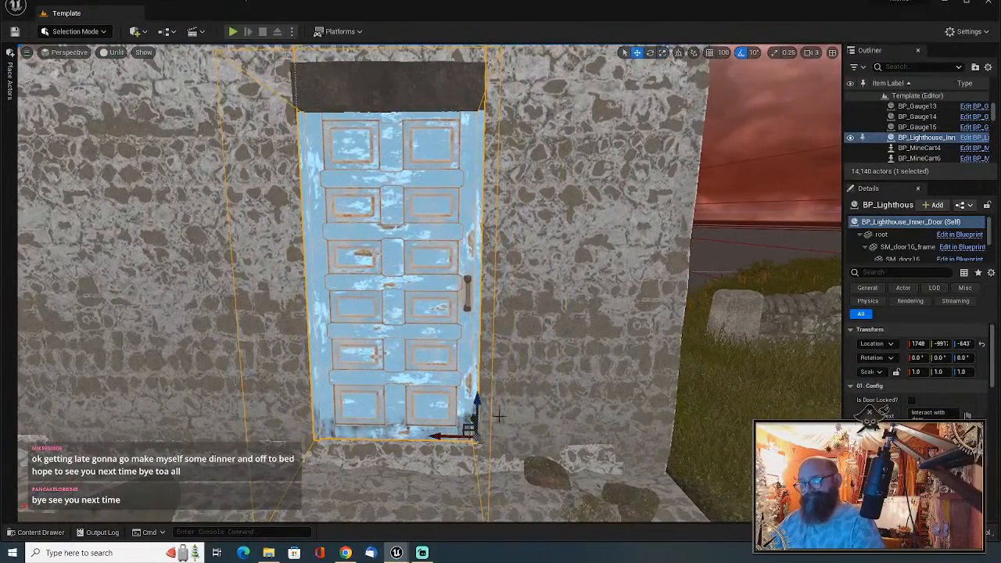
{"action": "left_click_drag", "start_coordinate": [480, 403], "coordinate": [503, 389]}
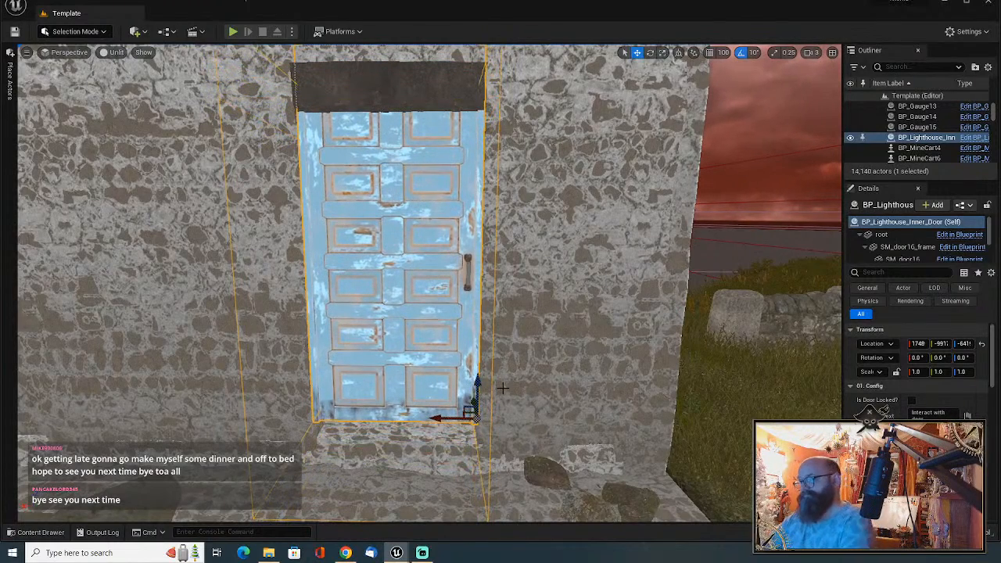
{"action": "key", "text": "Delete"}
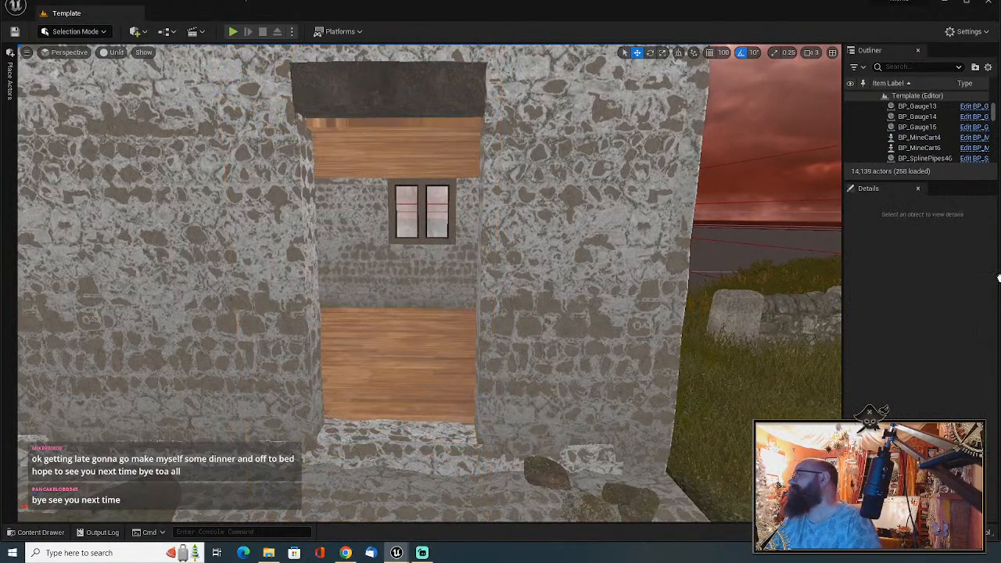
Try basic doors and another lighthouse inner door in the doorway one after another, deleting each.
{"action": "key", "text": "ctrl+z"}
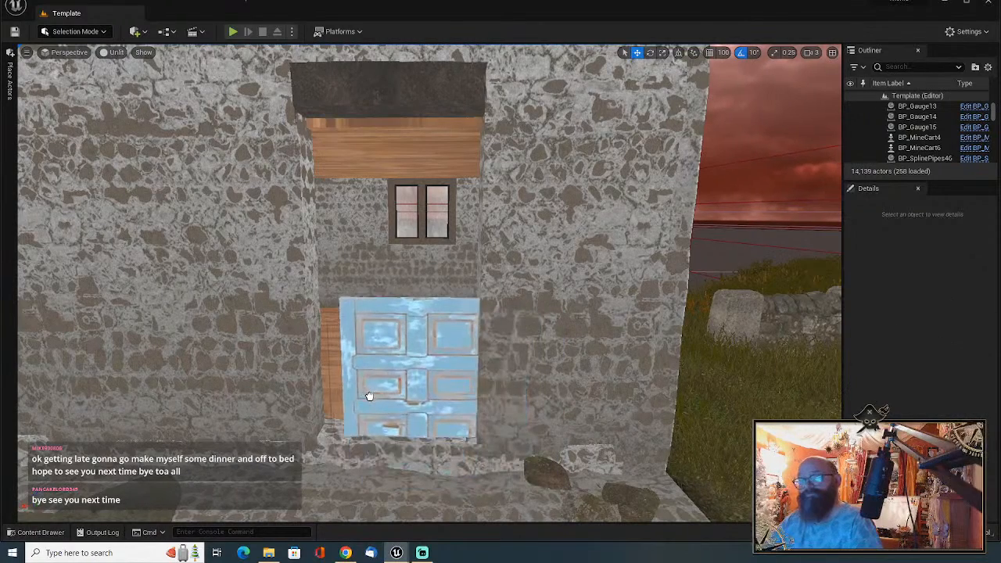
{"action": "key", "text": "Delete"}
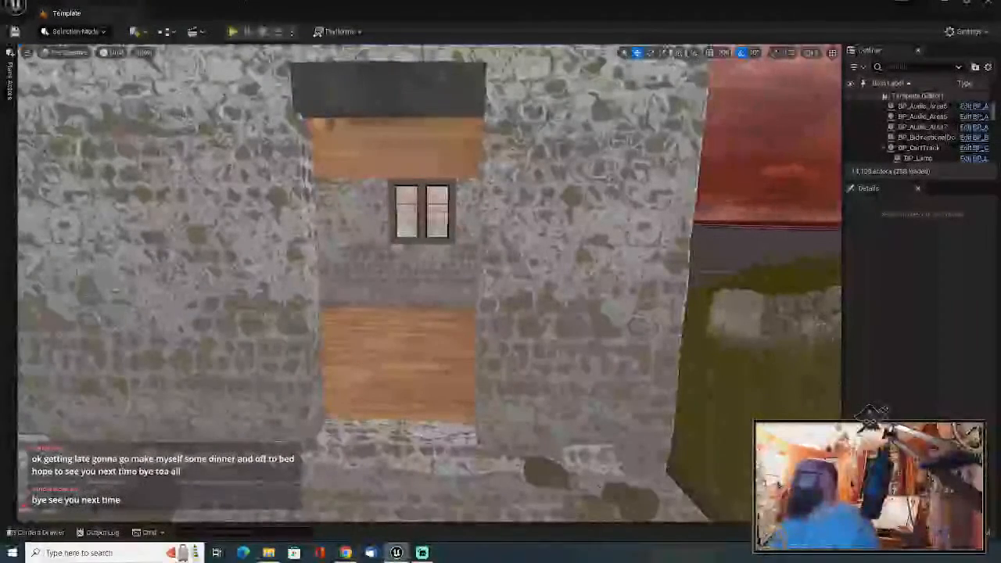
{"action": "left_click_drag", "start_coordinate": [837, 407], "coordinate": [377, 388]}
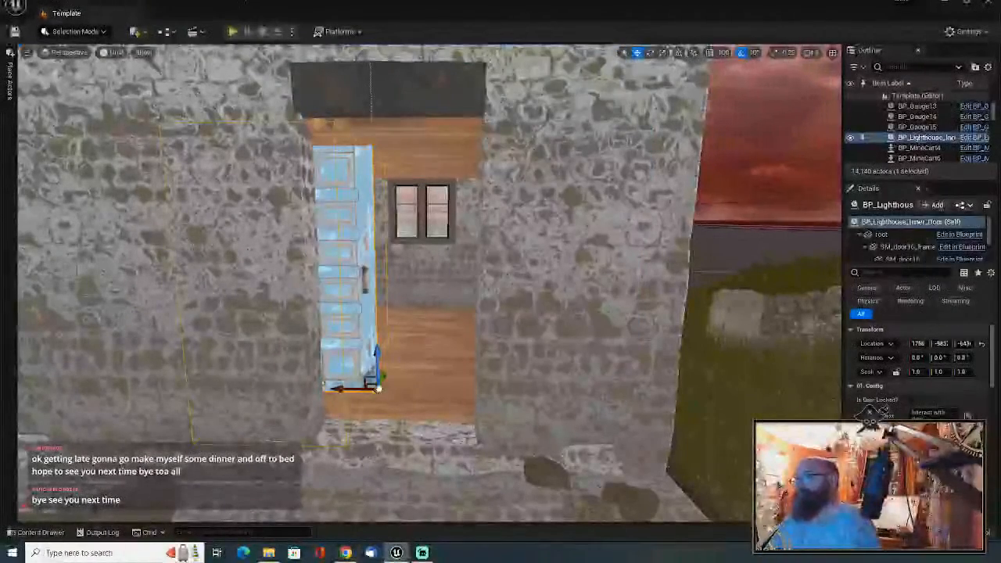
{"action": "scroll", "coordinate": [884, 411], "scroll_direction": "down", "scroll_amount": 5}
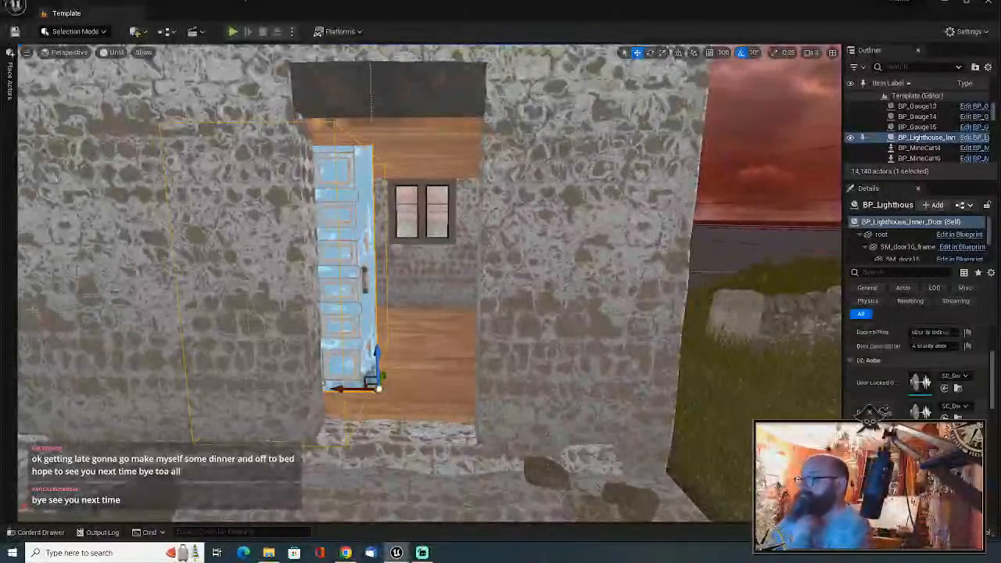
{"action": "scroll", "coordinate": [919, 367], "scroll_direction": "up", "scroll_amount": 5}
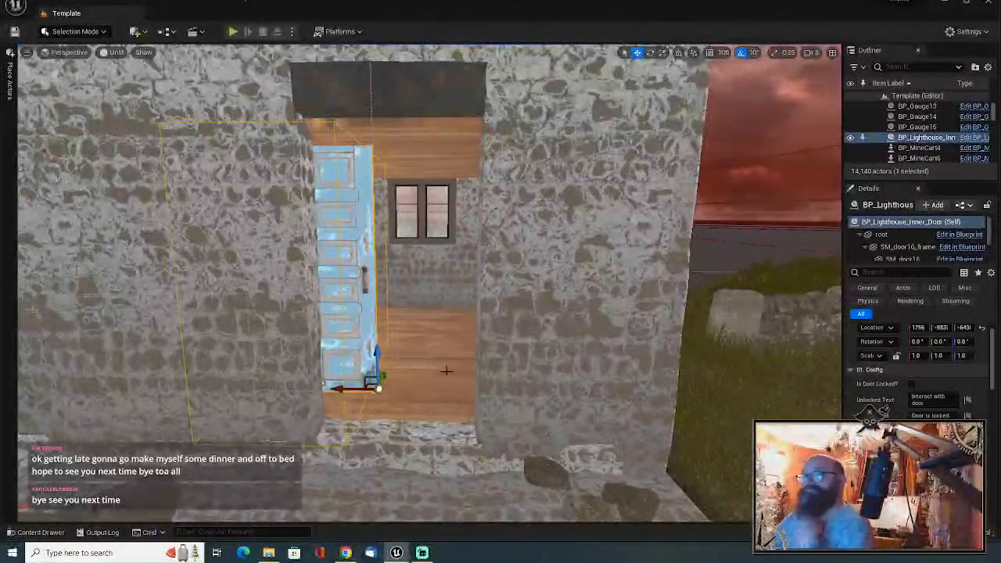
{"action": "right_click_drag", "start_coordinate": [446, 371], "coordinate": [498, 344]}
{"action": "key", "text": "Delete"}
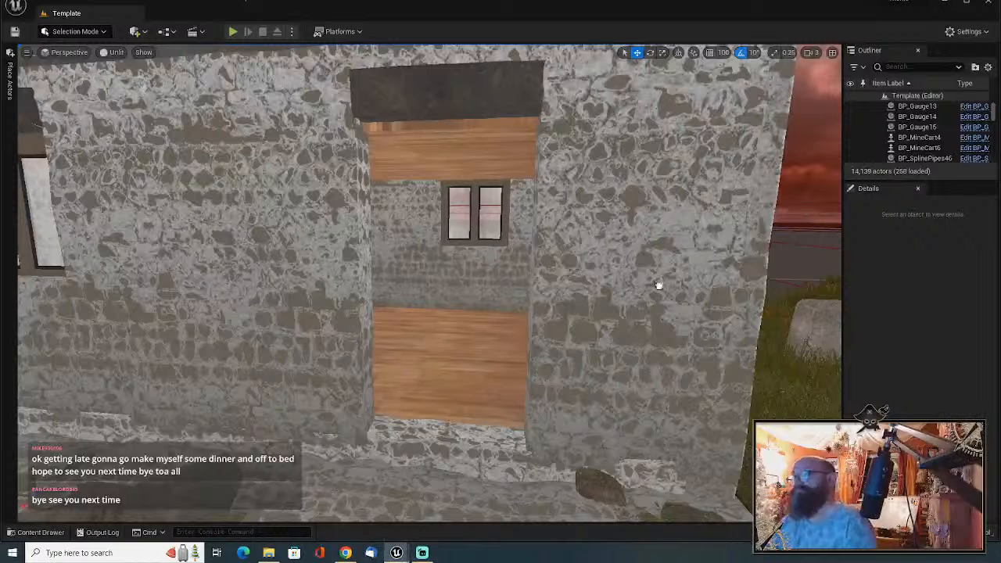
{"action": "left_click", "coordinate": [485, 397]}
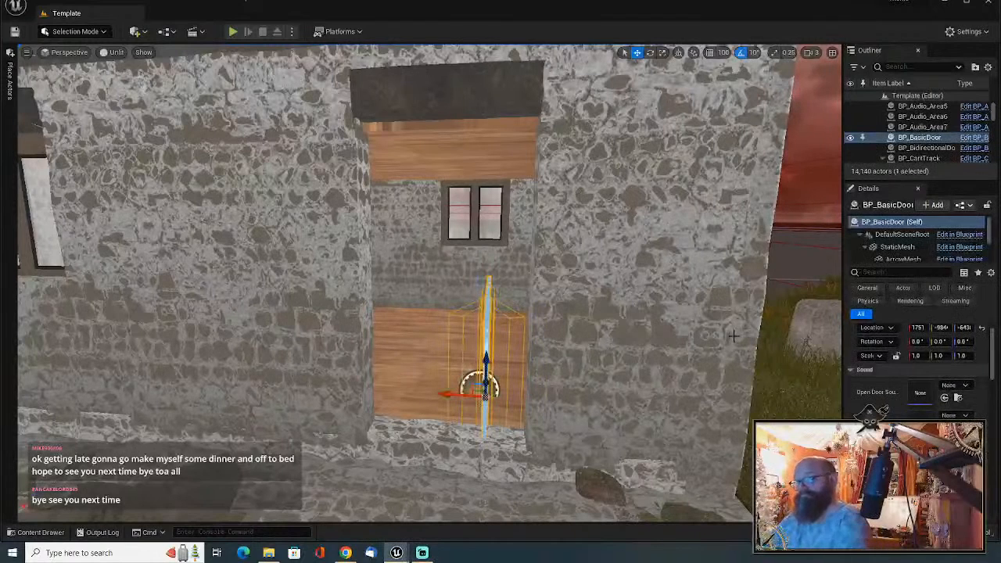
{"action": "key", "text": "Delete"}
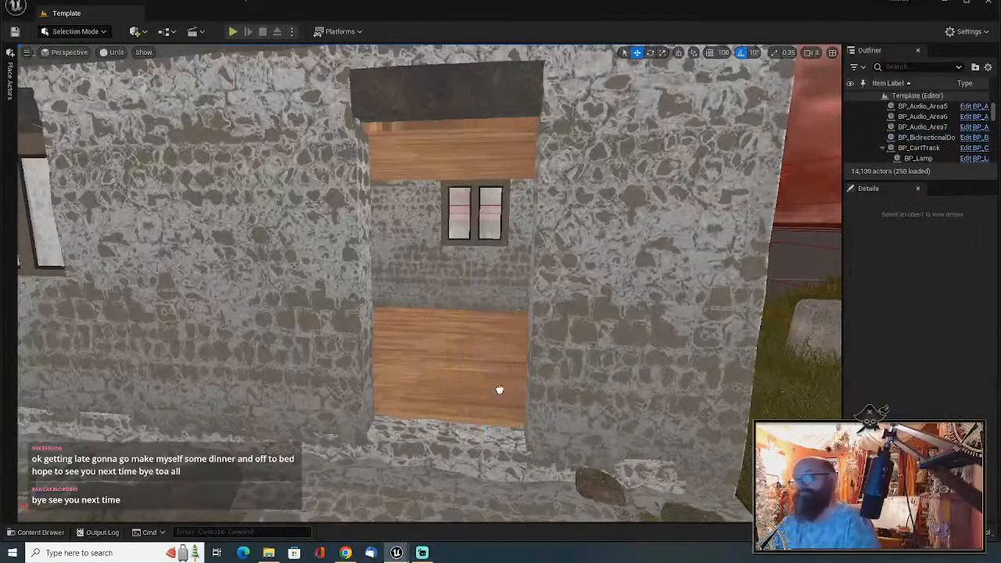
Place a BP_BasicDoor_2 door in the doorway and raise it to the lintel, at a Z location of about -633.
{"action": "left_click_drag", "start_coordinate": [499, 389], "coordinate": [404, 393]}
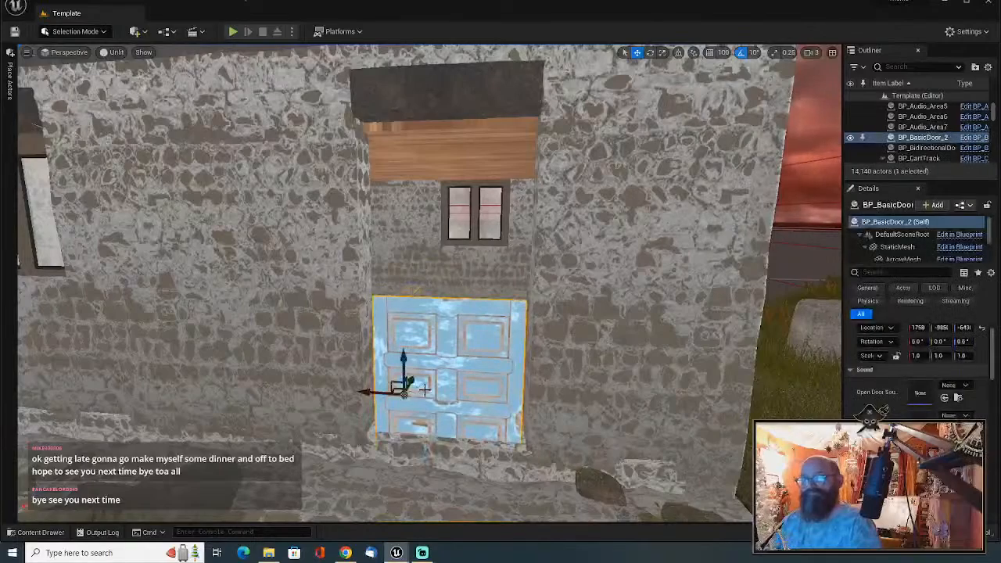
{"action": "left_click_drag", "start_coordinate": [403, 350], "coordinate": [438, 228]}
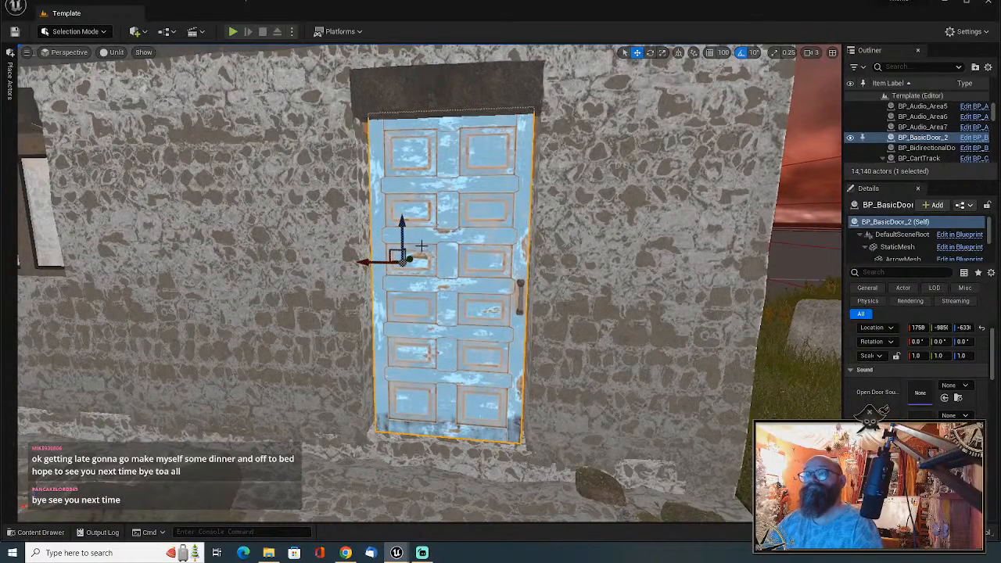
Select the grouped house and stretch it vertically to a Z scale of about 1.246.
{"action": "scroll", "coordinate": [402, 259], "scroll_direction": "down", "scroll_amount": 5}
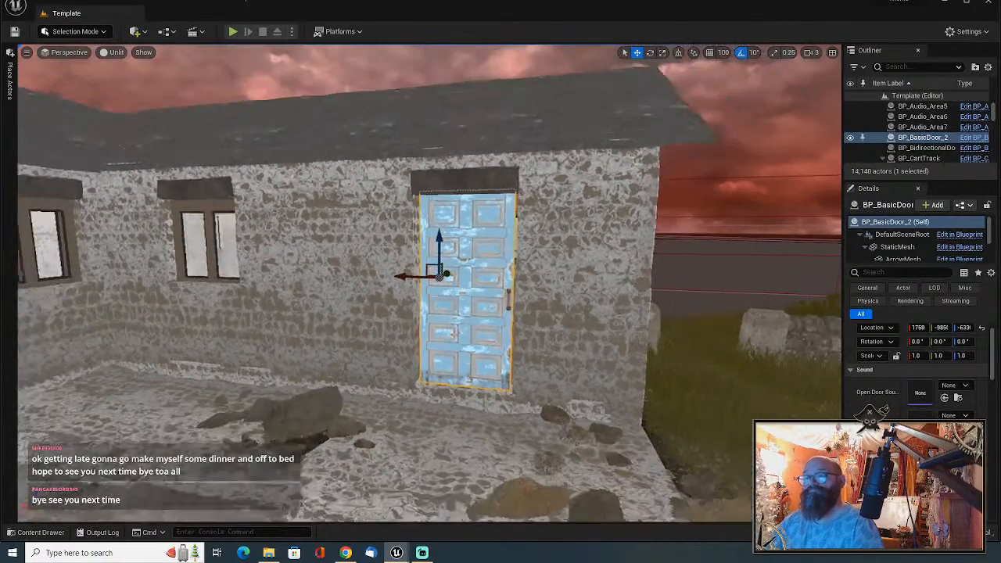
{"action": "left_click", "coordinate": [301, 286]}
{"action": "key", "text": "e"}
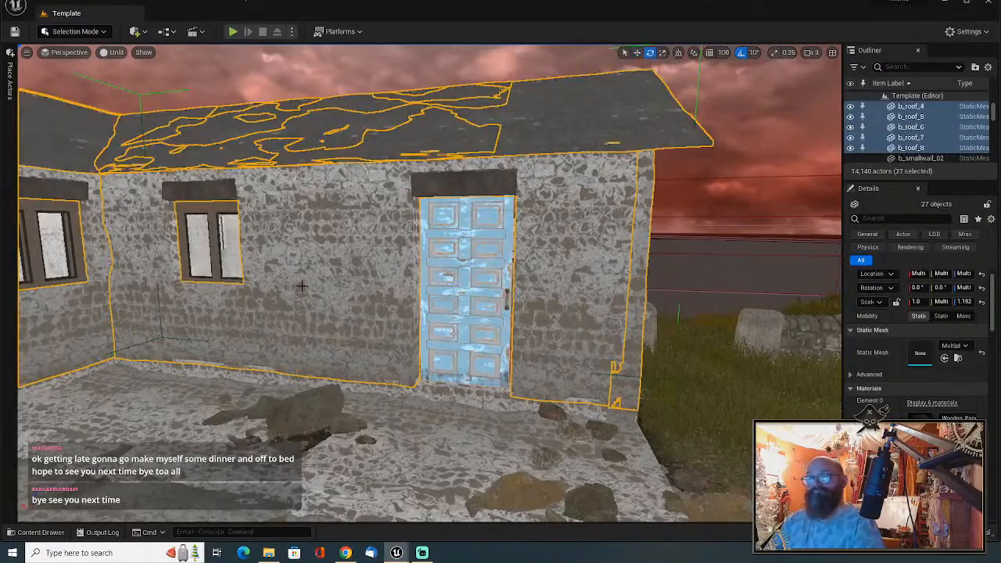
{"action": "left_click_drag", "start_coordinate": [503, 307], "coordinate": [363, 268], "text": "alt"}
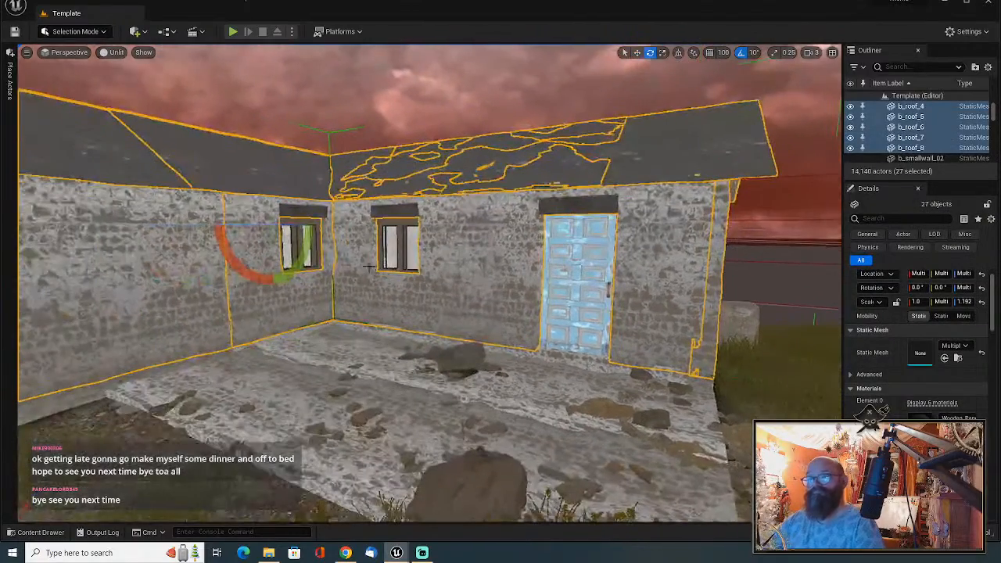
{"action": "key", "text": "r"}
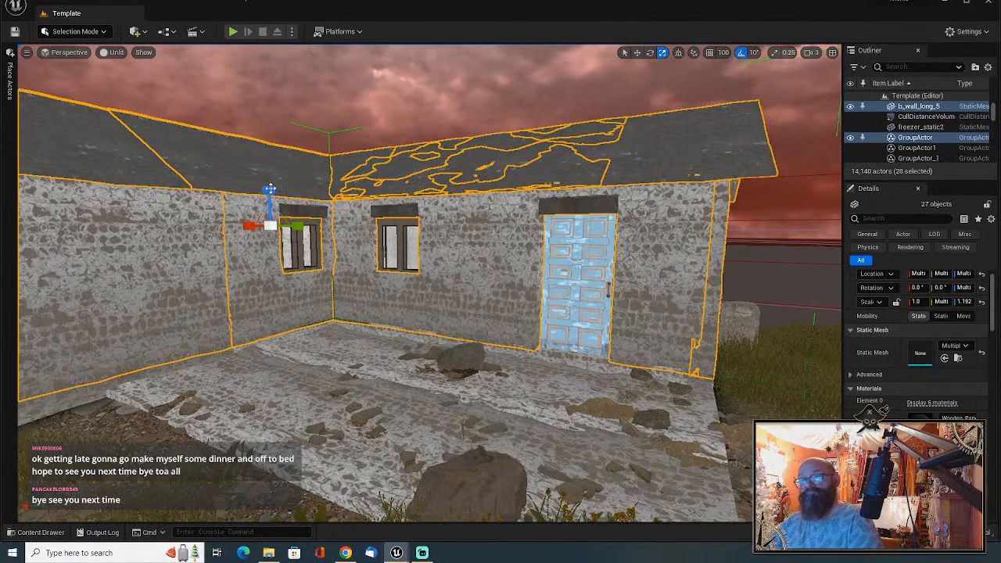
{"action": "mouse_move", "coordinate": [268, 194]}
{"action": "left_mouse_down"}
{"action": "mouse_move", "coordinate": [284, 190]}
{"action": "mouse_move", "coordinate": [277, 212]}
{"action": "mouse_move", "coordinate": [284, 200]}
{"action": "left_mouse_up"}
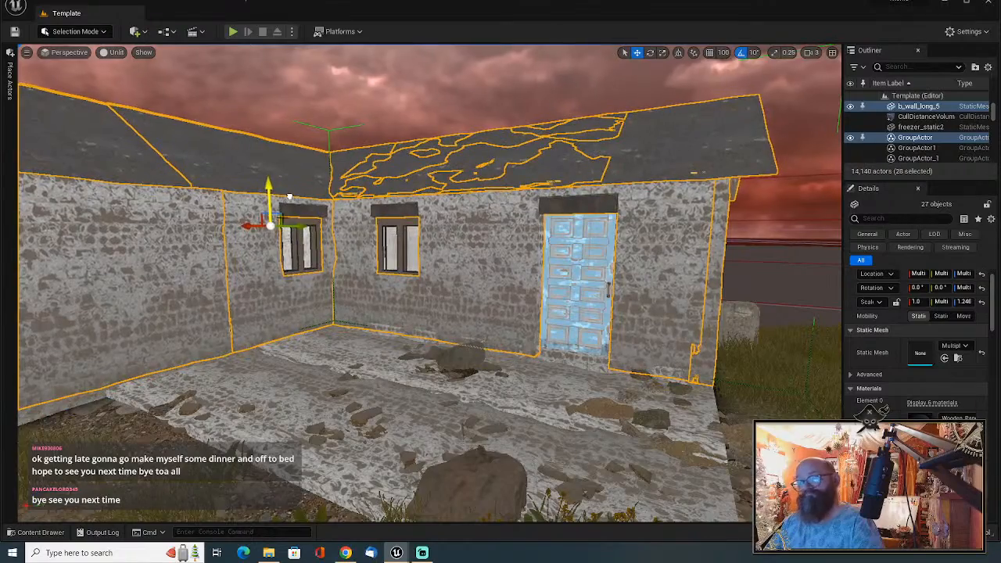
Examine the stretched house around the doorway, the end wall and the outer wall's stone base.
{"action": "key", "text": "w"}
{"action": "right_click_drag", "start_coordinate": [289, 197], "coordinate": [323, 176]}
{"action": "key", "text": "w"}
{"action": "key", "text": "s"}
{"action": "key", "text": "s"}
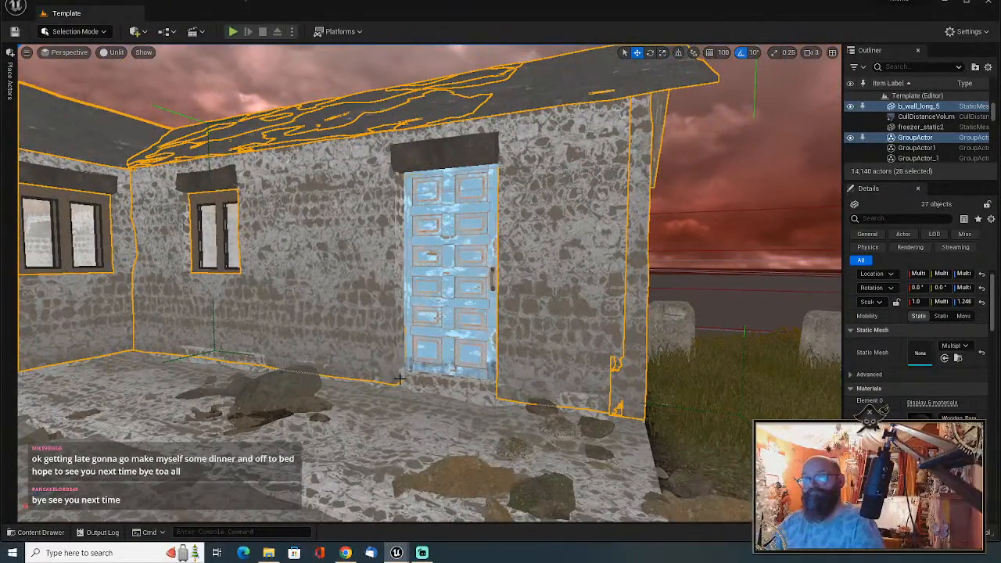
{"action": "right_click_drag", "start_coordinate": [332, 319], "coordinate": [454, 432]}
{"action": "key", "text": "d"}
{"action": "right_click_drag", "start_coordinate": [558, 373], "coordinate": [450, 369]}
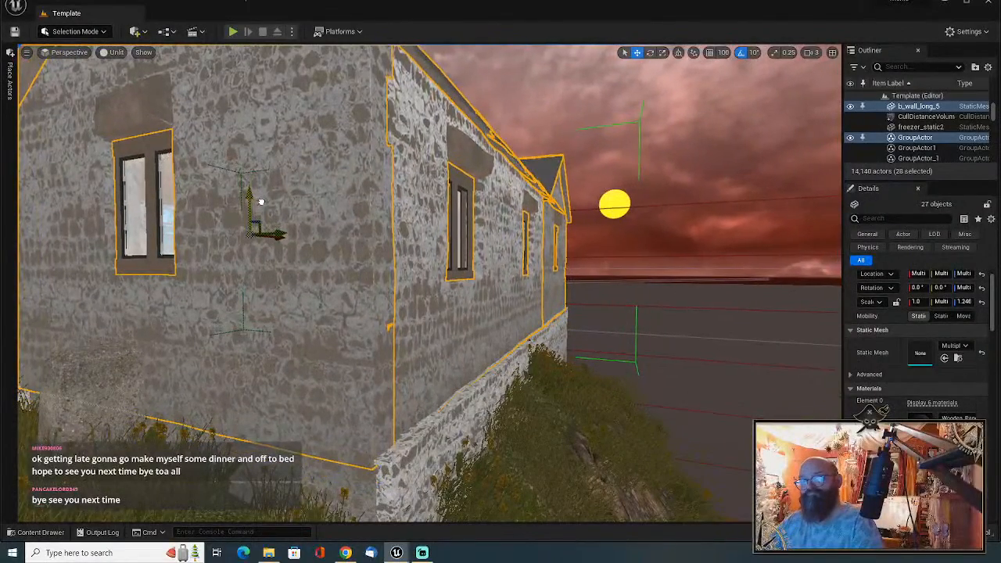
{"action": "key", "text": "a"}
{"action": "right_click_drag", "start_coordinate": [261, 202], "coordinate": [451, 210]}
{"action": "key", "text": "s"}
{"action": "key", "text": "w"}
Check how the basic door fits the opening, and place a lighthouse inner door in the same doorway.
{"action": "left_click", "coordinate": [377, 266]}
{"action": "right_click_drag", "start_coordinate": [377, 266], "coordinate": [415, 301]}
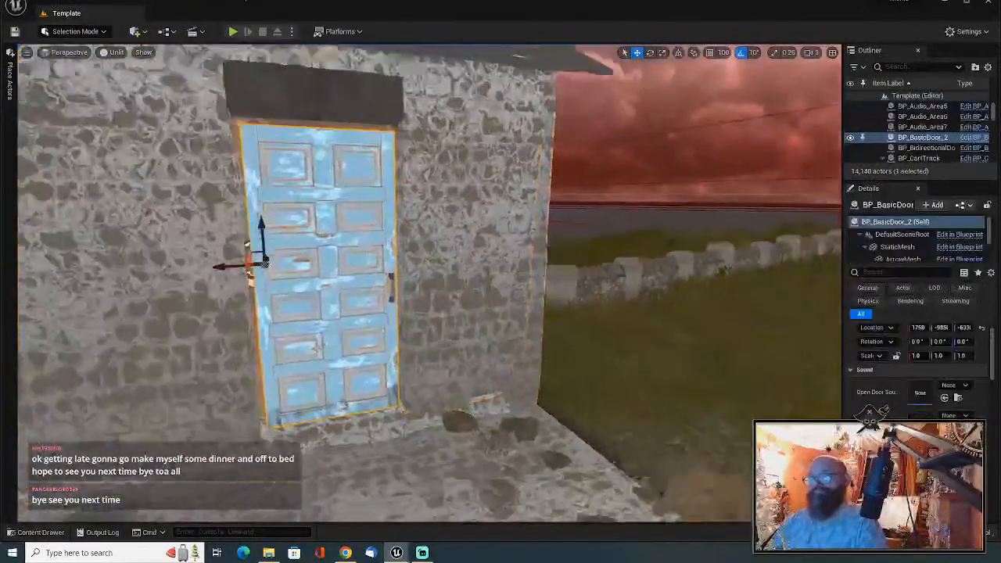
{"action": "key", "text": "e"}
{"action": "key", "text": "a"}
{"action": "key", "text": "w"}
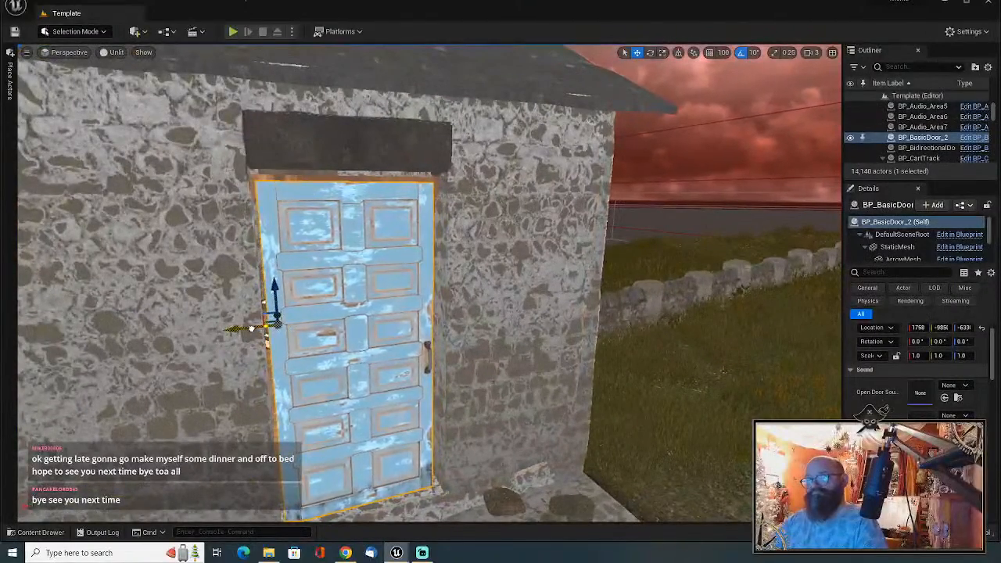
{"action": "scroll", "coordinate": [251, 328], "scroll_direction": "down", "scroll_amount": 5}
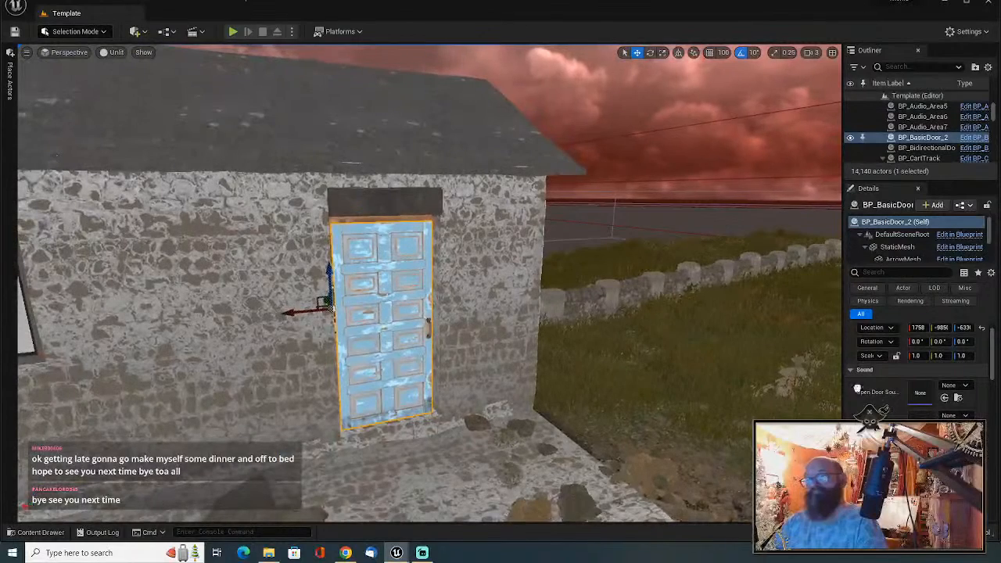
{"action": "left_click_drag", "start_coordinate": [858, 389], "coordinate": [430, 417]}
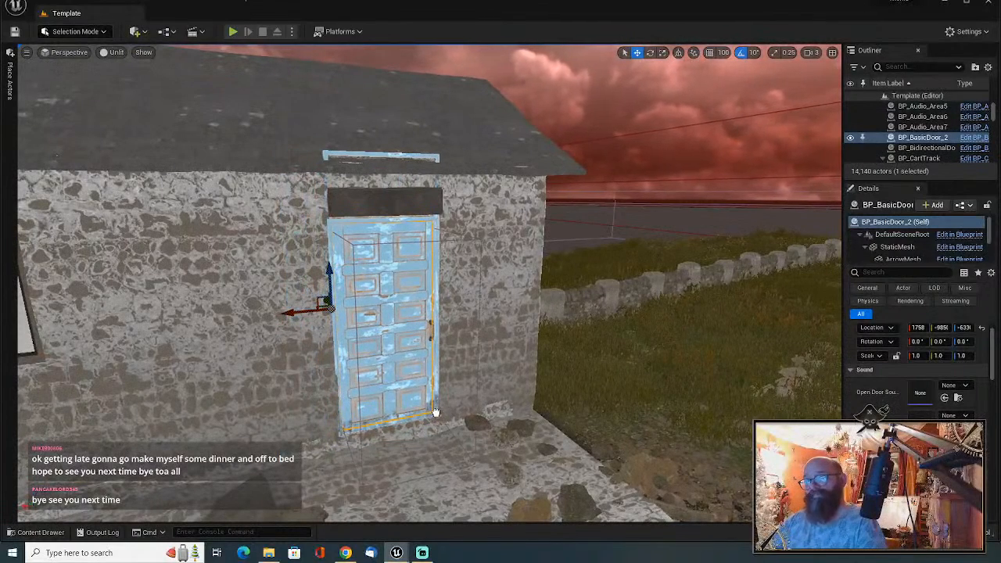
{"action": "left_click_drag", "start_coordinate": [435, 414], "coordinate": [434, 413]}
{"action": "right_click_drag", "start_coordinate": [434, 414], "coordinate": [359, 411]}
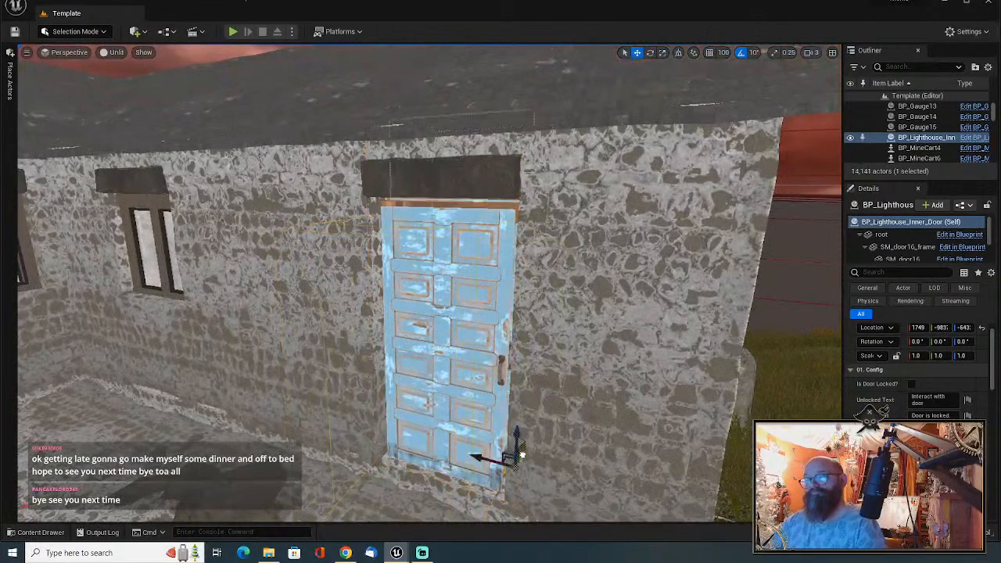
Remove the BP_BasicDoor_2 door and move the lighthouse inner door into the house's outer doorway in its place.
{"action": "left_click_drag", "start_coordinate": [489, 460], "coordinate": [548, 443]}
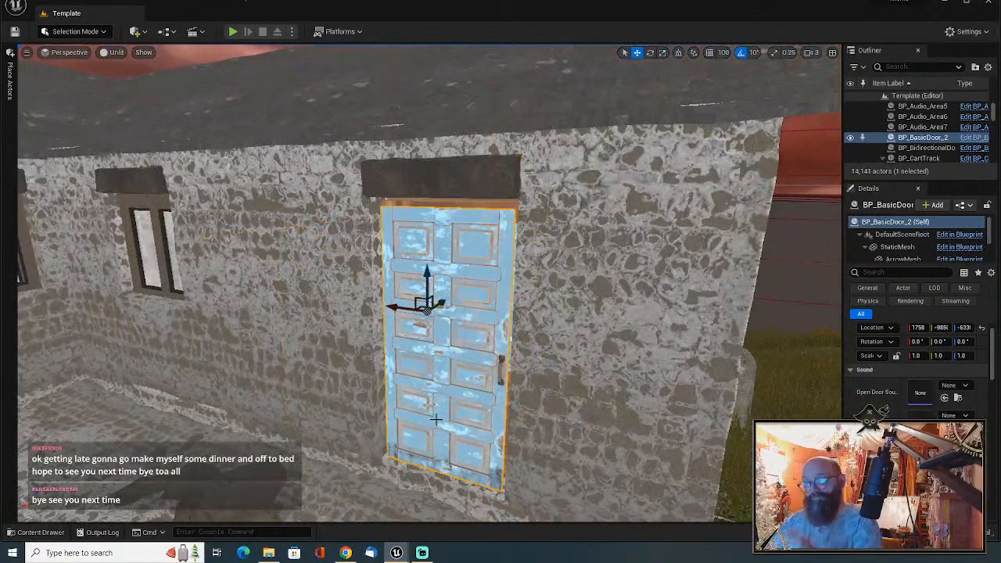
{"action": "key", "text": "Delete"}
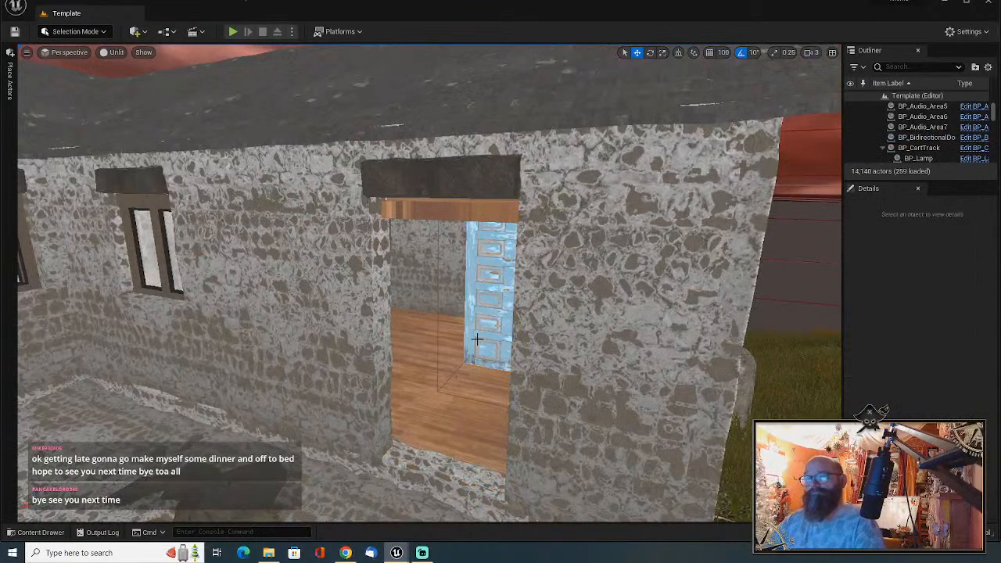
{"action": "left_click", "coordinate": [491, 379]}
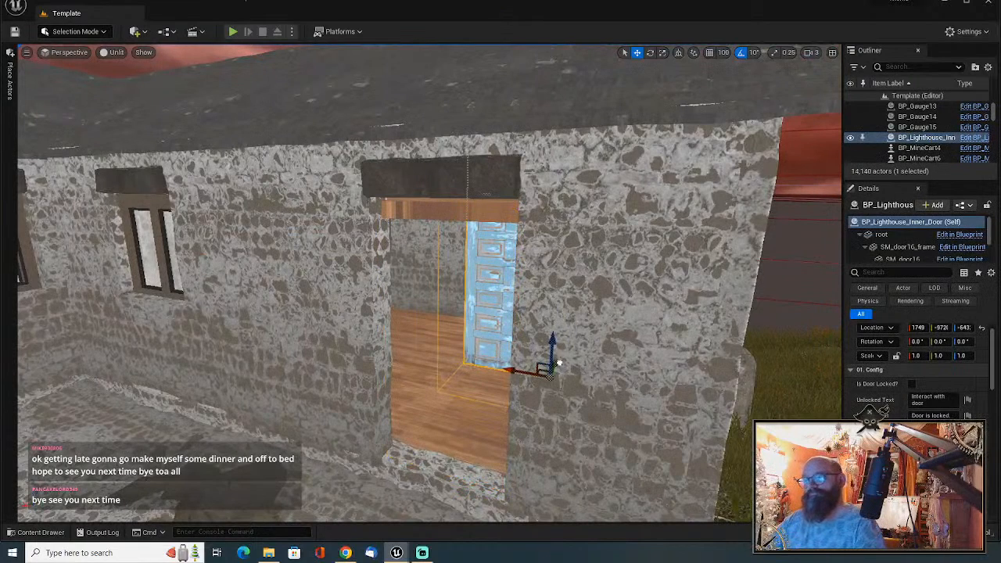
{"action": "left_click_drag", "start_coordinate": [558, 364], "coordinate": [534, 396]}
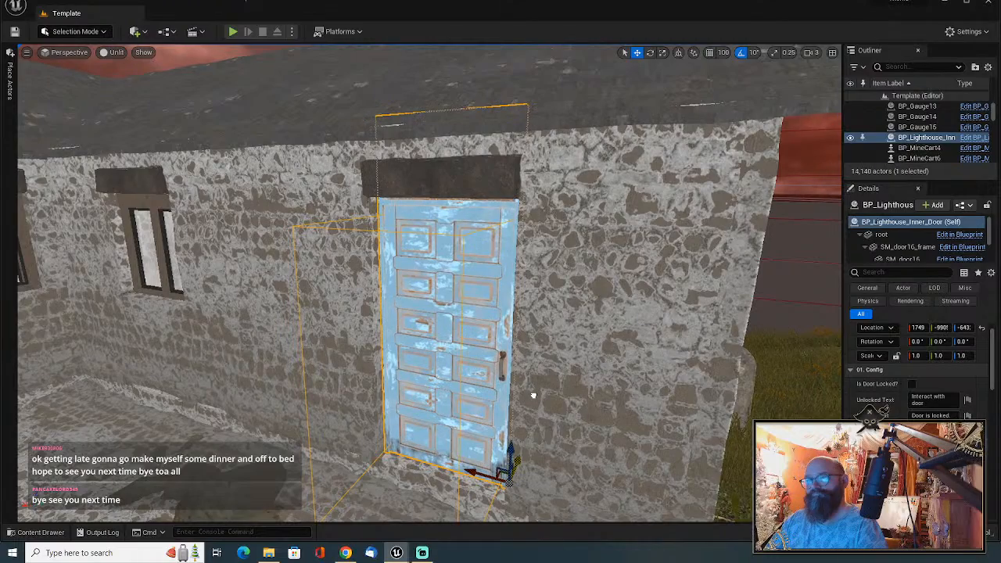
Select the ceiling planes SM_Floor_Plane3 and SM_Floor_Plane4 and raise them together above the window and door lintels.
{"action": "right_click_drag", "start_coordinate": [533, 396], "coordinate": [584, 227]}
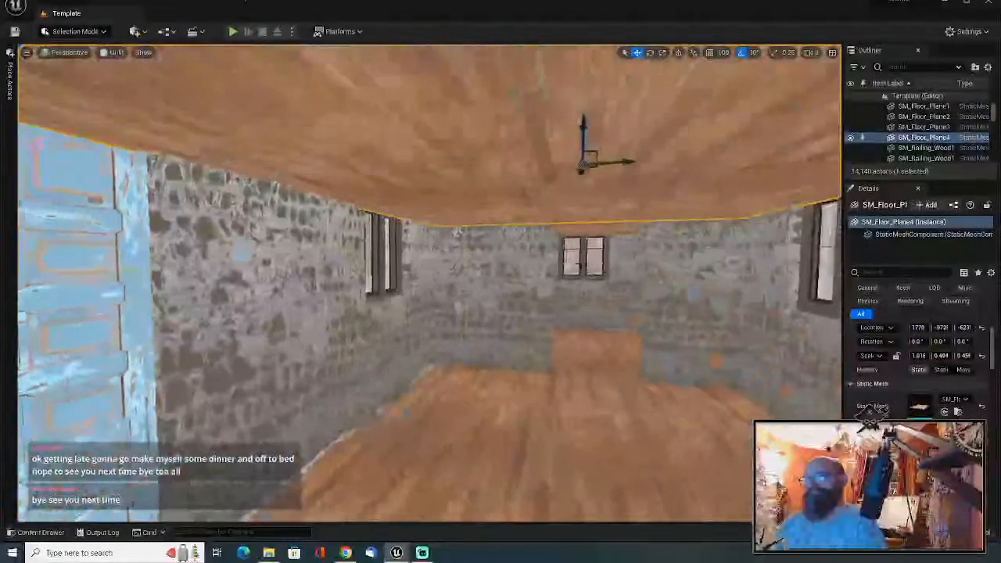
{"action": "left_click", "coordinate": [584, 226]}
{"action": "left_click_drag", "start_coordinate": [348, 205], "coordinate": [374, 181]}
{"action": "key", "text": "s"}
{"action": "right_click_drag", "start_coordinate": [374, 181], "coordinate": [408, 200]}
{"action": "key", "text": "s"}
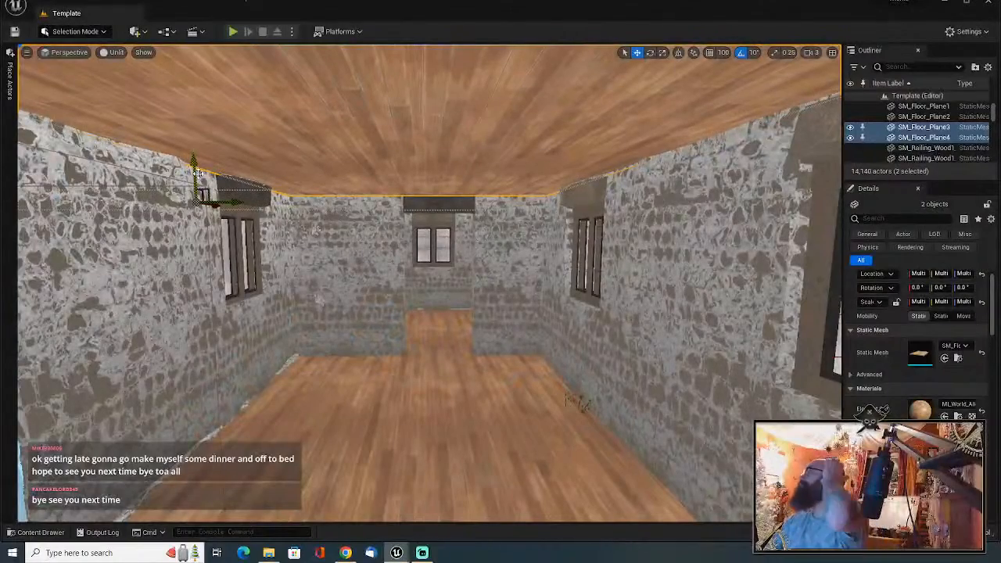
Duplicate the lighthouse inner door, rotate the copy to about 90° around Z, and fit it into the nearby interior doorway.
{"action": "right_click_drag", "start_coordinate": [292, 412], "coordinate": [216, 423]}
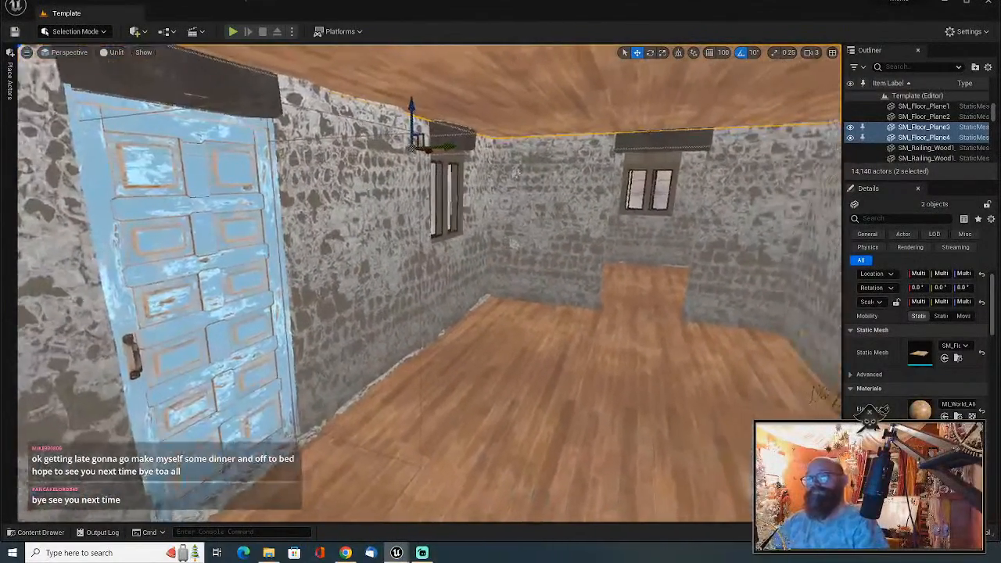
{"action": "left_click", "coordinate": [216, 422]}
{"action": "key", "text": "f"}
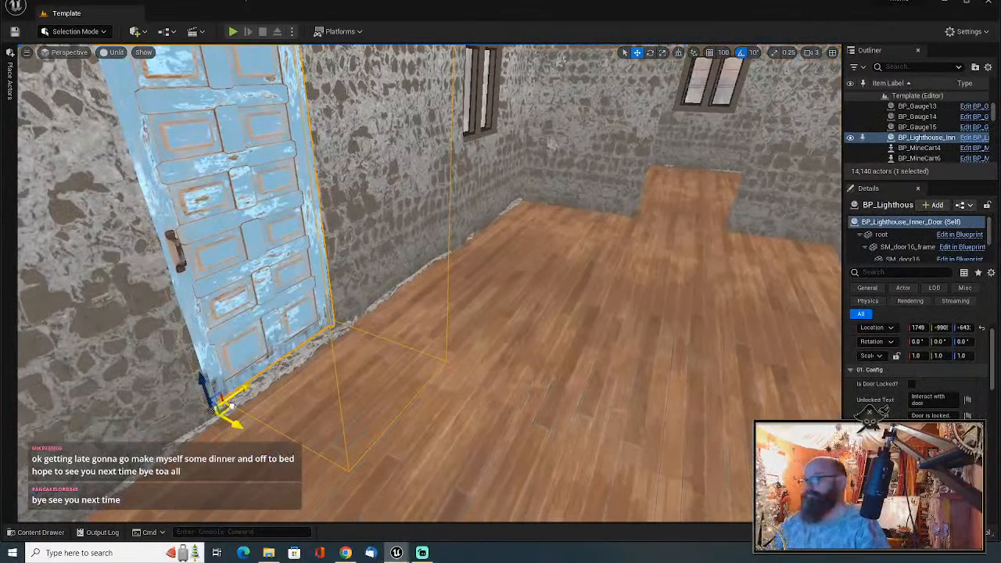
{"action": "left_click_drag", "start_coordinate": [227, 404], "coordinate": [787, 282], "text": "alt"}
{"action": "key", "text": "e"}
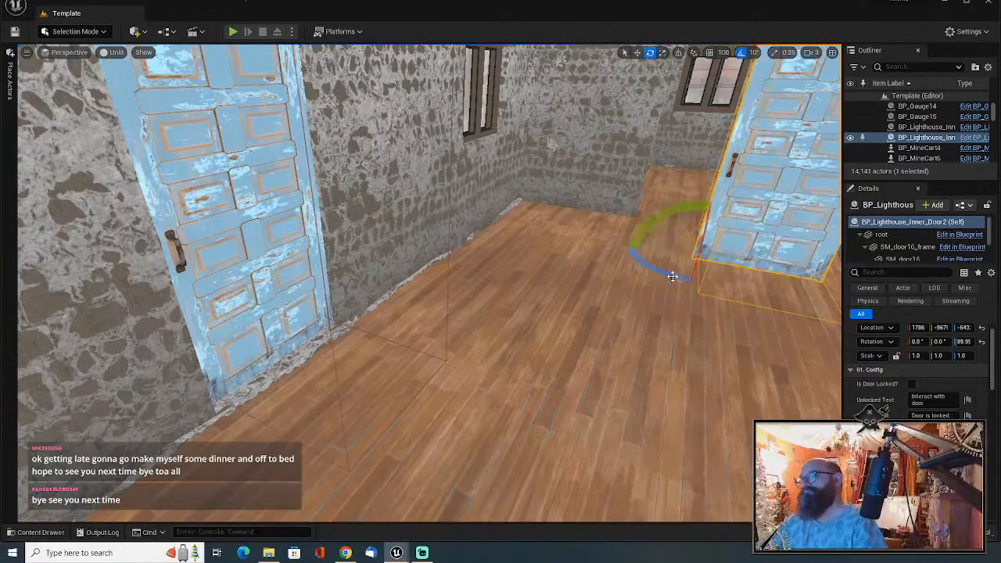
{"action": "left_click_drag", "start_coordinate": [708, 268], "coordinate": [651, 223]}
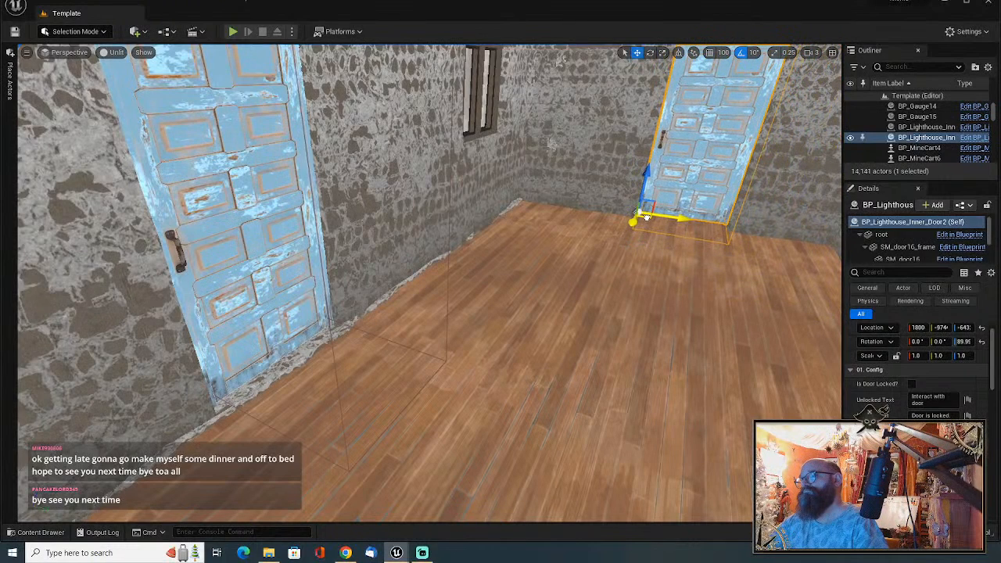
{"action": "right_click_drag", "start_coordinate": [646, 217], "coordinate": [540, 306]}
{"action": "key", "text": "w"}
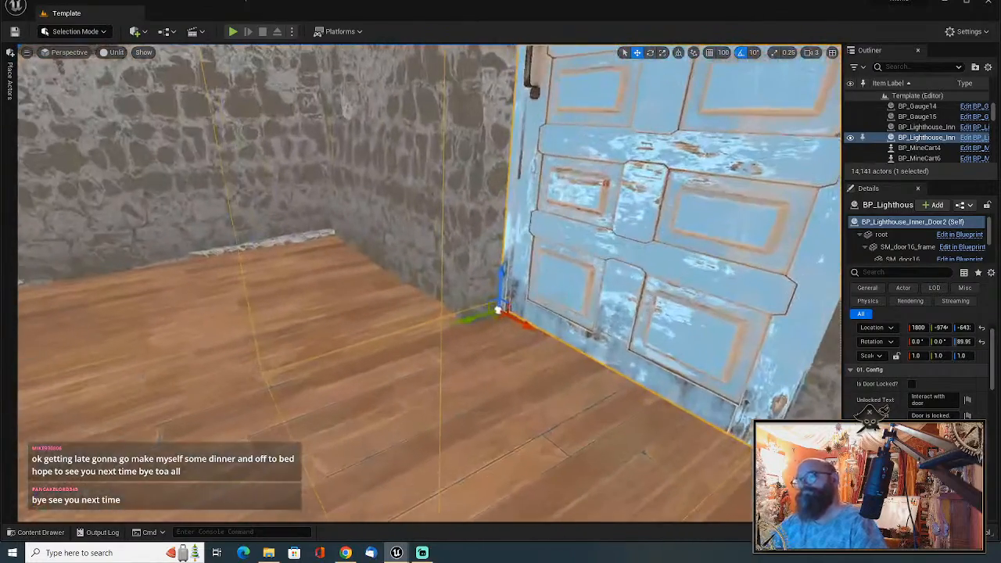
{"action": "left_click_drag", "start_coordinate": [486, 318], "coordinate": [470, 322]}
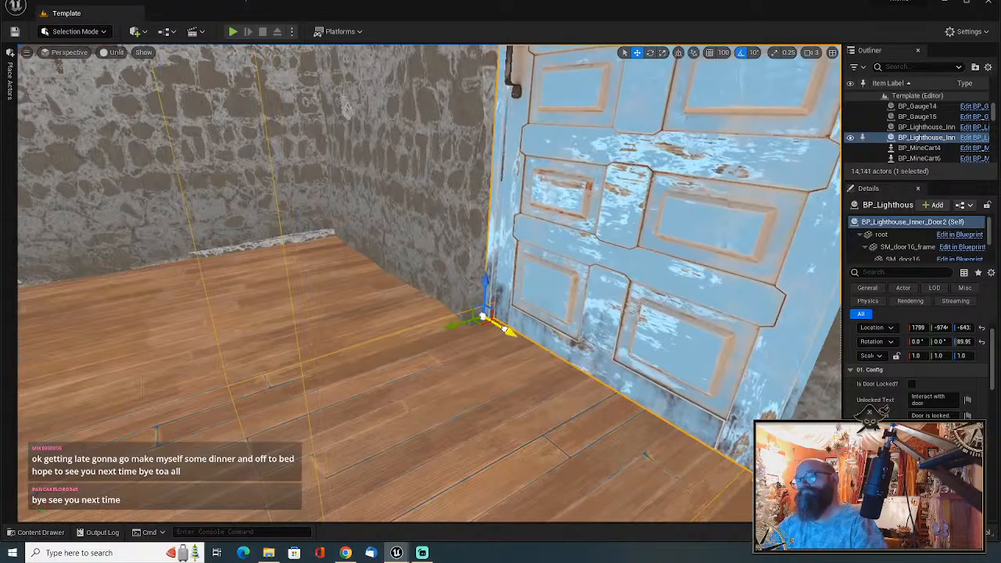
Select the partition walls b_smallwall_3 and b_smallwall_02 and stretch them vertically to a Z scale of about 1.281.
{"action": "right_click_drag", "start_coordinate": [486, 340], "coordinate": [355, 340]}
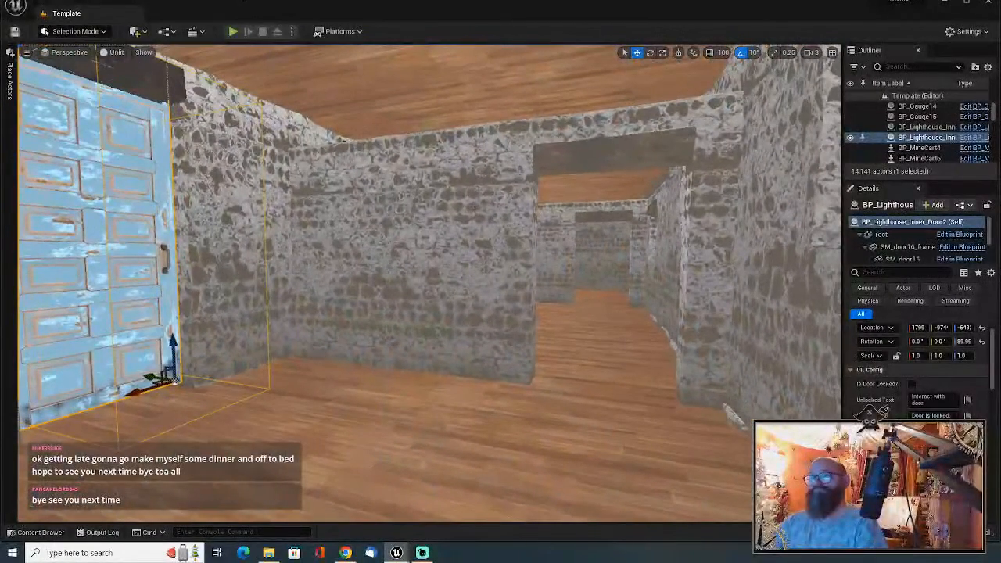
{"action": "left_click", "coordinate": [498, 262]}
{"action": "key", "text": "e"}
{"action": "key", "text": "r"}
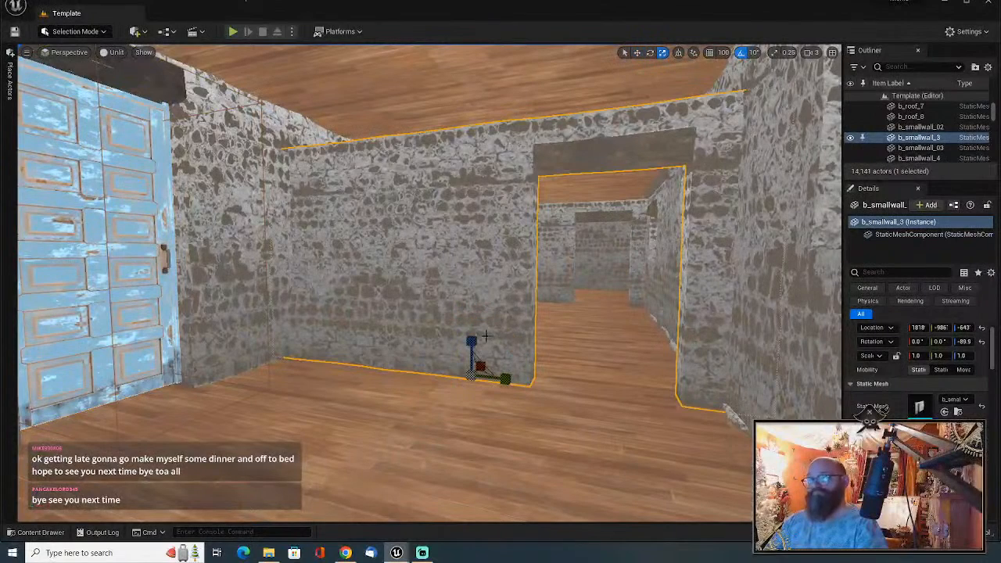
{"action": "left_click", "coordinate": [564, 247]}
{"action": "left_click", "coordinate": [484, 281], "text": "ctrl"}
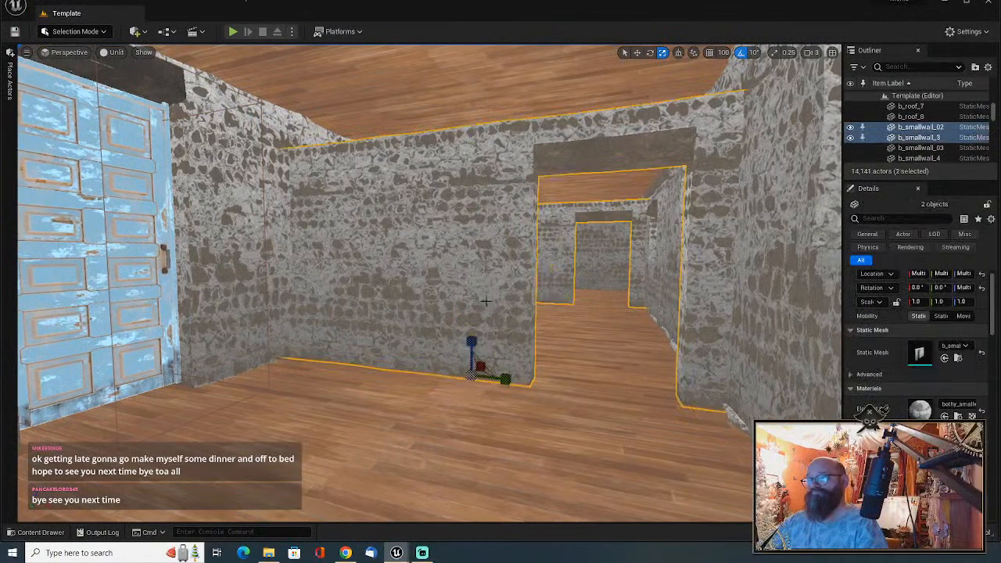
{"action": "left_click_drag", "start_coordinate": [473, 341], "coordinate": [476, 295]}
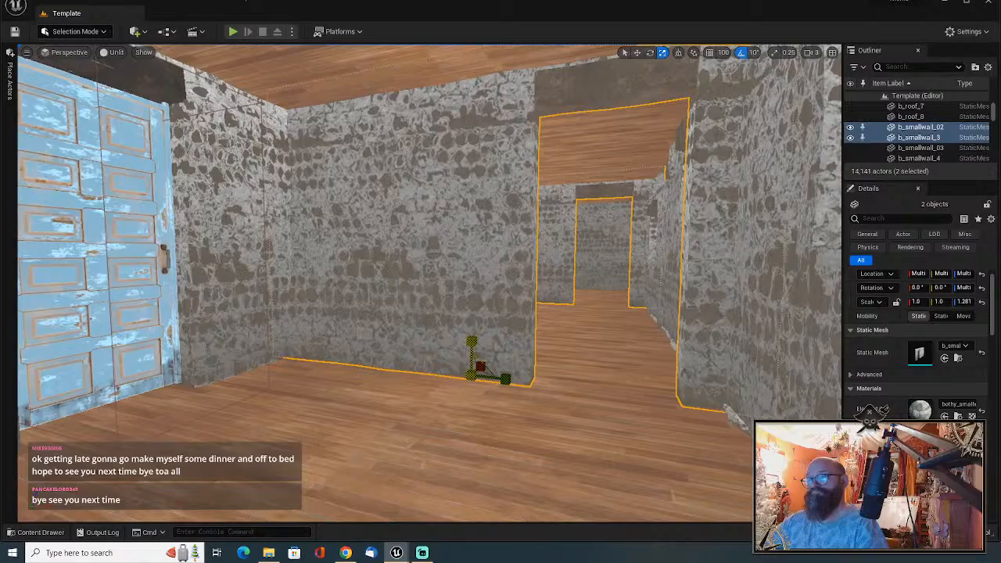
Duplicate the interior door out into the room and rotate the copy by 90° around Z to face the next partition wall.
{"action": "left_click", "coordinate": [105, 332]}
{"action": "scroll", "coordinate": [105, 332], "scroll_direction": "up", "scroll_amount": 5}
{"action": "scroll", "coordinate": [178, 374], "scroll_direction": "down", "scroll_amount": 5}
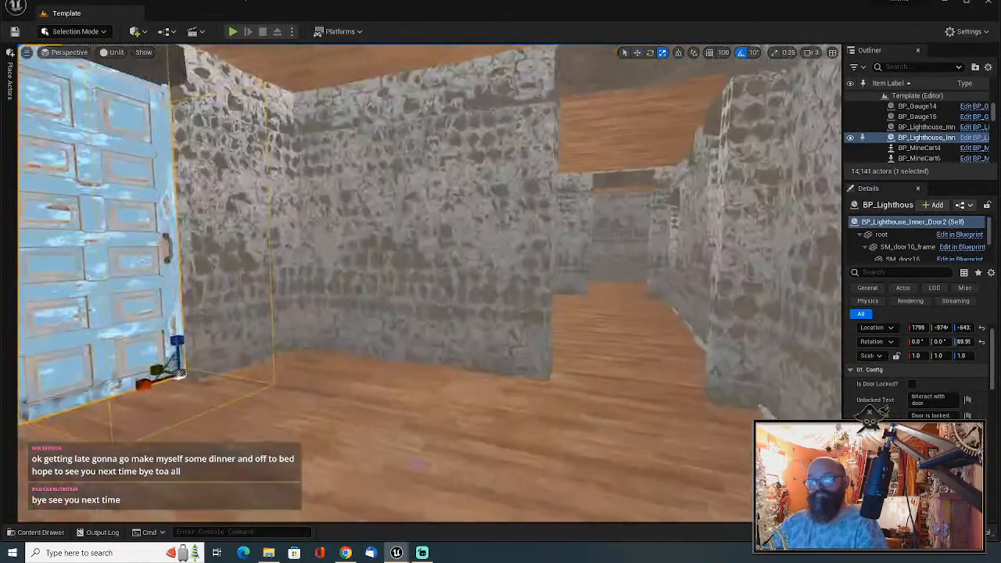
{"action": "key", "text": "w"}
{"action": "left_click_drag", "start_coordinate": [157, 371], "coordinate": [622, 491], "text": "alt"}
{"action": "key", "text": "e"}
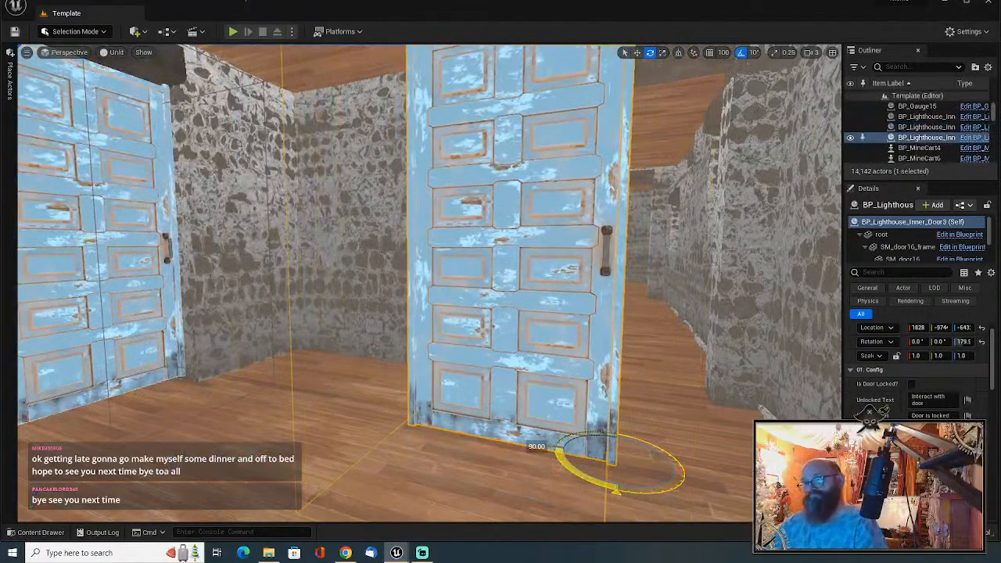
{"action": "key", "text": "w"}
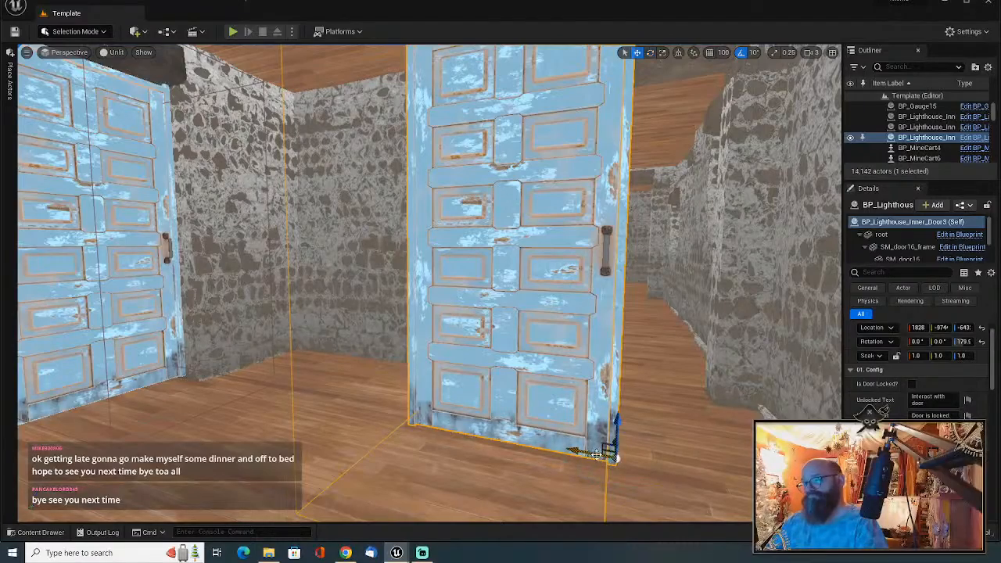
Move the rotated door copy into the next partition's doorway and lower it slightly to sit on the floor.
{"action": "right_click_drag", "start_coordinate": [629, 446], "coordinate": [577, 468]}
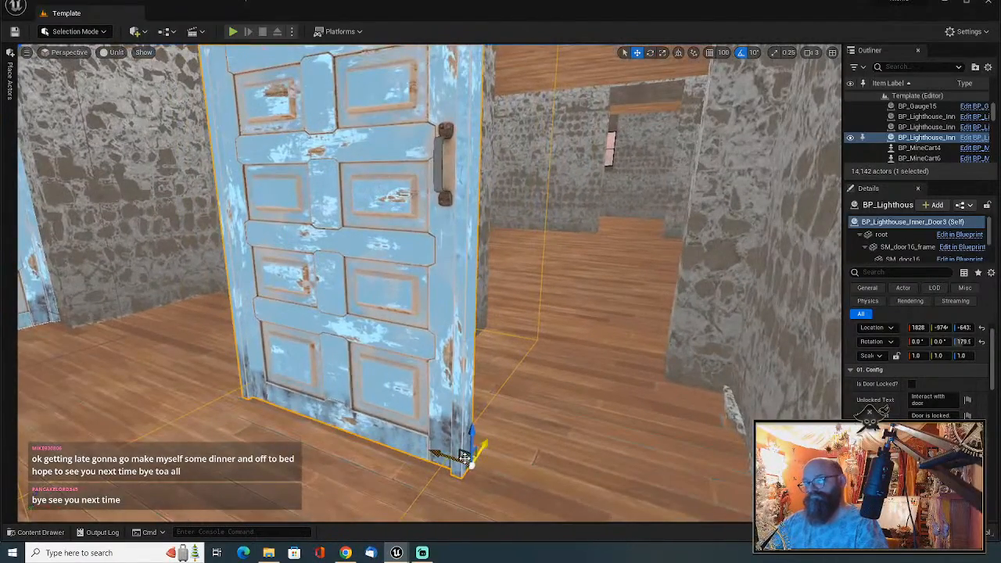
{"action": "left_click_drag", "start_coordinate": [464, 457], "coordinate": [660, 362]}
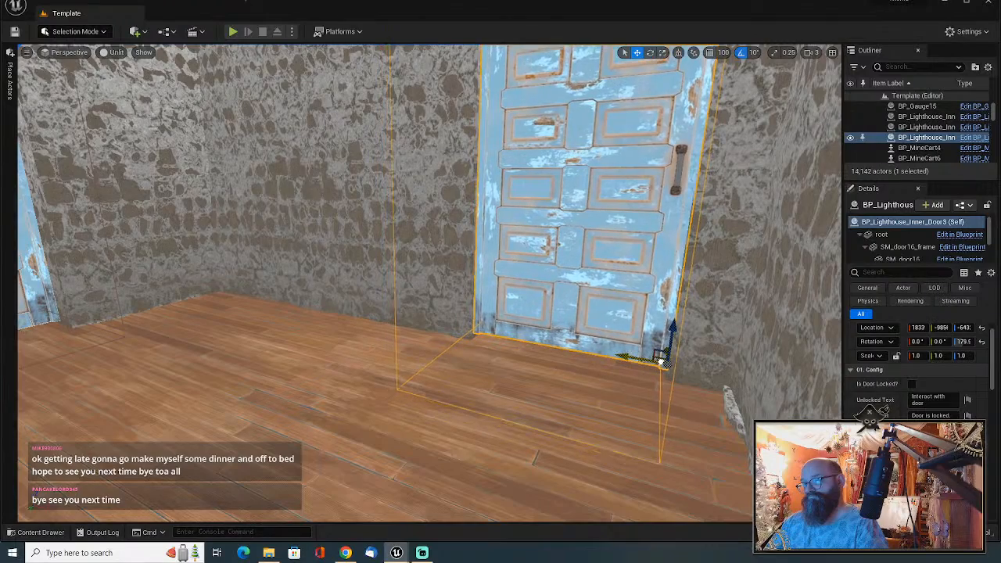
{"action": "right_click_drag", "start_coordinate": [661, 361], "coordinate": [744, 338]}
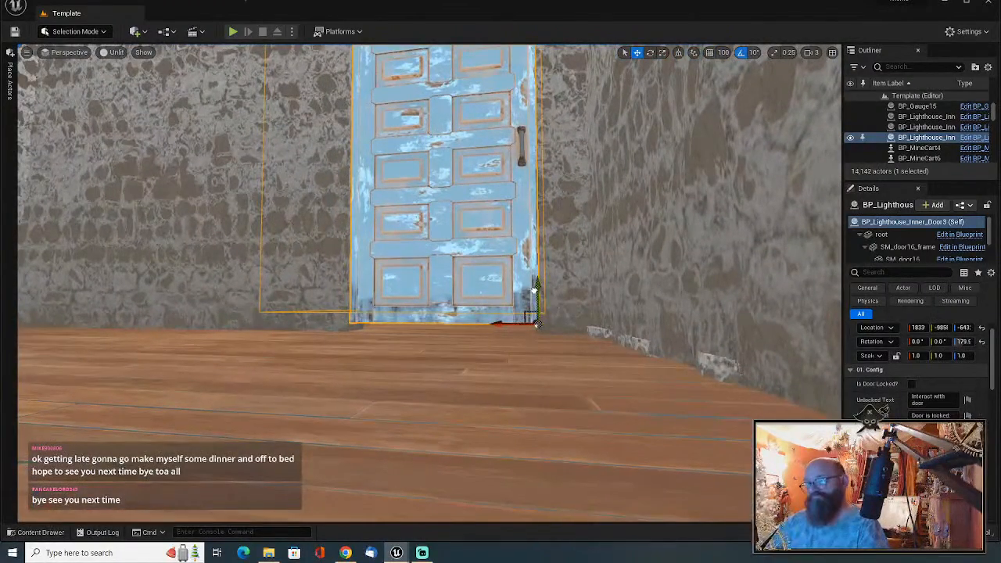
{"action": "left_click_drag", "start_coordinate": [535, 288], "coordinate": [532, 295]}
{"action": "right_click_drag", "start_coordinate": [532, 295], "coordinate": [381, 319]}
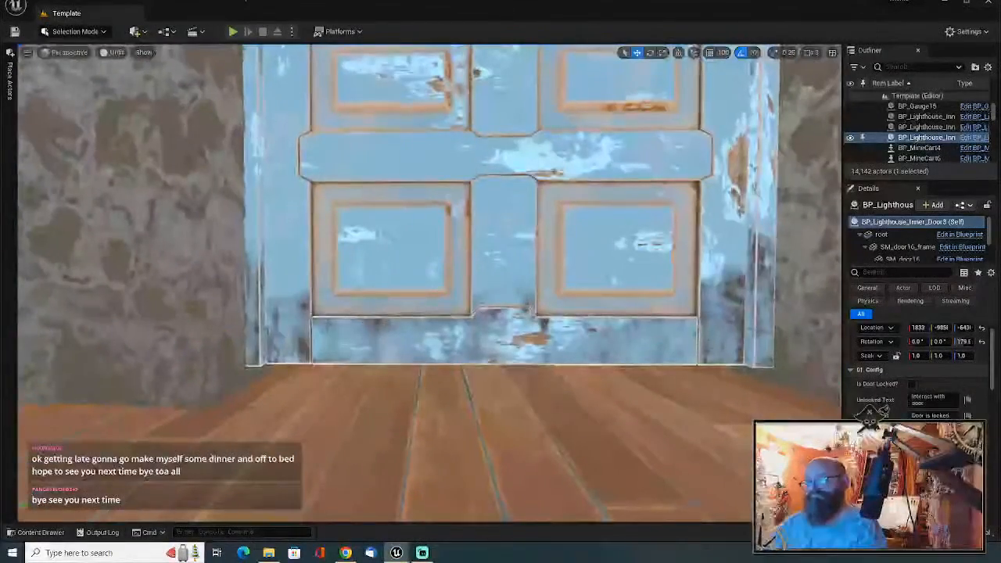
{"action": "left_click", "coordinate": [528, 309]}
{"action": "left_click_drag", "start_coordinate": [745, 329], "coordinate": [734, 349]}
Duplicate the partition door across the room and move the copy into the far partition's doorway.
{"action": "key", "text": "s"}
{"action": "right_click_drag", "start_coordinate": [734, 349], "coordinate": [708, 276]}
{"action": "left_click", "coordinate": [726, 414]}
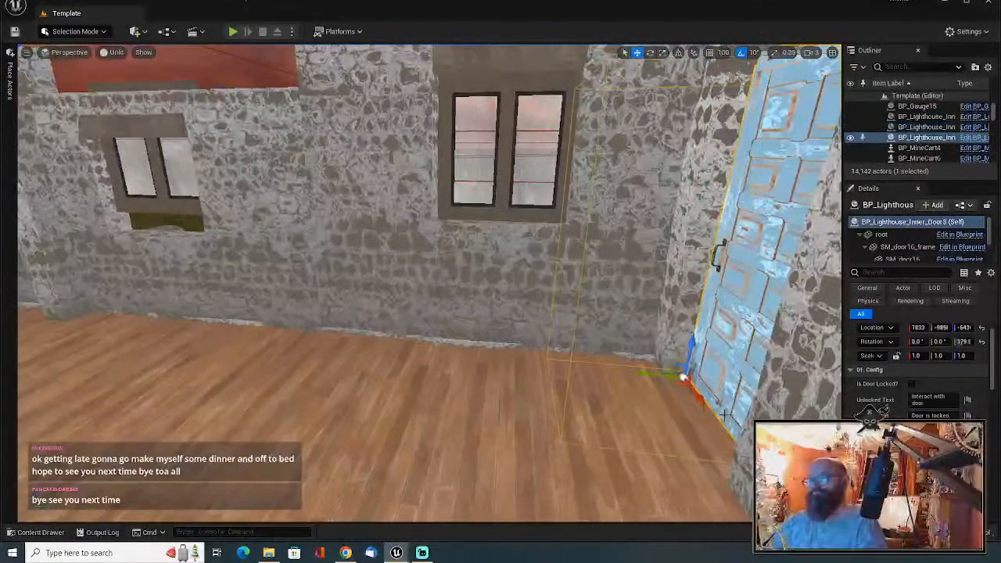
{"action": "left_click_drag", "start_coordinate": [659, 377], "coordinate": [208, 342], "text": "alt"}
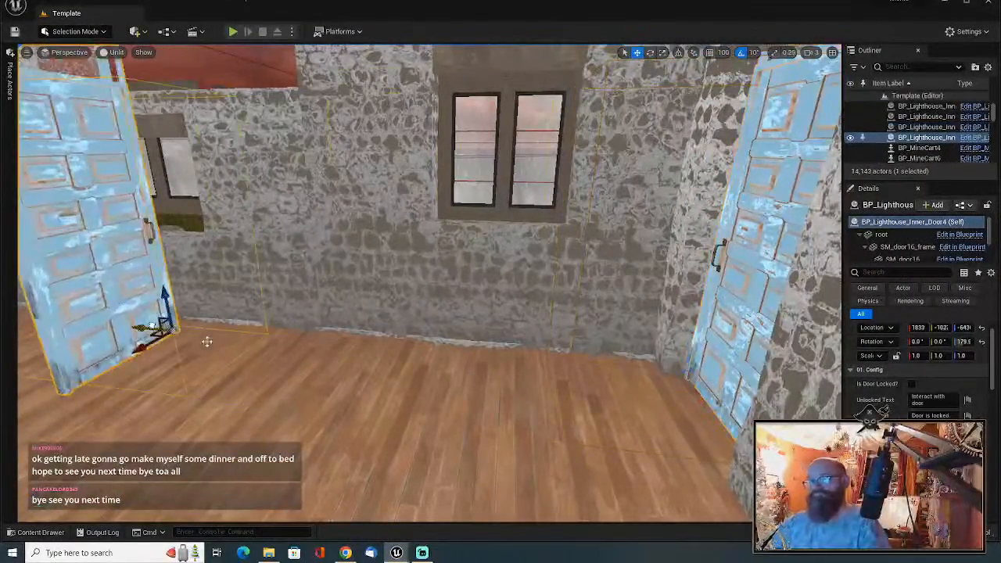
{"action": "right_click_drag", "start_coordinate": [208, 342], "coordinate": [160, 321]}
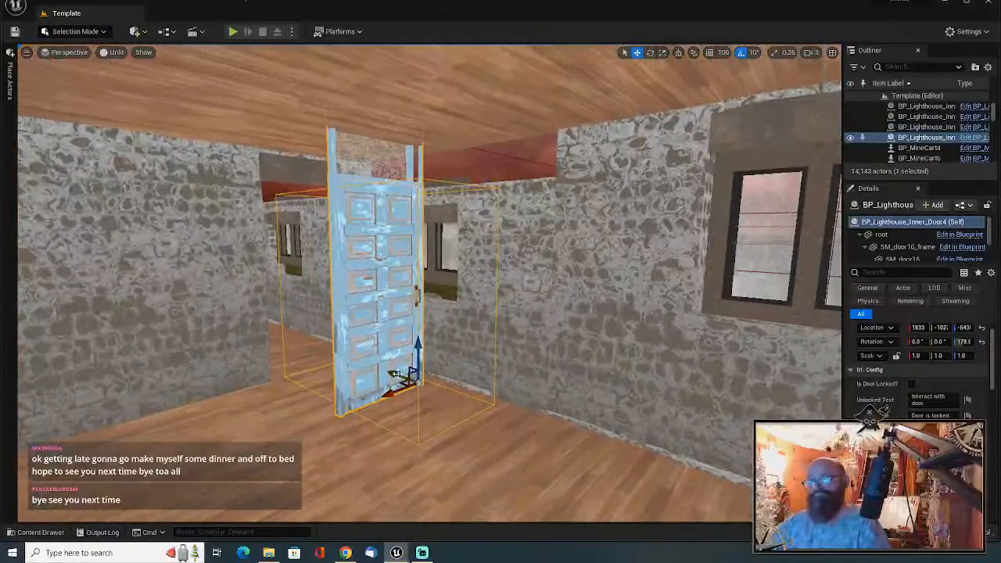
{"action": "left_click_drag", "start_coordinate": [398, 375], "coordinate": [328, 356]}
Set the Z scale of the low outer wall b_wall_long_03 to match the grouped house, about 1.246.
{"action": "mouse_move", "coordinate": [369, 357]}
{"action": "right_mouse_down"}
{"action": "mouse_move", "coordinate": [289, 355]}
{"action": "mouse_move", "coordinate": [462, 359]}
{"action": "mouse_move", "coordinate": [360, 356]}
{"action": "right_mouse_up"}
{"action": "left_click", "coordinate": [318, 271]}
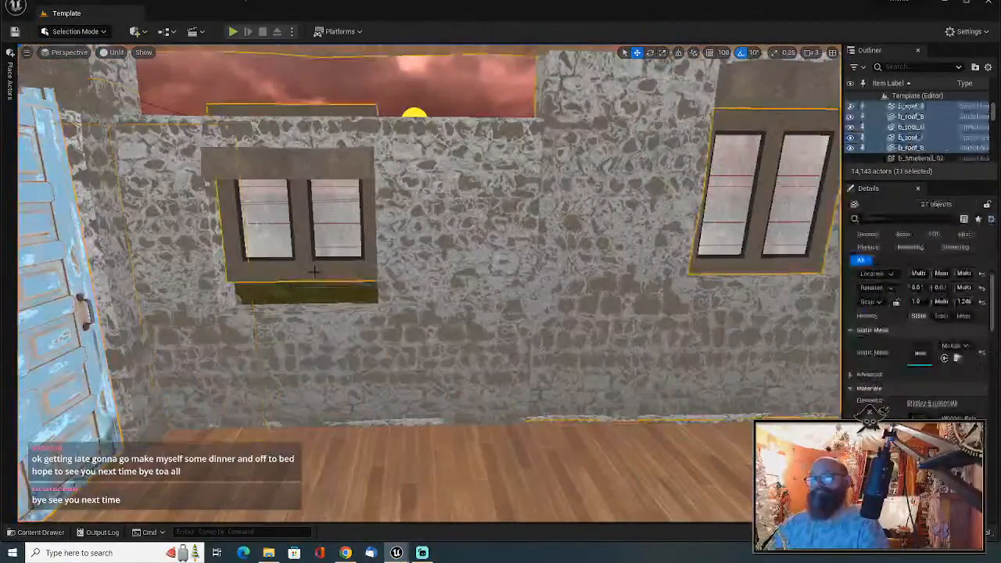
{"action": "left_click", "coordinate": [407, 317]}
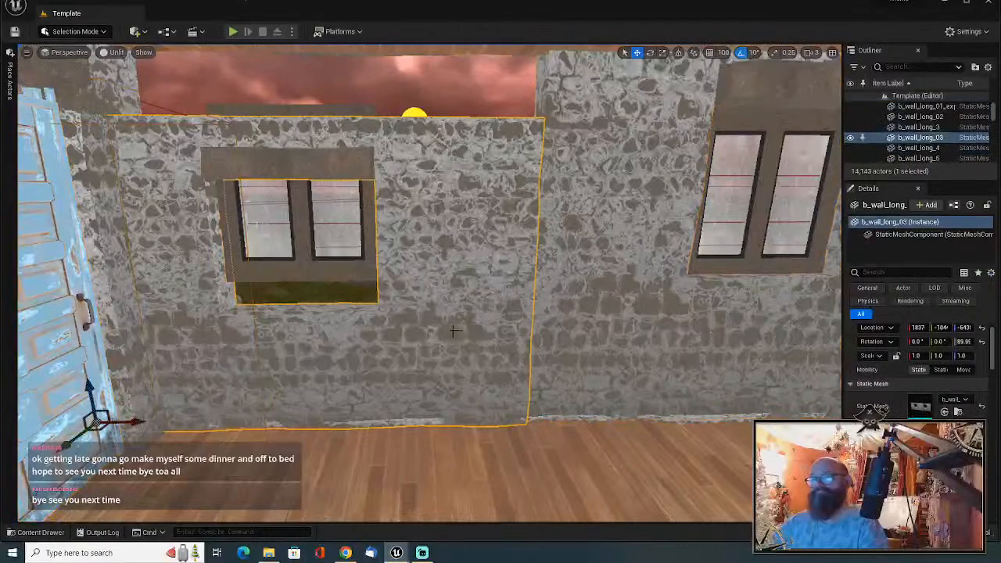
{"action": "left_click", "coordinate": [794, 360]}
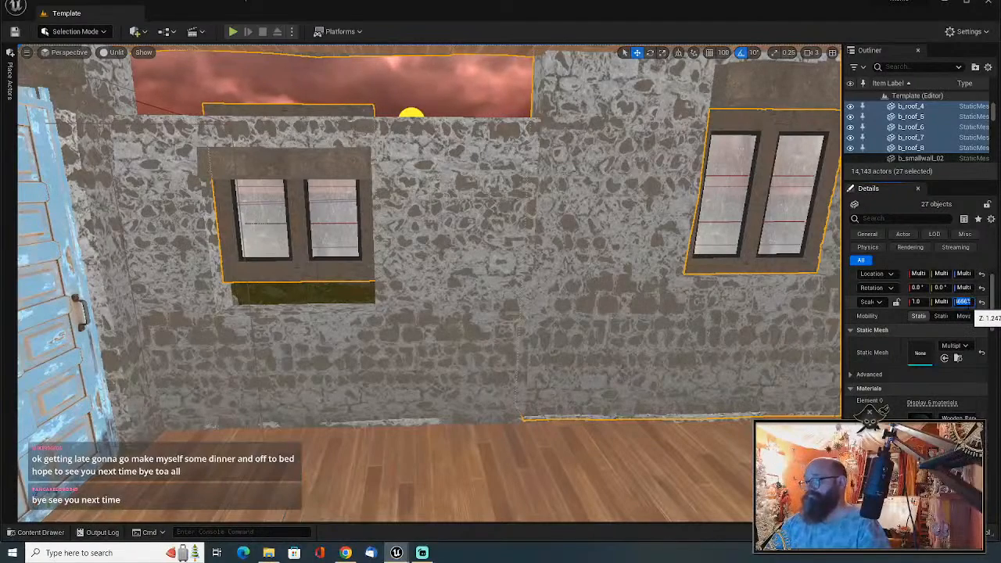
{"action": "left_click", "coordinate": [473, 356]}
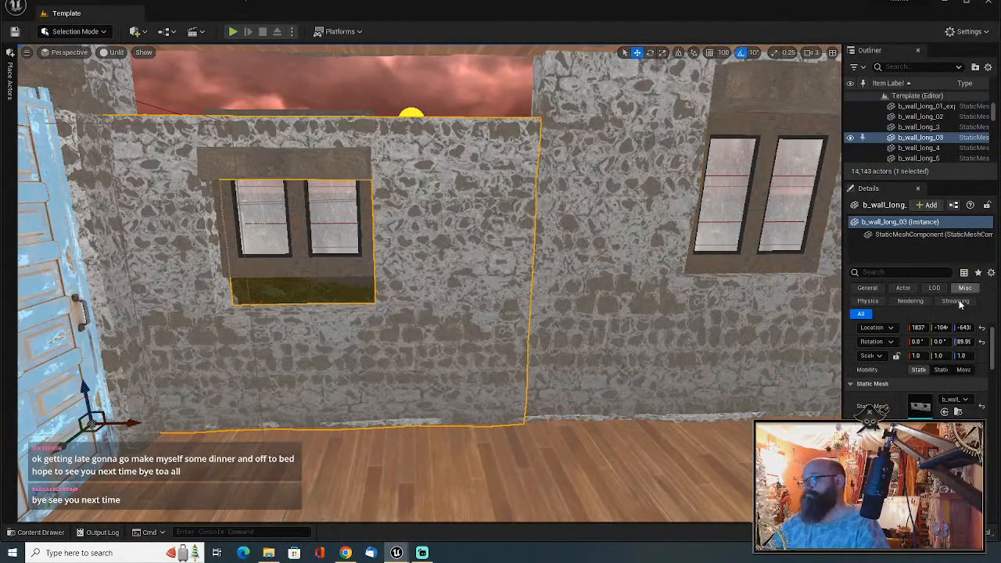
{"action": "left_click", "coordinate": [963, 356]}
{"action": "key", "text": "Return"}
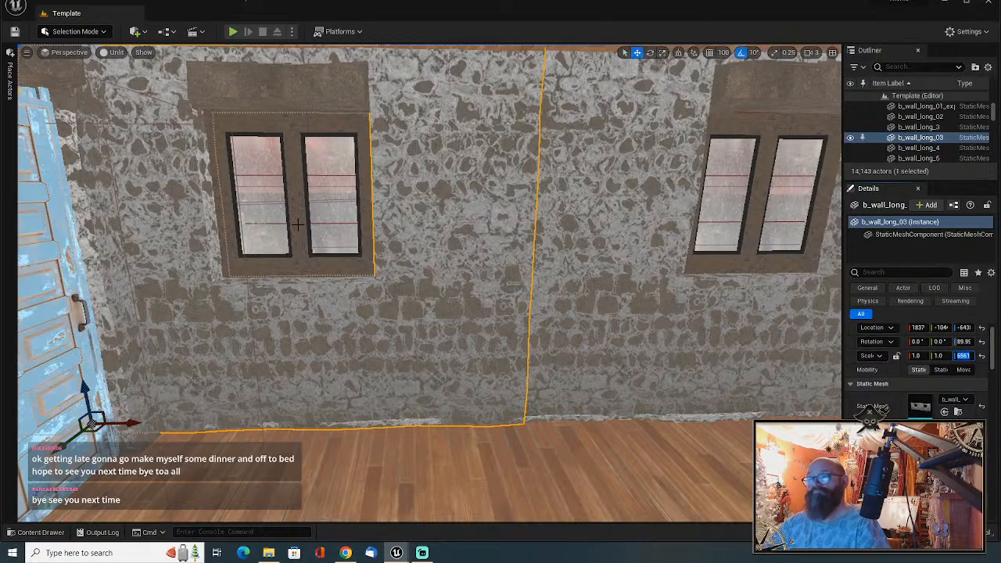
Switch the viewport to Lit shading and examine the finished house's outer walls, stone base, roof and entrance.
{"action": "right_click_drag", "start_coordinate": [425, 233], "coordinate": [461, 200]}
{"action": "mouse_move", "coordinate": [444, 256]}
{"action": "right_mouse_down"}
{"action": "mouse_move", "coordinate": [419, 254]}
{"action": "mouse_move", "coordinate": [444, 257]}
{"action": "right_mouse_up"}
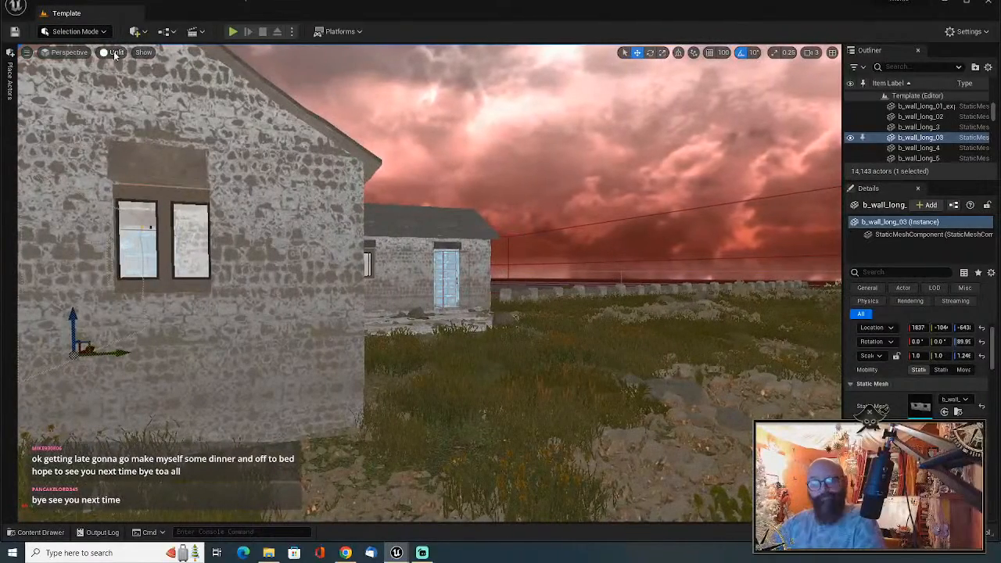
{"action": "left_click", "coordinate": [136, 81]}
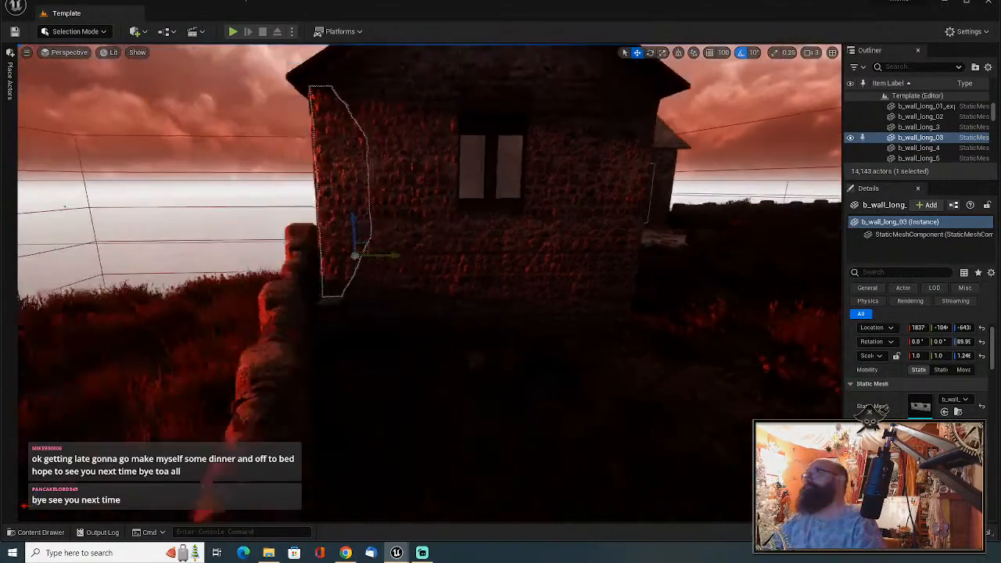
{"action": "key", "text": "w"}
{"action": "right_click_drag", "start_coordinate": [430, 283], "coordinate": [622, 258]}
{"action": "key", "text": "d"}
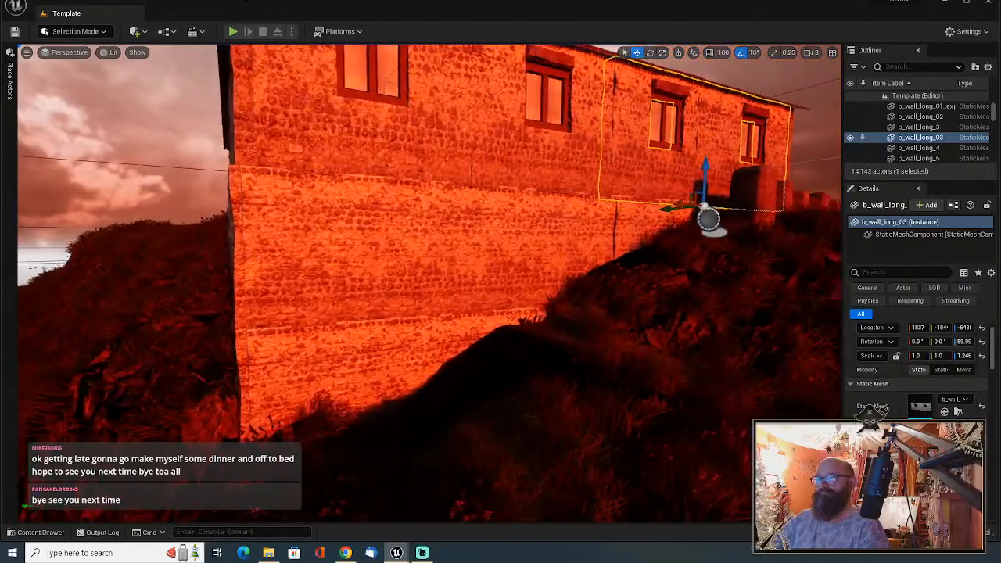
{"action": "key", "text": "a"}
{"action": "key", "text": "a"}
{"action": "mouse_move", "coordinate": [500, 281]}
{"action": "right_mouse_down"}
{"action": "mouse_move", "coordinate": [395, 277]}
{"action": "mouse_move", "coordinate": [536, 285]}
{"action": "mouse_move", "coordinate": [483, 281]}
{"action": "right_mouse_up"}
{"action": "key", "text": "w"}
{"action": "key", "text": "s"}
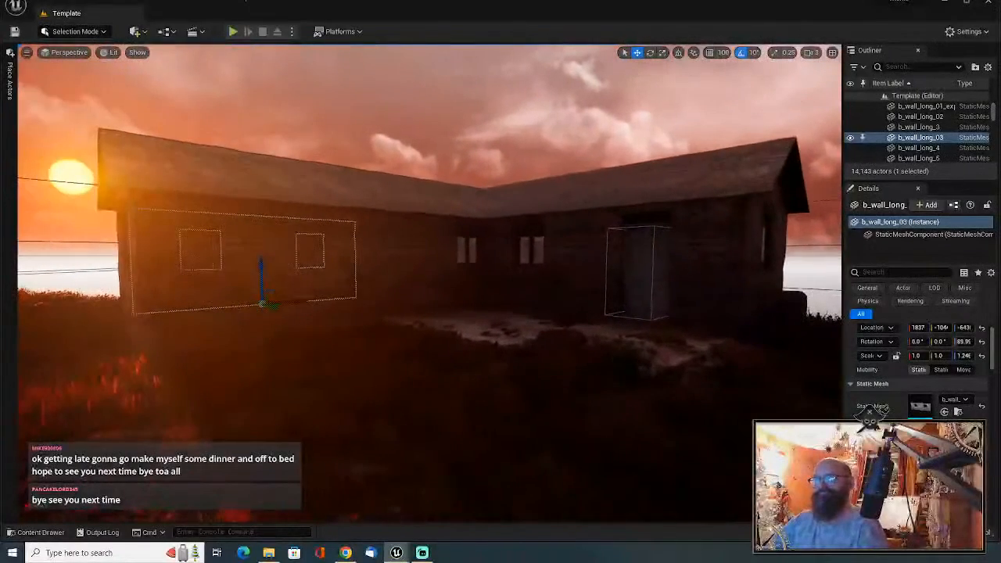
Turn on Game View to hide the editor overlays and examine the lit house exterior around the courtyard.
{"action": "key", "text": "g"}
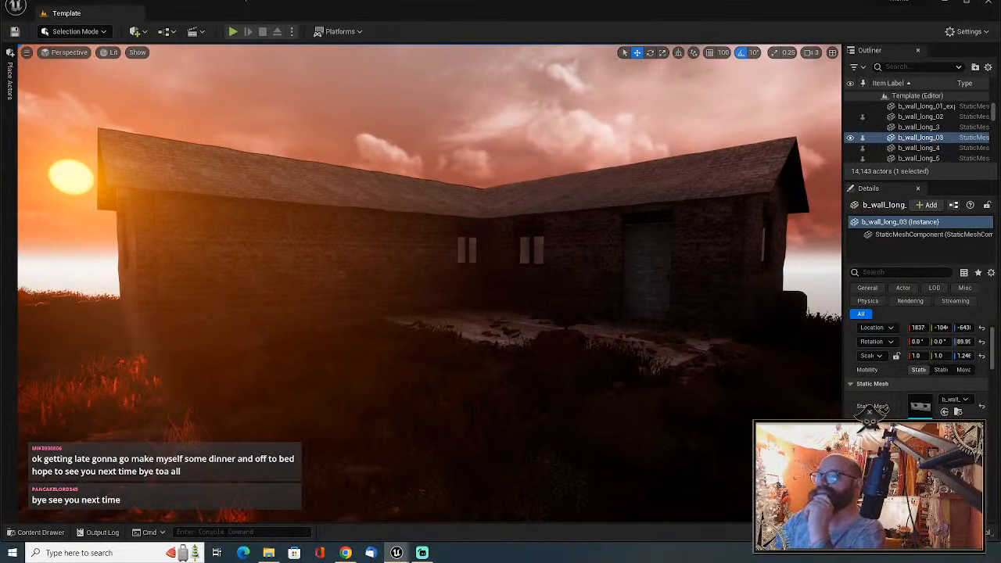
{"action": "right_click_drag", "start_coordinate": [429, 283], "coordinate": [532, 297]}
{"action": "key", "text": "d"}
{"action": "key", "text": "w"}
{"action": "key", "text": "e"}
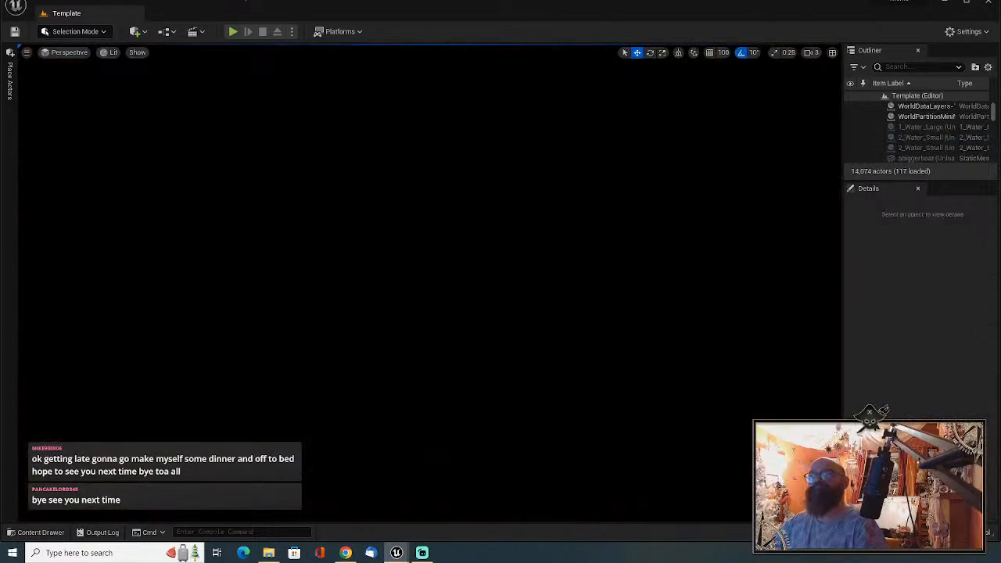
Switch the viewport to Unlit shading and inspect the L-shaped house's roof, courtyard walls, windows and blue door.
{"action": "left_click", "coordinate": [111, 52]}
{"action": "left_click", "coordinate": [132, 92]}
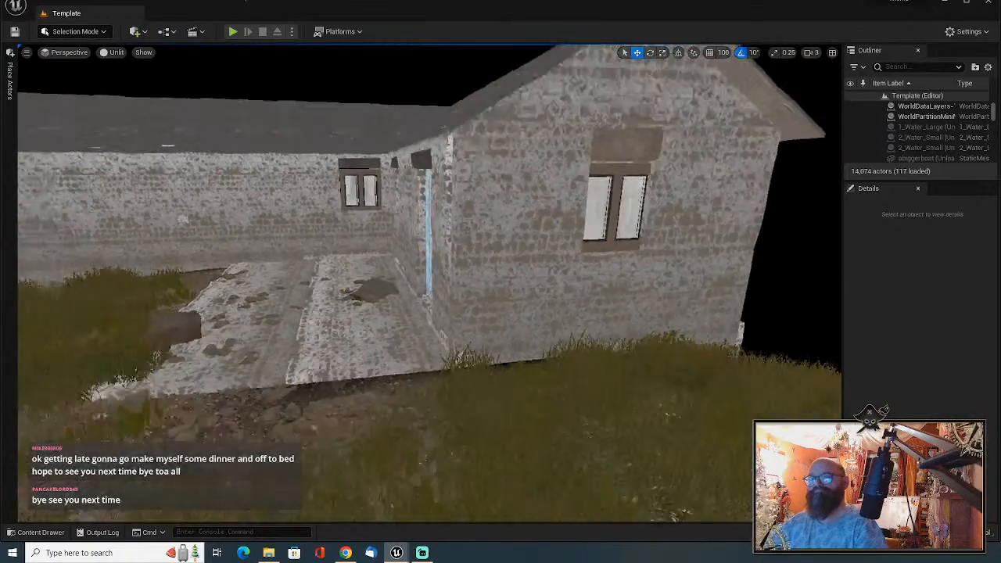
{"action": "right_click_drag", "start_coordinate": [430, 281], "coordinate": [536, 299]}
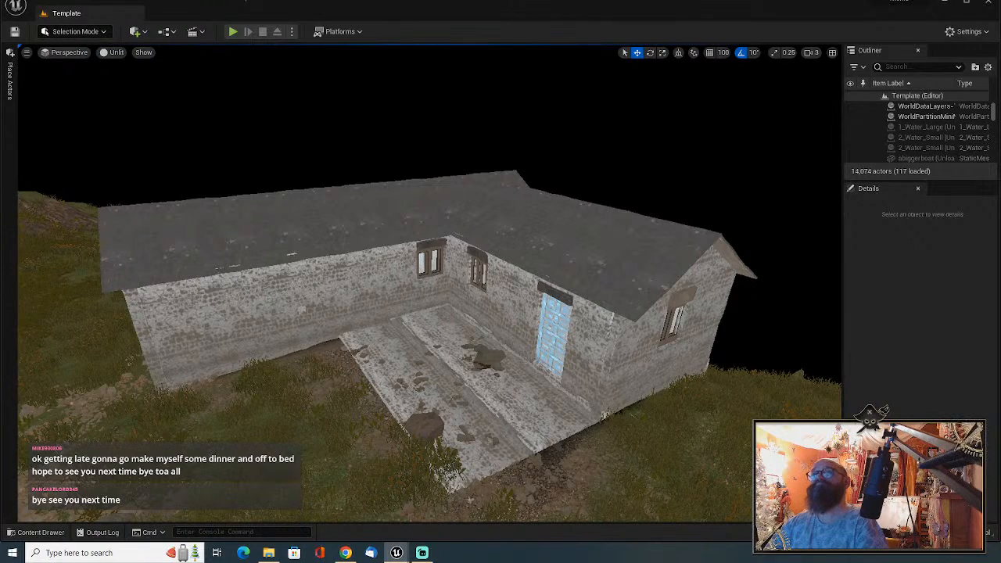
{"action": "right_click_drag", "start_coordinate": [733, 187], "coordinate": [753, 190]}
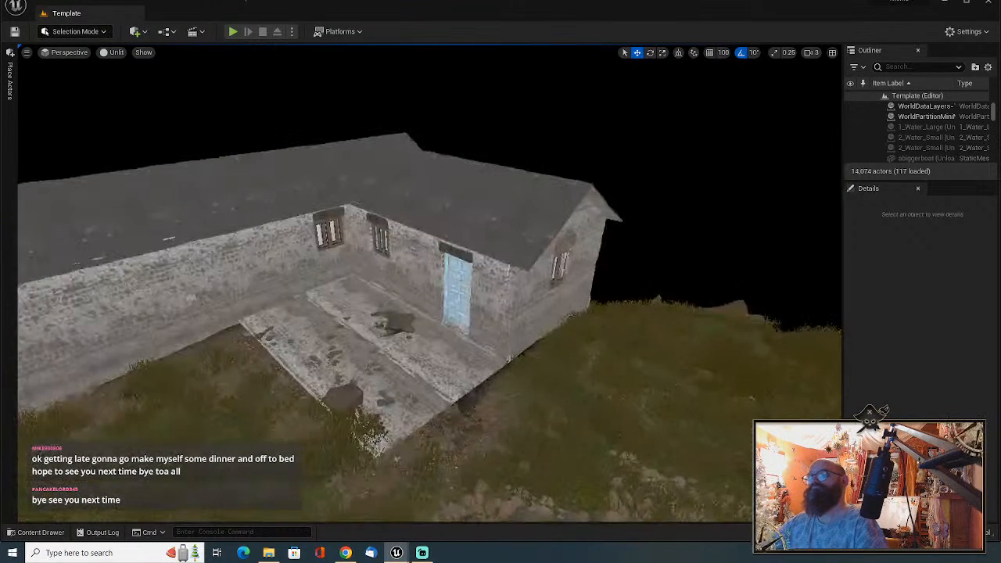
Select the grouped house to check which pieces it includes and clear the selection.
{"action": "left_click", "coordinate": [488, 335]}
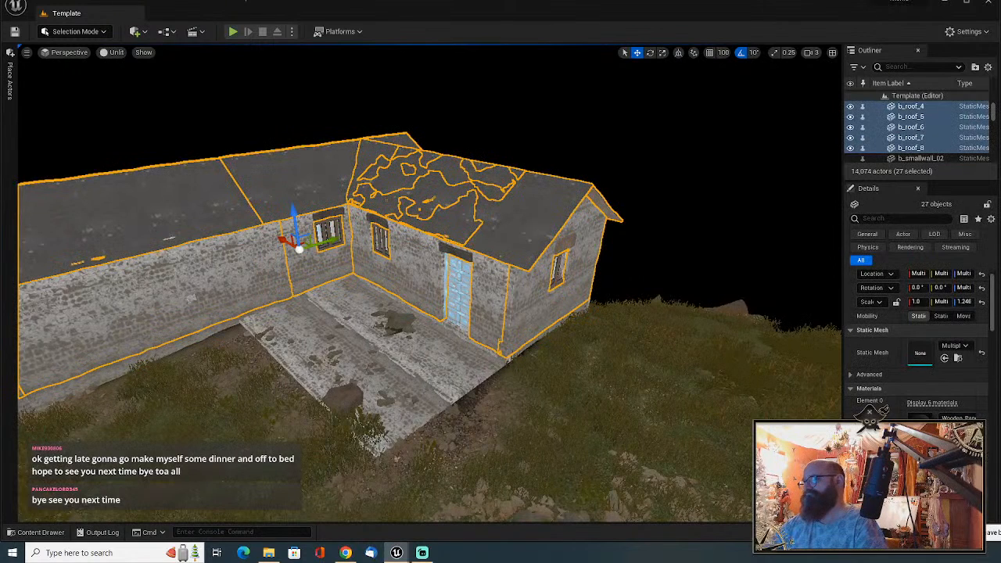
{"action": "left_click", "coordinate": [676, 195]}
{"action": "right_click_drag", "start_coordinate": [676, 196], "coordinate": [696, 197]}
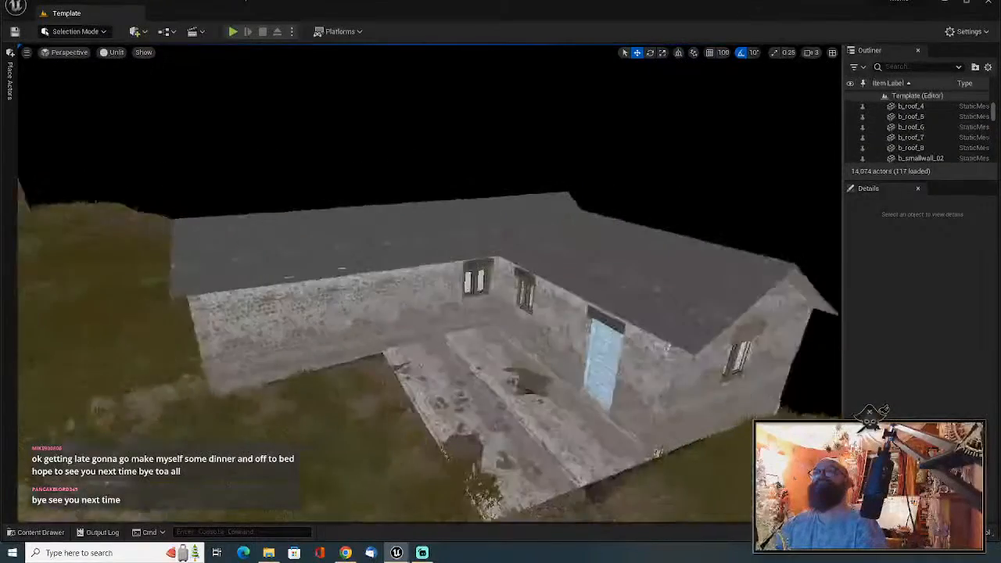
{"action": "right_click_drag", "start_coordinate": [431, 284], "coordinate": [329, 294]}
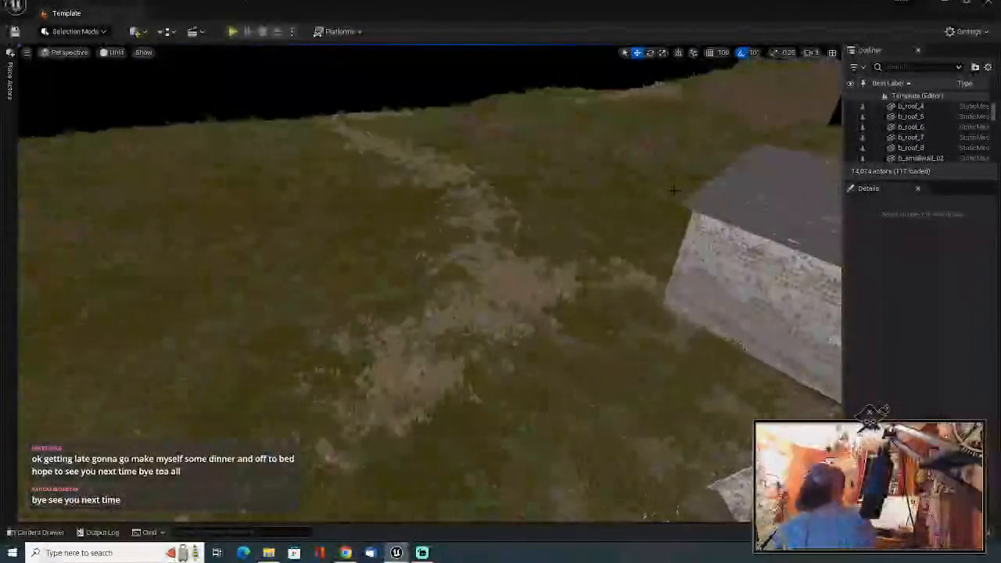